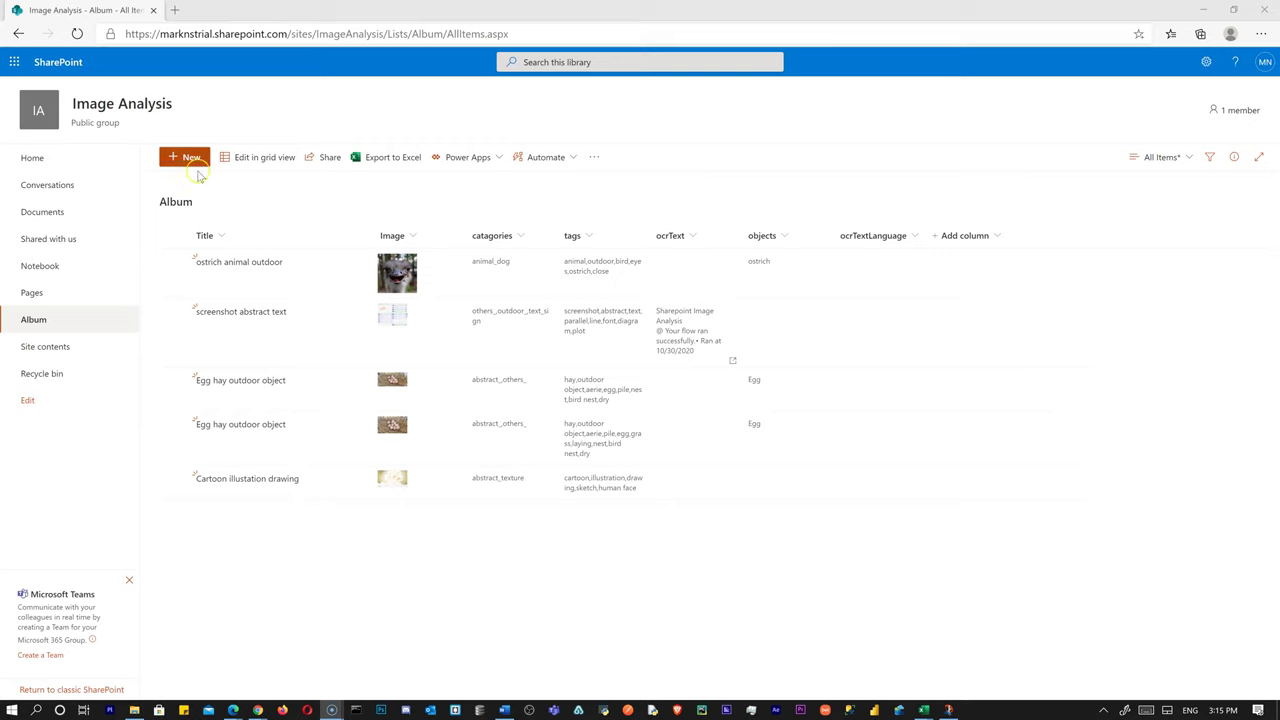
Add an item titled "dfsafdsa" with the image best-retro-turntable.jpg to the Album list and save it
{"action": "left_click", "coordinate": [175, 158]}
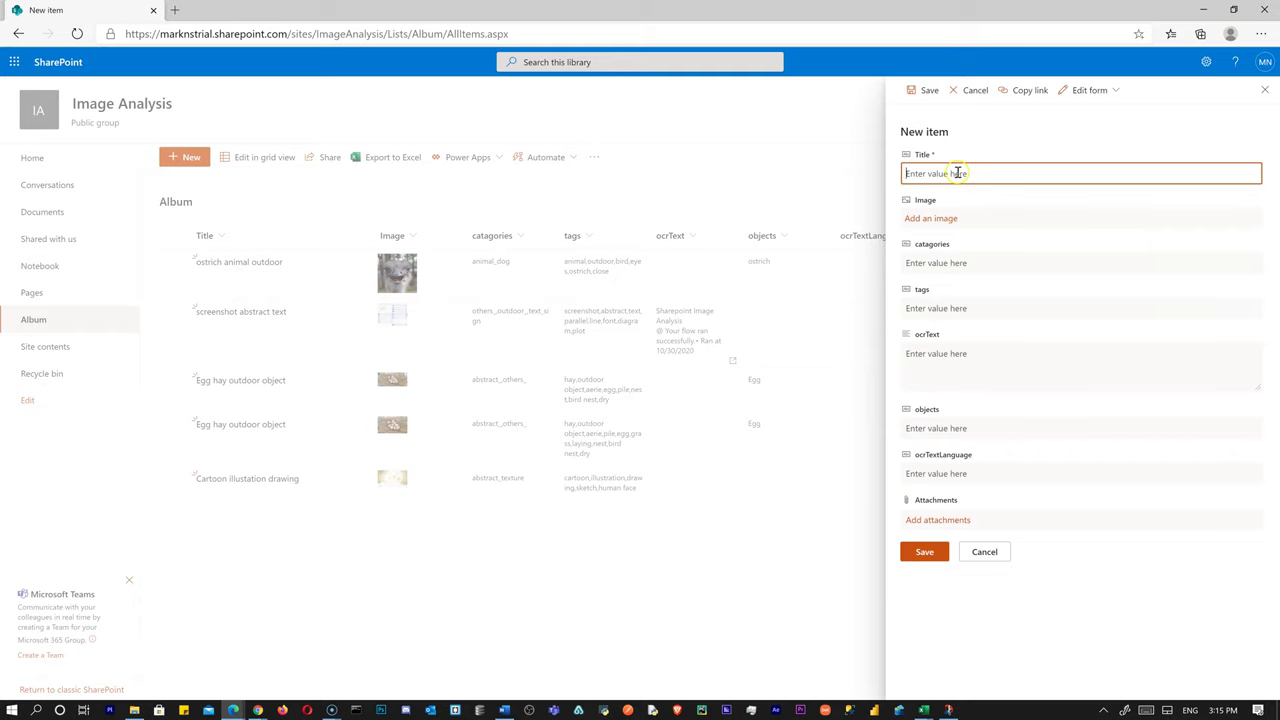
{"action": "type", "text": "dfsafdsa"}
{"action": "left_click", "coordinate": [953, 222]}
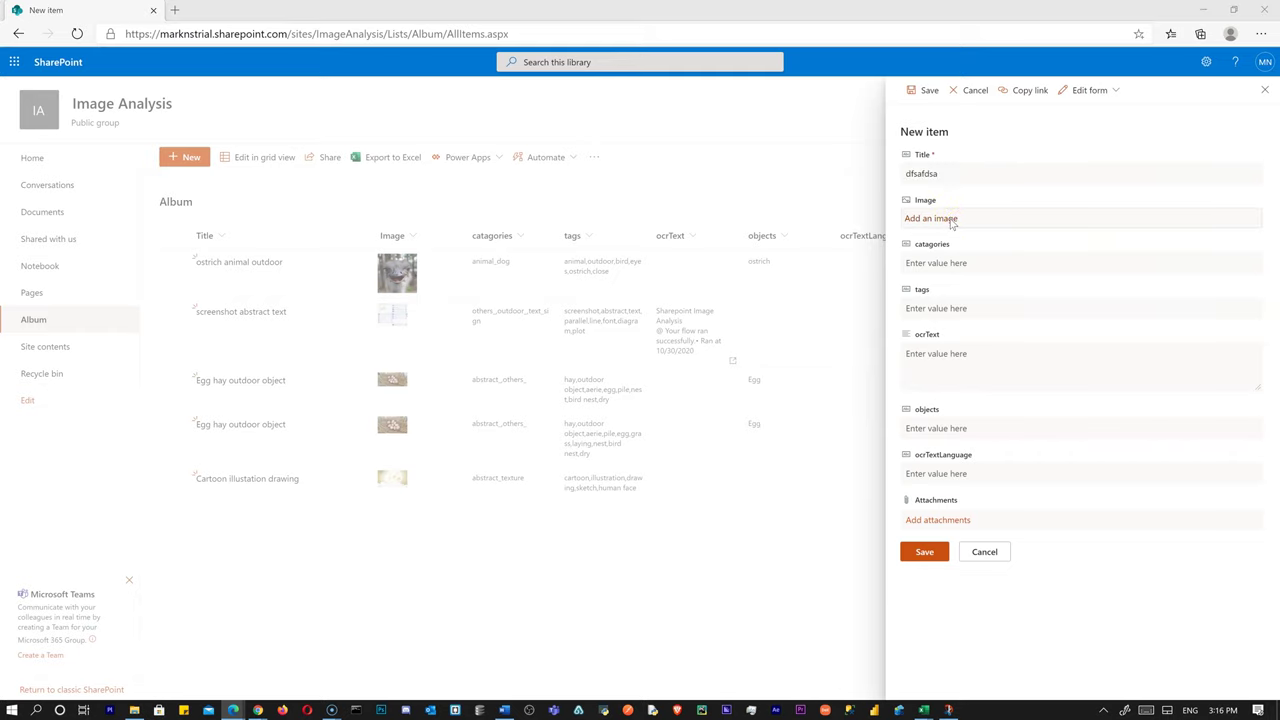
{"action": "left_click_drag", "start_coordinate": [511, 106], "coordinate": [511, 170]}
{"action": "left_click", "coordinate": [309, 327]}
{"action": "left_click", "coordinate": [737, 462]}
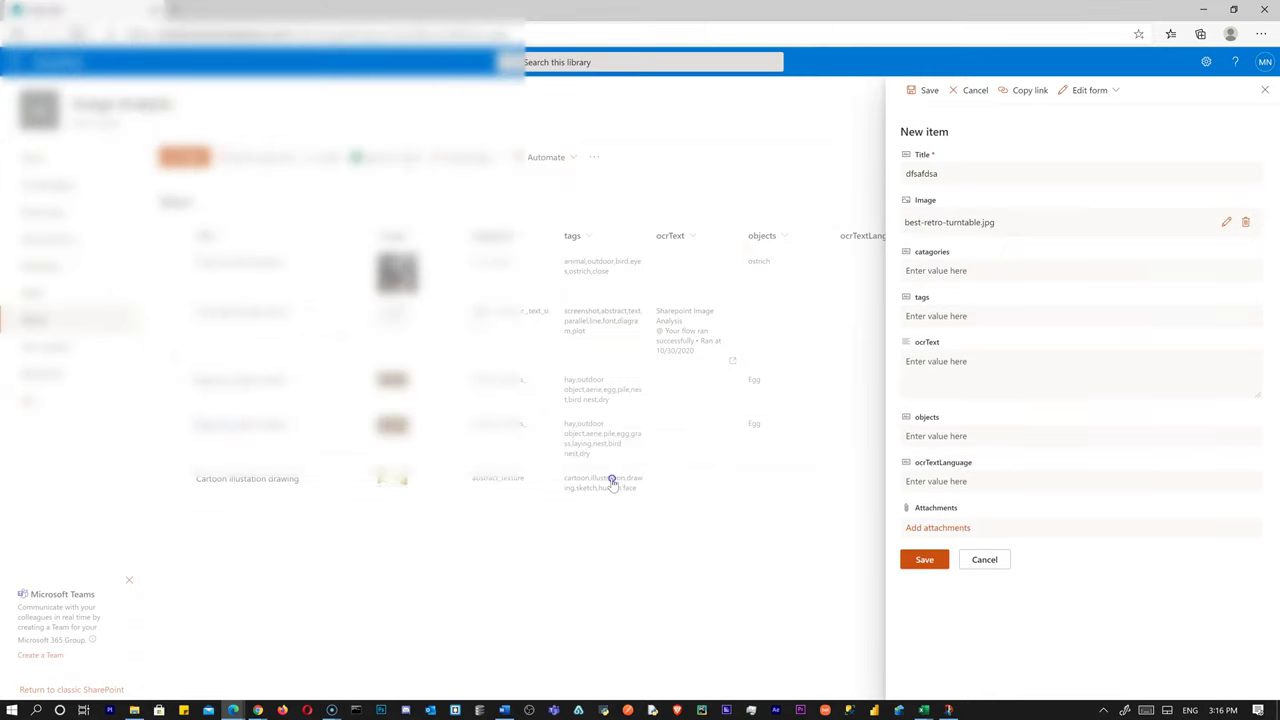
{"action": "left_click", "coordinate": [928, 562]}
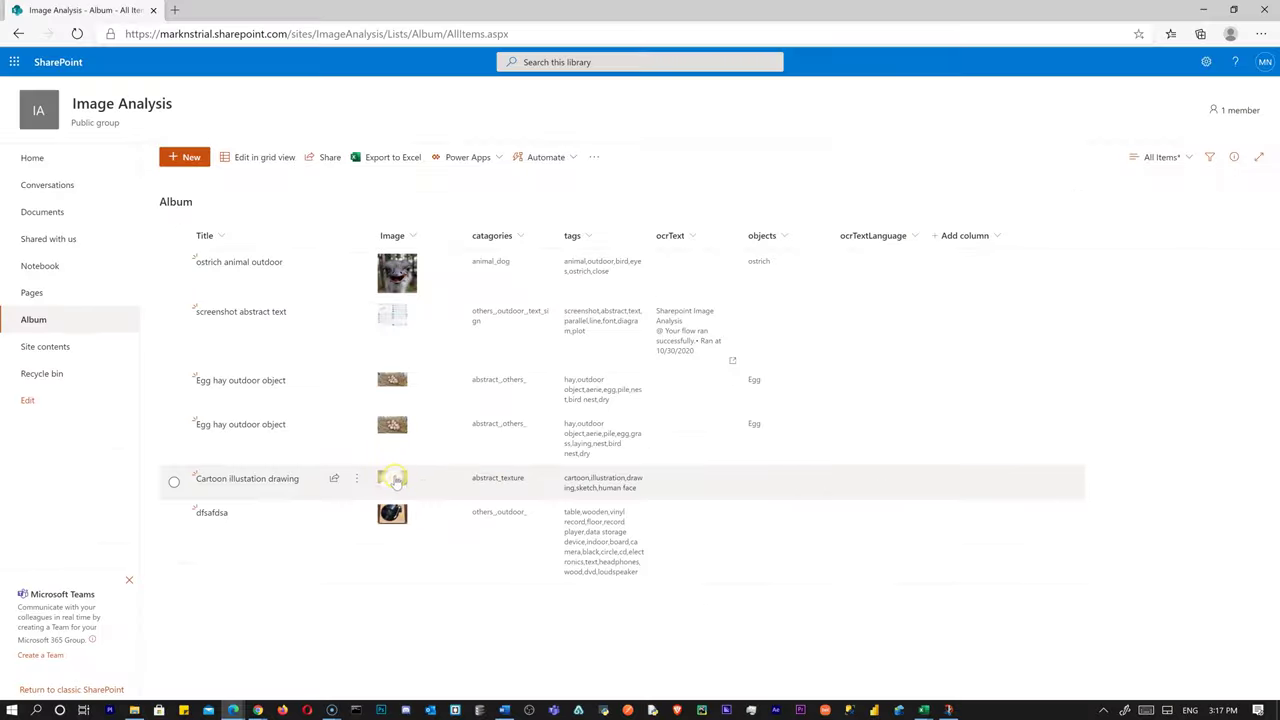
Examine the categories and tags of the cartoon drawing and the new turntable item in the Album list
{"action": "left_click", "coordinate": [395, 480]}
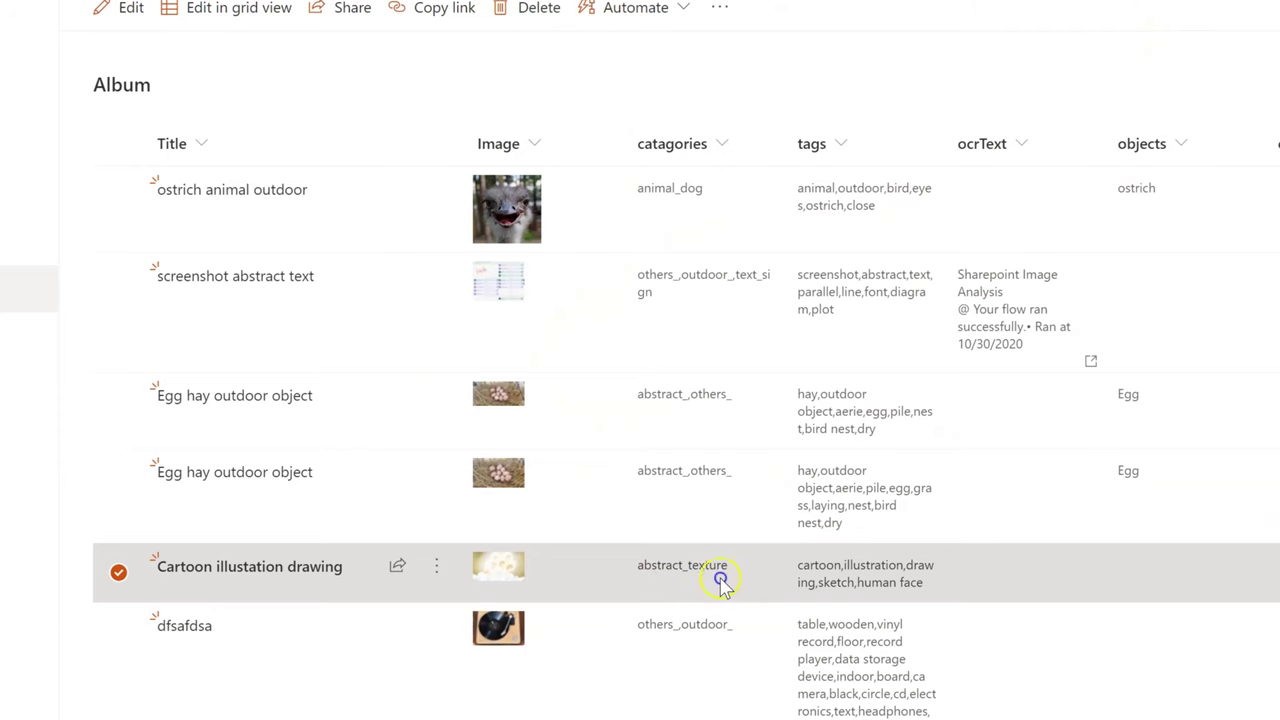
{"action": "left_click", "coordinate": [509, 636]}
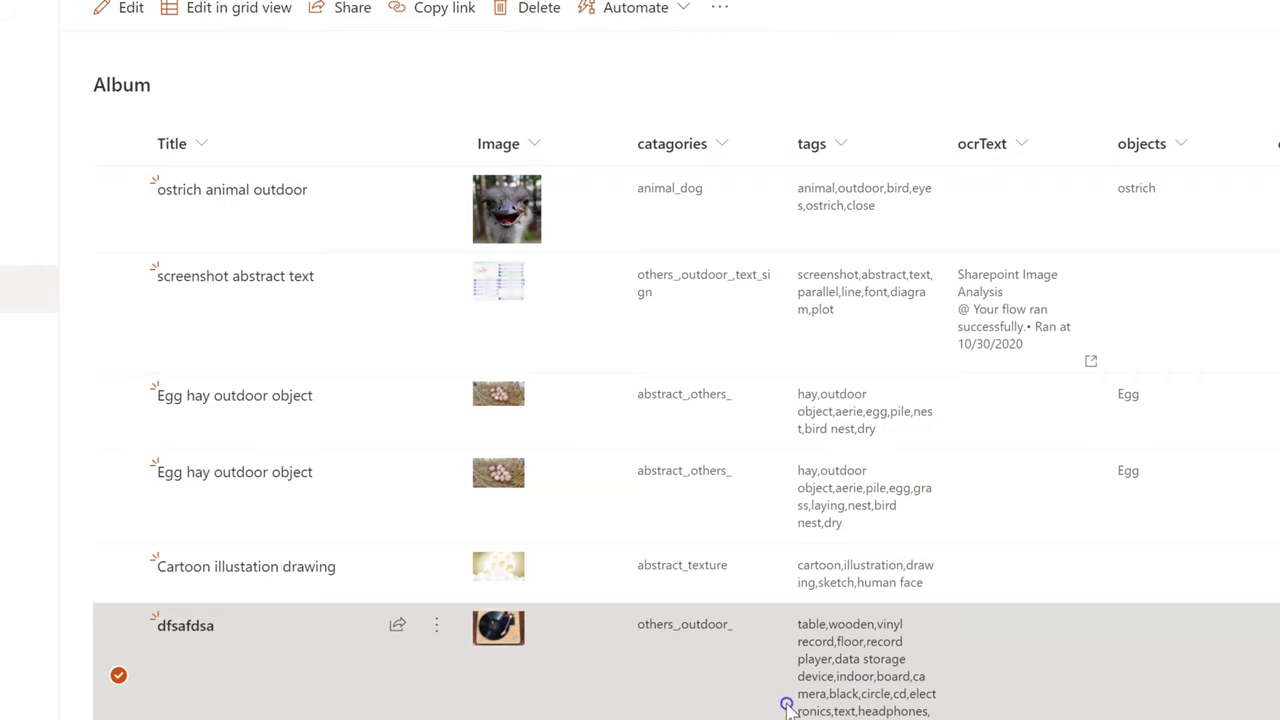
{"action": "left_click", "coordinate": [890, 408]}
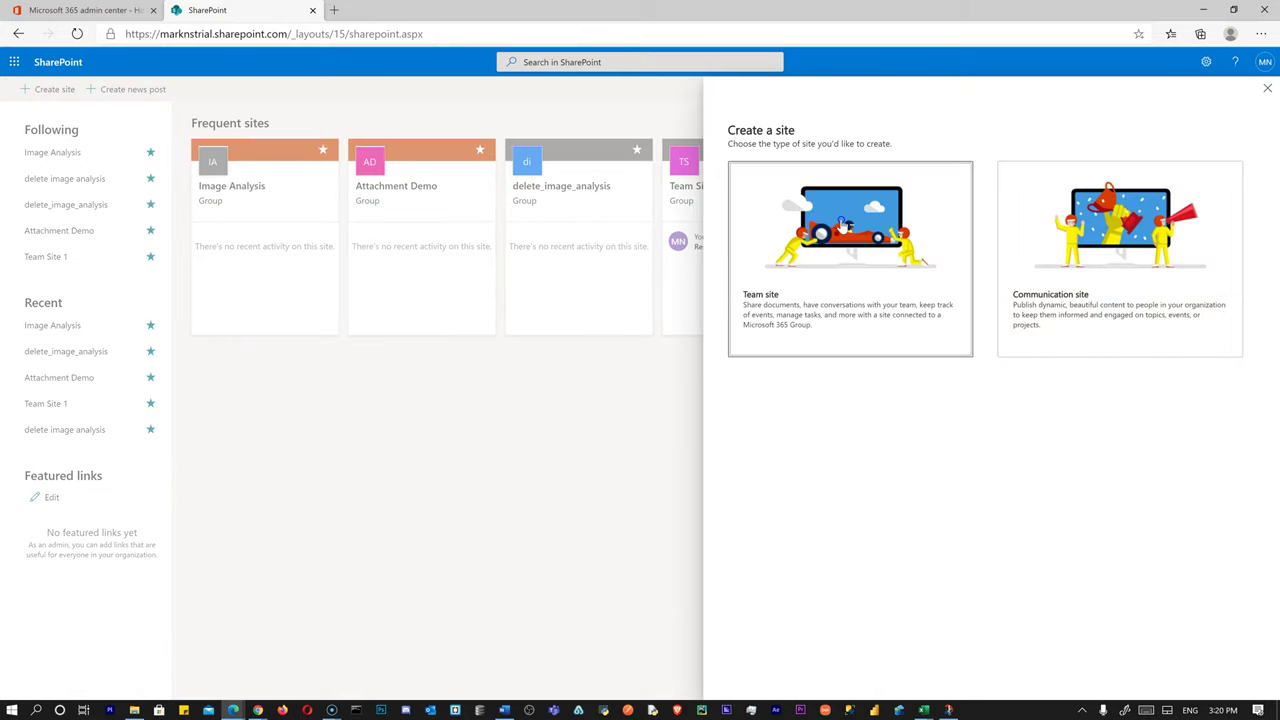
Create a team site named "Photo Analysis Demo" with its privacy set to public for anyone in the organization
{"action": "left_click", "coordinate": [842, 225]}
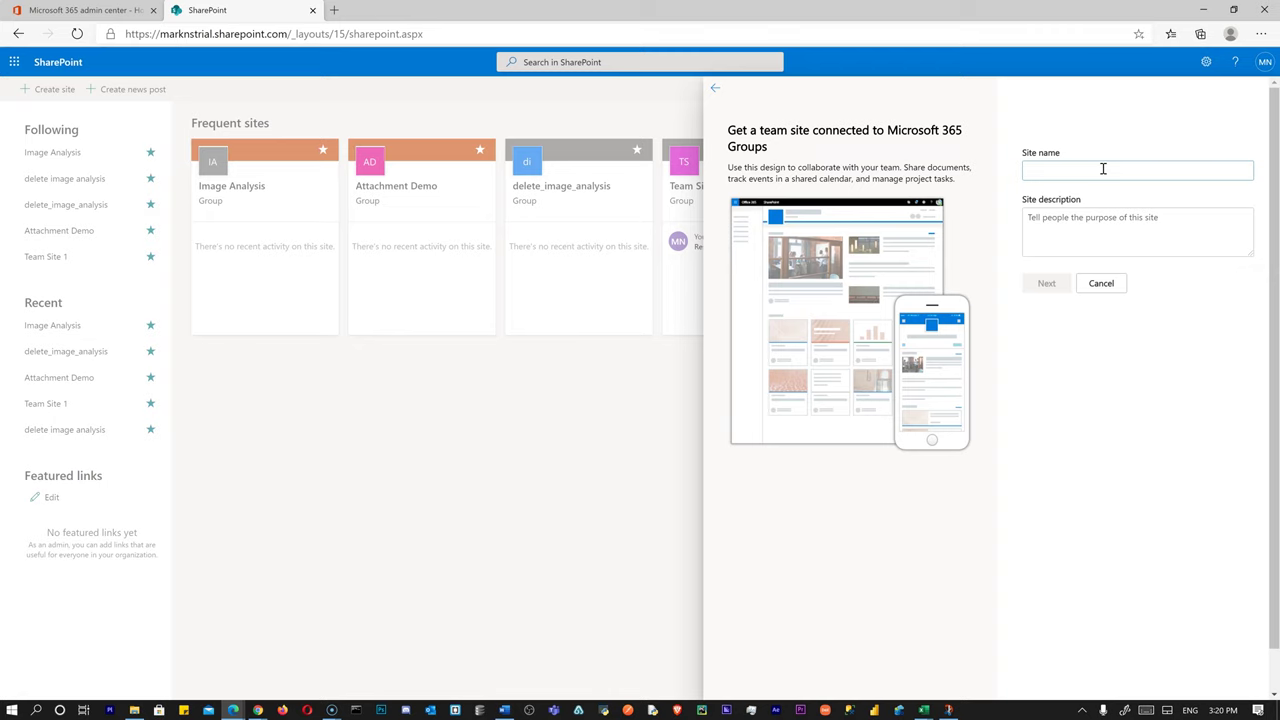
{"action": "type", "text": "Photo Analysis Dem"}
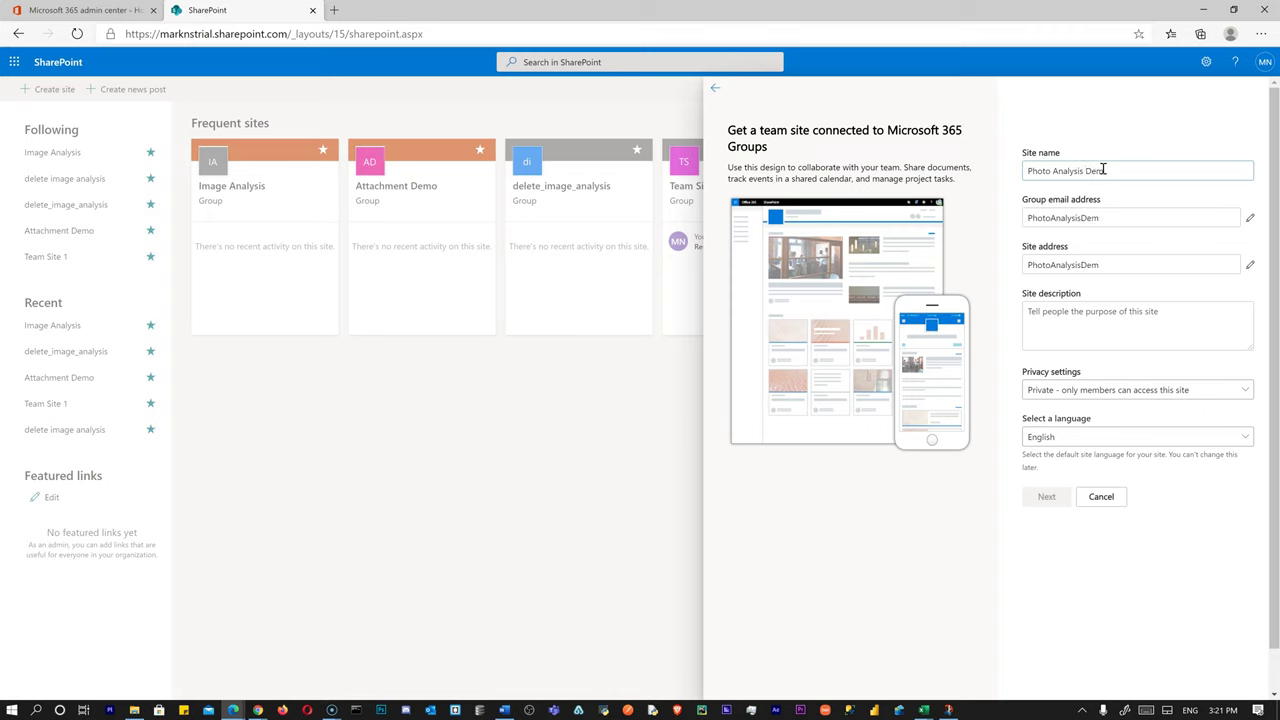
{"action": "type", "text": "o"}
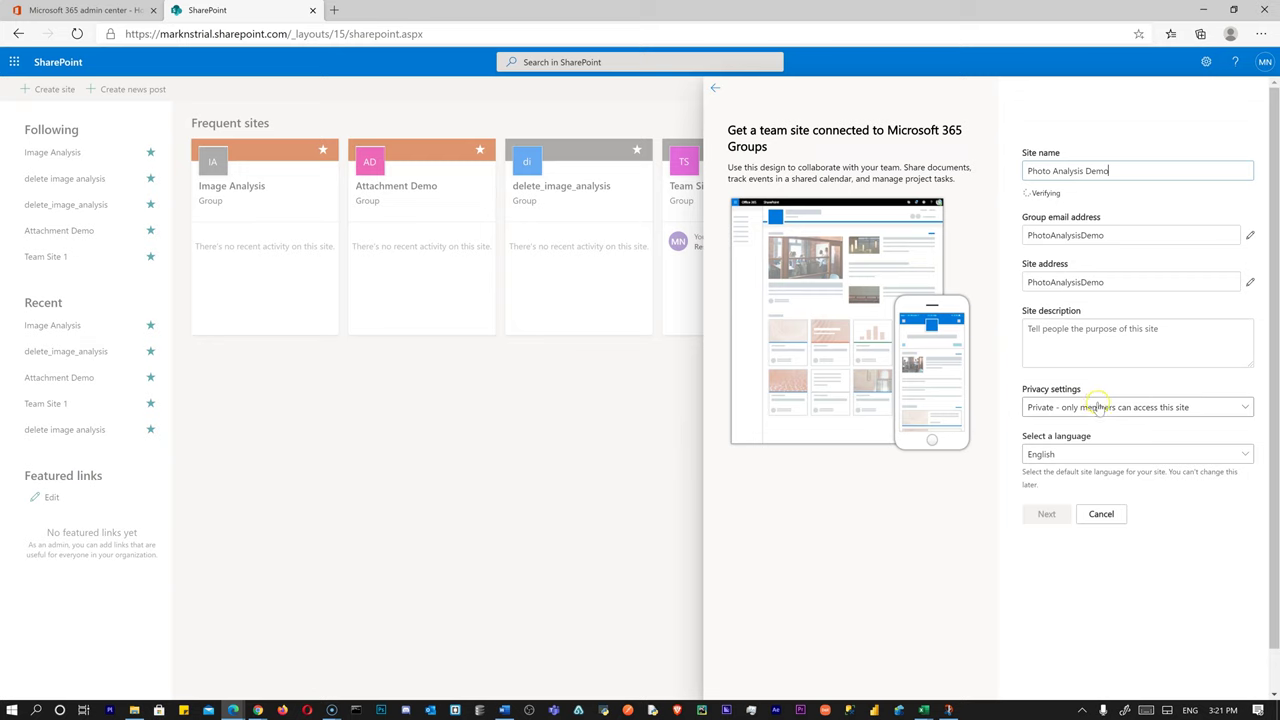
{"action": "left_click", "coordinate": [1085, 433]}
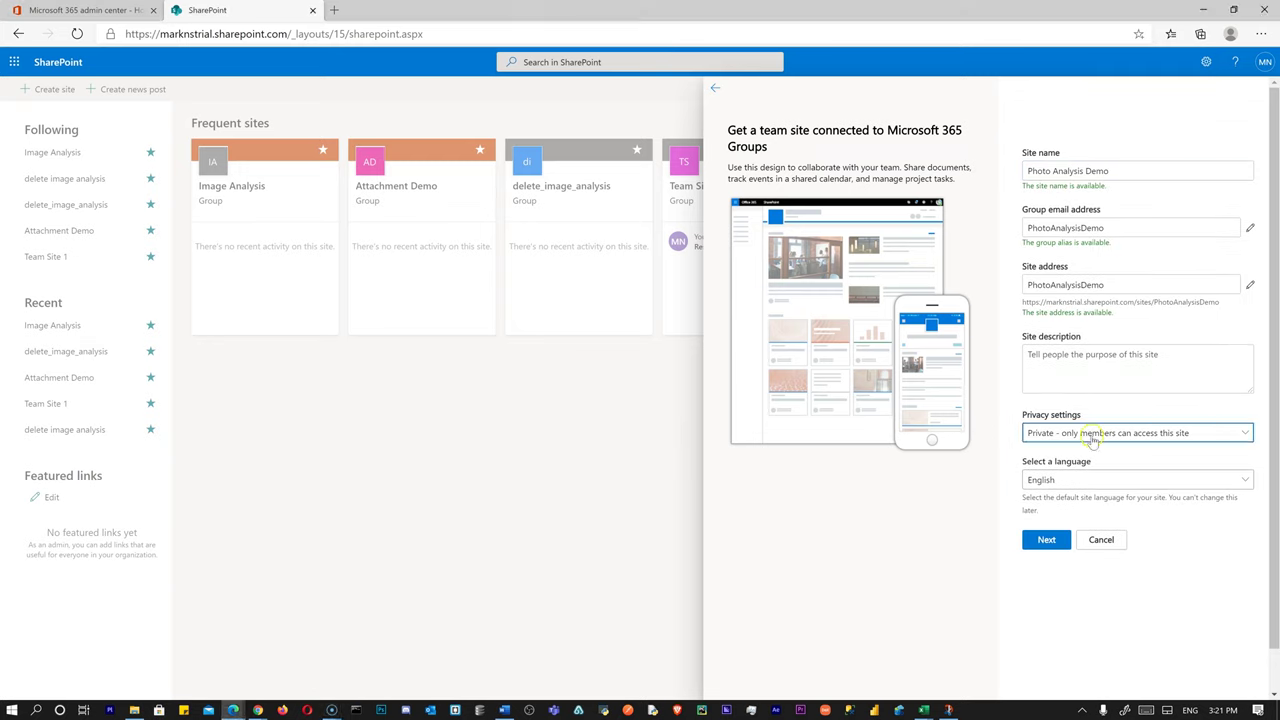
{"action": "left_click", "coordinate": [1057, 451]}
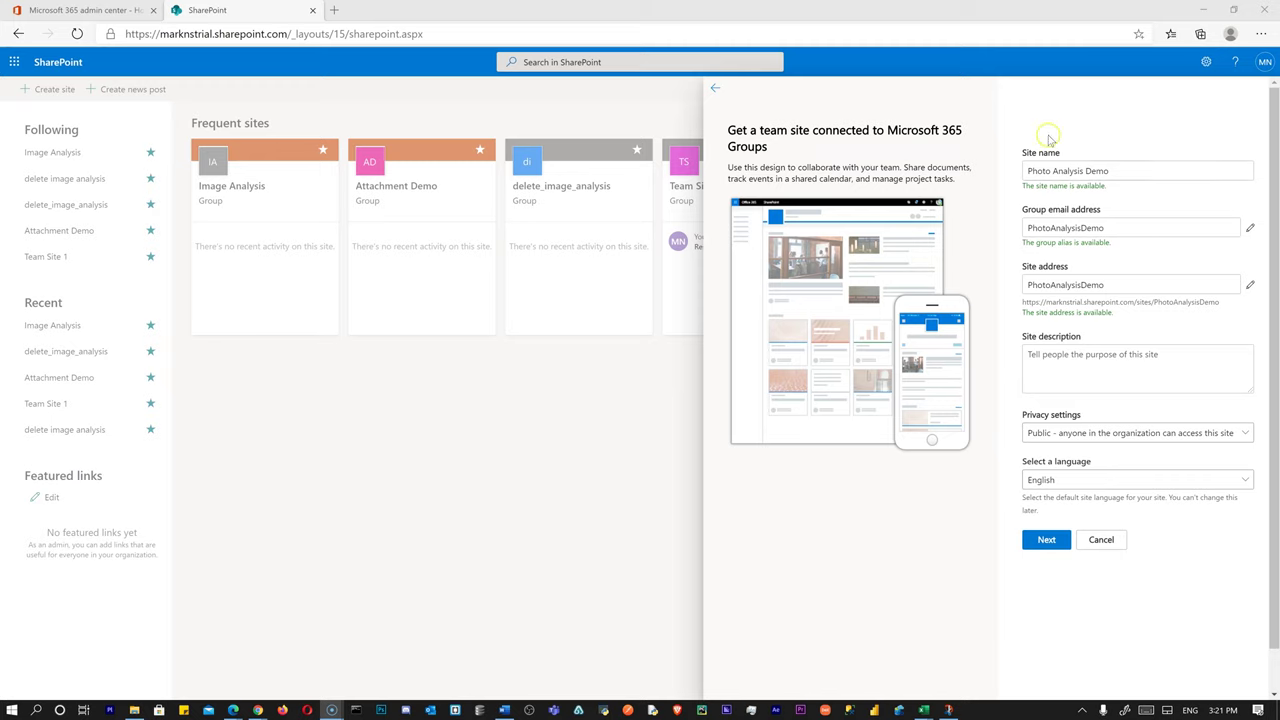
{"action": "left_click", "coordinate": [1040, 545]}
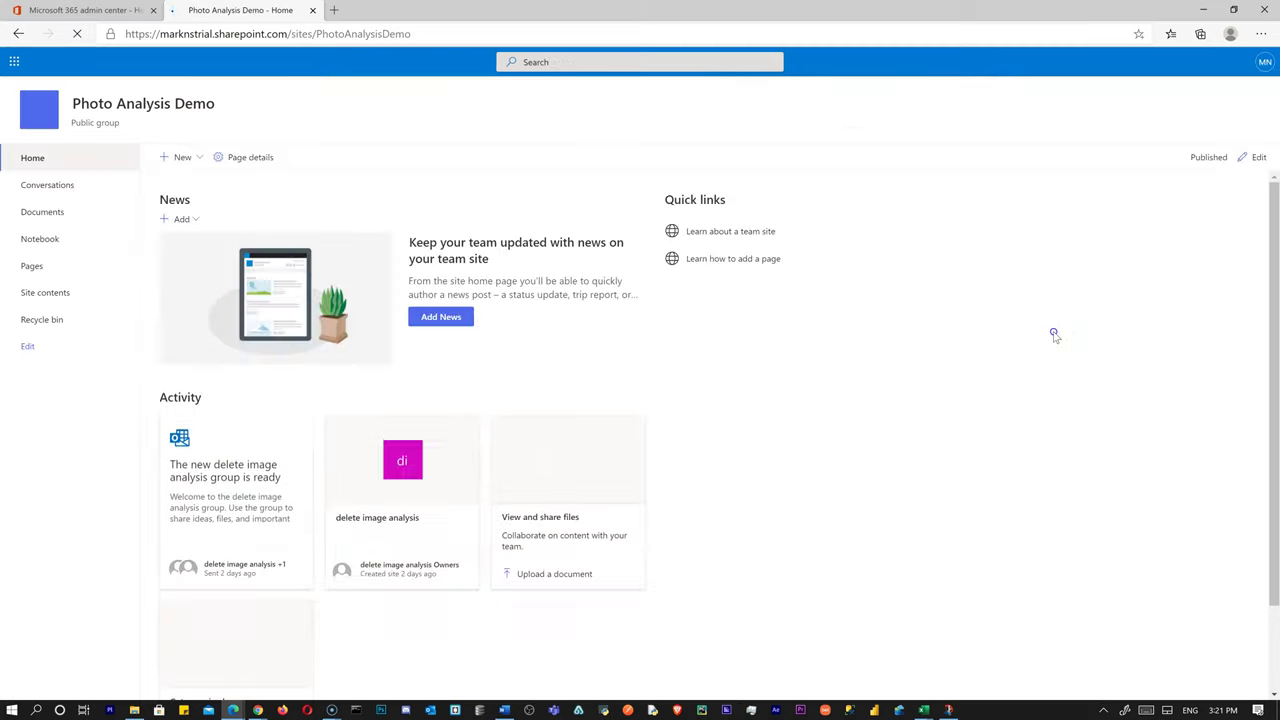
Create a list named "PhotoAlbum" on the new site, shown in the site navigation
{"action": "left_click", "coordinate": [185, 157]}
{"action": "type", "text": "PhotoAlbum"}
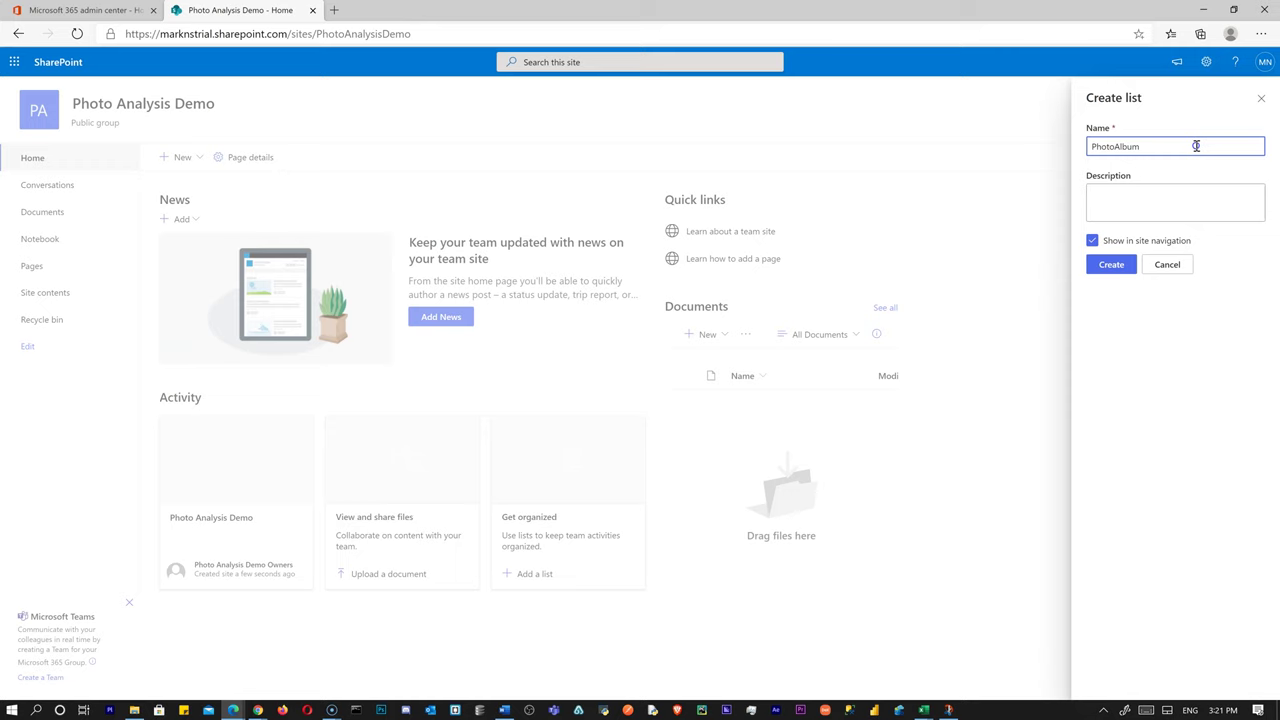
{"action": "left_click", "coordinate": [1111, 264]}
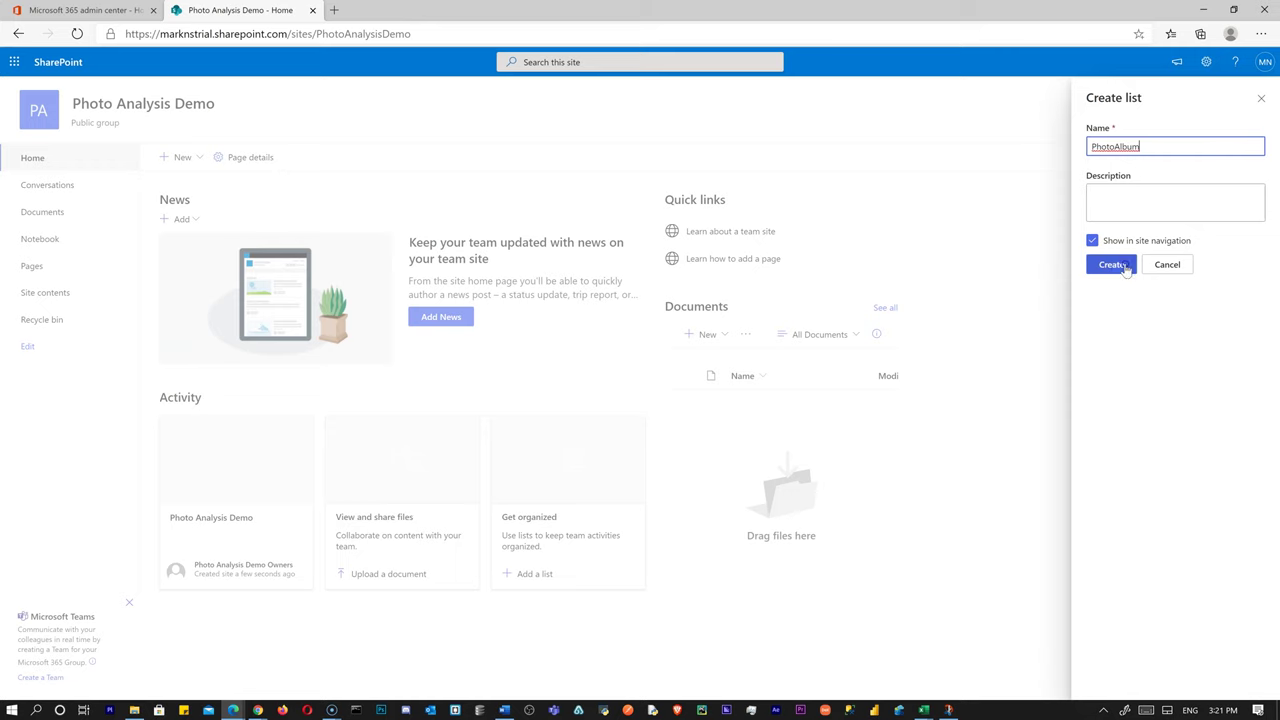
Add an Image-type column named "Image" to the PhotoAlbum list and require it to contain information
{"action": "left_click", "coordinate": [425, 236]}
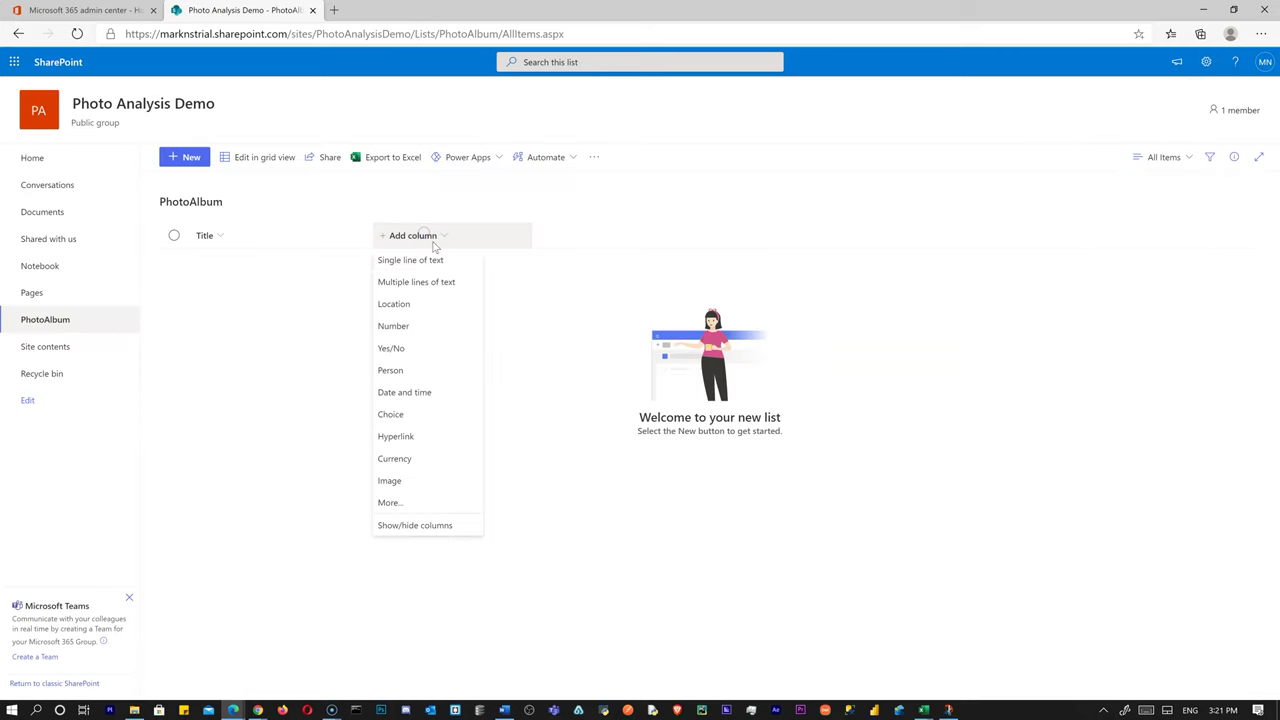
{"action": "left_click", "coordinate": [412, 481]}
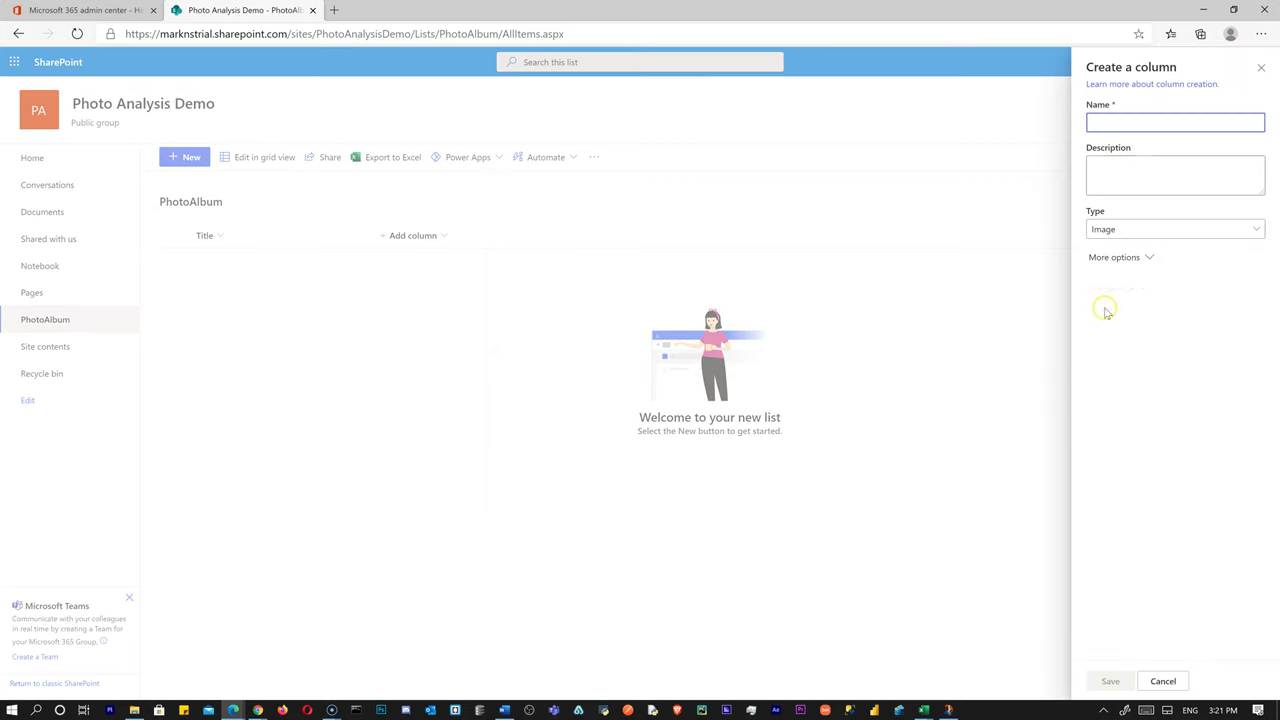
{"action": "left_click", "coordinate": [1114, 258]}
{"action": "left_click", "coordinate": [1138, 231]}
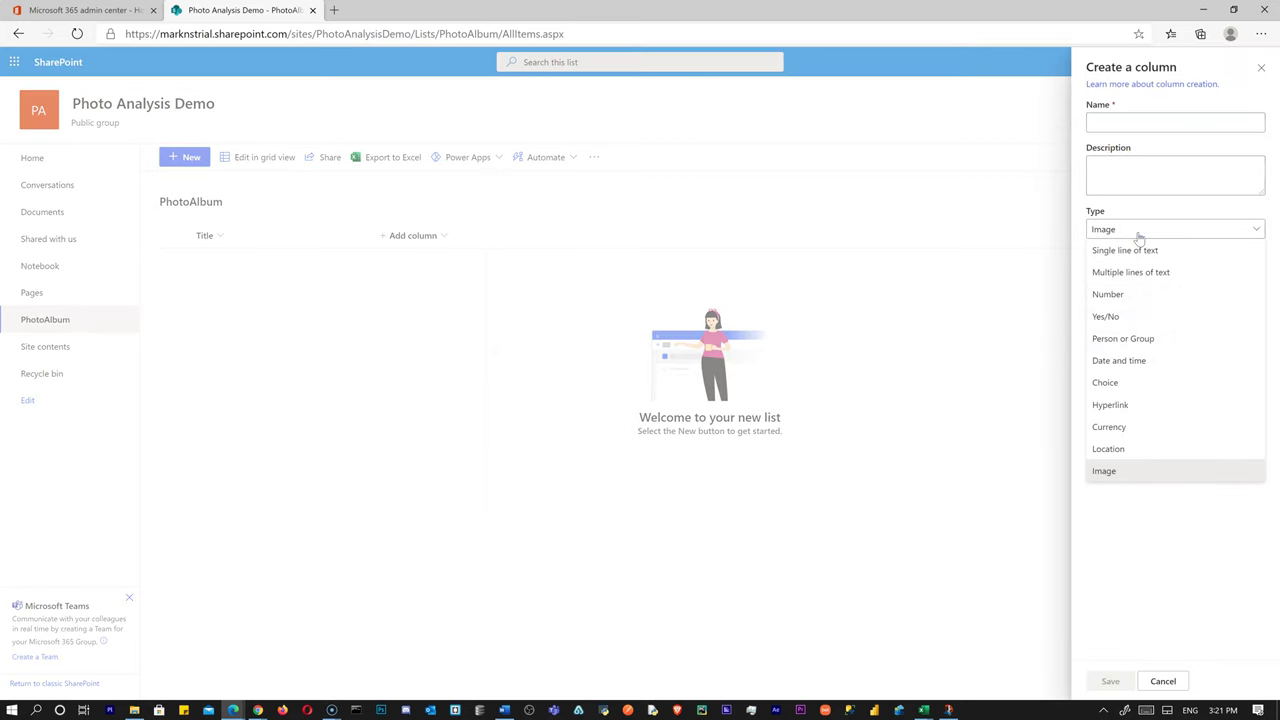
{"action": "left_click", "coordinate": [1137, 233]}
{"action": "left_click", "coordinate": [1138, 120]}
{"action": "type", "text": "i"}
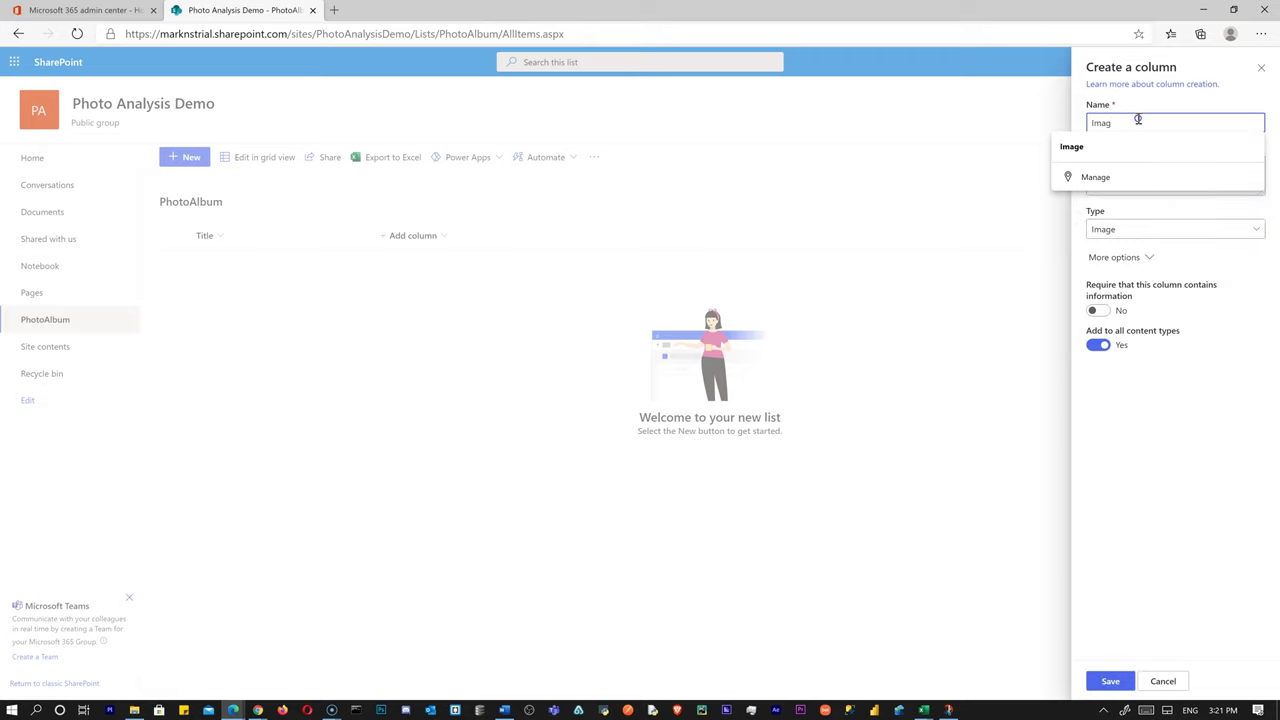
{"action": "left_click", "coordinate": [1156, 305]}
{"action": "left_click", "coordinate": [1096, 311]}
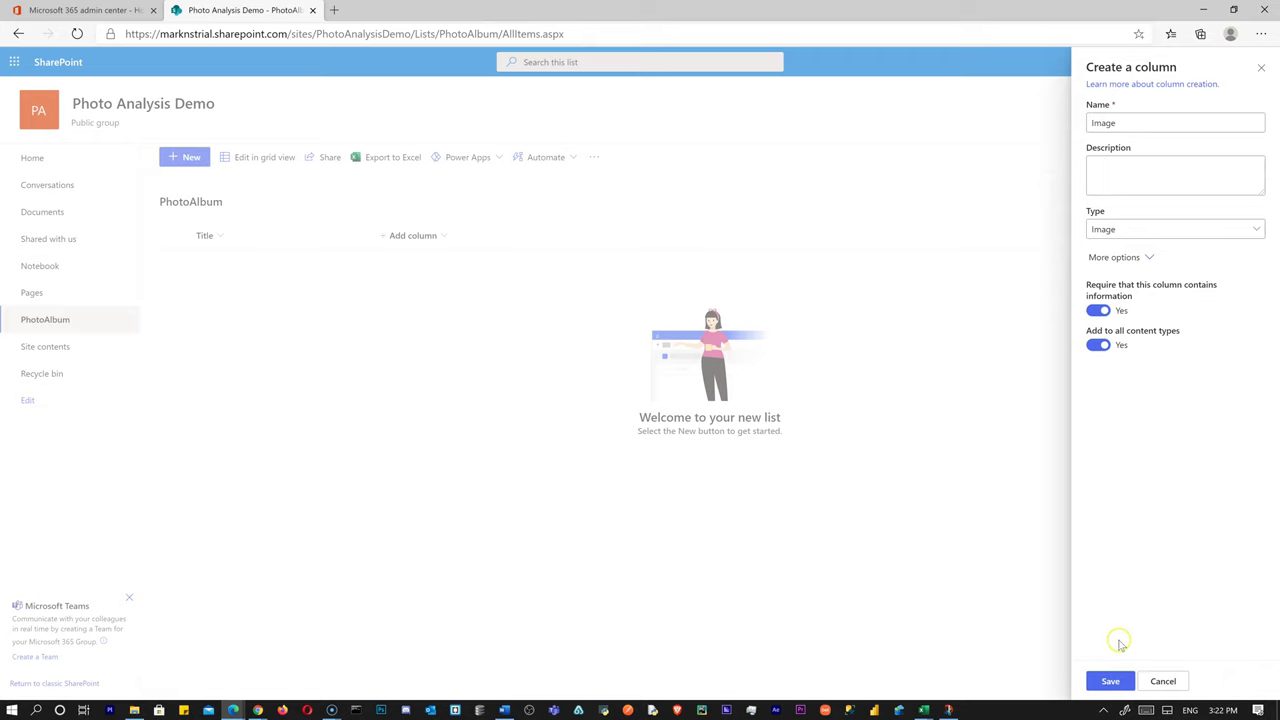
{"action": "left_click", "coordinate": [1110, 680]}
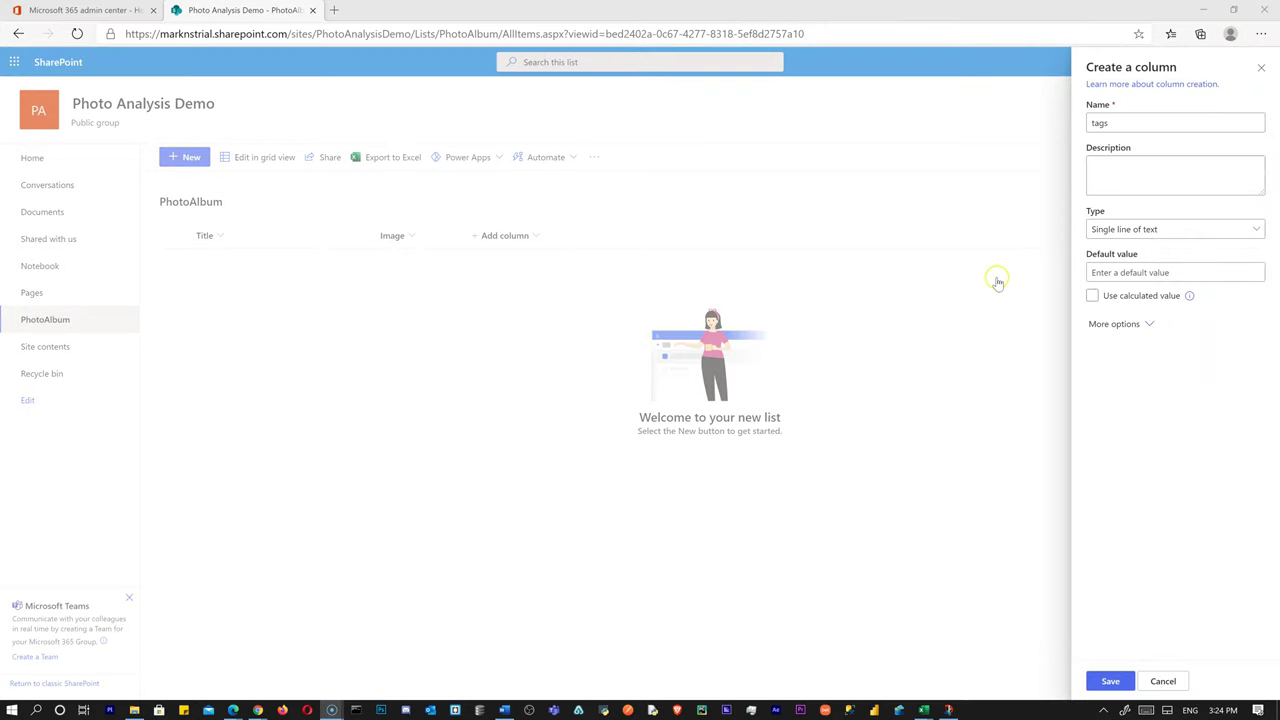
Save the single-line text column "tags" and add a multiple-lines-of-text column named "ocrText"
{"action": "left_click", "coordinate": [1115, 681]}
{"action": "left_click", "coordinate": [597, 236]}
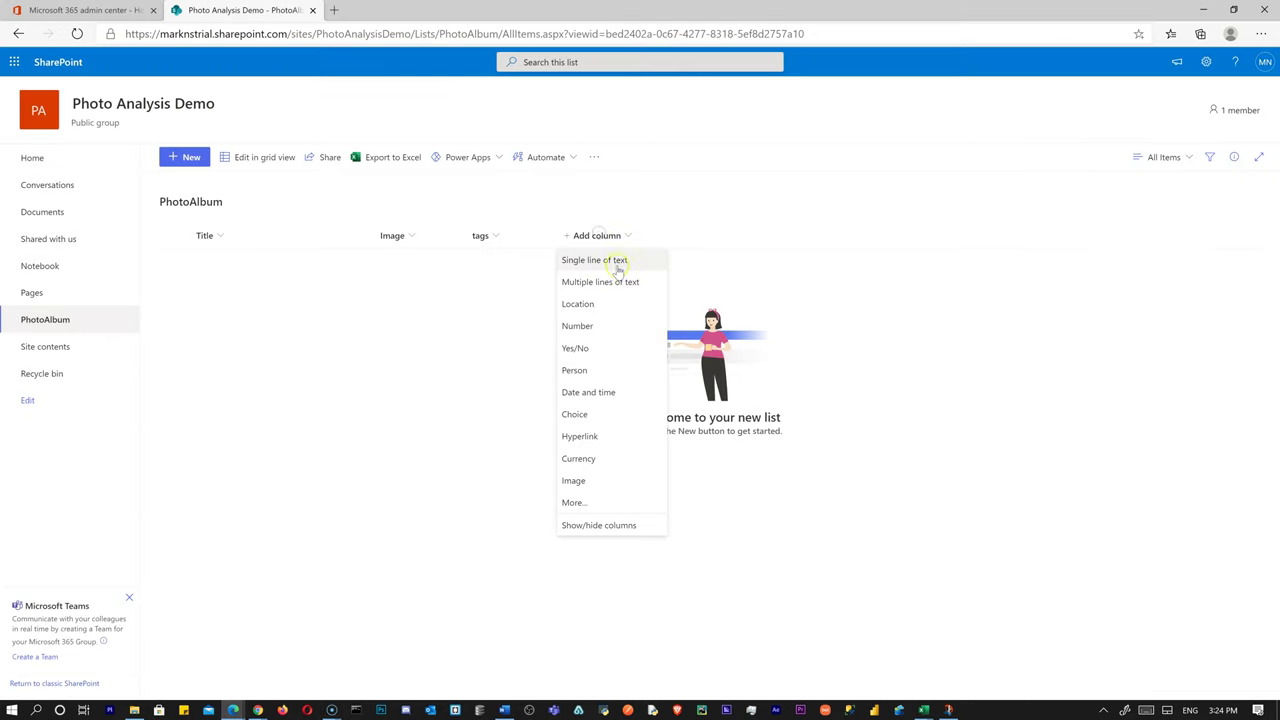
{"action": "left_click", "coordinate": [594, 260]}
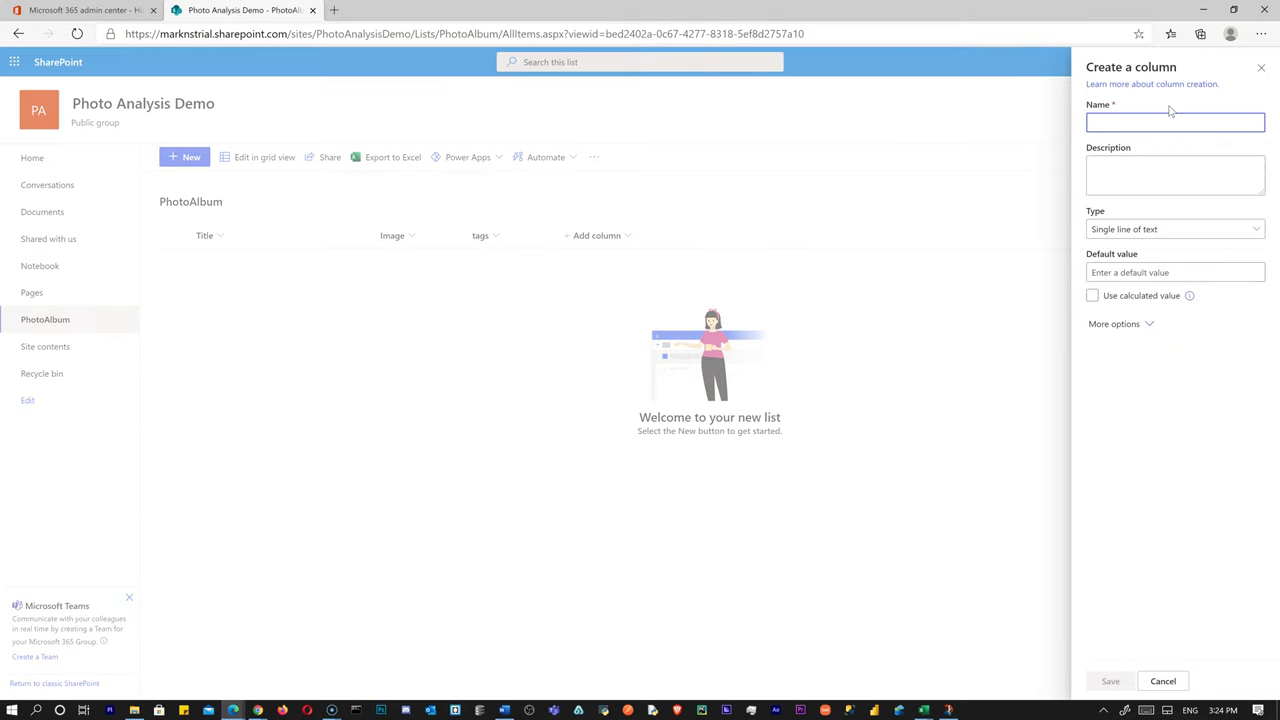
{"action": "type", "text": "ocrText"}
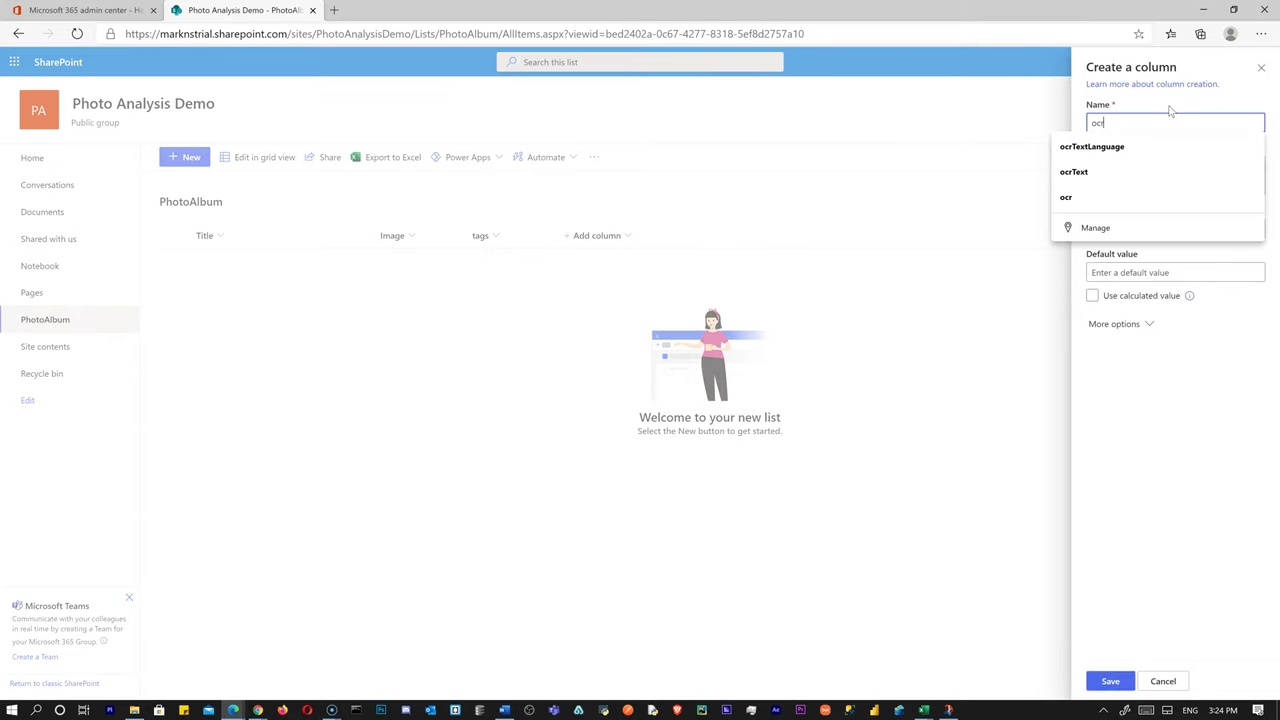
{"action": "left_click", "coordinate": [1129, 173]}
{"action": "left_click", "coordinate": [1150, 229]}
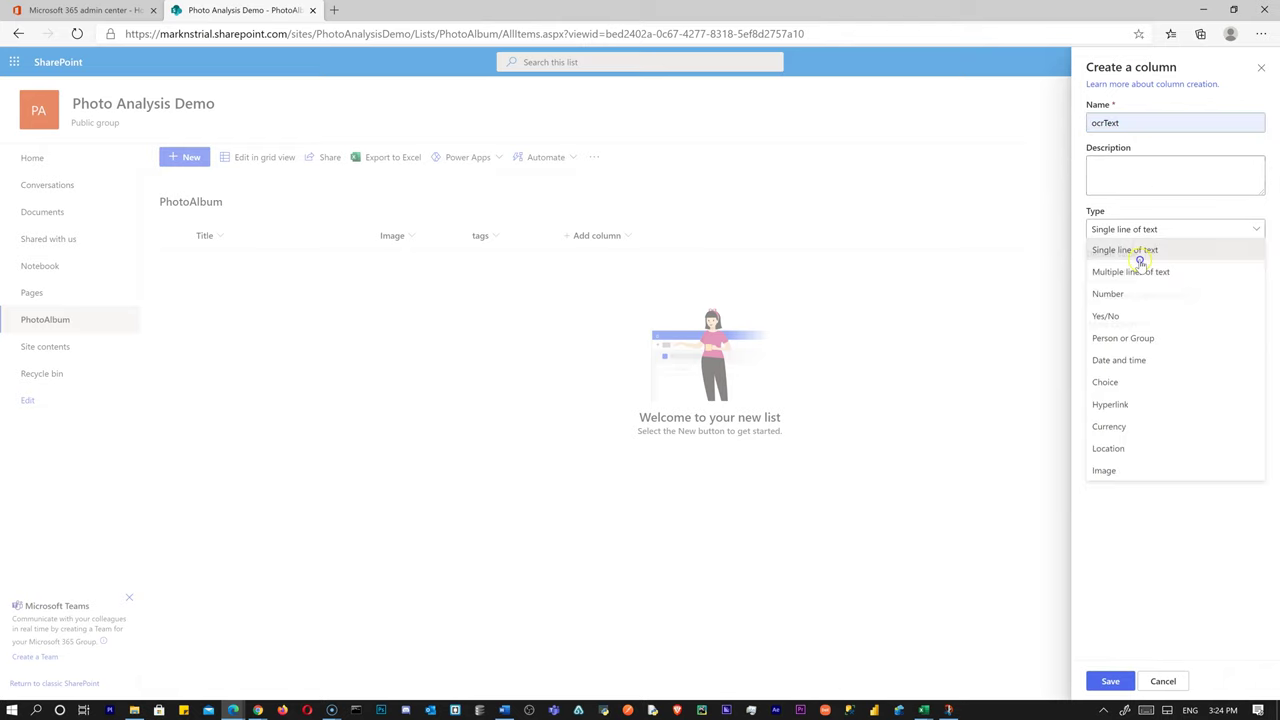
{"action": "left_click", "coordinate": [1140, 269]}
{"action": "left_click", "coordinate": [1110, 681]}
Add a single-line text column named "objects" to the PhotoAlbum list
{"action": "left_click", "coordinate": [689, 235]}
{"action": "left_click", "coordinate": [733, 262]}
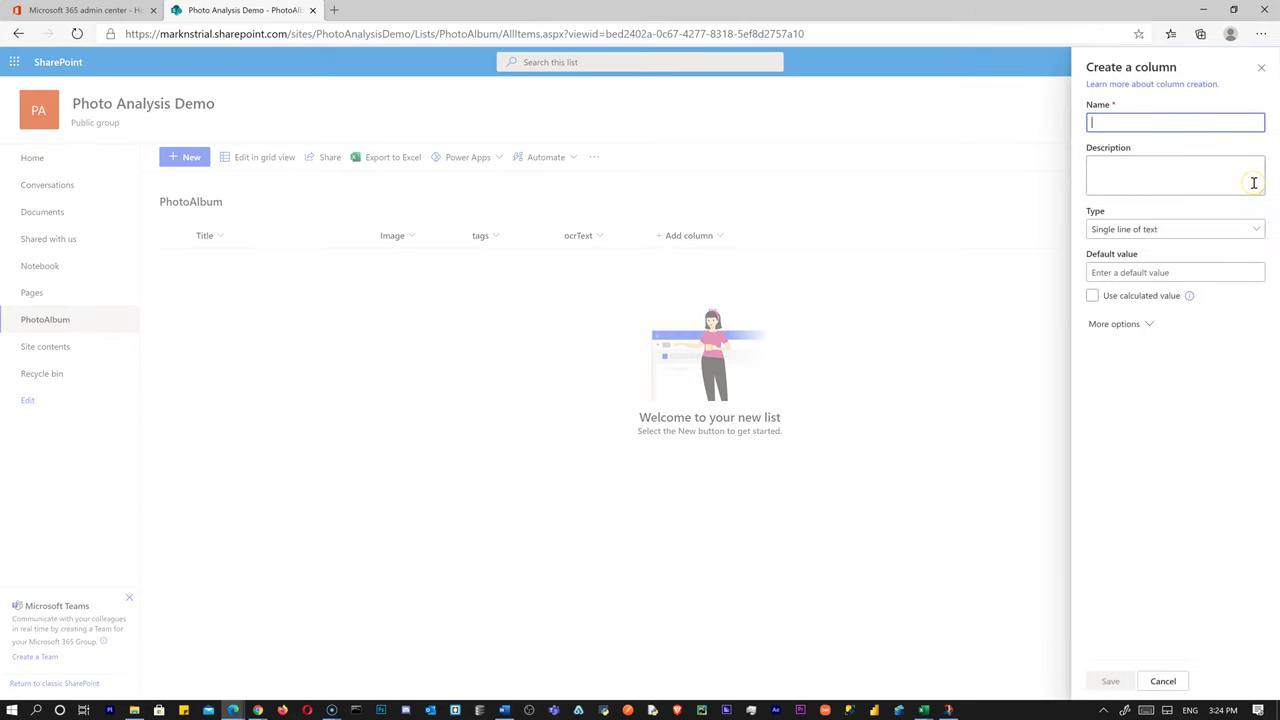
{"action": "type", "text": "object"}
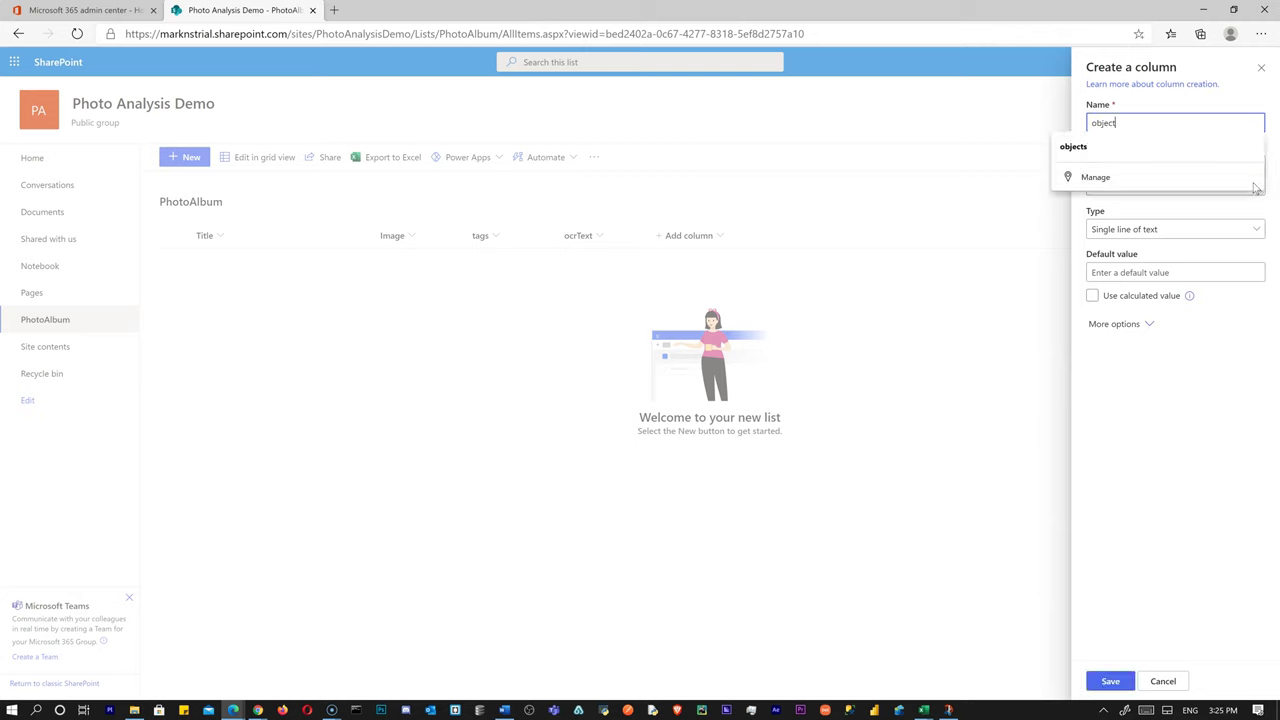
{"action": "type", "text": "s"}
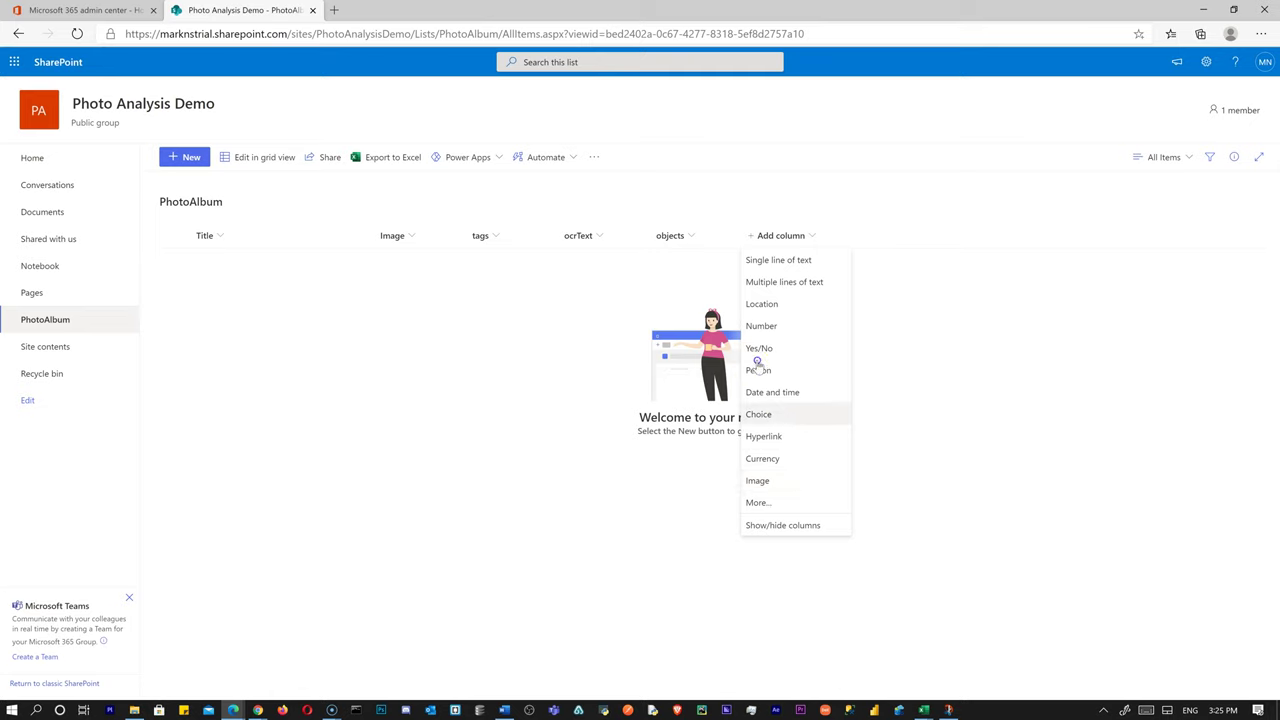
Add a date and time column named "dateUploaded" to the PhotoAlbum list
{"action": "left_click", "coordinate": [777, 394]}
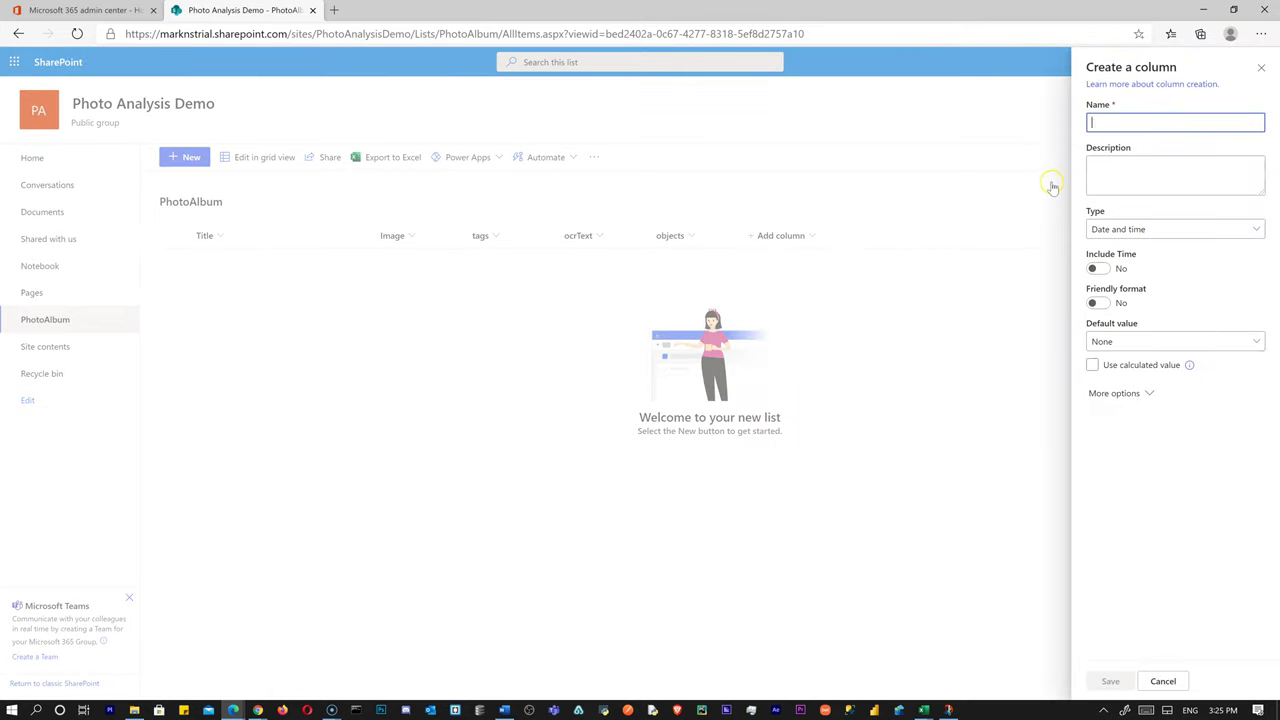
{"action": "type", "text": "dateUploaded"}
{"action": "left_click", "coordinate": [1108, 681]}
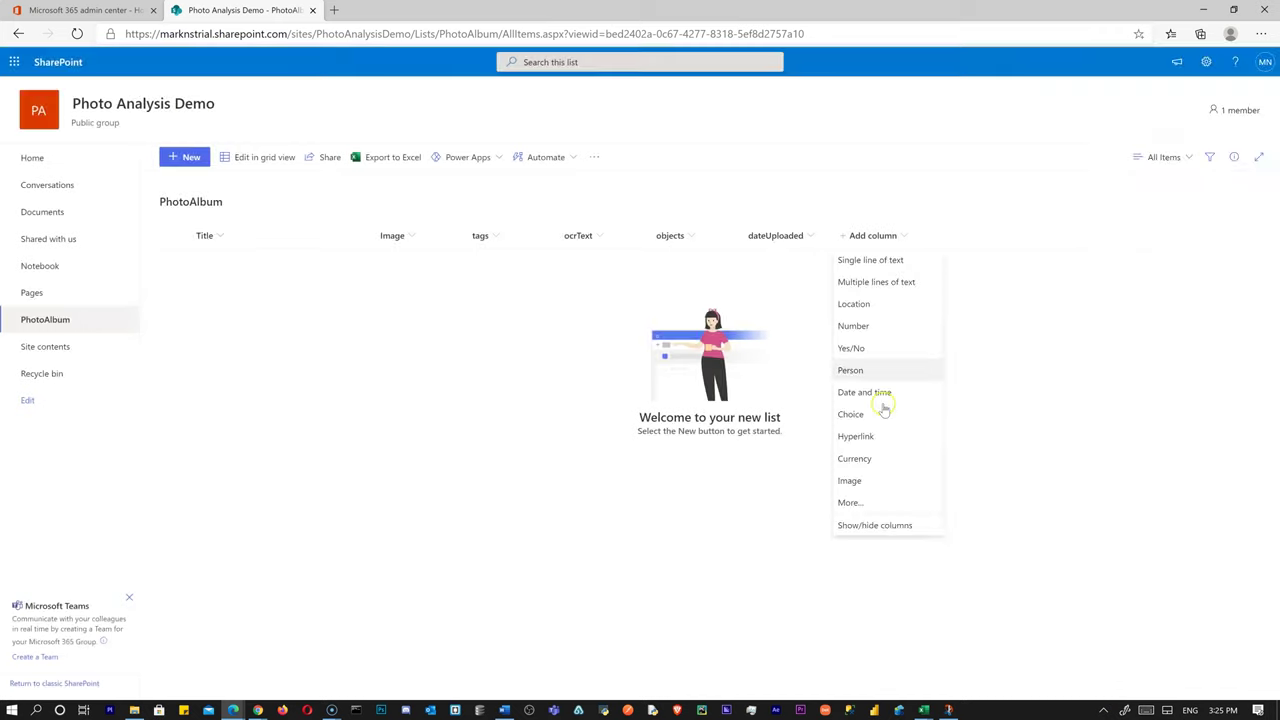
Add a date and time column named "dateAnalyzed" to the PhotoAlbum list
{"action": "left_click", "coordinate": [883, 392]}
{"action": "left_click", "coordinate": [1155, 250]}
{"action": "left_click", "coordinate": [1171, 122]}
{"action": "type", "text": "dateAnalyzed"}
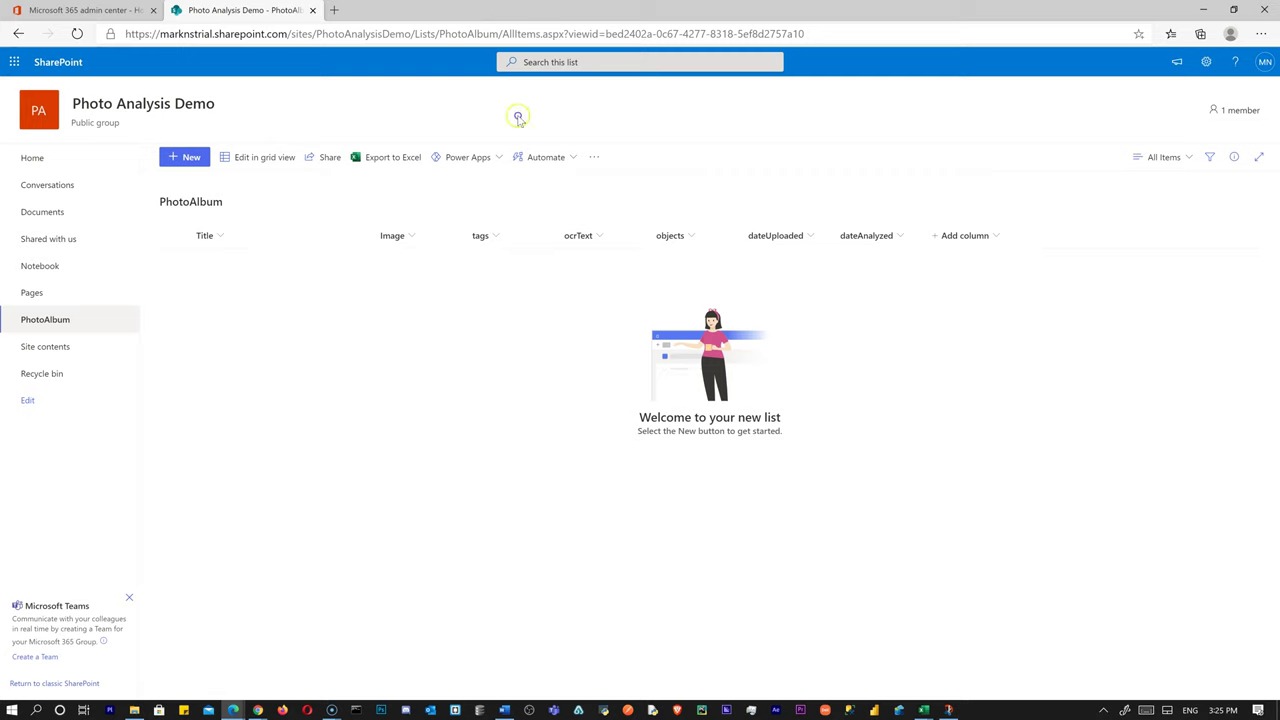
Switch to Power Automate from the PhotoAlbum list via the customized-email template and open the page for creating a new flow
{"action": "left_click", "coordinate": [570, 157]}
{"action": "mouse_move", "coordinate": [563, 187]}
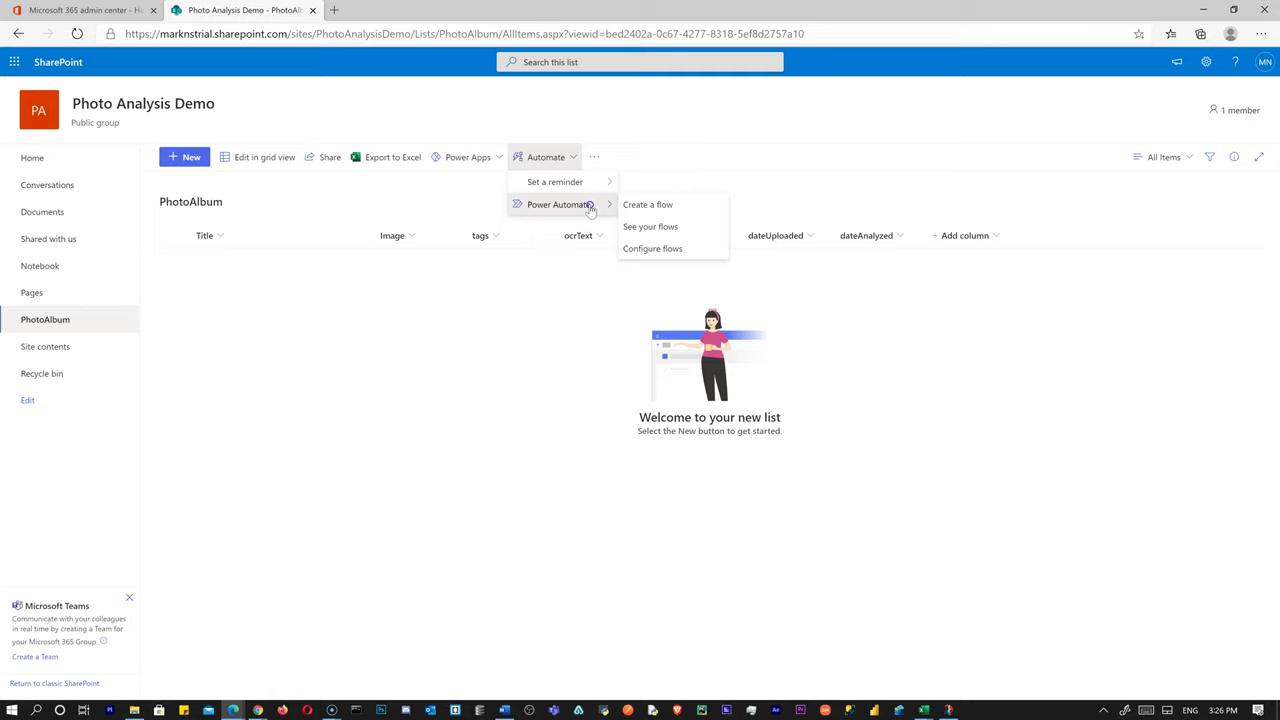
{"action": "left_click", "coordinate": [629, 206]}
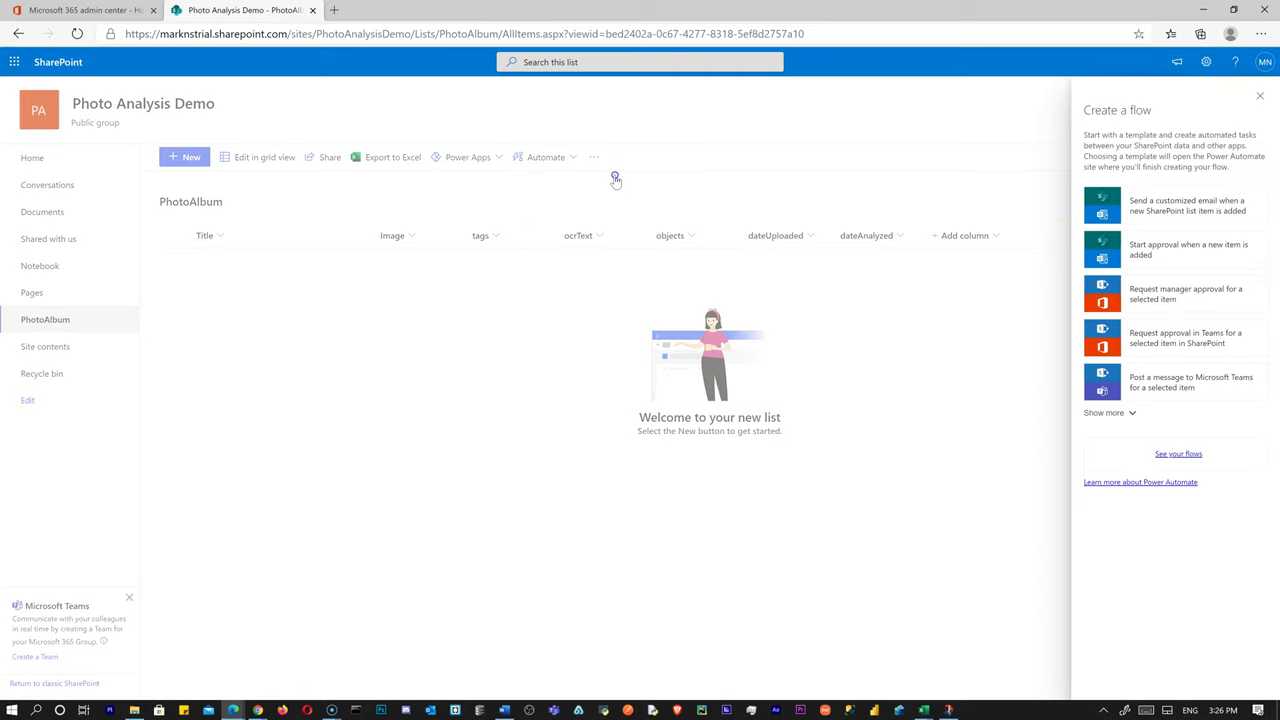
{"action": "left_click", "coordinate": [1138, 203]}
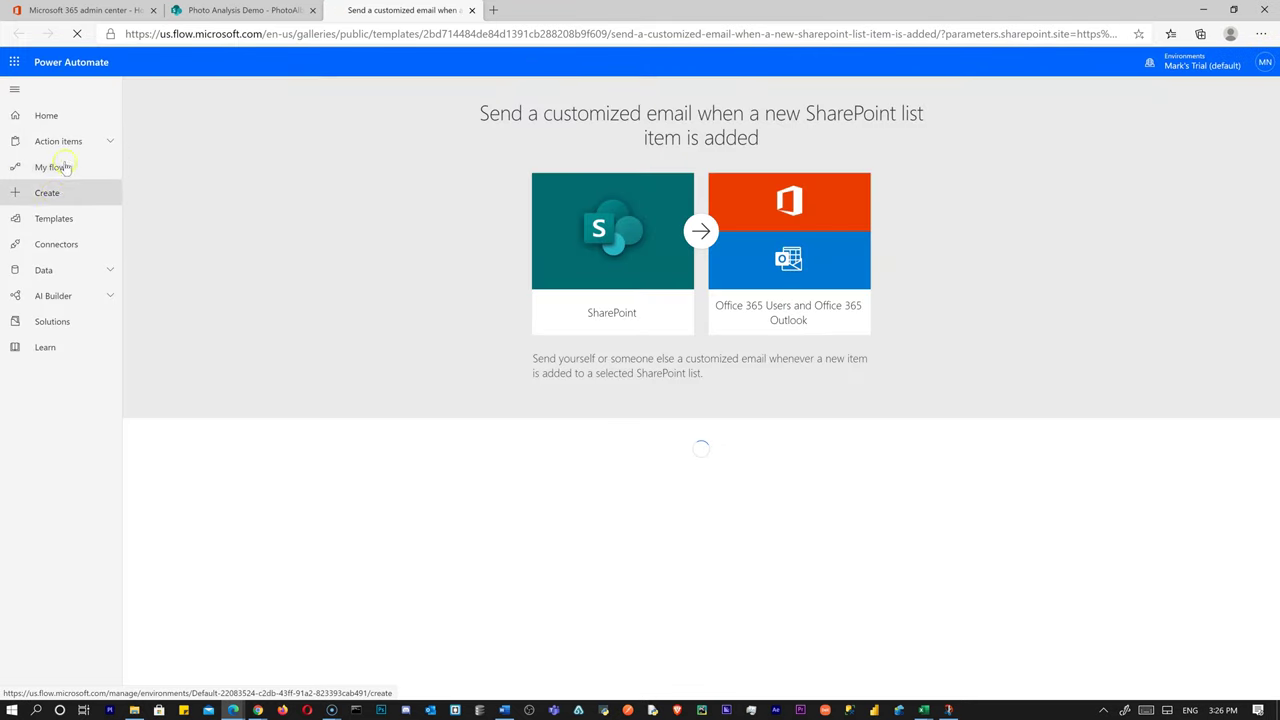
{"action": "left_click", "coordinate": [40, 192]}
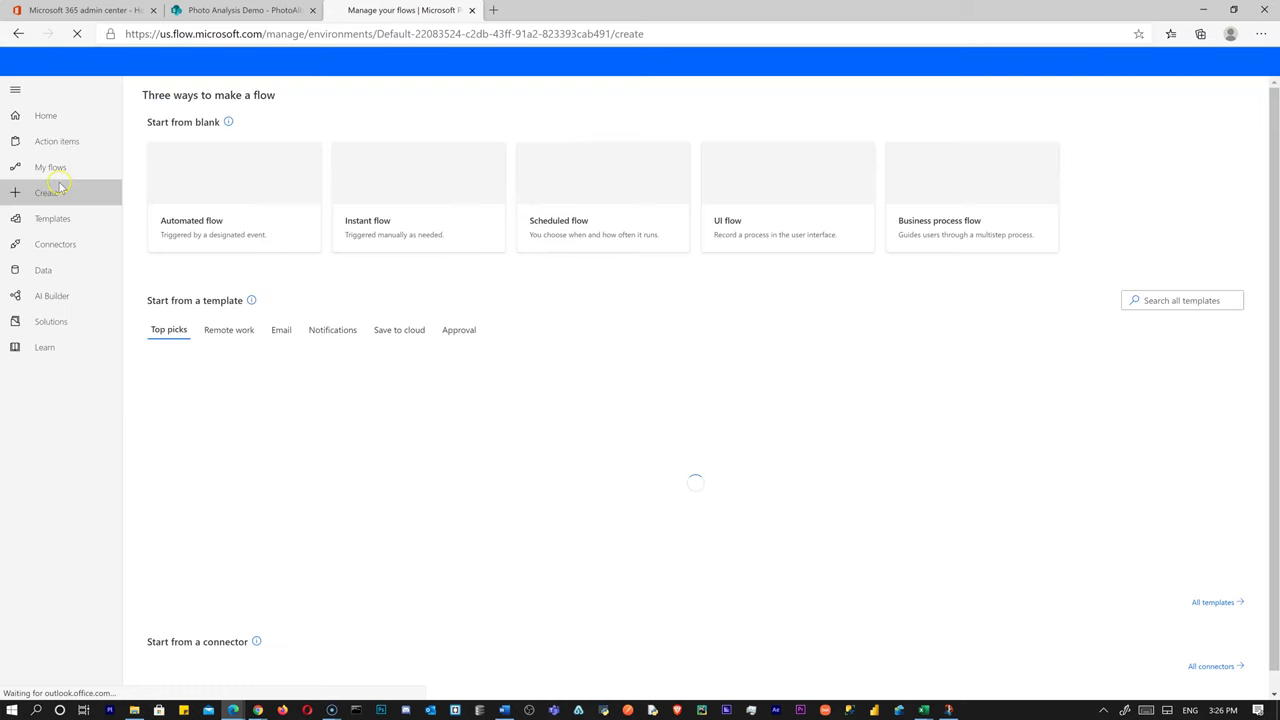
Create an automated flow named "Photo Analysis Demo" with the SharePoint trigger "When an item is created"
{"action": "left_click", "coordinate": [435, 158]}
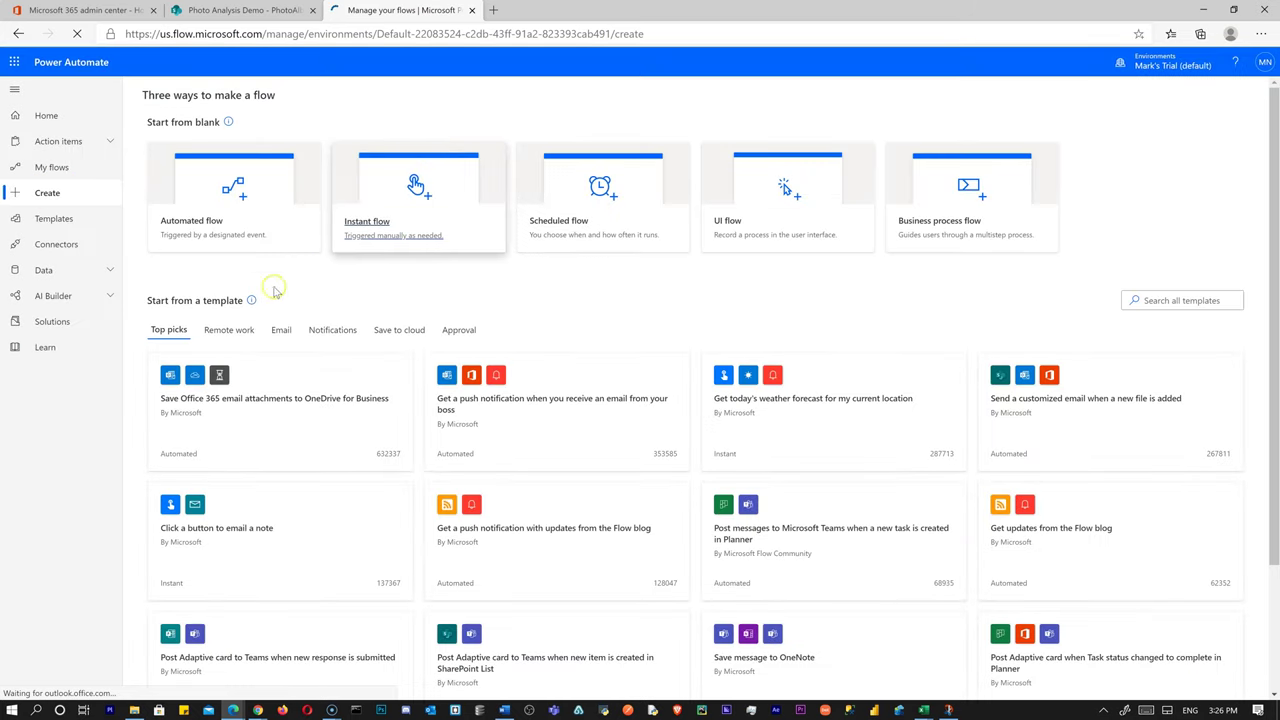
{"action": "left_click", "coordinate": [238, 233]}
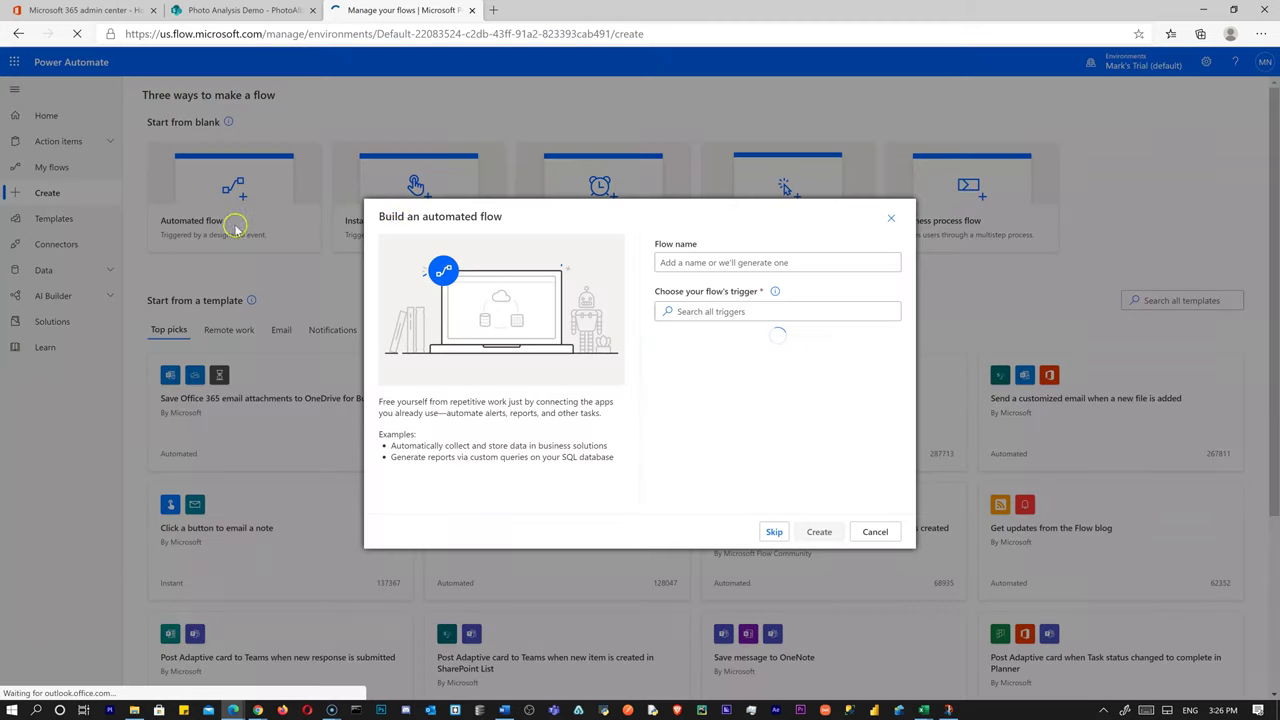
{"action": "type", "text": "Photo Analysis Demo"}
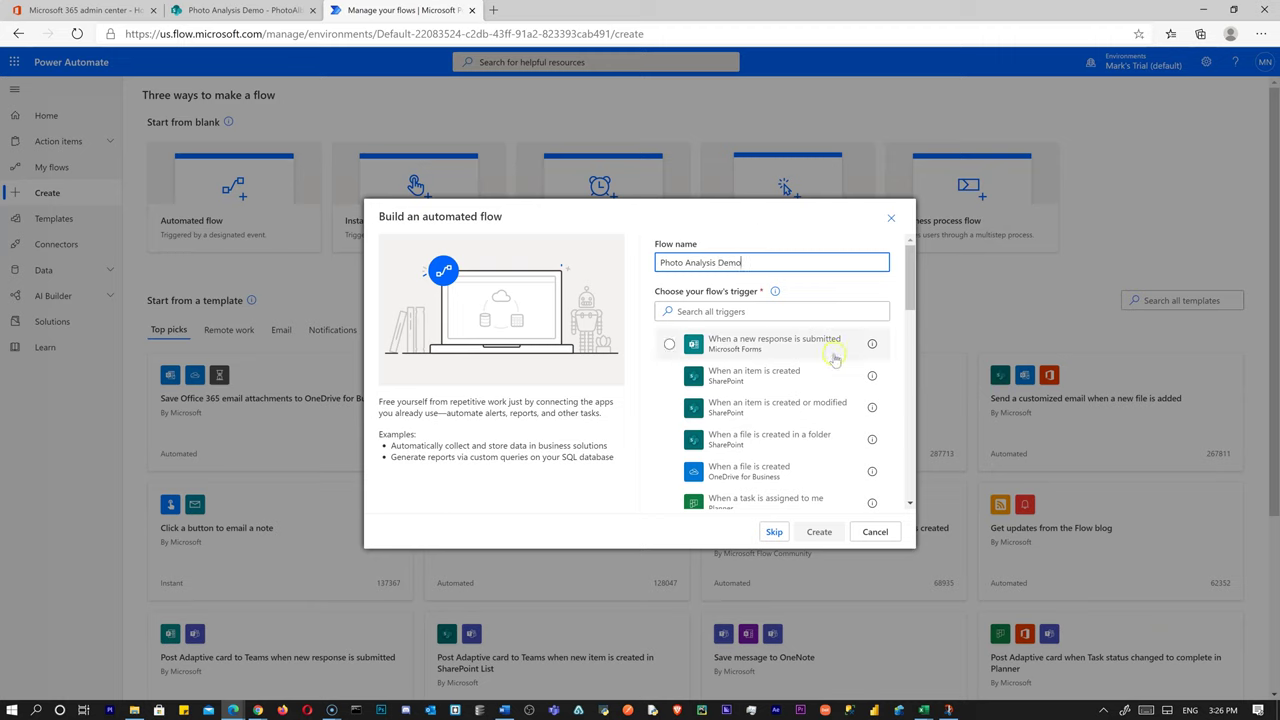
{"action": "left_click", "coordinate": [744, 375]}
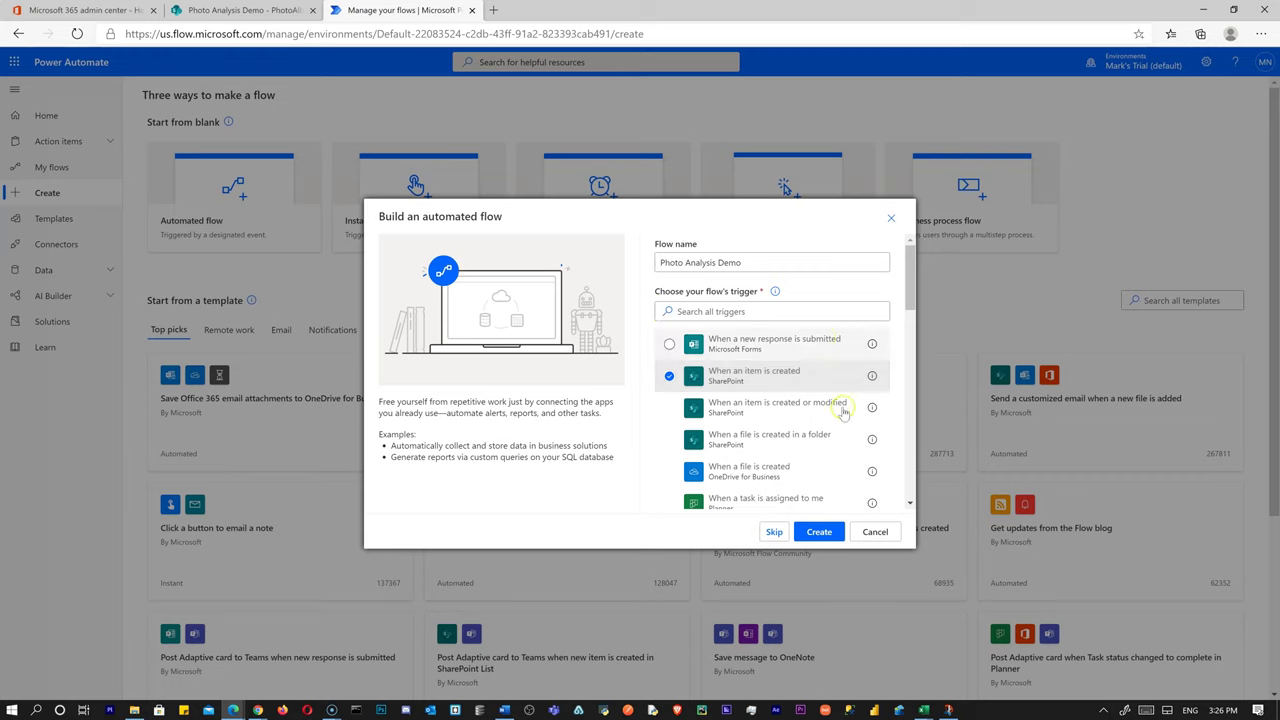
{"action": "left_click", "coordinate": [821, 531]}
Check the trigger's listed site addresses, and copy the Photo Analysis Demo site's base URL from the address of the PhotoAlbum list page
{"action": "left_click", "coordinate": [857, 153]}
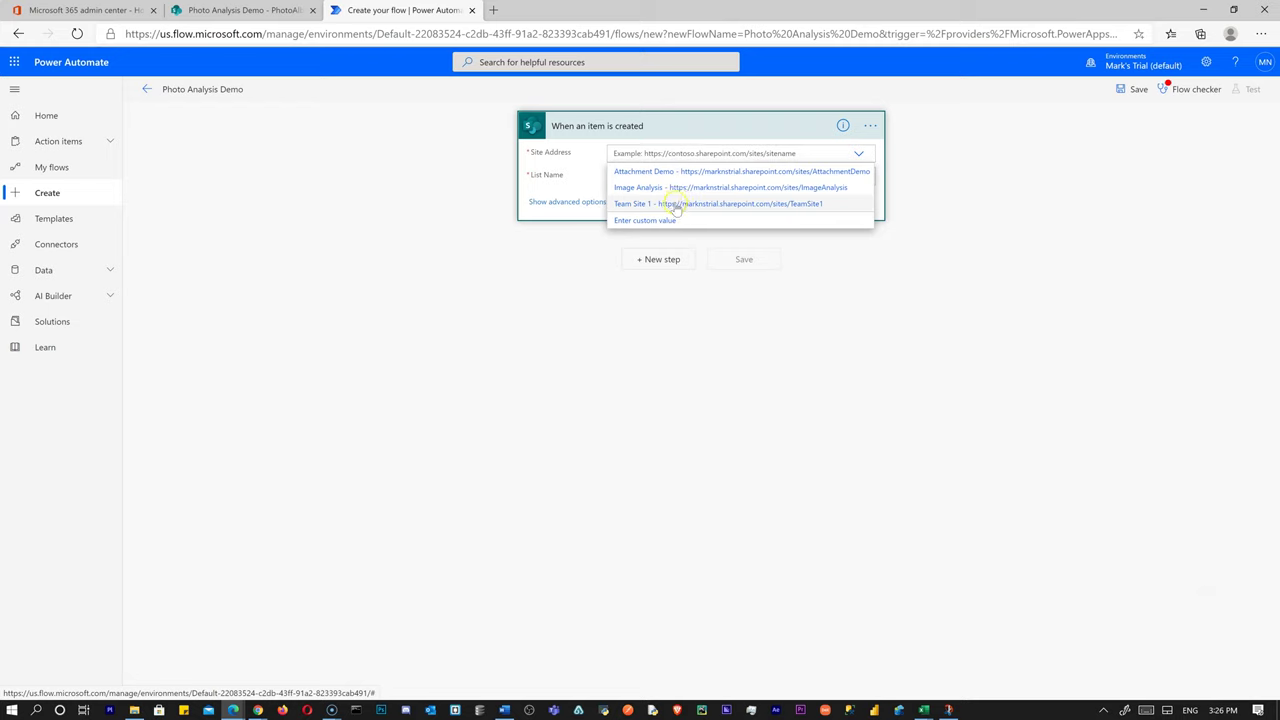
{"action": "left_click", "coordinate": [852, 350]}
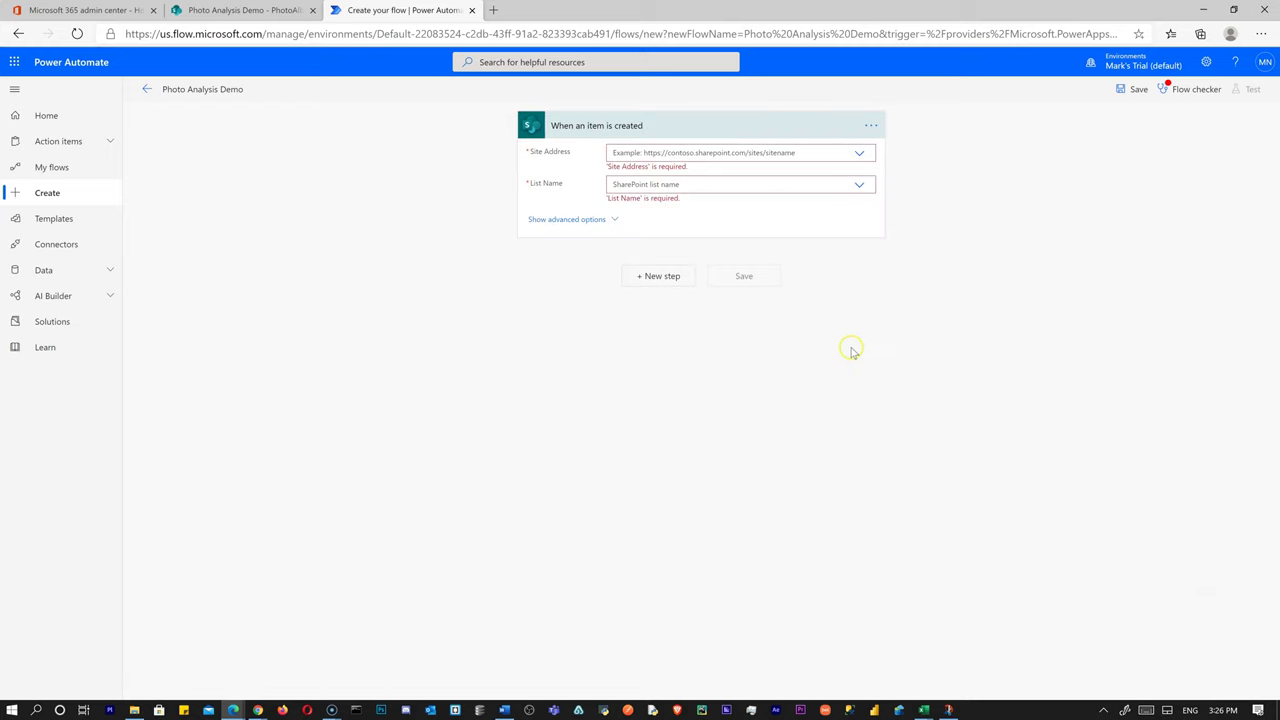
{"action": "left_click", "coordinate": [259, 12]}
{"action": "left_click_drag", "start_coordinate": [126, 34], "coordinate": [412, 22]}
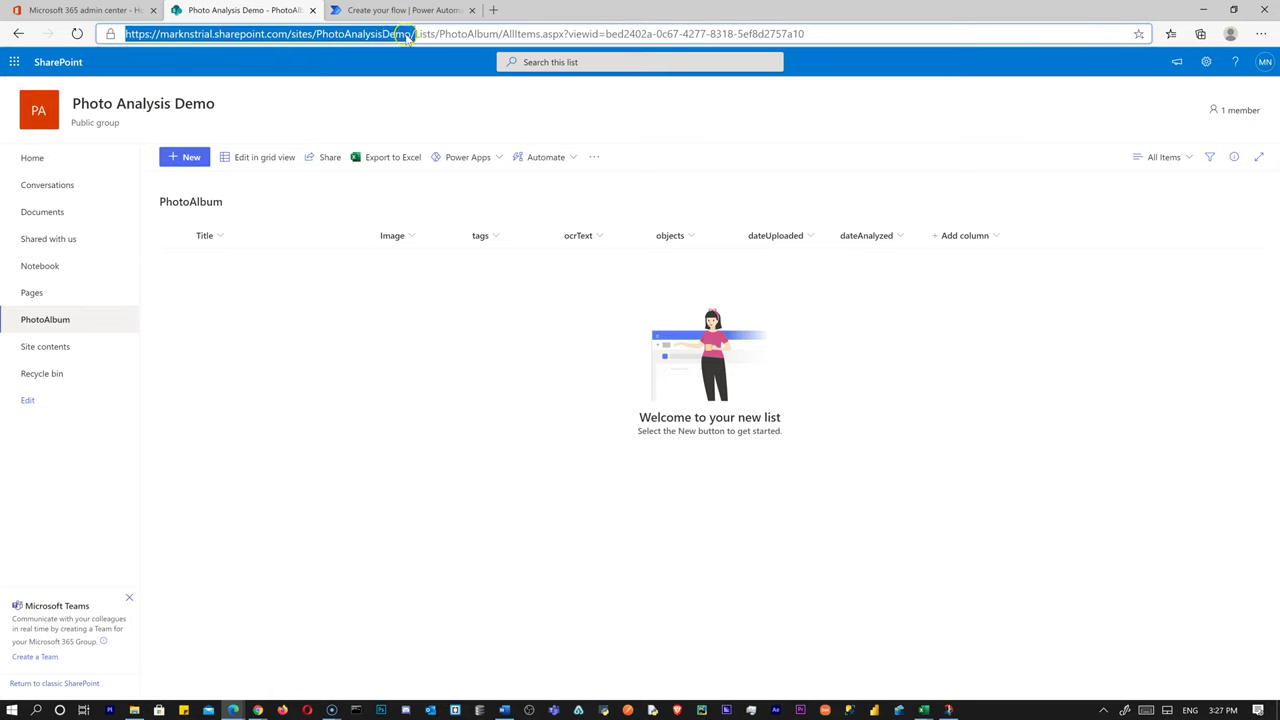
{"action": "right_click", "coordinate": [407, 37]}
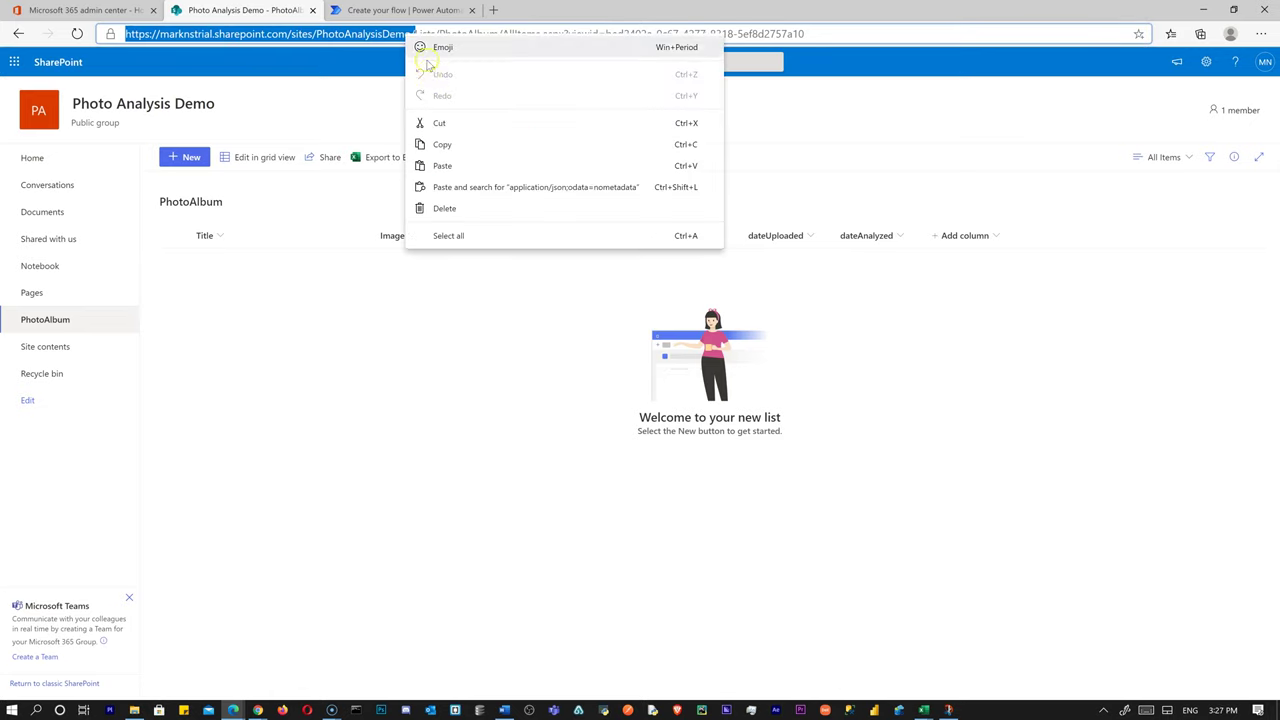
{"action": "left_click", "coordinate": [453, 145]}
Set the trigger's site address to the copied Photo Analysis Demo URL as a custom value and its list to PhotoAlbum
{"action": "left_click", "coordinate": [420, 10]}
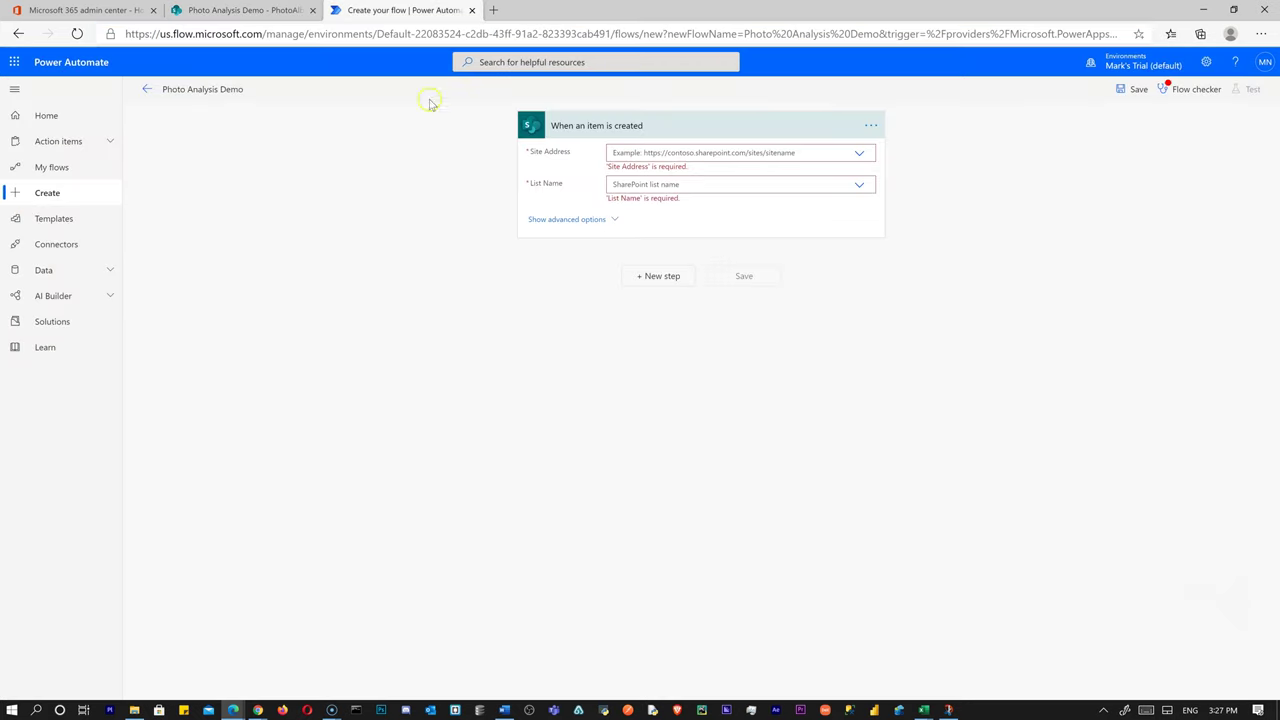
{"action": "left_click", "coordinate": [712, 152]}
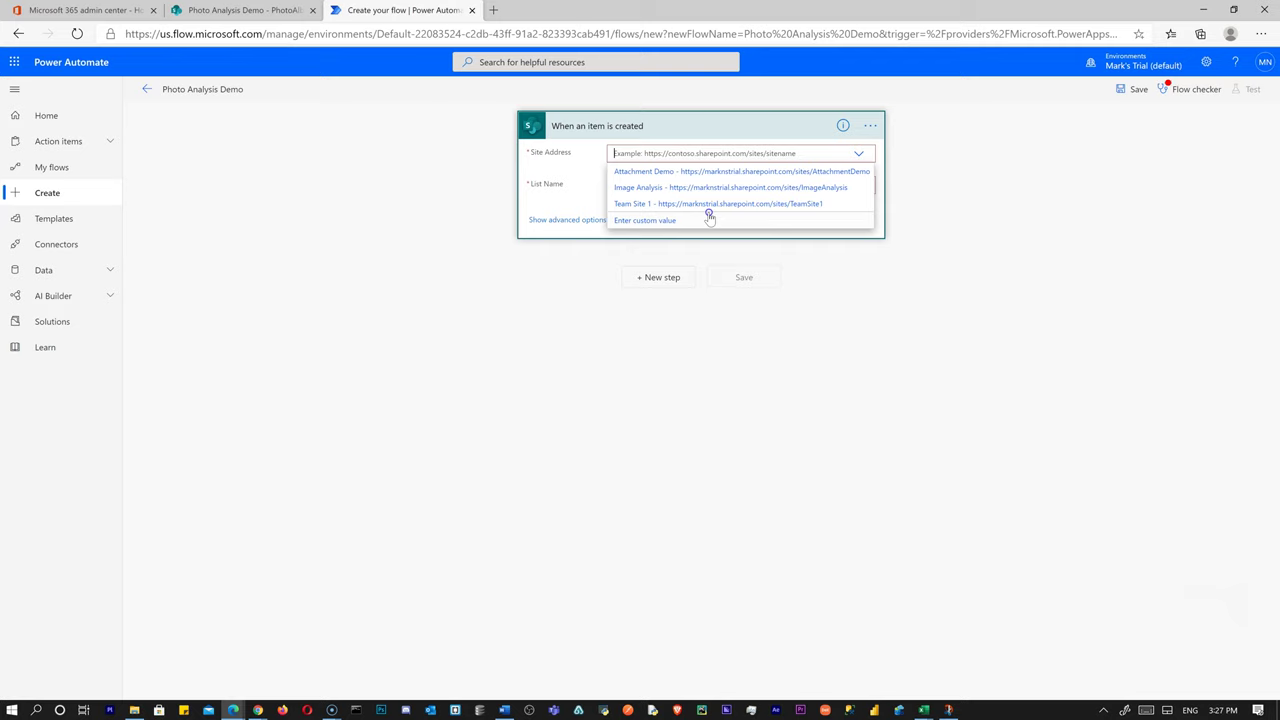
{"action": "left_click", "coordinate": [703, 215]}
{"action": "right_click", "coordinate": [675, 150]}
{"action": "left_click", "coordinate": [714, 275]}
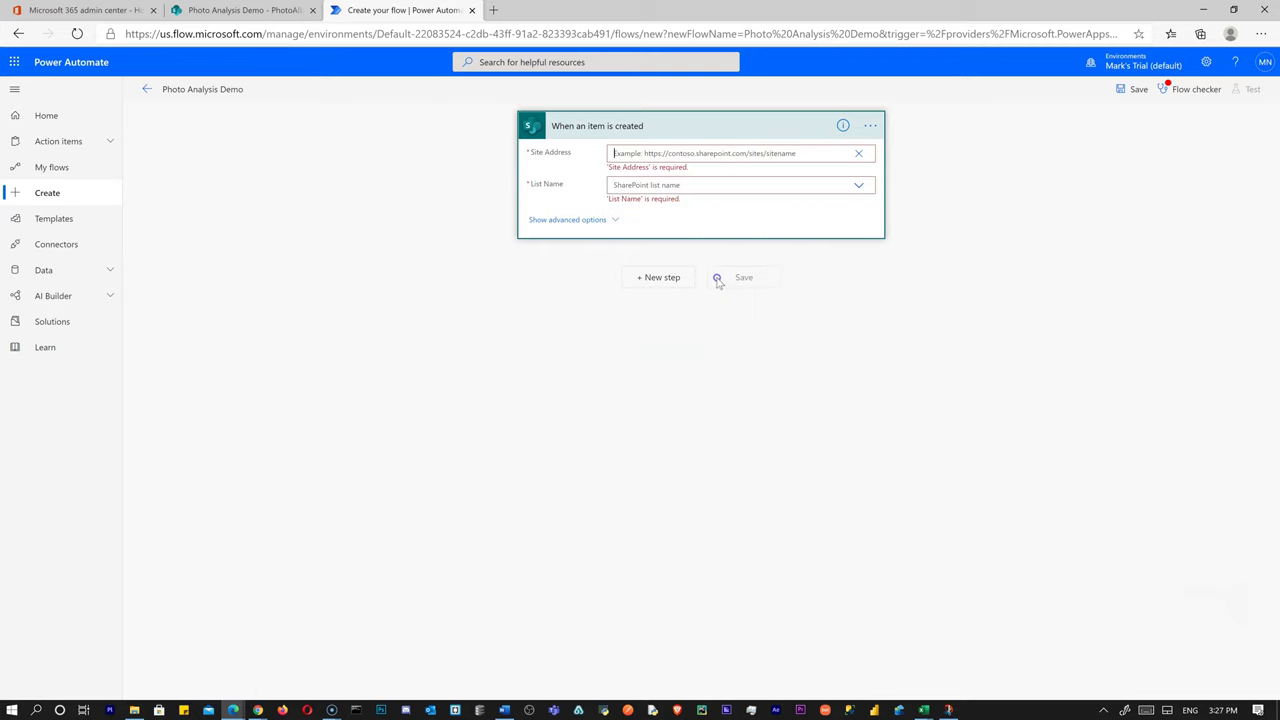
{"action": "left_click", "coordinate": [858, 177]}
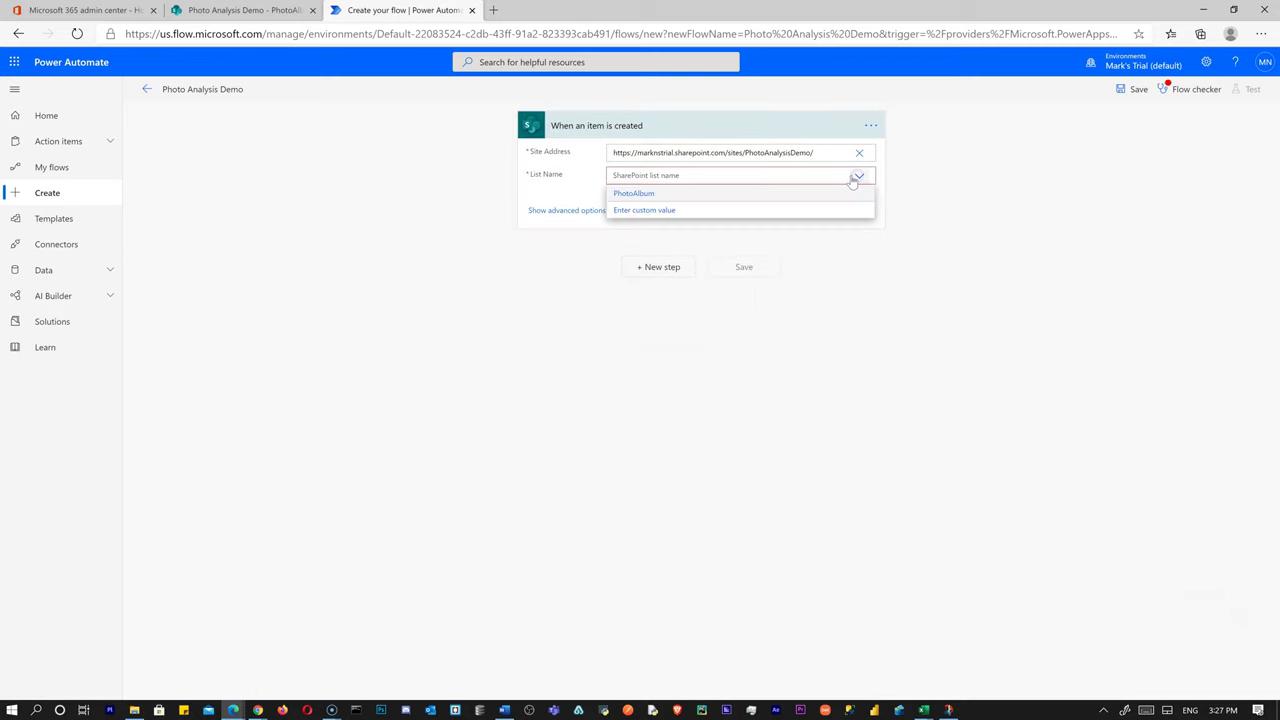
{"action": "left_click", "coordinate": [634, 195]}
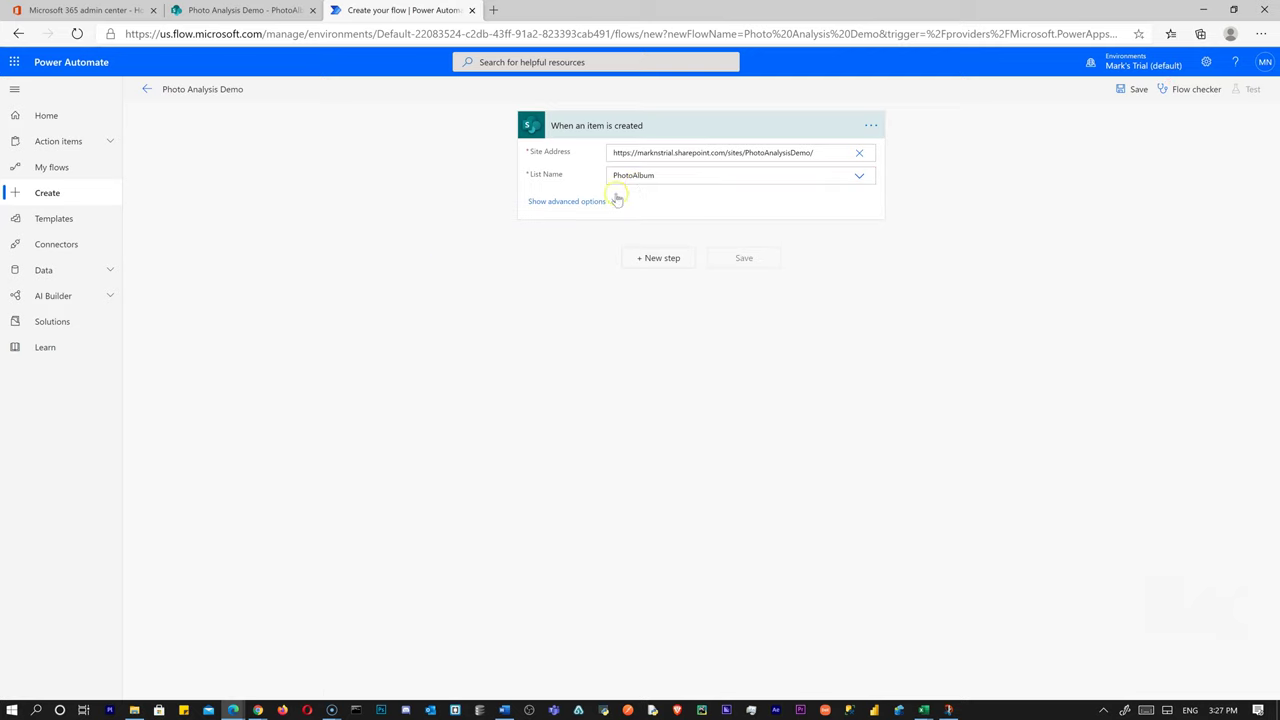
Add a Compose action after the "When an item is created" trigger
{"action": "left_click", "coordinate": [645, 262]}
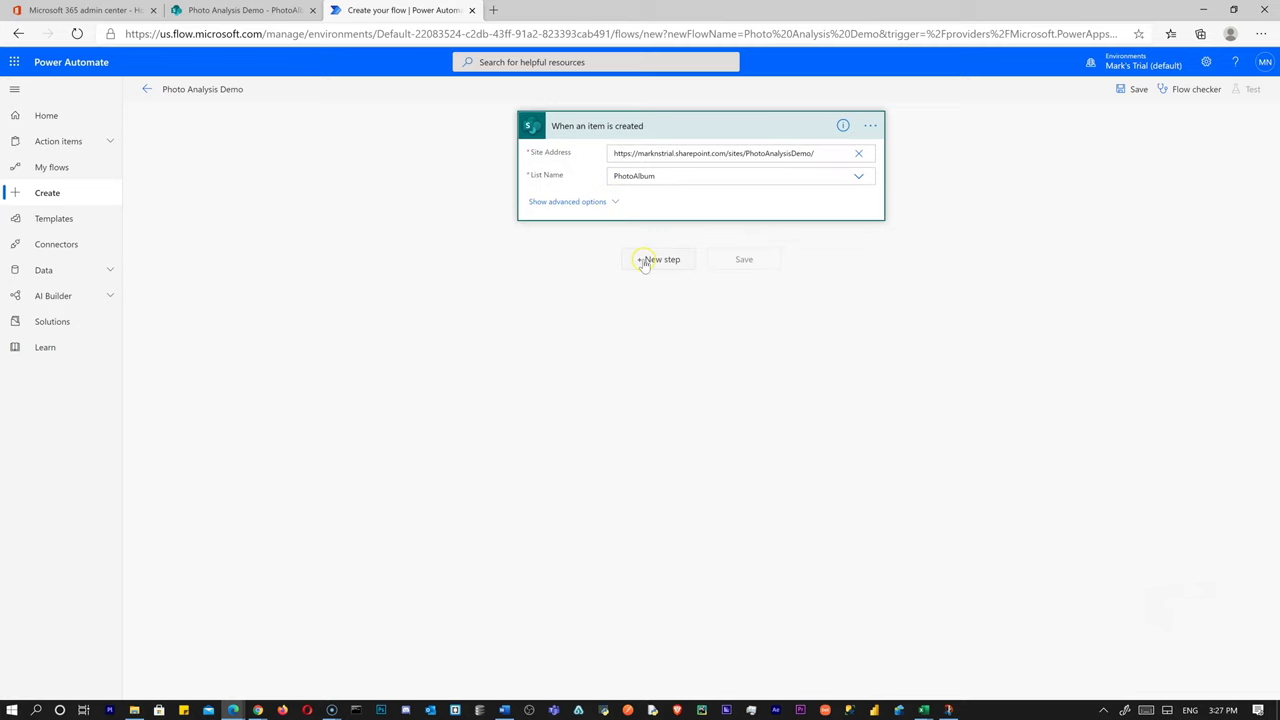
{"action": "left_click", "coordinate": [659, 260]}
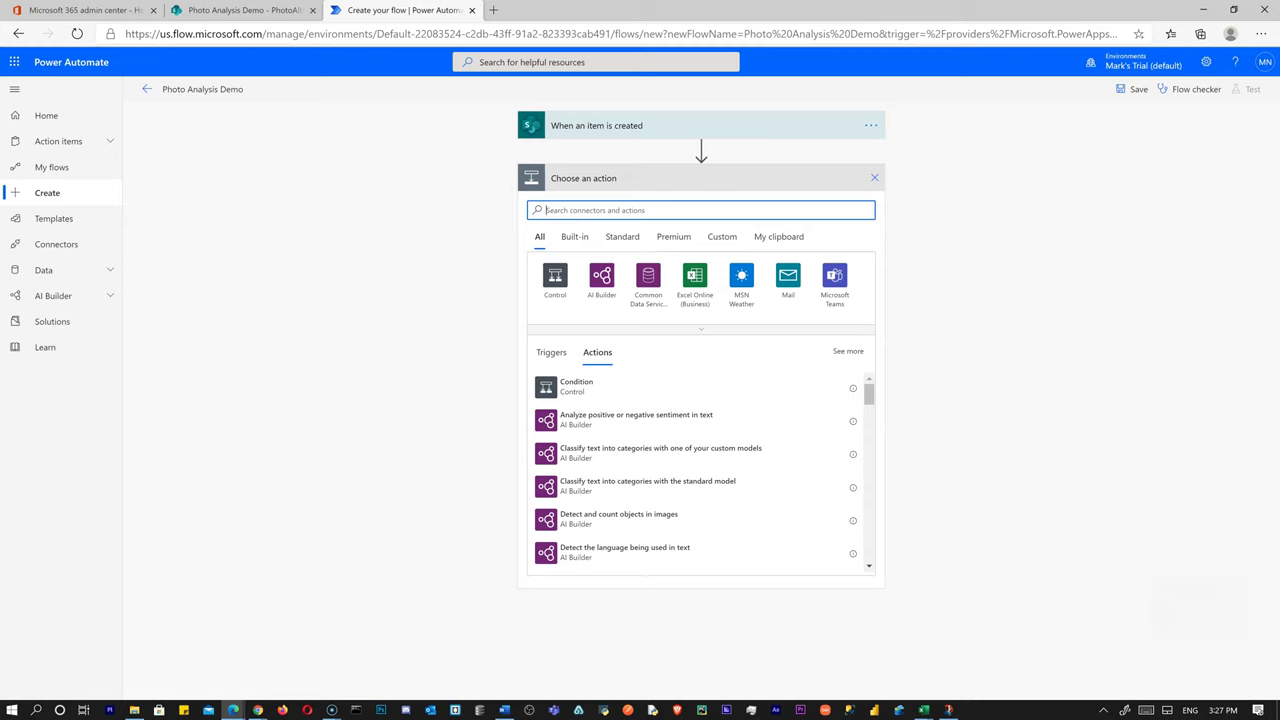
{"action": "left_click", "coordinate": [693, 189]}
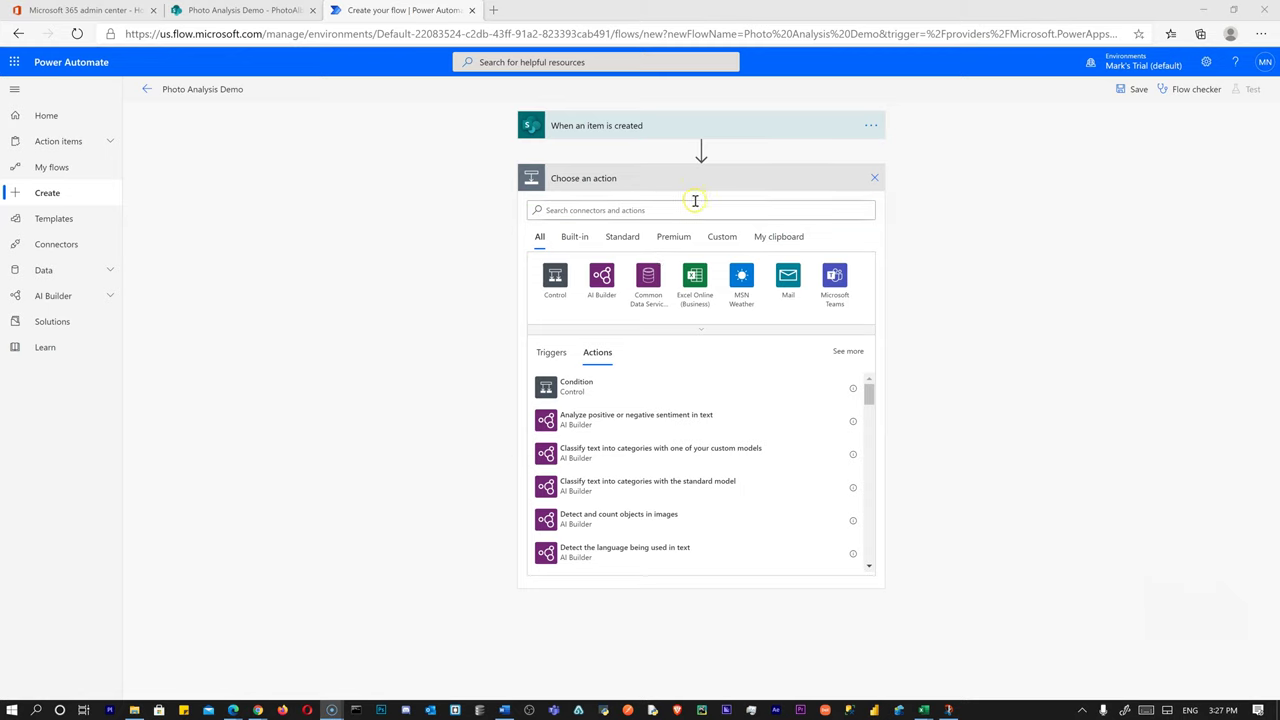
{"action": "left_click", "coordinate": [697, 204]}
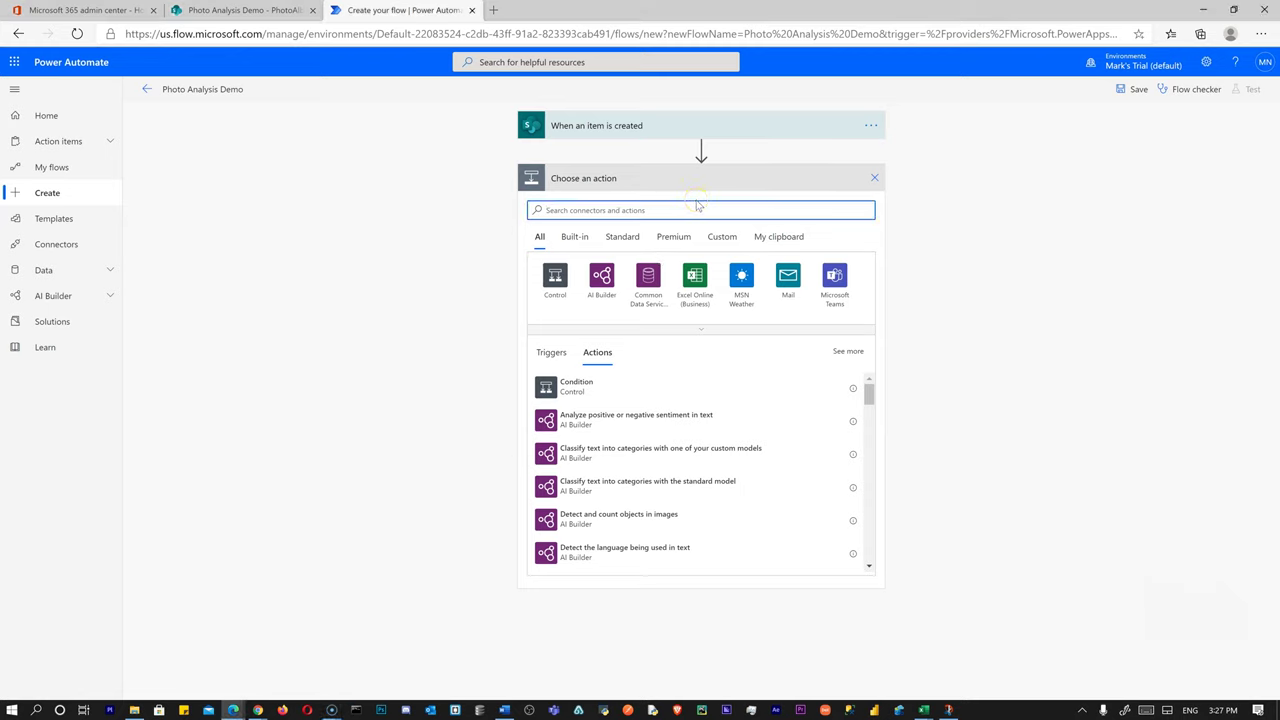
{"action": "type", "text": "co"}
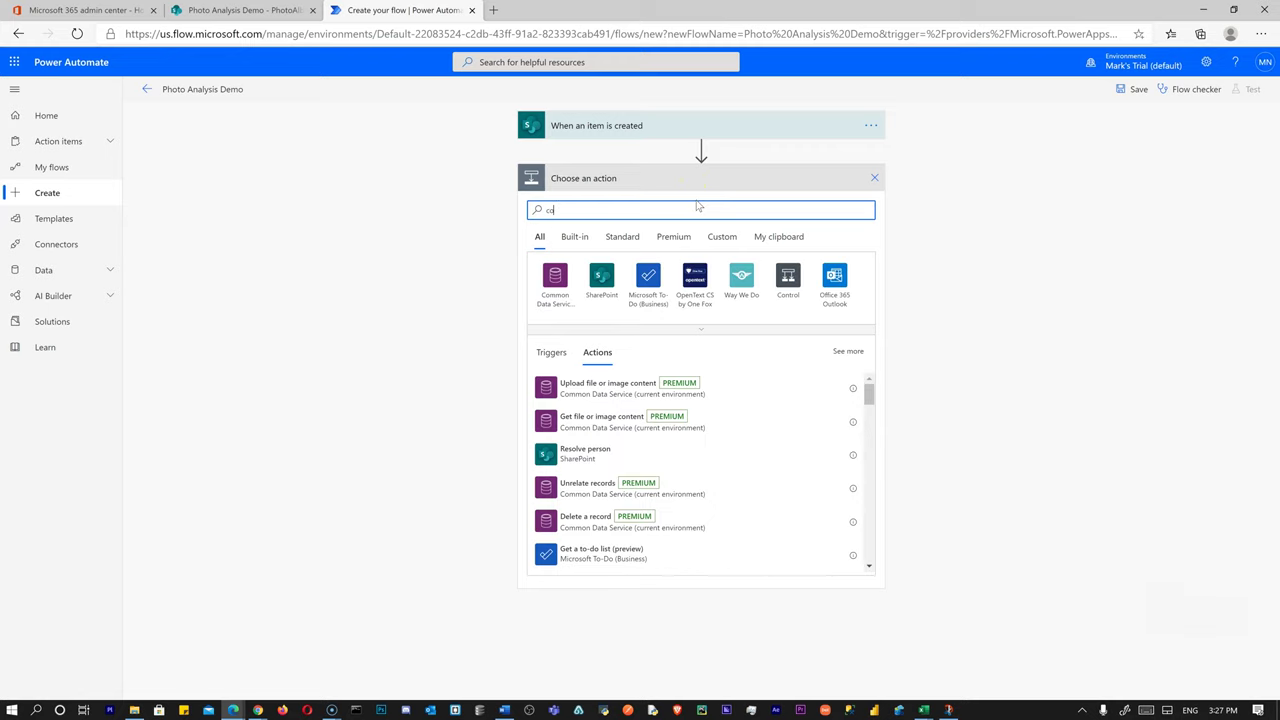
{"action": "type", "text": "mpose"}
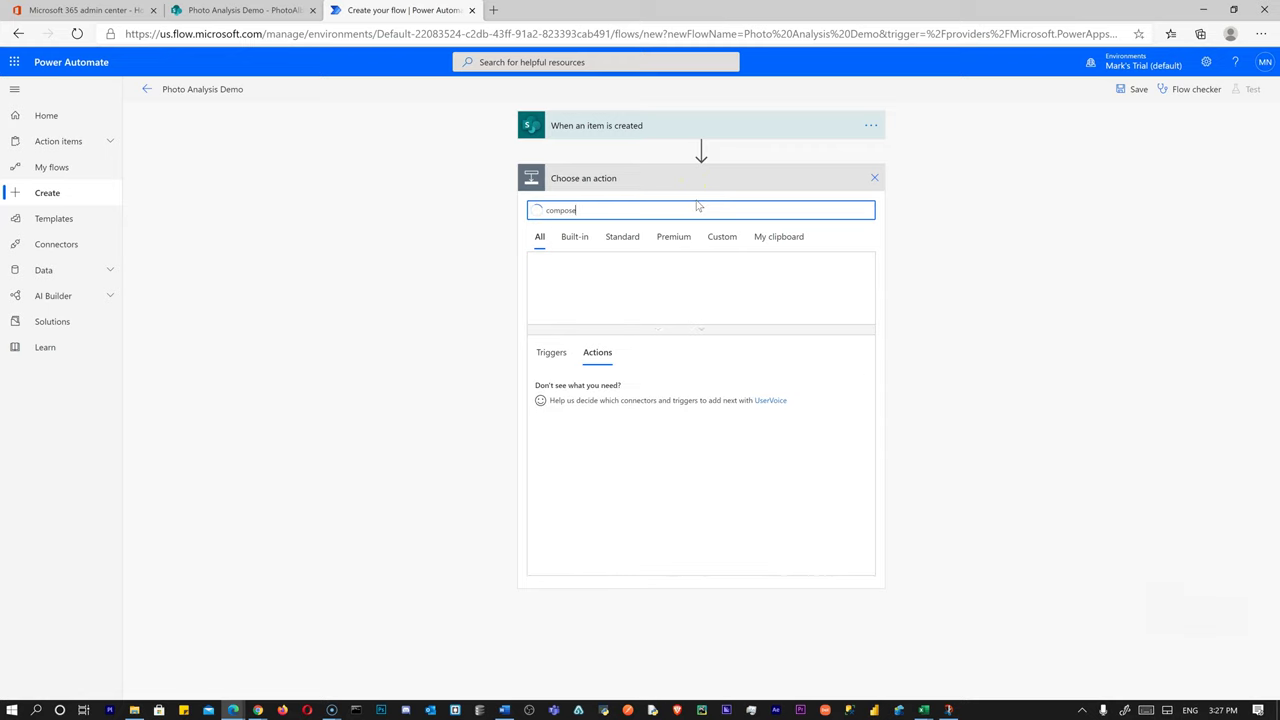
{"action": "left_click", "coordinate": [570, 388]}
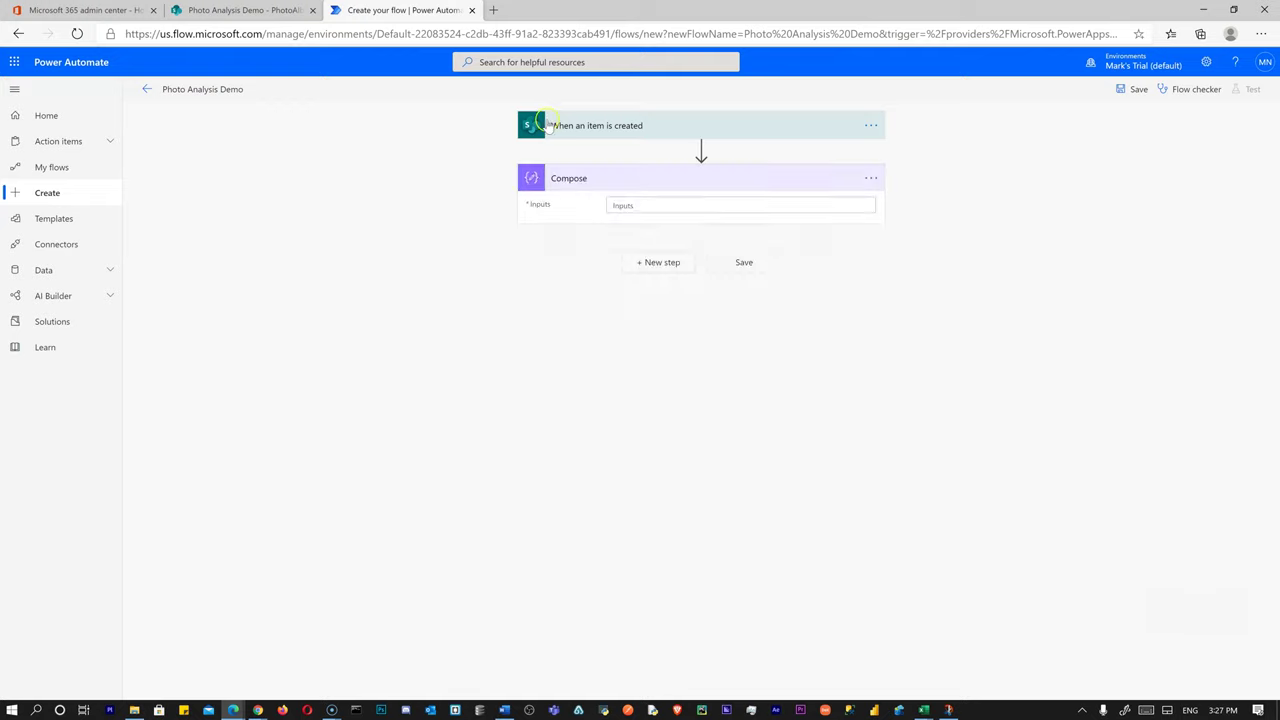
Examine the trigger's dynamic content available for the Compose inputs and compare it with the PhotoAlbum new-item fields, looking for the image column
{"action": "left_click", "coordinate": [662, 204]}
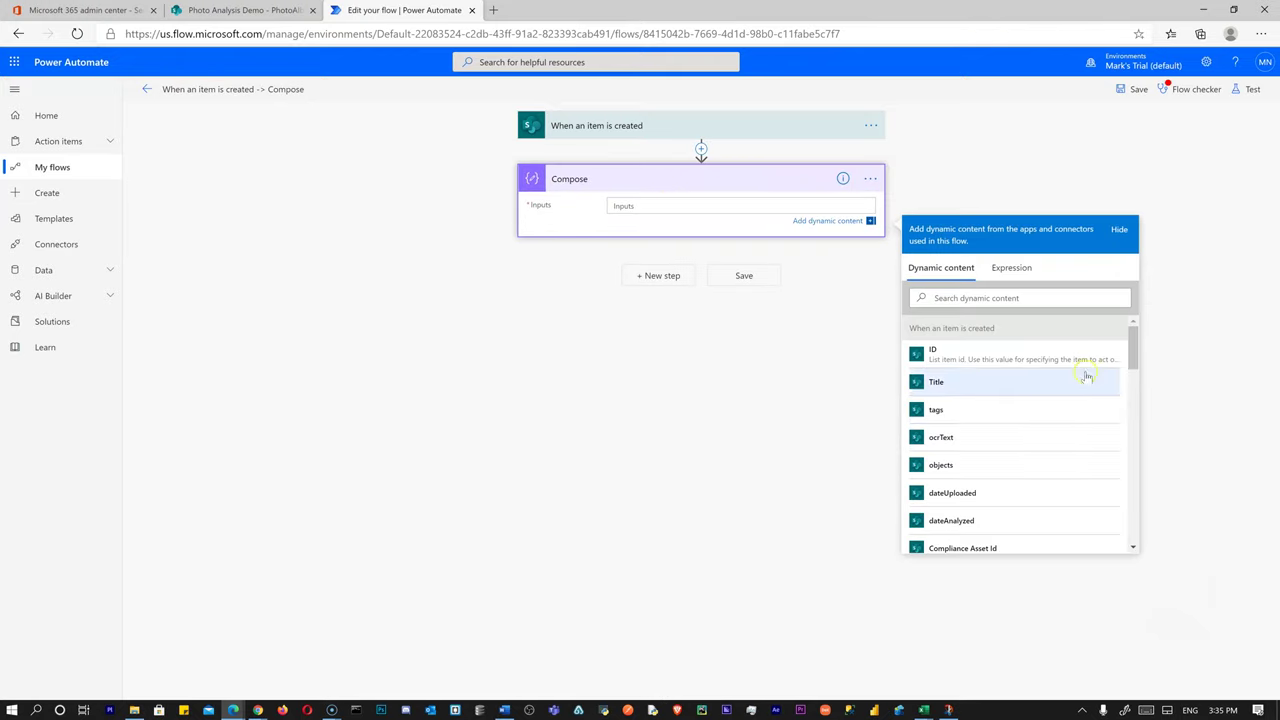
{"action": "triple_click", "coordinate": [1134, 345]}
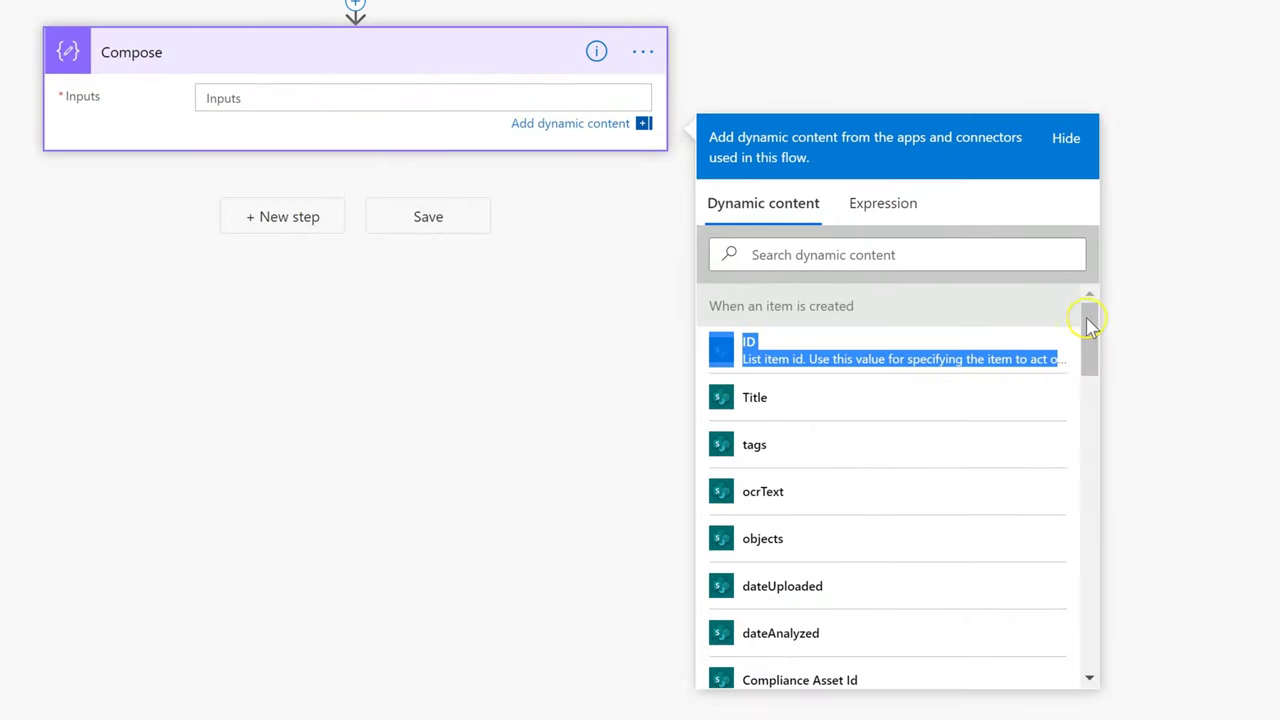
{"action": "scroll", "coordinate": [1090, 325], "scroll_direction": "down", "scroll_amount": 1}
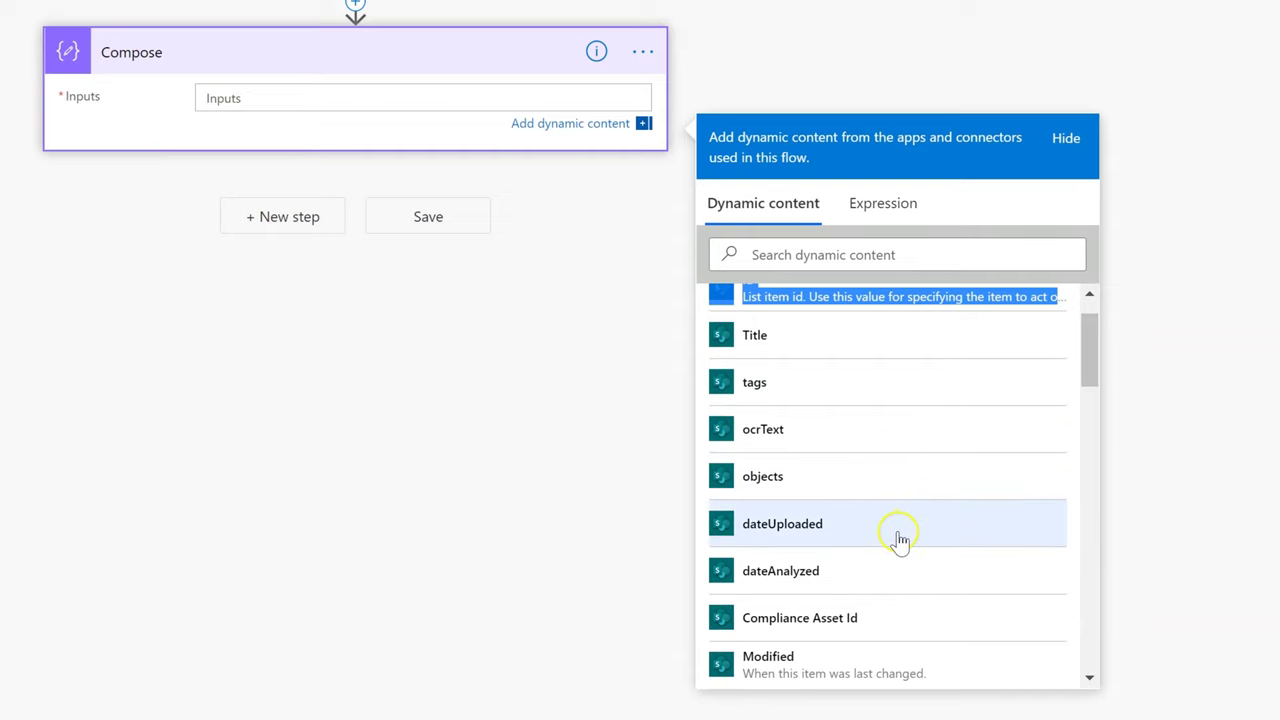
{"action": "left_click_drag", "start_coordinate": [1095, 352], "coordinate": [1117, 530]}
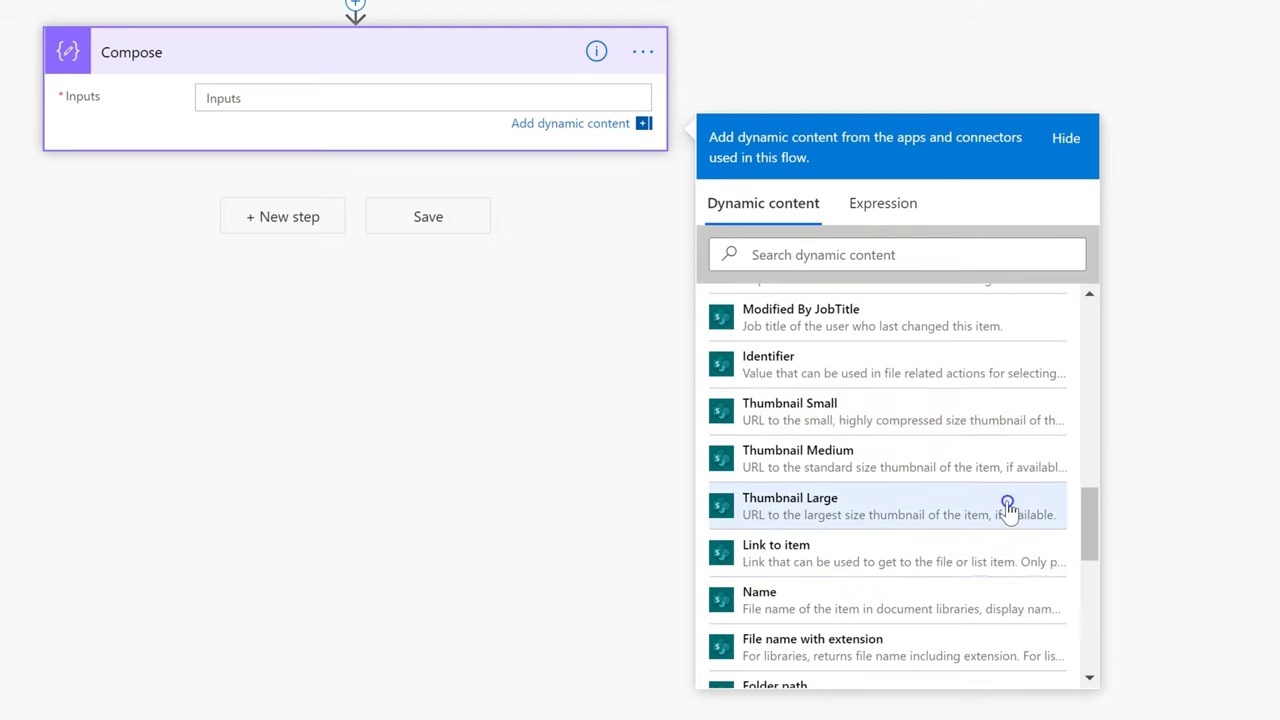
{"action": "left_click_drag", "start_coordinate": [1090, 520], "coordinate": [1108, 630]}
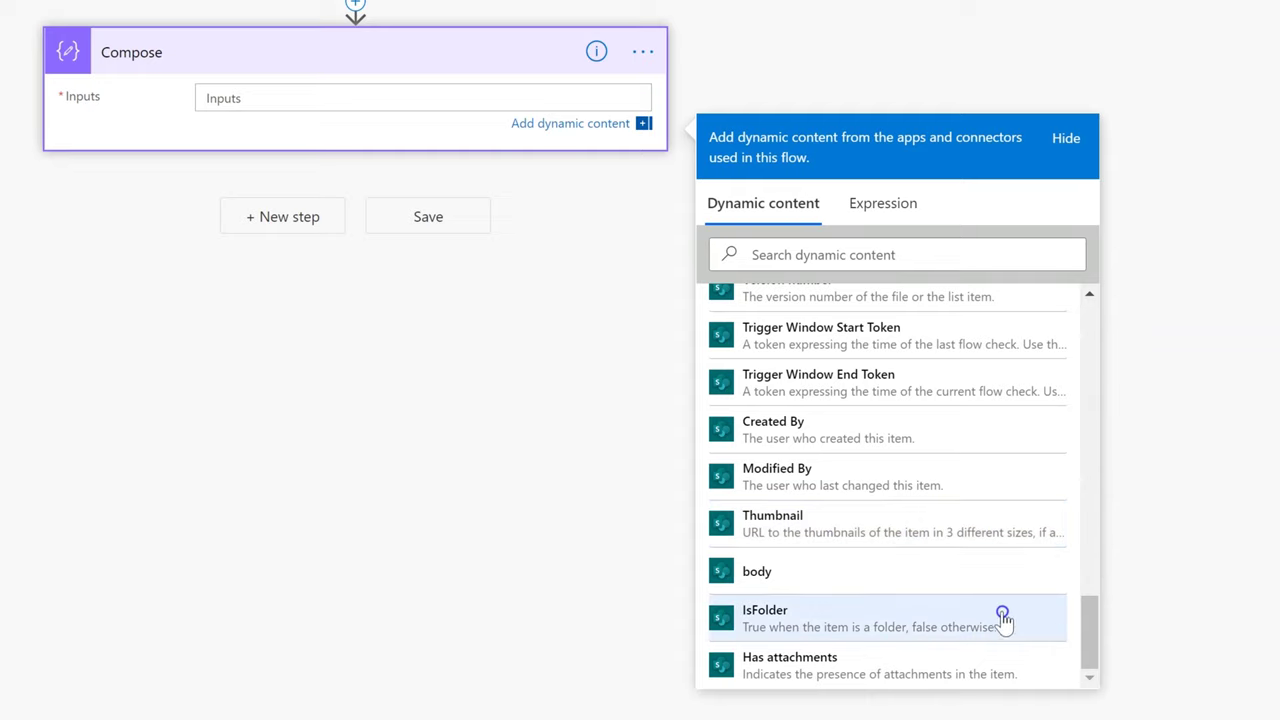
{"action": "left_click_drag", "start_coordinate": [1092, 640], "coordinate": [1092, 648]}
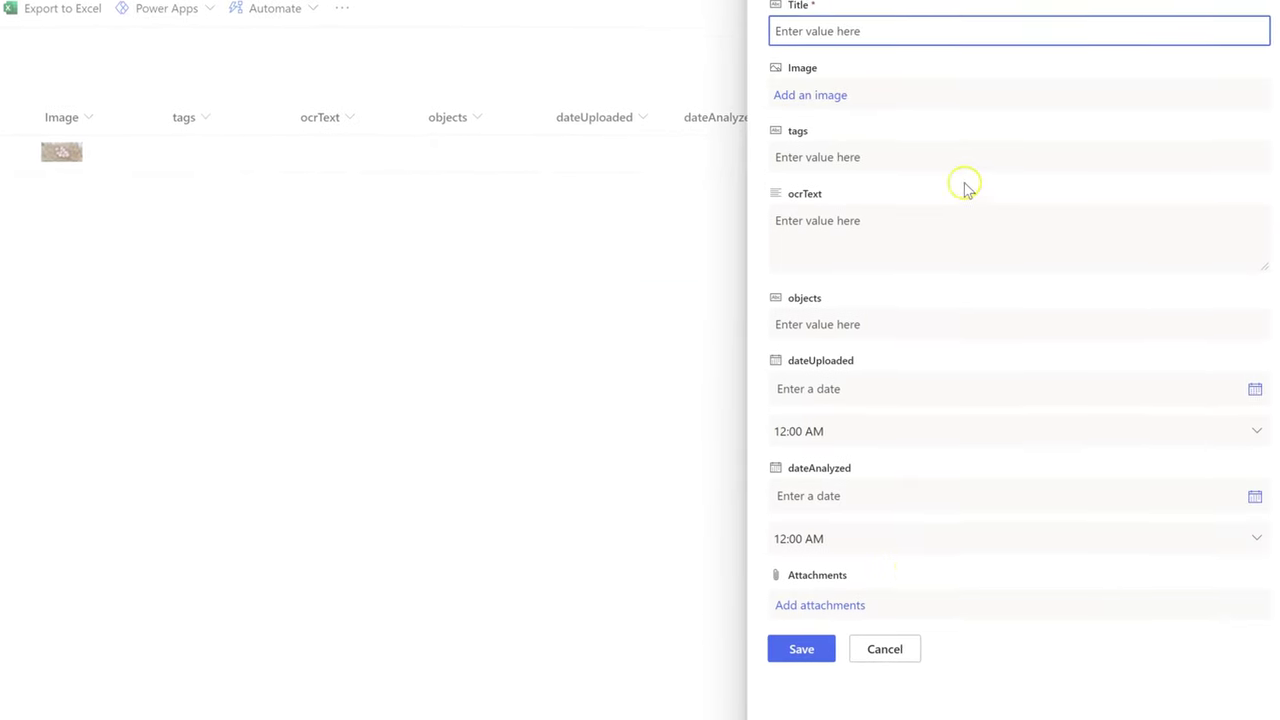
{"action": "left_click", "coordinate": [815, 588]}
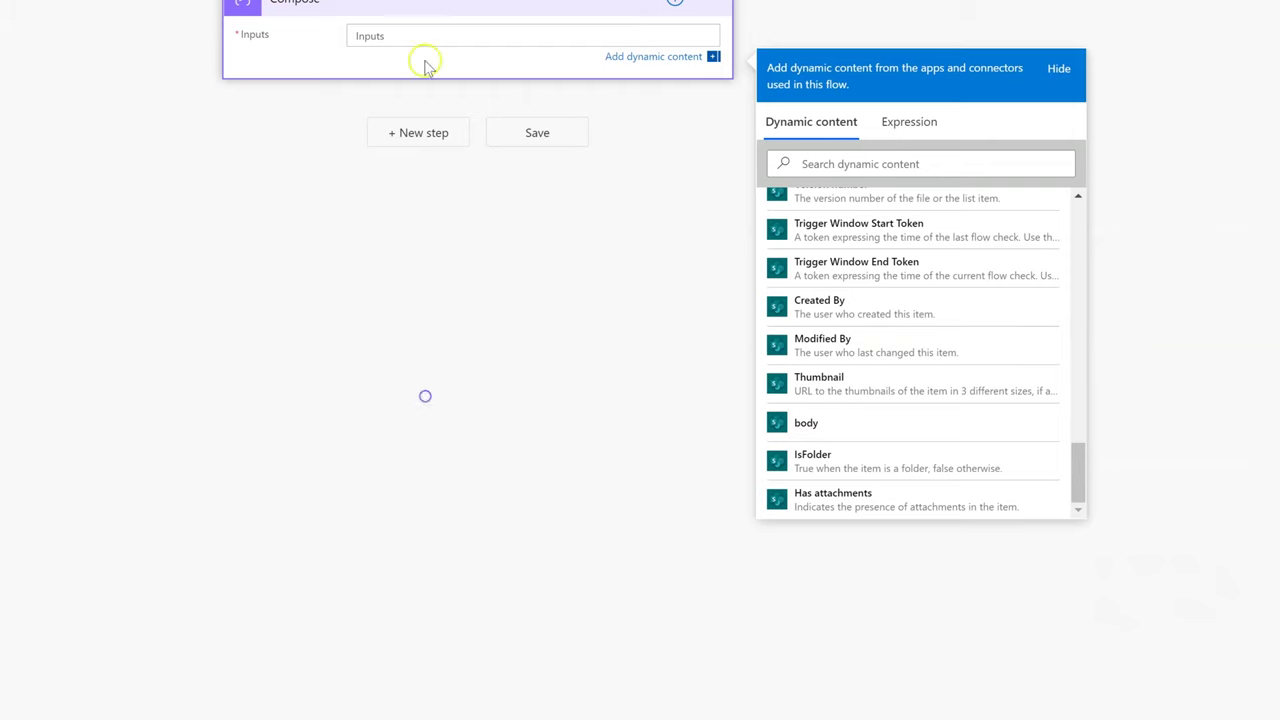
{"action": "left_click", "coordinate": [380, 30]}
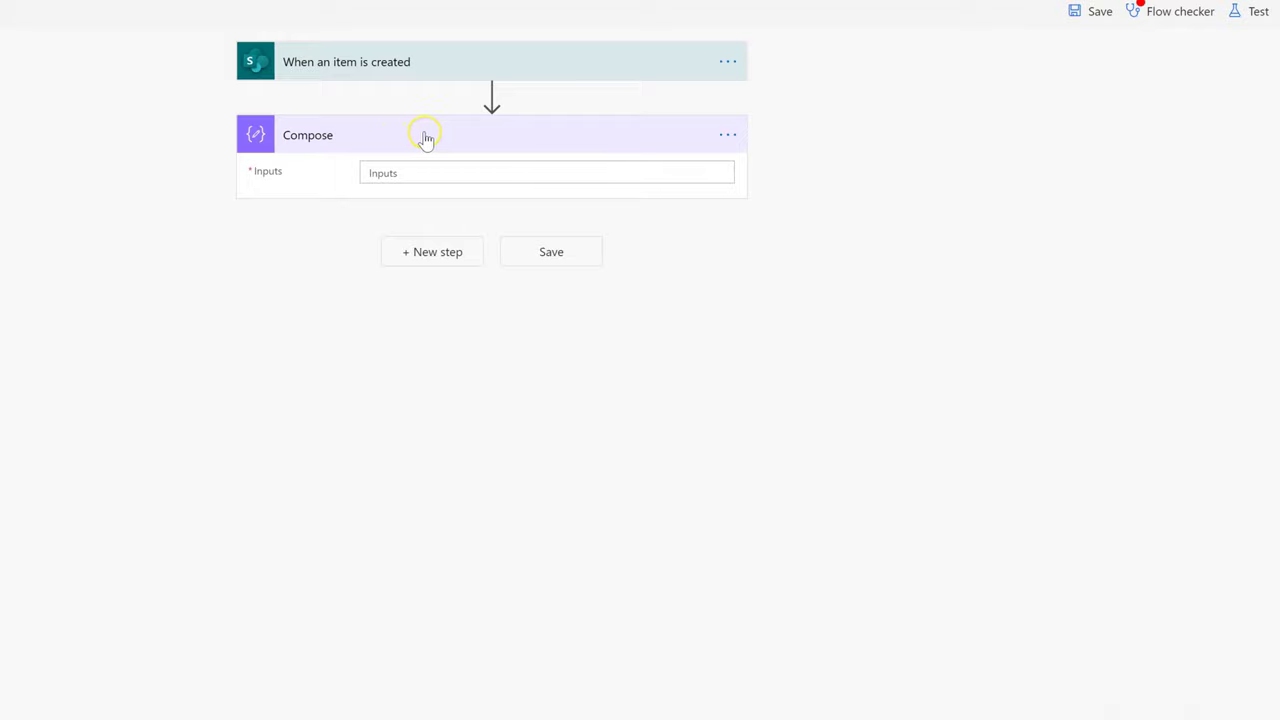
Delete the Compose action from the flow
{"action": "left_click", "coordinate": [728, 134]}
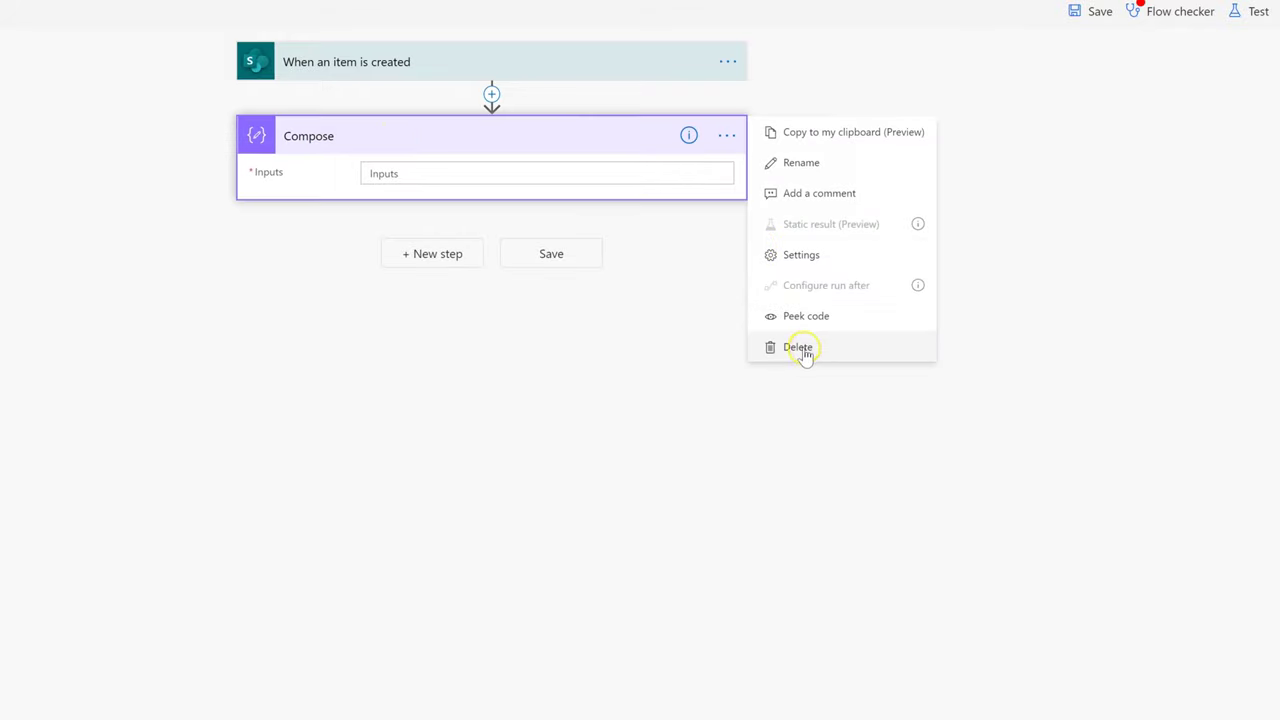
{"action": "left_click", "coordinate": [611, 409]}
{"action": "left_click", "coordinate": [722, 128]}
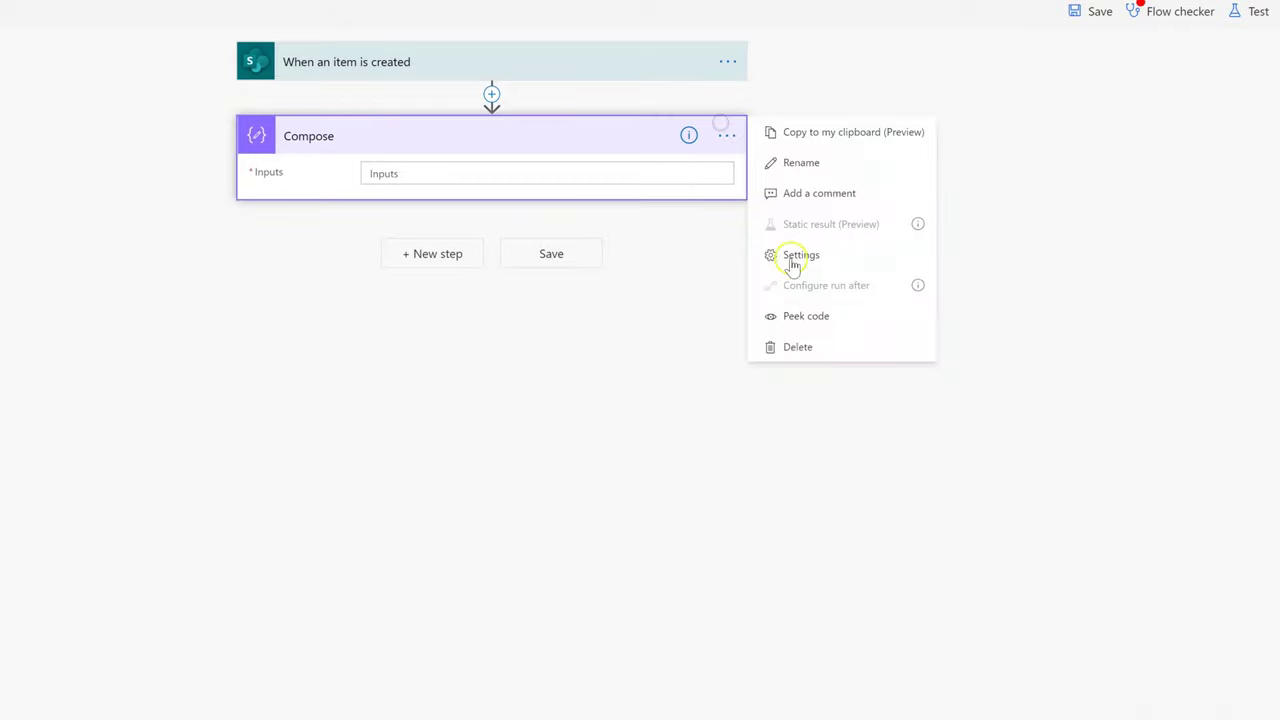
{"action": "left_click", "coordinate": [800, 347]}
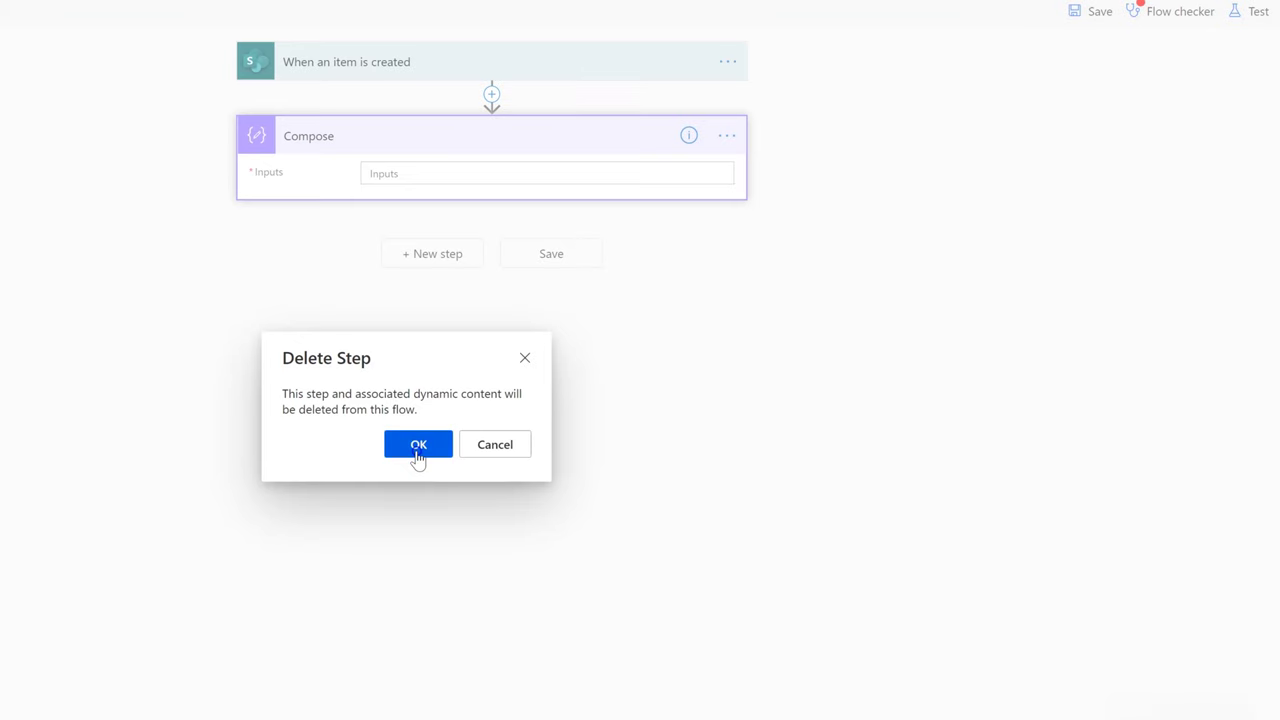
{"action": "left_click", "coordinate": [418, 444]}
Add the SharePoint action "Send an HTTP request to SharePoint" after the "When an item is created" trigger
{"action": "left_click", "coordinate": [457, 132]}
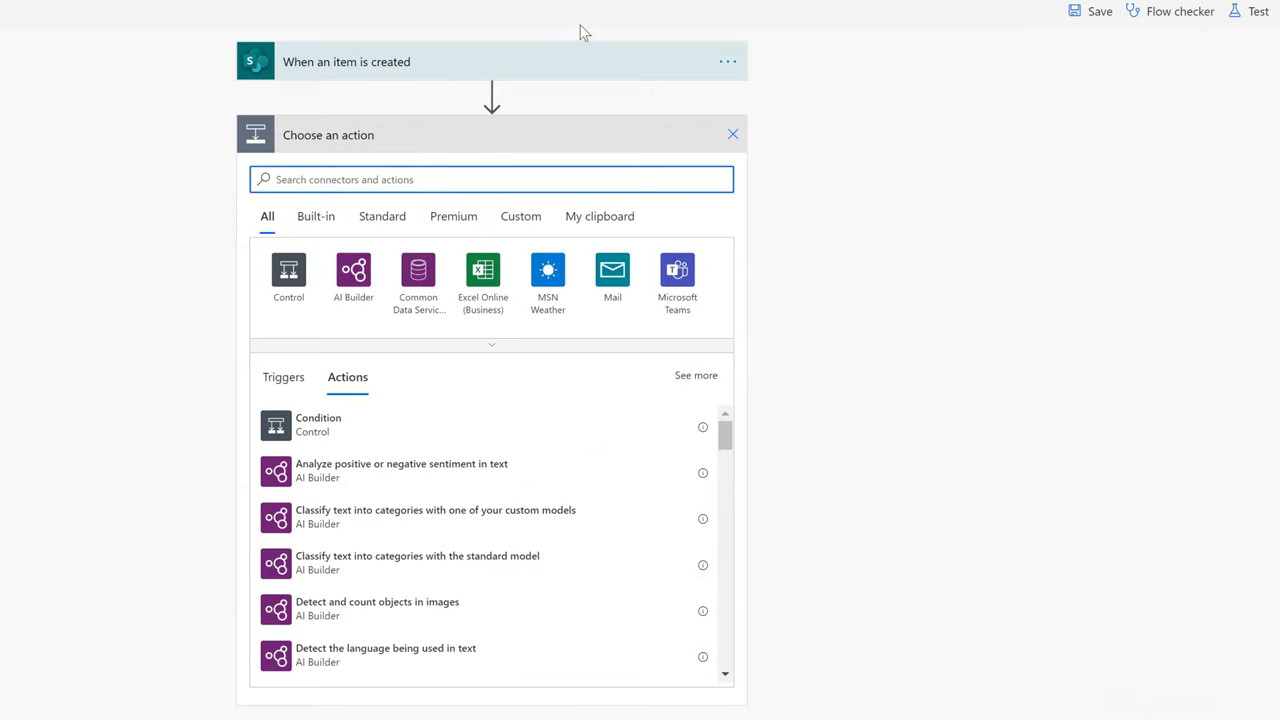
{"action": "type", "text": "share"}
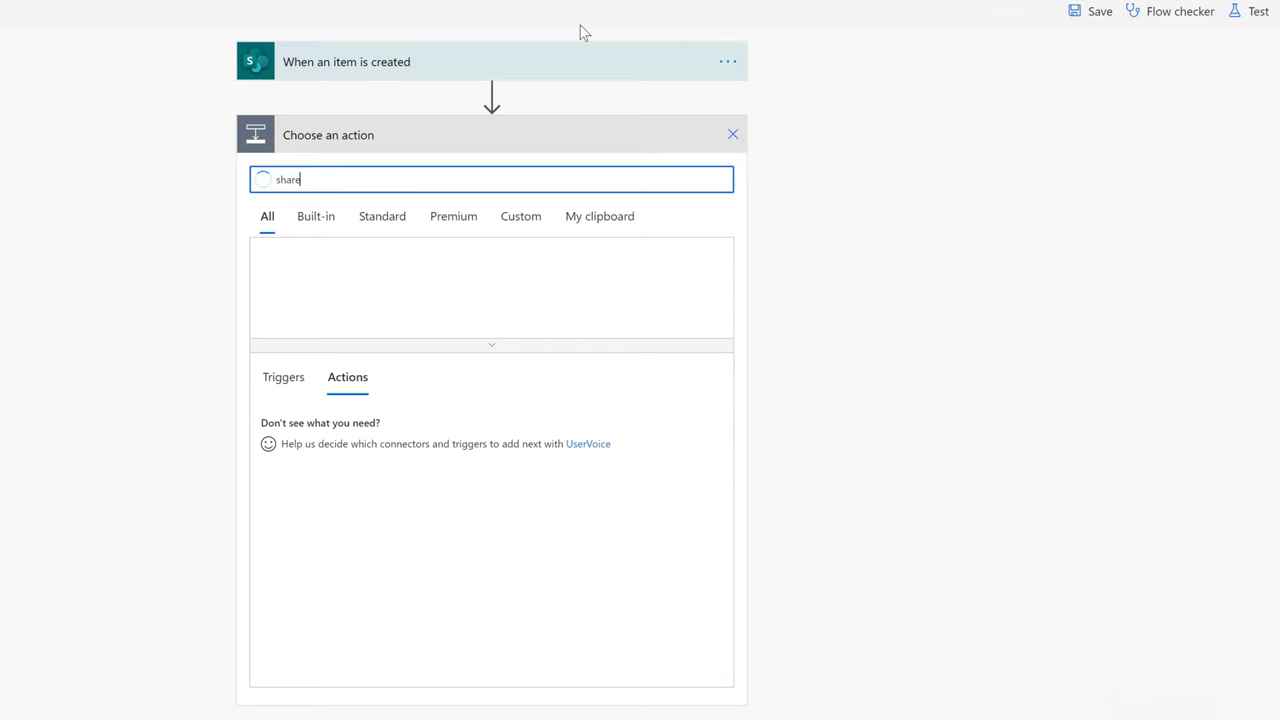
{"action": "left_click", "coordinate": [418, 284]}
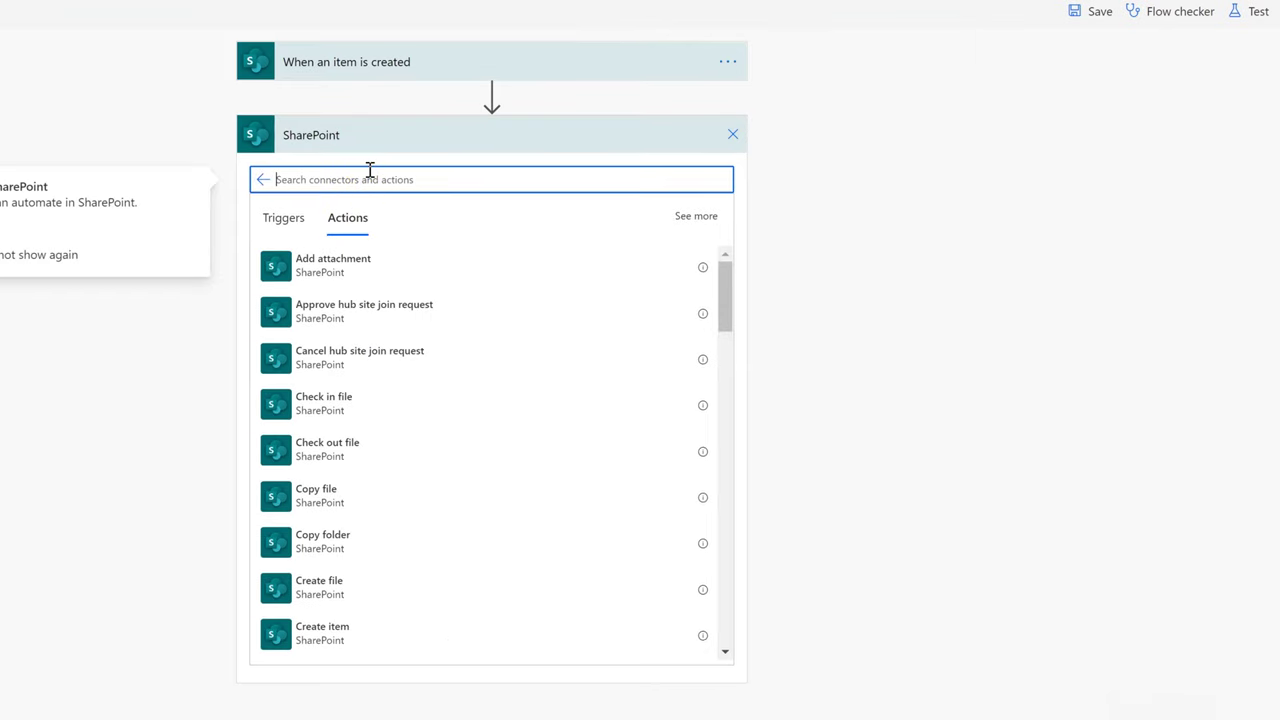
{"action": "type", "text": "send"}
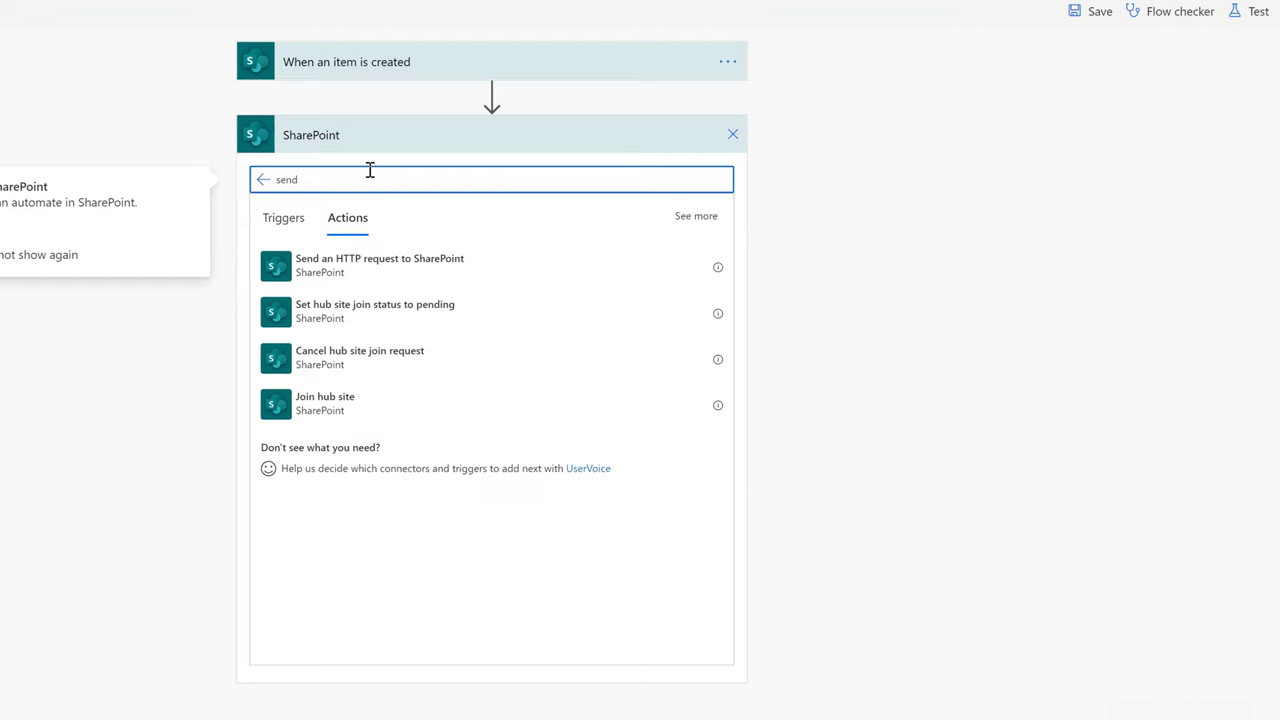
{"action": "left_click", "coordinate": [397, 264]}
Set the HTTP request's site address to the PhotoAnalysisDemo URL copied from the trigger, entered as a custom value
{"action": "left_click", "coordinate": [475, 166]}
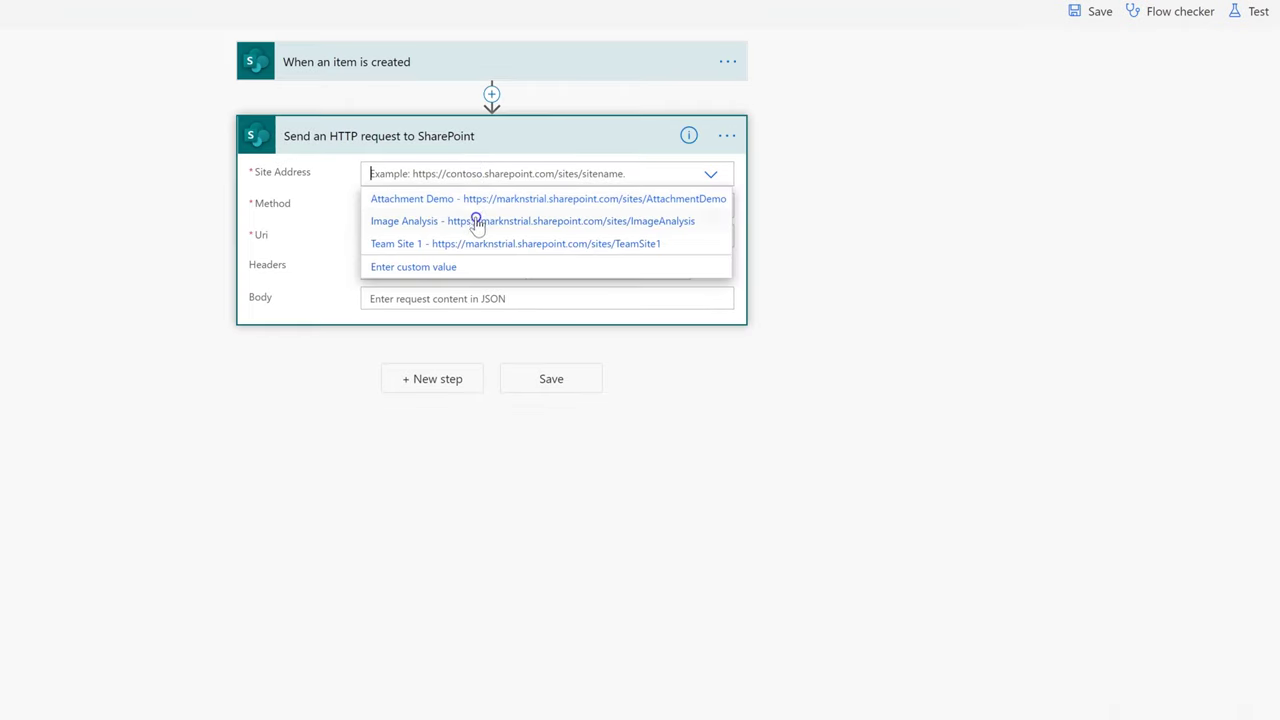
{"action": "left_click", "coordinate": [426, 8]}
{"action": "left_click", "coordinate": [423, 62]}
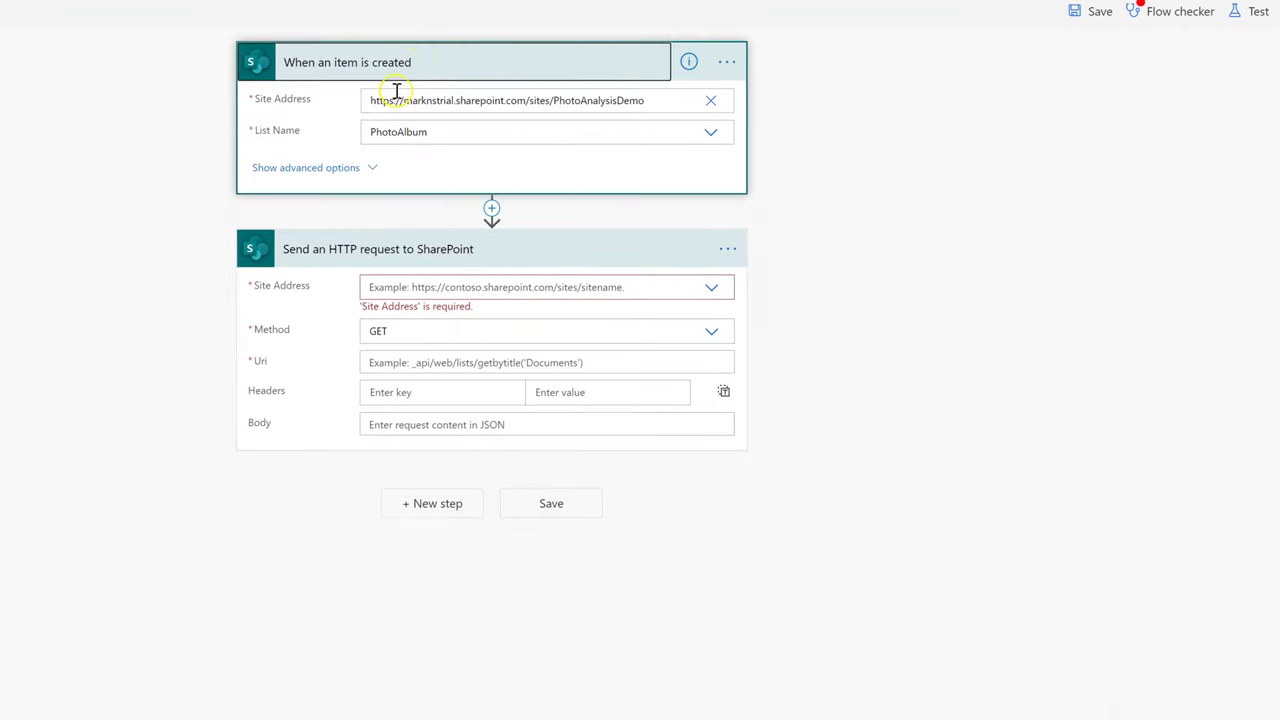
{"action": "triple_click", "coordinate": [606, 100]}
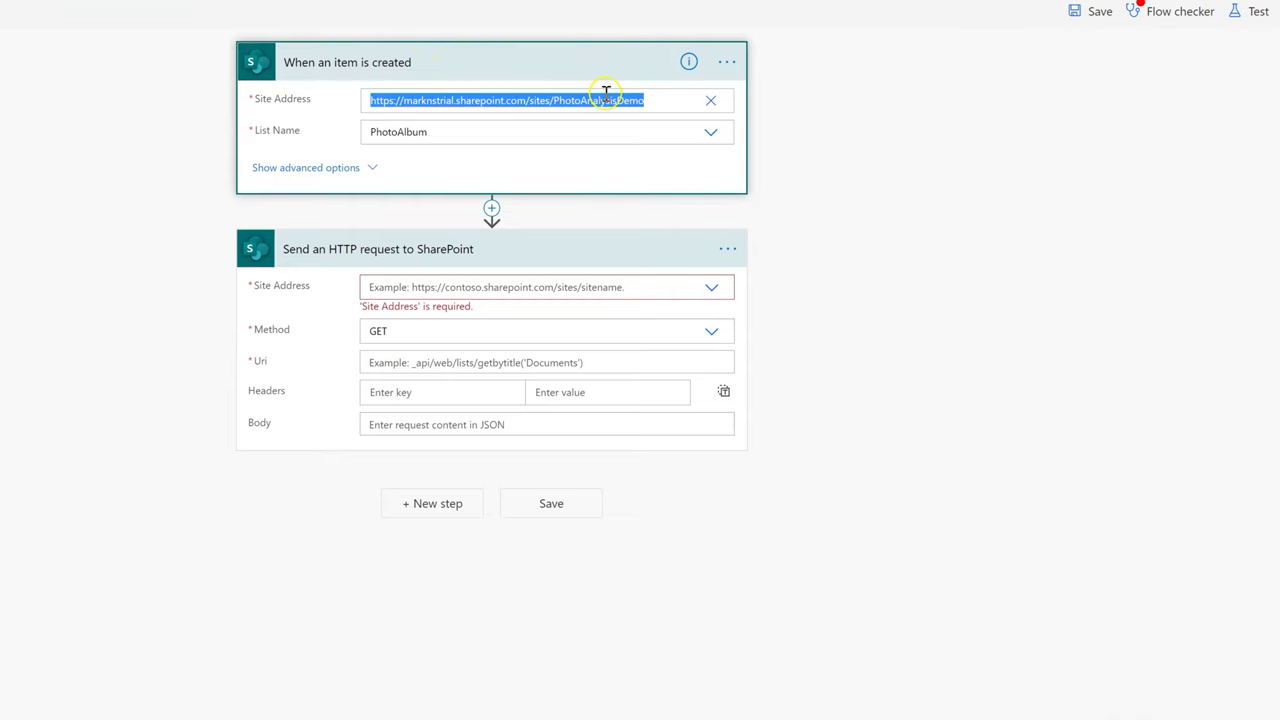
{"action": "key", "text": "ctrl+c"}
{"action": "left_click", "coordinate": [469, 289]}
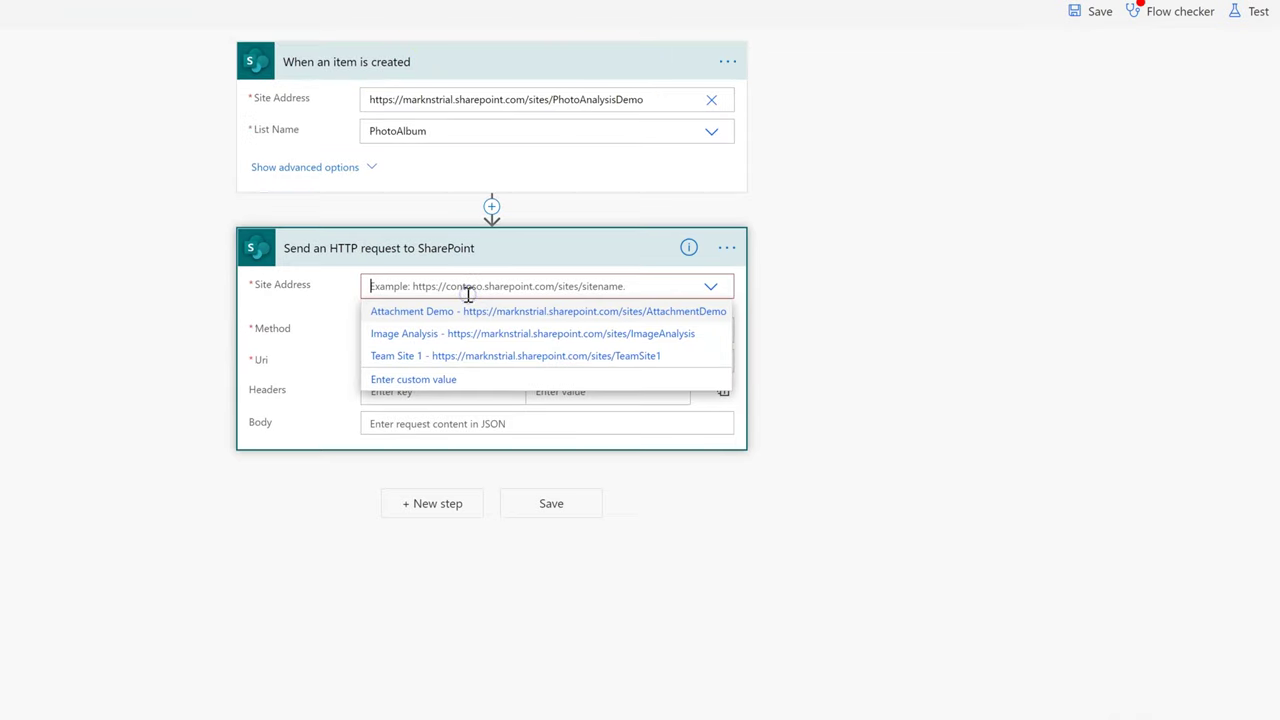
{"action": "key", "text": "ctrl+v"}
{"action": "left_click", "coordinate": [849, 286]}
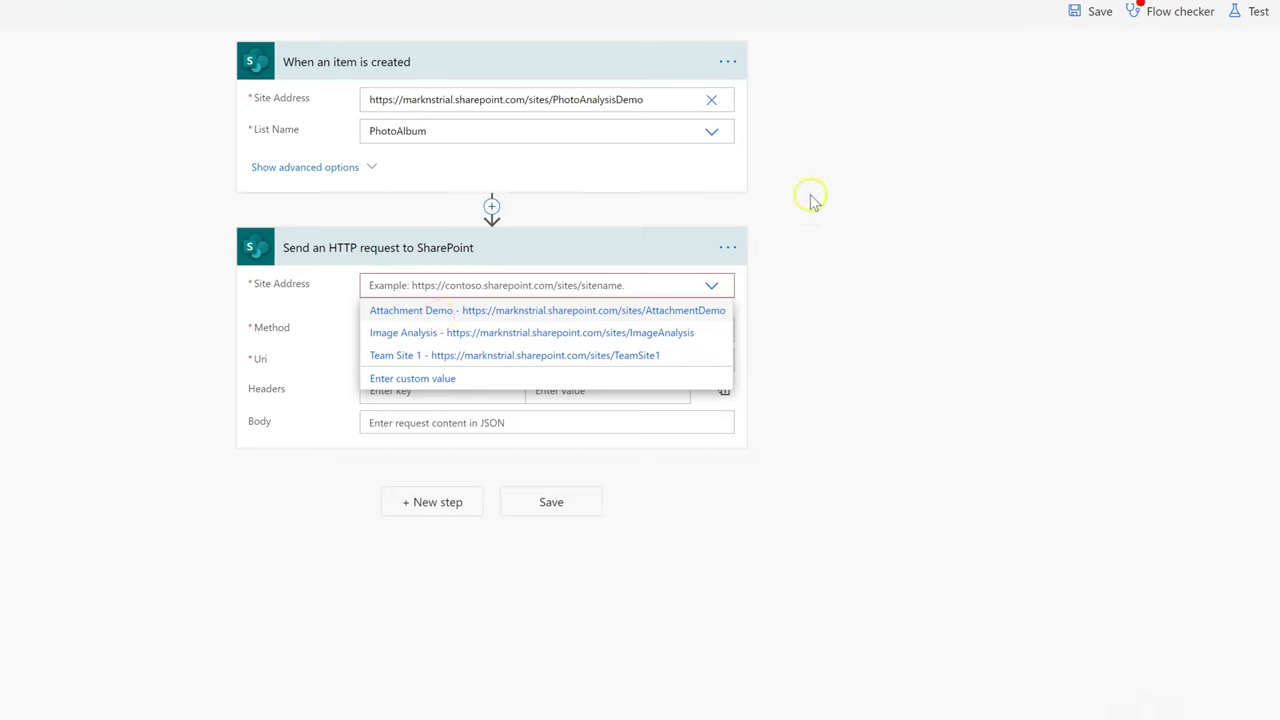
{"action": "left_click", "coordinate": [669, 286]}
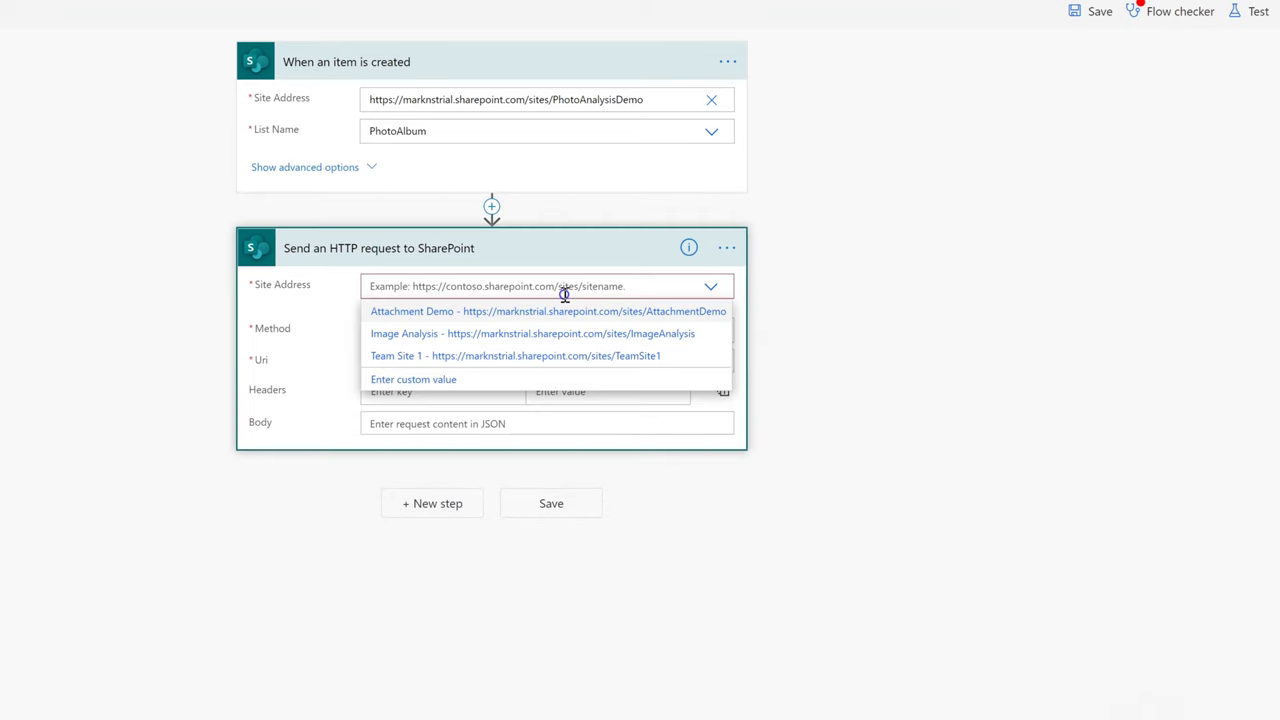
{"action": "left_click", "coordinate": [505, 382]}
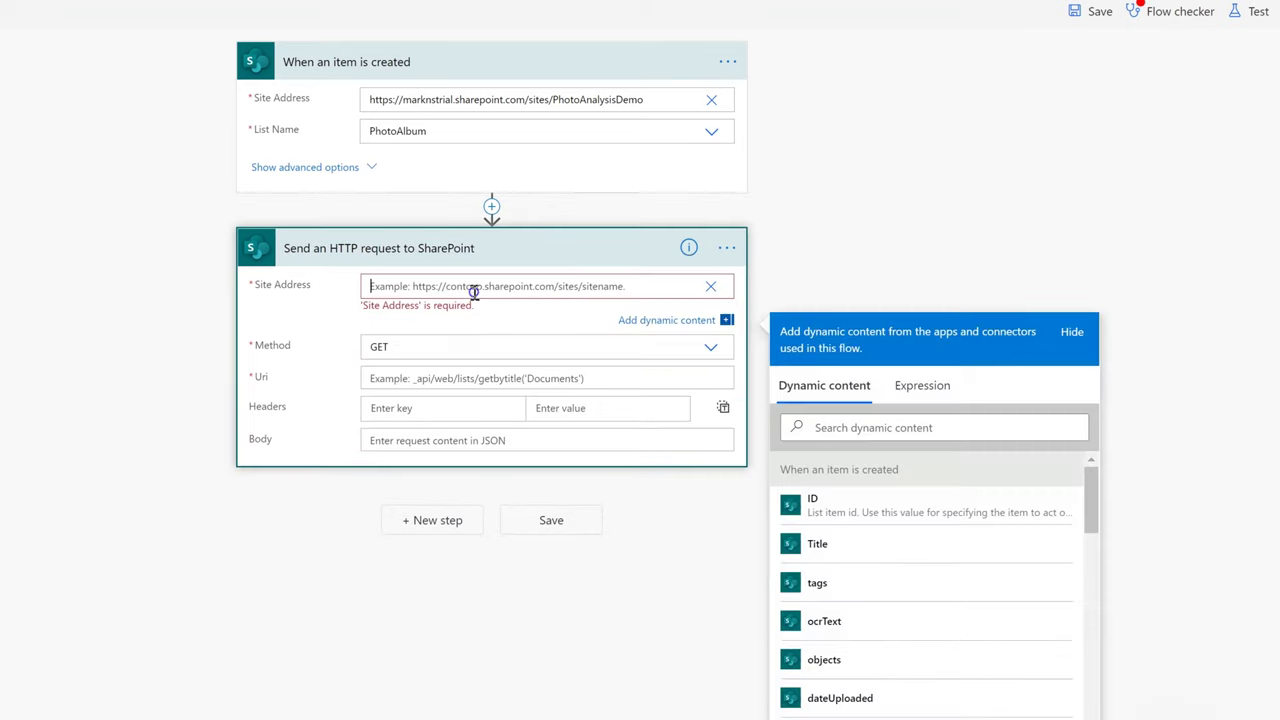
{"action": "key", "text": "ctrl+v"}
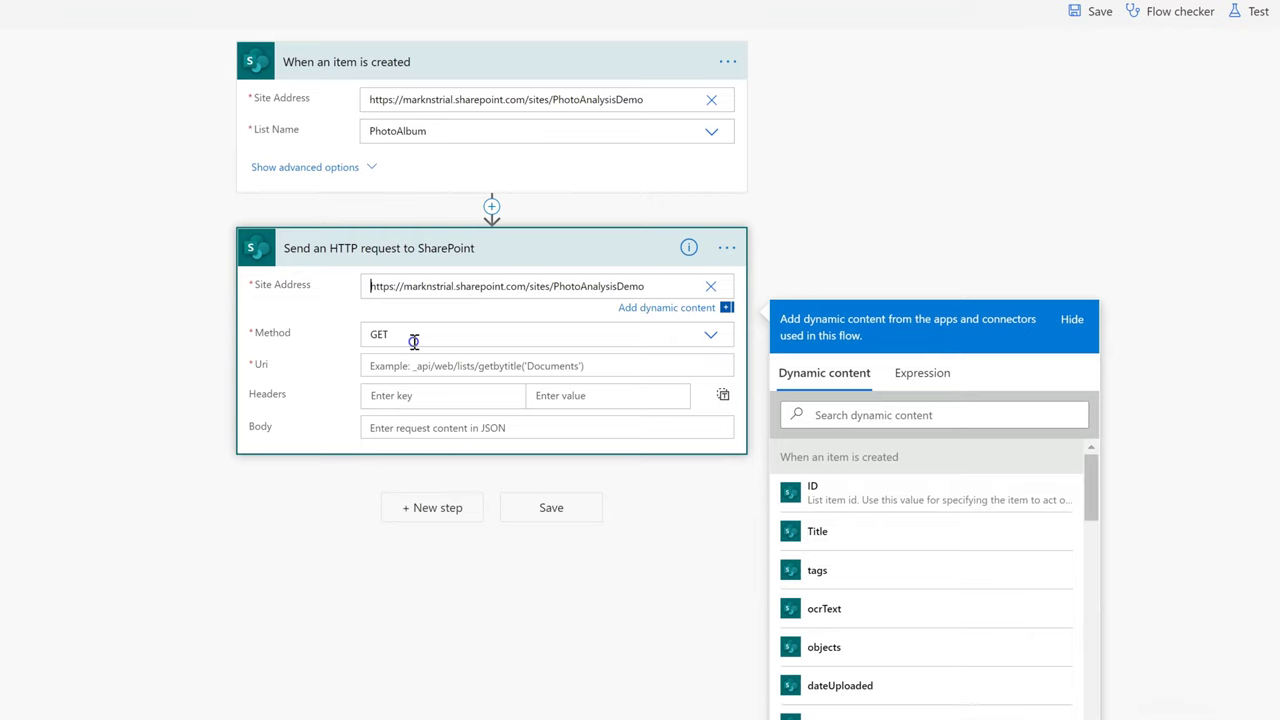
Set the GET request's Uri to _api/web/lists/getbytitle('PhotoAlbum')/items(ID)?$select=Image, using the trigger's ID as dynamic content
{"action": "left_click", "coordinate": [226, 540]}
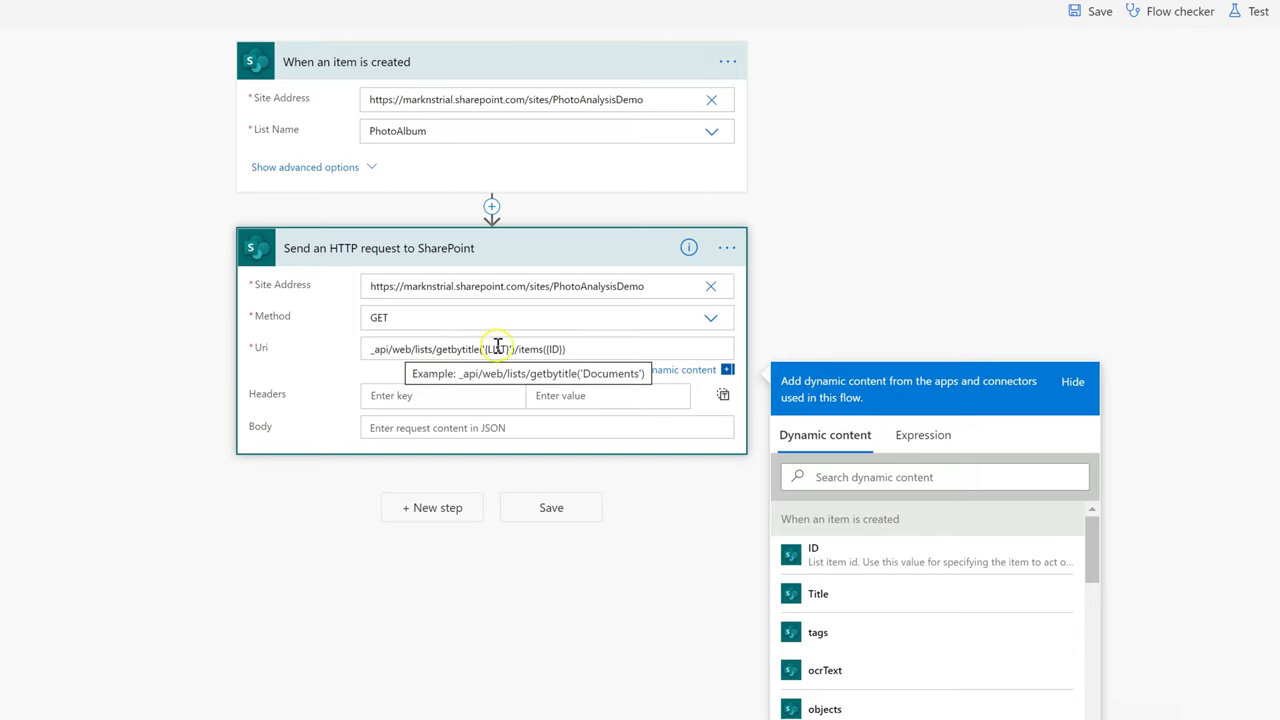
{"action": "left_click_drag", "start_coordinate": [486, 349], "coordinate": [509, 349]}
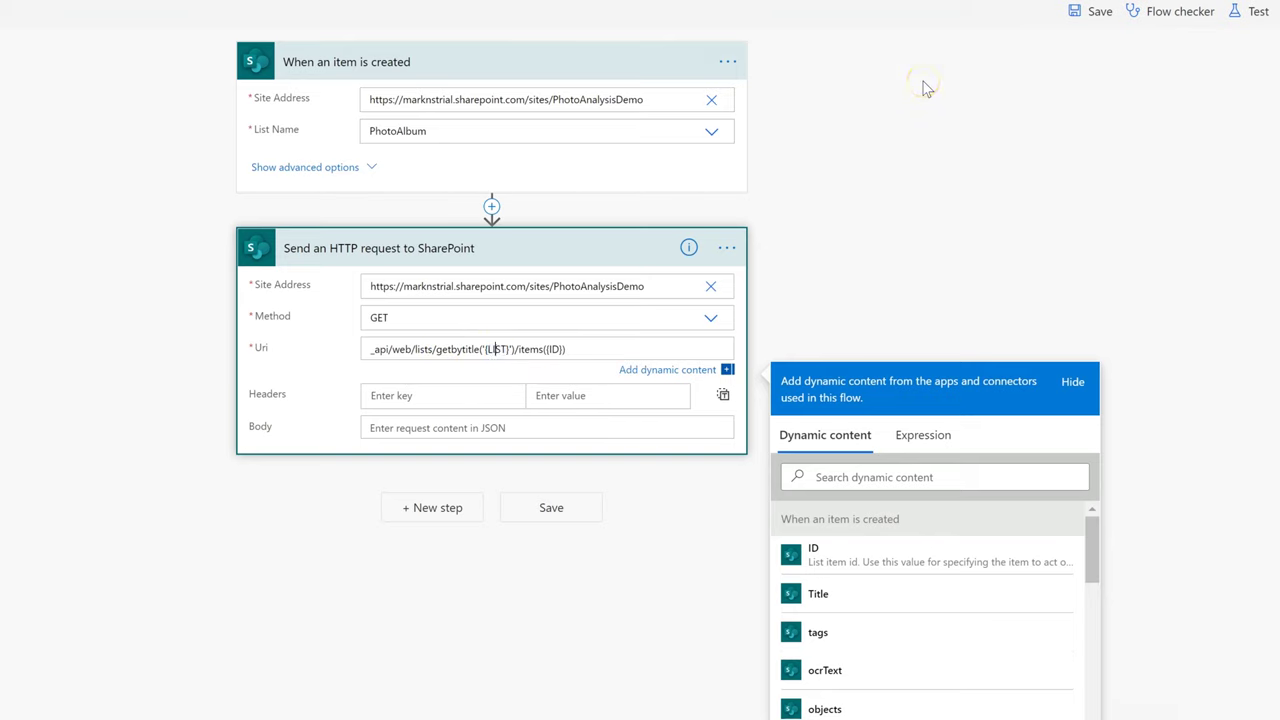
{"action": "key", "text": "BackSpace"}
{"action": "key", "text": "BackSpace"}
{"action": "key", "text": "BackSpace"}
{"action": "key", "text": "BackSpace"}
{"action": "key", "text": "BackSpace"}
{"action": "key", "text": "BackSpace"}
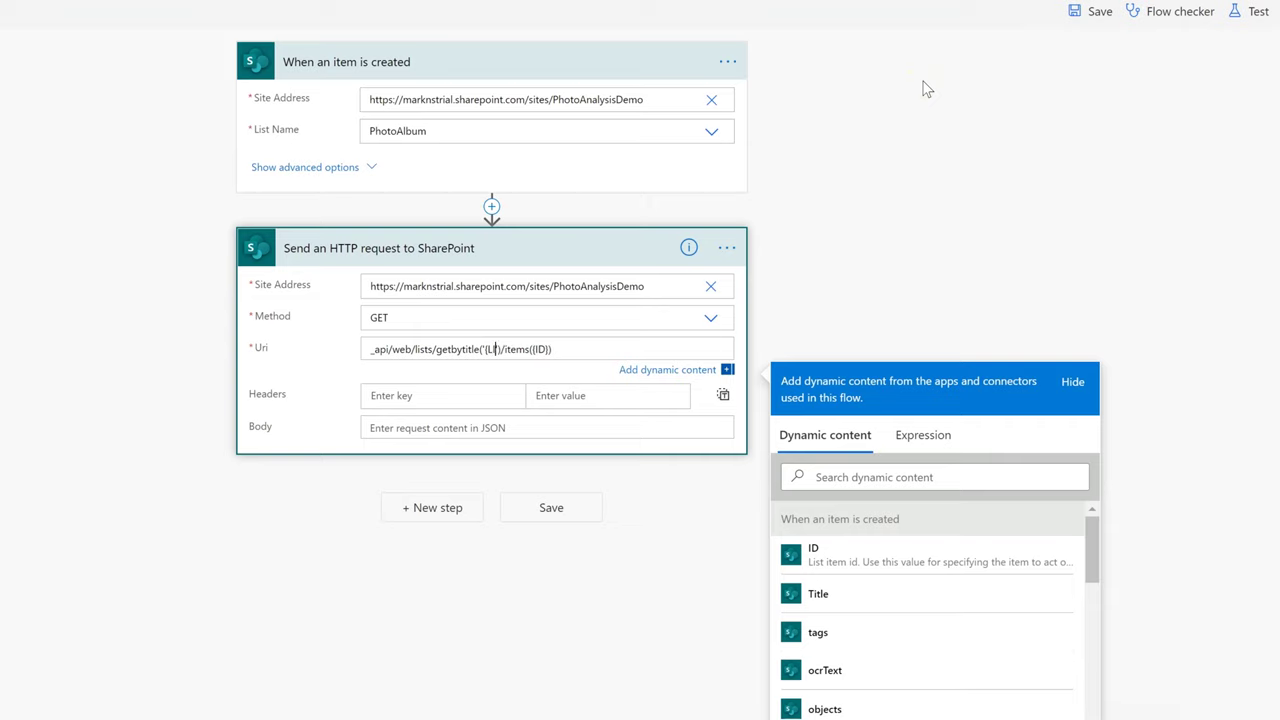
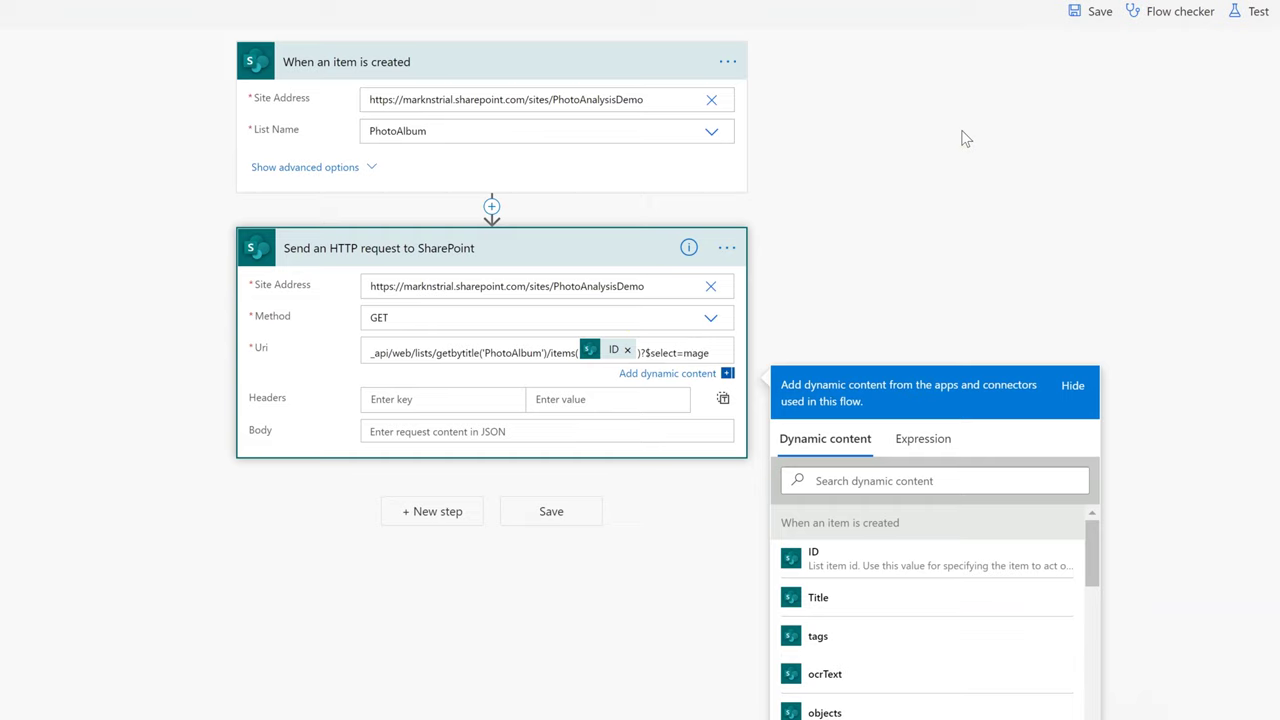
{"action": "double_click", "coordinate": [690, 353]}
{"action": "left_click", "coordinate": [140, 398]}
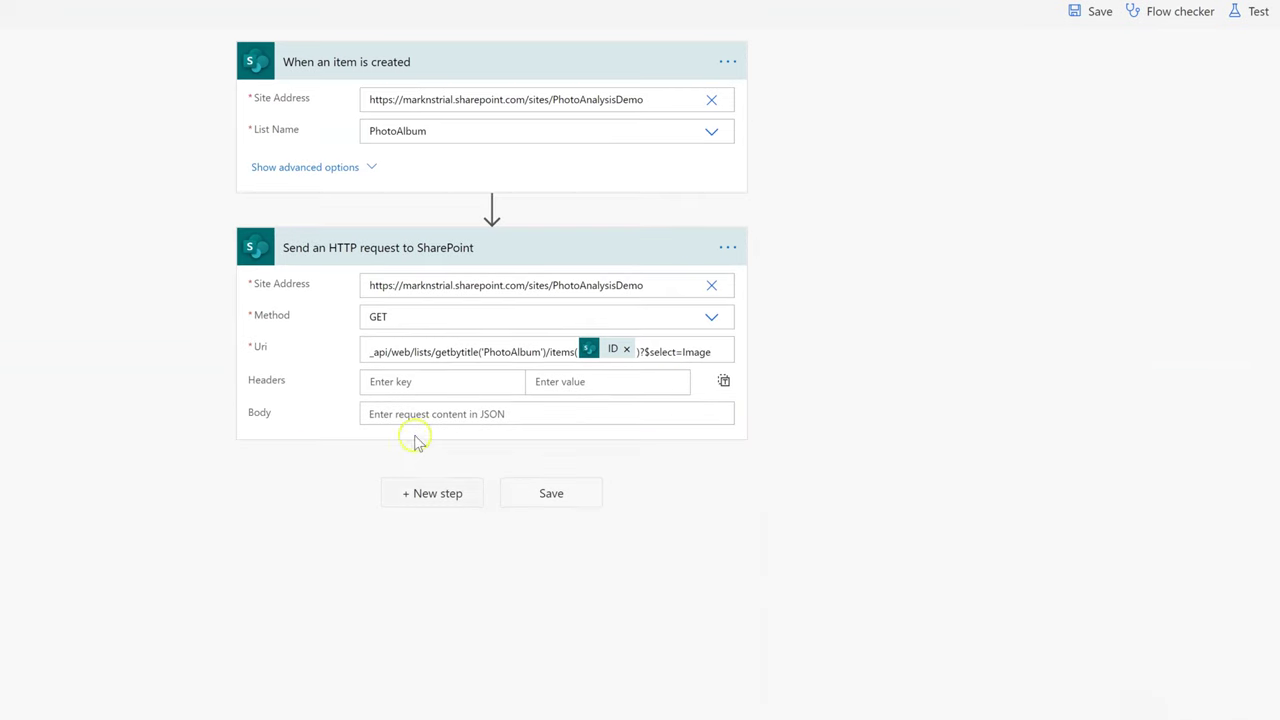
Add a Compose action that takes the HTTP request's body as its inputs, and save the flow
{"action": "left_click", "coordinate": [416, 494]}
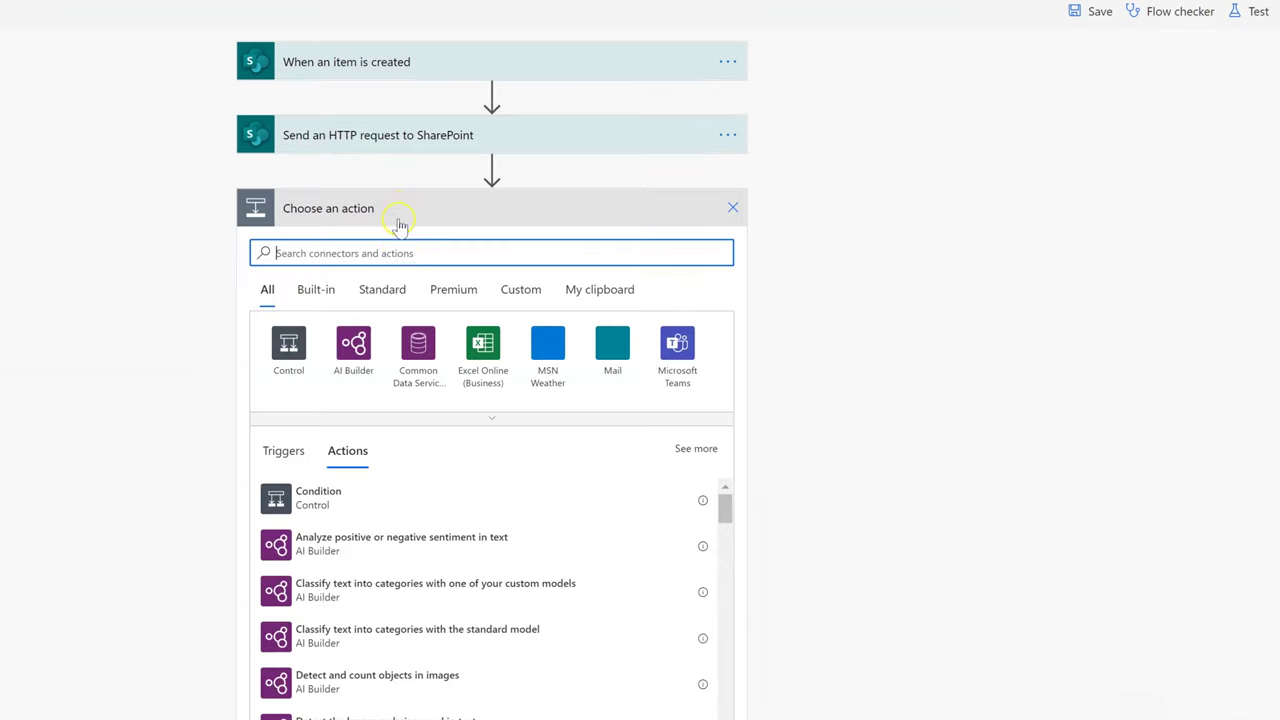
{"action": "type", "text": "compose"}
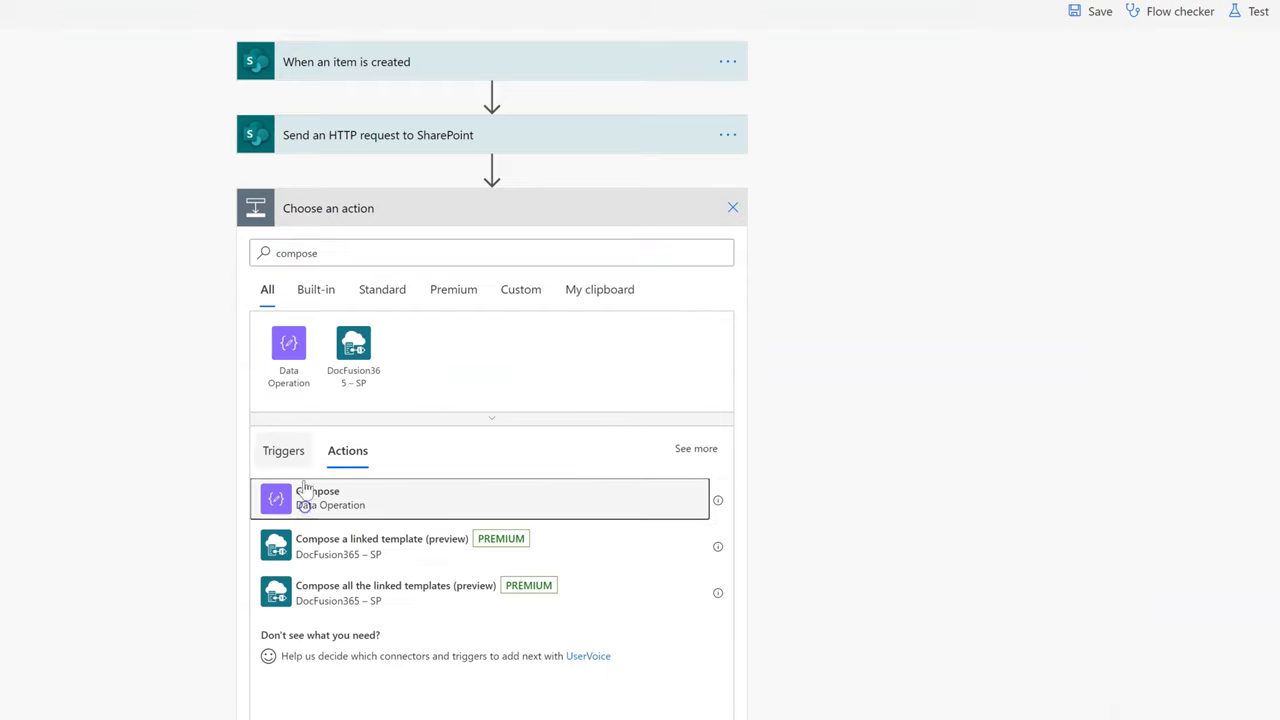
{"action": "left_click", "coordinate": [310, 500]}
{"action": "left_click", "coordinate": [423, 242]}
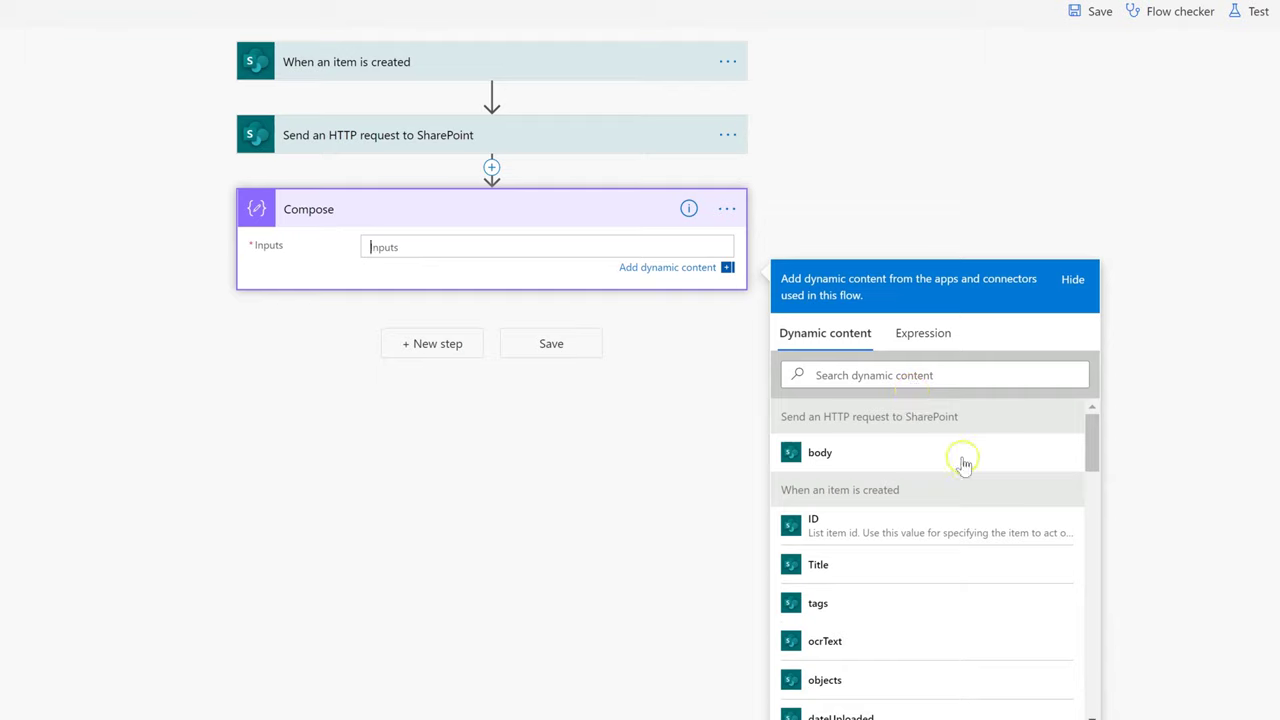
{"action": "left_click", "coordinate": [823, 455]}
{"action": "left_click", "coordinate": [457, 374]}
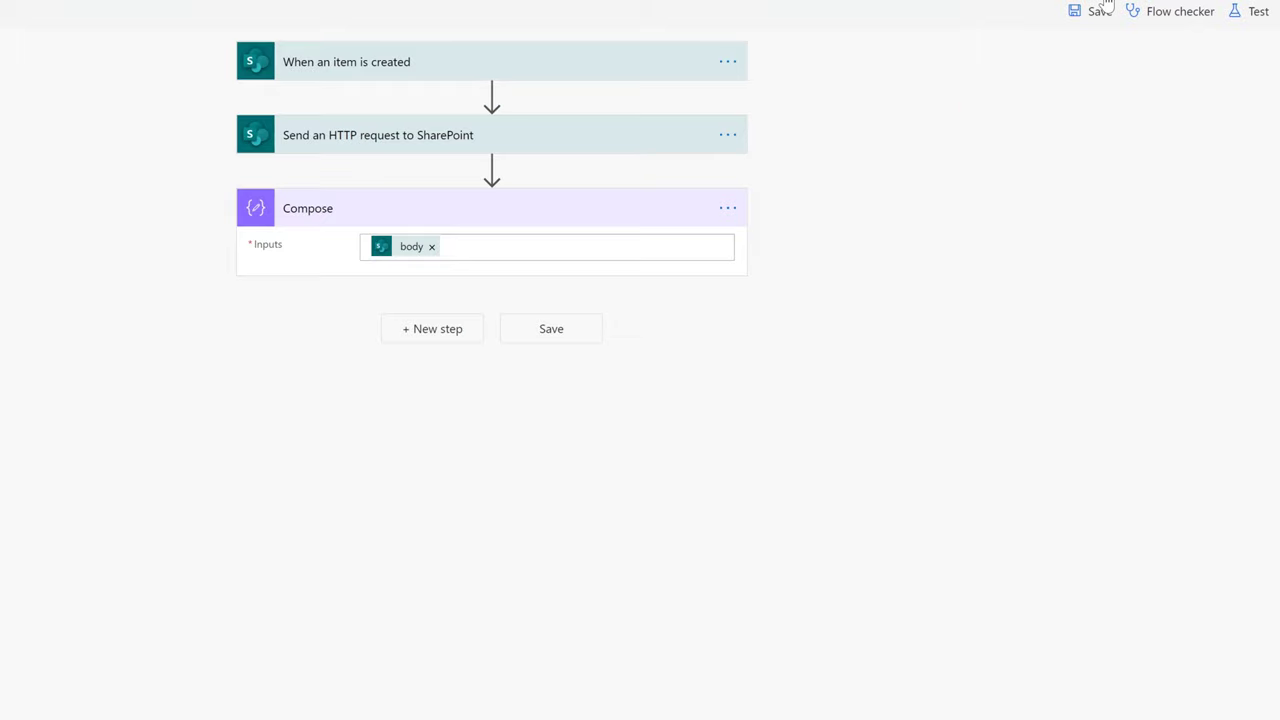
{"action": "left_click", "coordinate": [1076, 32]}
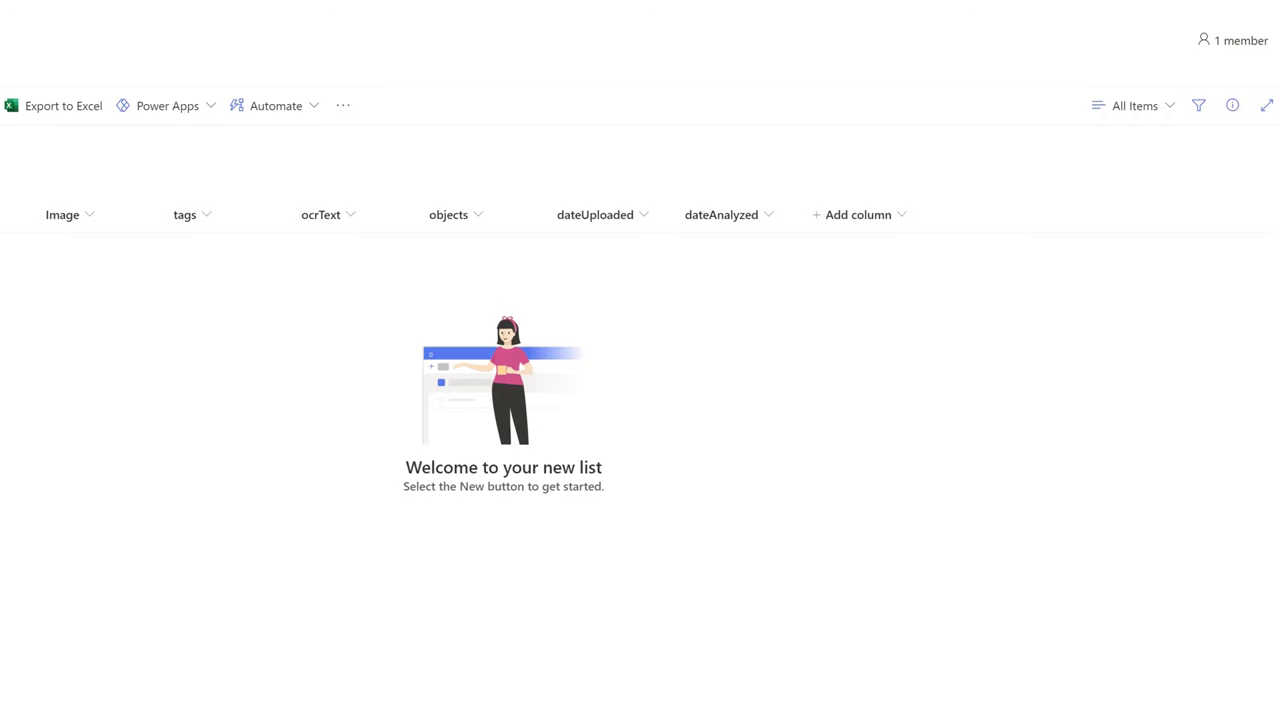
Create a PhotoAlbum item in SharePoint titled fdsafdas with a picture uploaded to its Image field, and save it
{"action": "left_click", "coordinate": [34, 103]}
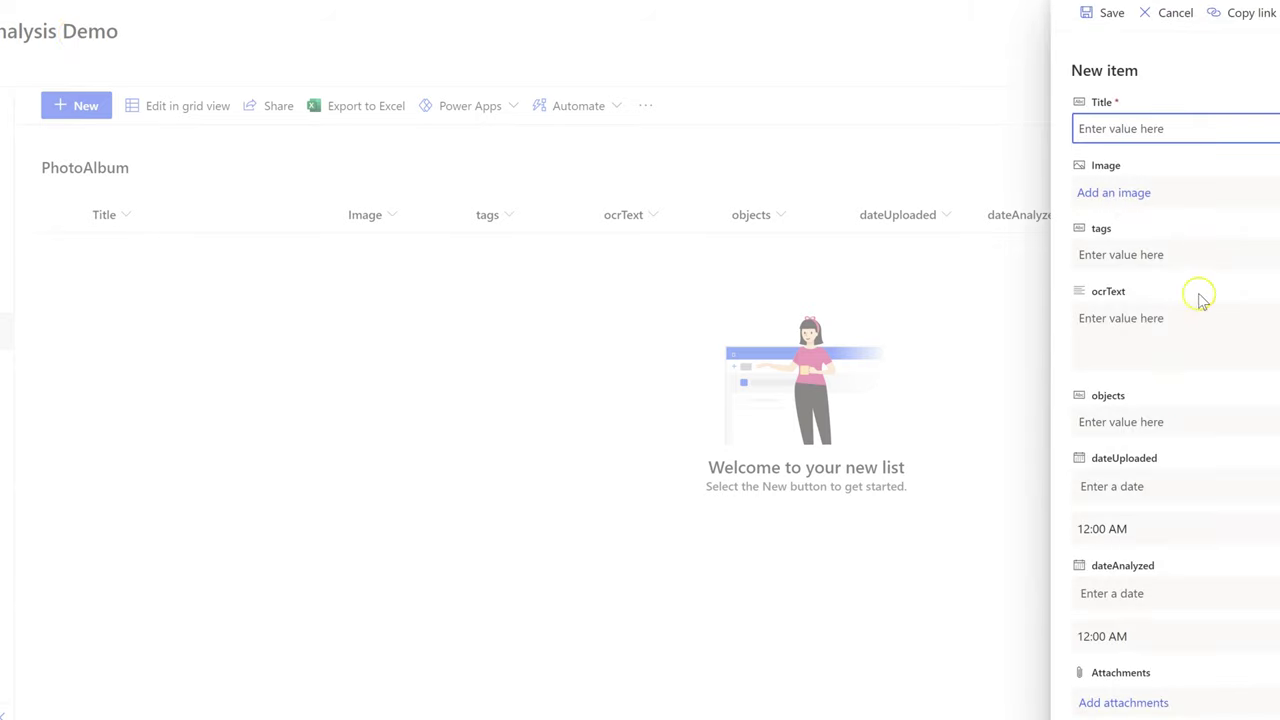
{"action": "type", "text": "fdsafdas"}
{"action": "left_click", "coordinate": [1133, 194]}
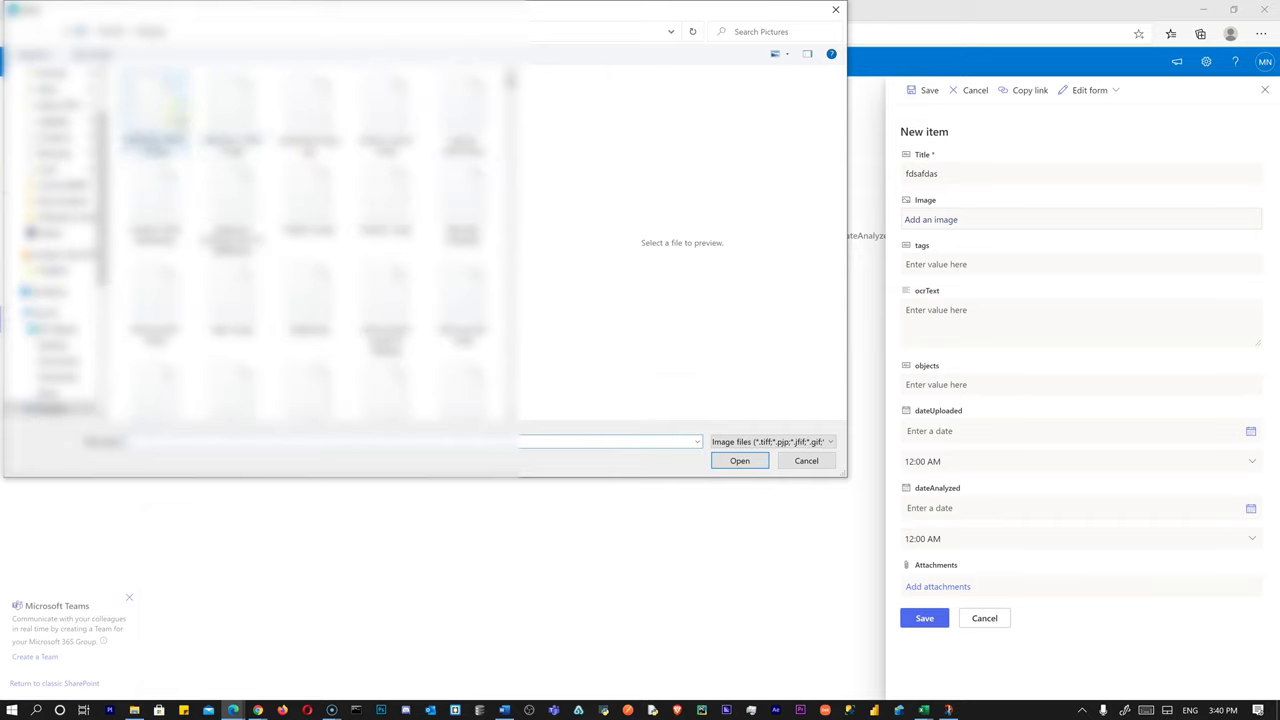
{"action": "left_click", "coordinate": [231, 115]}
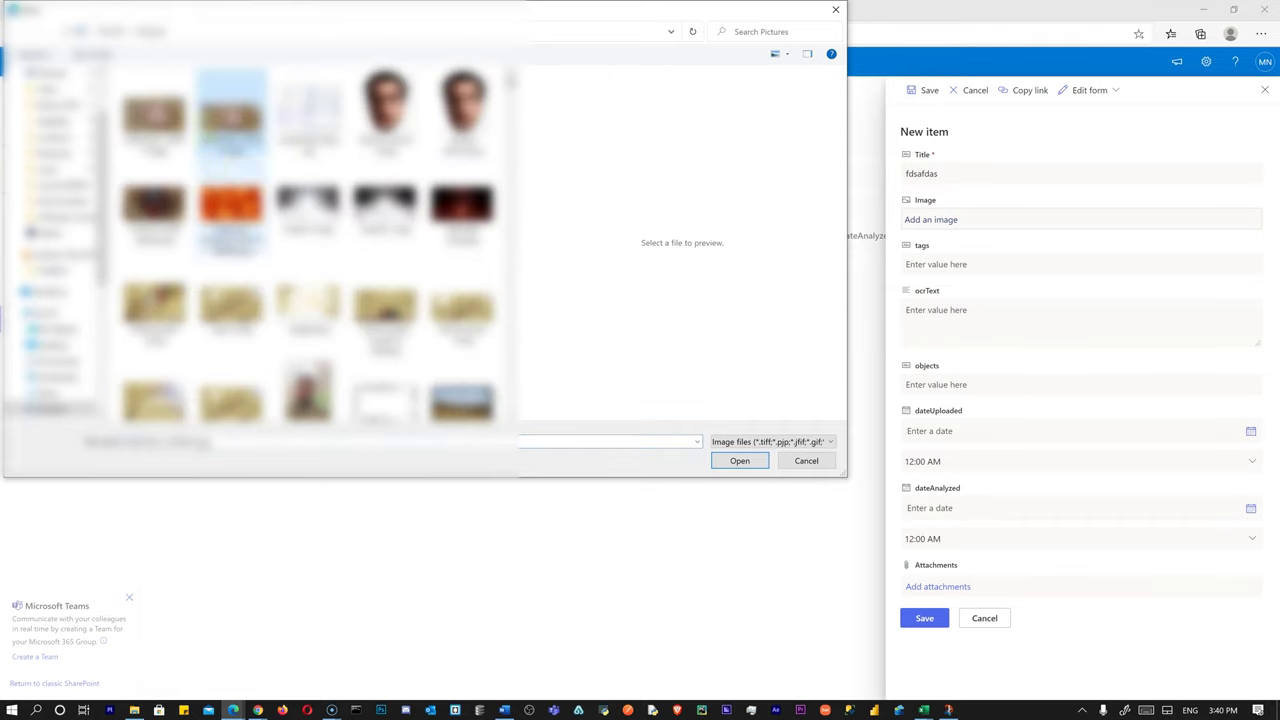
{"action": "left_click", "coordinate": [153, 115]}
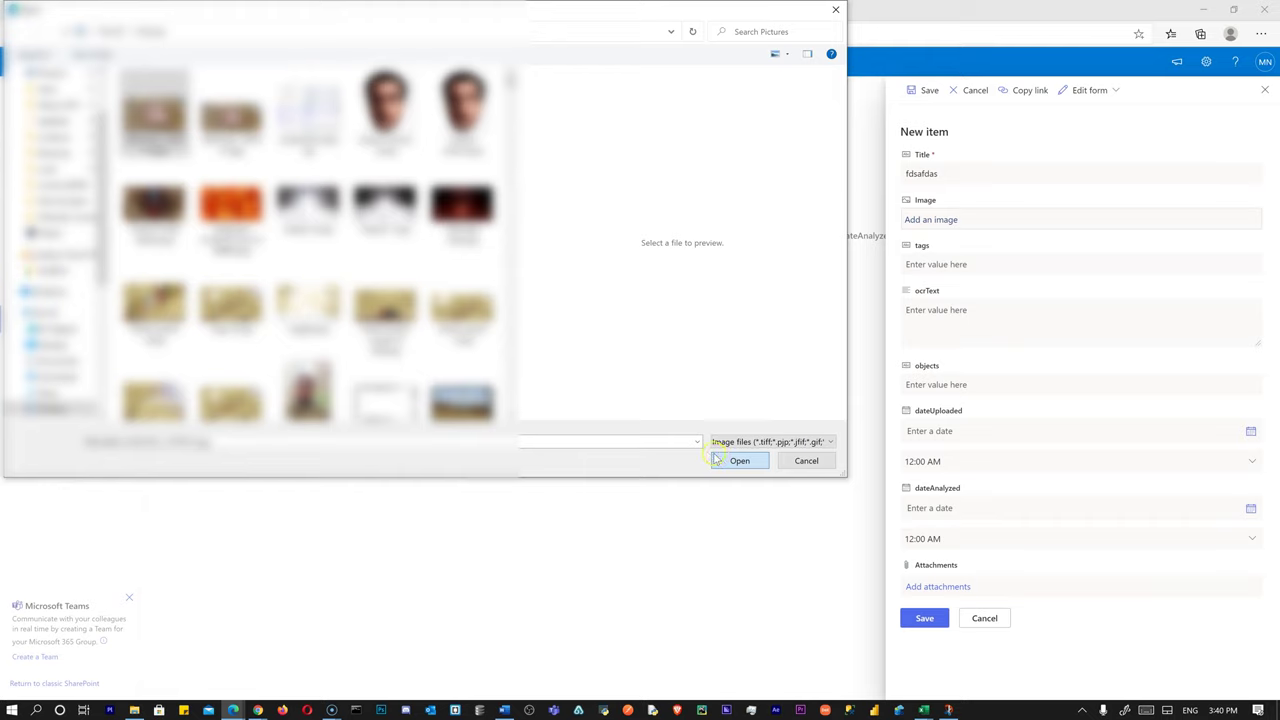
{"action": "left_click", "coordinate": [231, 115]}
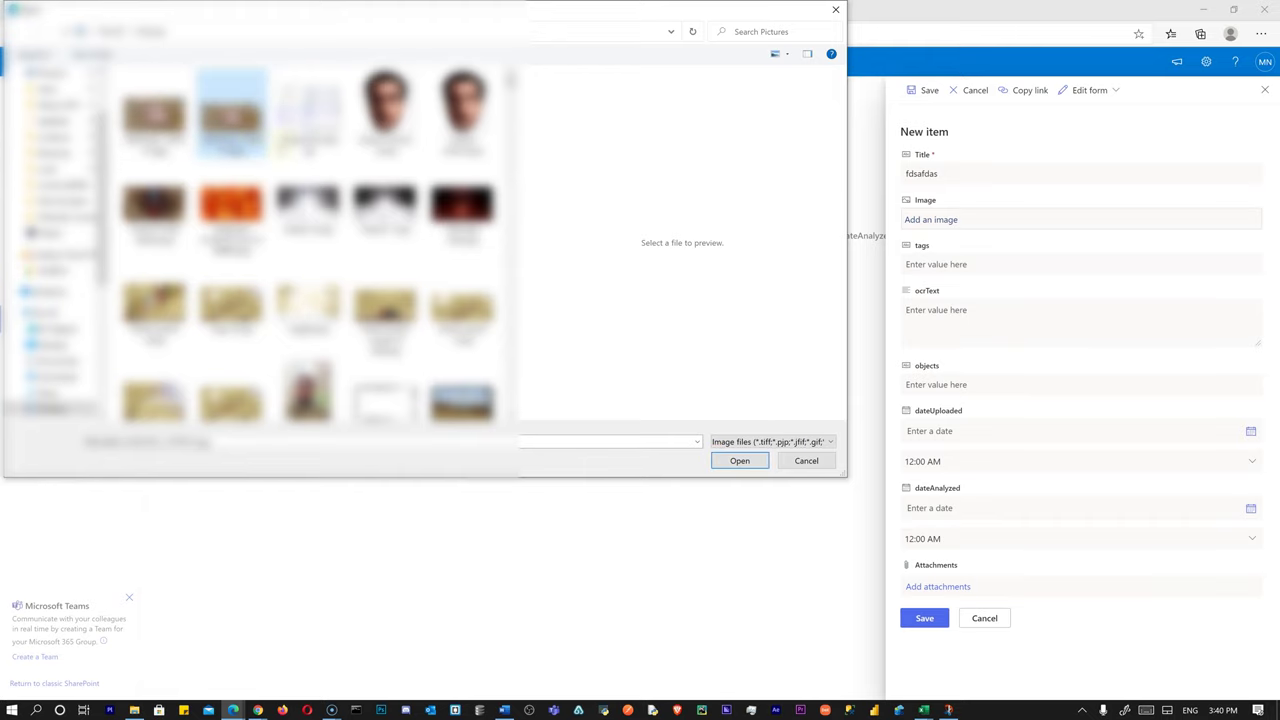
{"action": "left_click", "coordinate": [740, 461]}
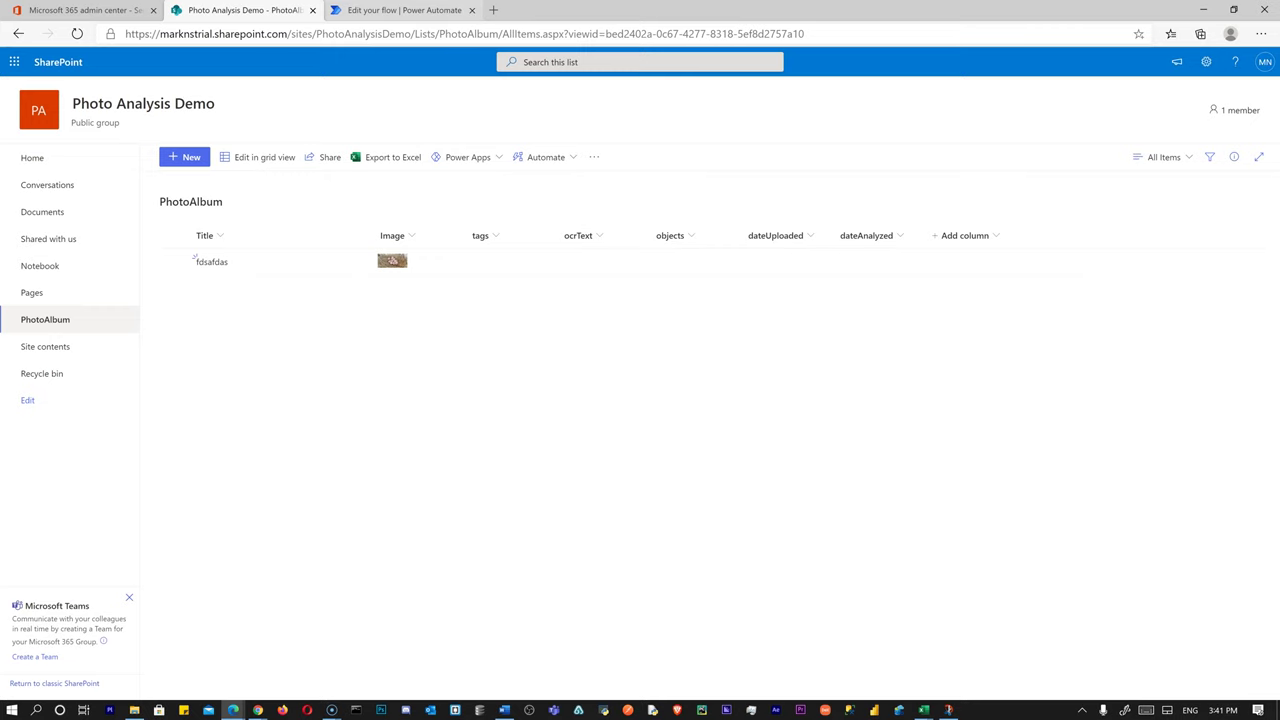
Switch to Power Automate, open the flow's latest run and examine the Compose and HTTP request inputs and outputs
{"action": "left_click", "coordinate": [415, 8]}
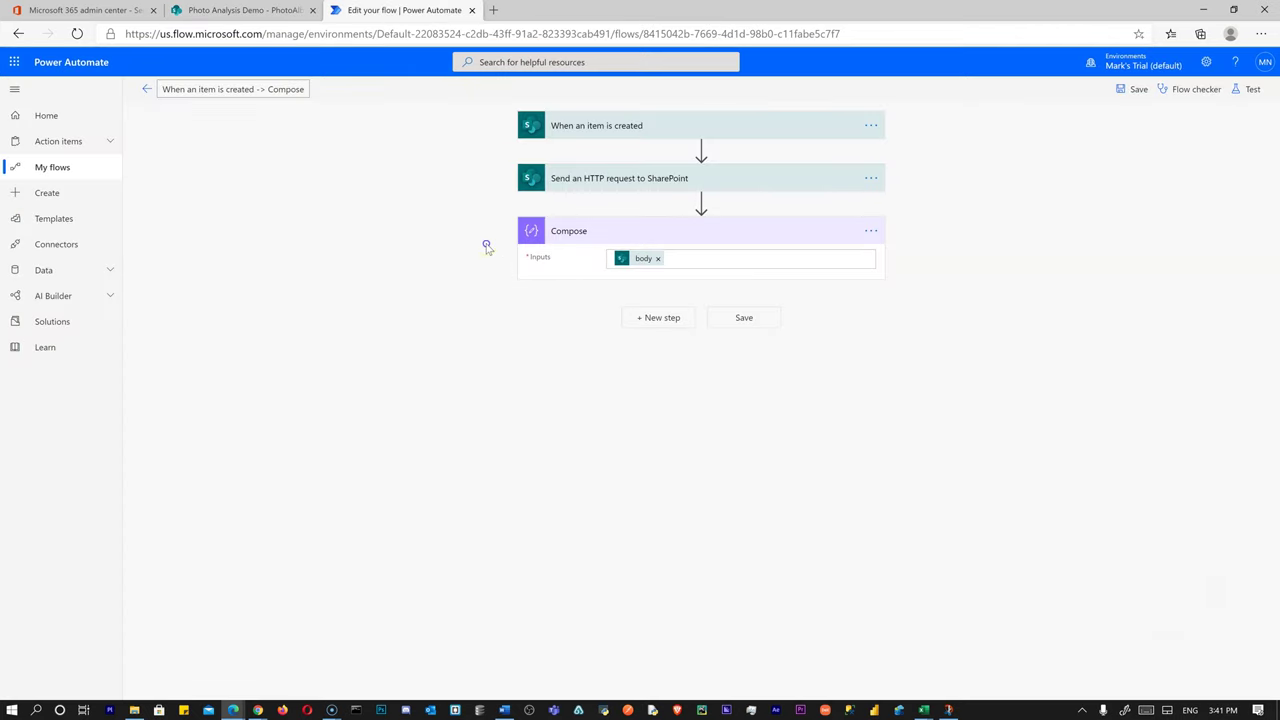
{"action": "left_click", "coordinate": [298, 12]}
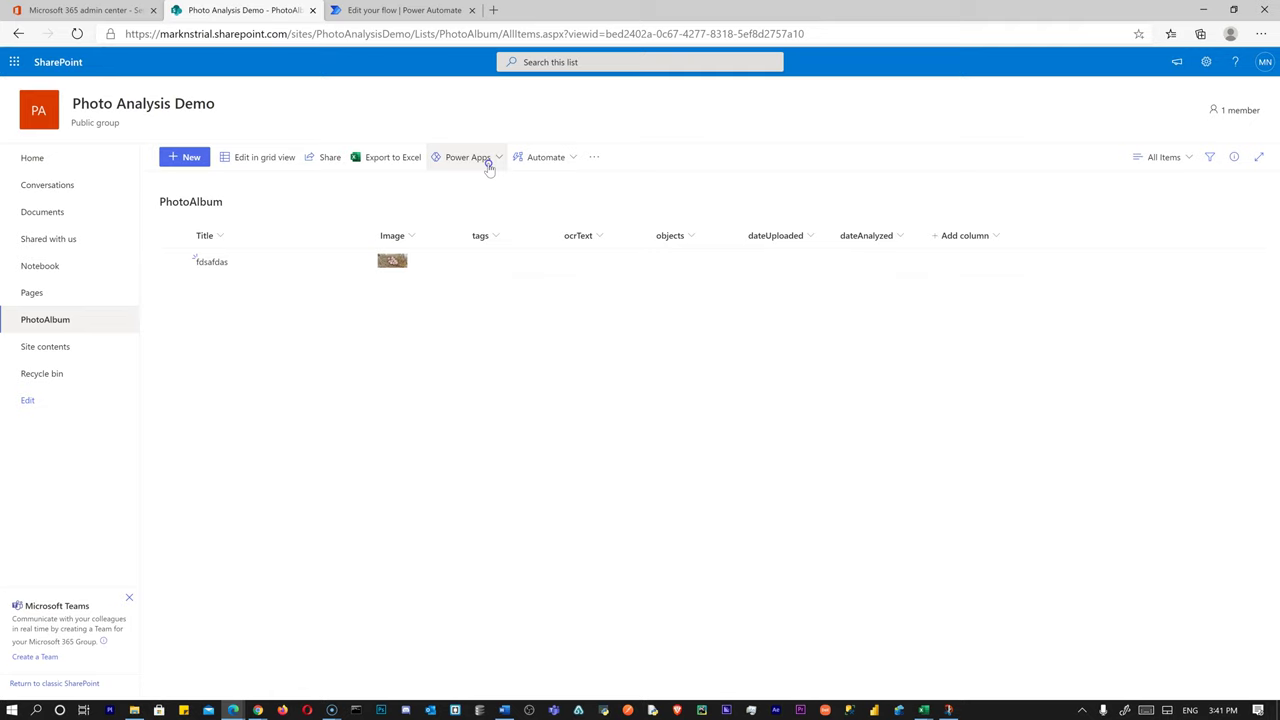
{"action": "left_click", "coordinate": [420, 11]}
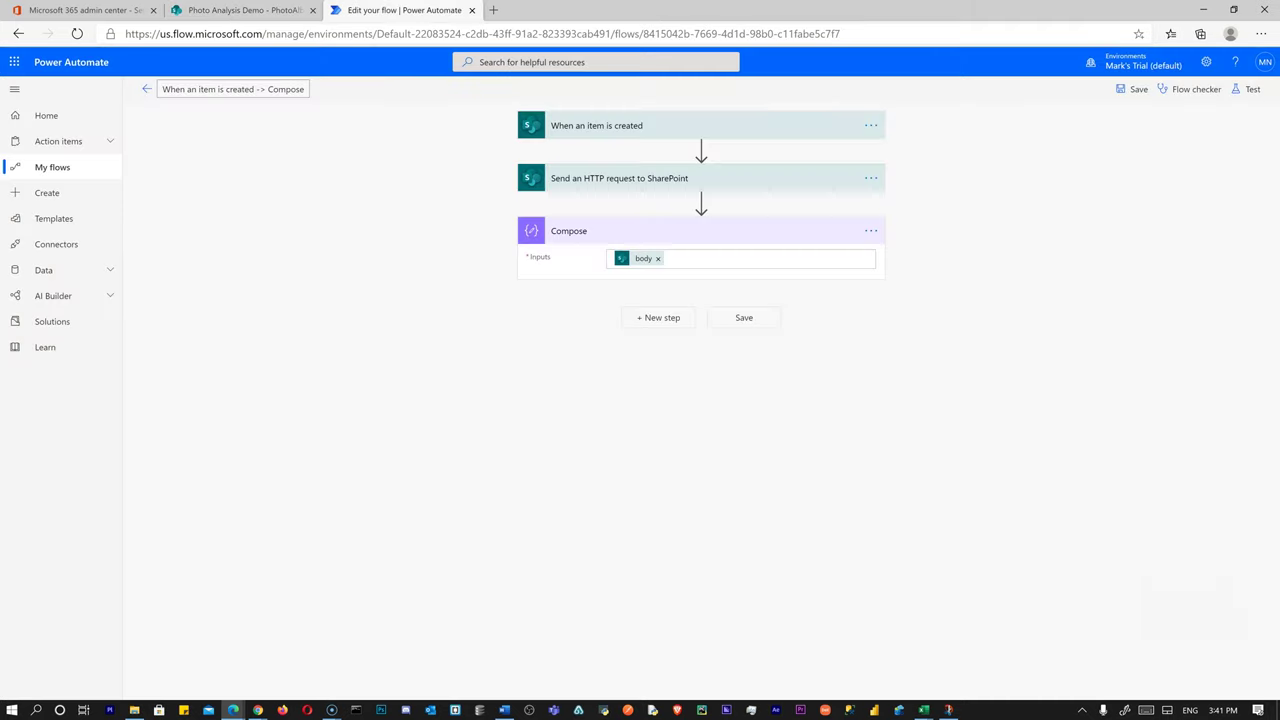
{"action": "left_click", "coordinate": [146, 91]}
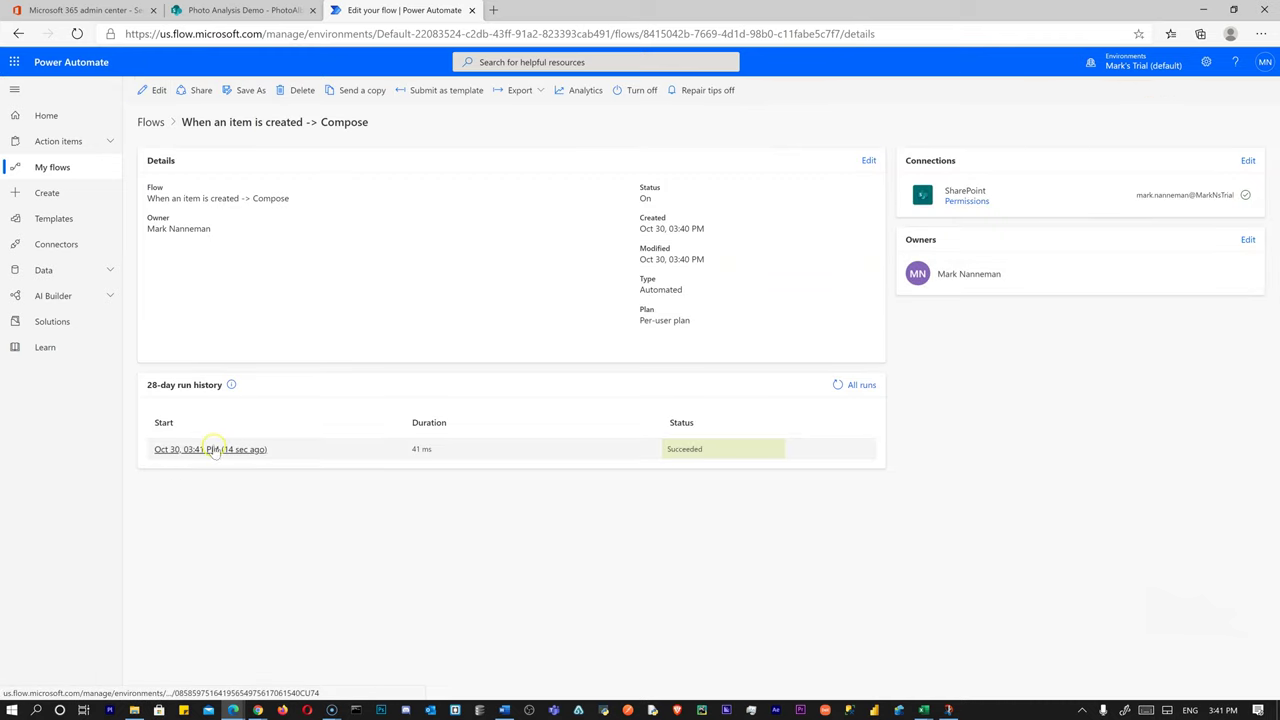
{"action": "left_click", "coordinate": [212, 449]}
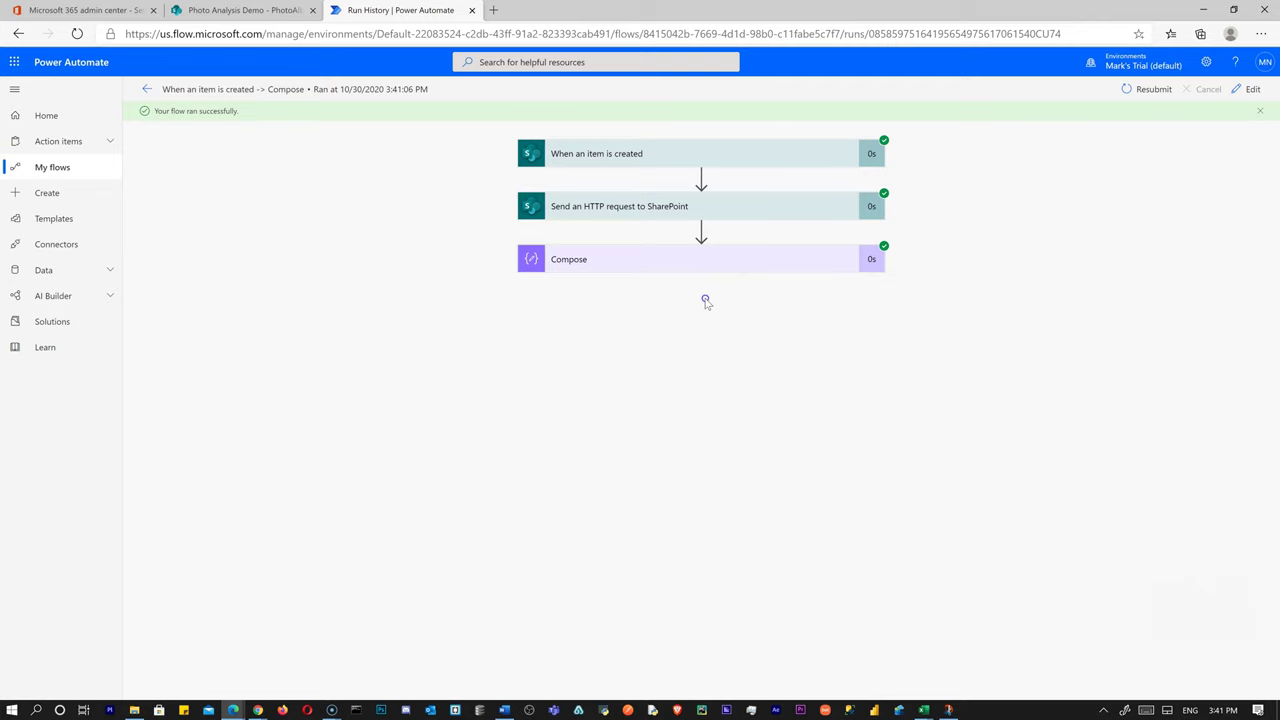
{"action": "left_click", "coordinate": [705, 259]}
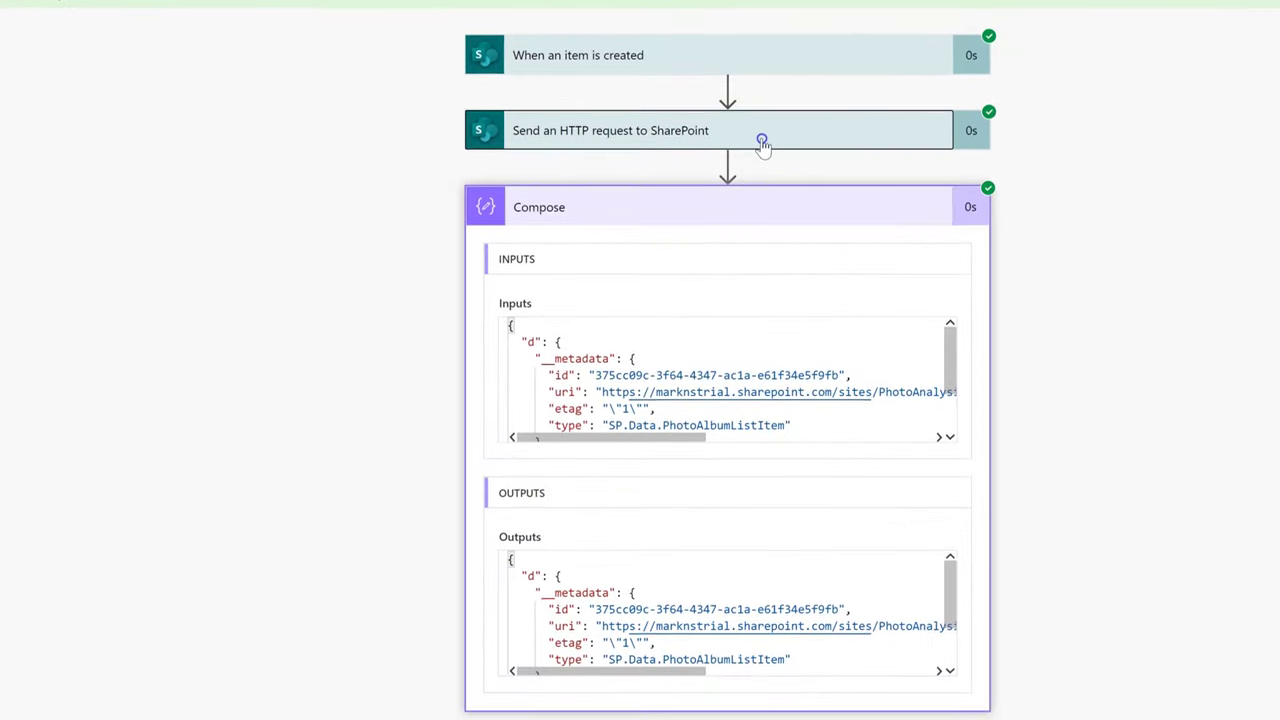
{"action": "left_click", "coordinate": [762, 143]}
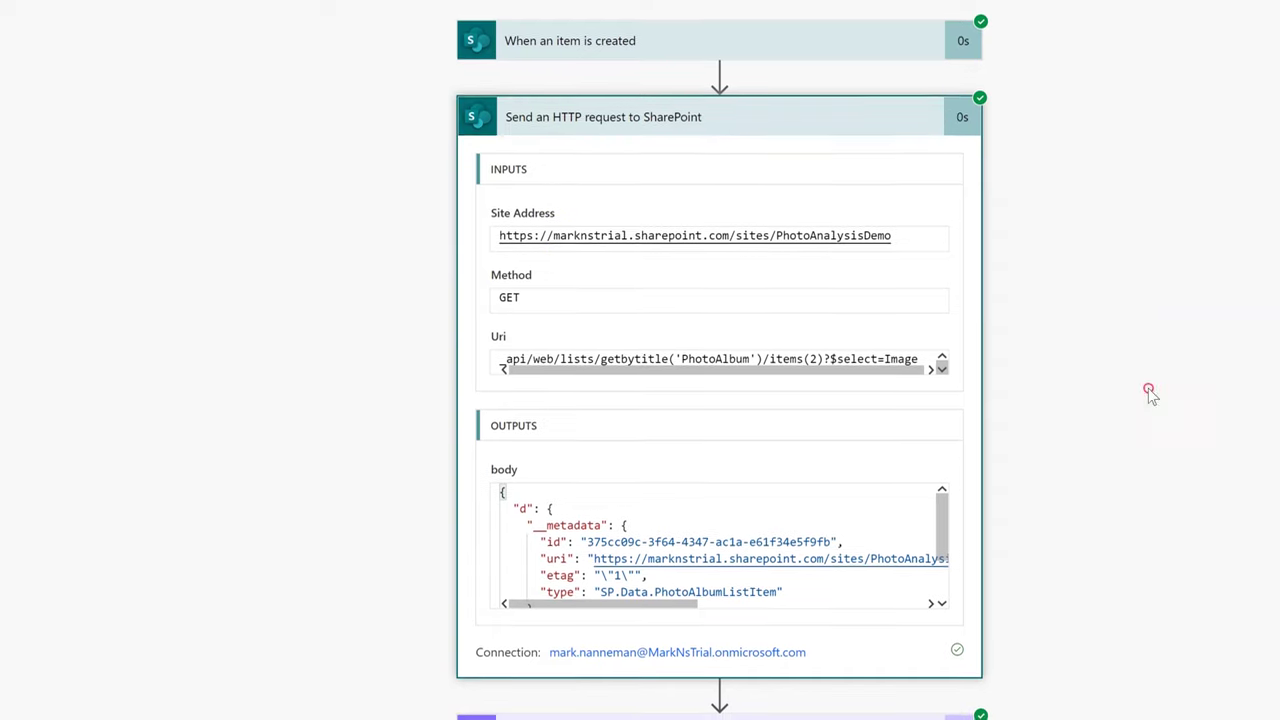
Examine the SharePoint HTTP request's inputs and the Image entry in its output body
{"action": "scroll", "coordinate": [1150, 393], "scroll_direction": "down", "scroll_amount": 1}
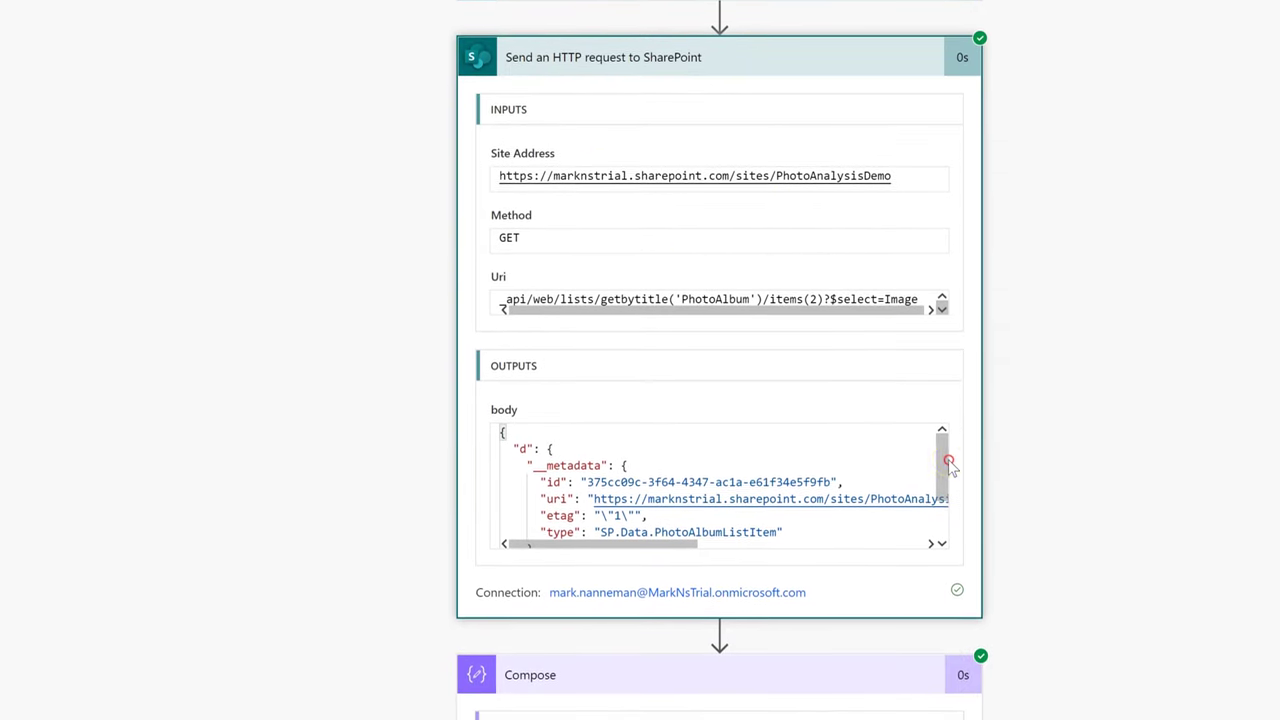
{"action": "left_click_drag", "start_coordinate": [949, 466], "coordinate": [946, 512]}
{"action": "middle_click", "coordinate": [1074, 249]}
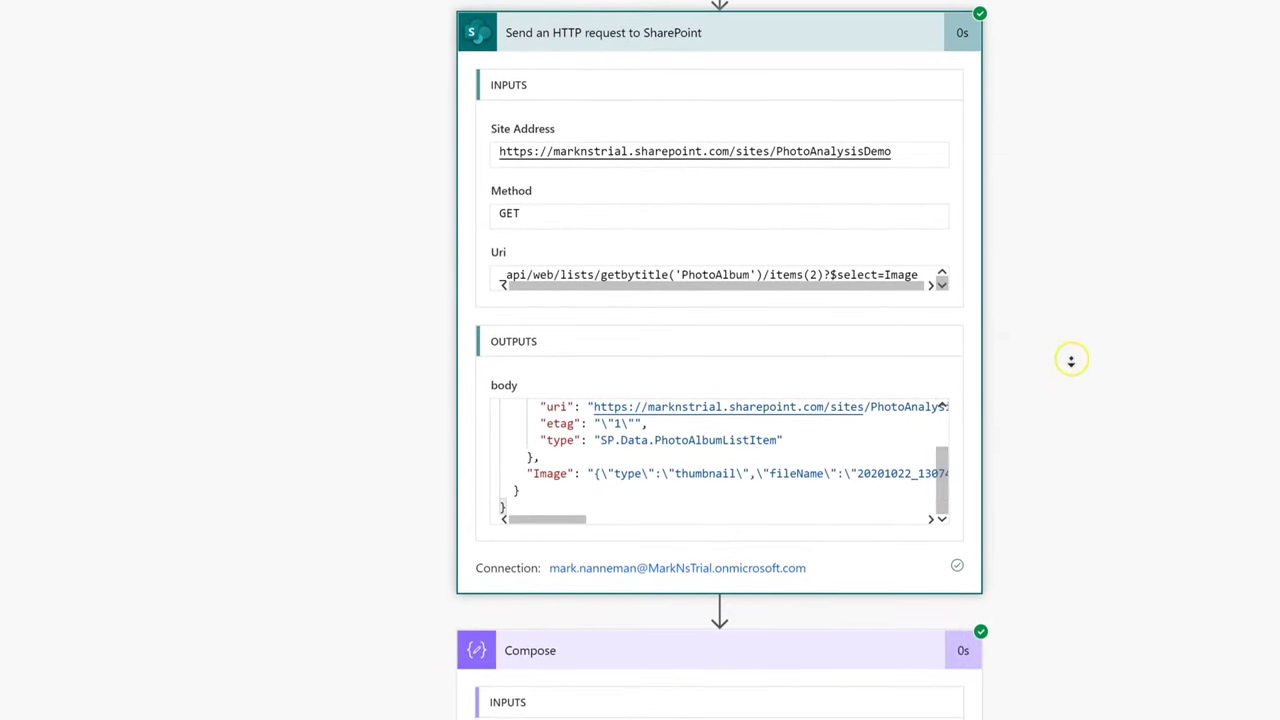
{"action": "left_click_drag", "start_coordinate": [541, 191], "coordinate": [963, 203]}
{"action": "left_click", "coordinate": [707, 228]}
{"action": "middle_click", "coordinate": [1072, 281]}
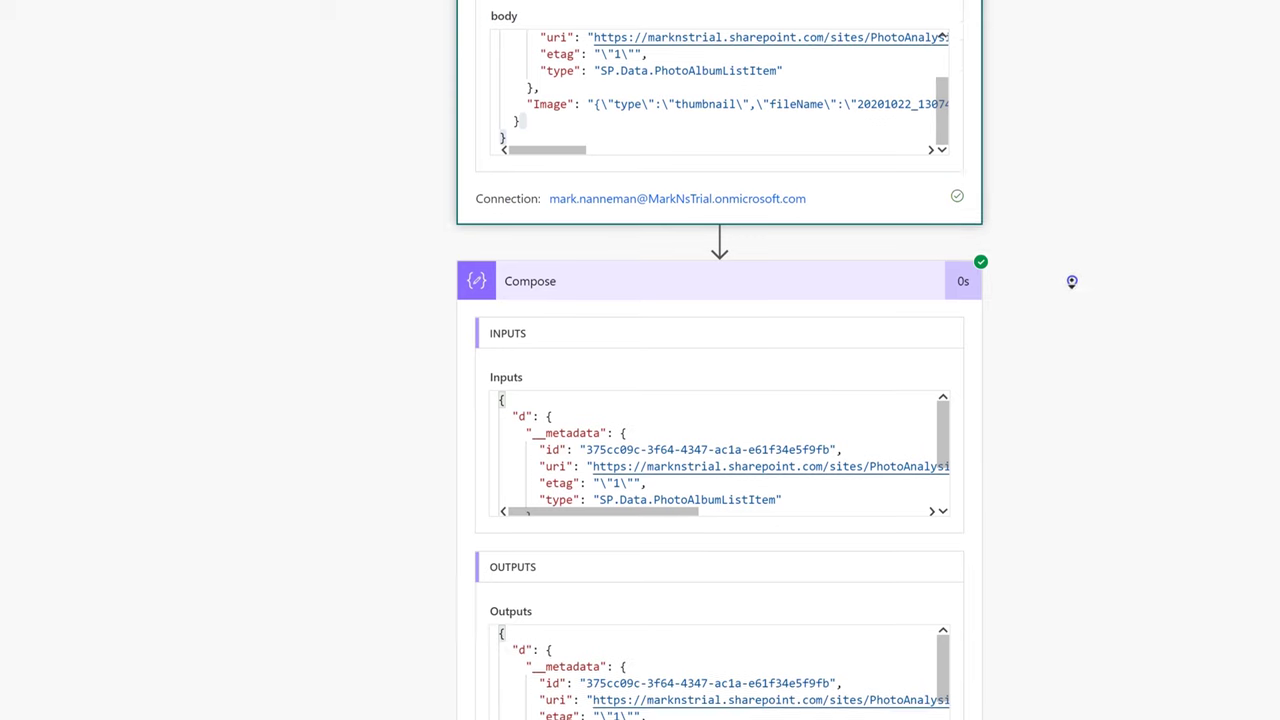
Examine the Compose action's outputs, from the d and __metadata levels down to the Image value
{"action": "left_click_drag", "start_coordinate": [938, 566], "coordinate": [940, 600]}
{"action": "left_click_drag", "start_coordinate": [551, 650], "coordinate": [472, 592]}
{"action": "left_click", "coordinate": [518, 609]}
{"action": "left_click", "coordinate": [591, 596]}
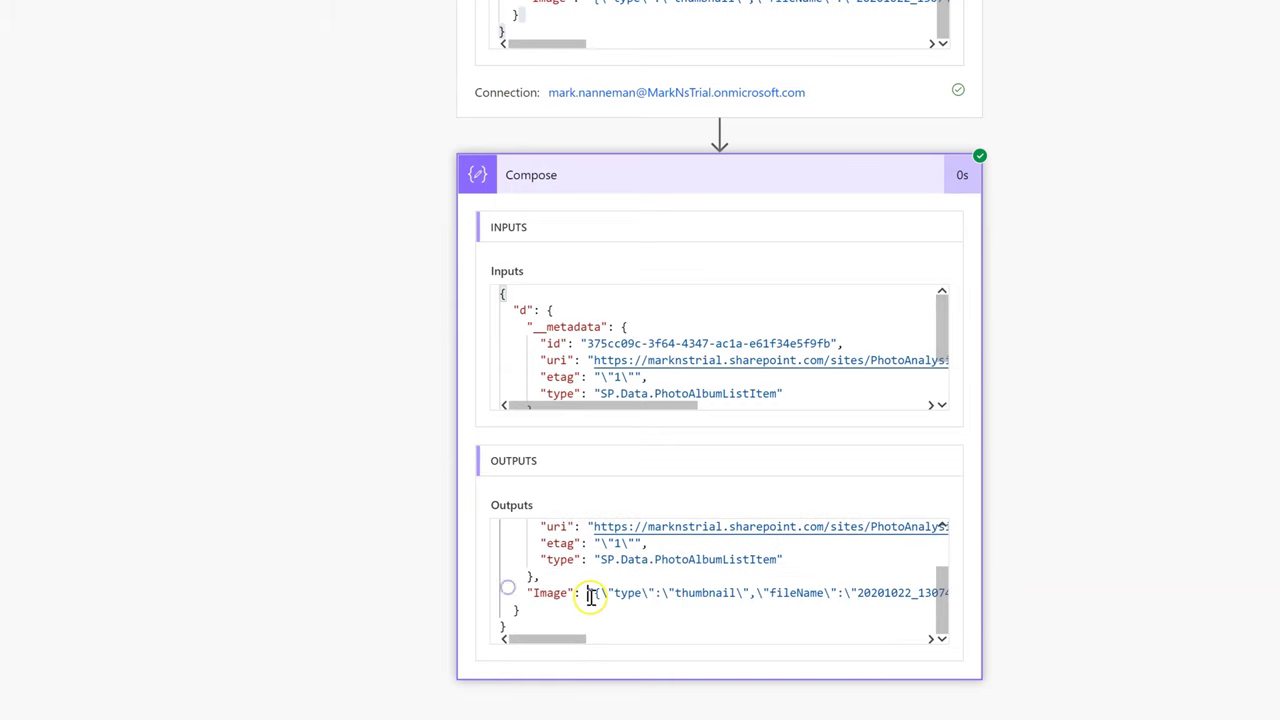
{"action": "left_click_drag", "start_coordinate": [591, 596], "coordinate": [569, 537]}
{"action": "left_click", "coordinate": [575, 575]}
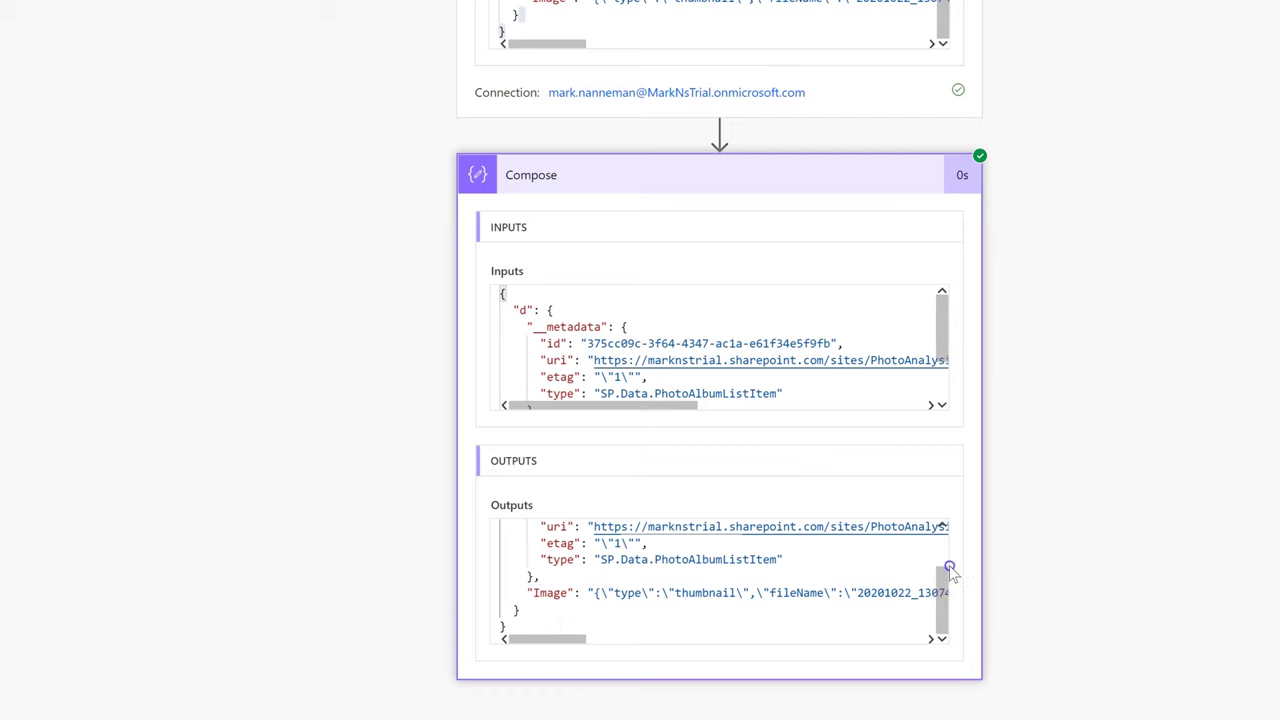
{"action": "scroll", "coordinate": [948, 562], "scroll_direction": "up", "scroll_amount": 2}
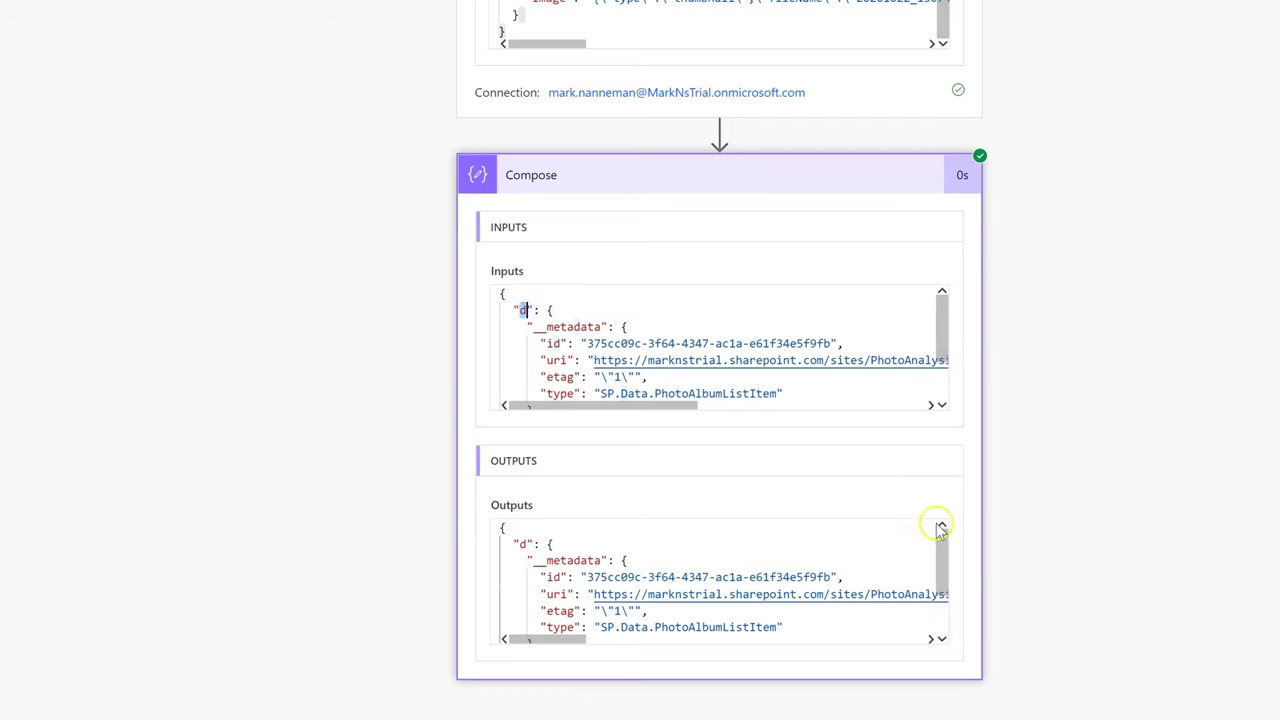
{"action": "scroll", "coordinate": [934, 526], "scroll_direction": "down", "scroll_amount": 3}
Copy the whole JSON from the Compose action's run inputs and return to editing the flow
{"action": "left_click", "coordinate": [656, 345]}
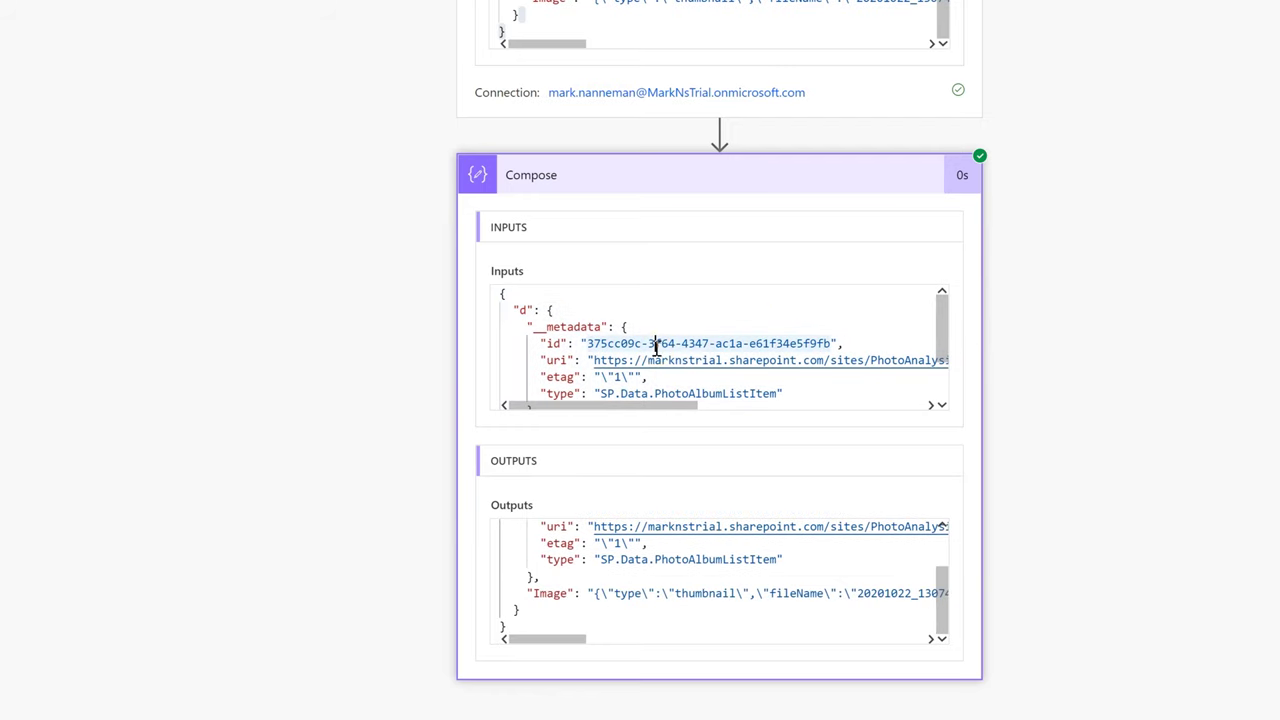
{"action": "key", "text": "ctrl+a"}
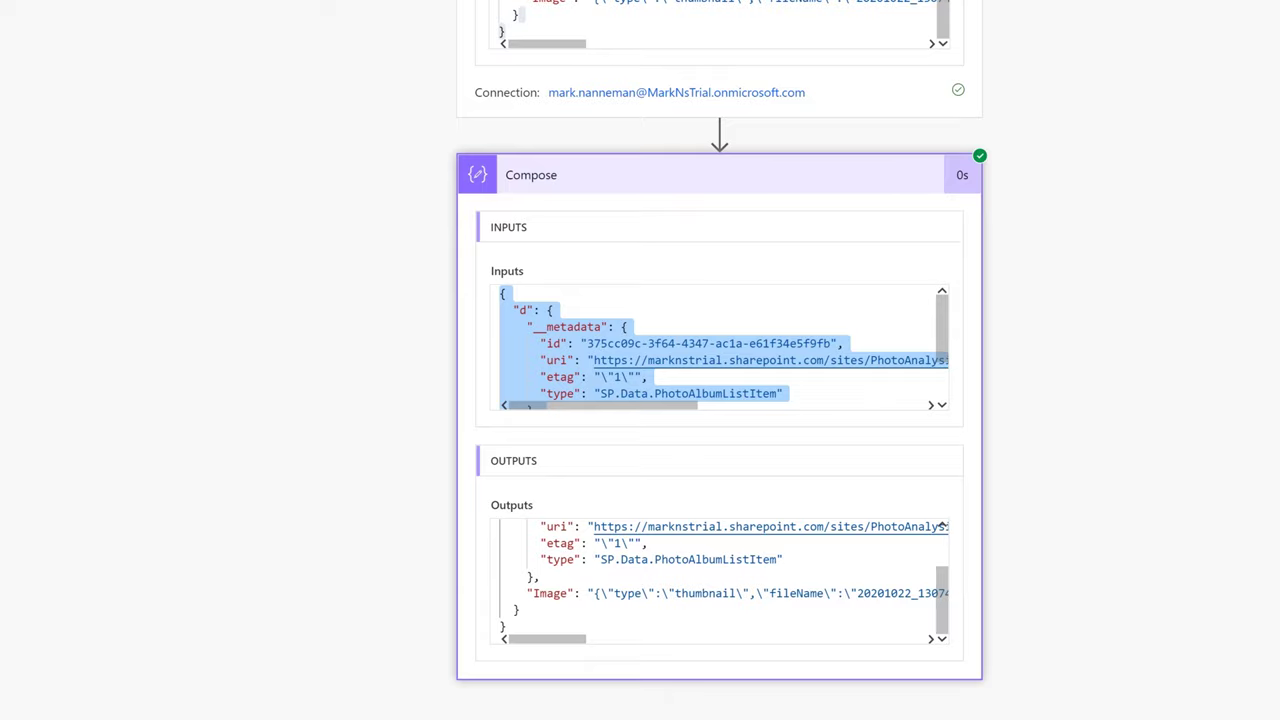
{"action": "left_click", "coordinate": [598, 116]}
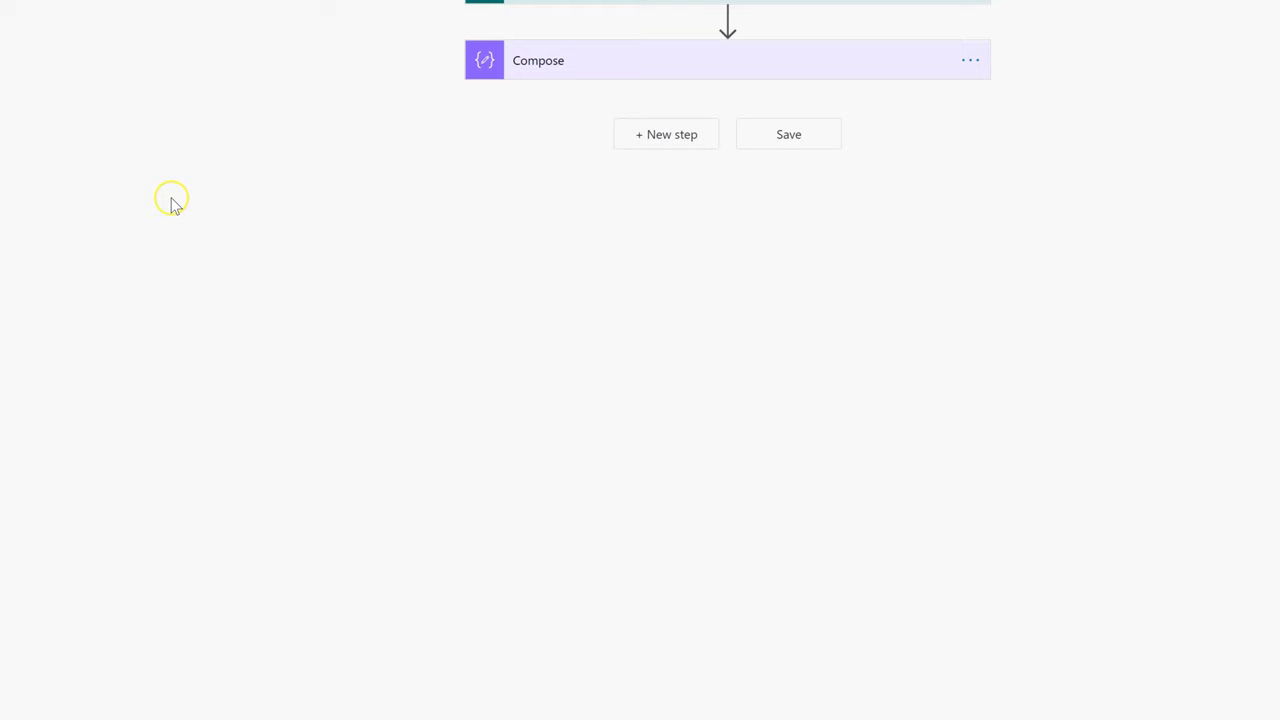
Insert a Parse JSON action between the SharePoint HTTP request and the Compose action
{"action": "left_click", "coordinate": [727, 22]}
{"action": "left_click", "coordinate": [748, 48]}
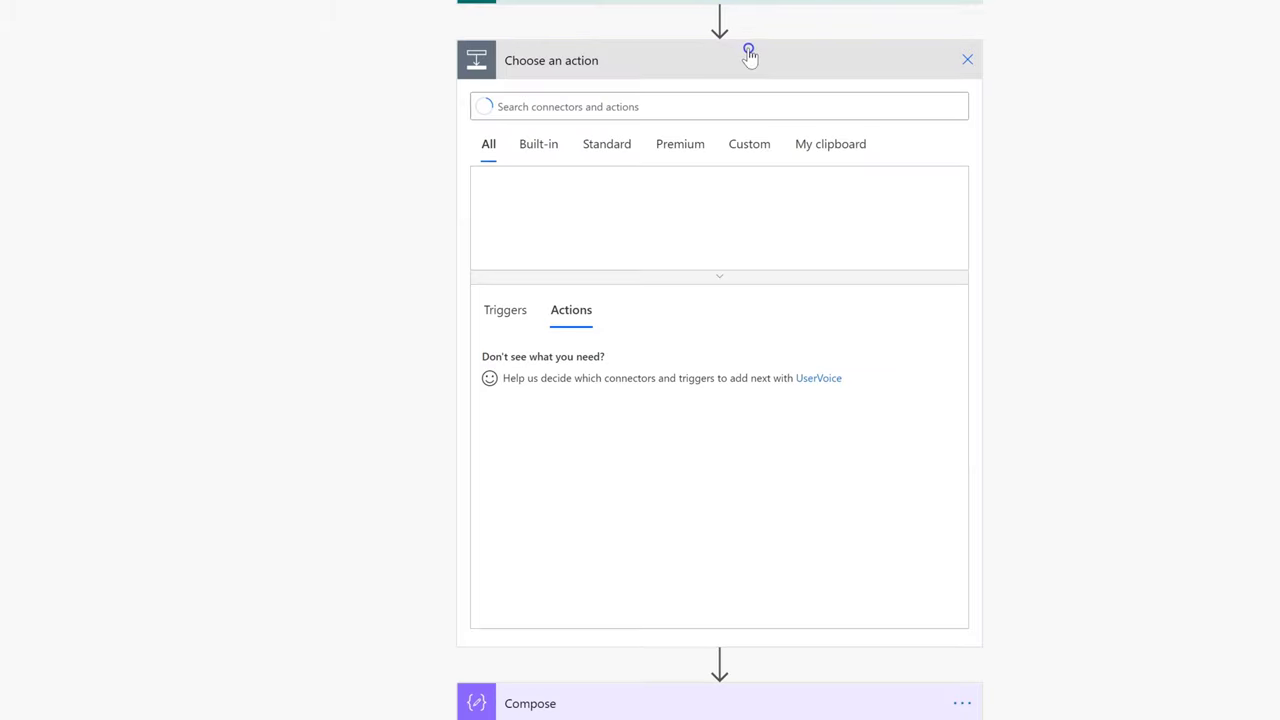
{"action": "type", "text": "parse"}
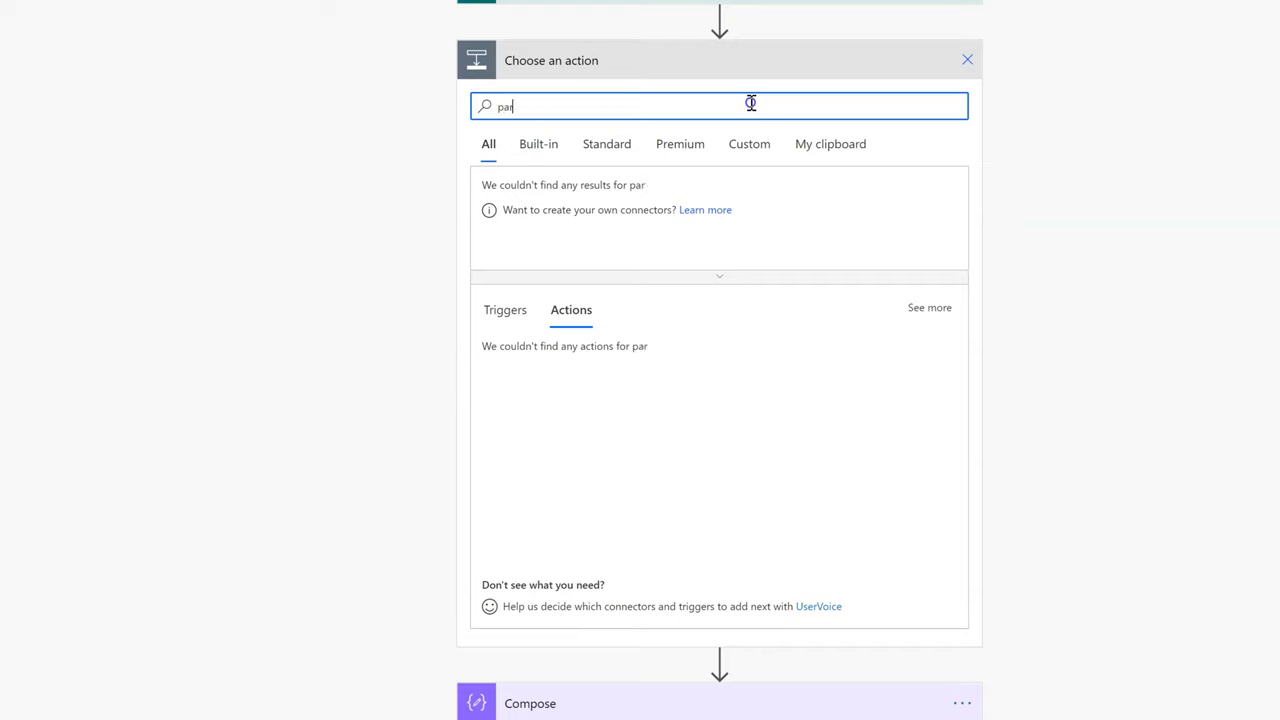
{"action": "left_click", "coordinate": [587, 398]}
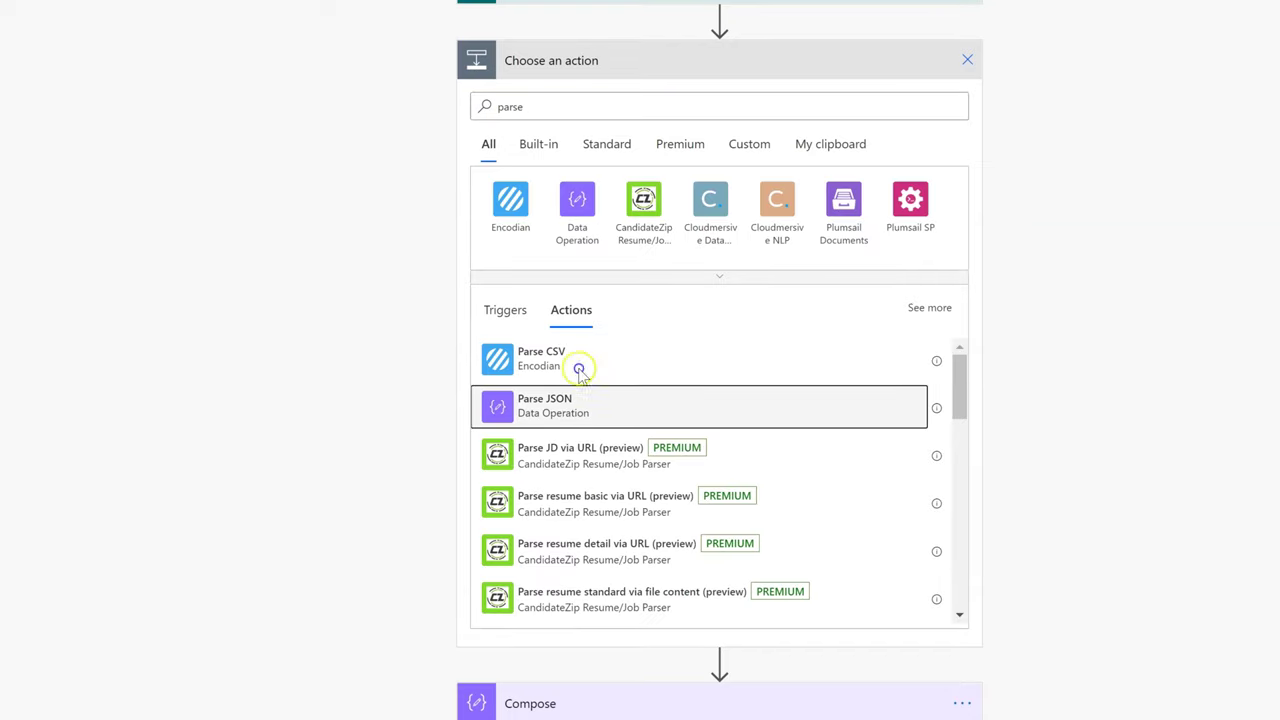
Generate the Parse JSON action's schema using the copied JSON as the sample payload, and review it down to the Image property
{"action": "left_click", "coordinate": [646, 301]}
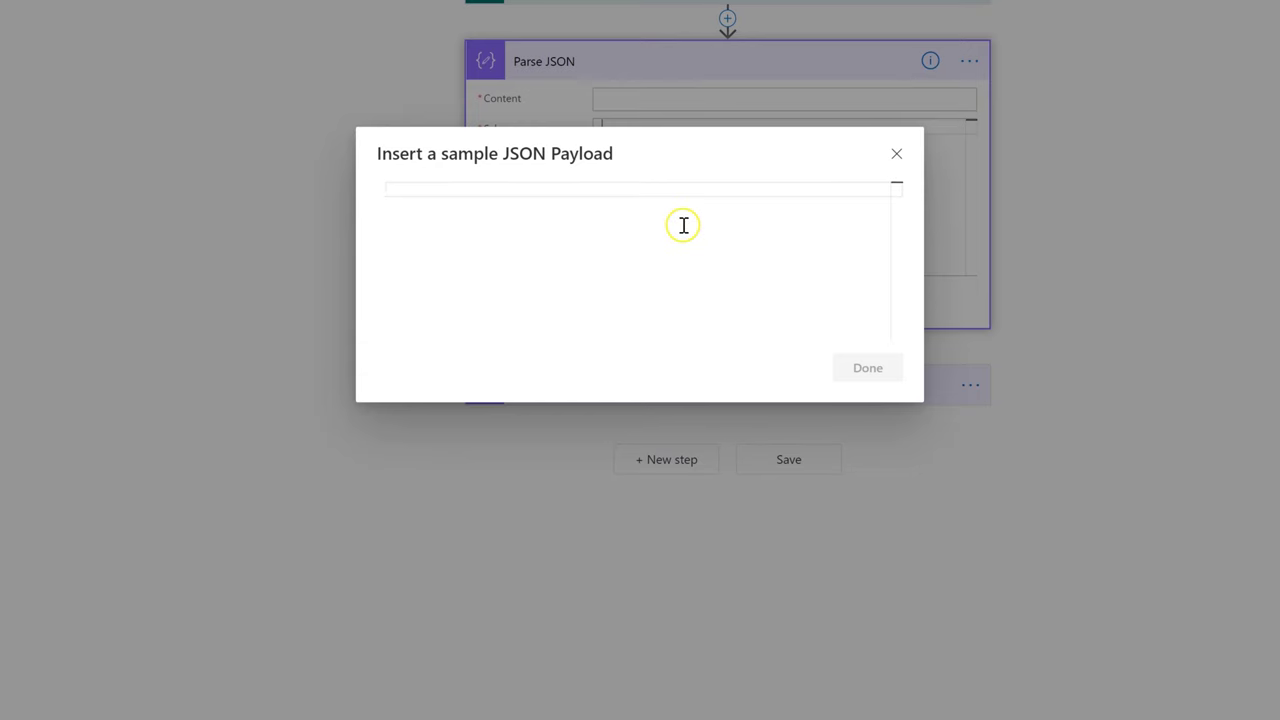
{"action": "key", "text": "ctrl+v"}
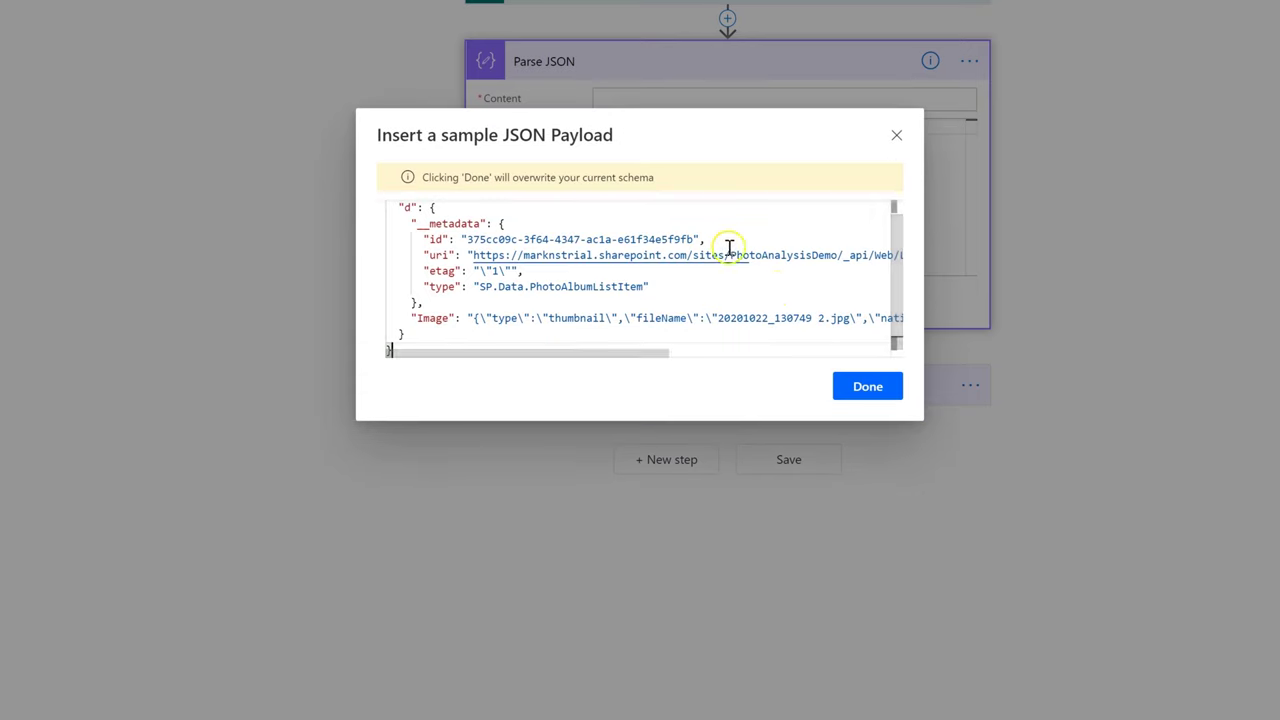
{"action": "left_click", "coordinate": [852, 388]}
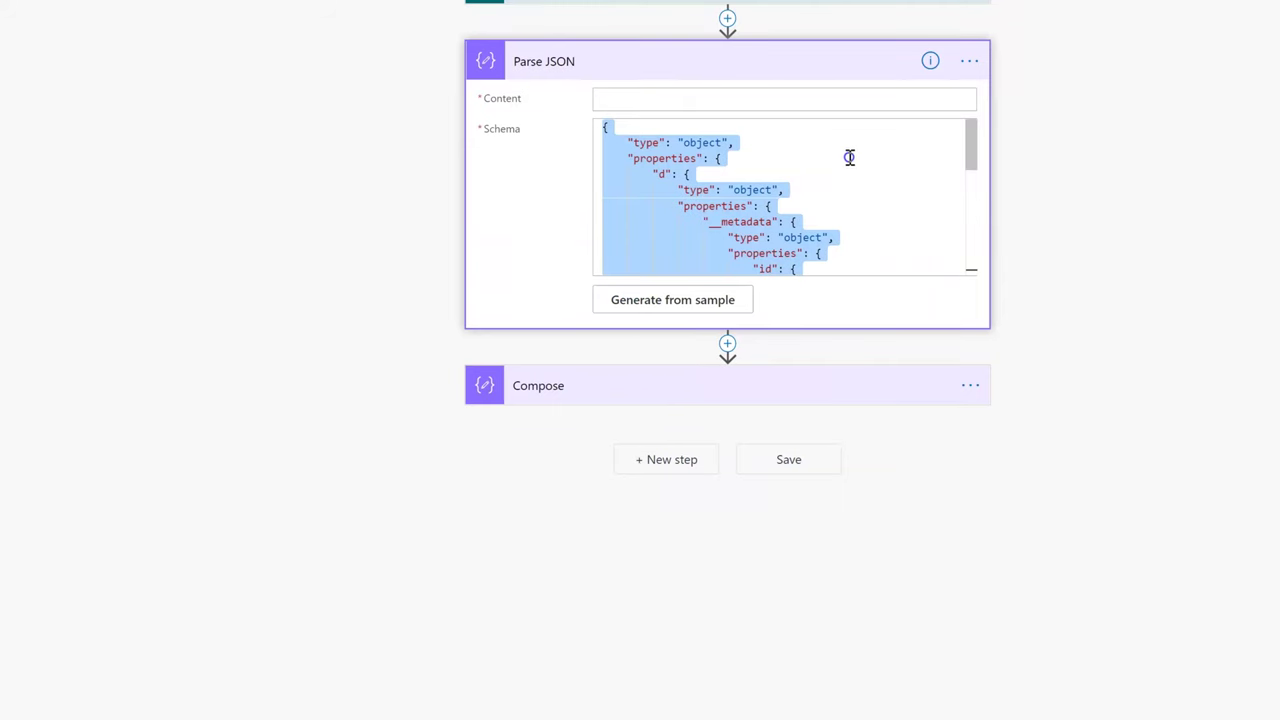
{"action": "left_click", "coordinate": [849, 157]}
{"action": "scroll", "coordinate": [972, 163], "scroll_direction": "down", "scroll_amount": 1}
{"action": "scroll", "coordinate": [972, 163], "scroll_direction": "down", "scroll_amount": 1}
{"action": "scroll", "coordinate": [966, 131], "scroll_direction": "up", "scroll_amount": 2}
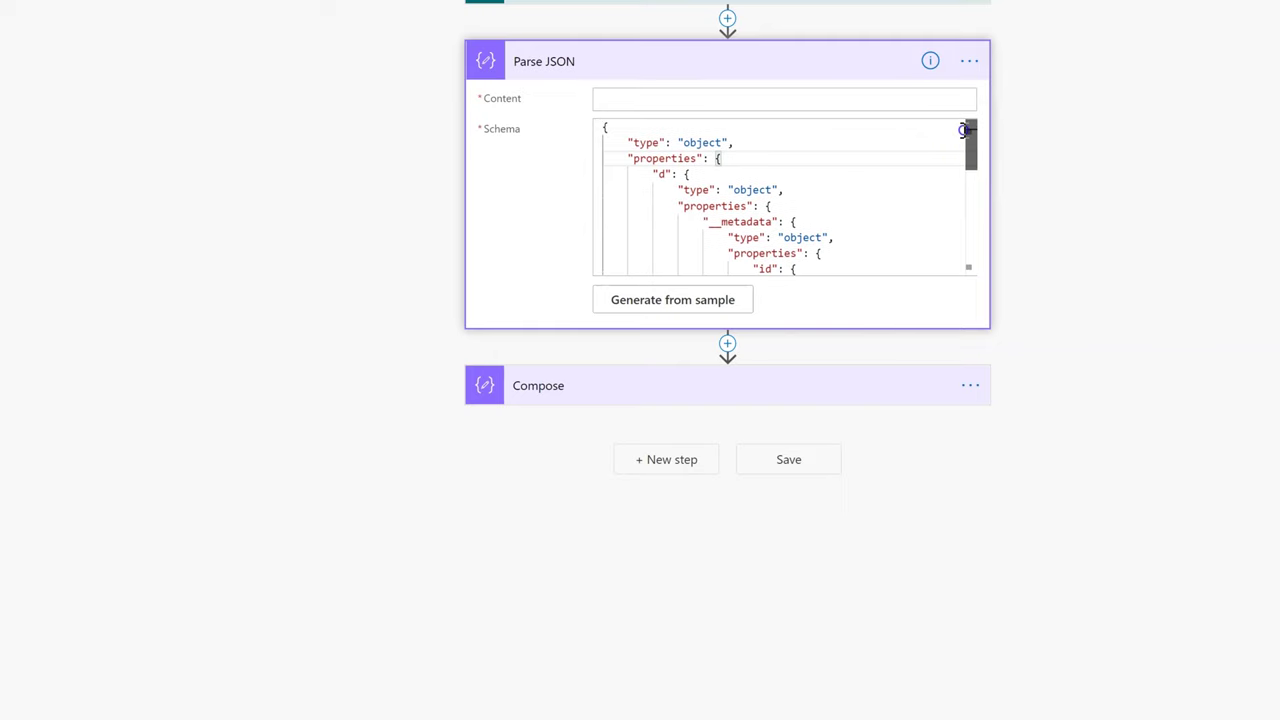
{"action": "left_click_drag", "start_coordinate": [965, 130], "coordinate": [980, 257]}
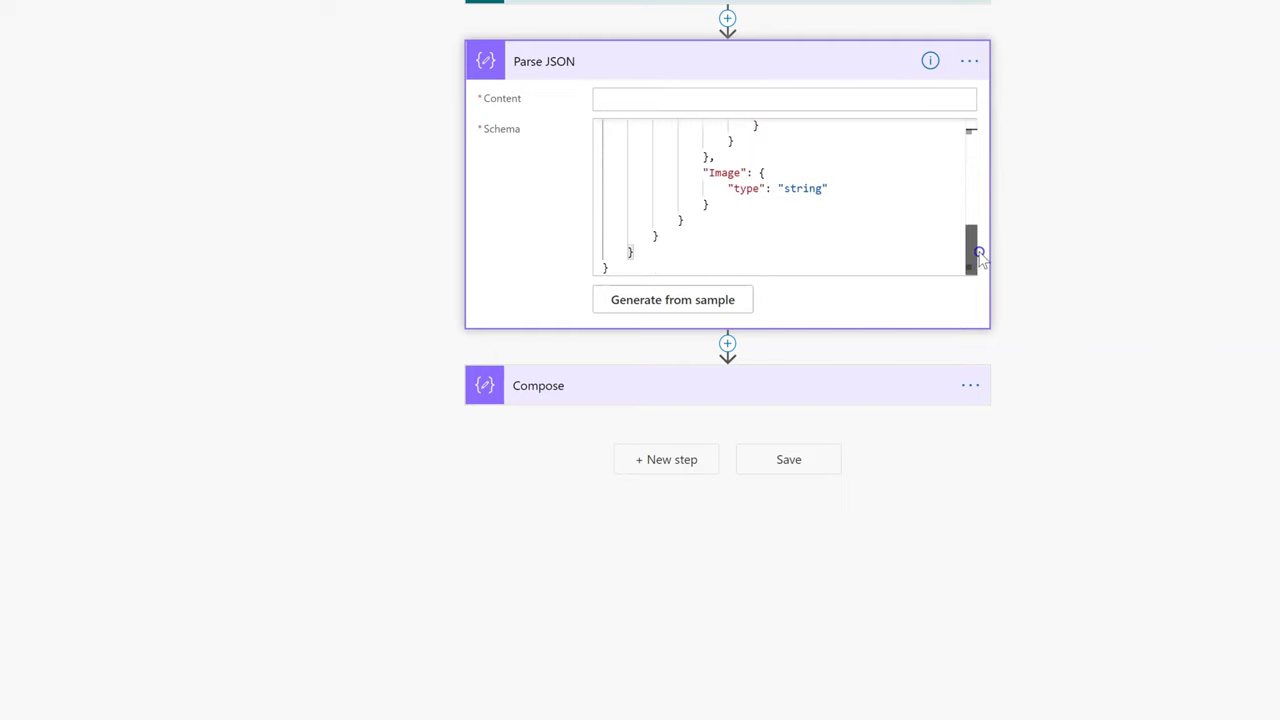
Remove the body value from the Compose action's Inputs
{"action": "left_click", "coordinate": [706, 380]}
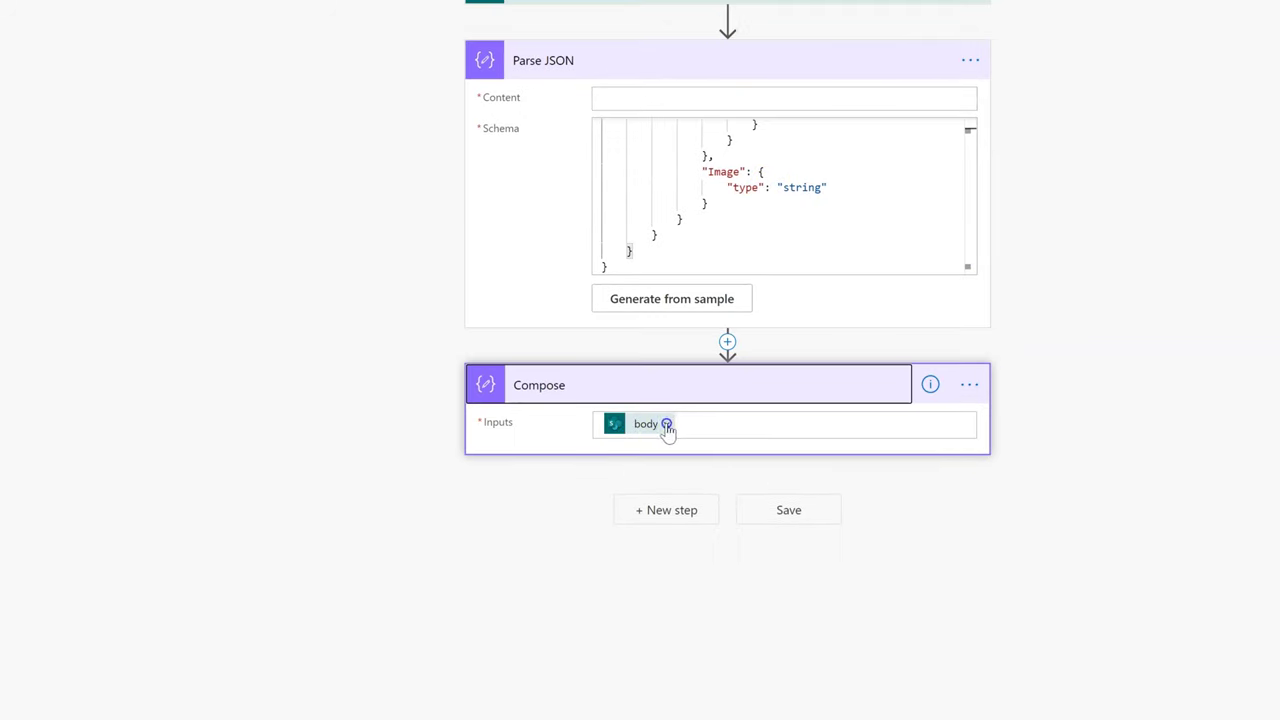
{"action": "left_click", "coordinate": [666, 424]}
{"action": "left_click", "coordinate": [1163, 512]}
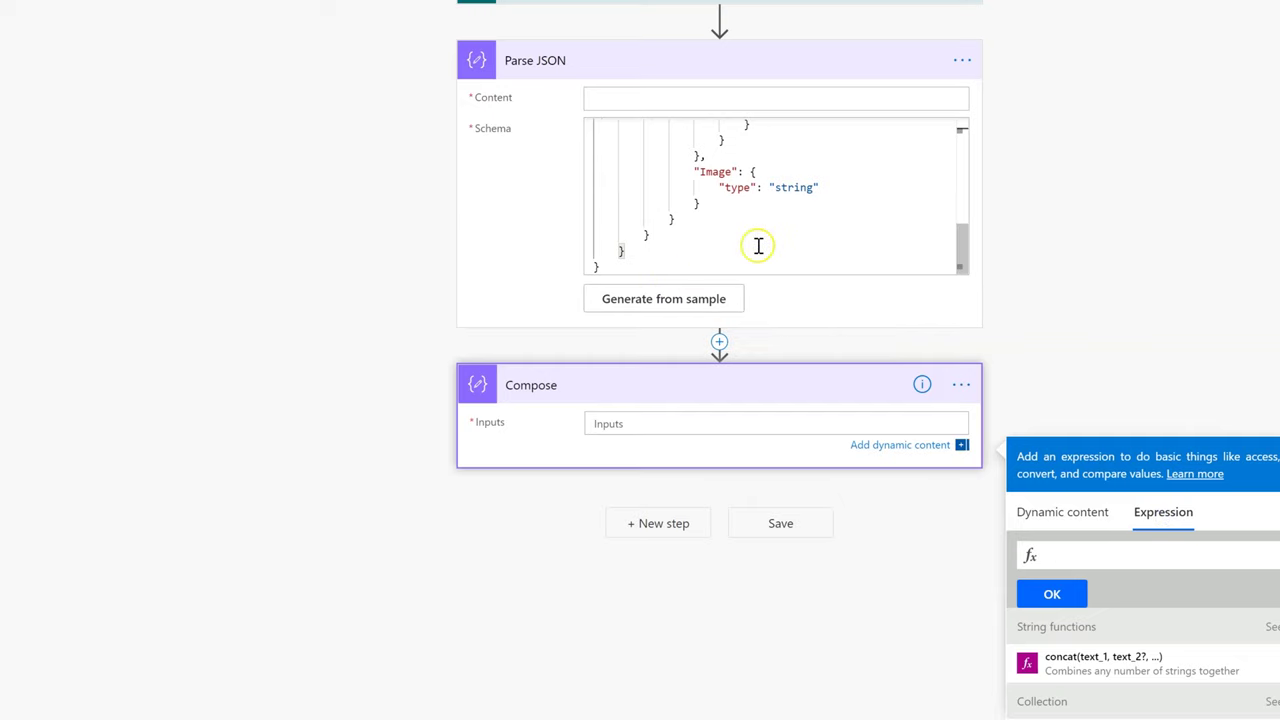
Paste the copied JSON into the Compose action's Inputs and delete everything above the Image entry to inspect its value
{"action": "left_click", "coordinate": [675, 417]}
{"action": "key", "text": "ctrl+v"}
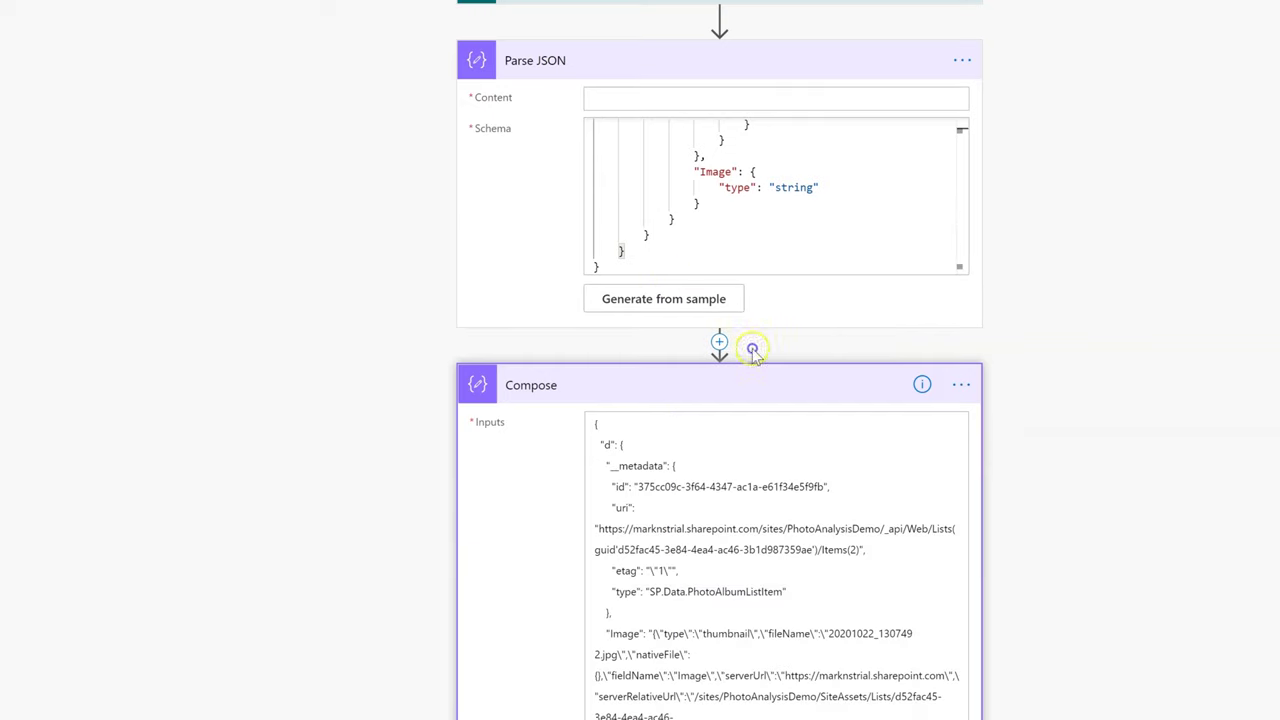
{"action": "scroll", "coordinate": [1207, 250], "scroll_direction": "down", "scroll_amount": 2}
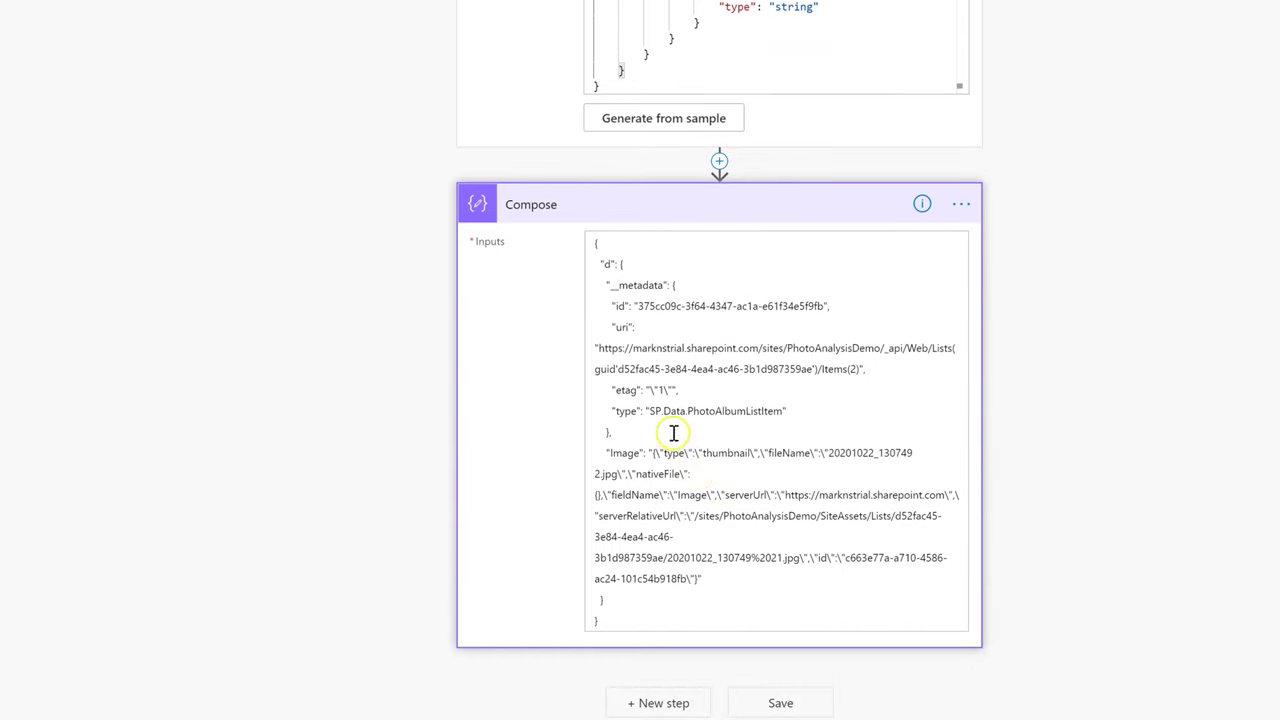
{"action": "left_click_drag", "start_coordinate": [647, 452], "coordinate": [546, 225]}
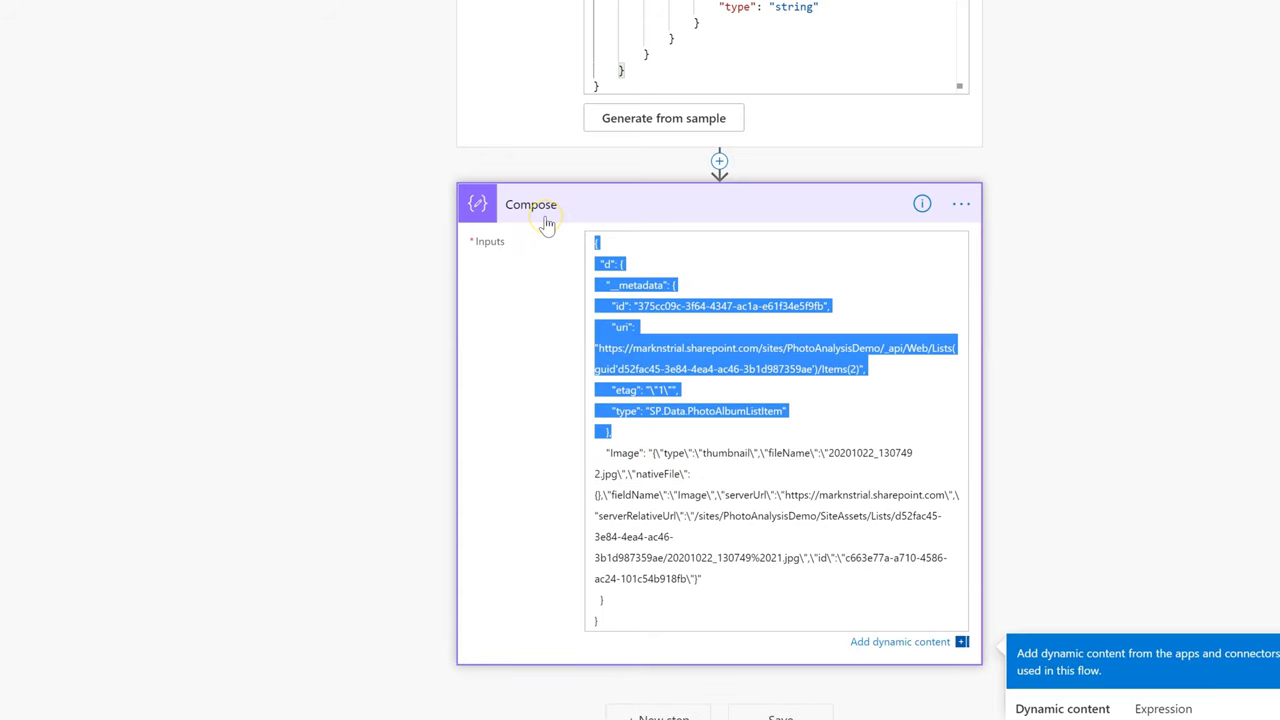
{"action": "key", "text": "BackSpace"}
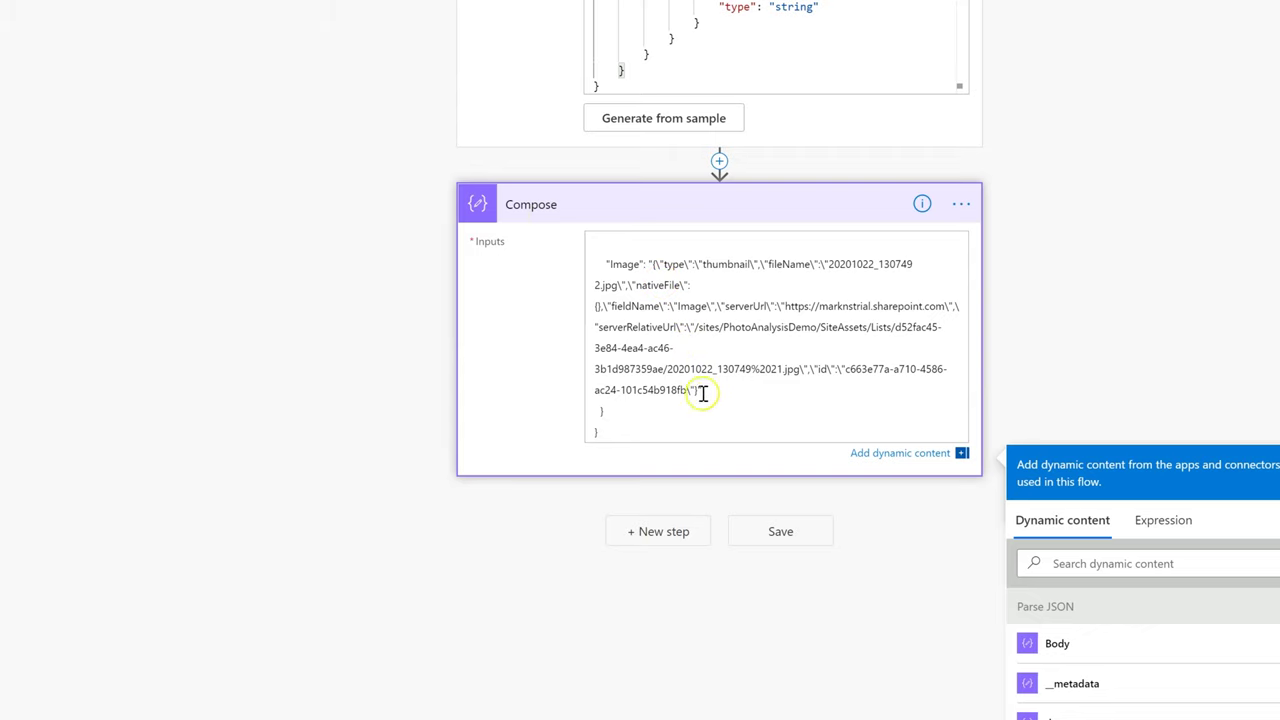
{"action": "left_click_drag", "start_coordinate": [648, 265], "coordinate": [743, 403]}
{"action": "left_click", "coordinate": [738, 403]}
{"action": "key", "text": "ctrl+a"}
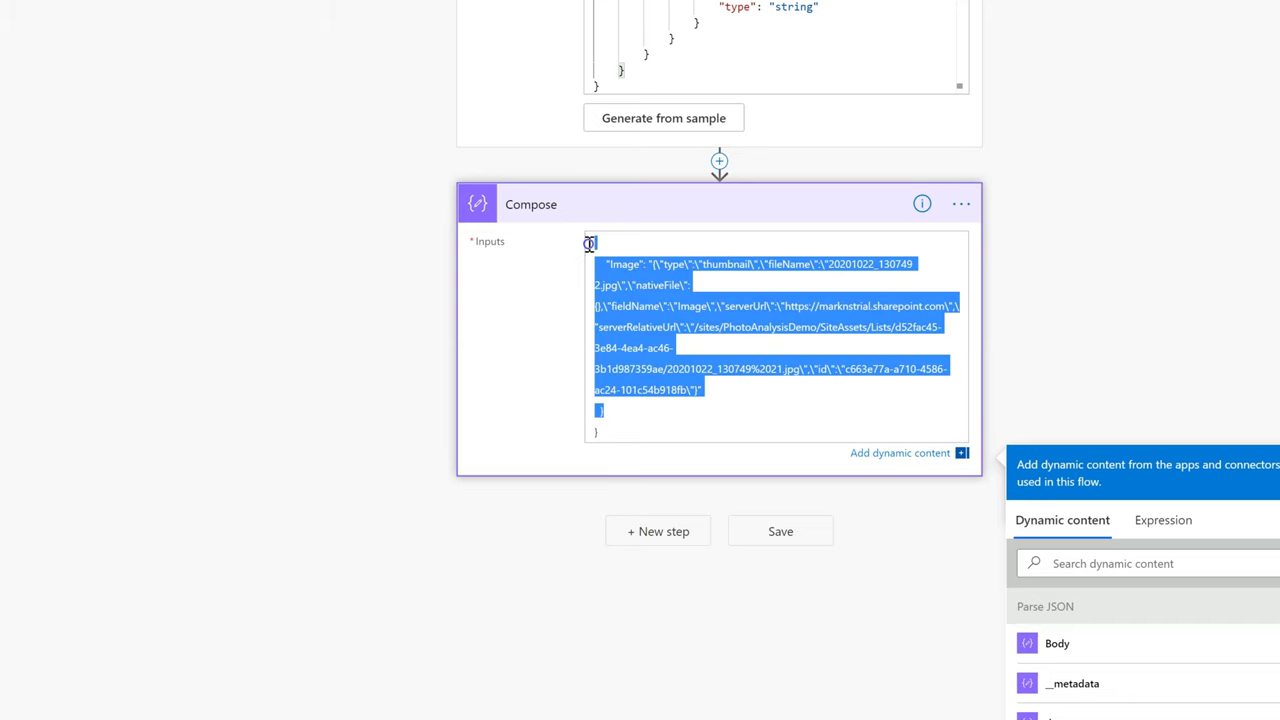
Examine the Image property's type in the Parse JSON schema
{"action": "left_click", "coordinate": [768, 8]}
{"action": "scroll", "coordinate": [770, 8], "scroll_direction": "up", "scroll_amount": 4}
{"action": "scroll", "coordinate": [779, 8], "scroll_direction": "down", "scroll_amount": 2}
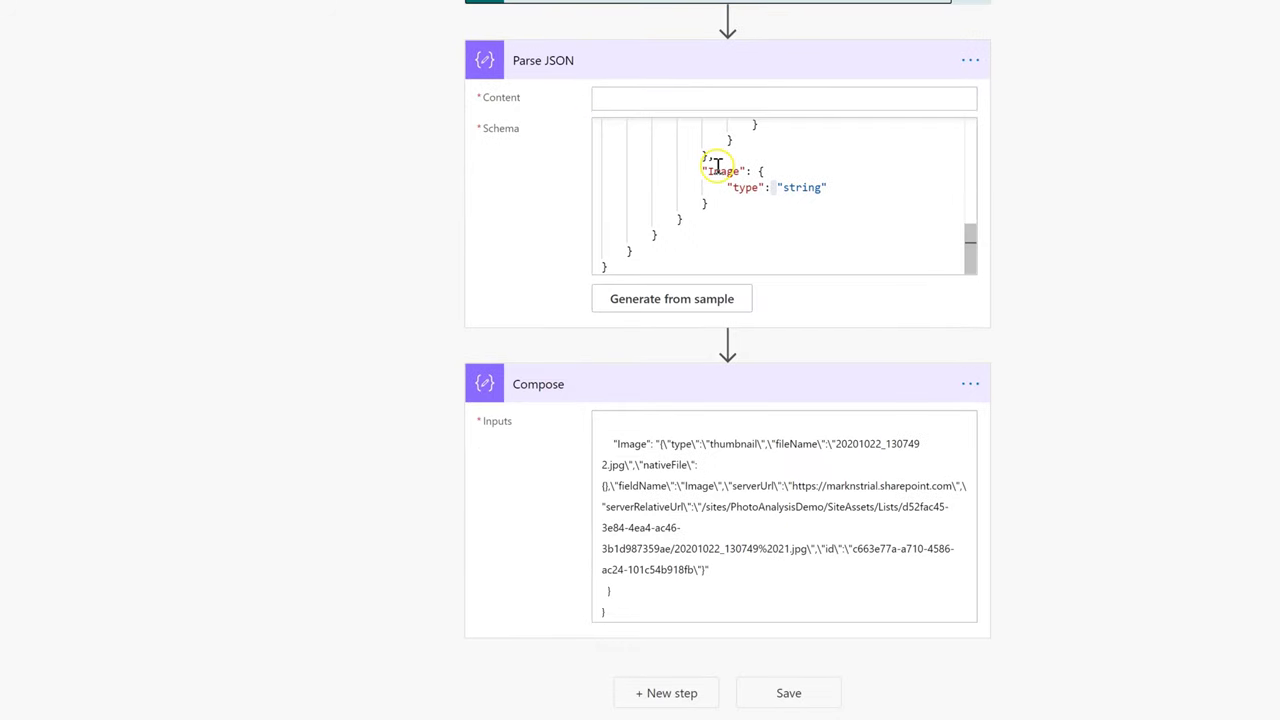
{"action": "double_click", "coordinate": [803, 187]}
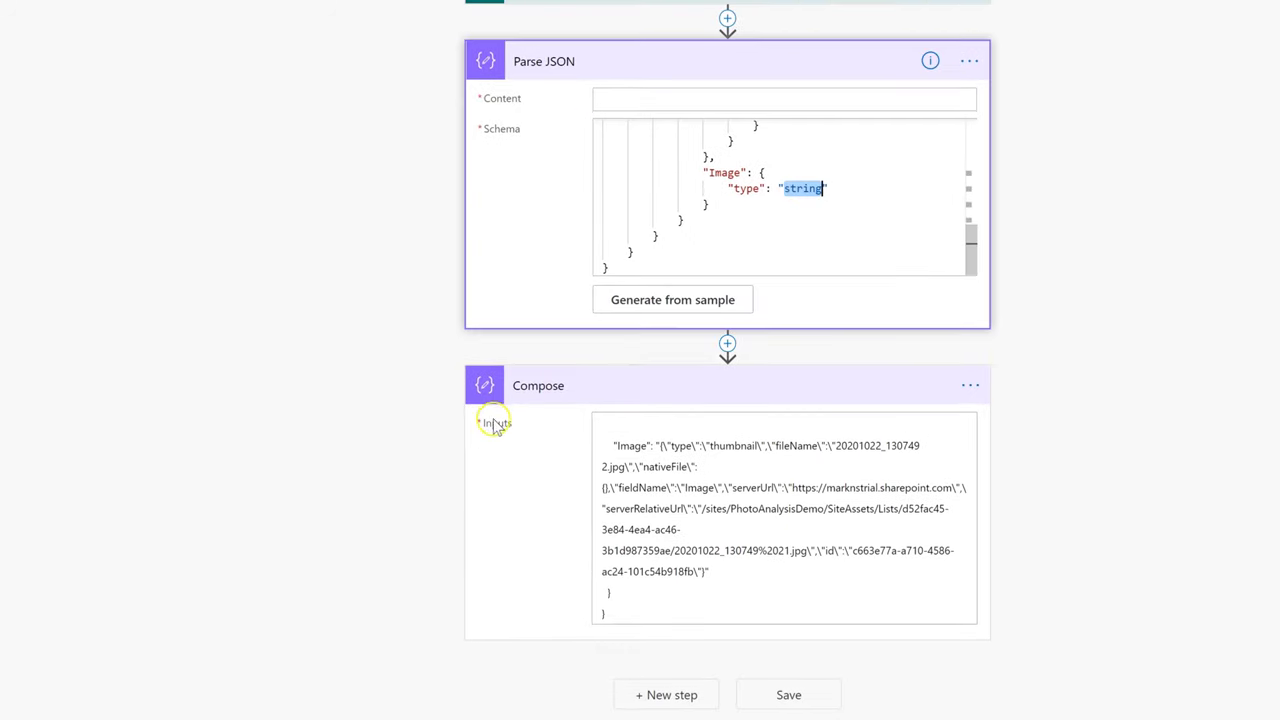
{"action": "left_click", "coordinate": [307, 387]}
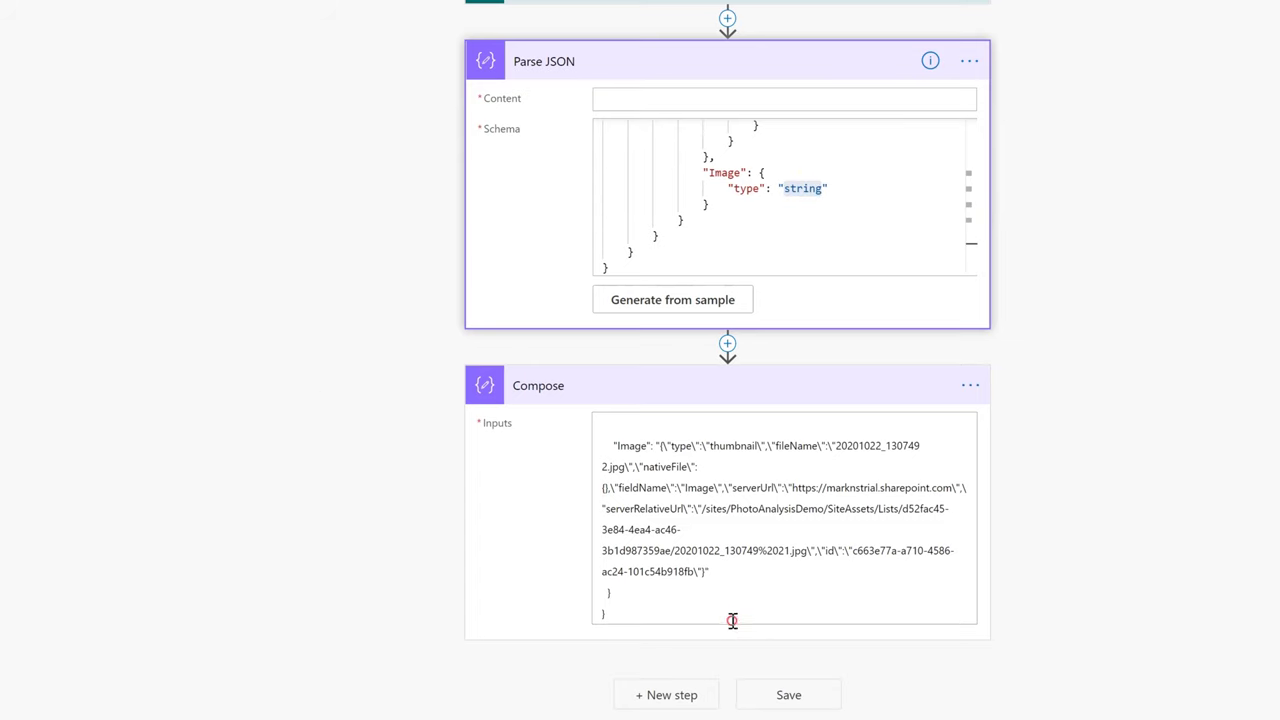
Clear the pasted JSON from the Compose Inputs and enter a json() expression that wraps the Image value from Parse JSON
{"action": "left_click_drag", "start_coordinate": [695, 596], "coordinate": [578, 430]}
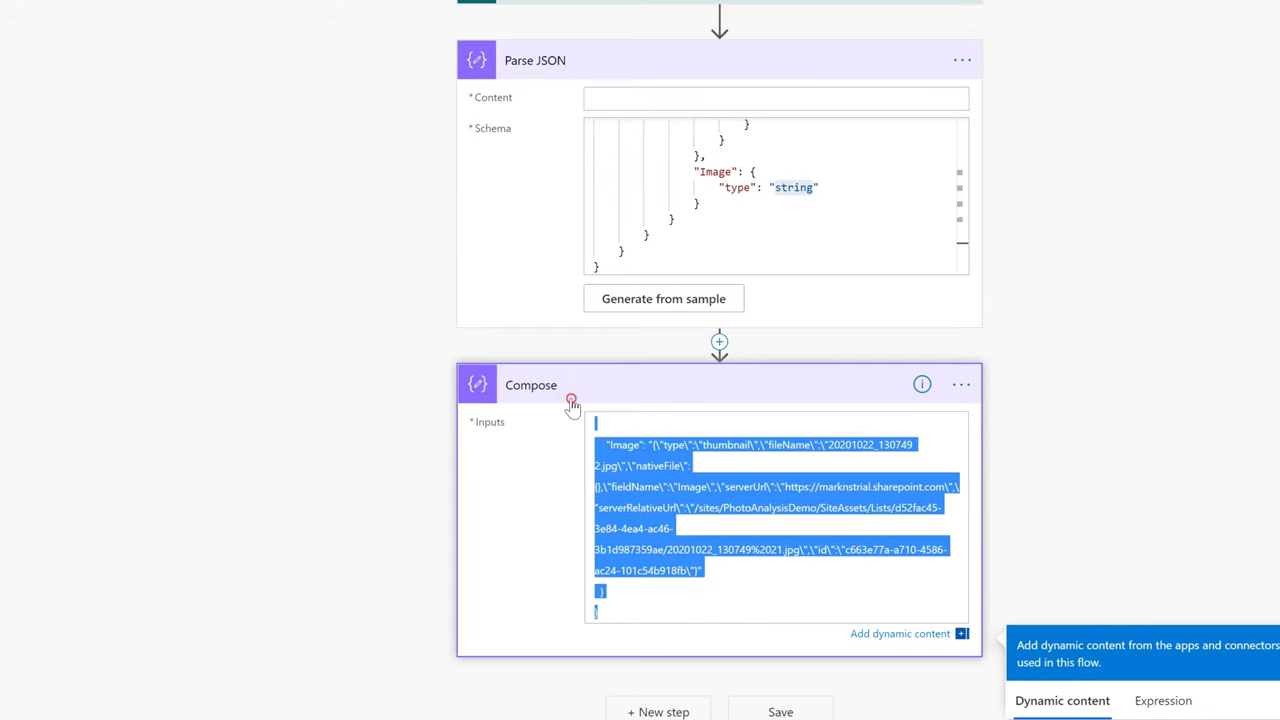
{"action": "key", "text": "Delete"}
{"action": "left_click", "coordinate": [1147, 510]}
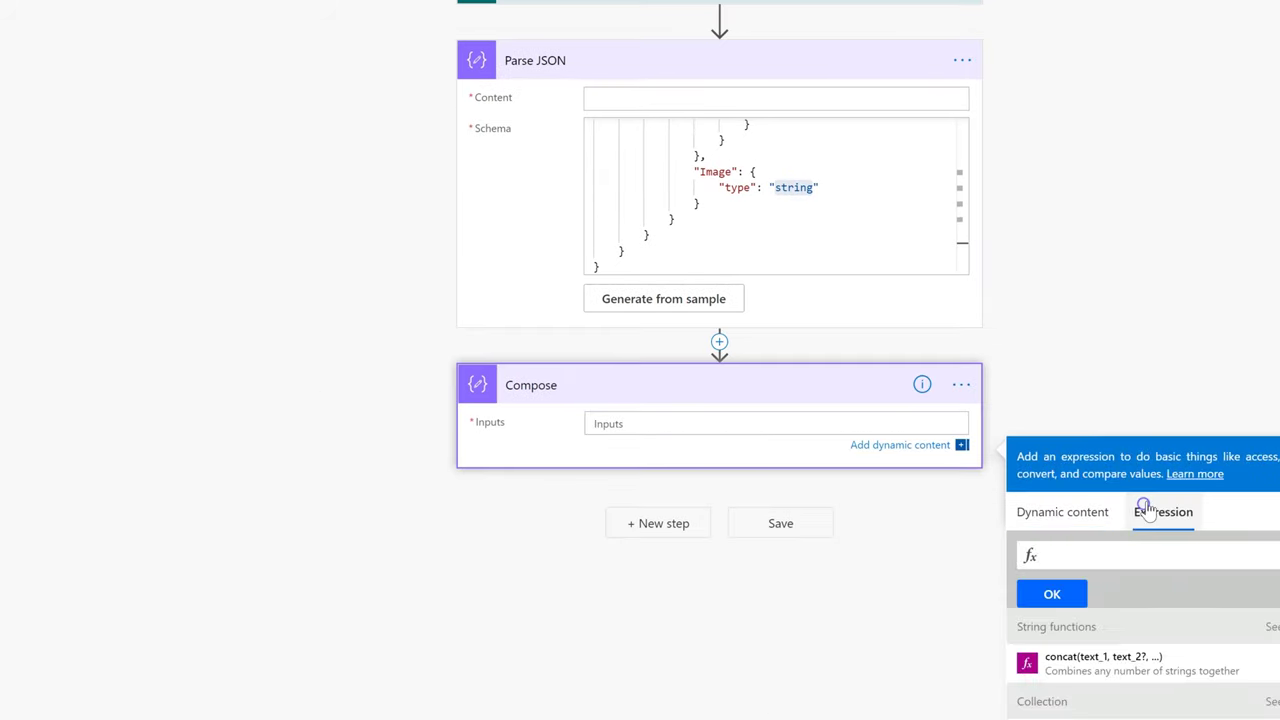
{"action": "type", "text": "json)("}
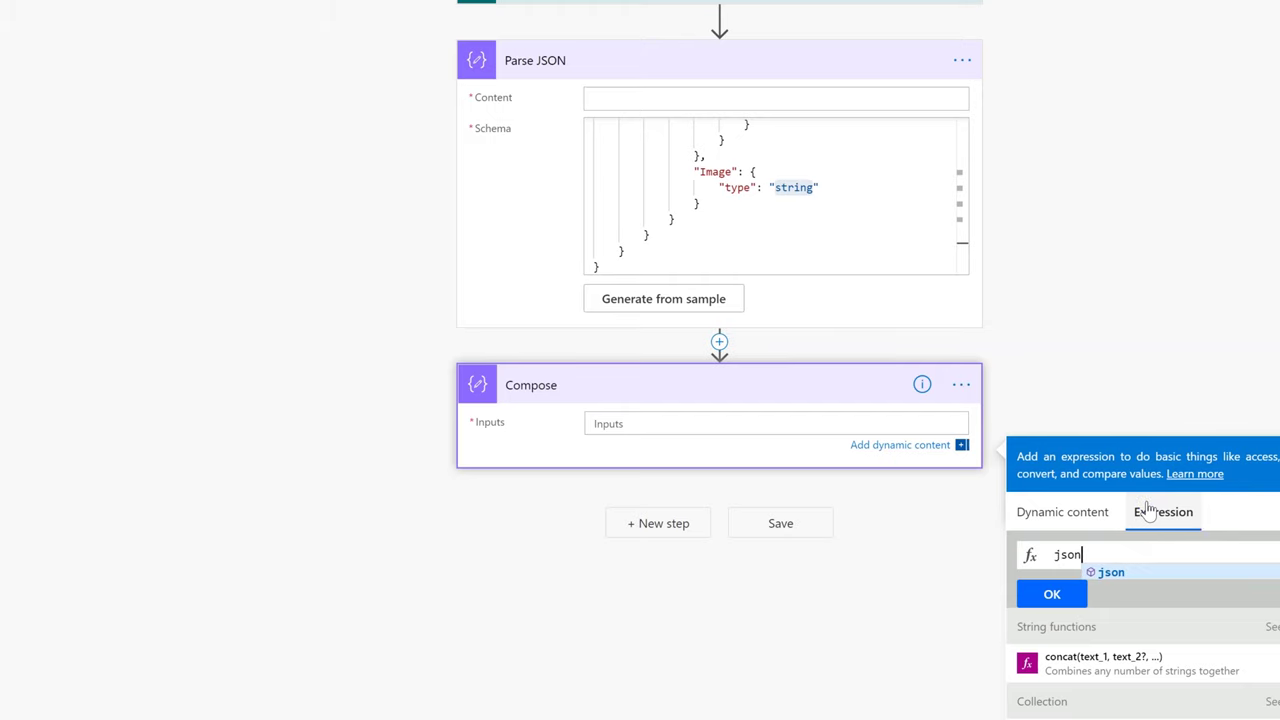
{"action": "key", "text": "BackSpace"}
{"action": "type", "text": "("}
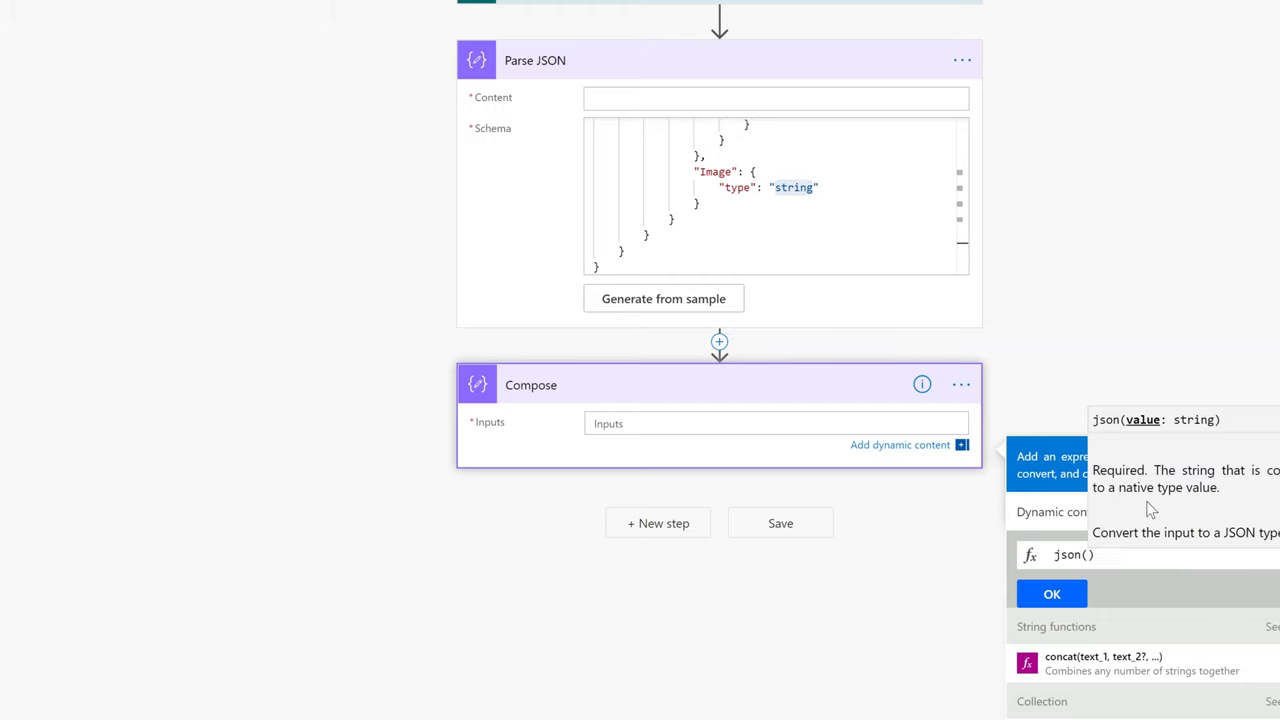
{"action": "left_click", "coordinate": [1050, 512]}
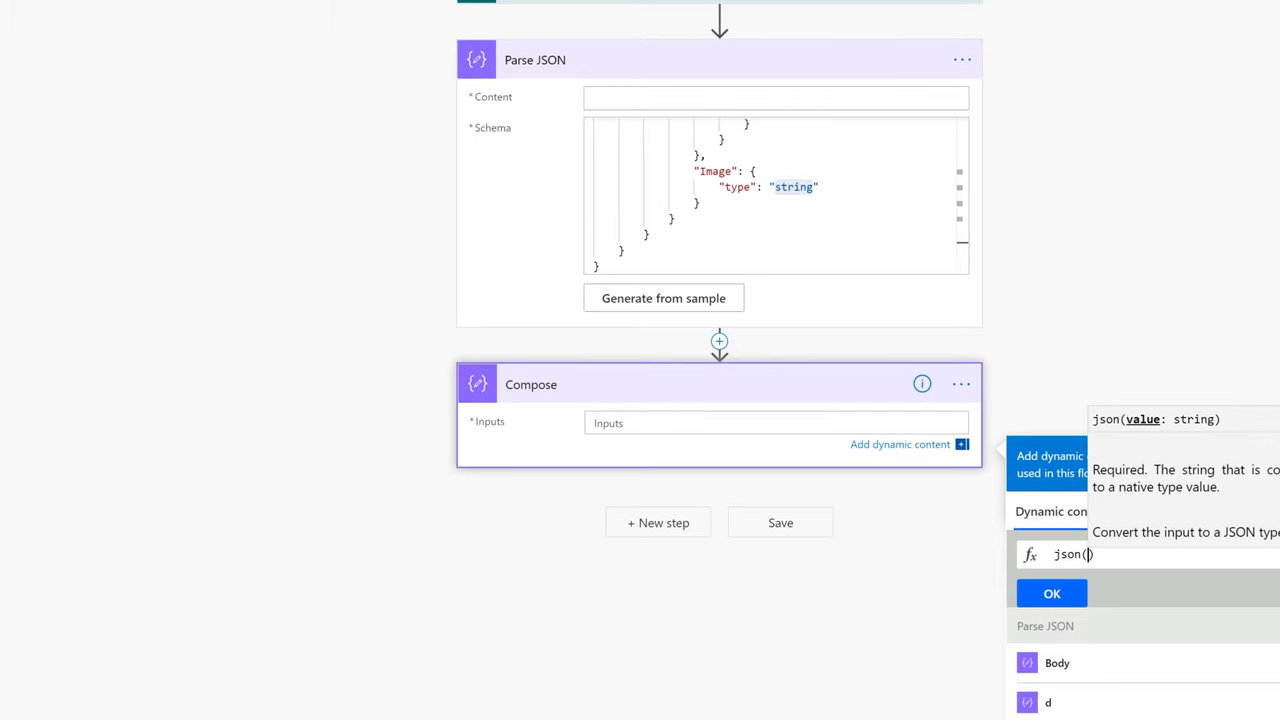
{"action": "scroll", "coordinate": [1134, 700], "scroll_direction": "down", "scroll_amount": 2}
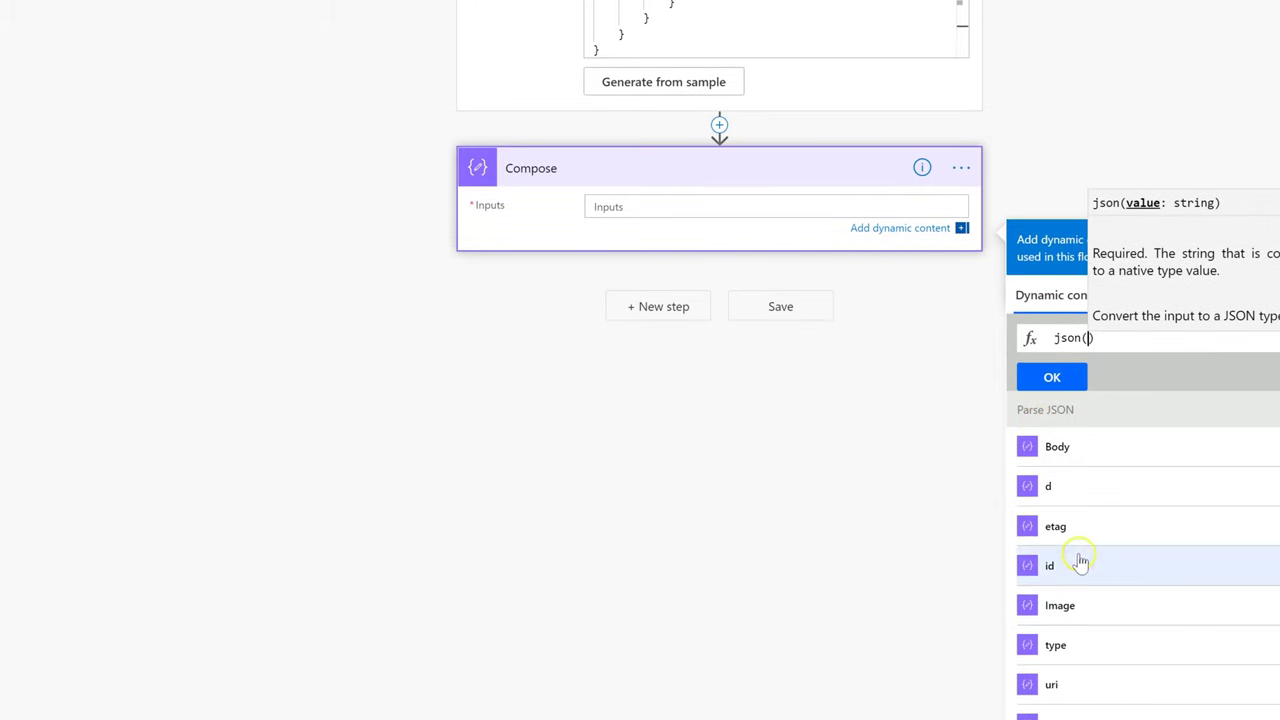
{"action": "left_click", "coordinate": [1072, 607]}
{"action": "left_click", "coordinate": [1040, 377]}
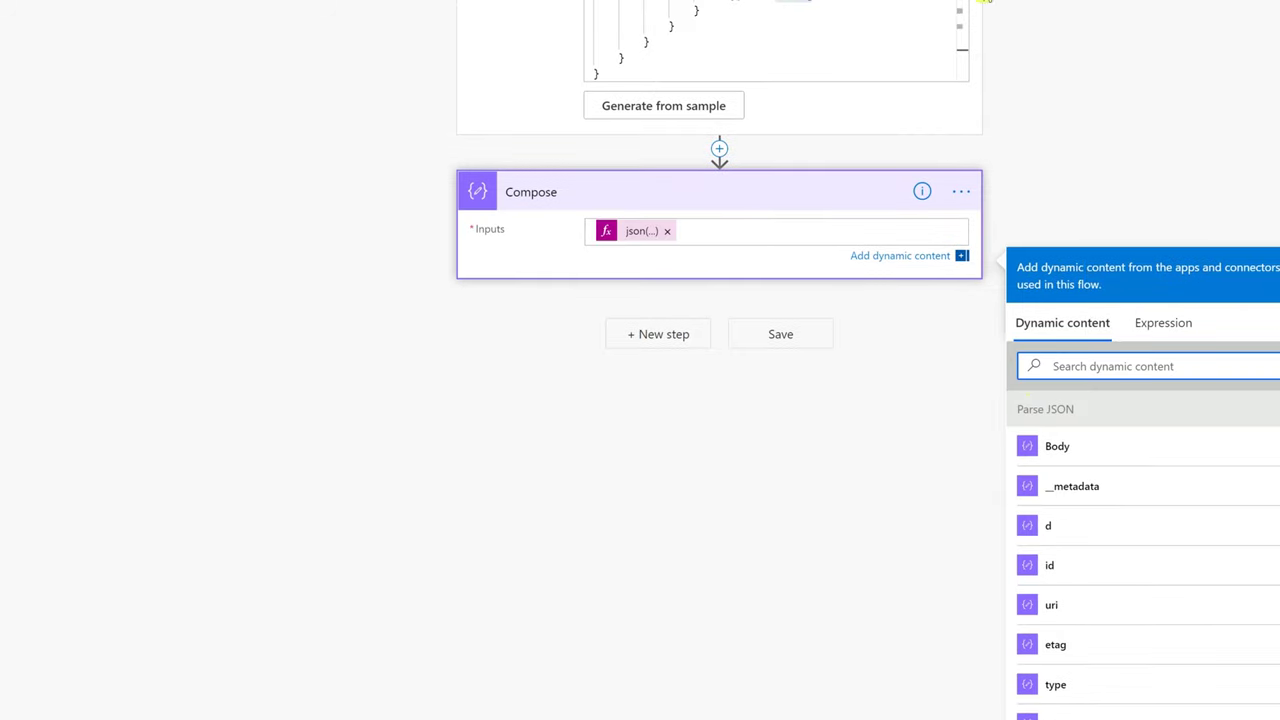
{"action": "scroll", "coordinate": [700, 230], "scroll_direction": "up", "scroll_amount": 3}
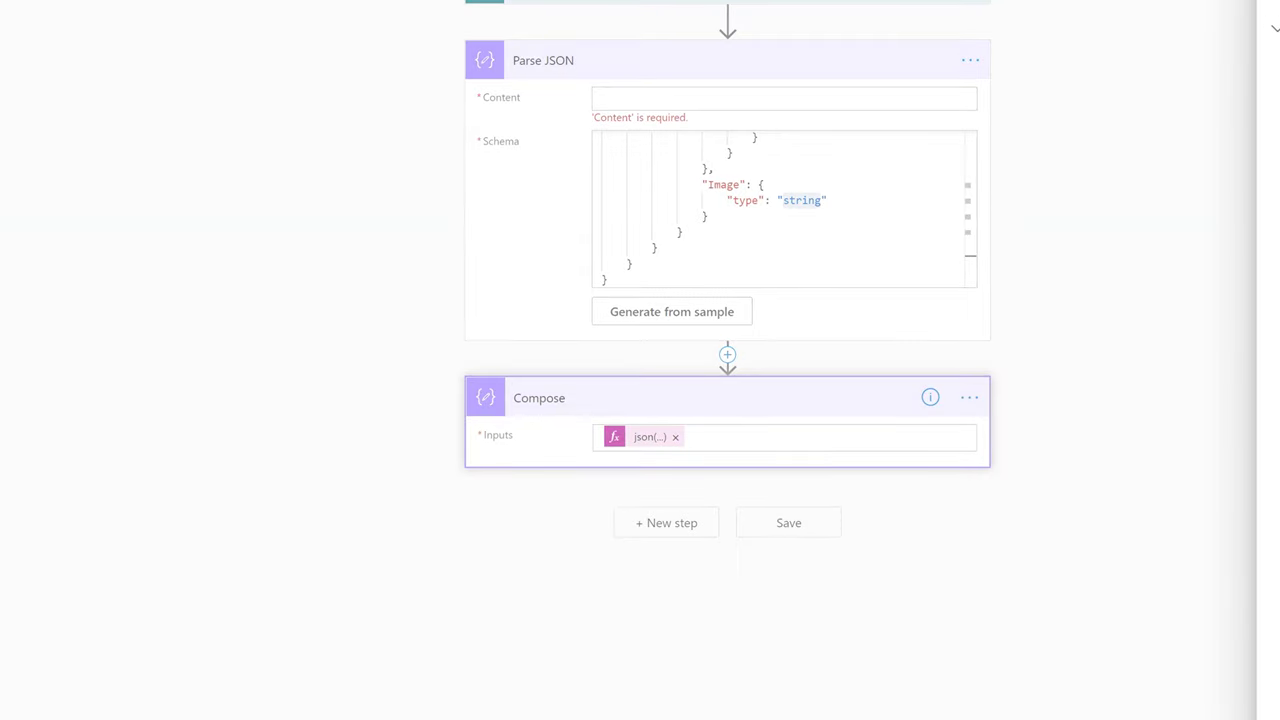
Set the Parse JSON action's Content to the body returned by the SharePoint HTTP request
{"action": "left_click", "coordinate": [755, 101]}
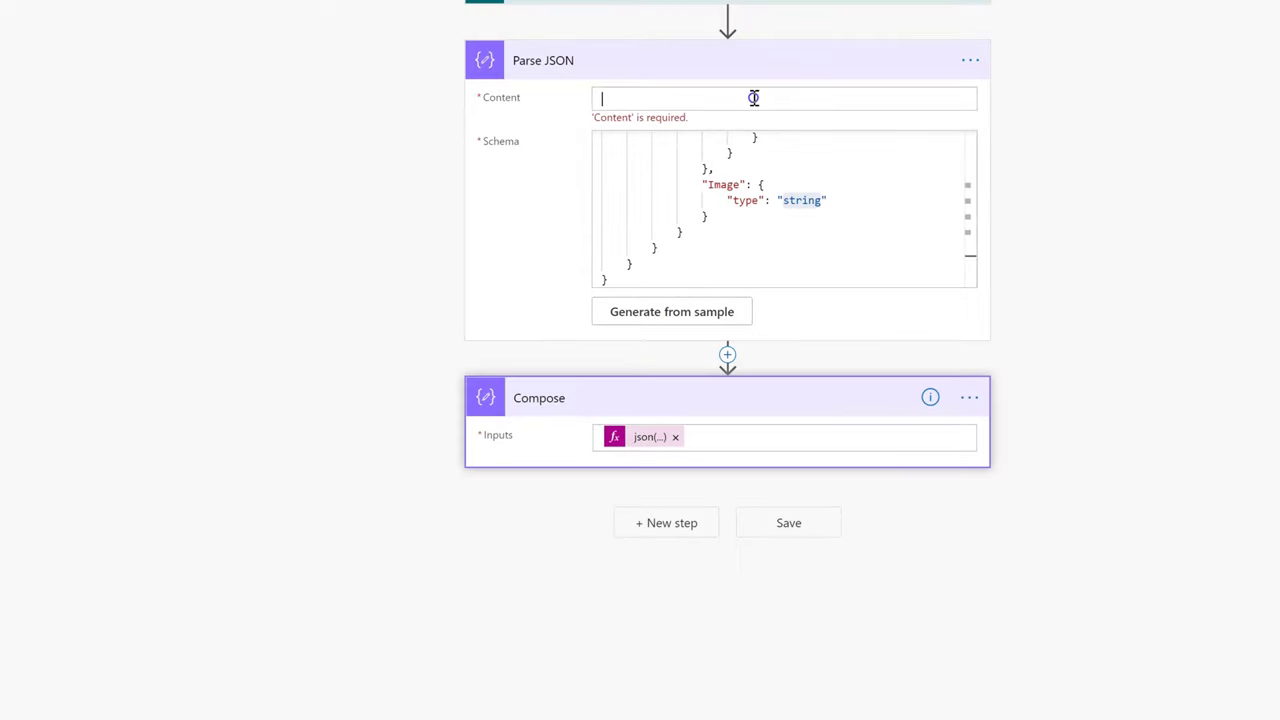
{"action": "left_click", "coordinate": [1045, 325]}
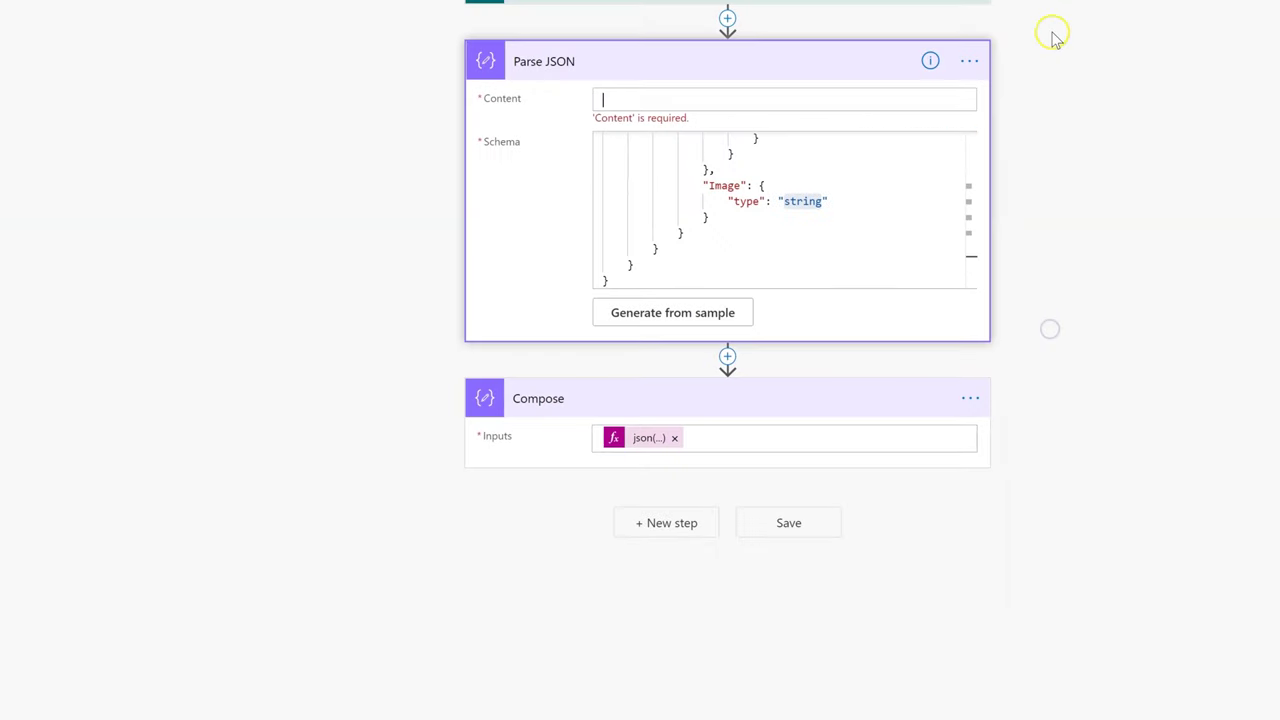
Add an accept header with the value application/json;odata=nometadata to the SharePoint HTTP request
{"action": "scroll", "coordinate": [1051, 37], "scroll_direction": "up", "scroll_amount": 3}
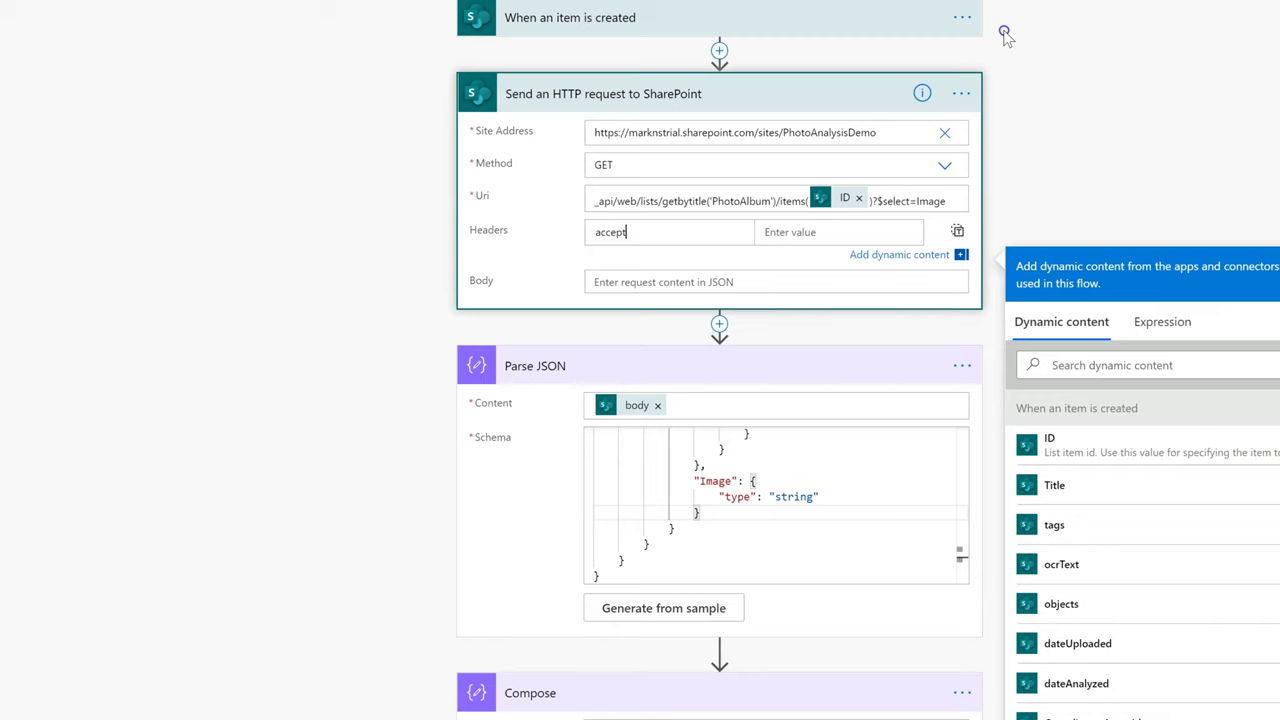
{"action": "type", "text": "accept"}
{"action": "key", "text": "Tab"}
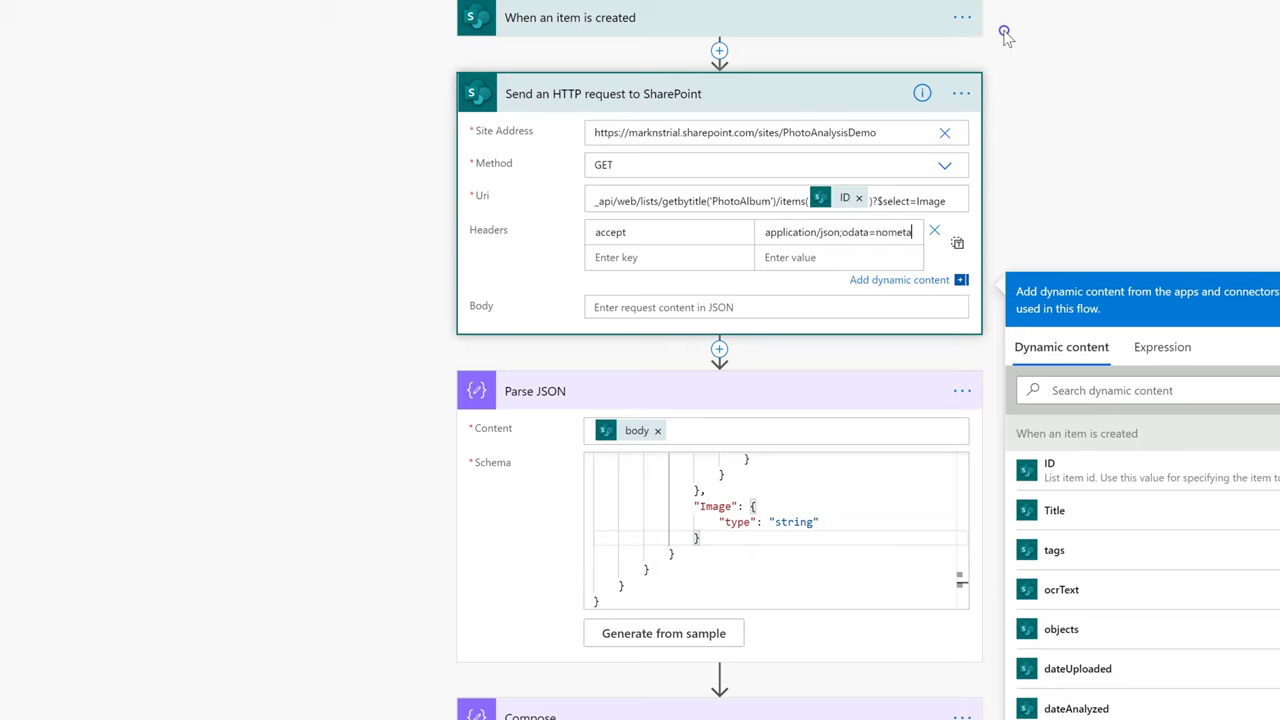
{"action": "type", "text": "data"}
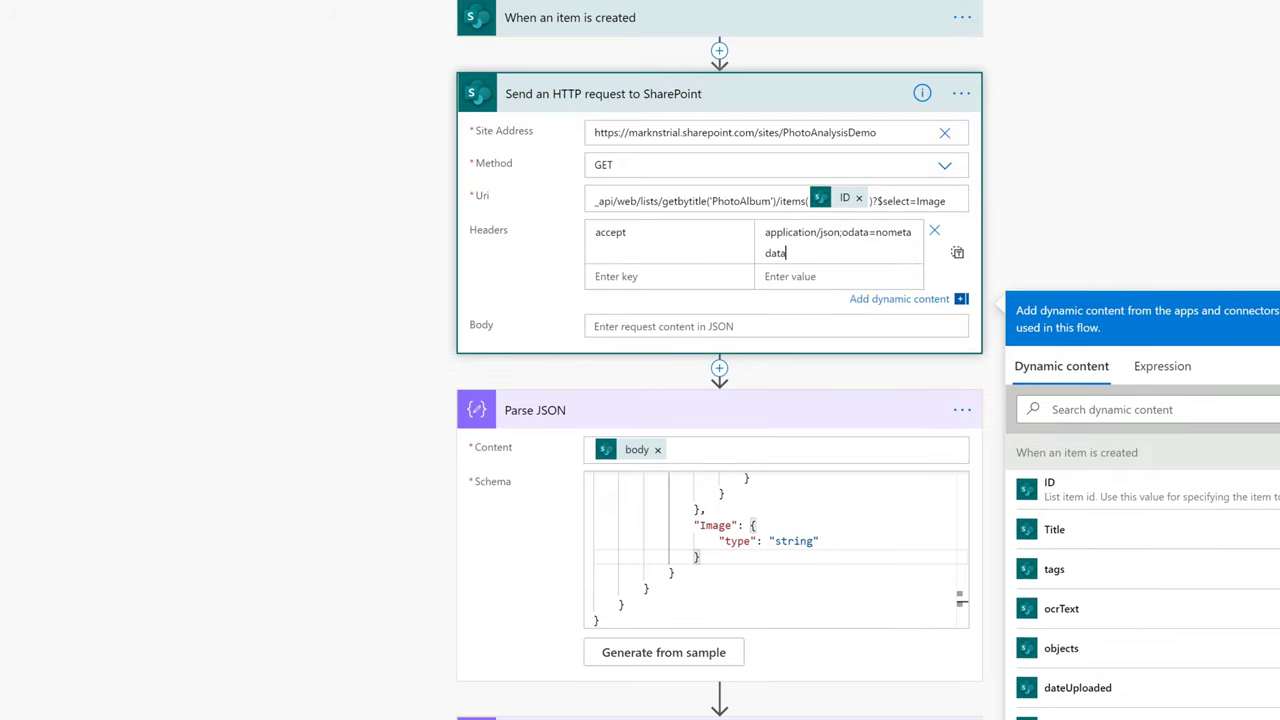
{"action": "key", "text": "ctrl+s"}
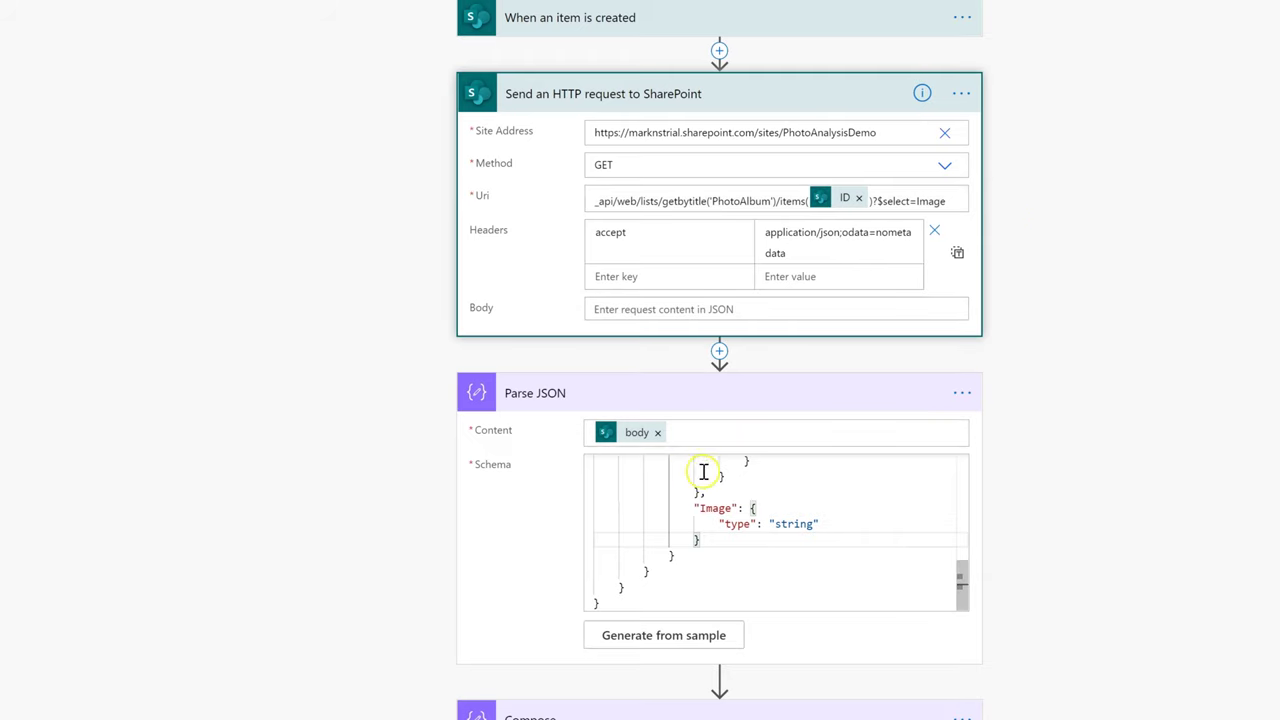
Replace the Parse JSON schema with one generated from the sample payload, trimmed to a single object holding only the Image property
{"action": "left_click", "coordinate": [705, 601]}
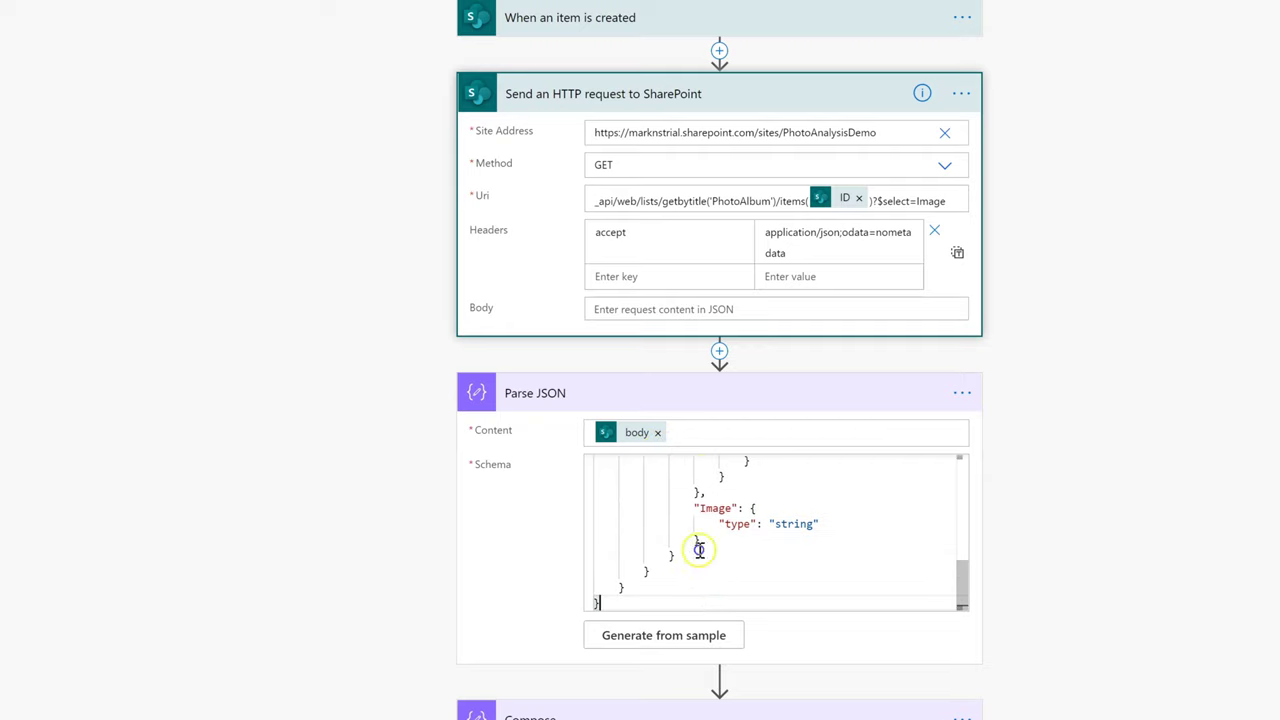
{"action": "key", "text": "ctrl+shift+Home"}
{"action": "key", "text": "Delete"}
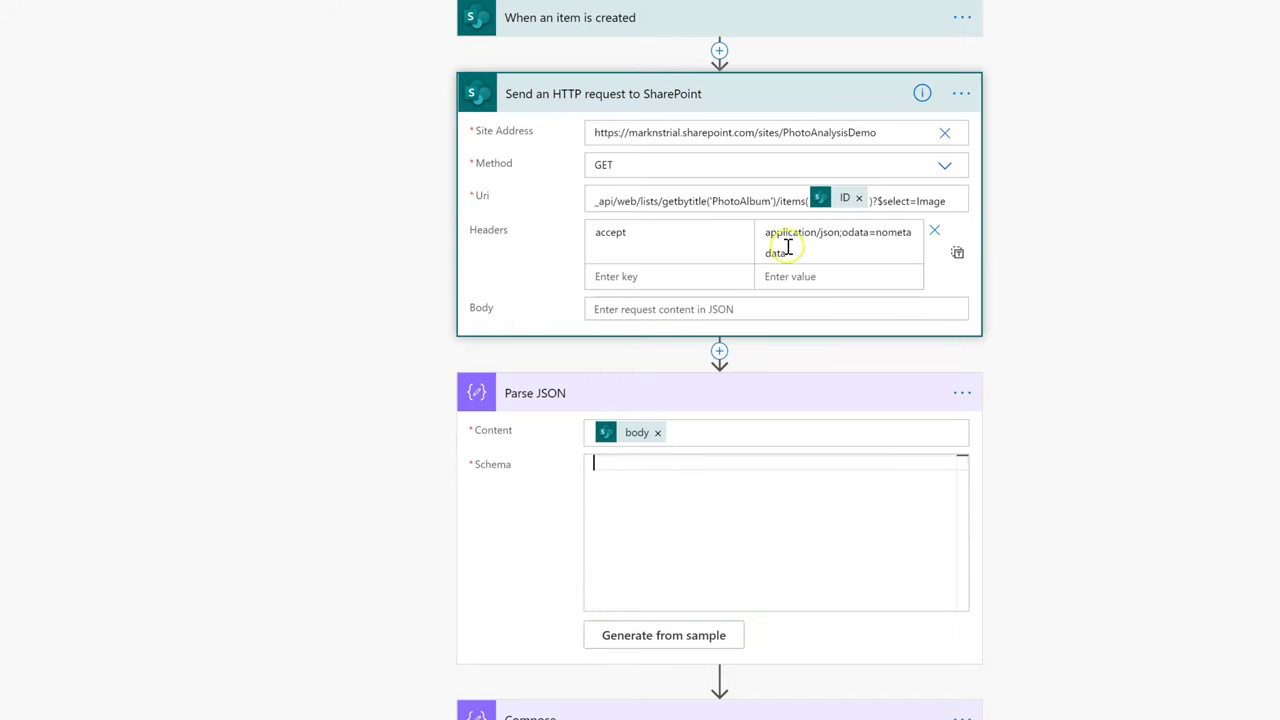
{"action": "left_click", "coordinate": [699, 633]}
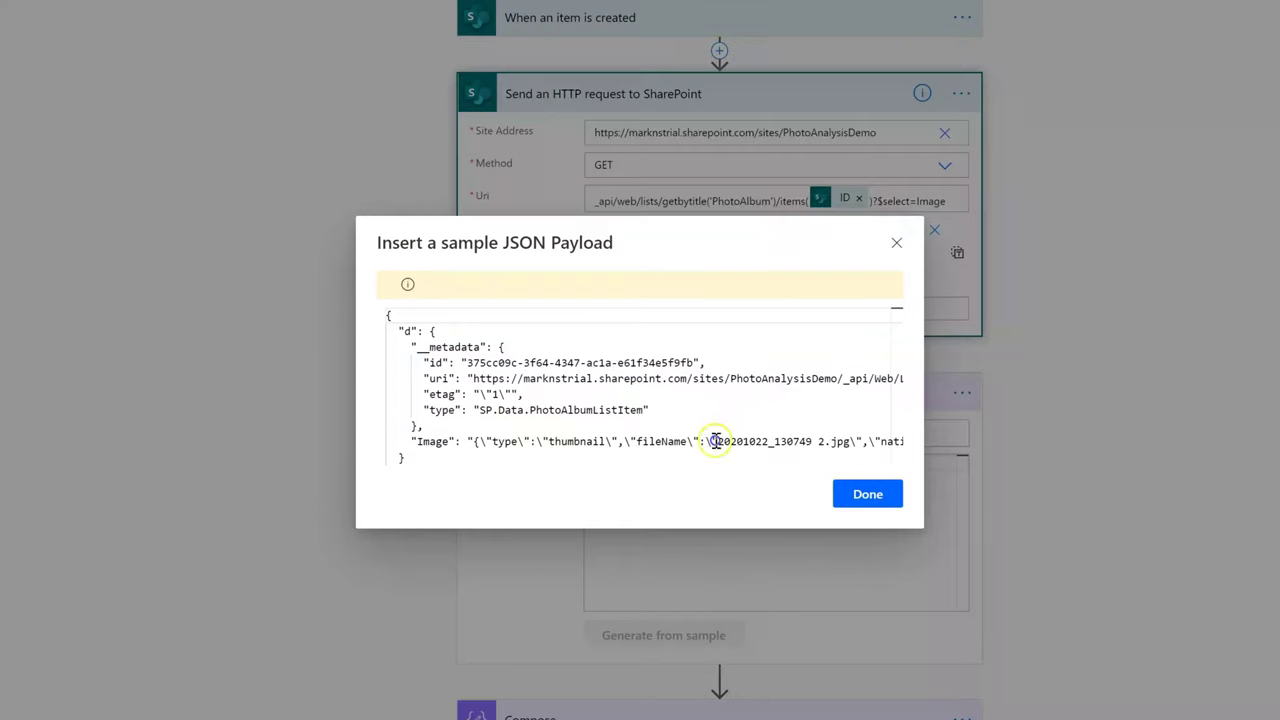
{"action": "left_click_drag", "start_coordinate": [430, 428], "coordinate": [385, 288]}
{"action": "key", "text": "BackSpace"}
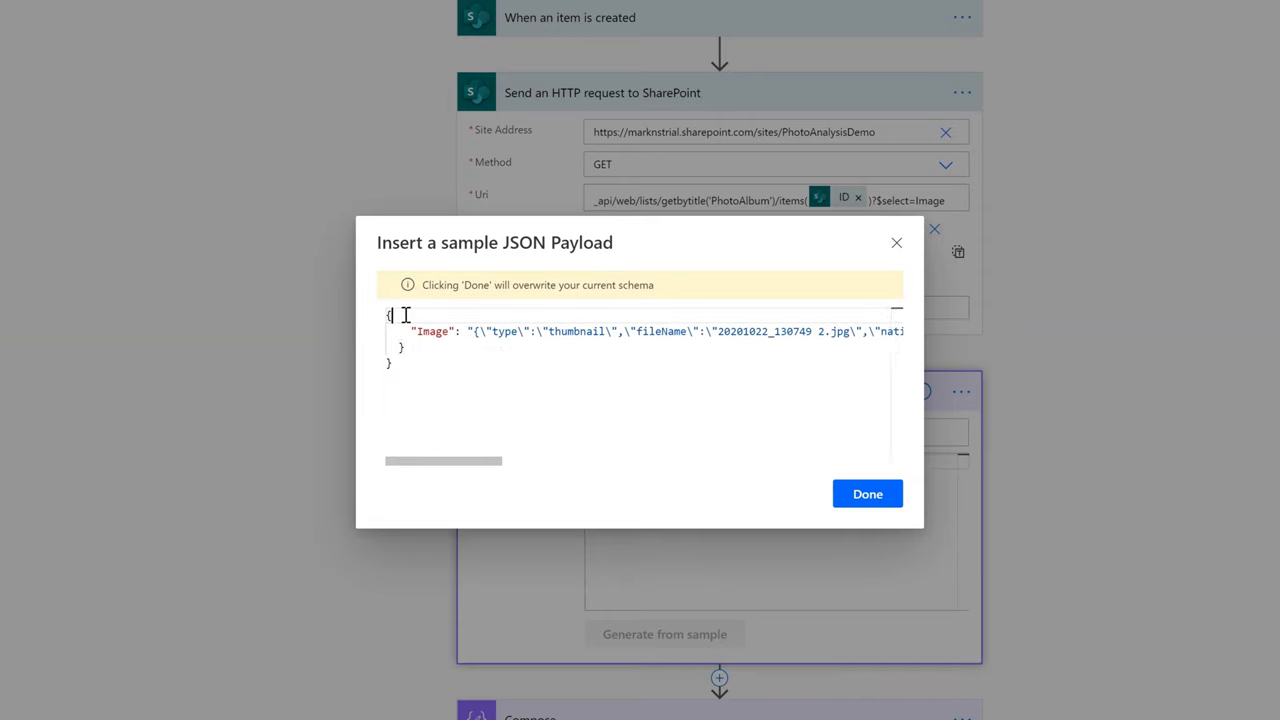
{"action": "key", "text": "Down"}
{"action": "key", "text": "Down"}
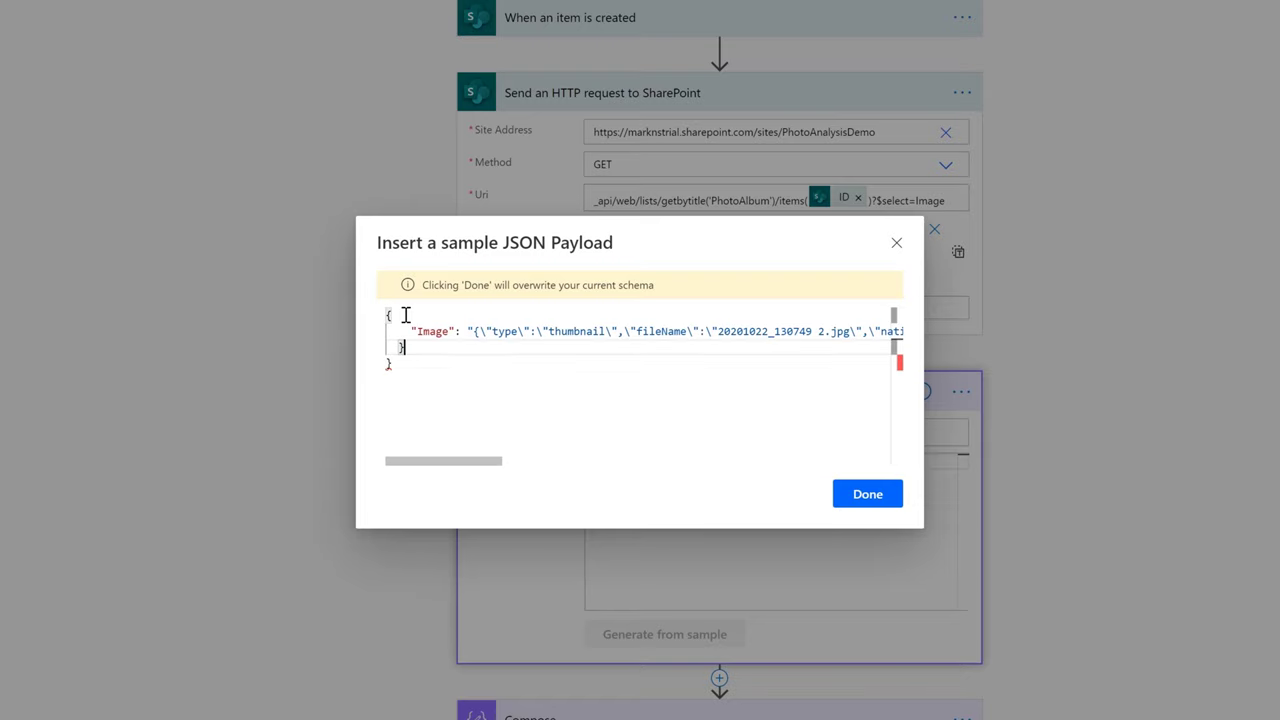
{"action": "key", "text": "BackSpace"}
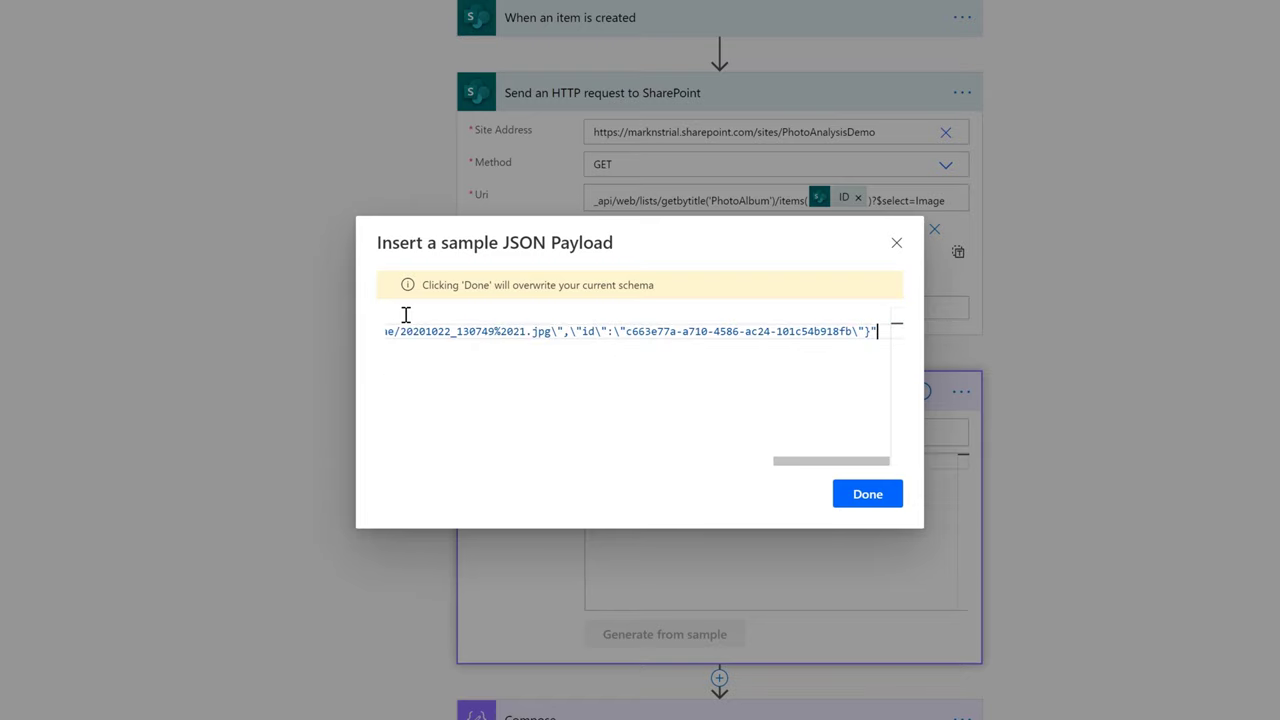
{"action": "key", "text": "Down"}
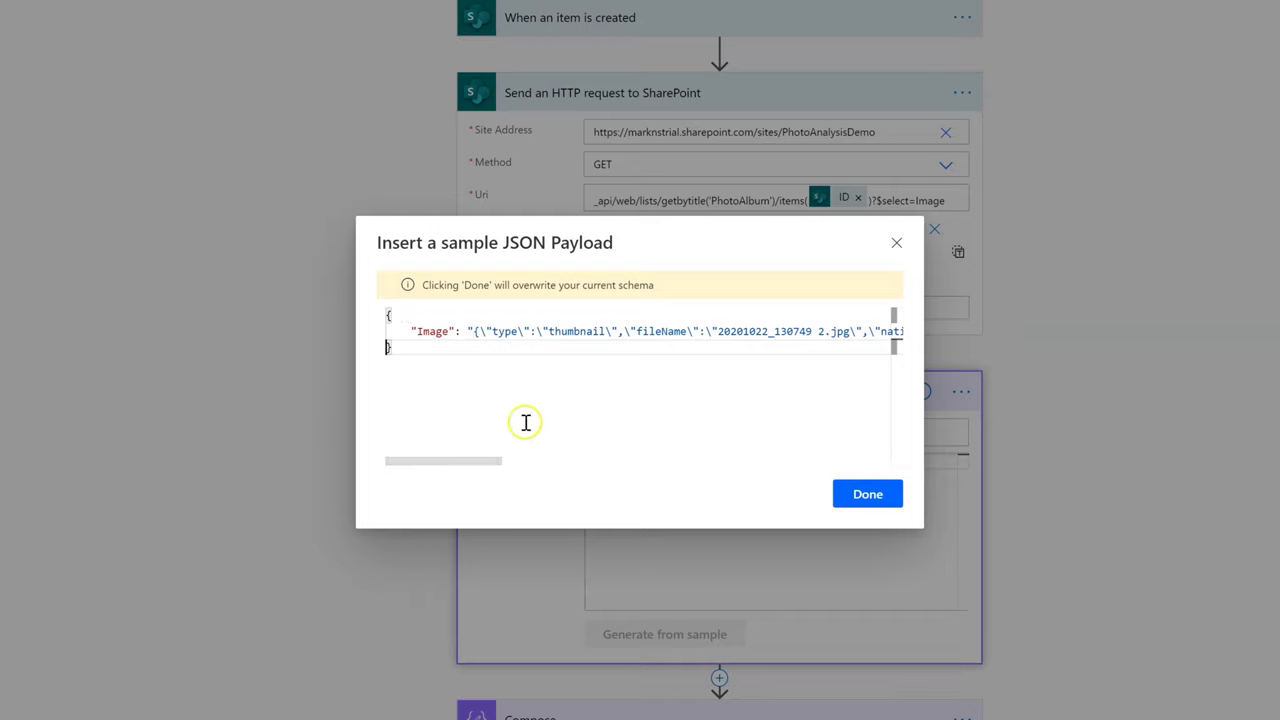
{"action": "left_click", "coordinate": [875, 487]}
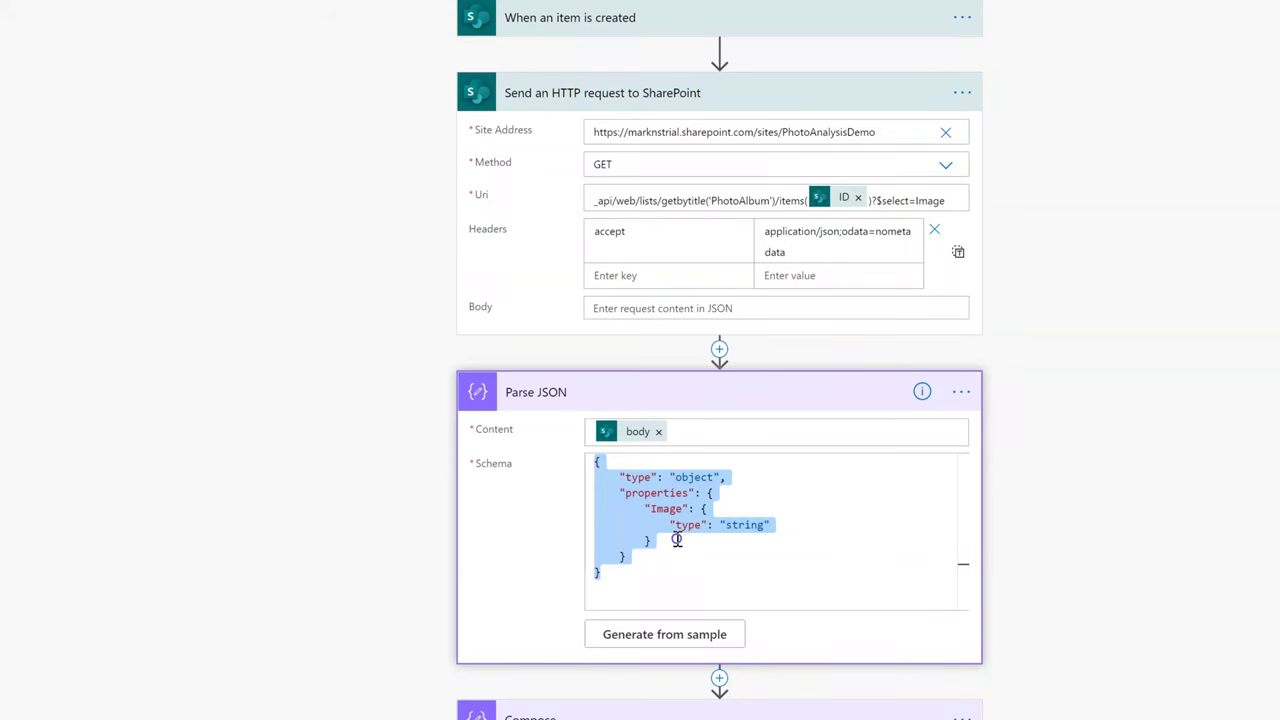
Change the Compose expression to json(body('Parse_JSON')?['Image']) using the Image value from Parse JSON
{"action": "scroll", "coordinate": [773, 648], "scroll_direction": "down", "scroll_amount": 1}
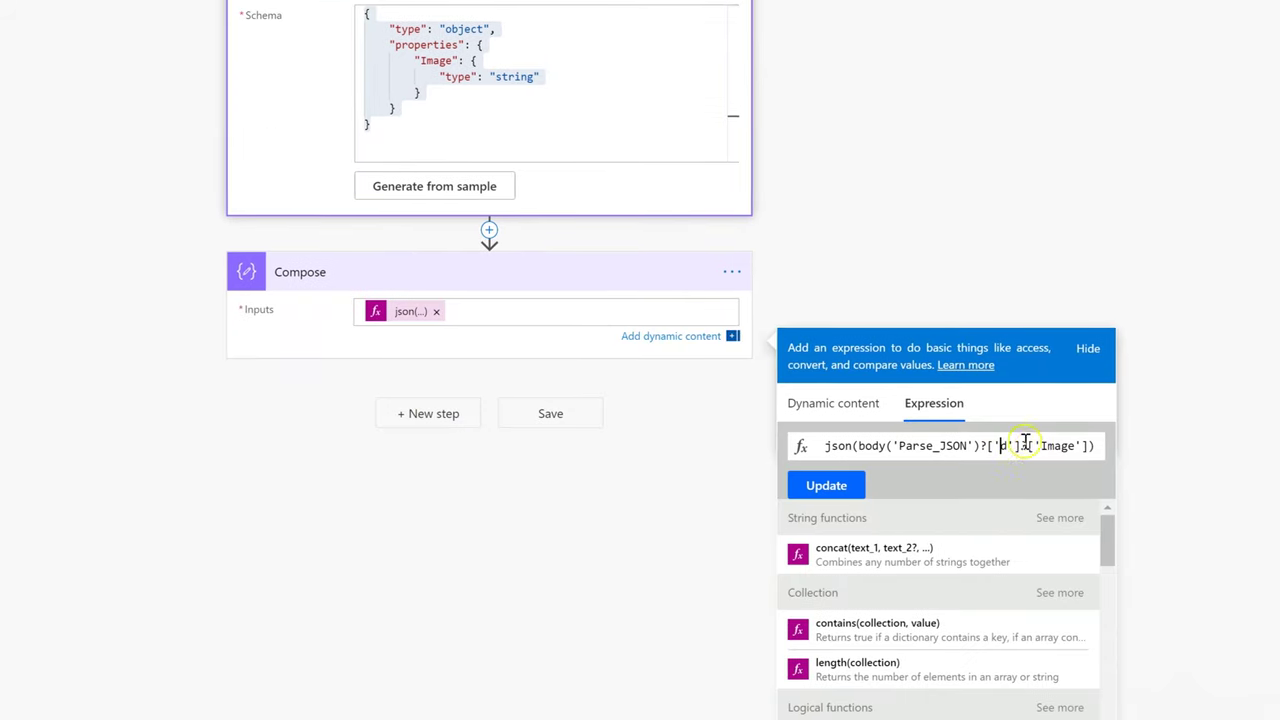
{"action": "type", "text": "d"}
{"action": "left_click_drag", "start_coordinate": [855, 446], "coordinate": [1075, 446]}
{"action": "key", "text": "BackSpace"}
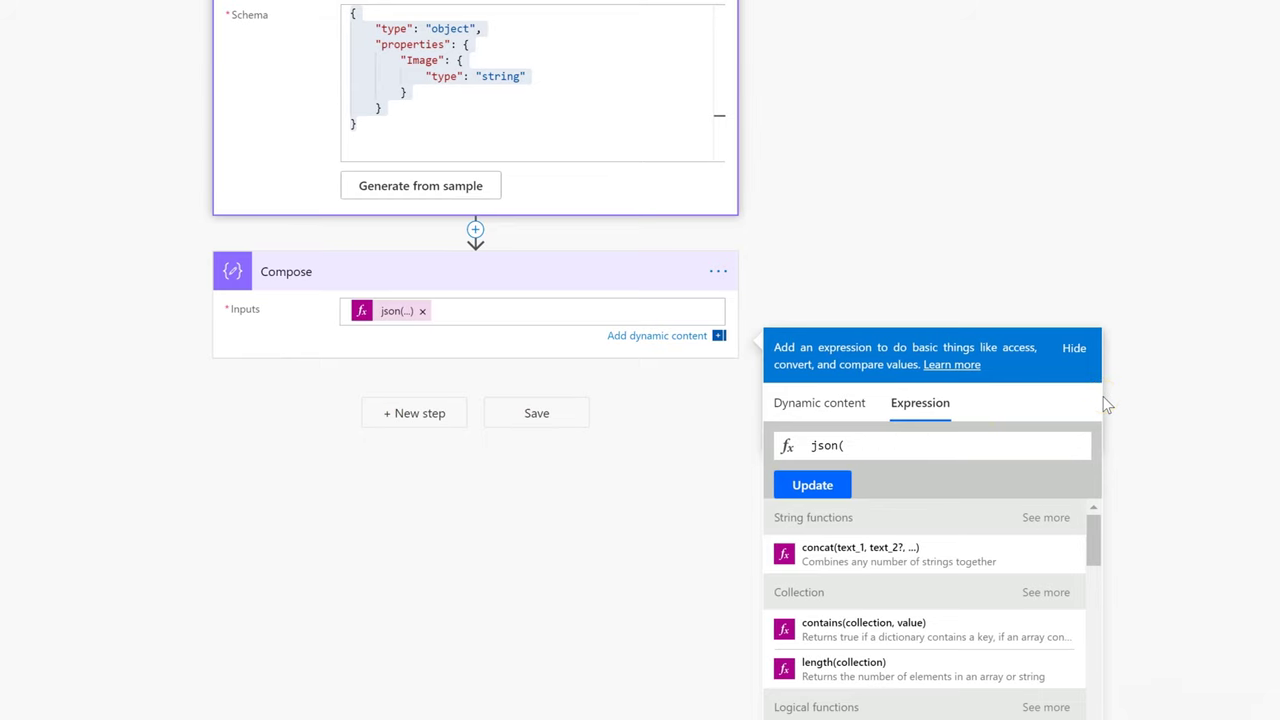
{"action": "left_click", "coordinate": [840, 403]}
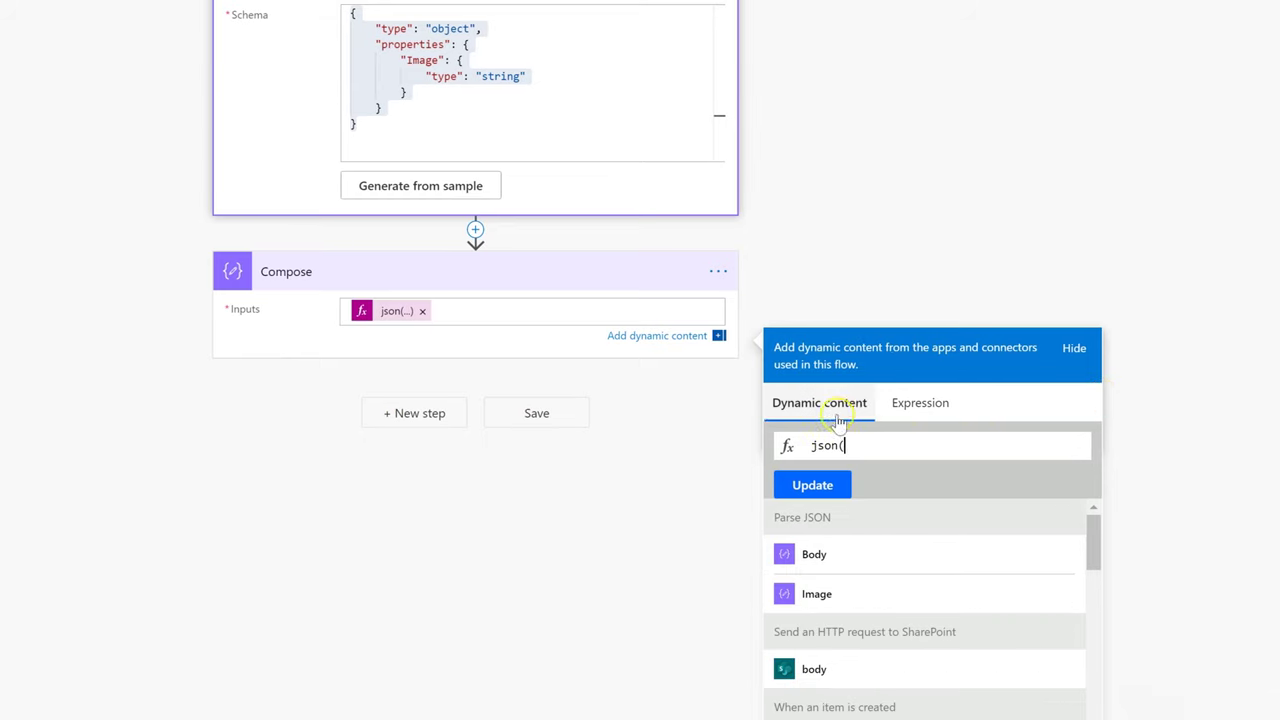
{"action": "left_click", "coordinate": [865, 596]}
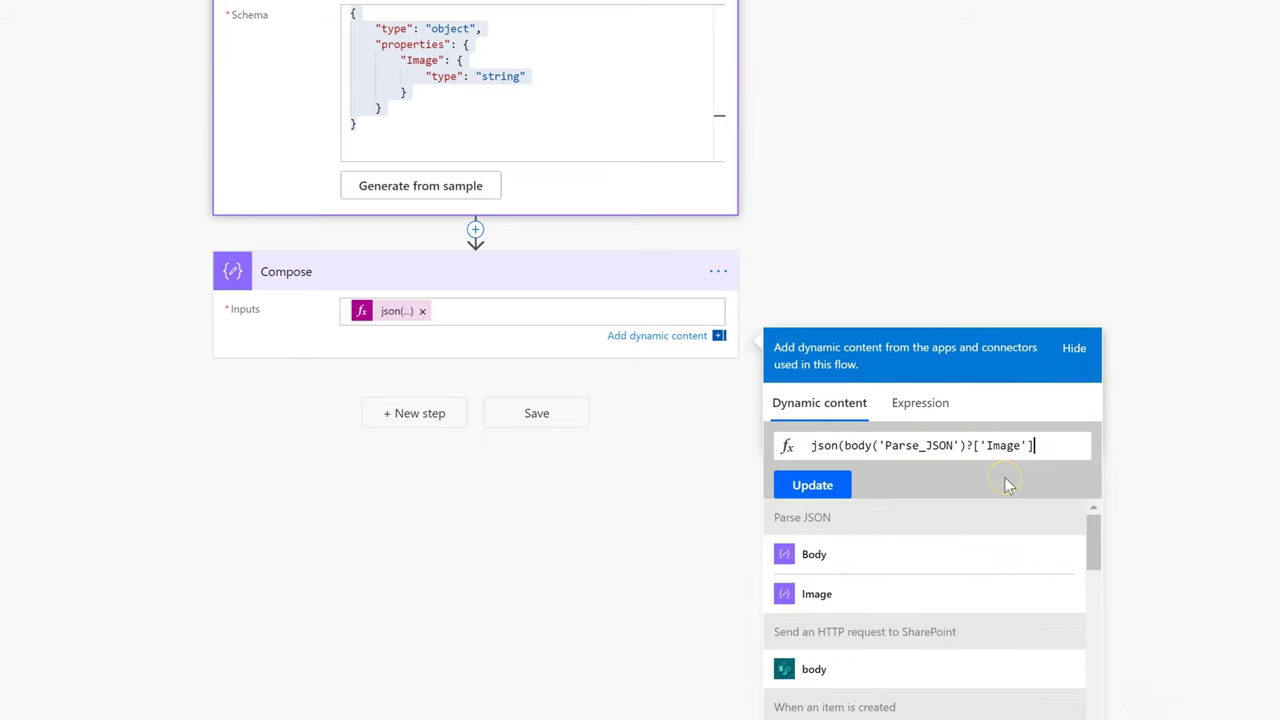
{"action": "left_click", "coordinate": [813, 485]}
Save the flow, return to its details and resubmit the earlier run from the run history
{"action": "scroll", "coordinate": [743, 260], "scroll_direction": "up", "scroll_amount": 4}
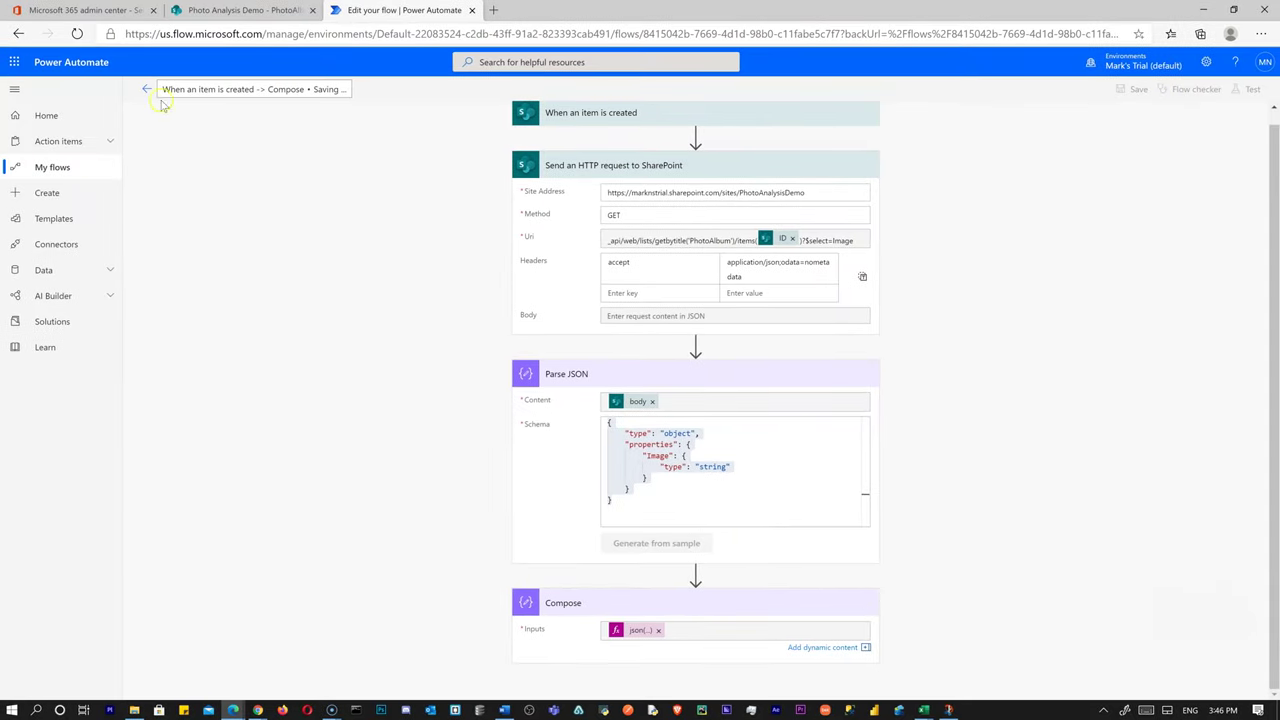
{"action": "left_click", "coordinate": [145, 89]}
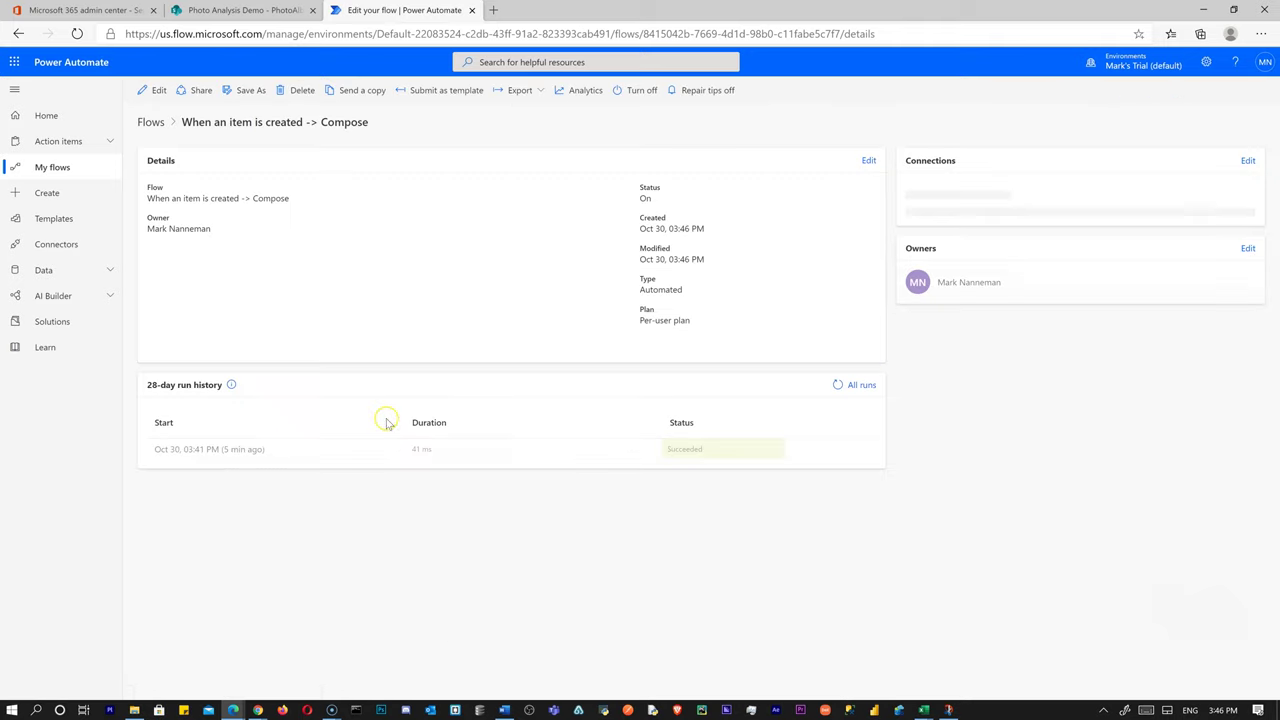
{"action": "left_click", "coordinate": [210, 449]}
{"action": "left_click", "coordinate": [1150, 89]}
Examine the Parse JSON content and the Compose inputs of the resubmitted run
{"action": "left_click", "coordinate": [704, 108]}
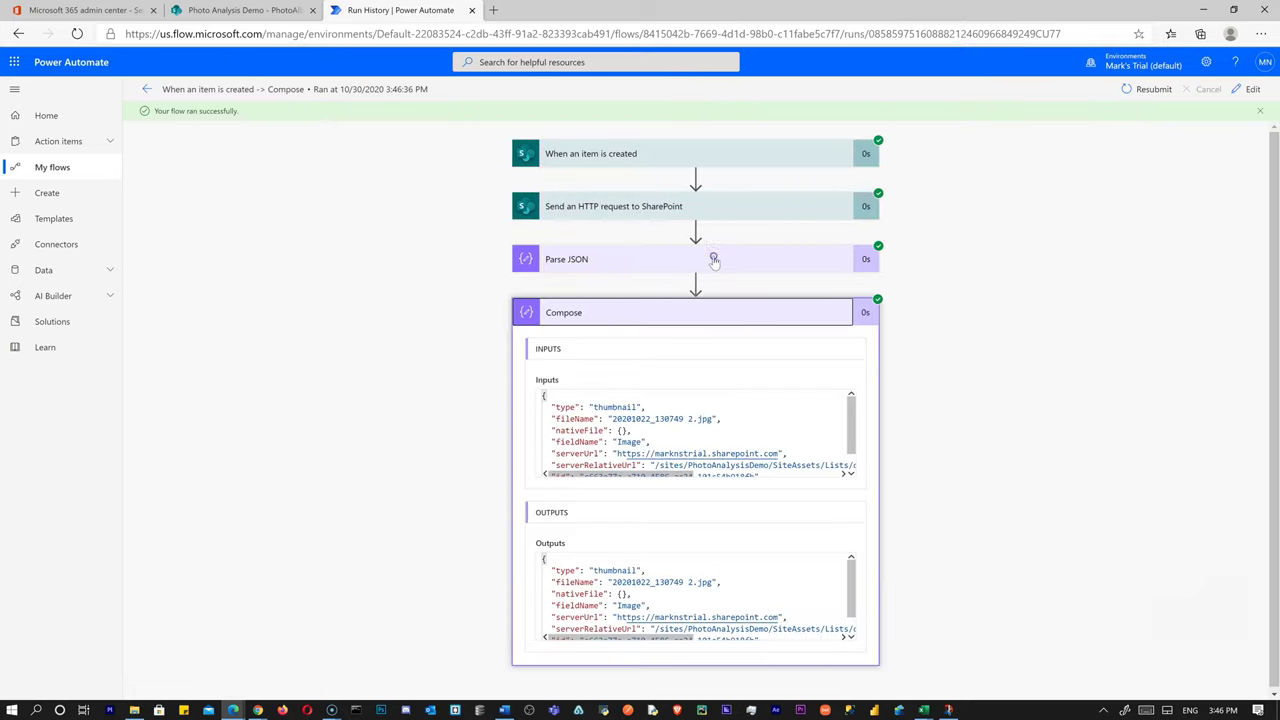
{"action": "left_click", "coordinate": [714, 259]}
{"action": "left_click_drag", "start_coordinate": [562, 377], "coordinate": [706, 367]}
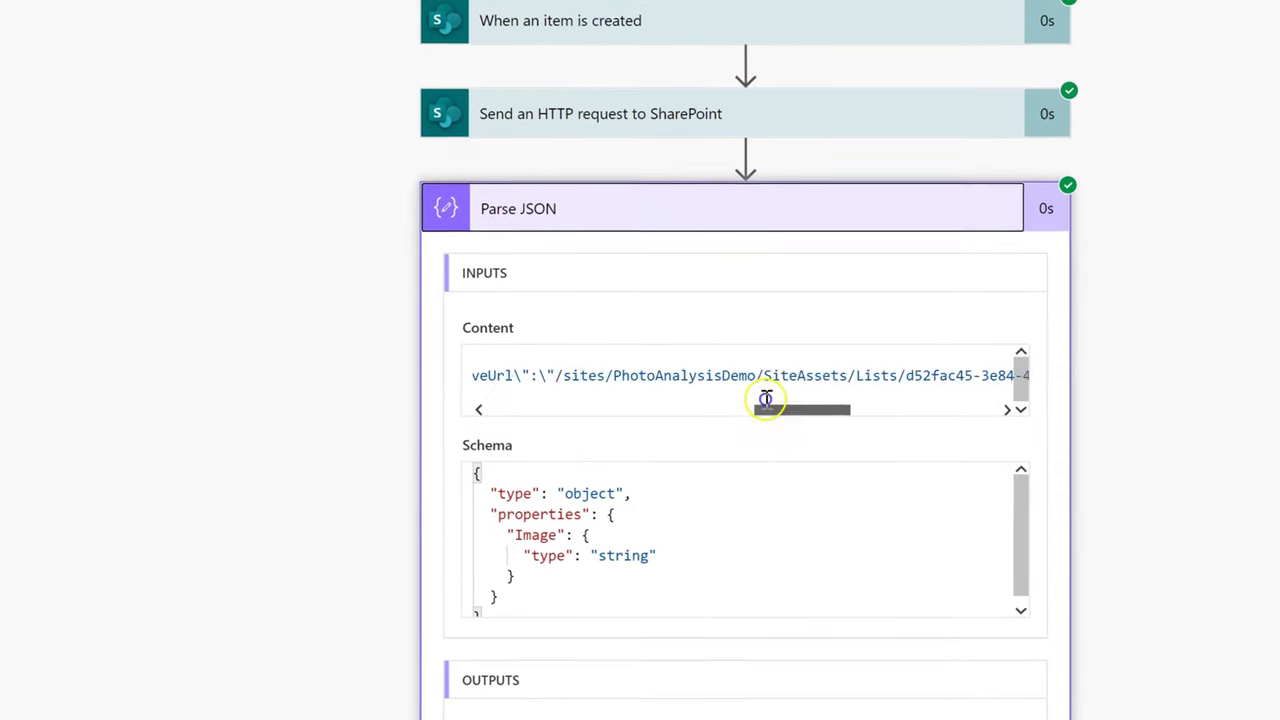
{"action": "left_click_drag", "start_coordinate": [765, 400], "coordinate": [491, 412]}
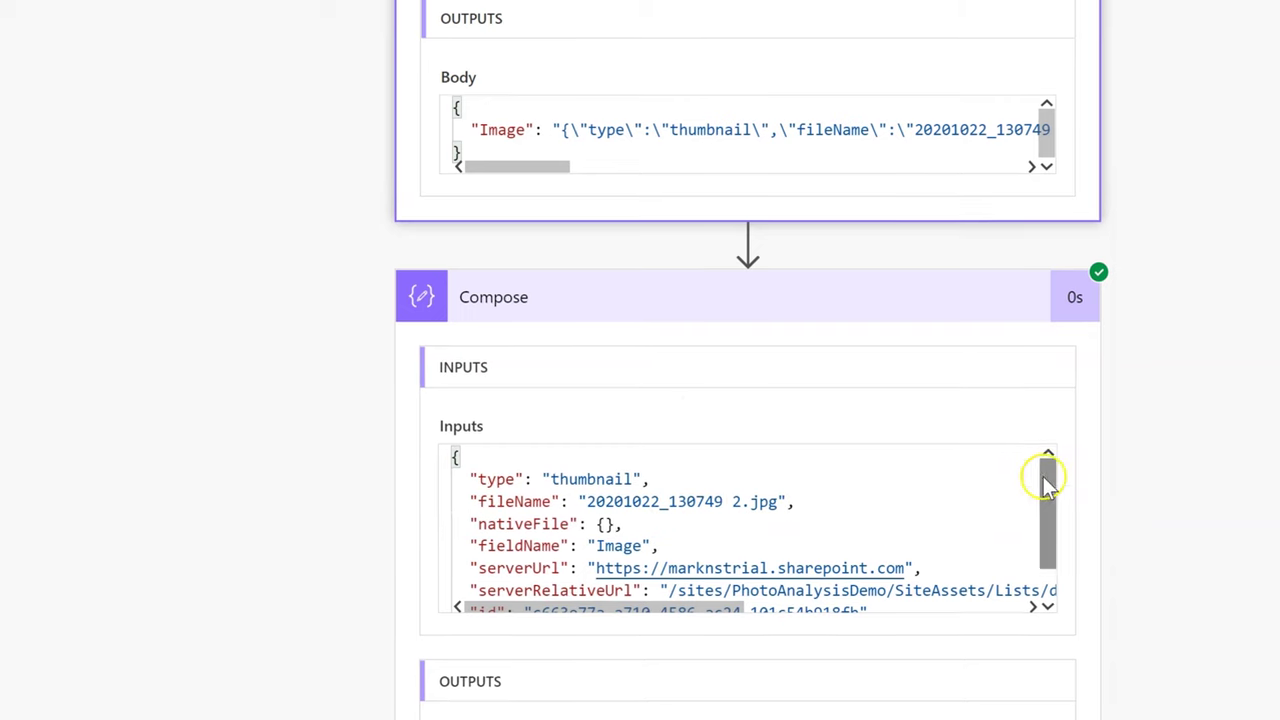
{"action": "key", "text": "ctrl+a"}
{"action": "right_click", "coordinate": [1048, 543]}
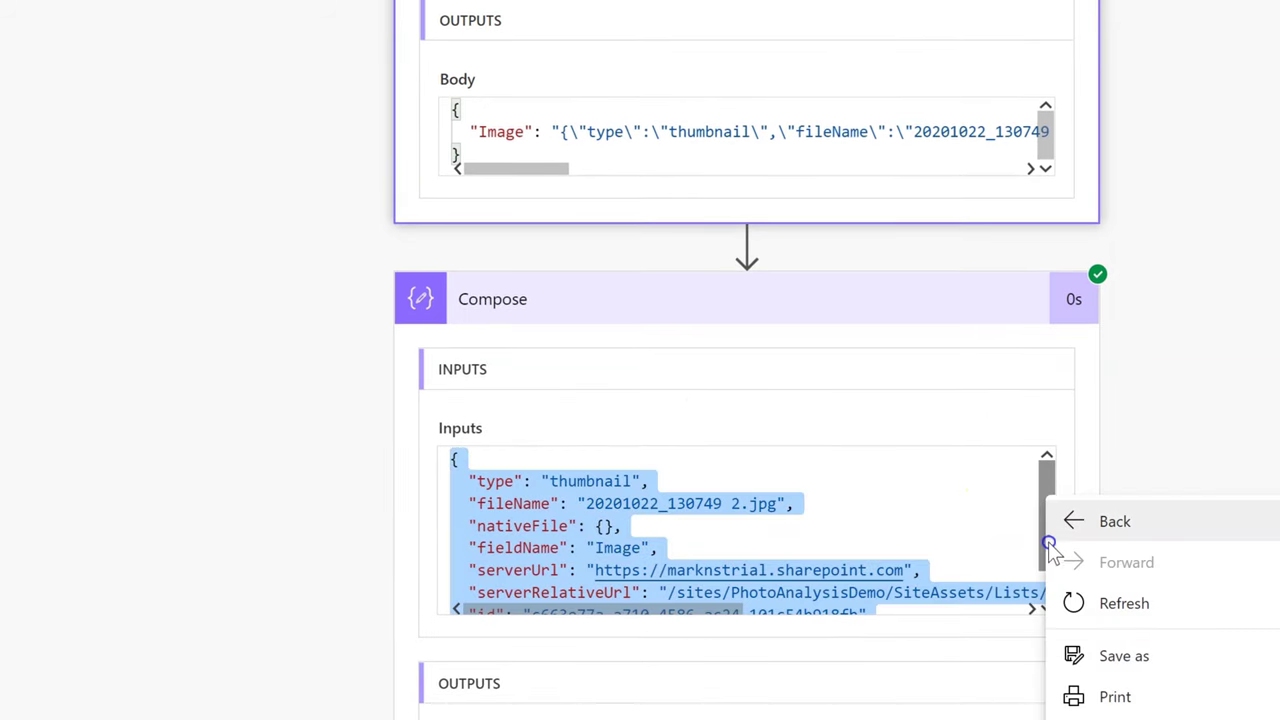
{"action": "left_click", "coordinate": [1109, 480]}
{"action": "left_click_drag", "start_coordinate": [1023, 506], "coordinate": [1062, 570]}
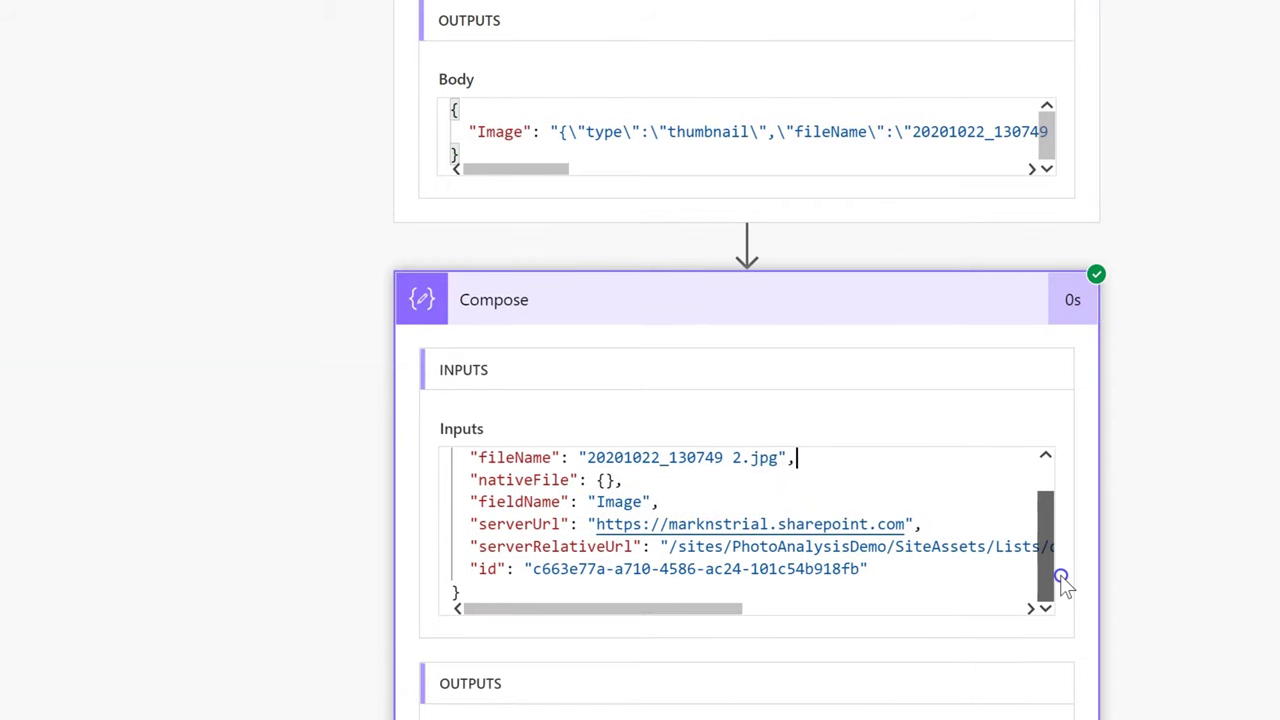
Examine the serverUrl and full serverRelativeUrl entries in the Compose inputs, through to the image's file name
{"action": "left_click", "coordinate": [424, 424]}
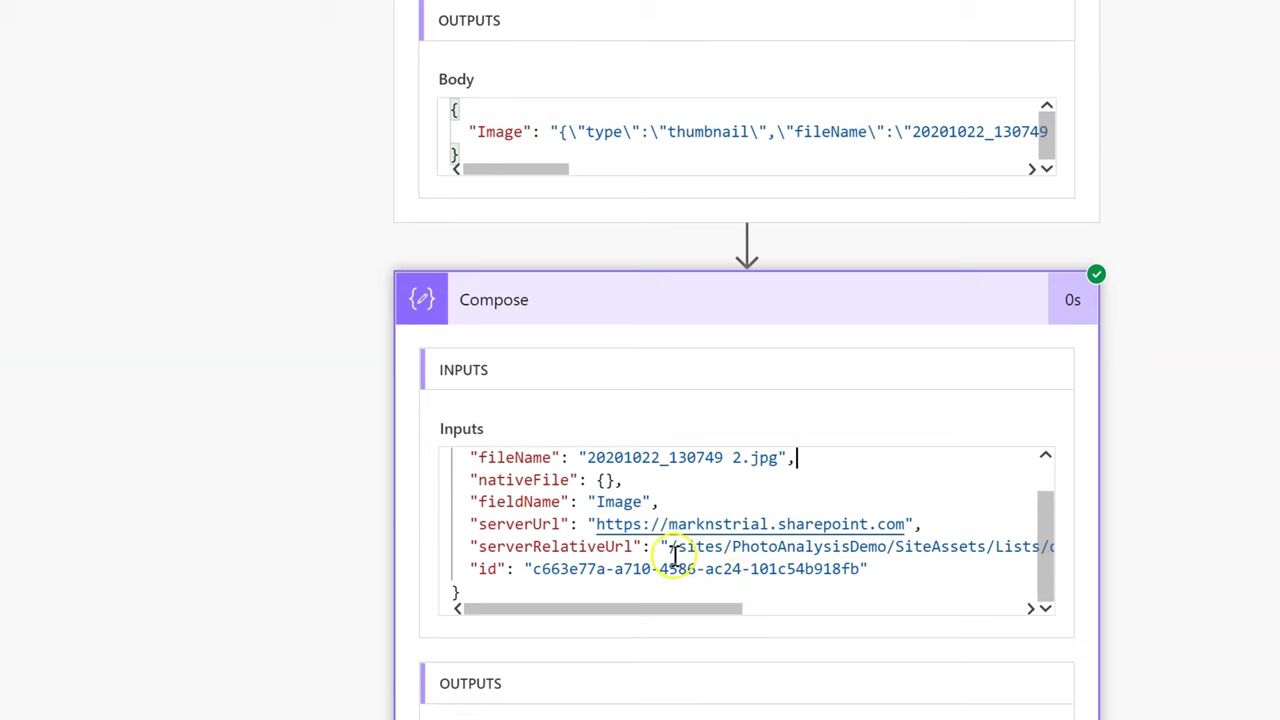
{"action": "left_click_drag", "start_coordinate": [470, 521], "coordinate": [568, 521]}
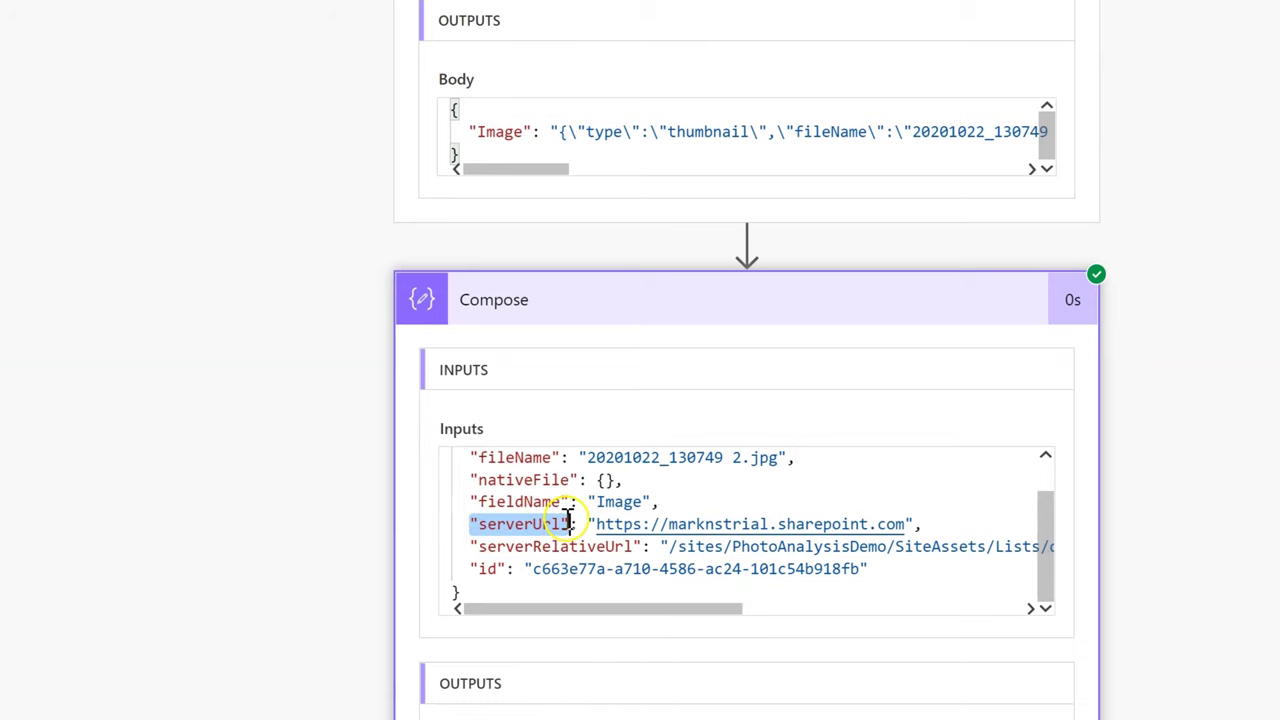
{"action": "triple_click", "coordinate": [566, 522]}
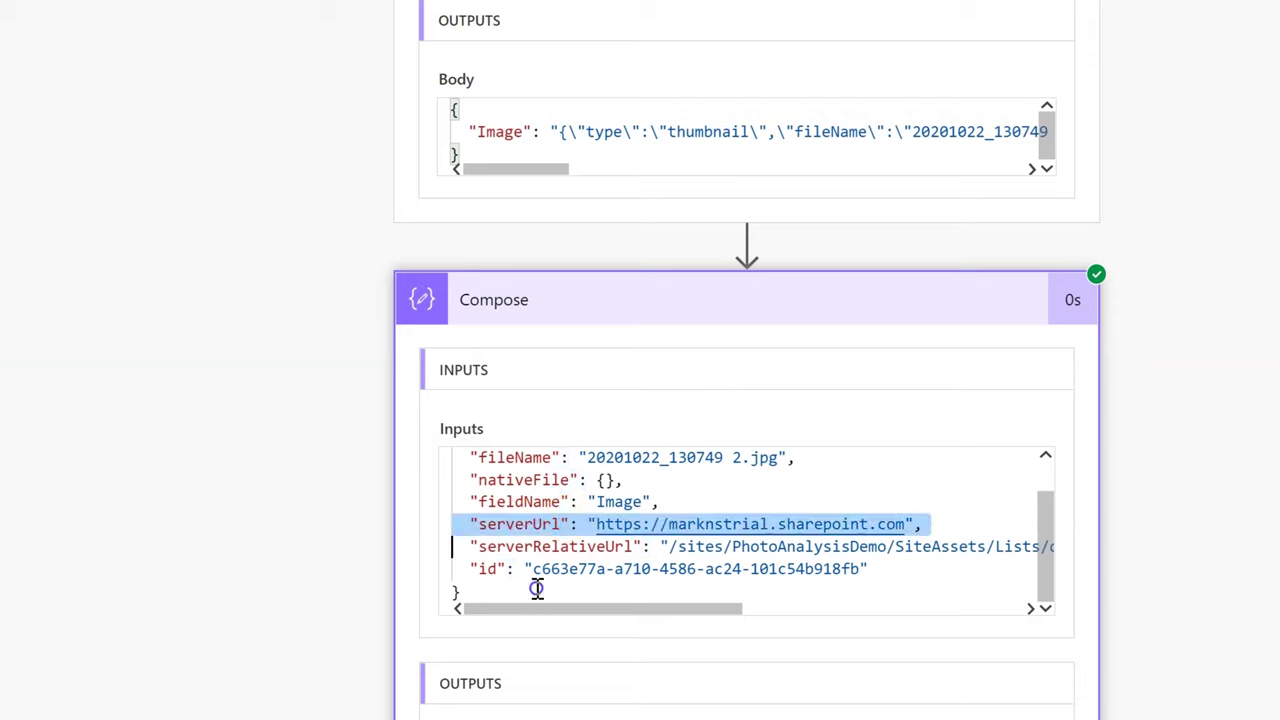
{"action": "double_click", "coordinate": [480, 548]}
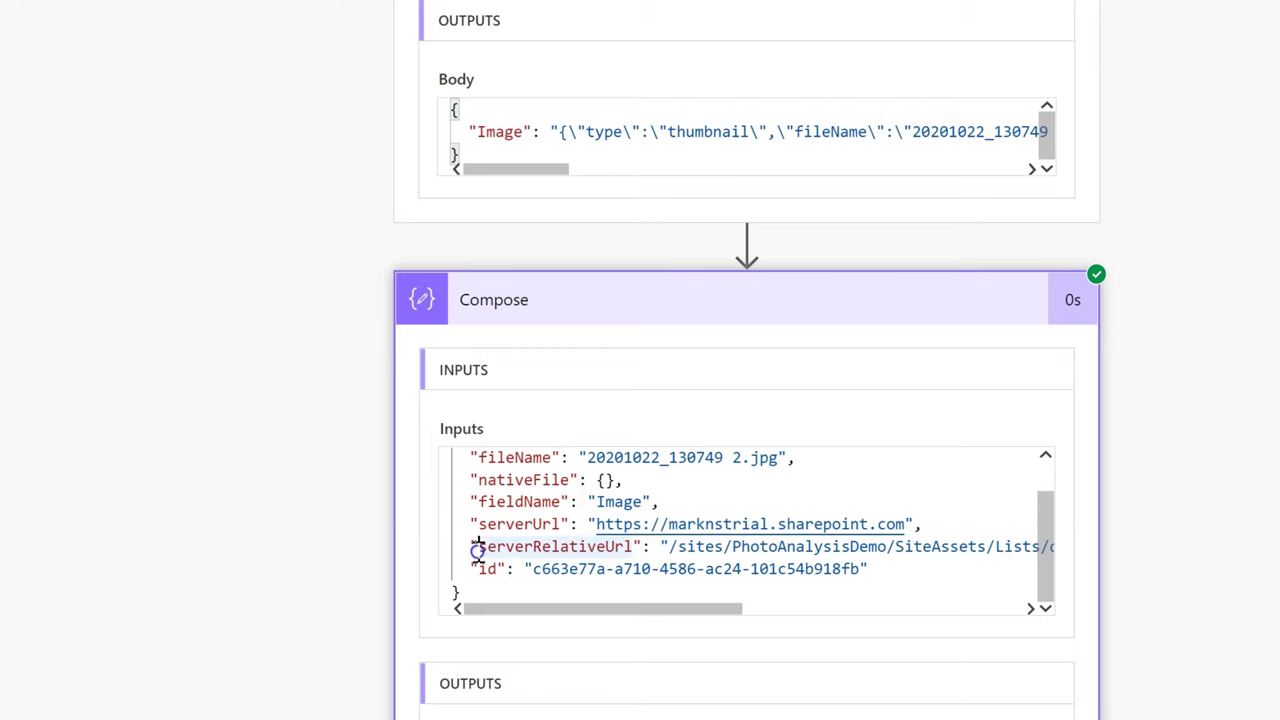
{"action": "left_click", "coordinate": [675, 598]}
{"action": "double_click", "coordinate": [568, 546]}
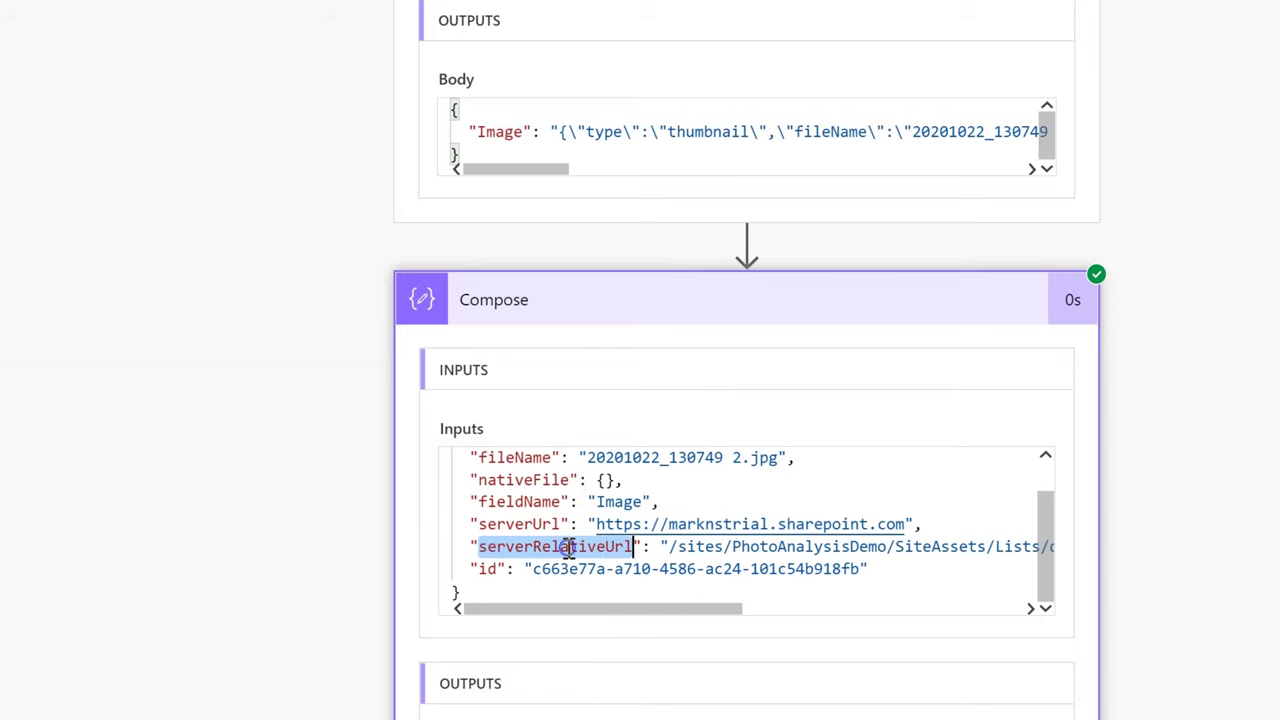
{"action": "left_click_drag", "start_coordinate": [650, 610], "coordinate": [954, 597]}
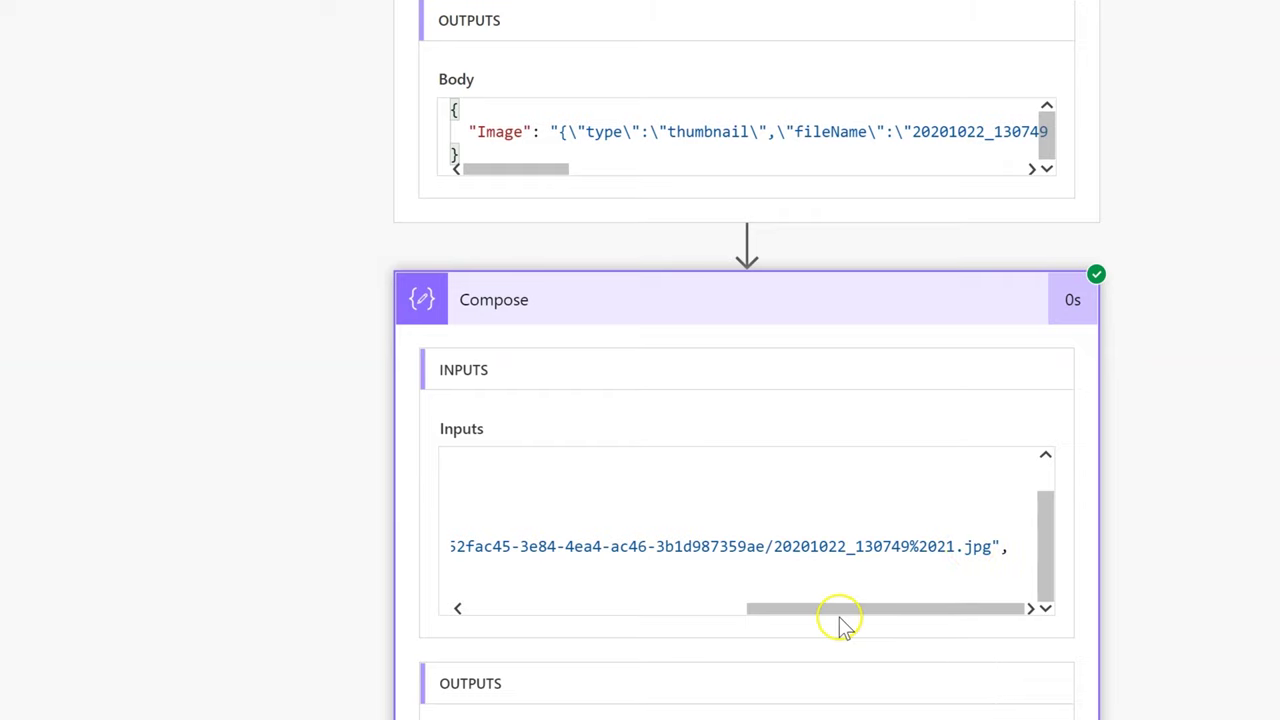
{"action": "left_click_drag", "start_coordinate": [732, 614], "coordinate": [790, 609]}
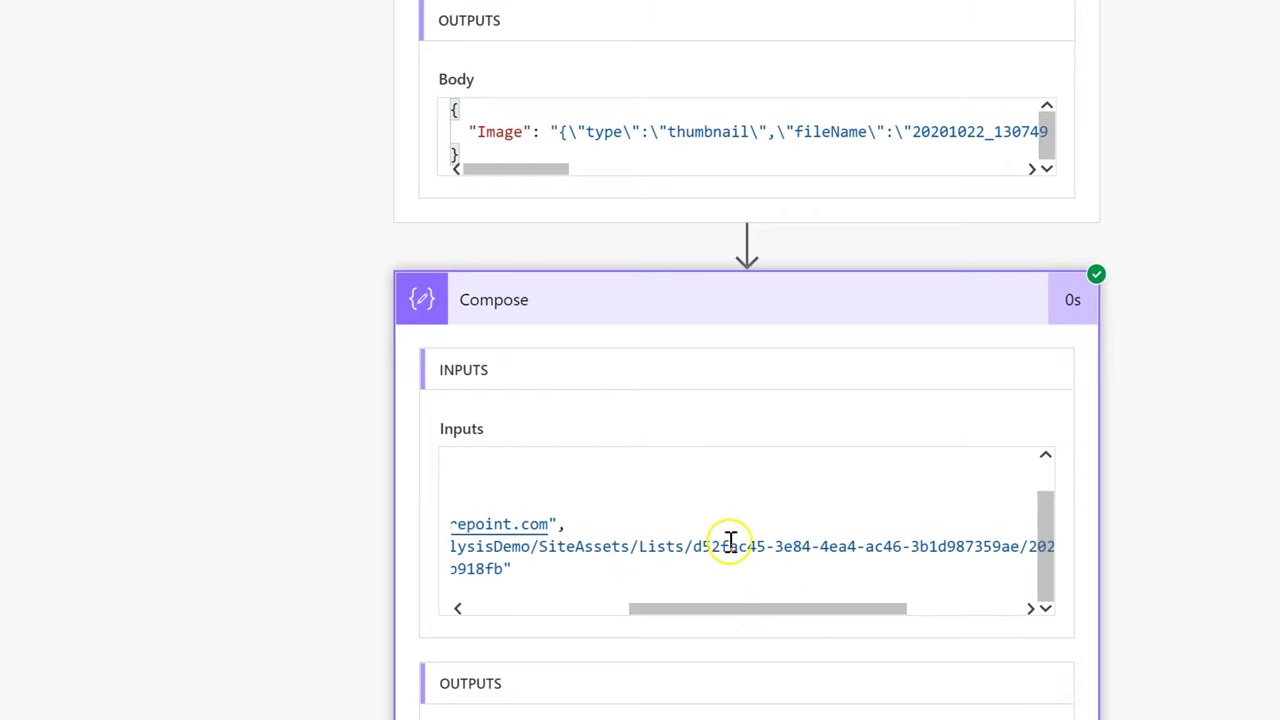
{"action": "left_click_drag", "start_coordinate": [766, 614], "coordinate": [949, 600]}
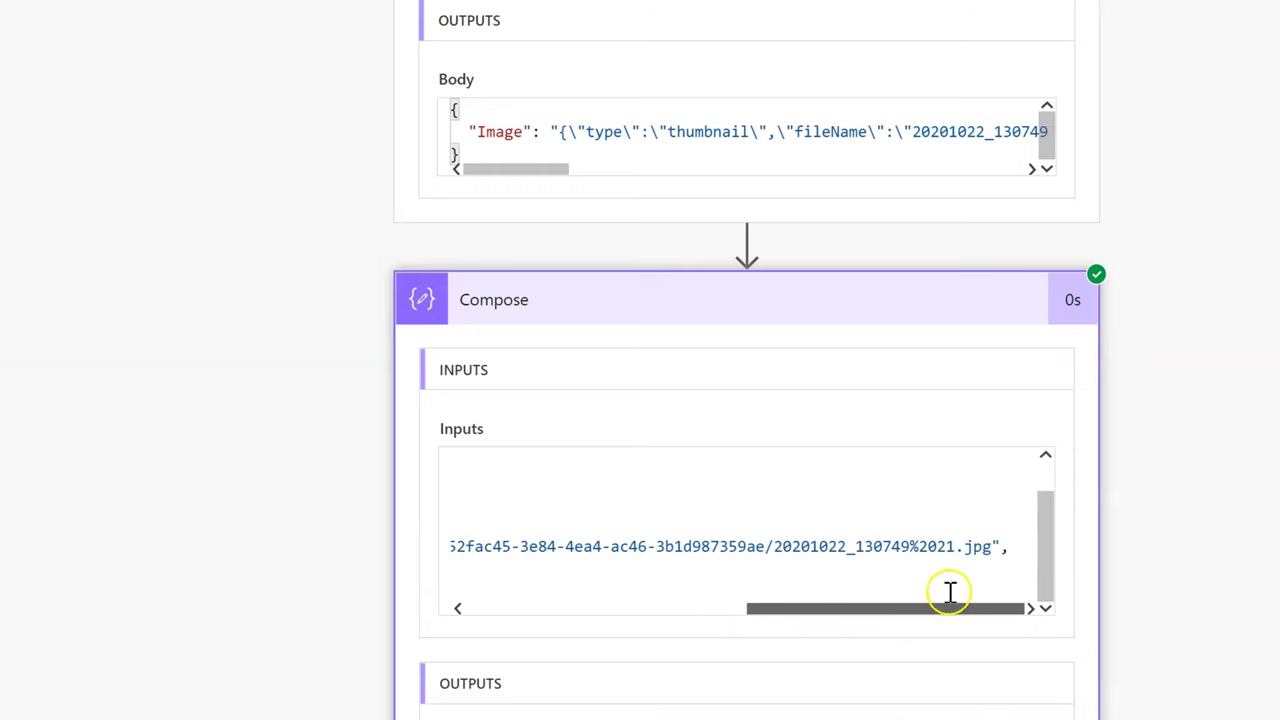
{"action": "left_click", "coordinate": [770, 530]}
{"action": "left_click_drag", "start_coordinate": [814, 606], "coordinate": [533, 648]}
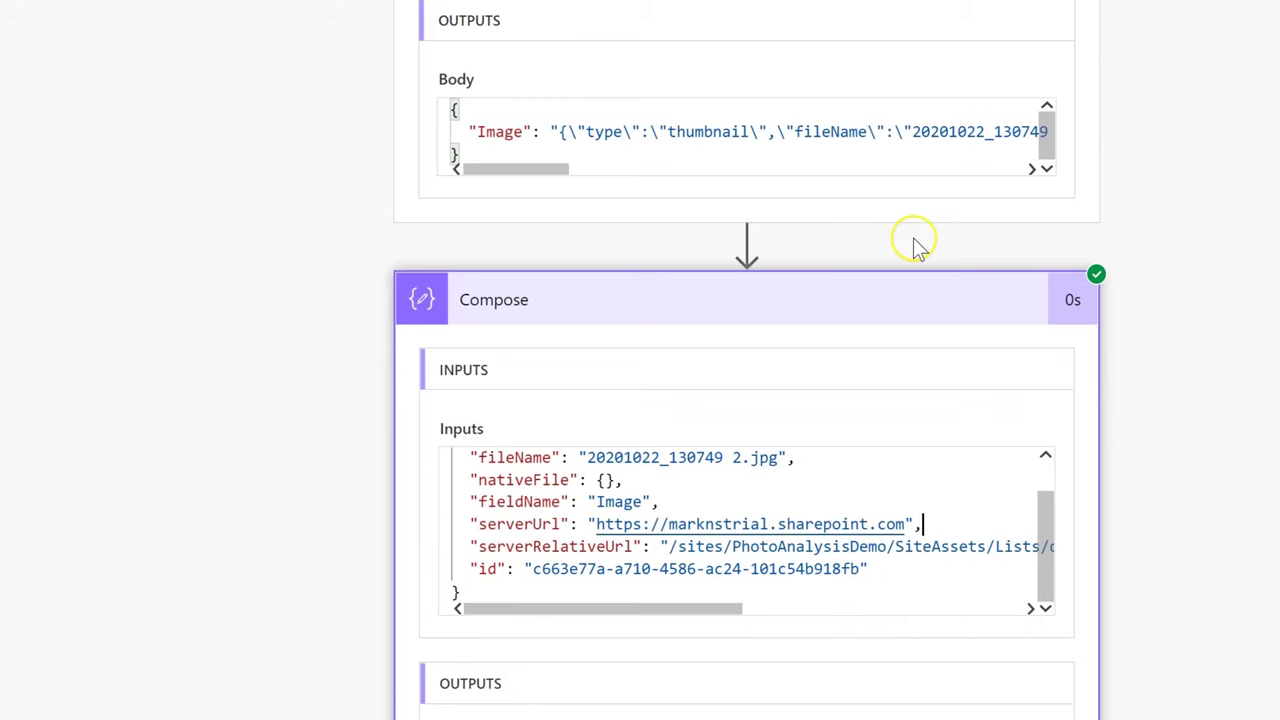
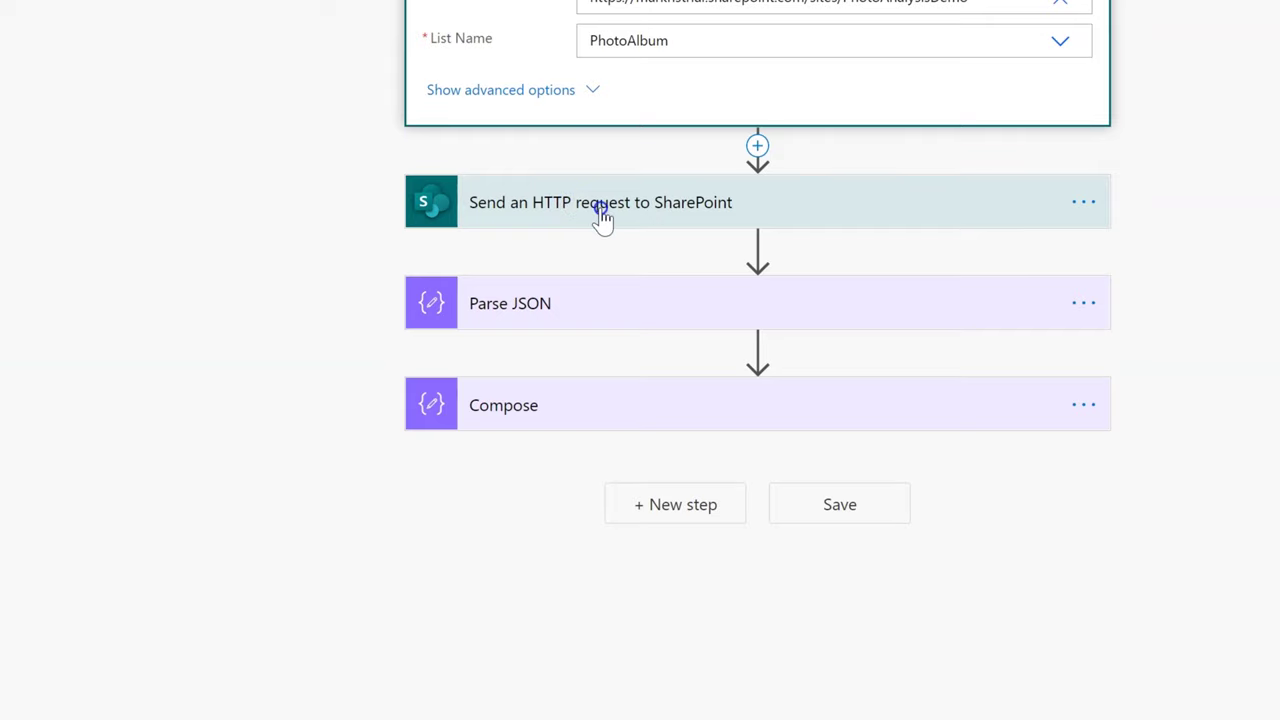
{"action": "left_click", "coordinate": [602, 214]}
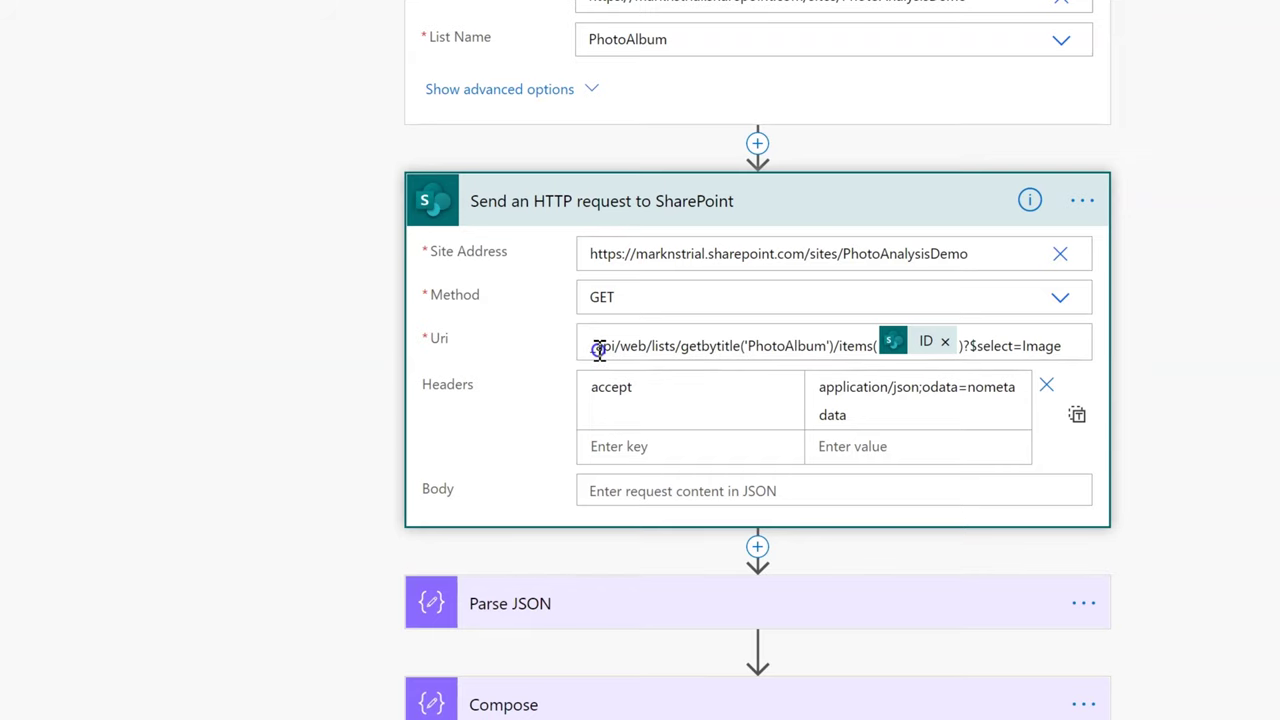
{"action": "left_click", "coordinate": [799, 208]}
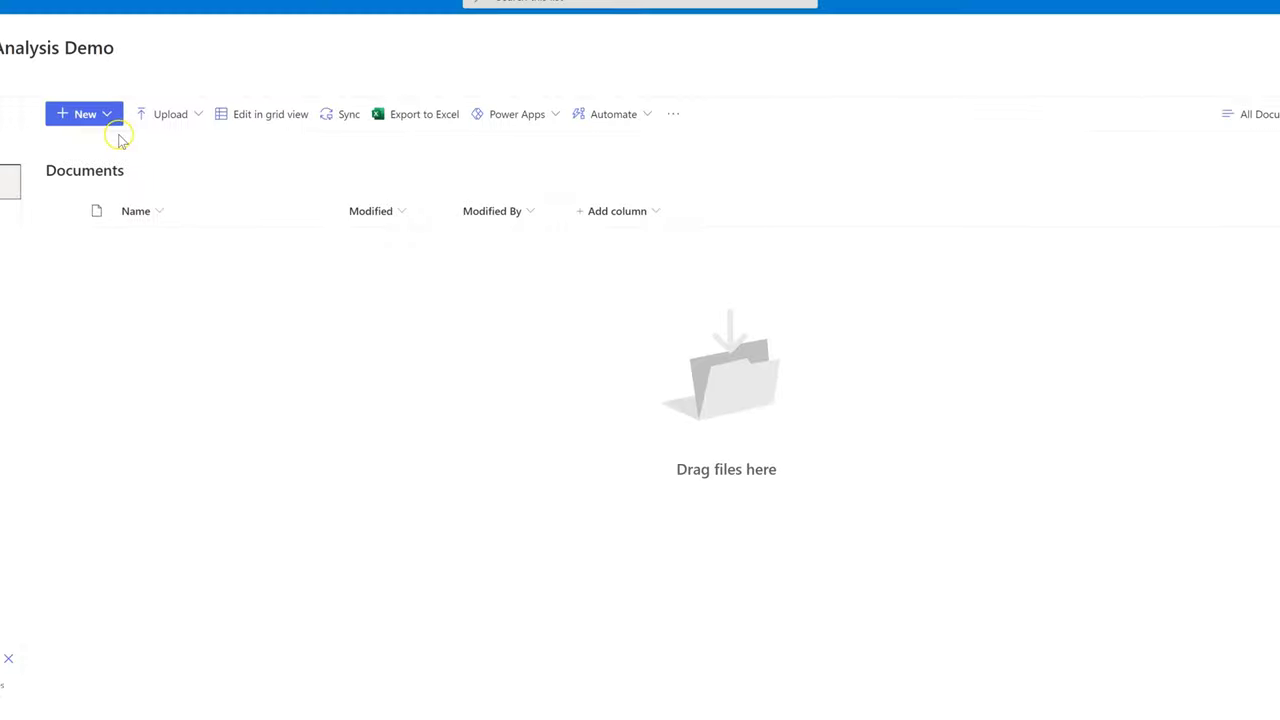
Create a folder named TempPhotos in the Documents library of the Photo Analysis Demo site
{"action": "left_click", "coordinate": [86, 111]}
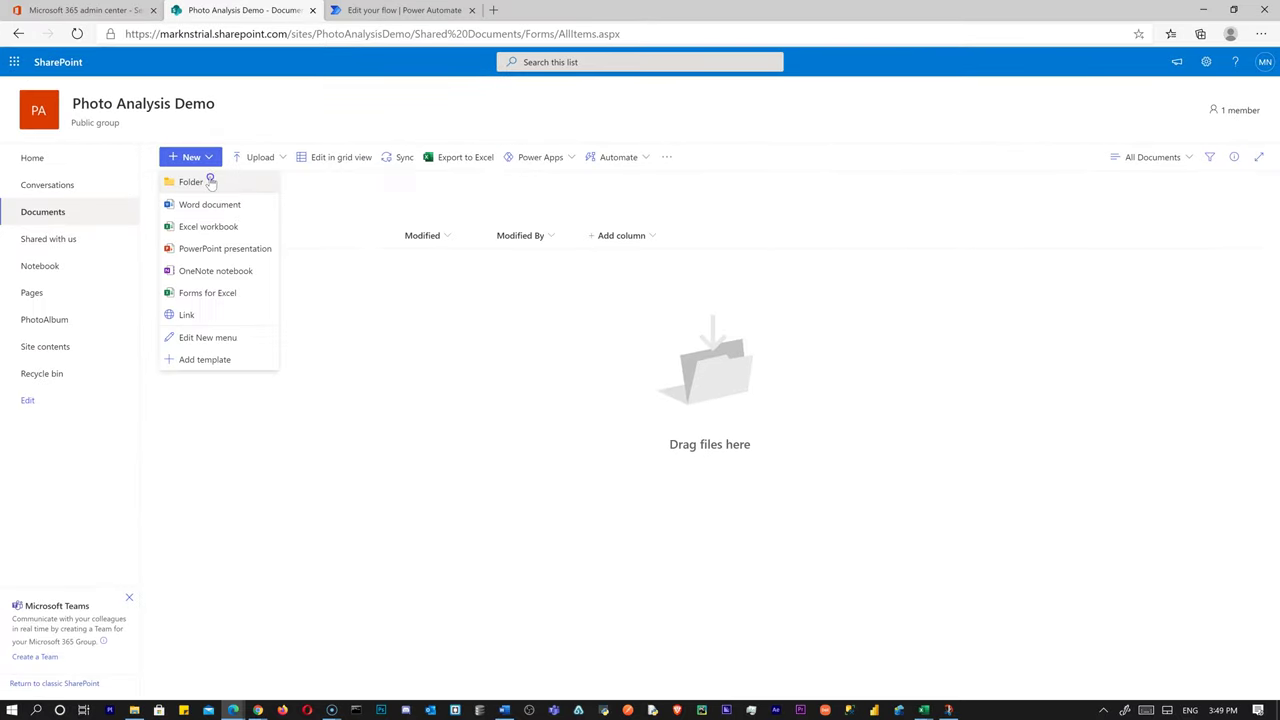
{"action": "left_click", "coordinate": [191, 181]}
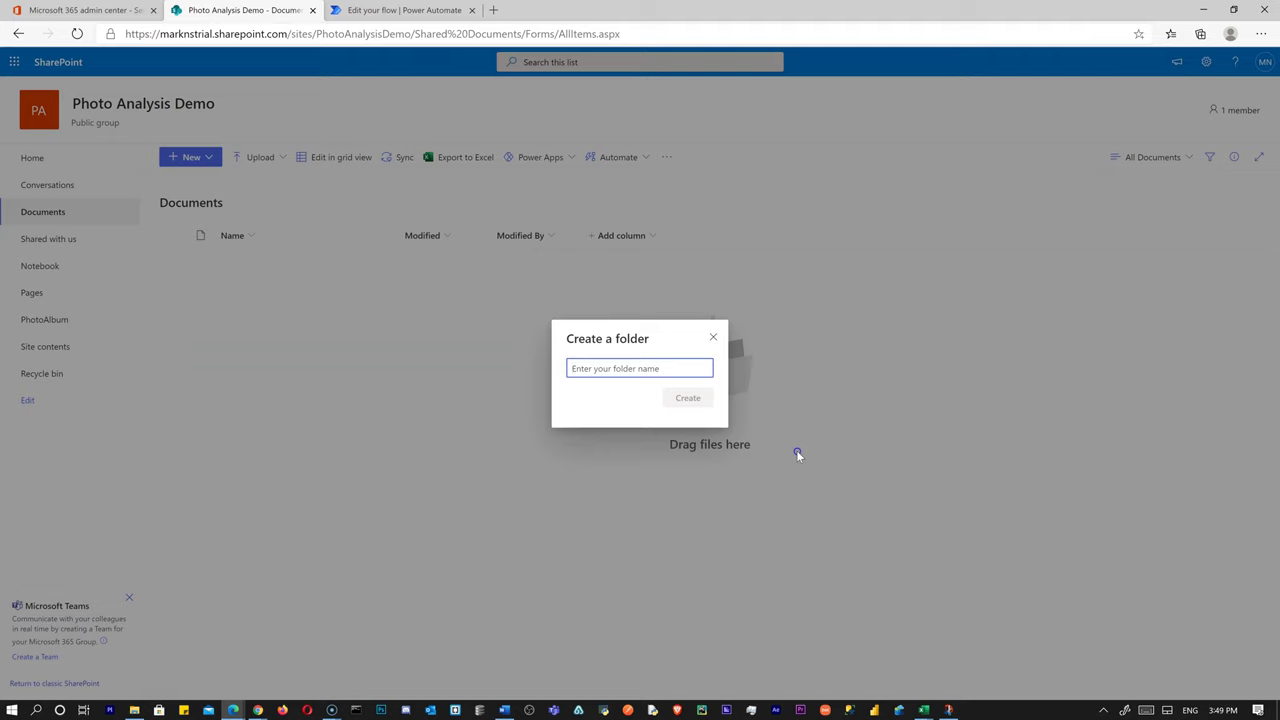
{"action": "type", "text": "Ph"}
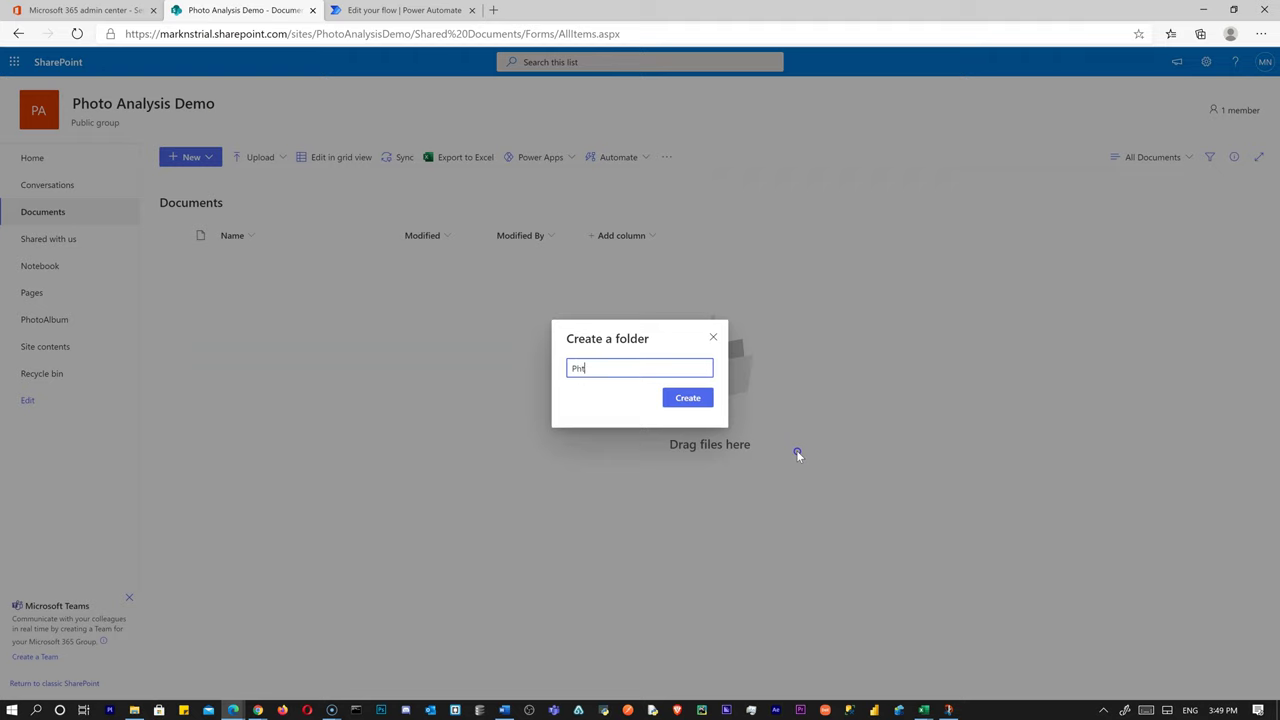
{"action": "type", "text": "otoTemps"}
{"action": "key", "text": "BackSpace"}
{"action": "key", "text": "BackSpace"}
{"action": "key", "text": "BackSpace"}
{"action": "key", "text": "BackSpace"}
{"action": "key", "text": "BackSpace"}
{"action": "key", "text": "BackSpace"}
{"action": "key", "text": "BackSpace"}
{"action": "key", "text": "BackSpace"}
{"action": "key", "text": "BackSpace"}
{"action": "key", "text": "BackSpace"}
{"action": "type", "text": "TempPhotos"}
{"action": "left_click", "coordinate": [688, 400]}
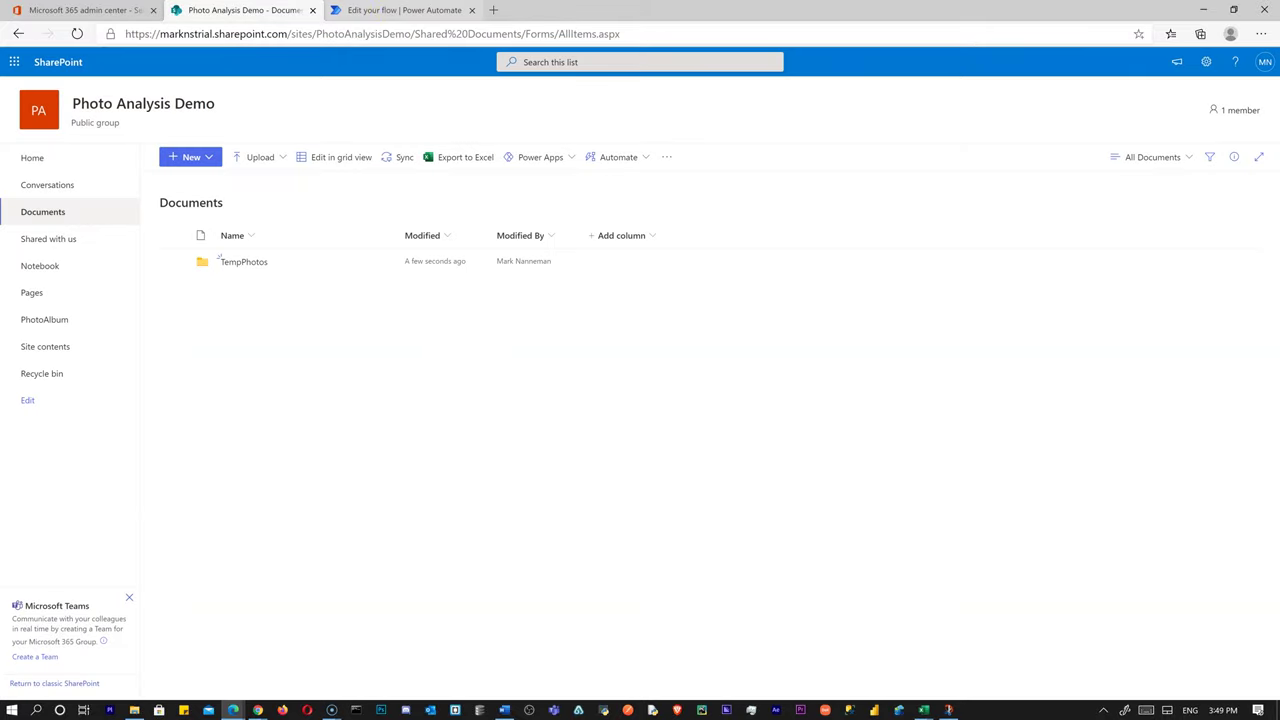
Return to the flow editor and add the SharePoint Copy file action after Compose
{"action": "left_click", "coordinate": [395, 10]}
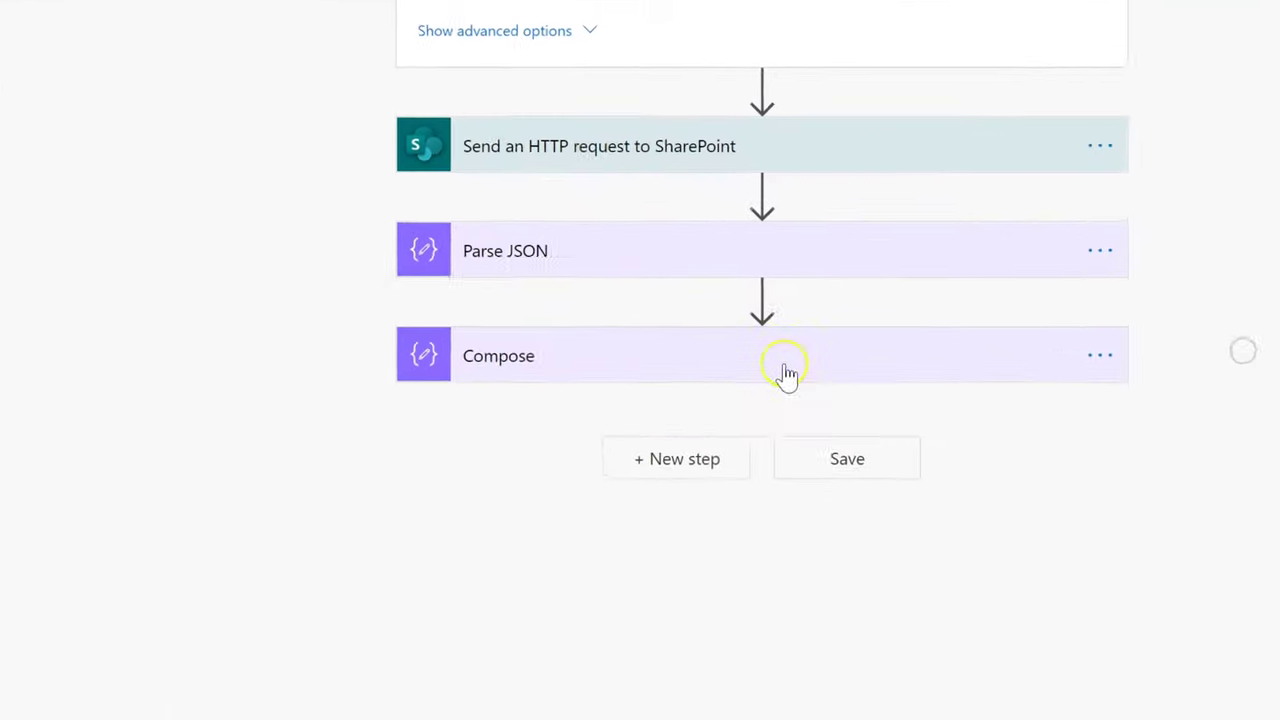
{"action": "left_click", "coordinate": [680, 335]}
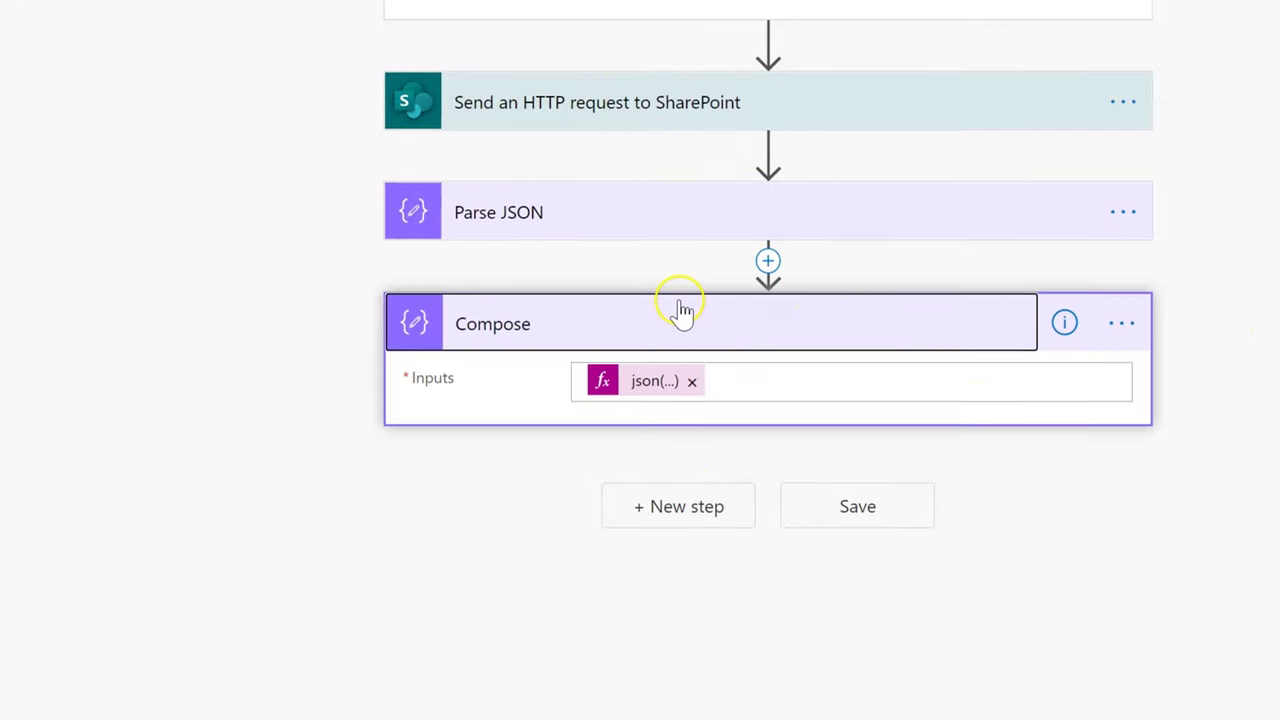
{"action": "left_click", "coordinate": [660, 490]}
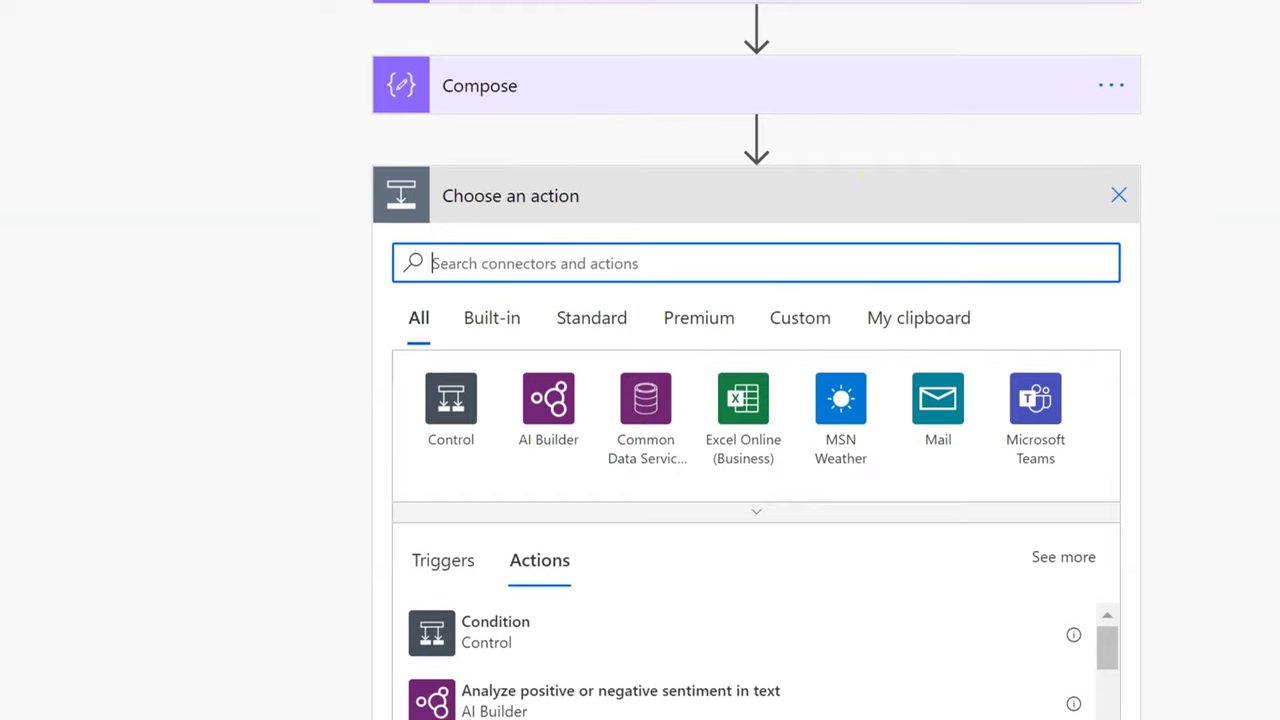
{"action": "scroll", "coordinate": [756, 360], "scroll_direction": "up", "scroll_amount": 3}
{"action": "scroll", "coordinate": [563, 20], "scroll_direction": "down", "scroll_amount": 3}
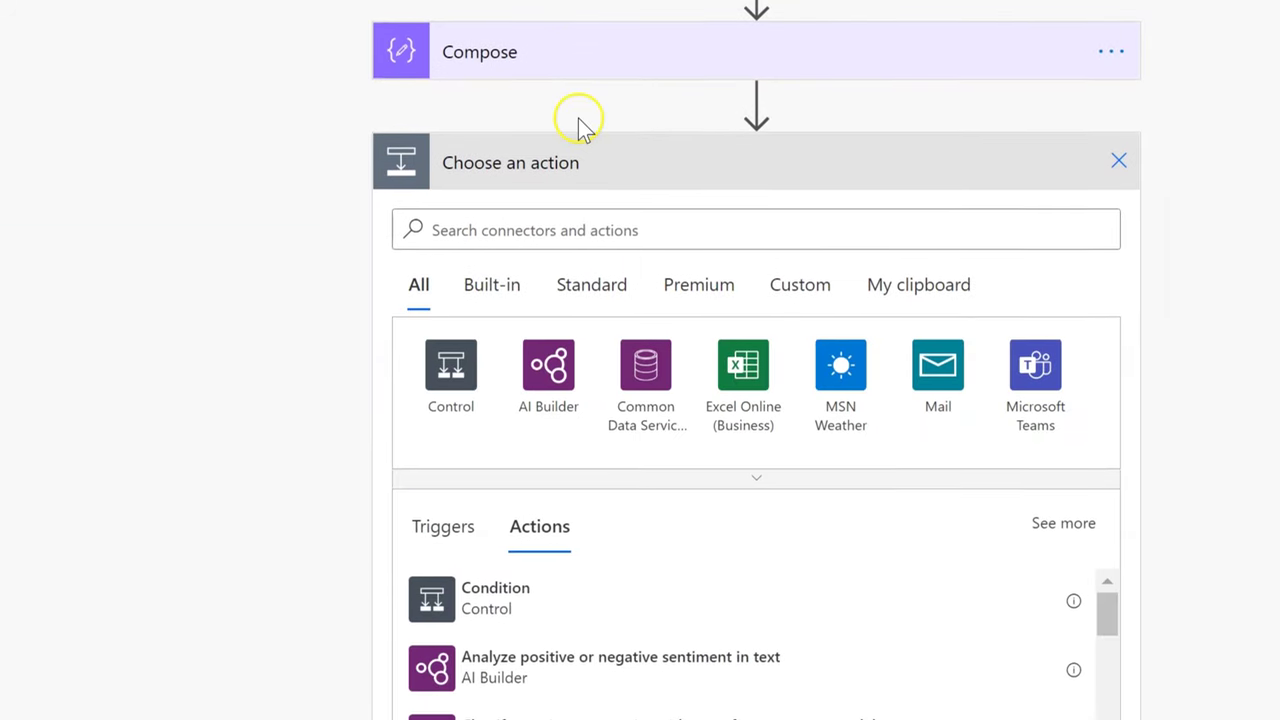
{"action": "left_click", "coordinate": [571, 212]}
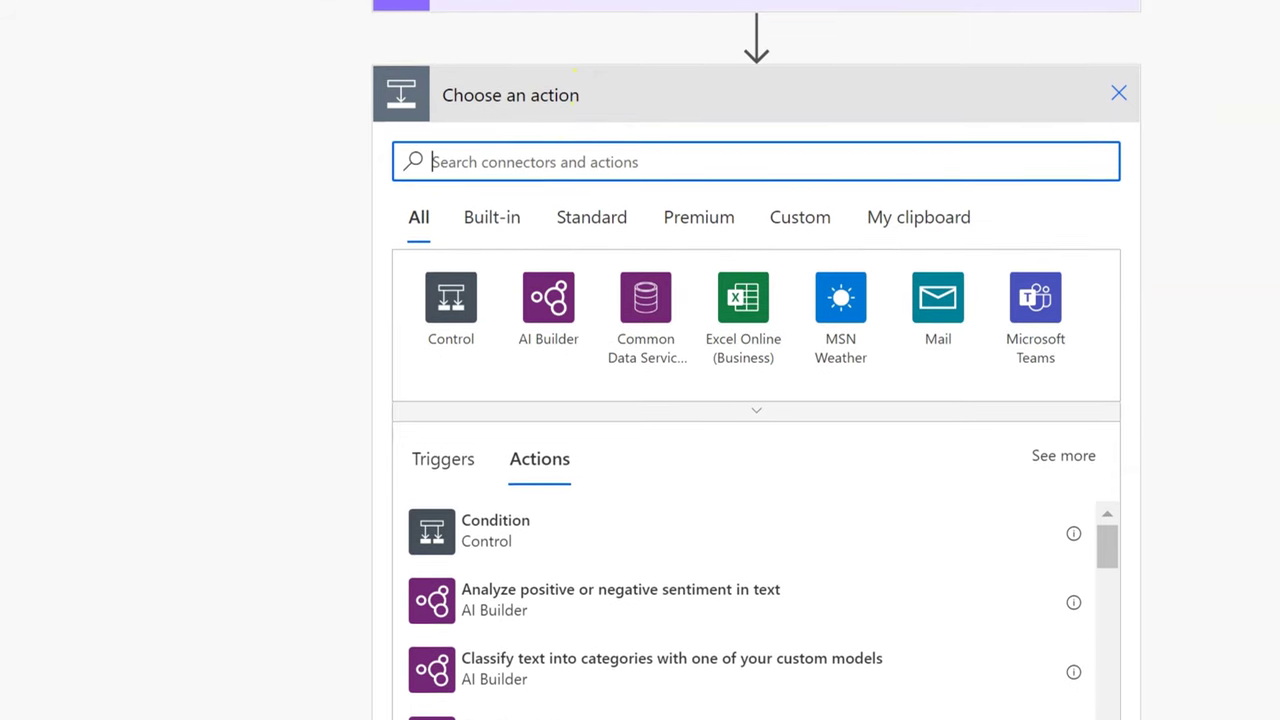
{"action": "type", "text": "copy"}
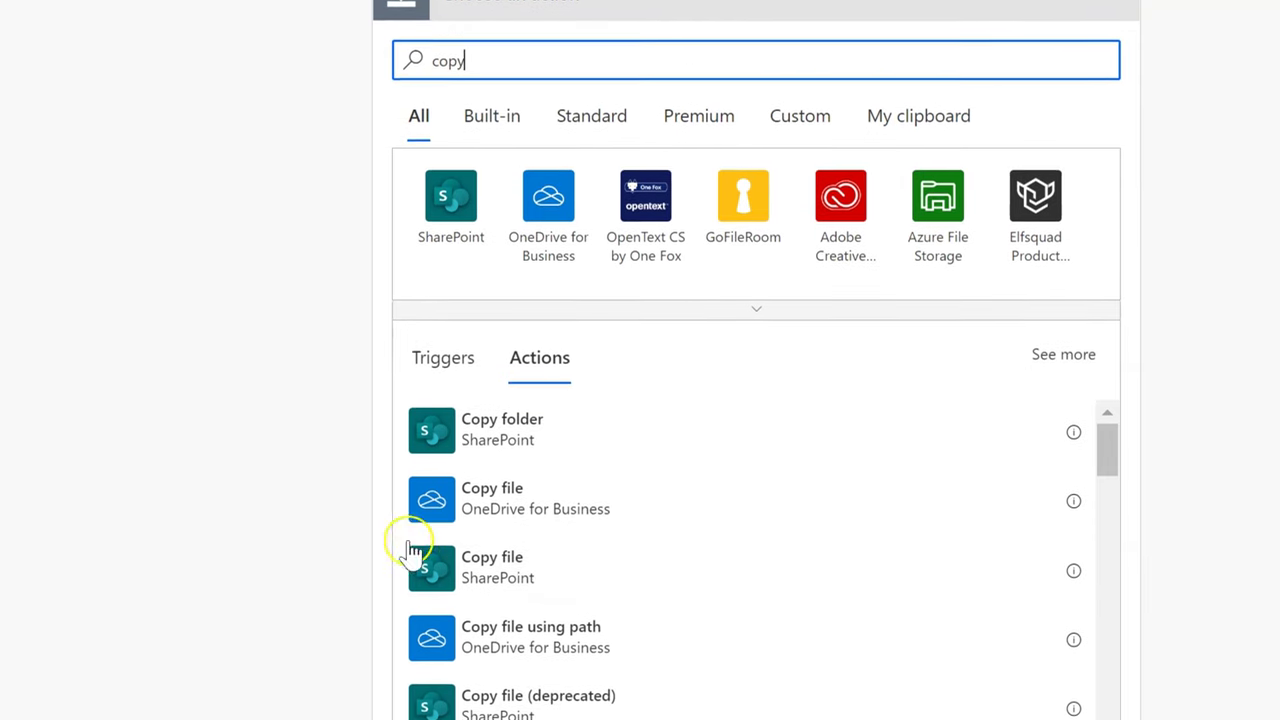
{"action": "left_click", "coordinate": [490, 545]}
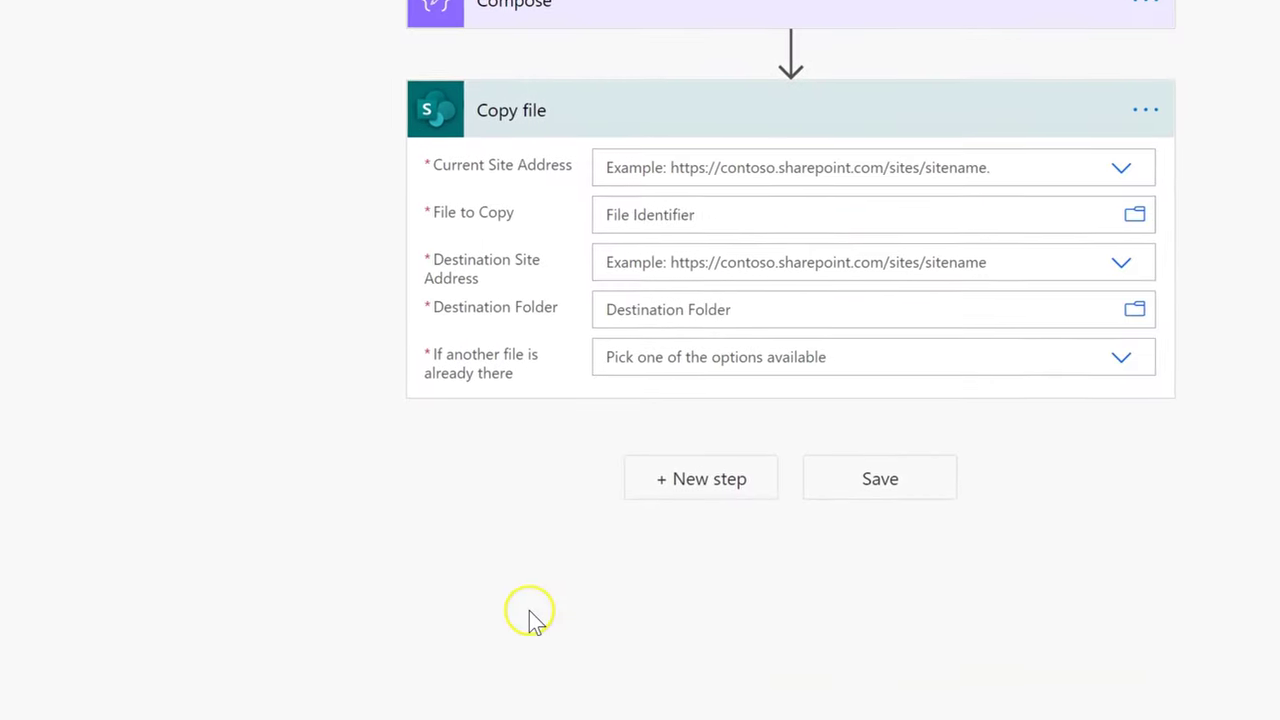
Set the Copy file action's Current Site Address to the PhotoAnalysisDemo site URL as a custom value
{"action": "left_click", "coordinate": [916, 239]}
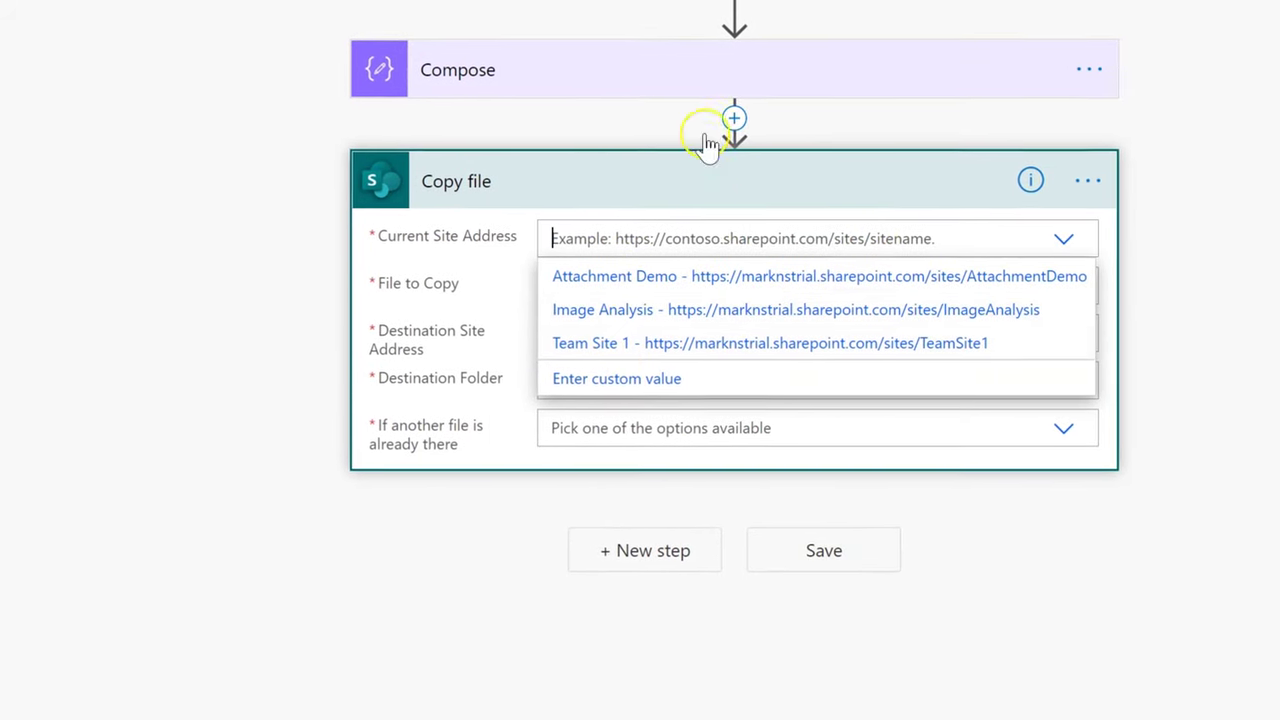
{"action": "key", "text": "Escape"}
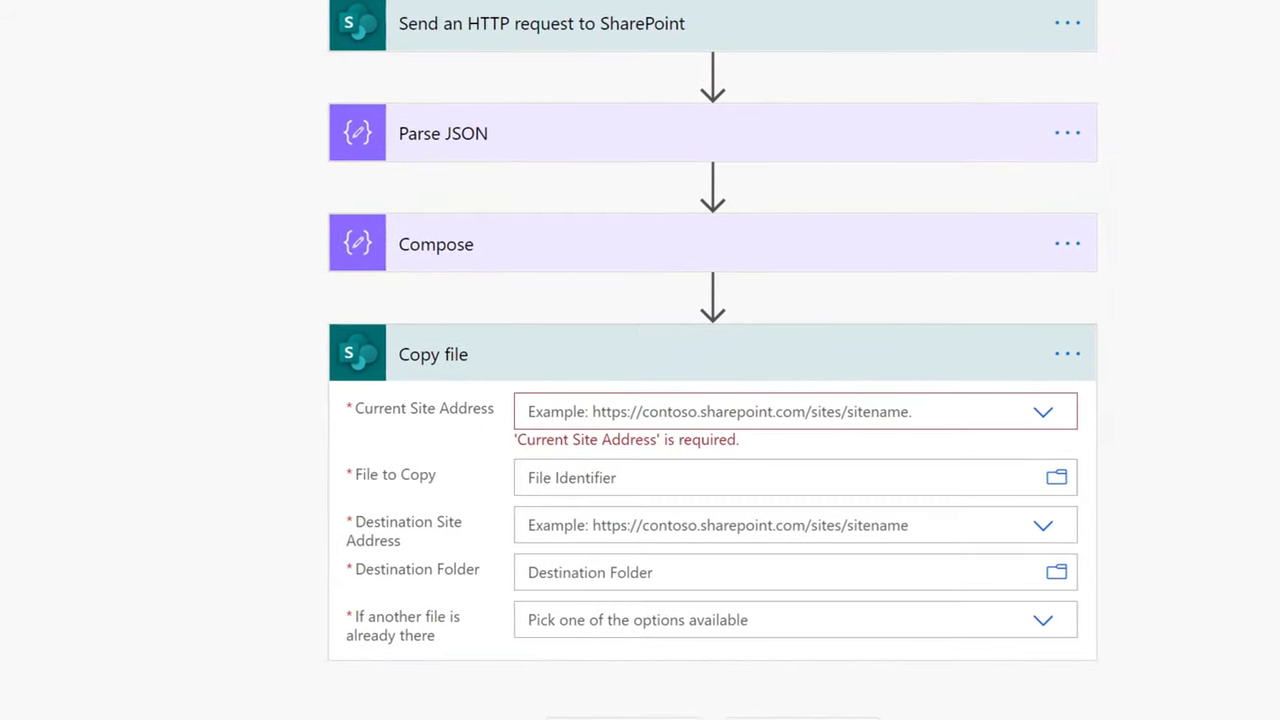
{"action": "left_click", "coordinate": [680, 412]}
{"action": "left_click", "coordinate": [659, 413]}
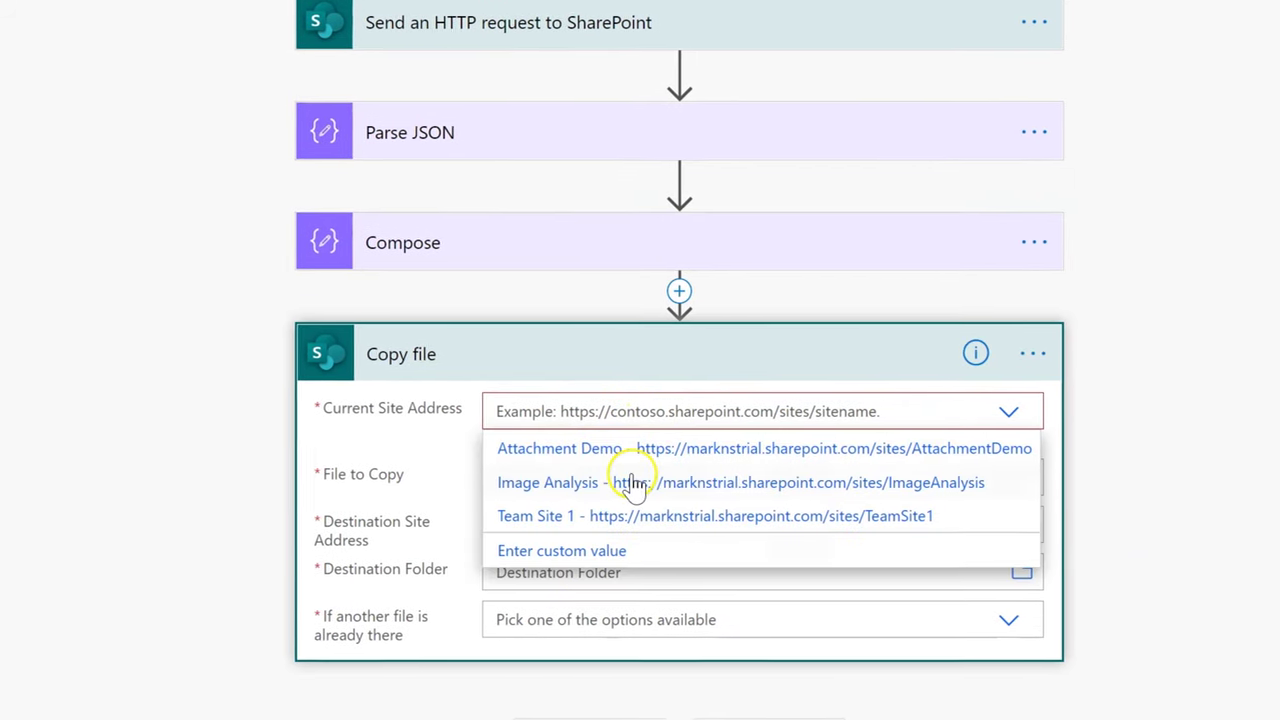
{"action": "left_click", "coordinate": [571, 549]}
{"action": "key", "text": "ctrl+v"}
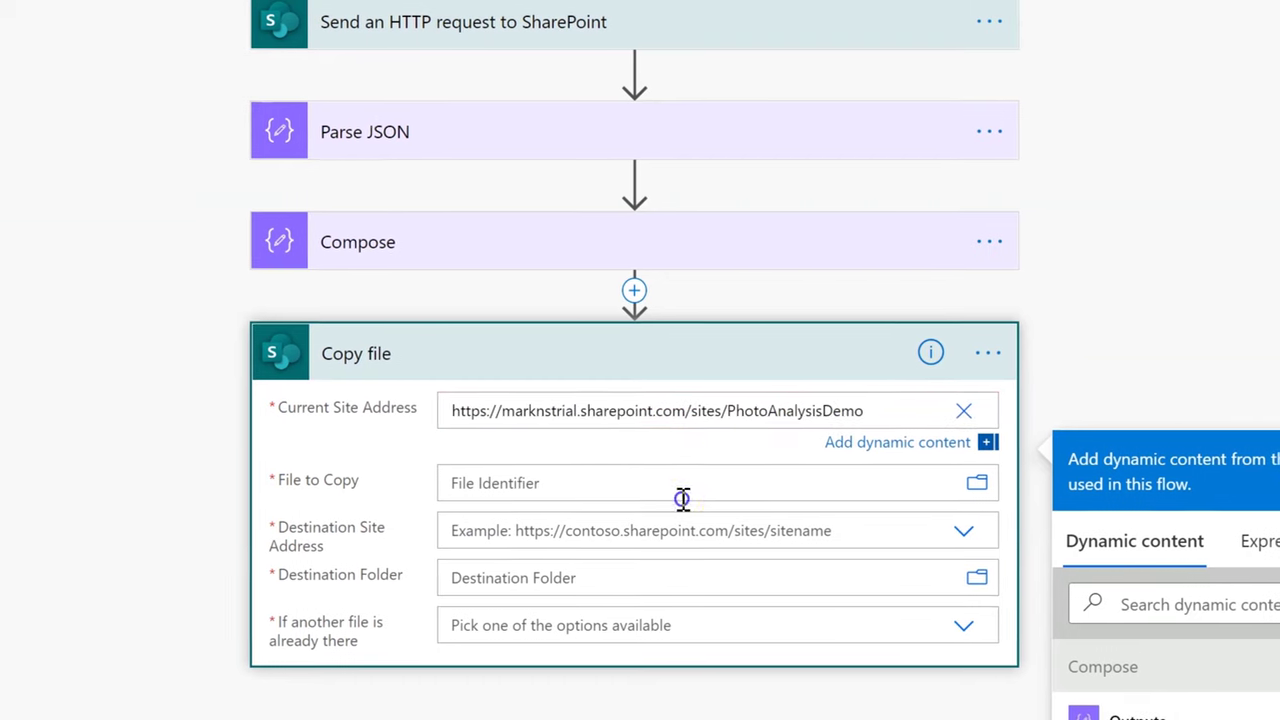
Choose 20201022_130749 21.jpg from the d52fac45 list folder under SiteAssets/Lists as the File to Copy
{"action": "left_click", "coordinate": [622, 481]}
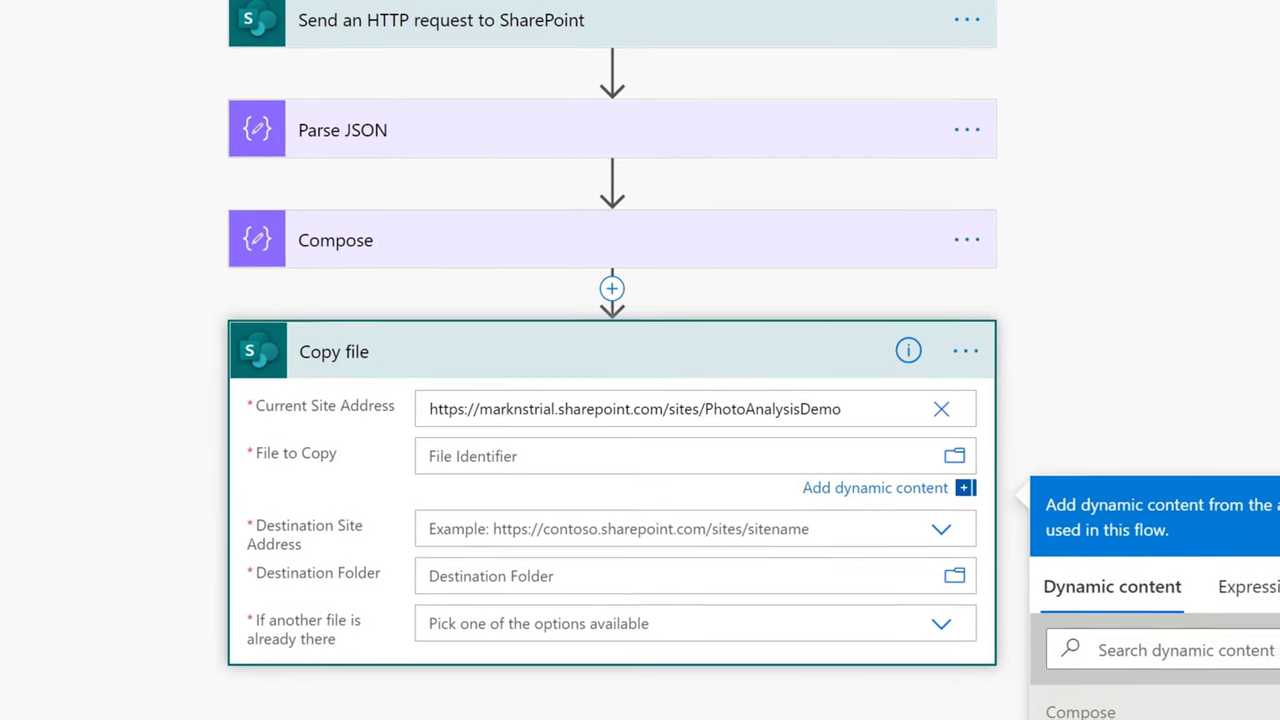
{"action": "left_click", "coordinate": [1225, 210]}
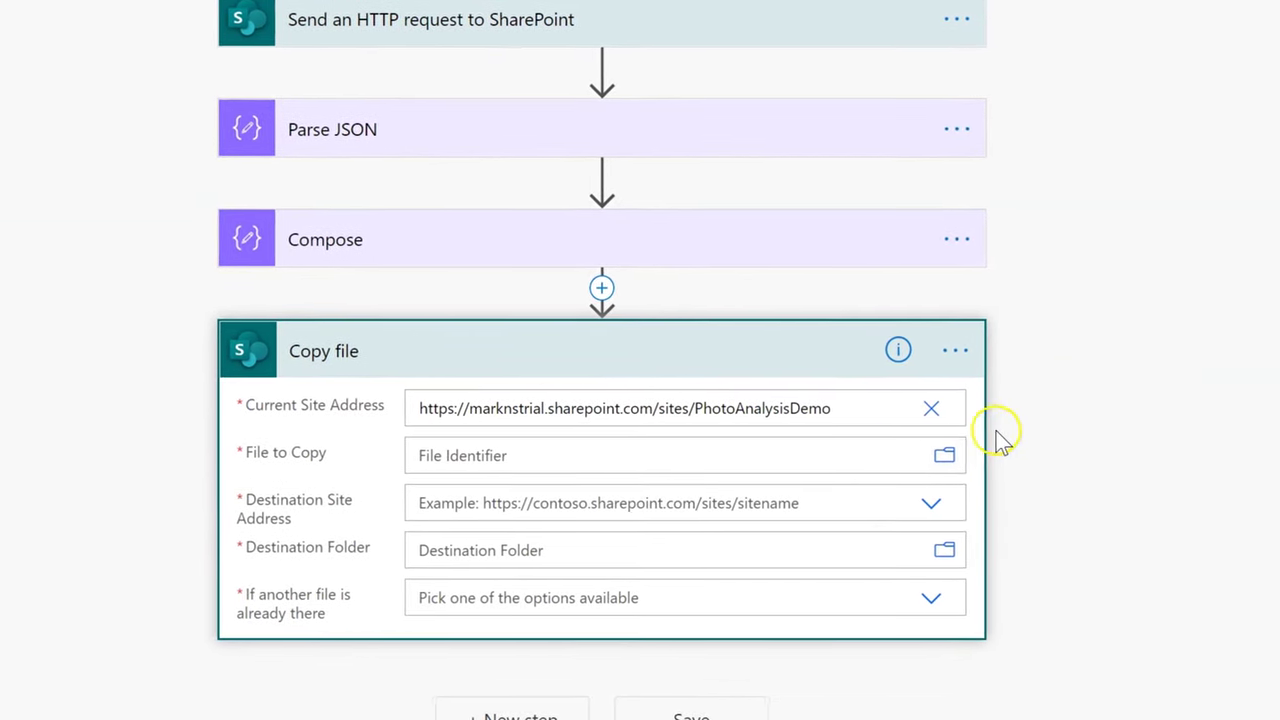
{"action": "left_click", "coordinate": [941, 455]}
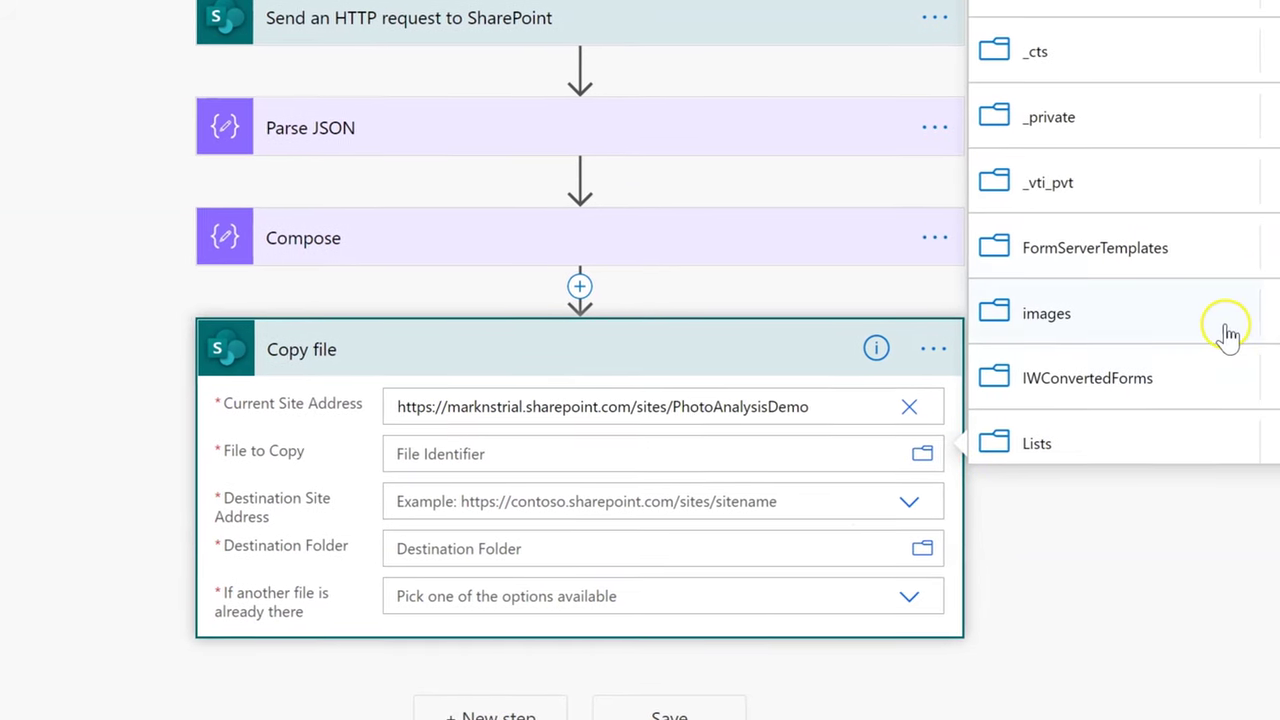
{"action": "scroll", "coordinate": [1200, 250], "scroll_direction": "down", "scroll_amount": 3}
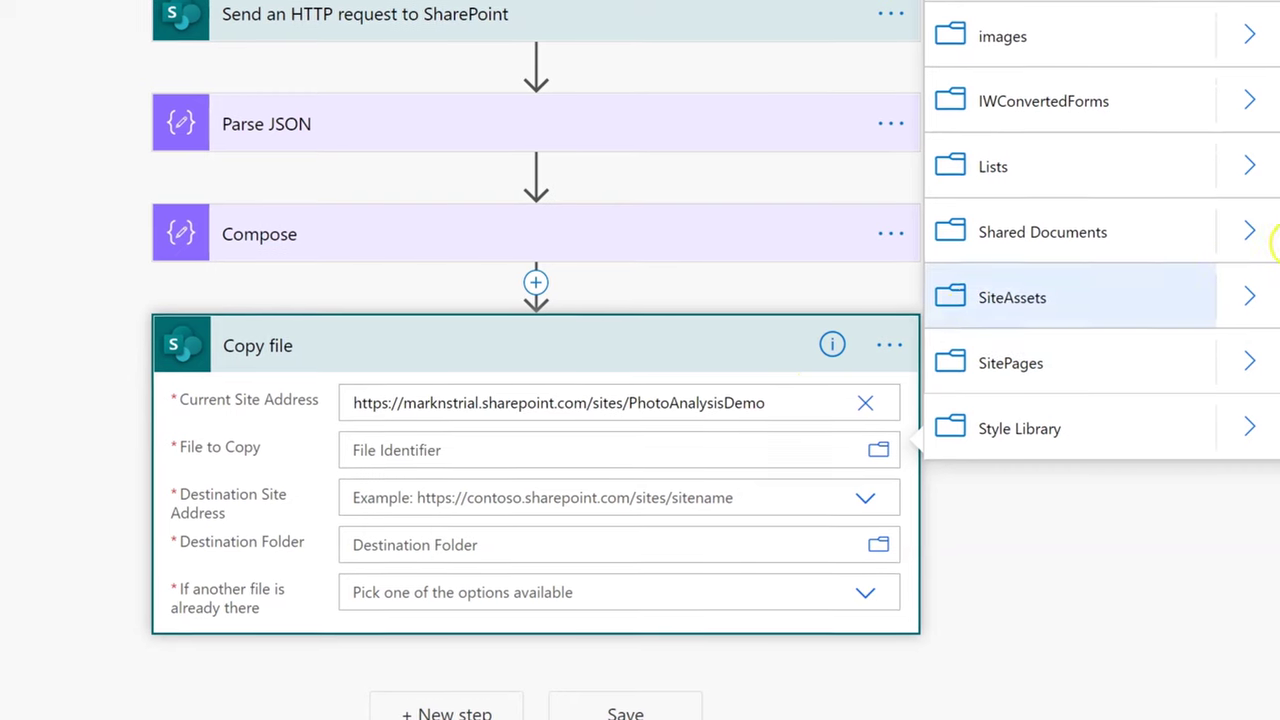
{"action": "left_click", "coordinate": [1248, 297]}
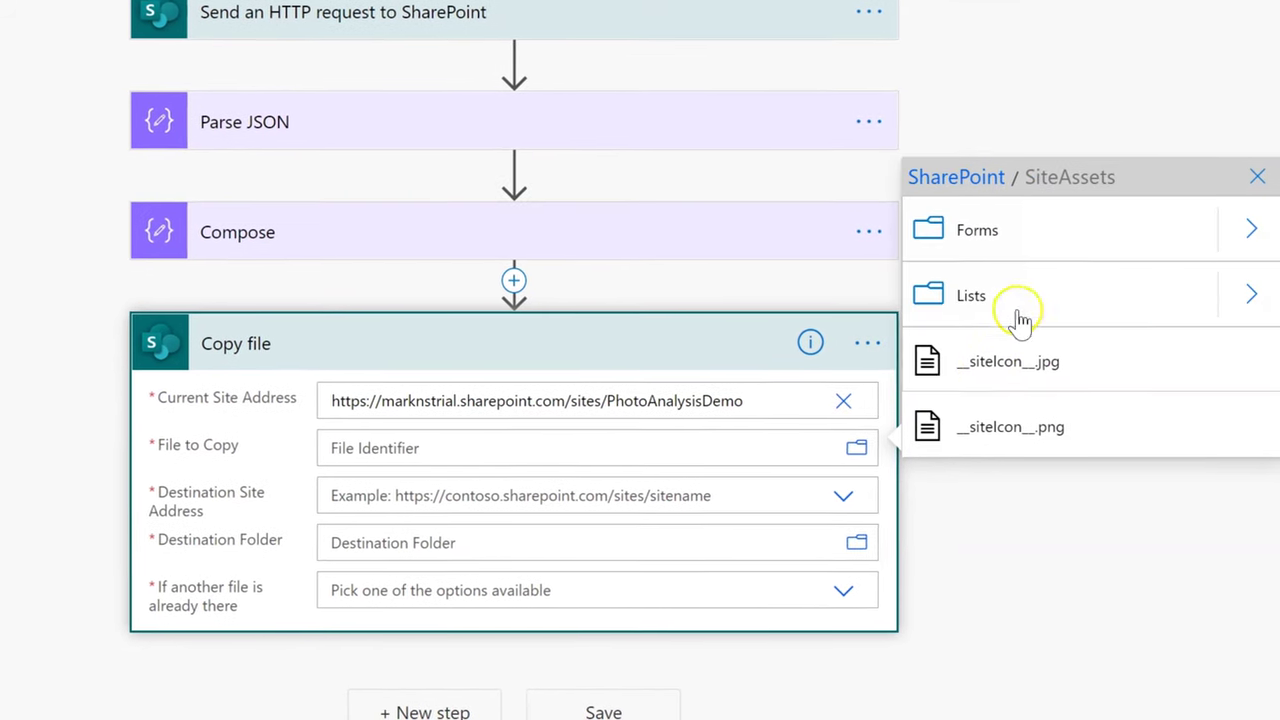
{"action": "left_click", "coordinate": [1232, 302]}
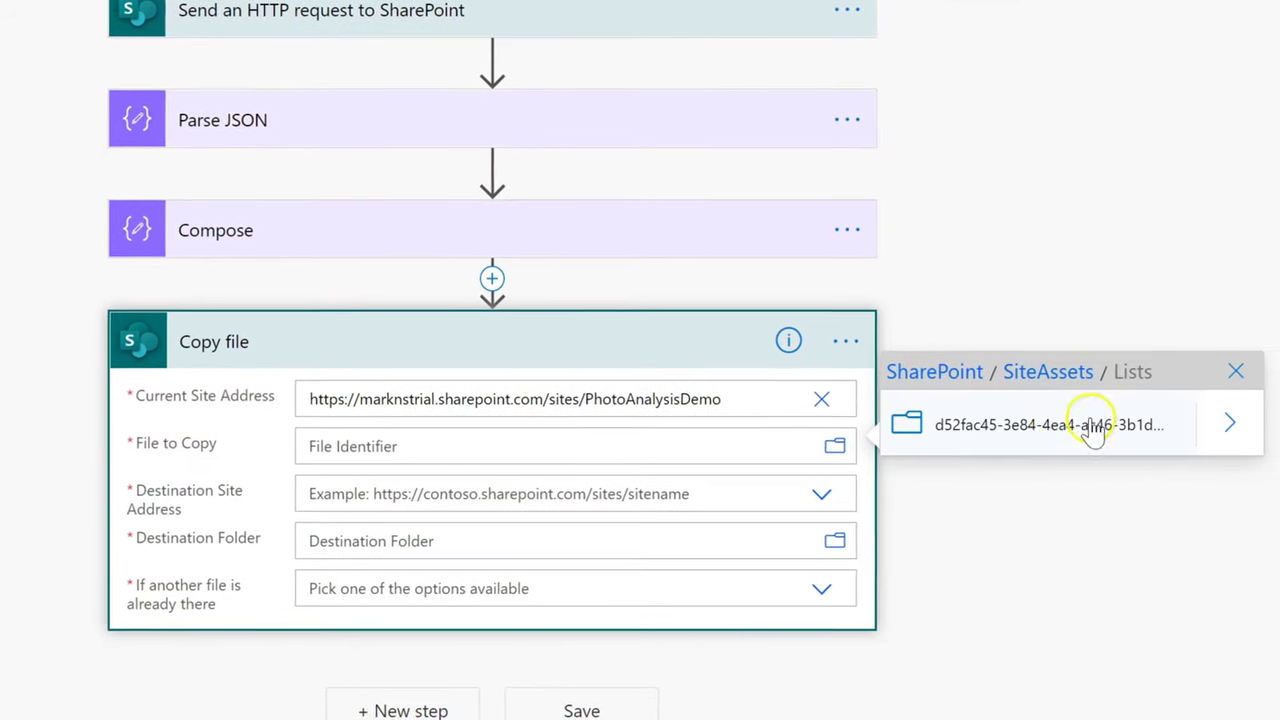
{"action": "left_click", "coordinate": [1222, 421]}
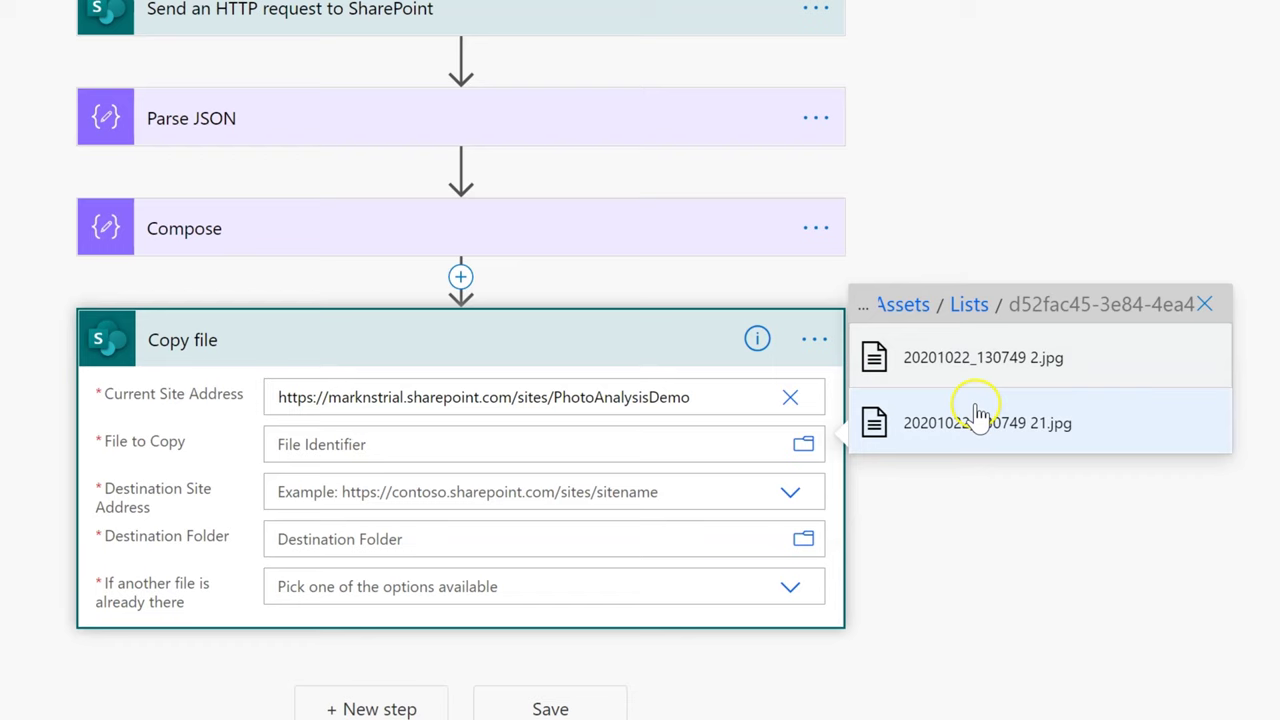
{"action": "left_click", "coordinate": [975, 421]}
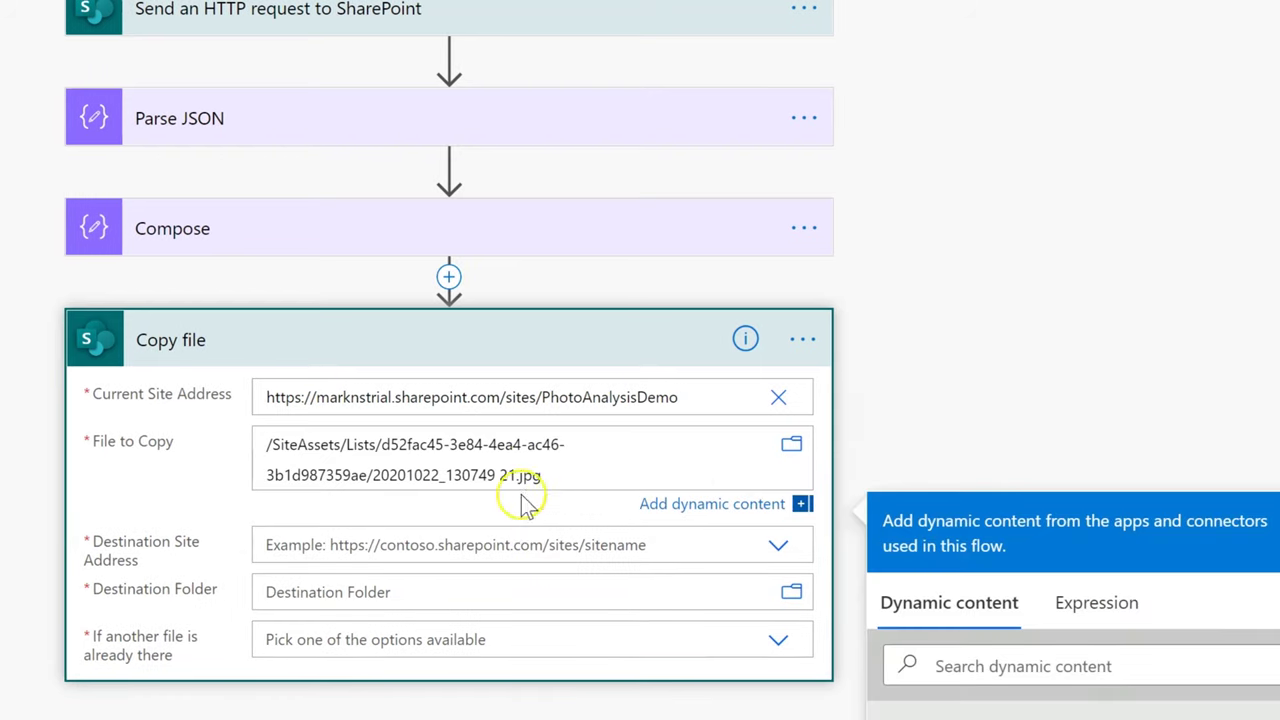
Copy the File to Copy path and insert a second Compose action before Copy file with that path as its input
{"action": "left_click_drag", "start_coordinate": [268, 452], "coordinate": [600, 466]}
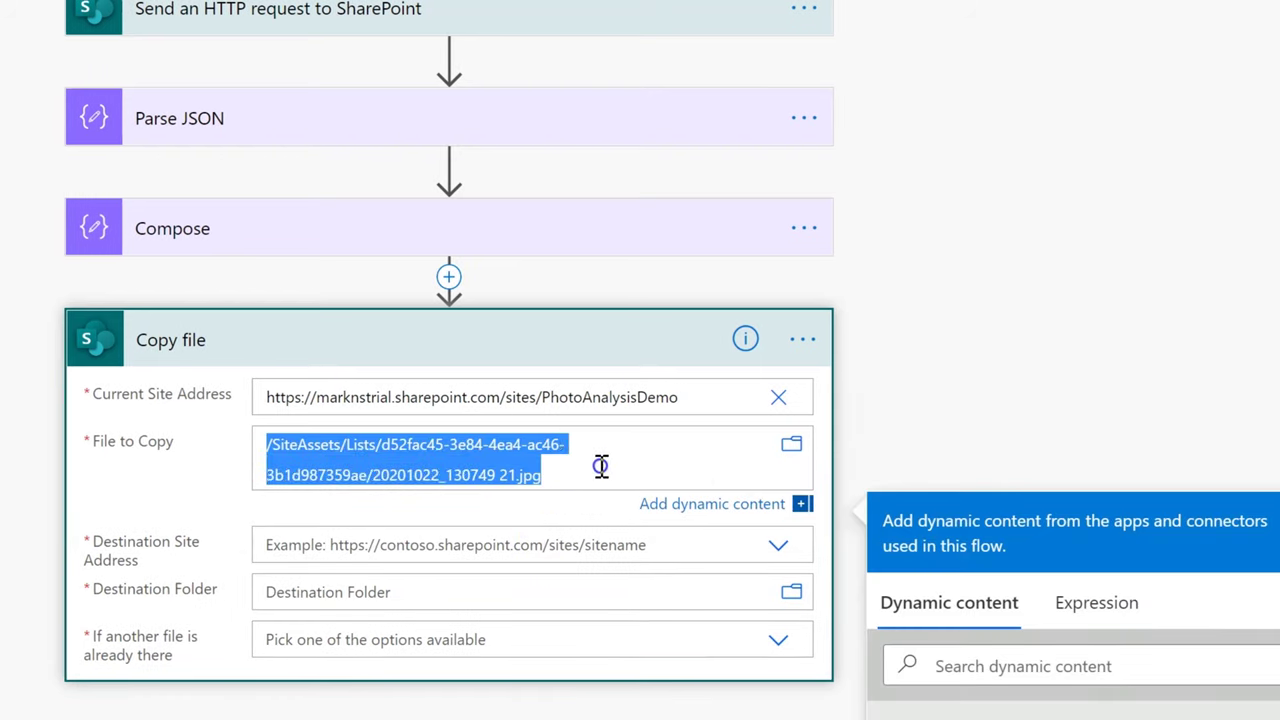
{"action": "left_click", "coordinate": [383, 481]}
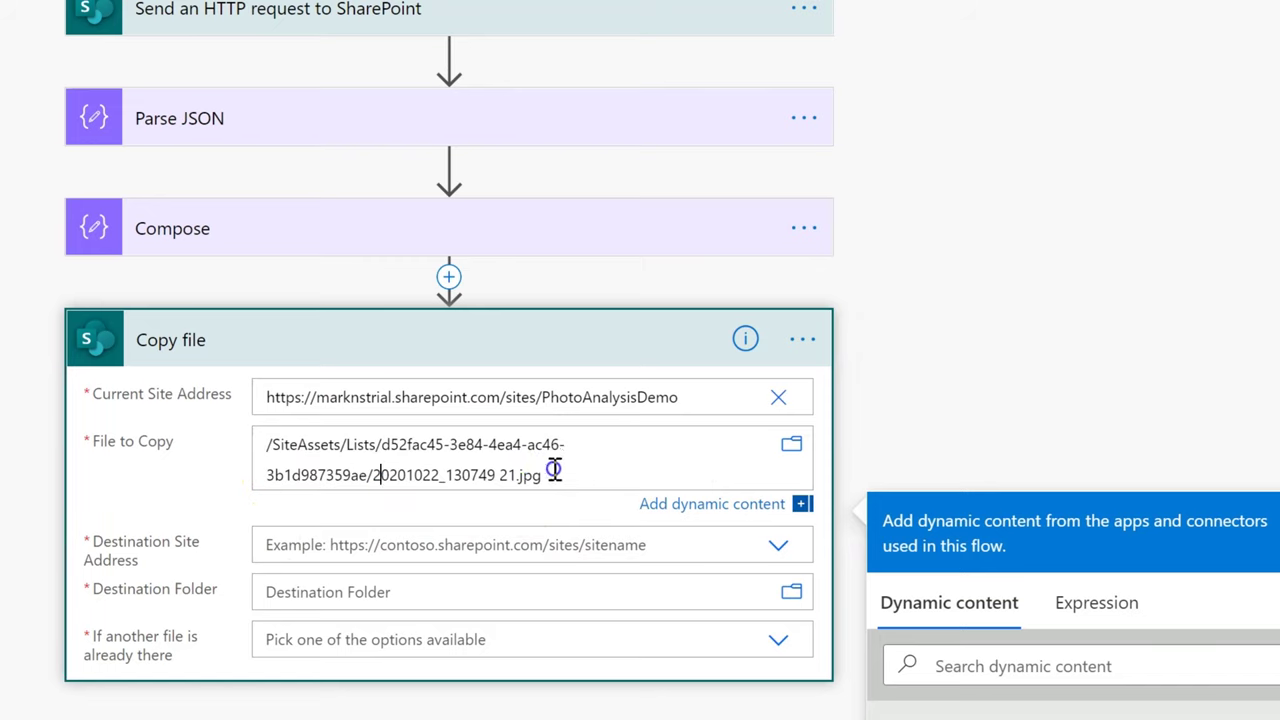
{"action": "left_click_drag", "start_coordinate": [553, 470], "coordinate": [267, 436]}
{"action": "right_click", "coordinate": [325, 468]}
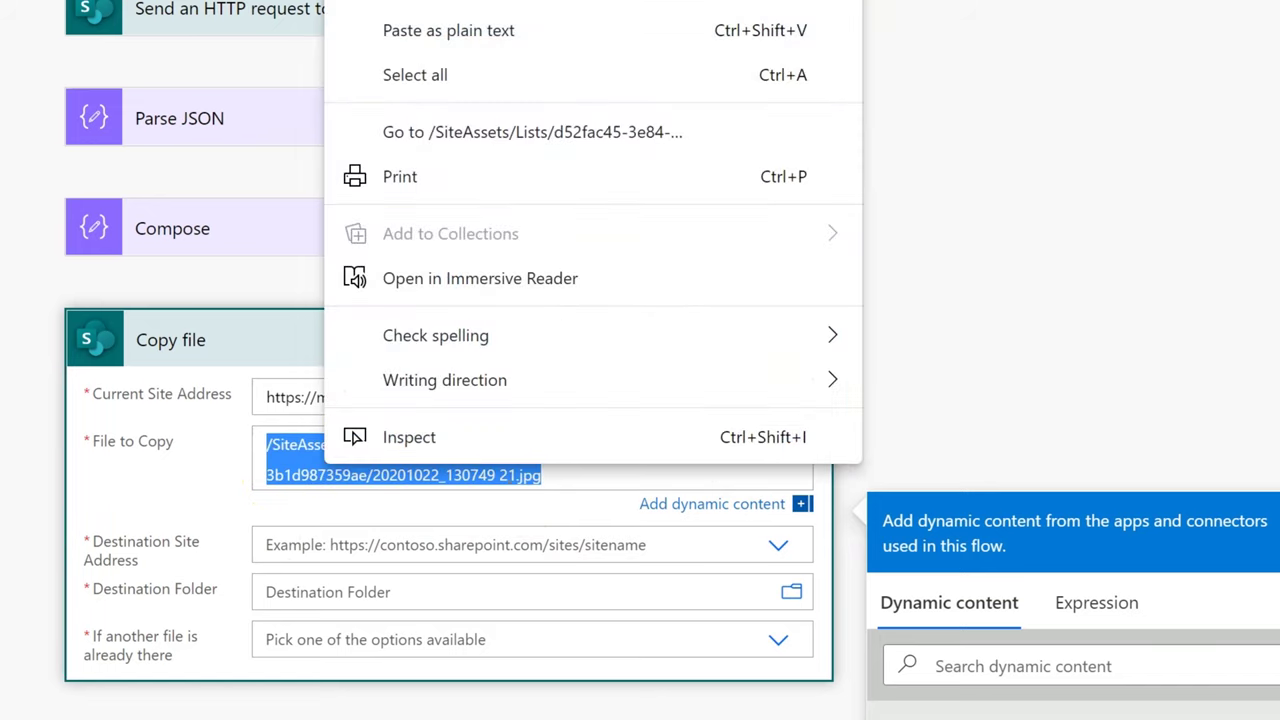
{"action": "left_click", "coordinate": [960, 118]}
{"action": "left_click", "coordinate": [459, 279]}
{"action": "left_click", "coordinate": [470, 324]}
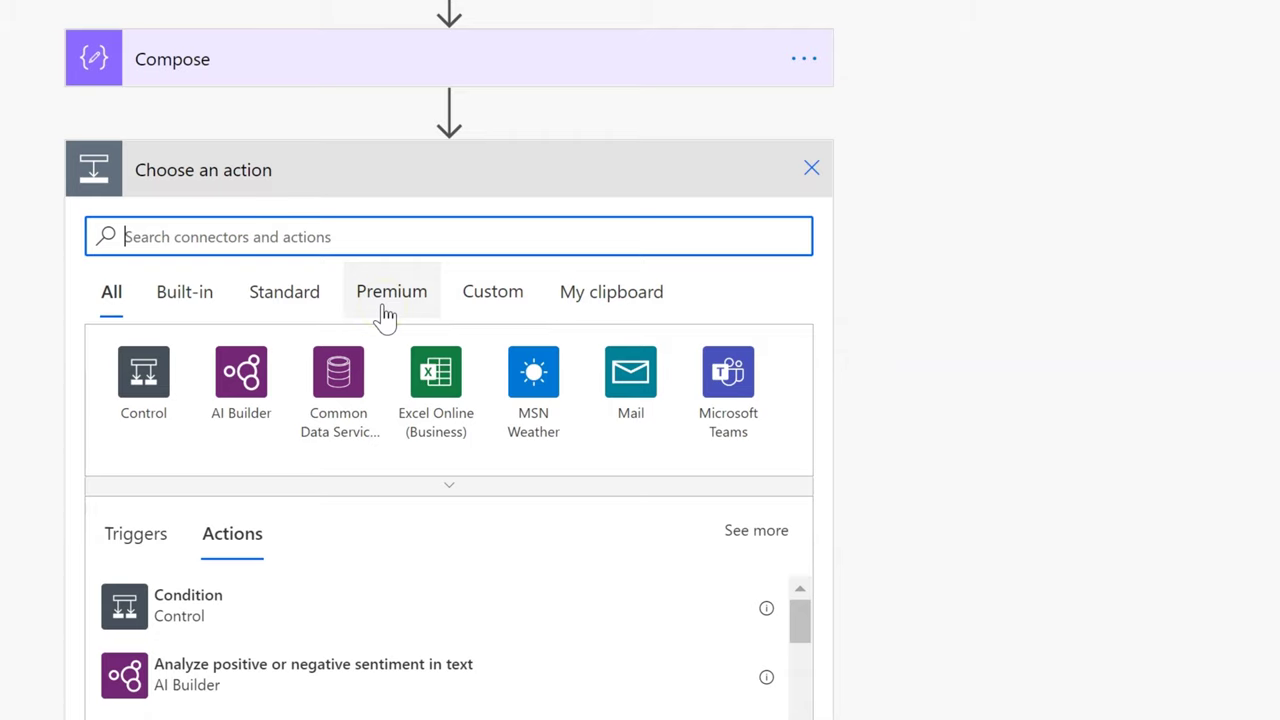
{"action": "type", "text": "comp"}
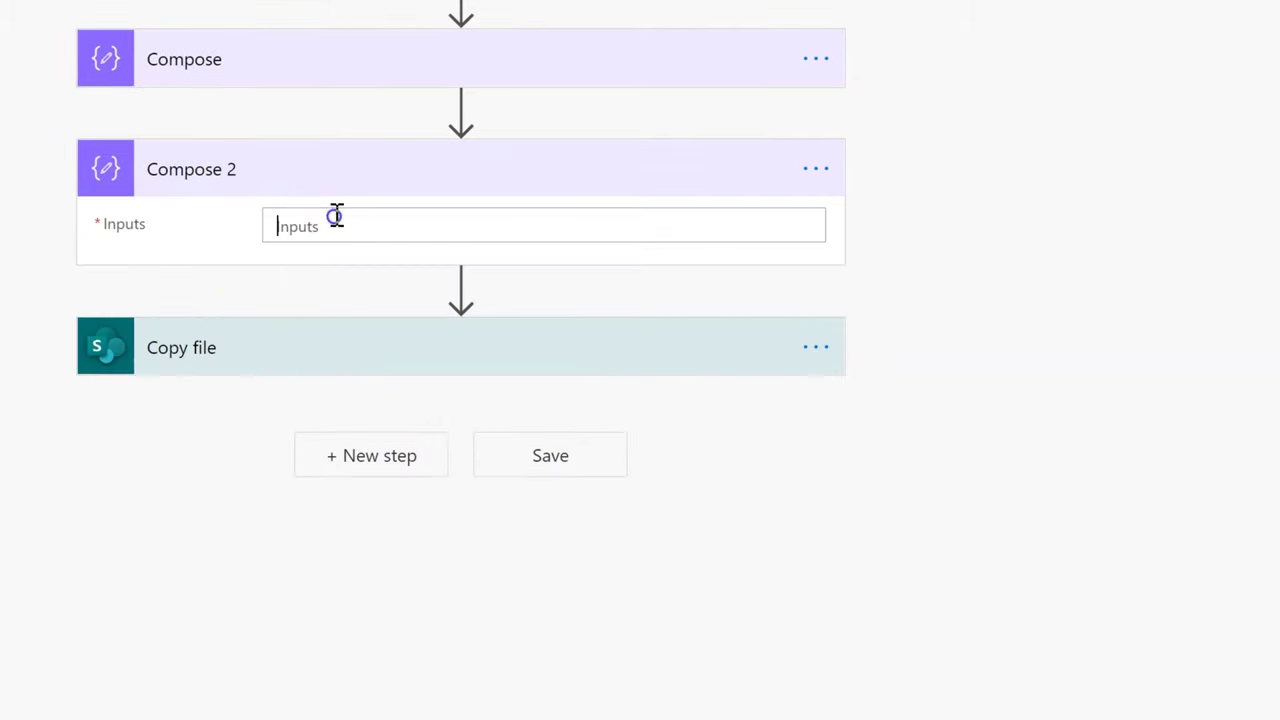
{"action": "left_click", "coordinate": [336, 216]}
{"action": "type", "text": "/SiteAssets/Lists/d52fac45-3e84-4ea4-ac46-3b1d987359ae/20201022_13074921.jpg"}
{"action": "left_click", "coordinate": [1065, 14]}
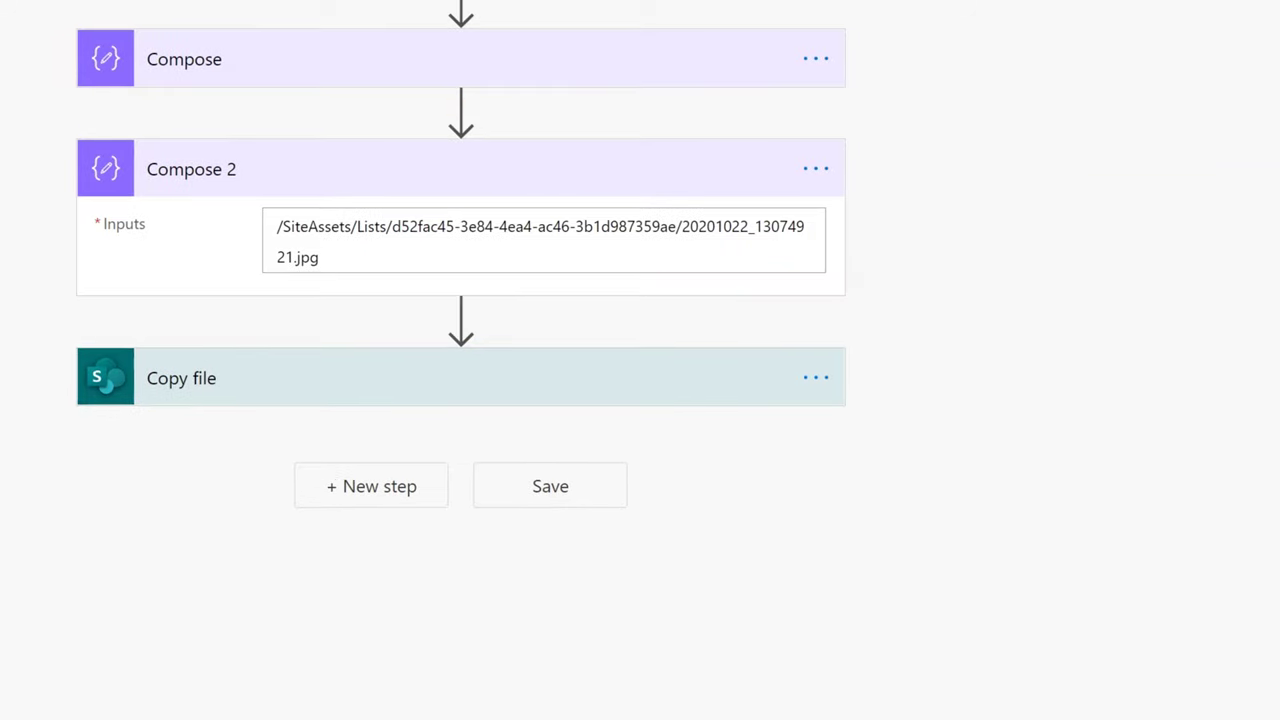
Set the Copy file action's Destination Site Address to the same PhotoAnalysisDemo site URL as the Current Site Address, as a custom value
{"action": "left_click", "coordinate": [452, 372]}
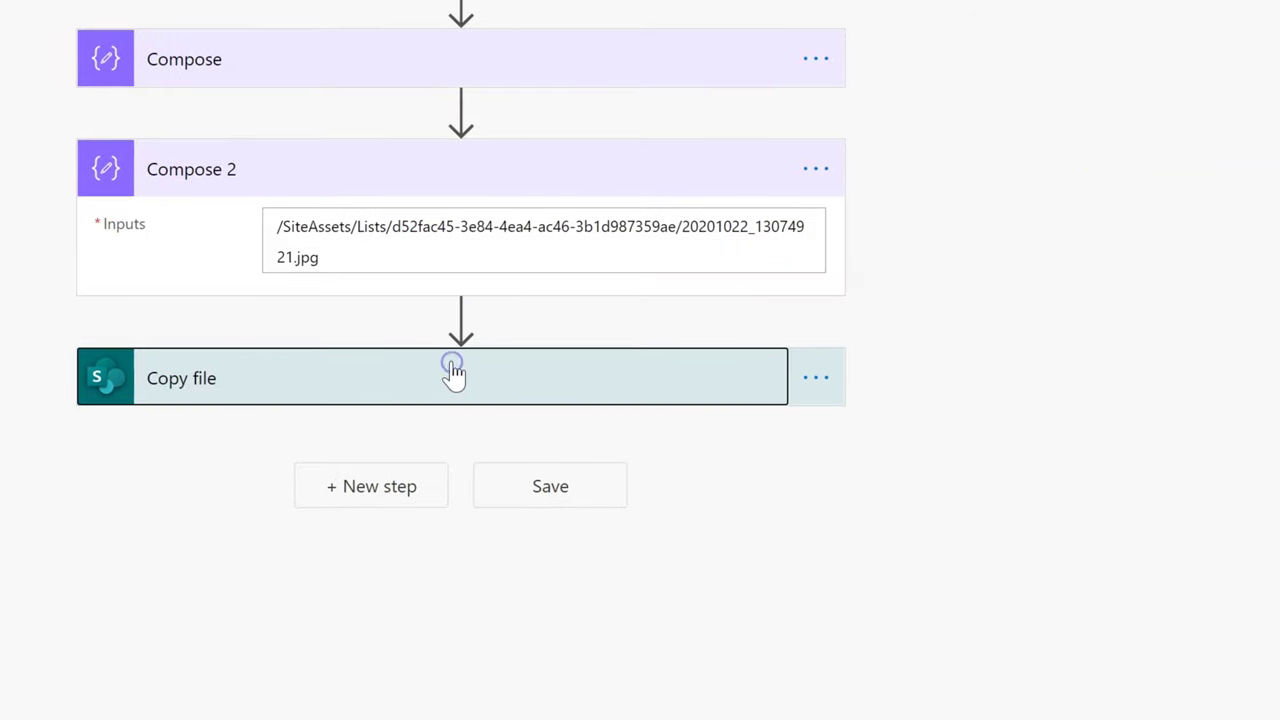
{"action": "left_click", "coordinate": [501, 563]}
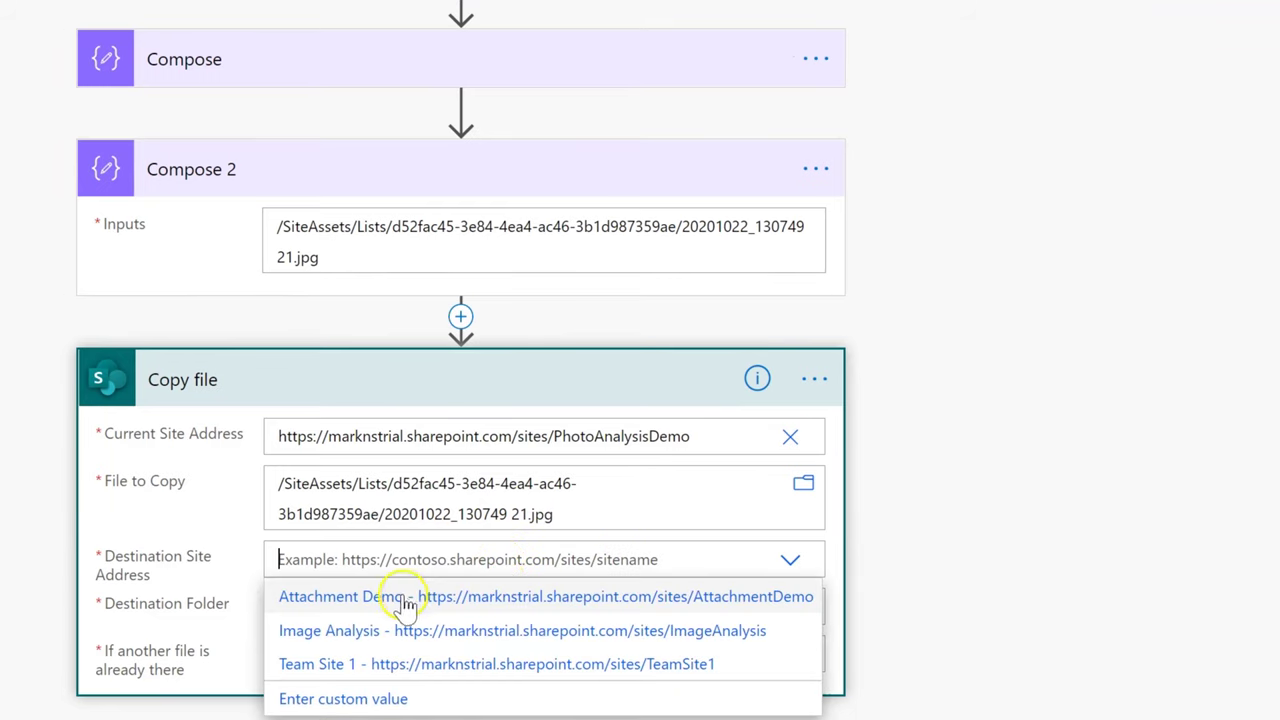
{"action": "triple_click", "coordinate": [492, 430]}
{"action": "key", "text": "ctrl+c"}
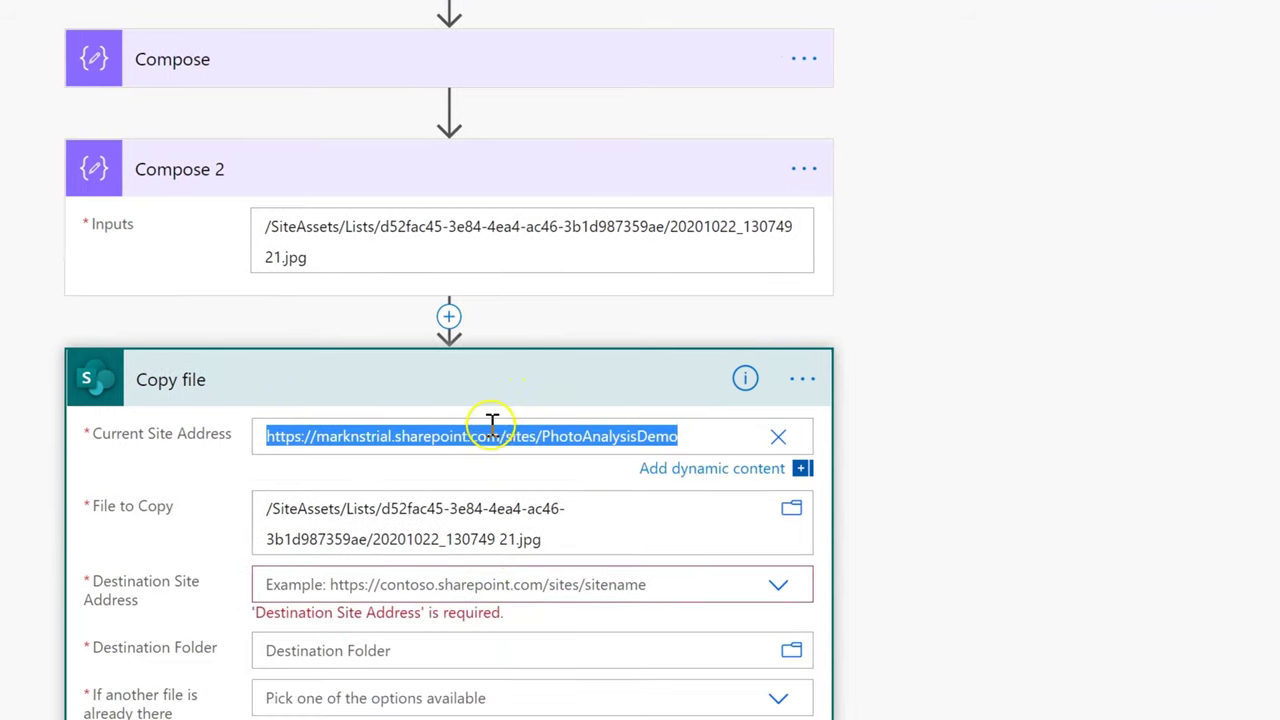
{"action": "left_click", "coordinate": [441, 586]}
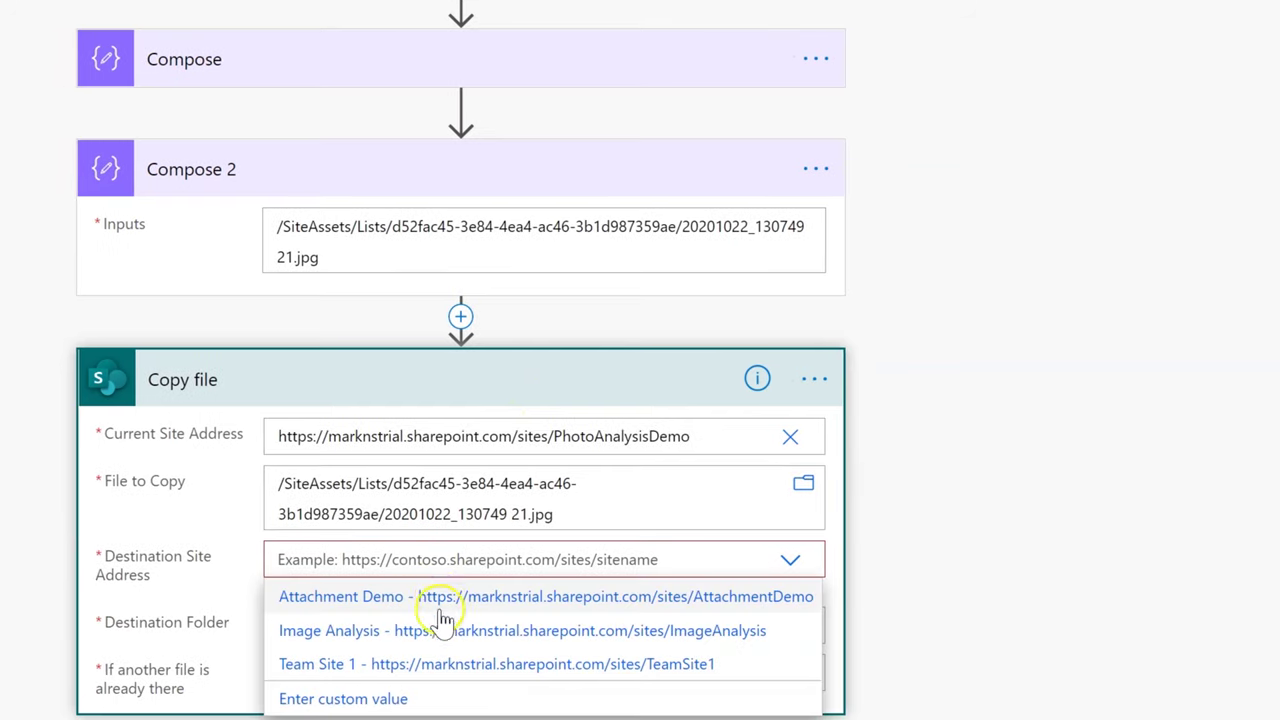
{"action": "left_click", "coordinate": [412, 699]}
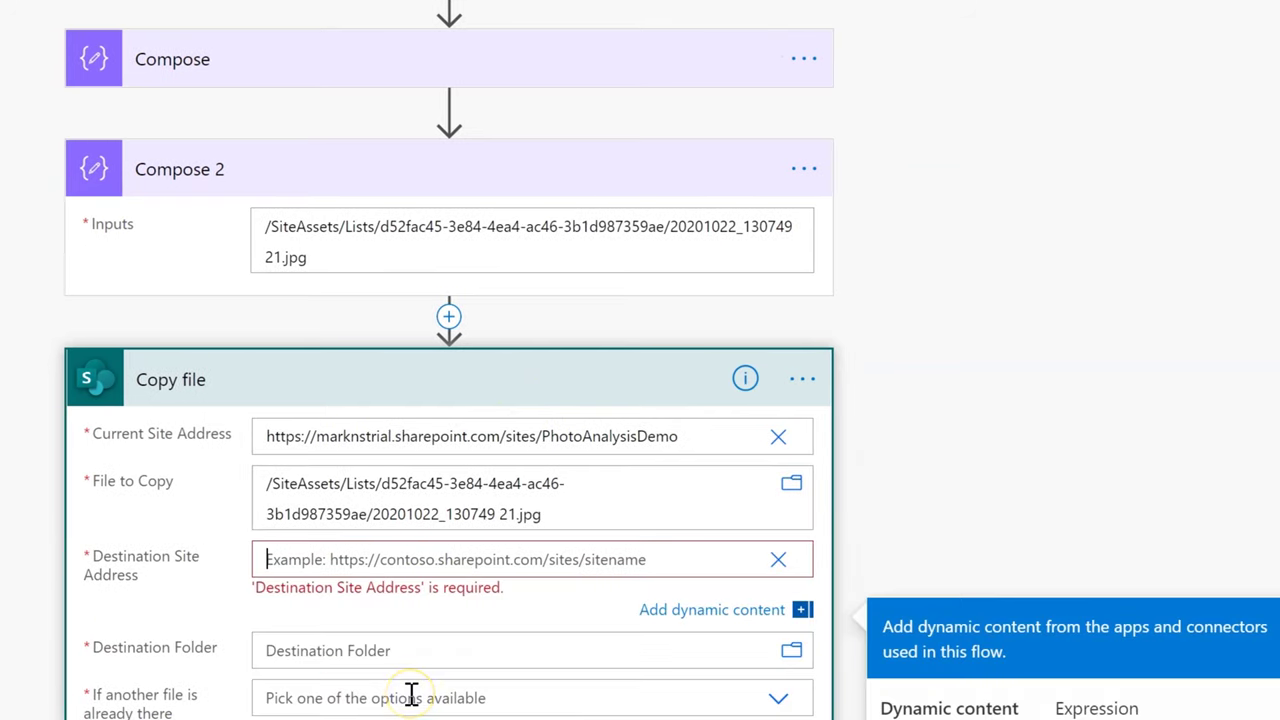
{"action": "key", "text": "ctrl+v"}
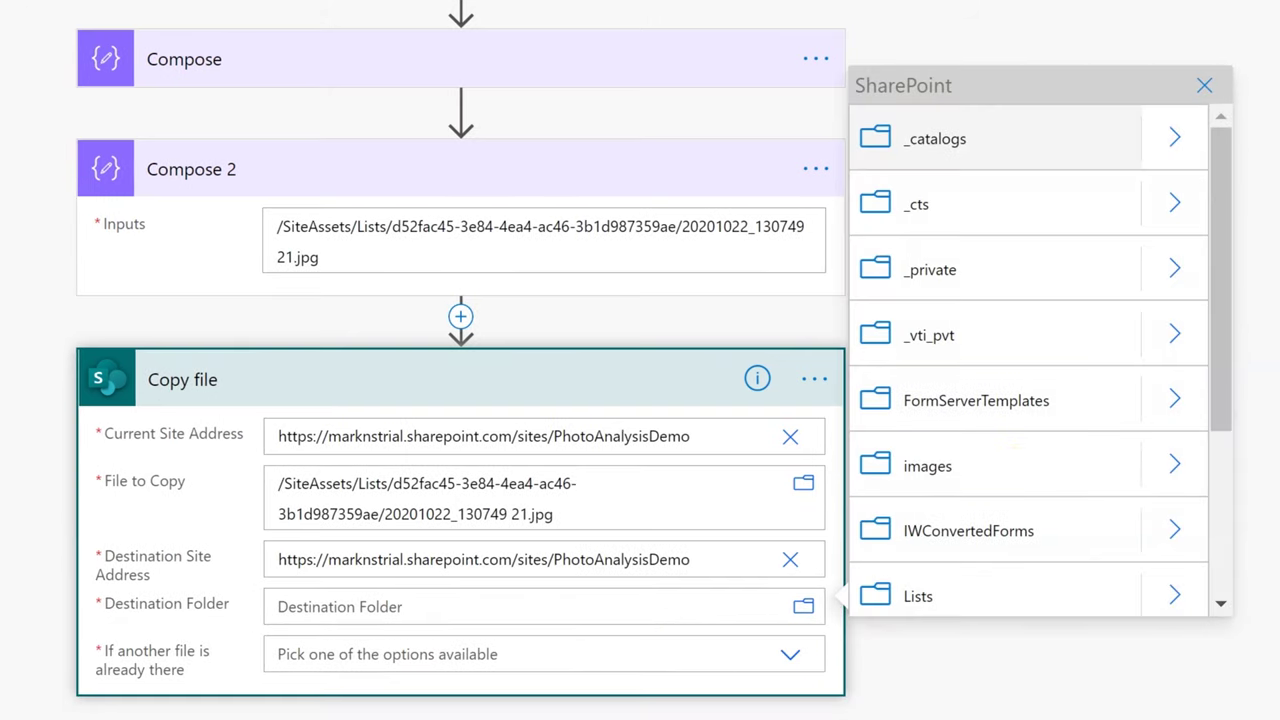
Set the Copy file Destination Folder to /Shared Documents/TempPhotos and choose how to handle a file that is already there
{"action": "left_click_drag", "start_coordinate": [1214, 415], "coordinate": [1232, 580]}
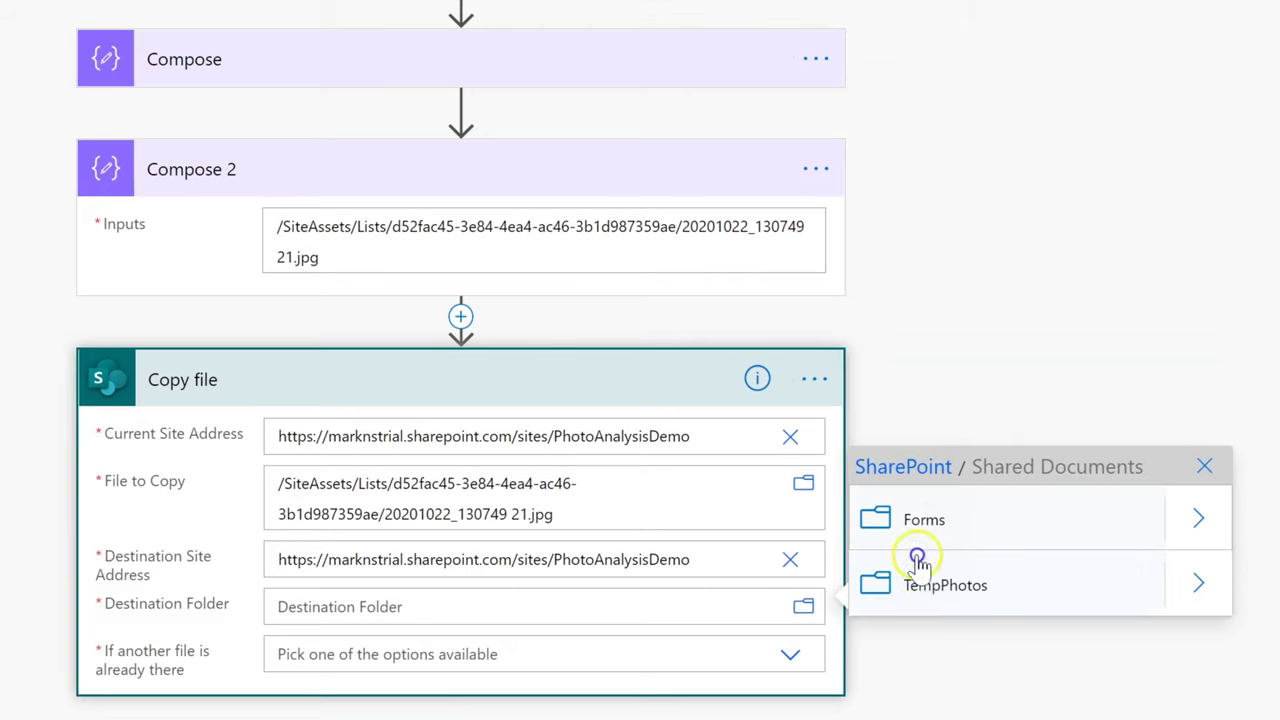
{"action": "left_click", "coordinate": [1186, 577]}
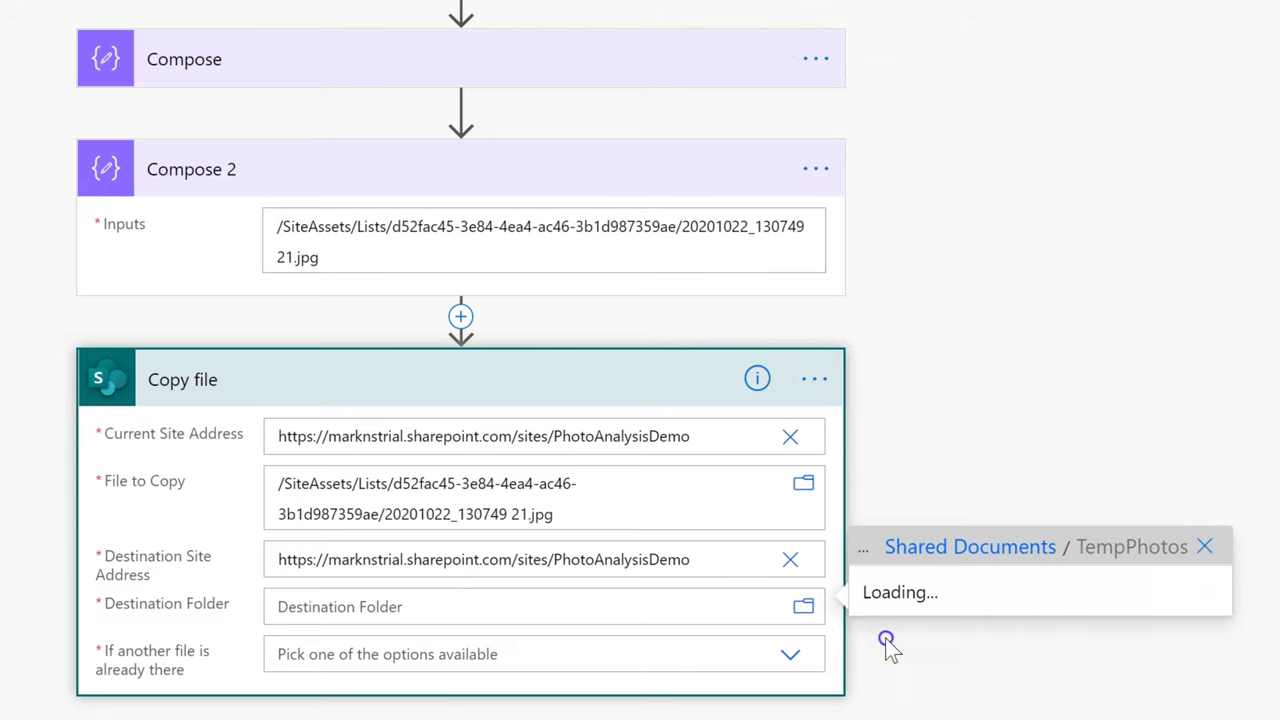
{"action": "left_click", "coordinate": [975, 562]}
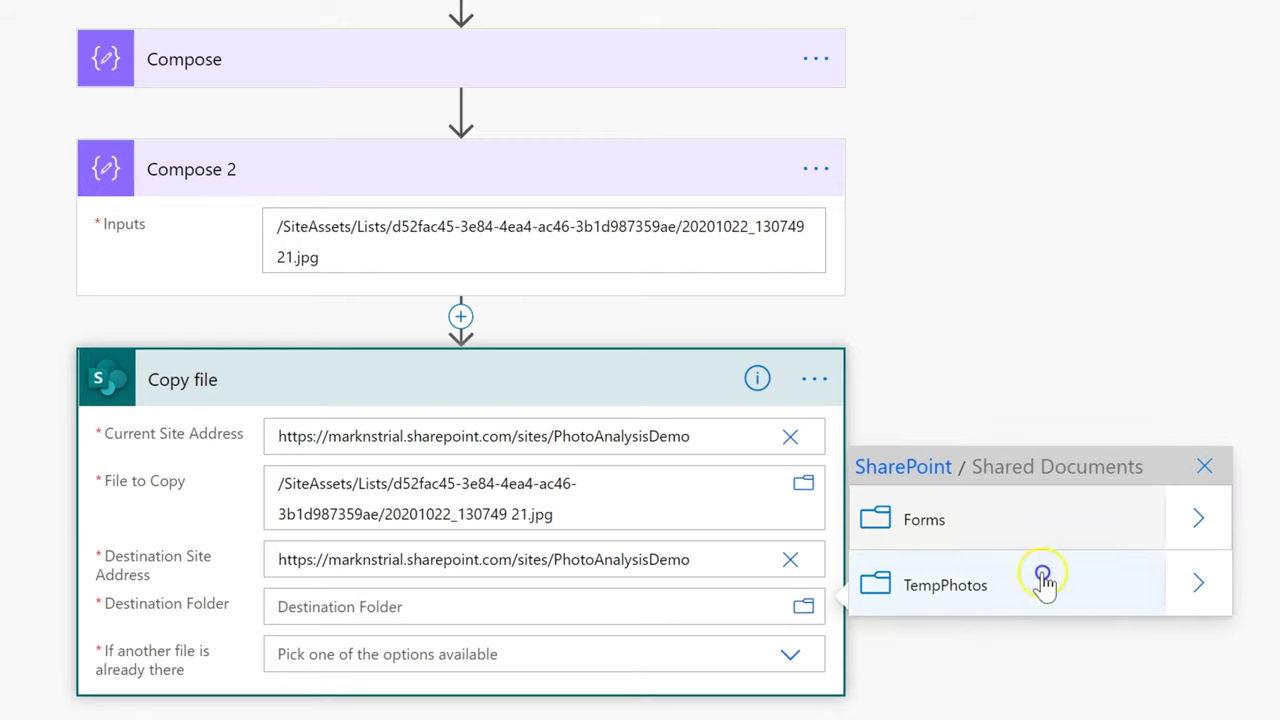
{"action": "left_click", "coordinate": [1043, 583]}
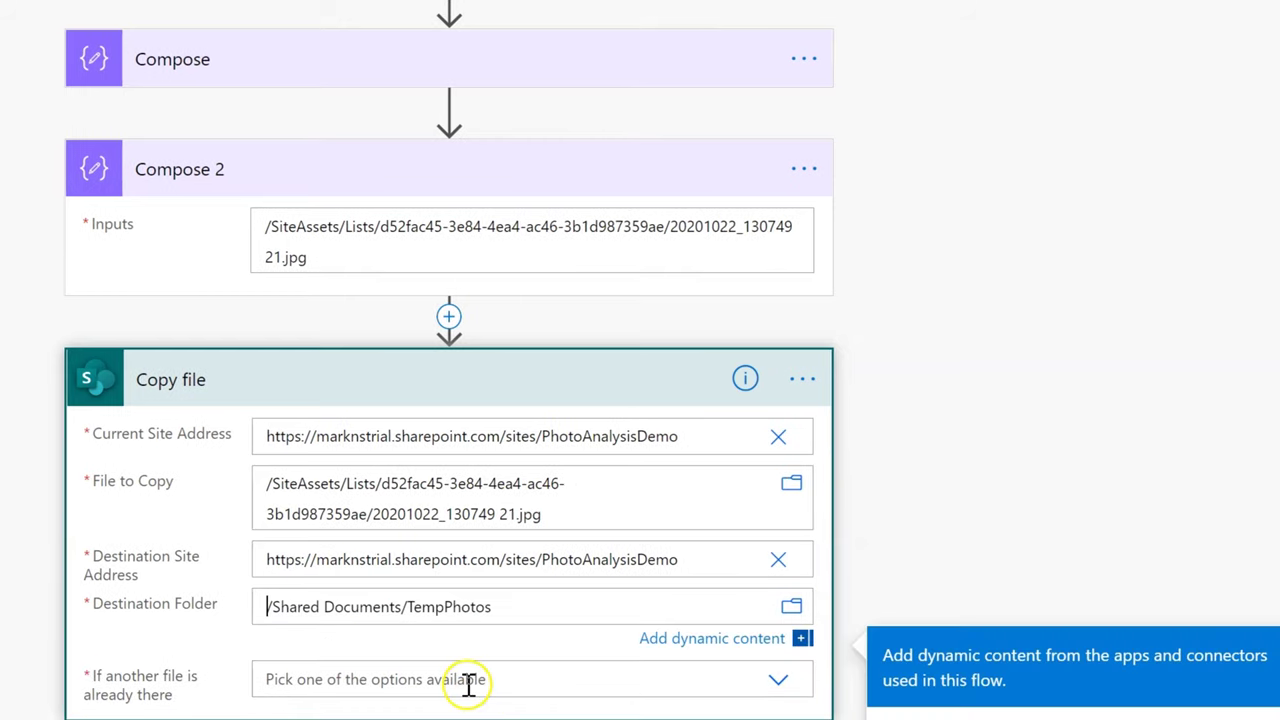
{"action": "left_click", "coordinate": [775, 688]}
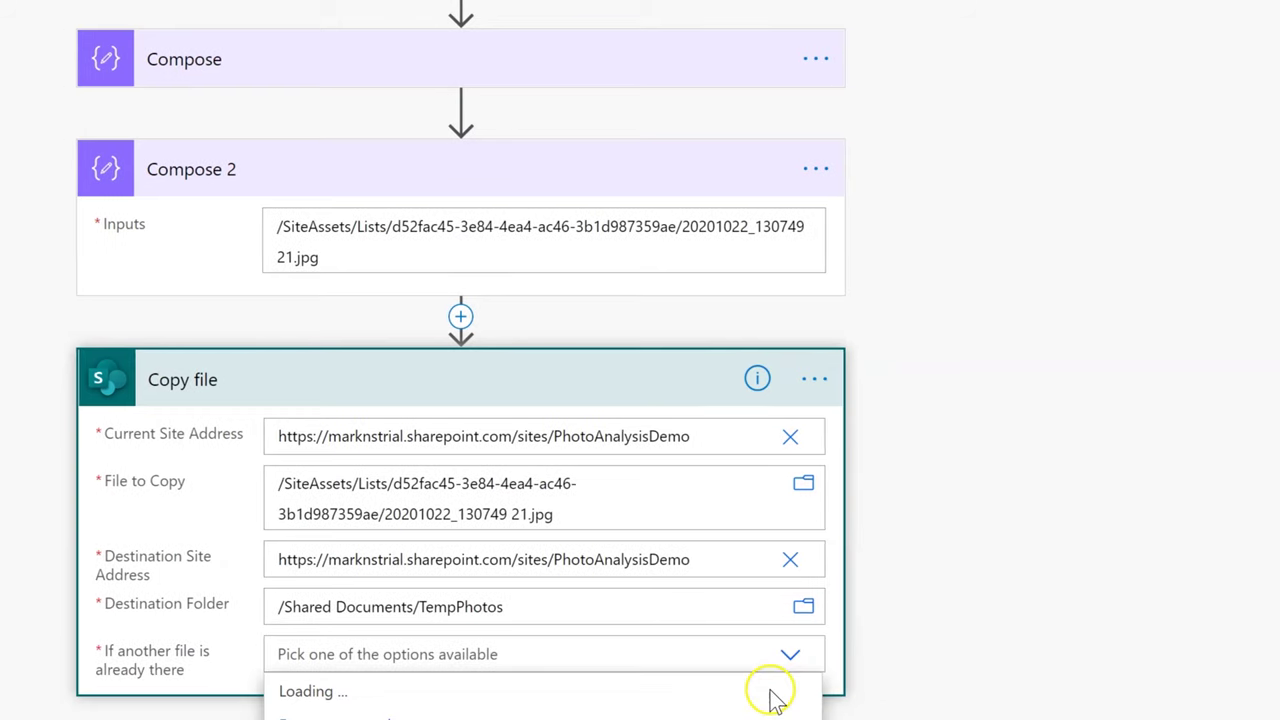
{"action": "left_click", "coordinate": [660, 700]}
{"action": "left_click", "coordinate": [1098, 365]}
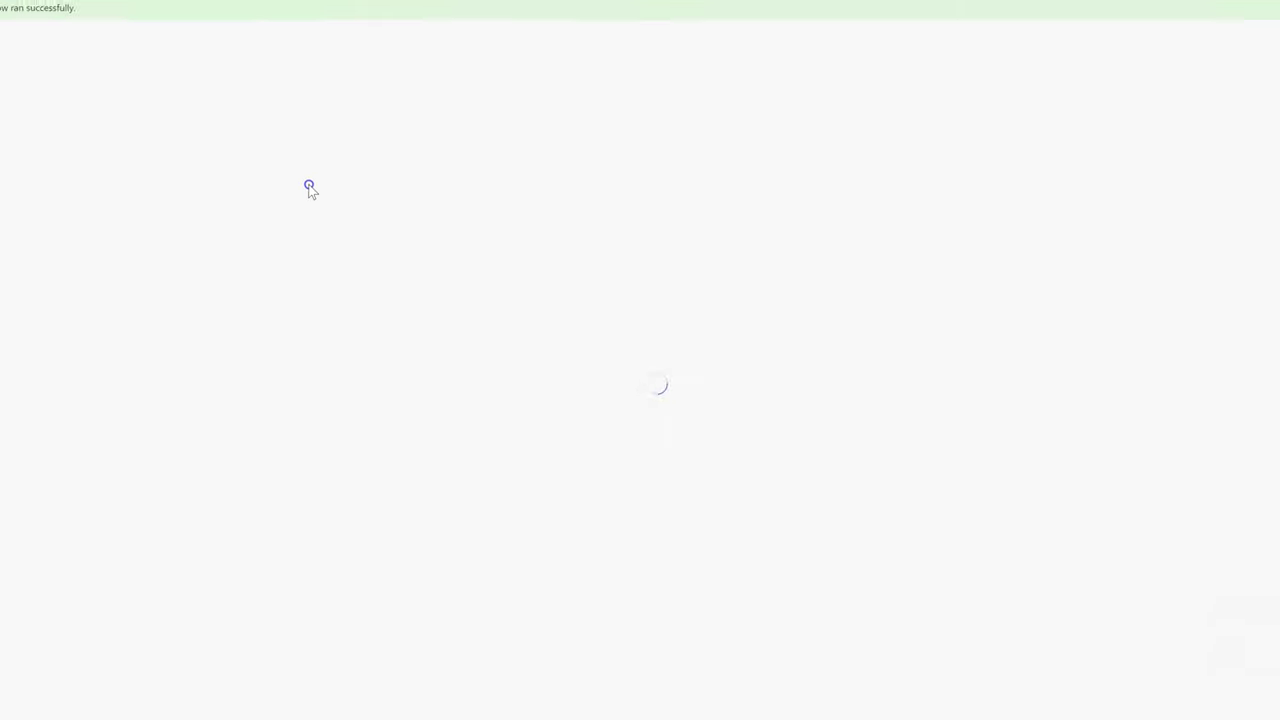
Open the Compose action of the earlier flow run and select the serverUrl and serverRelativeUrl lines for copying
{"action": "left_click", "coordinate": [567, 305]}
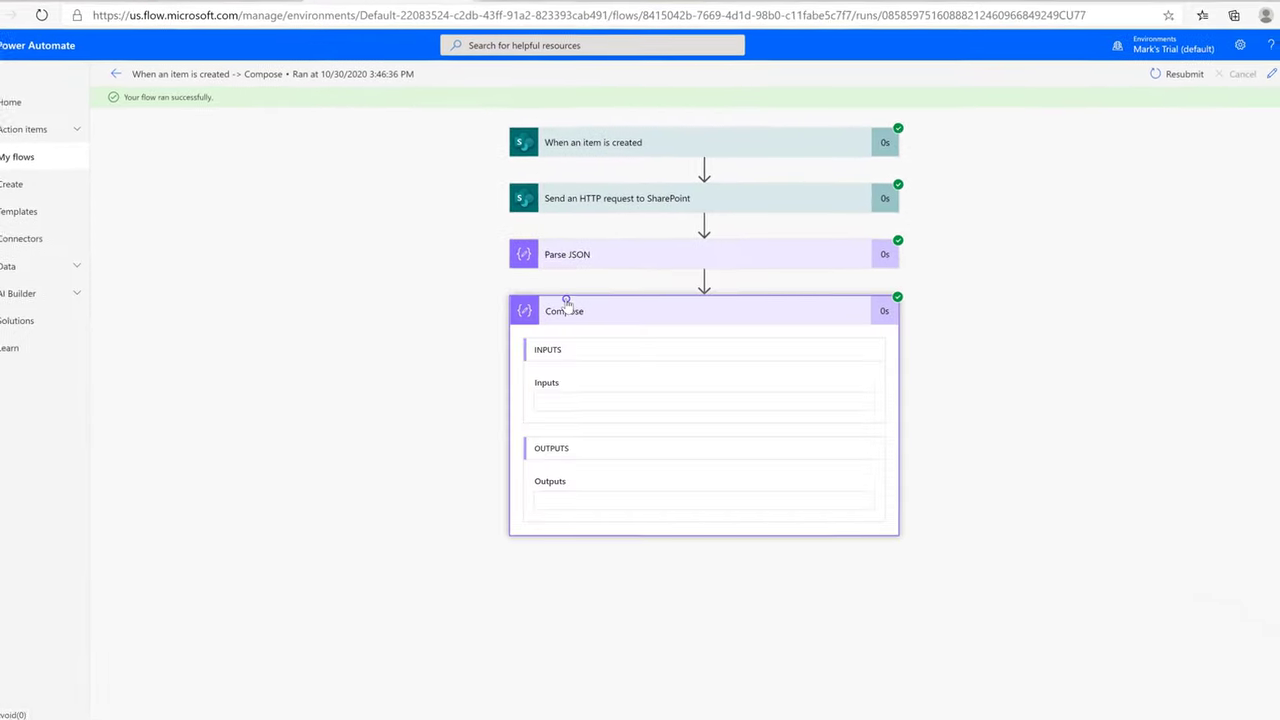
{"action": "left_click_drag", "start_coordinate": [879, 430], "coordinate": [879, 462]}
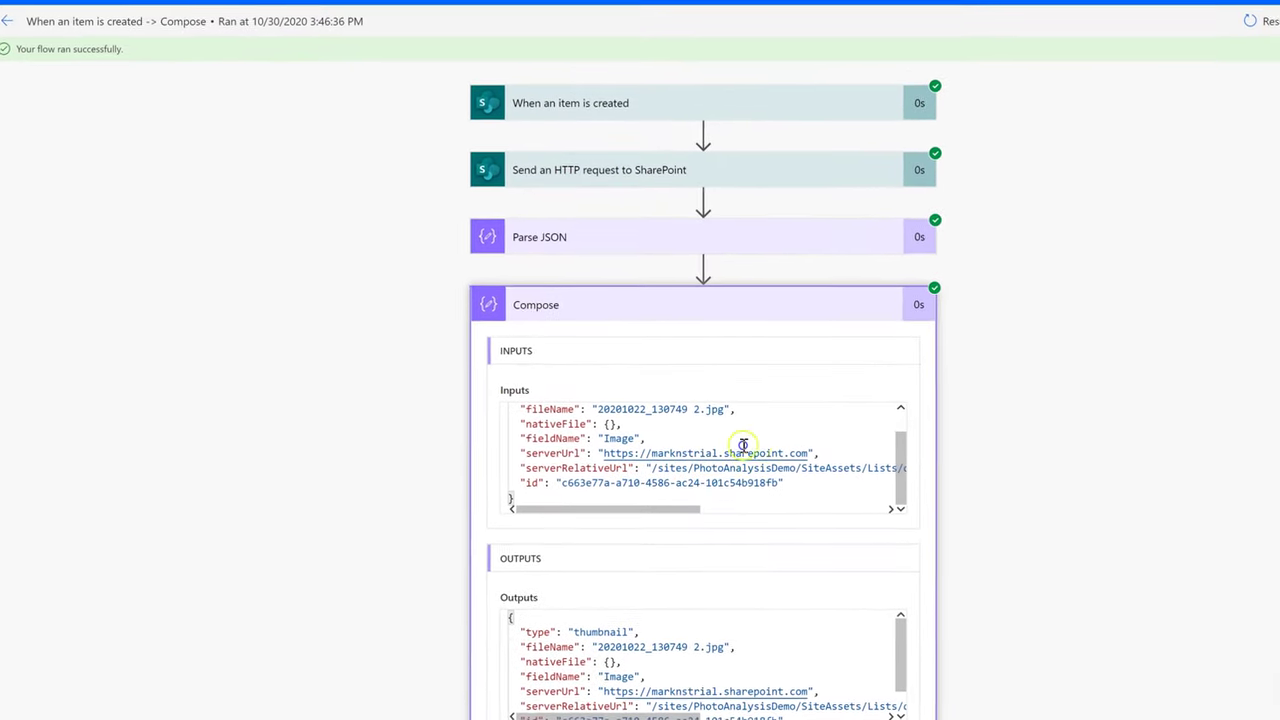
{"action": "left_click_drag", "start_coordinate": [811, 446], "coordinate": [494, 495]}
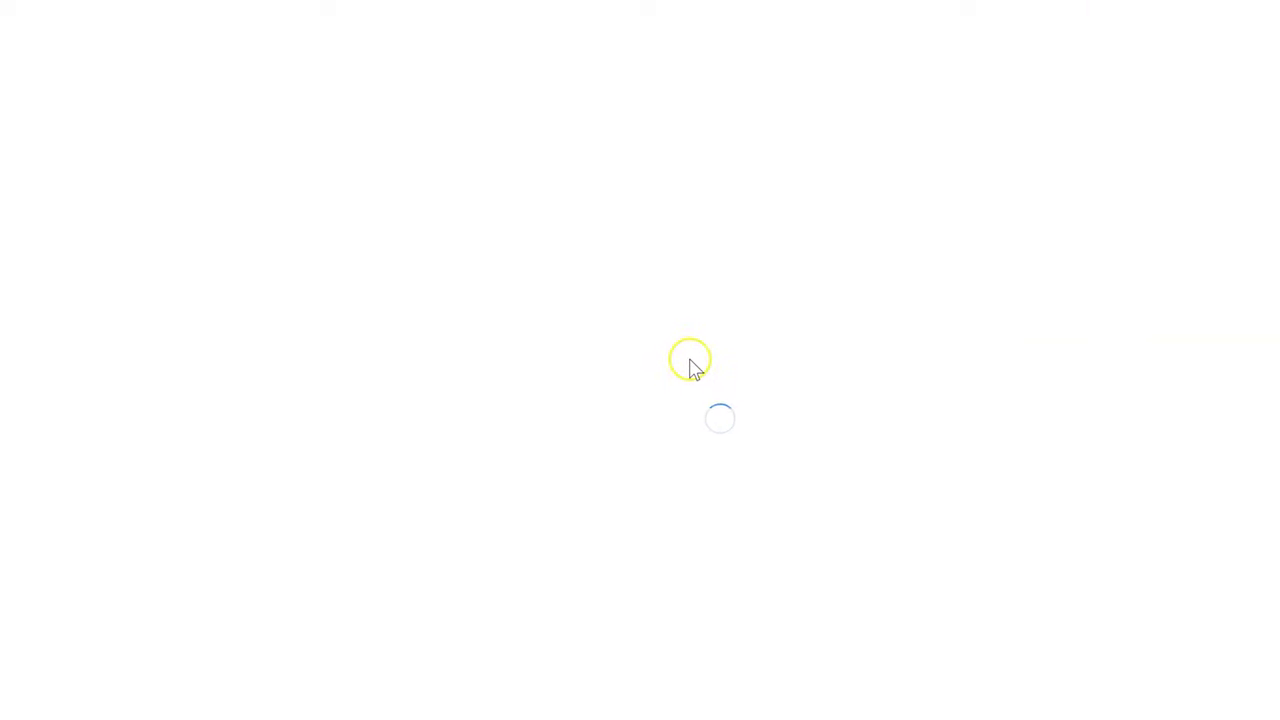
Paste the copied serverUrl and serverRelativeUrl lines a few blank lines below the file path in the Compose 2 inputs
{"action": "left_click", "coordinate": [662, 350]}
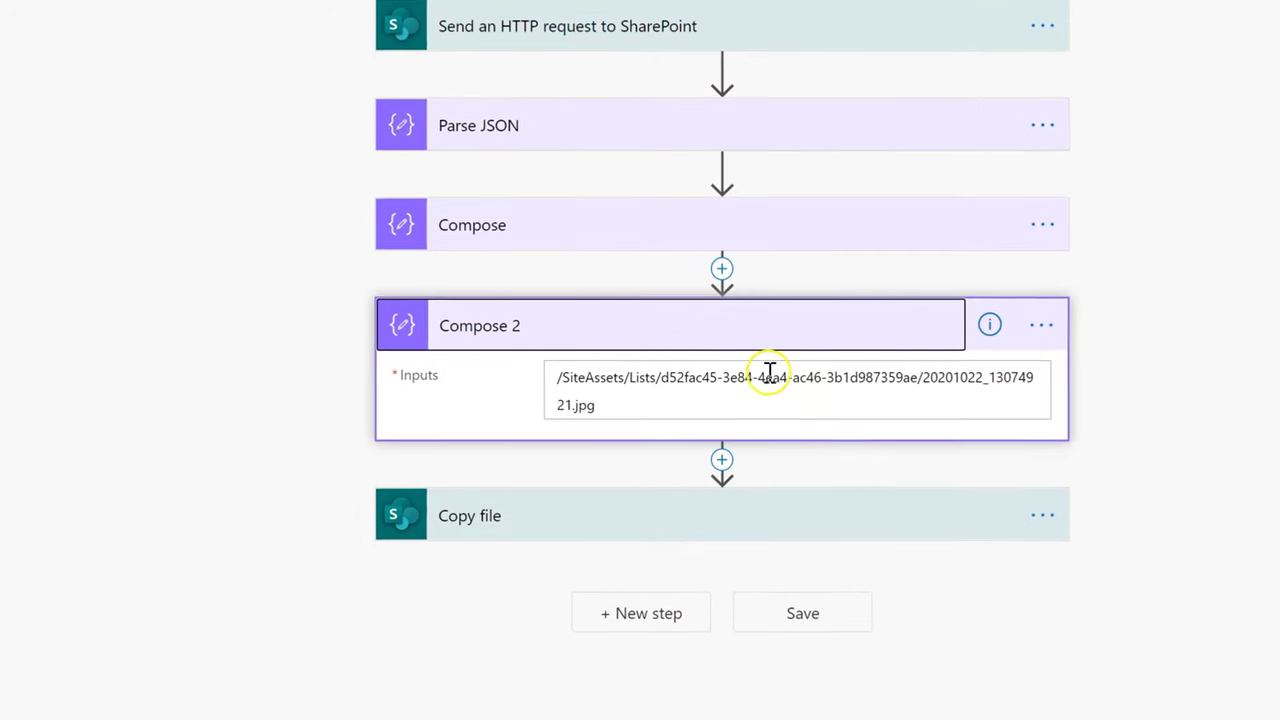
{"action": "left_click", "coordinate": [630, 515]}
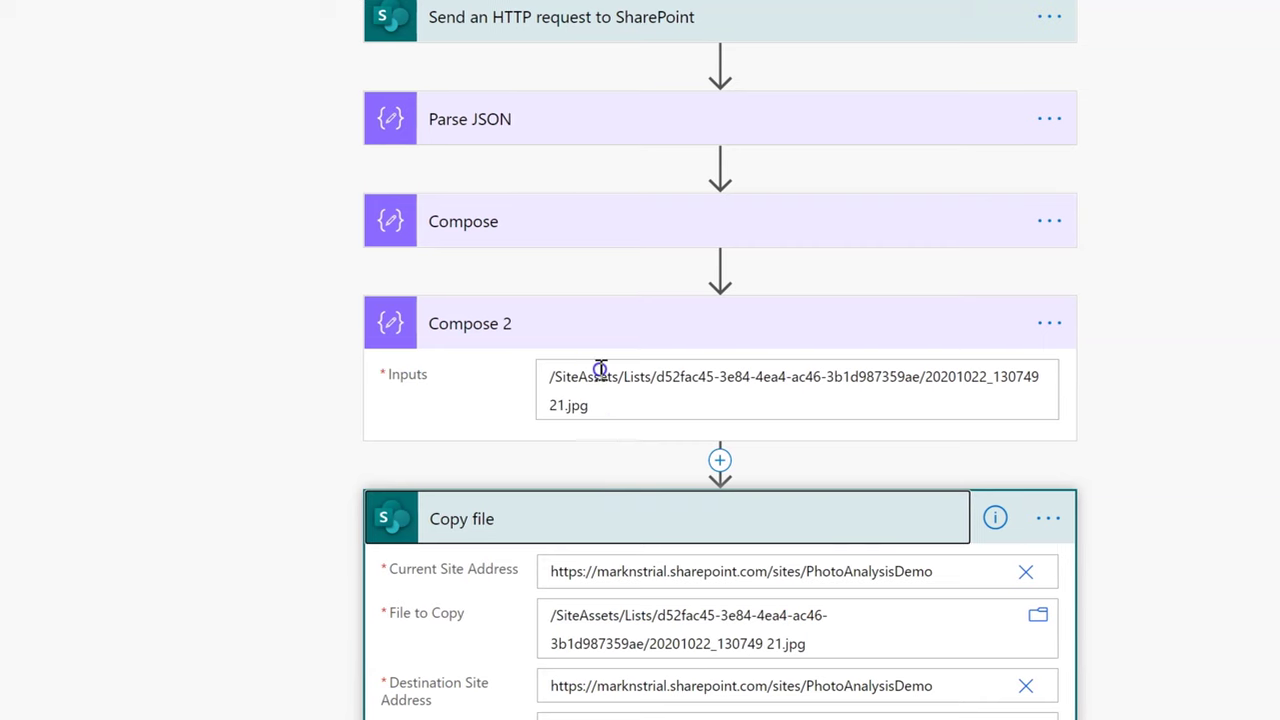
{"action": "left_click", "coordinate": [678, 404]}
{"action": "key", "text": "Return"}
{"action": "key", "text": "Return"}
{"action": "key", "text": "Return"}
{"action": "key", "text": "ctrl+v"}
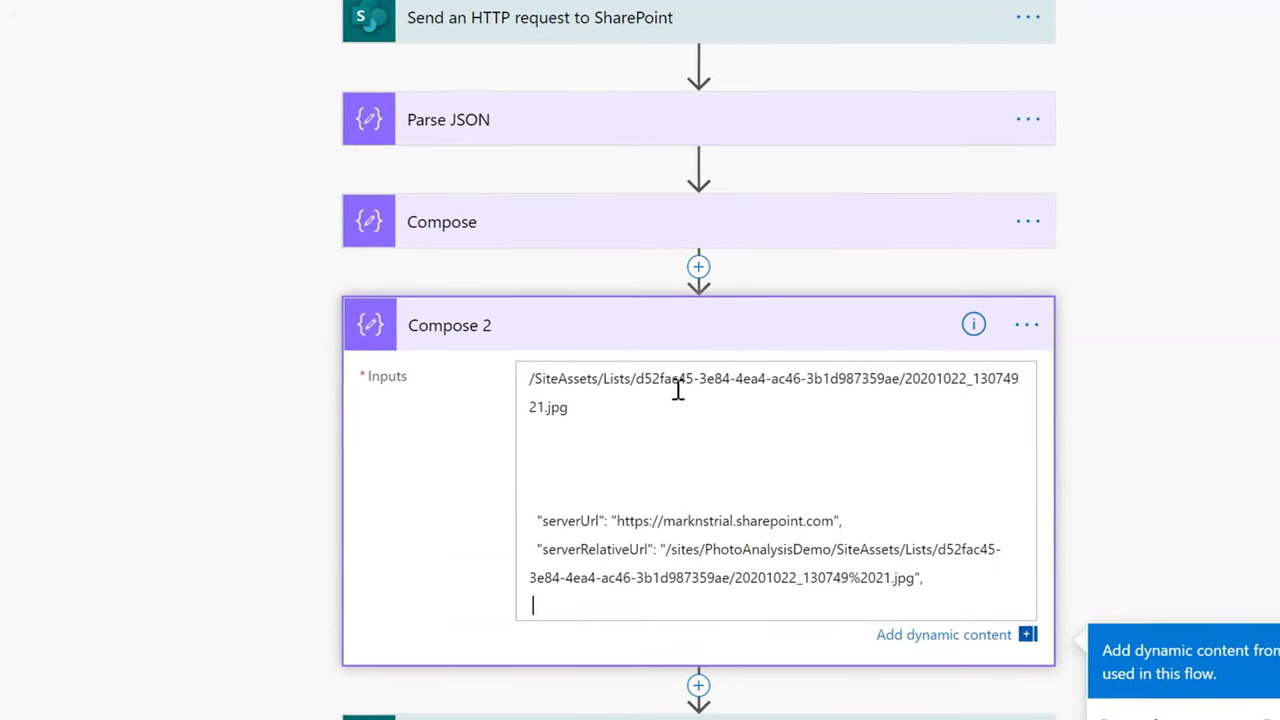
Delete the serverUrl line from the text pasted into the Compose 2 inputs
{"action": "key", "text": "Up"}
{"action": "key", "text": "Up"}
{"action": "key", "text": "Up"}
{"action": "key", "text": "Up"}
{"action": "key", "text": "Up"}
{"action": "key", "text": "Up"}
{"action": "key", "text": "shift+End"}
{"action": "key", "text": "Down"}
{"action": "key", "text": "Down"}
{"action": "key", "text": "Down"}
{"action": "key", "text": "Down"}
{"action": "key", "text": "Down"}
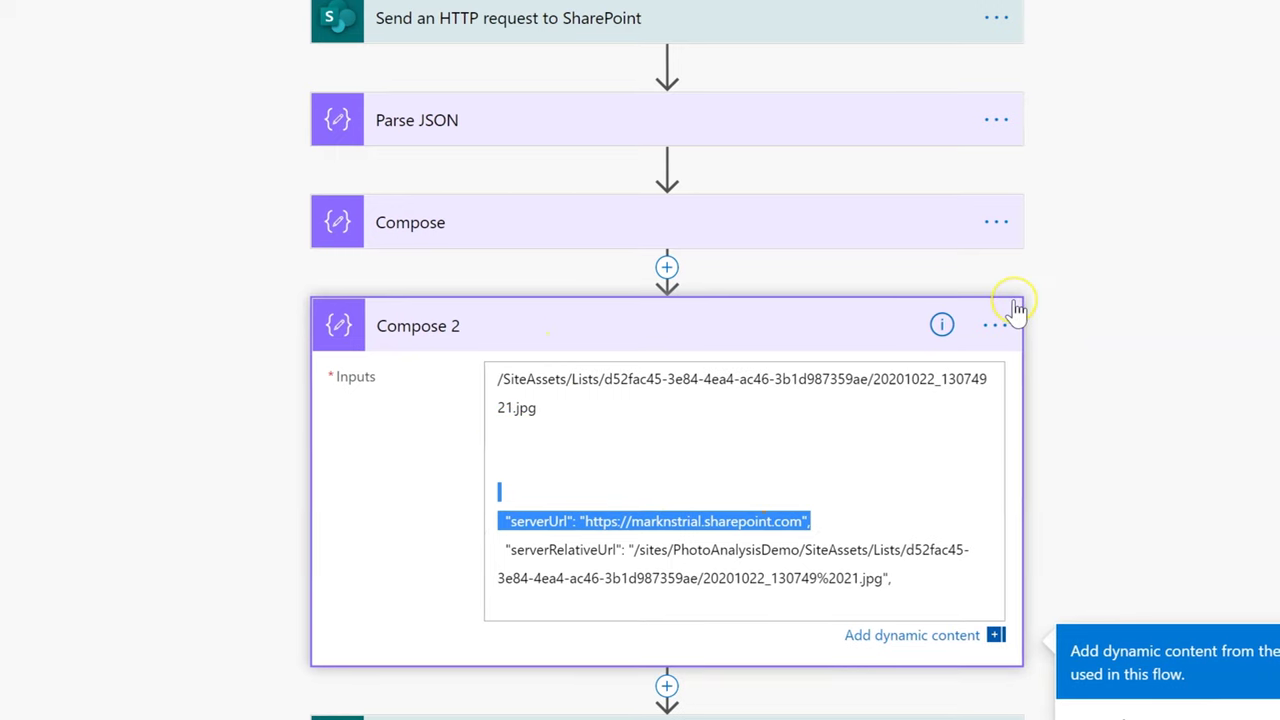
{"action": "key", "text": "Delete"}
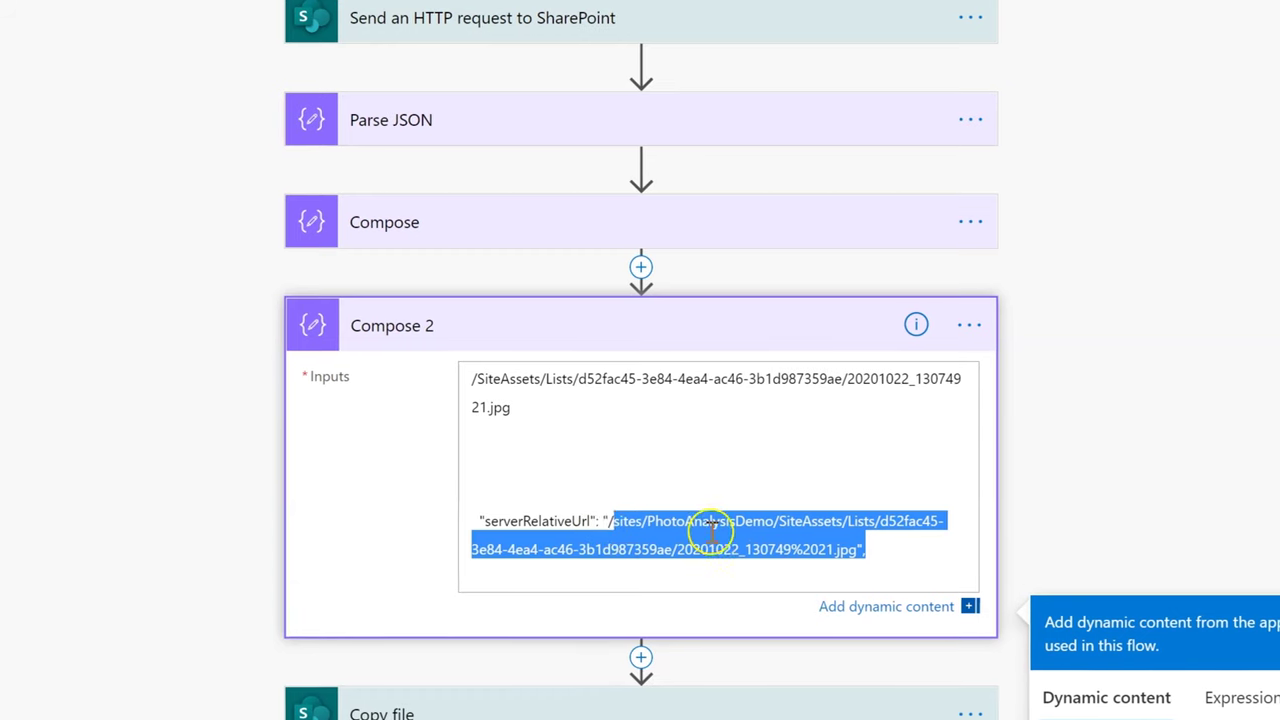
Compare the serverRelativeUrl in Compose 2 with the file path above it and copy its extra /sites/PhotoAnalysisDemo prefix
{"action": "left_click", "coordinate": [621, 519]}
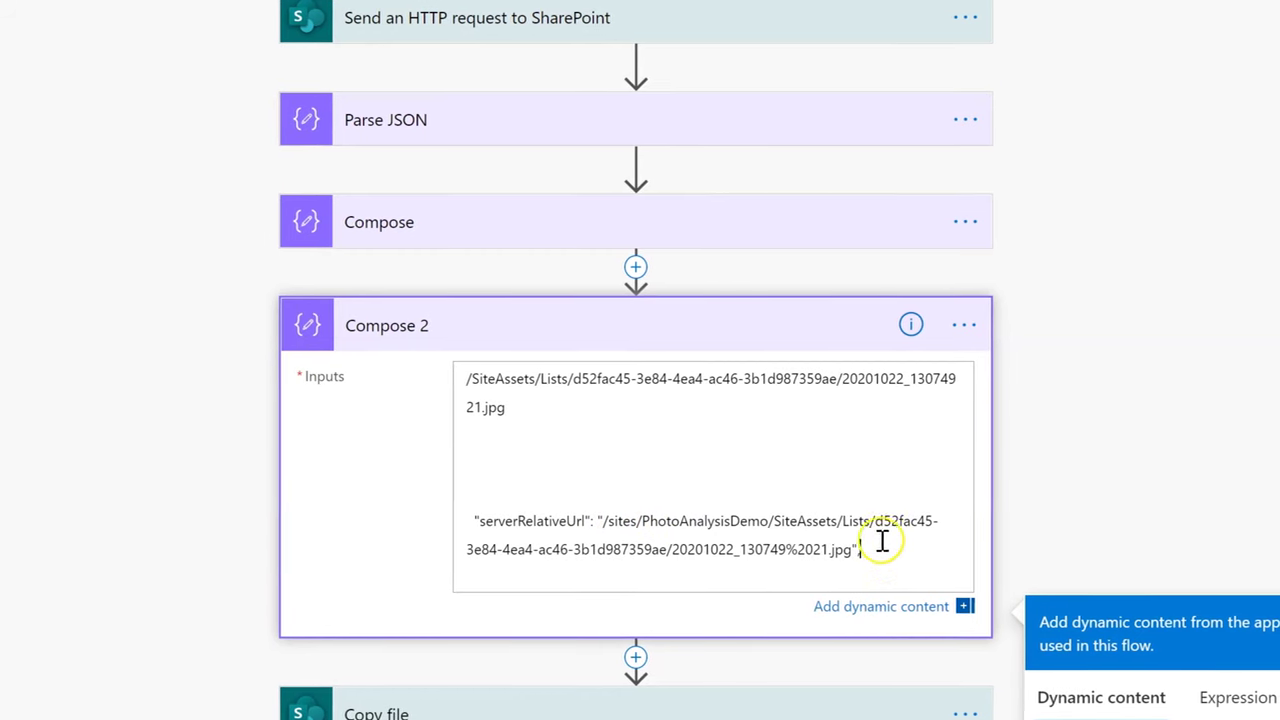
{"action": "double_click", "coordinate": [831, 379]}
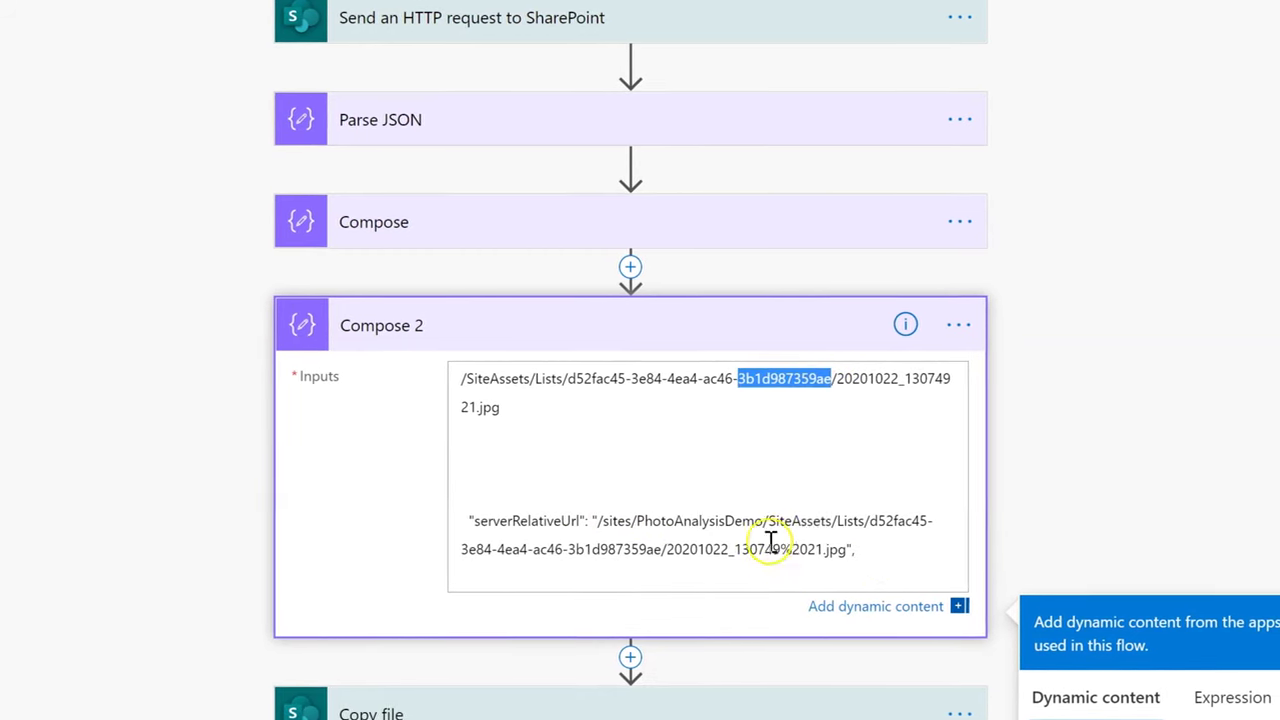
{"action": "left_click_drag", "start_coordinate": [595, 520], "coordinate": [628, 518]}
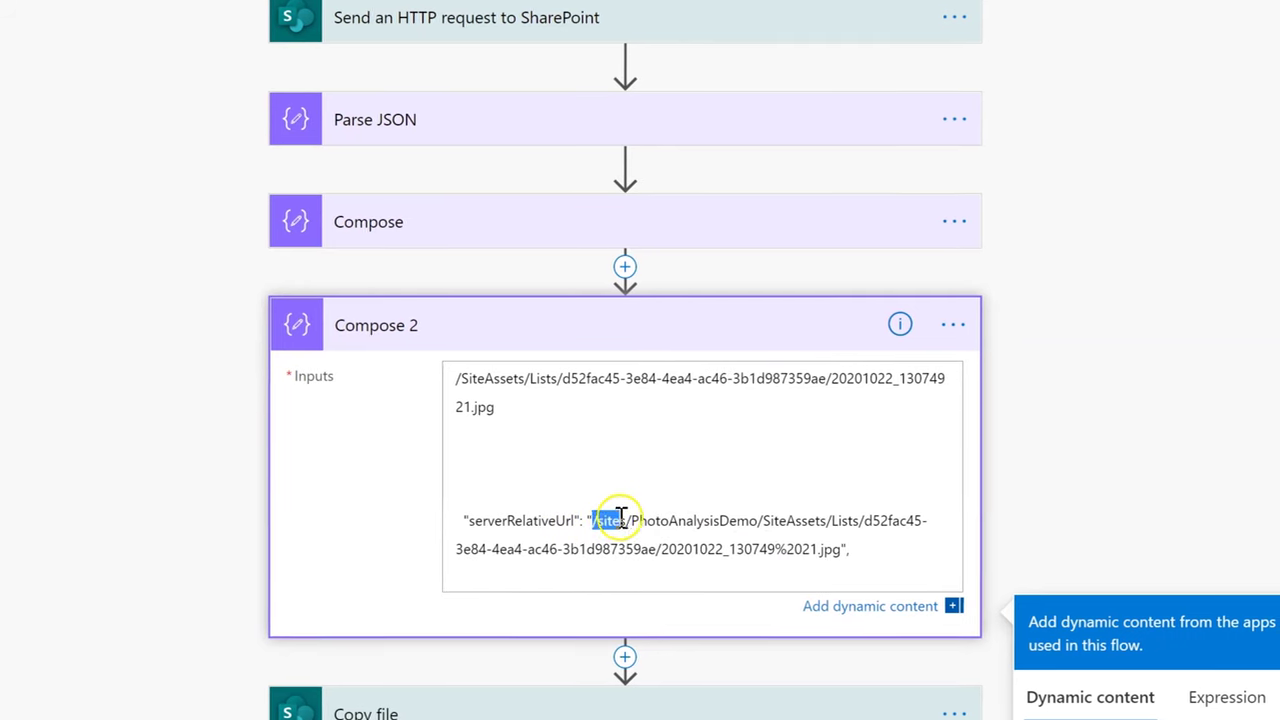
{"action": "key", "text": "shift+Home"}
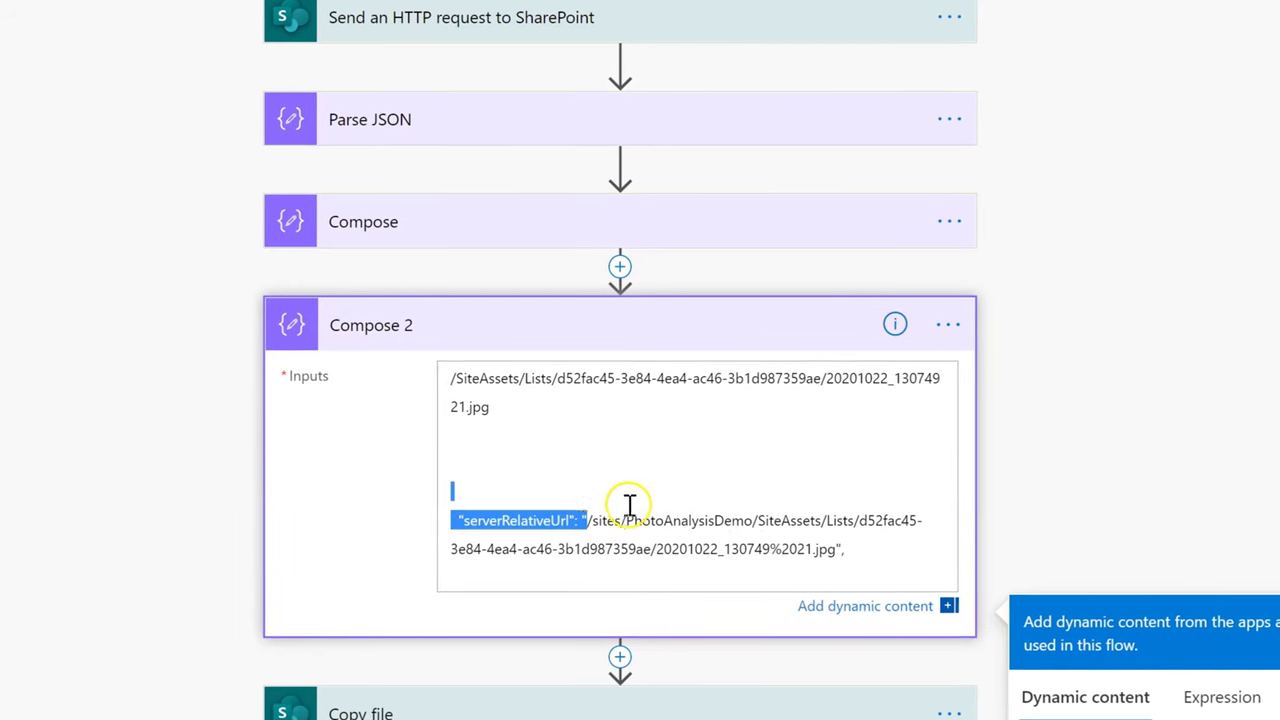
{"action": "left_click_drag", "start_coordinate": [588, 520], "coordinate": [752, 507]}
{"action": "left_click", "coordinate": [737, 521]}
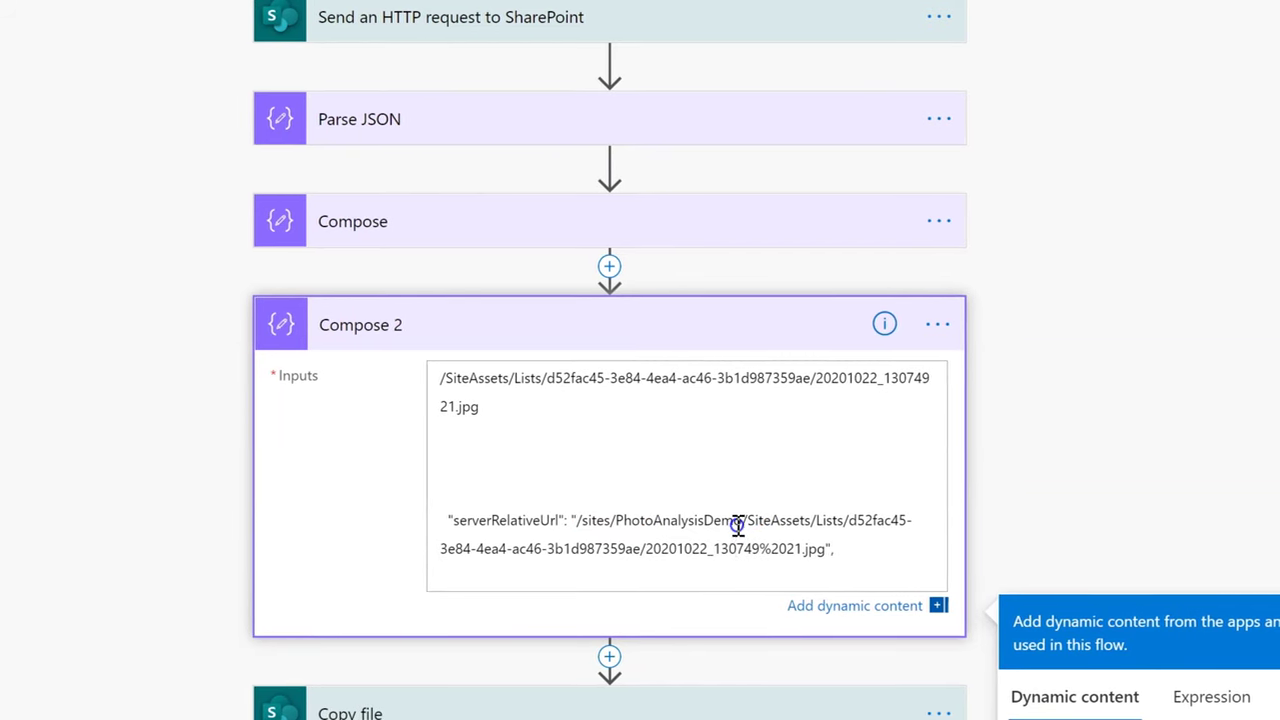
{"action": "key", "text": "shift+Home"}
{"action": "left_click", "coordinate": [737, 521]}
{"action": "key", "text": "shift+Home"}
{"action": "left_click", "coordinate": [570, 519], "text": "shift"}
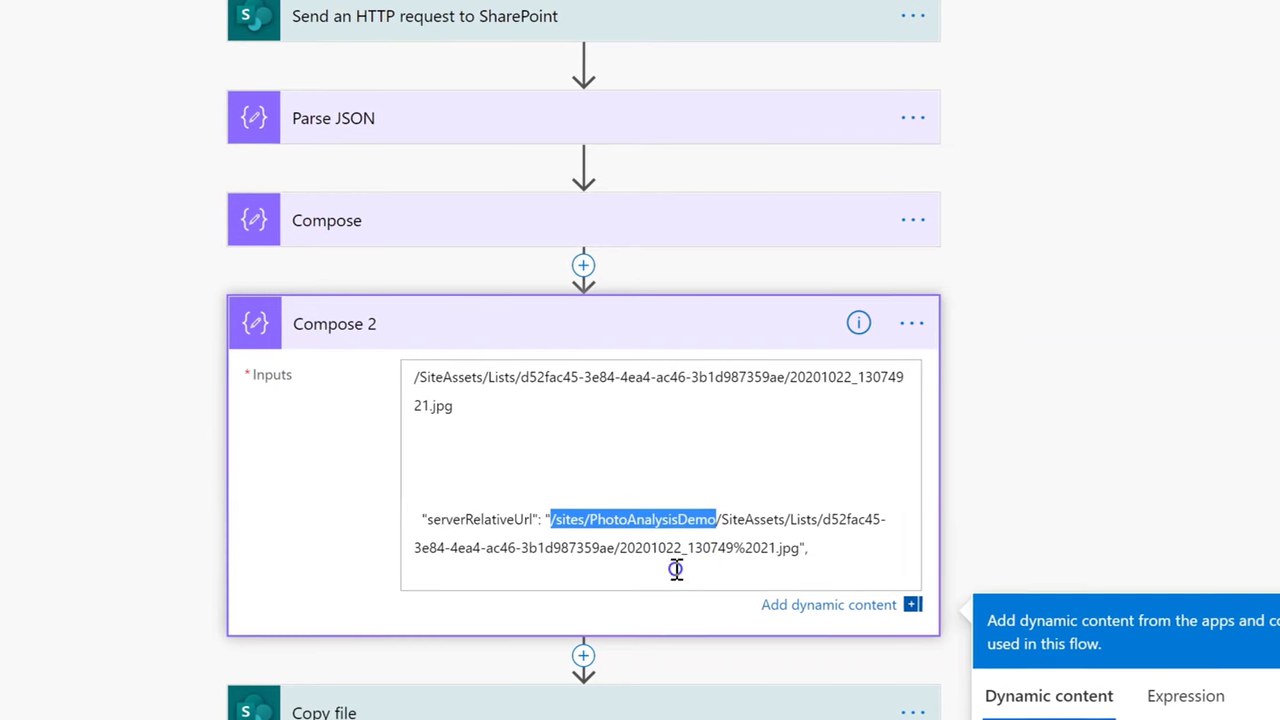
{"action": "right_click", "coordinate": [642, 517]}
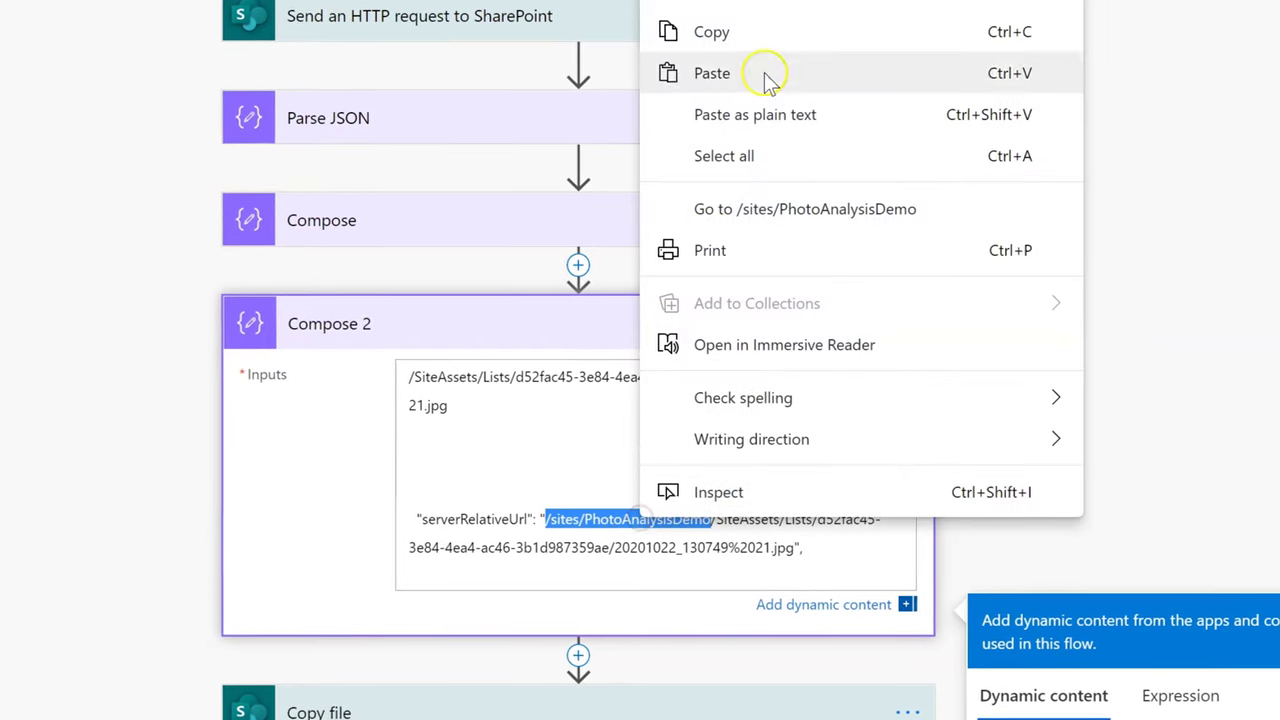
{"action": "left_click", "coordinate": [765, 35]}
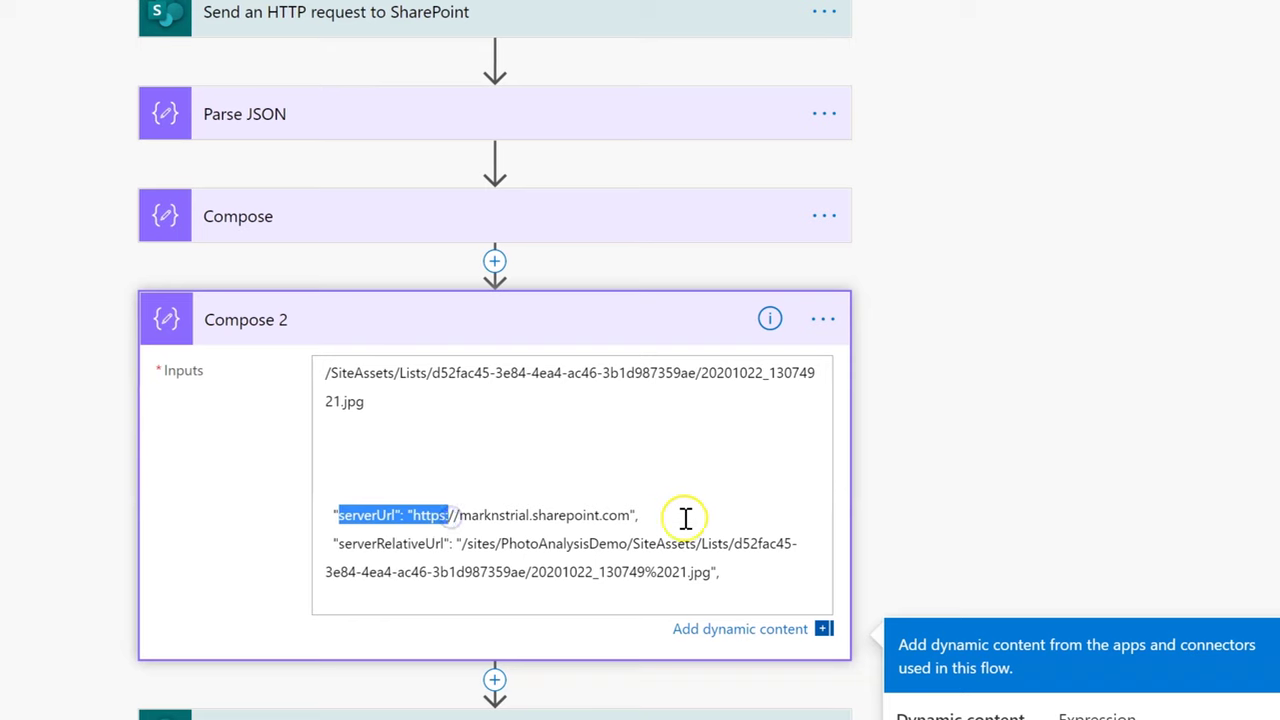
Examine the serverUrl and serverRelativeUrl values in the Compose 2 inputs against the path format Copy file uses
{"action": "left_click", "coordinate": [1094, 397]}
{"action": "scroll", "coordinate": [1094, 397], "scroll_direction": "down", "scroll_amount": 1}
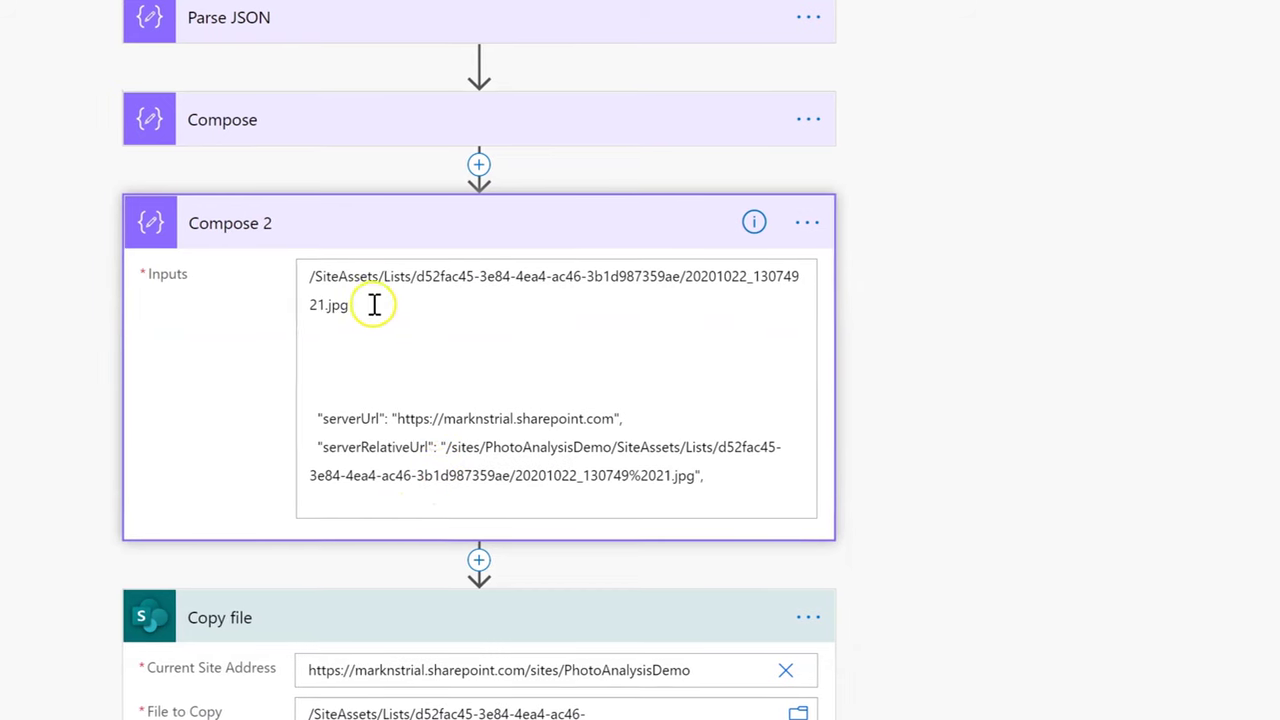
{"action": "left_click", "coordinate": [757, 489]}
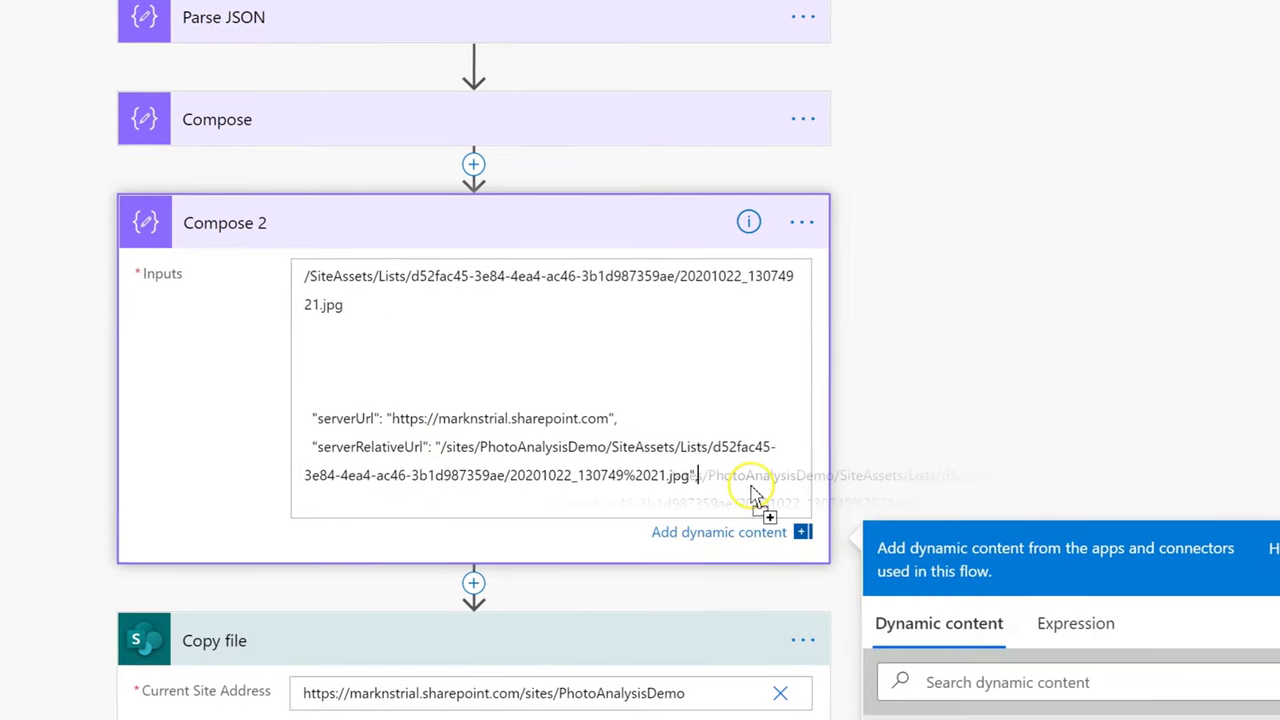
{"action": "key", "text": "BackSpace"}
{"action": "type", "text": ","}
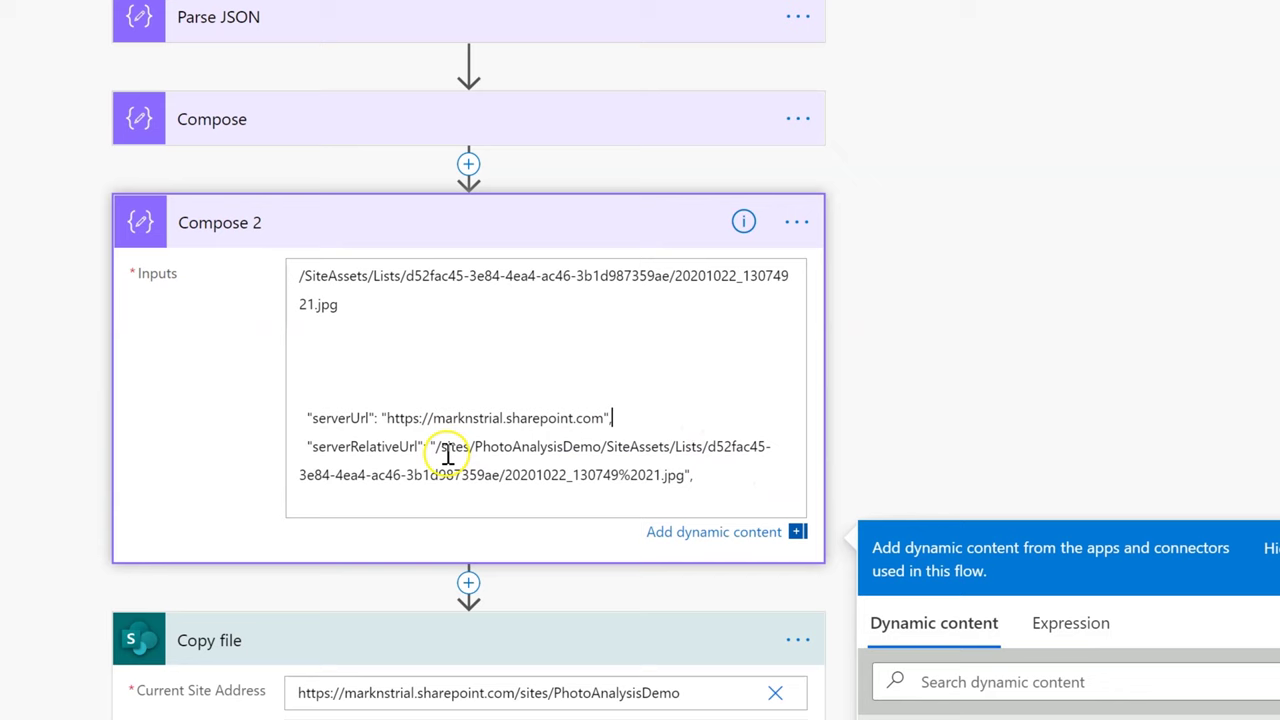
{"action": "double_click", "coordinate": [354, 448]}
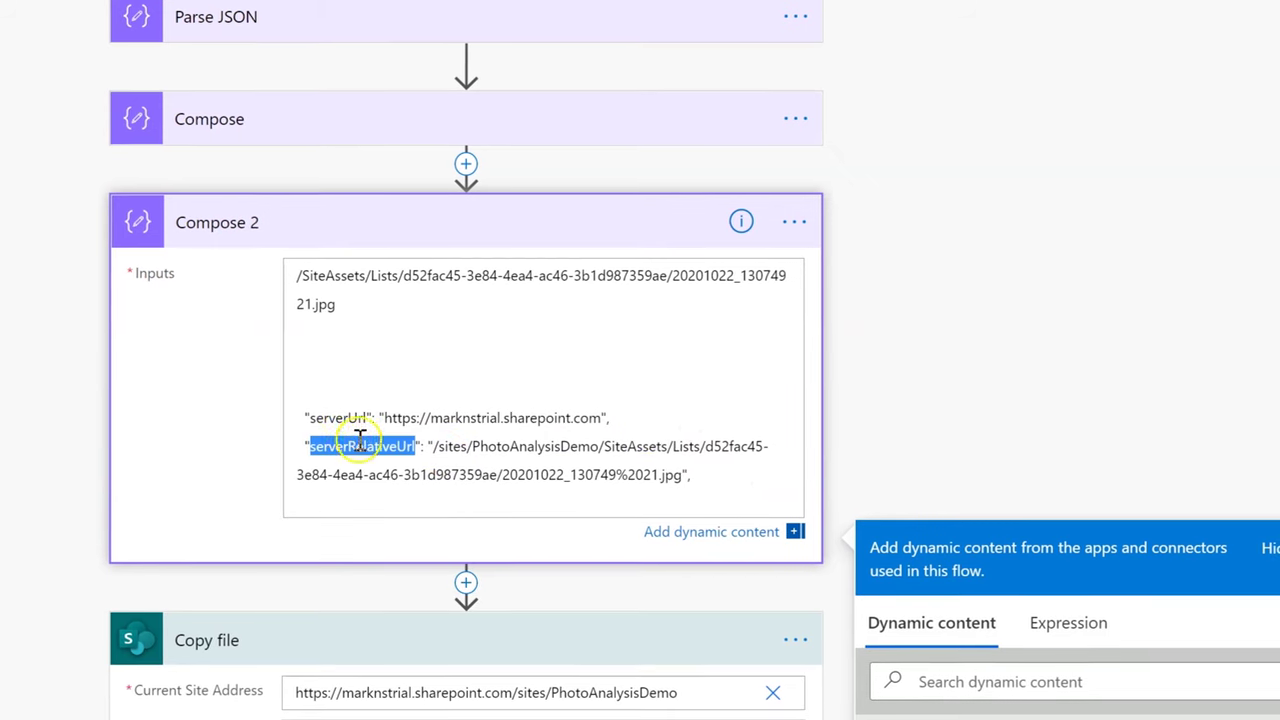
{"action": "left_click", "coordinate": [434, 446]}
{"action": "left_click_drag", "start_coordinate": [452, 446], "coordinate": [459, 440]}
{"action": "left_click", "coordinate": [1011, 117]}
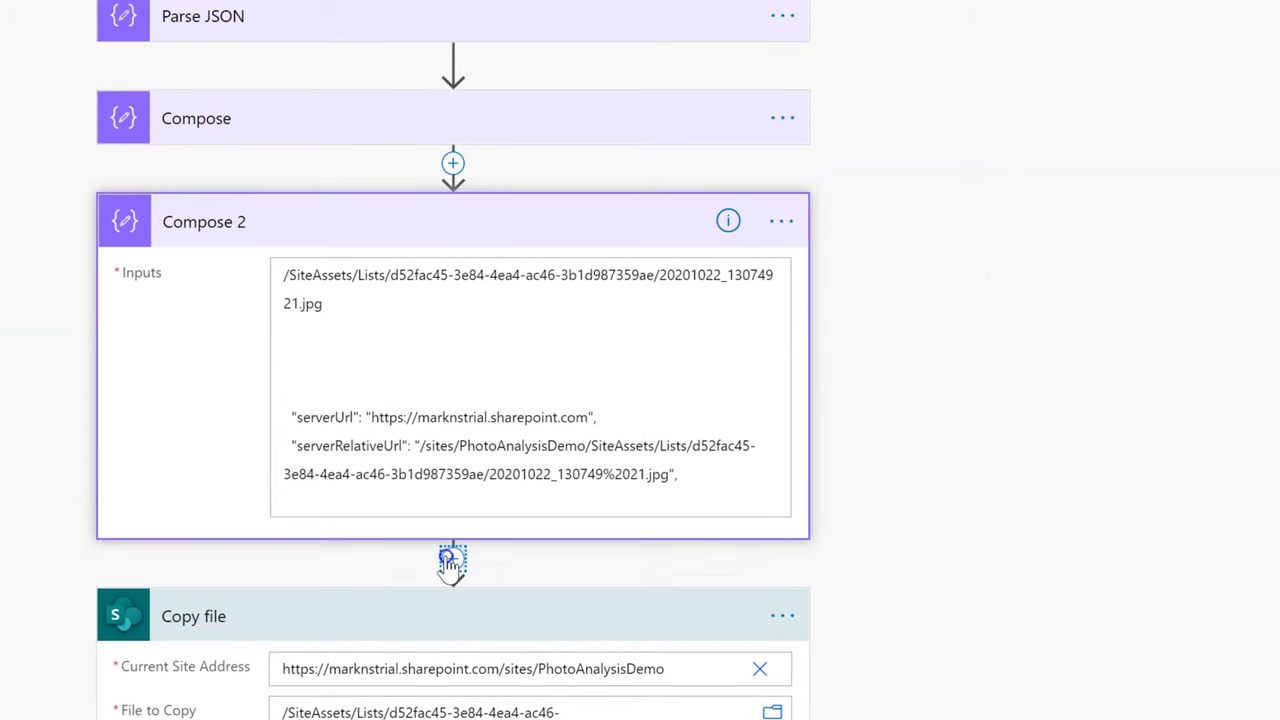
Insert a third Compose data operation between Compose 2 and Copy file
{"action": "left_click", "coordinate": [450, 560]}
{"action": "left_click", "coordinate": [462, 594]}
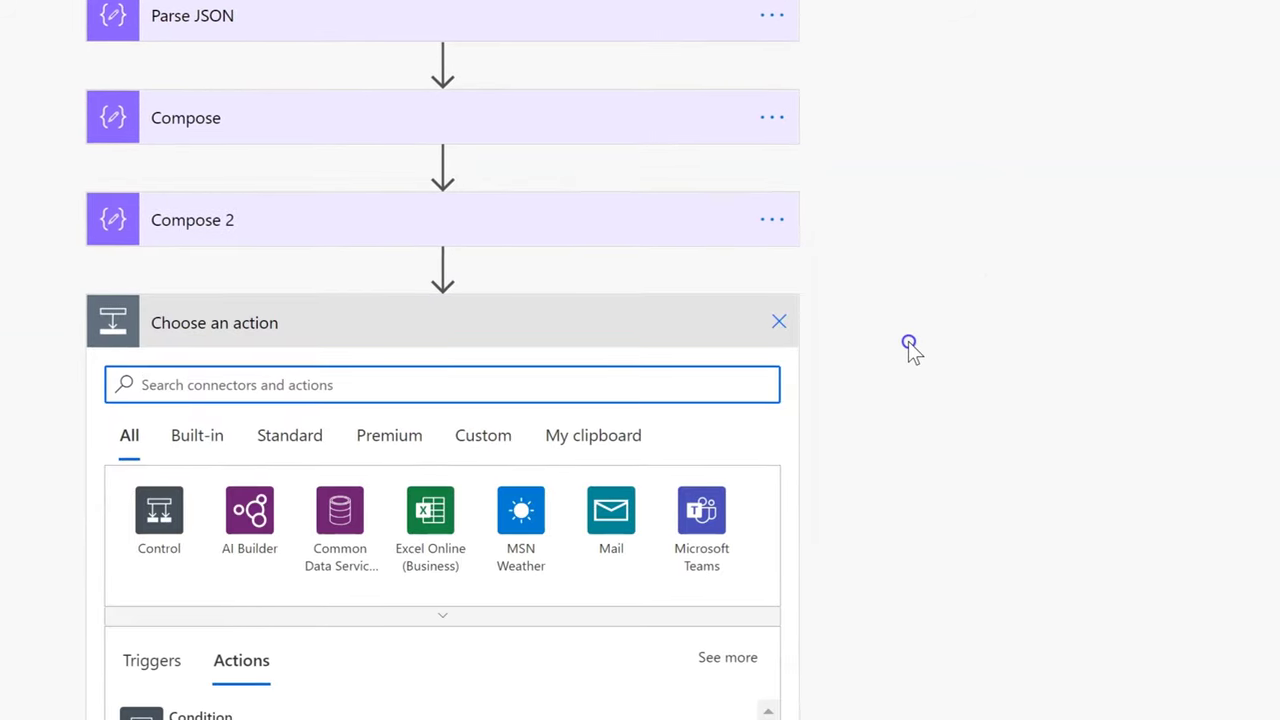
{"action": "type", "text": "compose"}
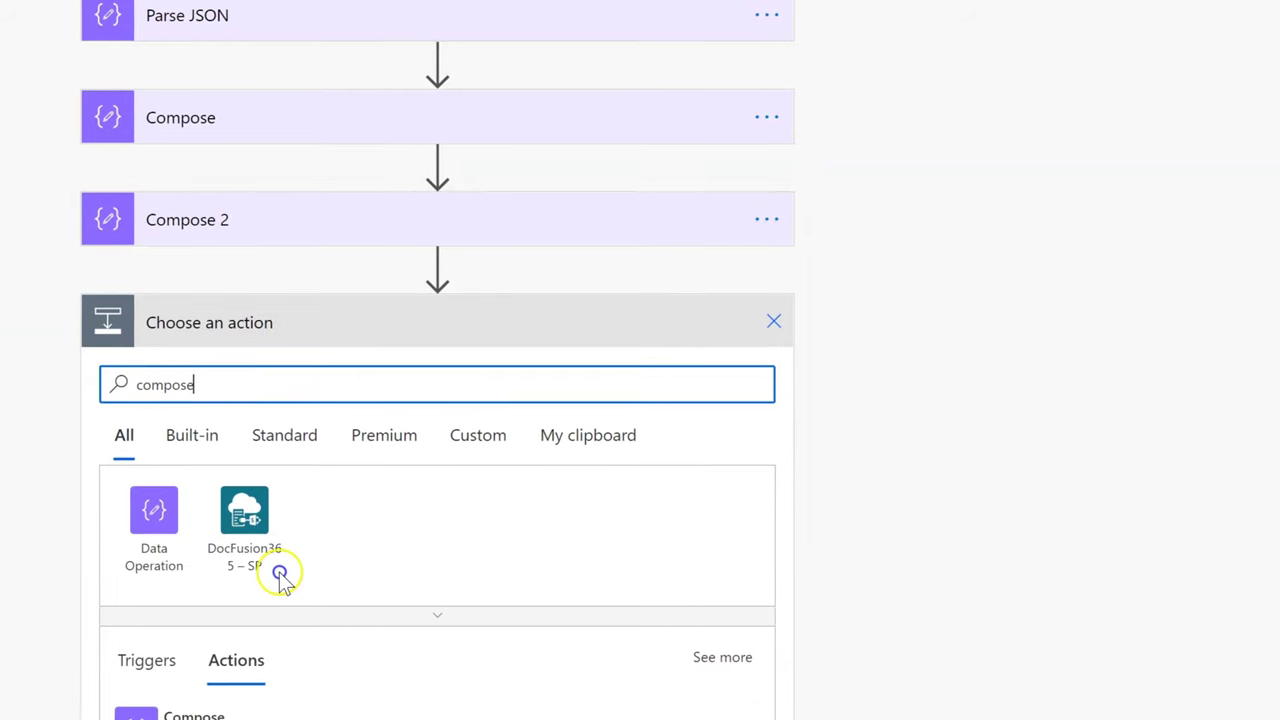
{"action": "left_click", "coordinate": [164, 524]}
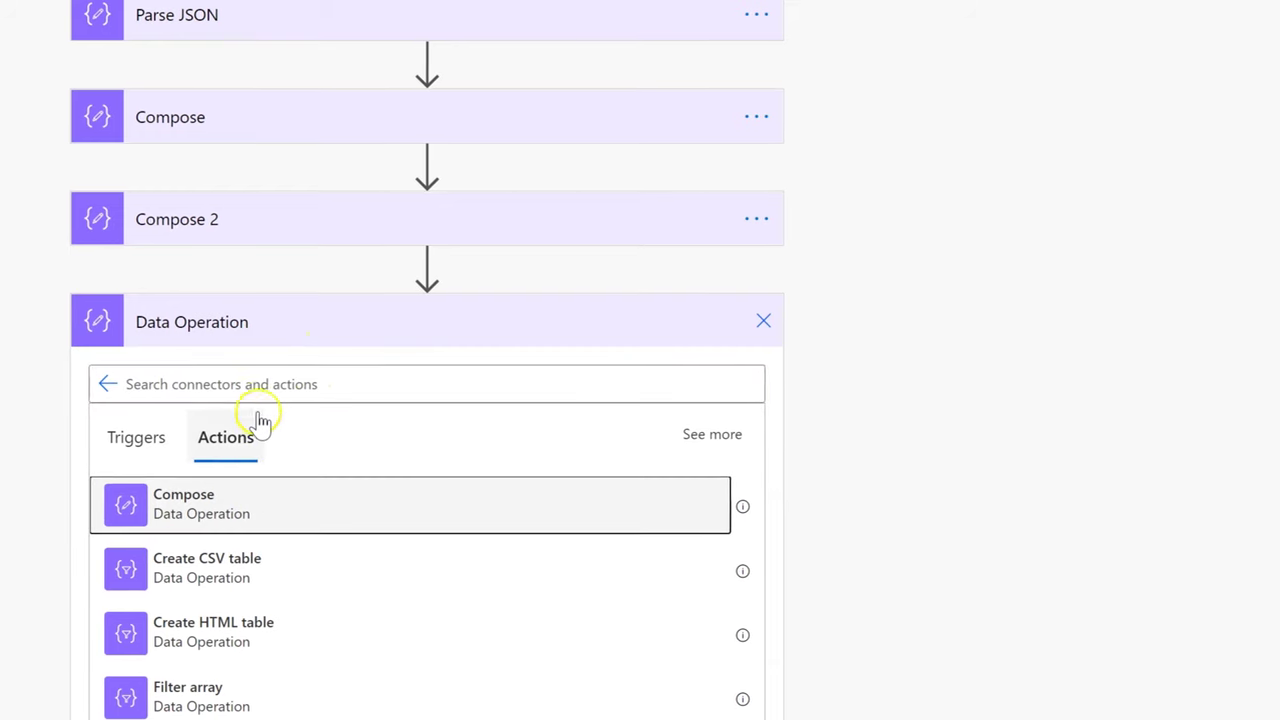
{"action": "left_click", "coordinate": [262, 505]}
{"action": "left_click", "coordinate": [274, 460]}
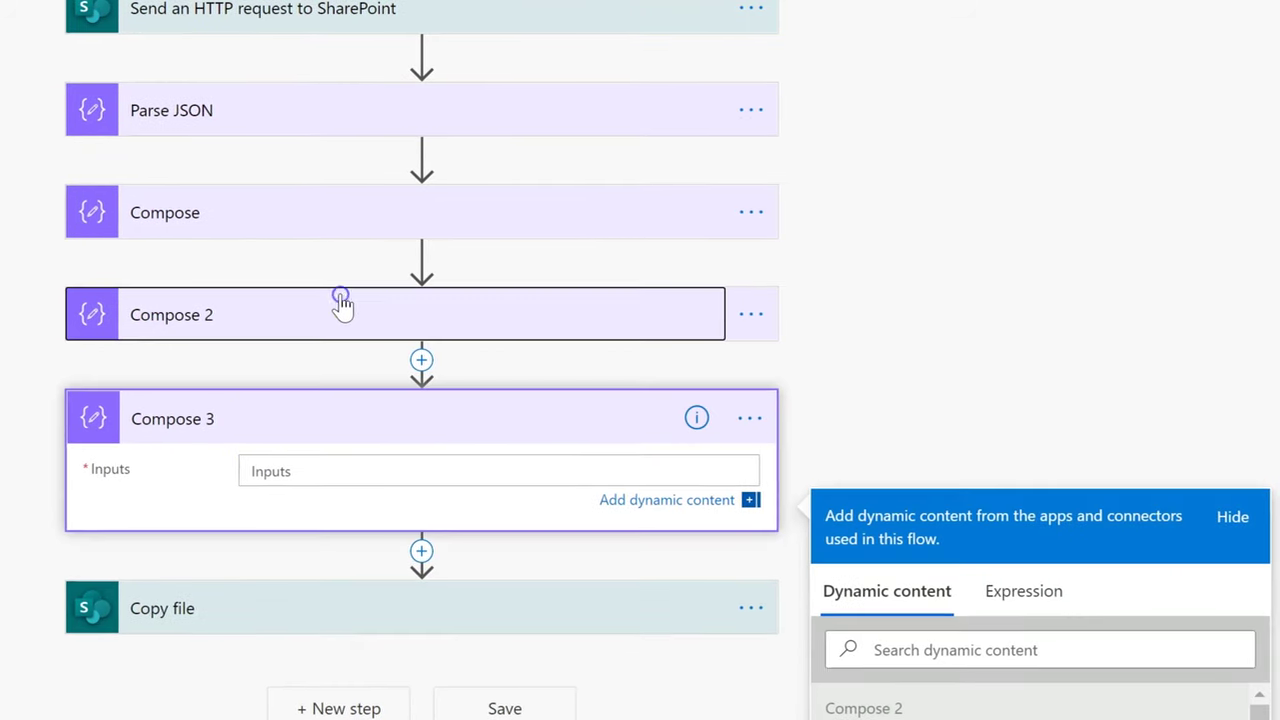
{"action": "left_click", "coordinate": [341, 305]}
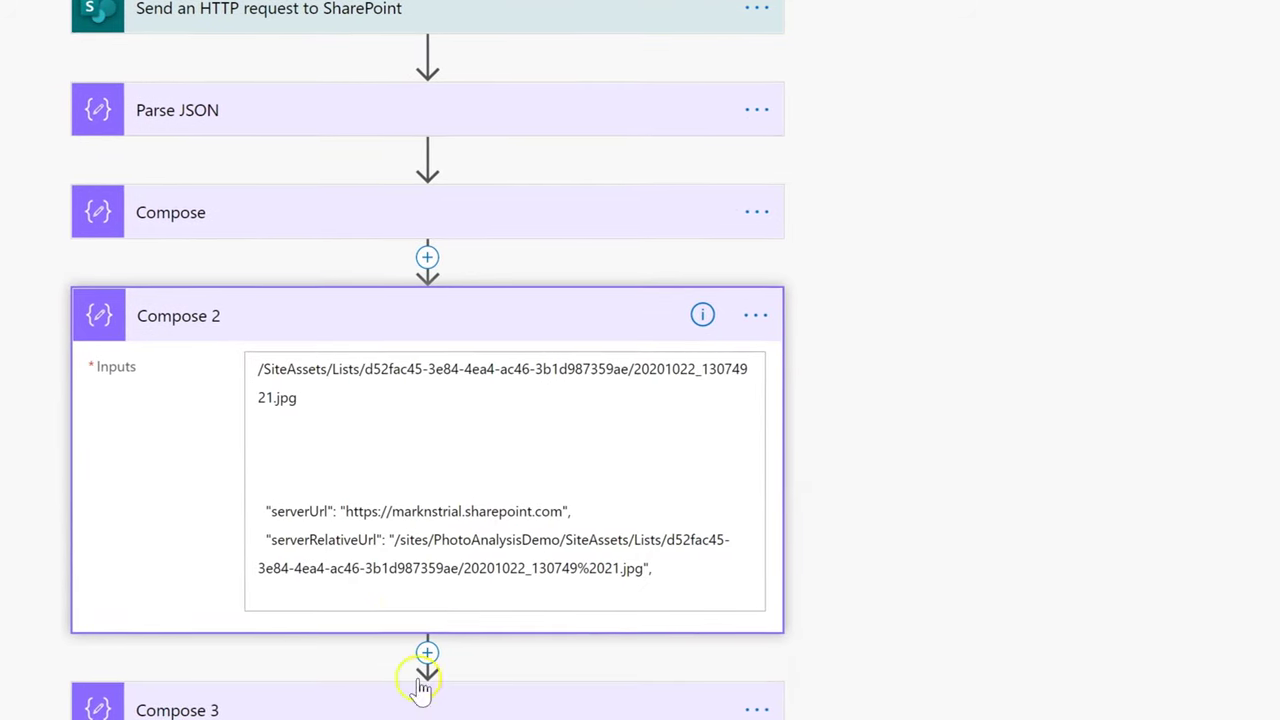
{"action": "left_click", "coordinate": [334, 200]}
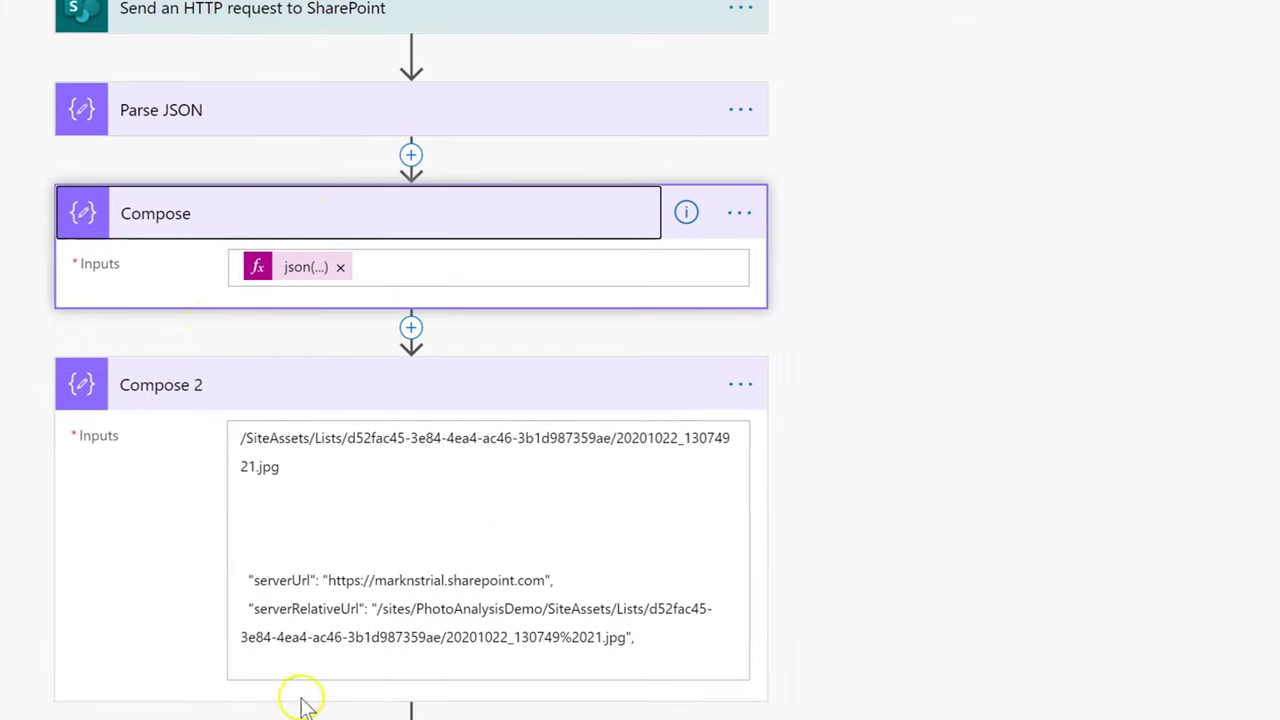
{"action": "left_click", "coordinate": [700, 712]}
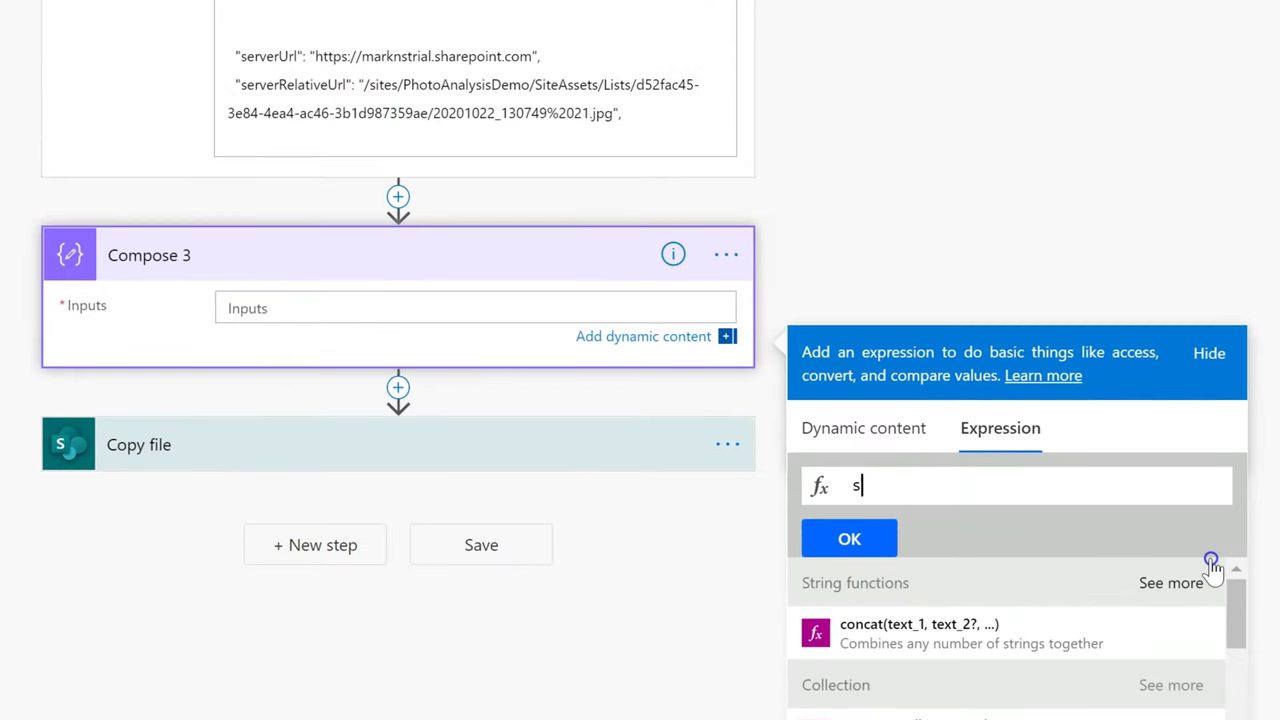
{"action": "type", "text": "plit("}
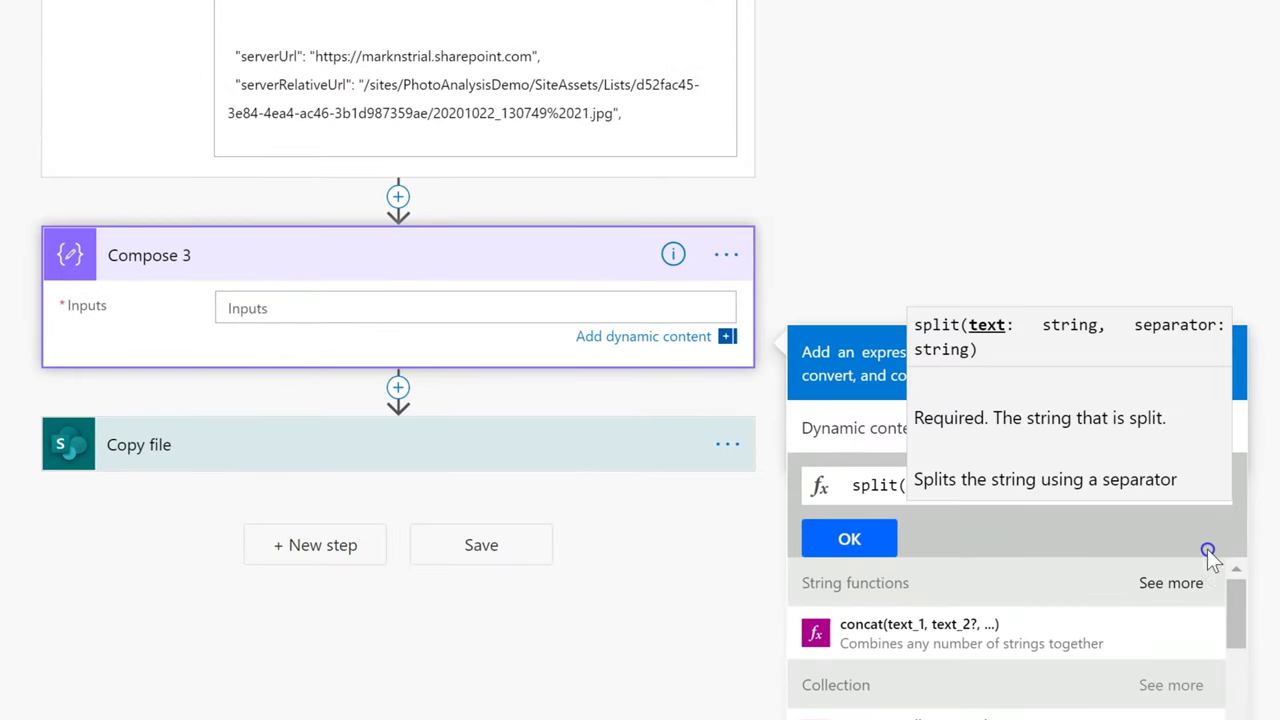
{"action": "left_click", "coordinate": [840, 420]}
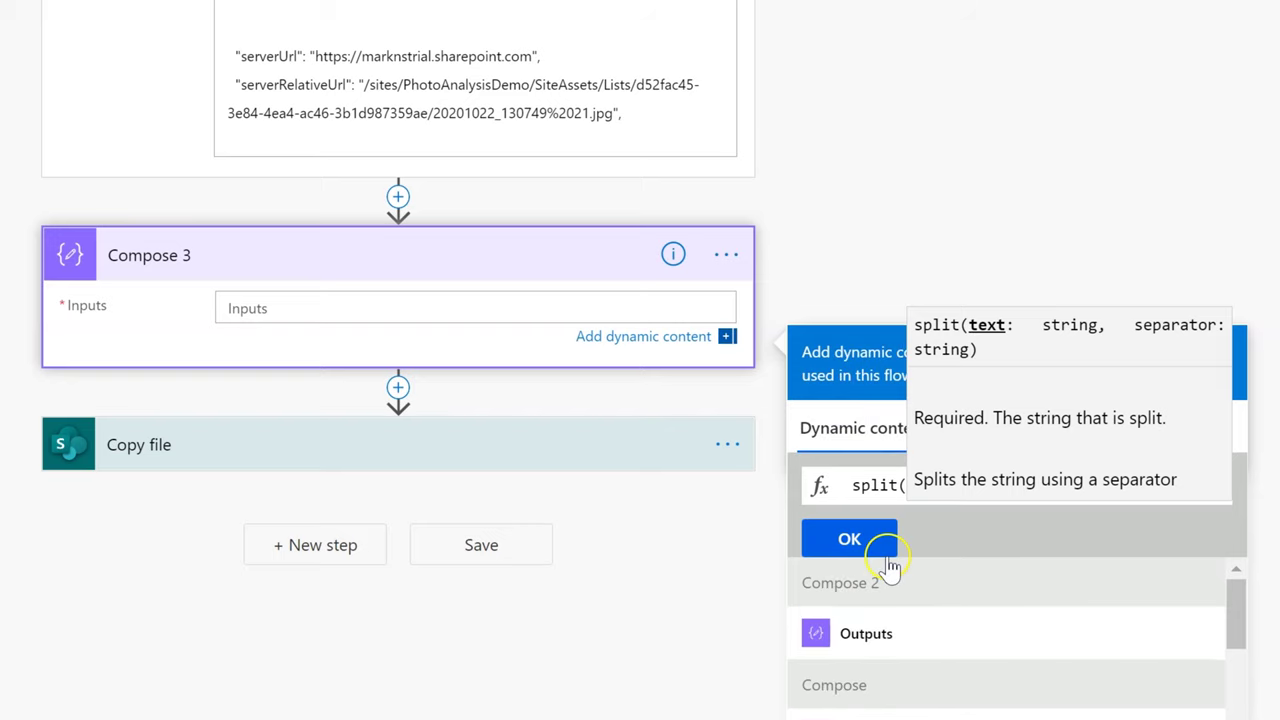
{"action": "scroll", "coordinate": [400, 400], "scroll_direction": "up", "scroll_amount": 3}
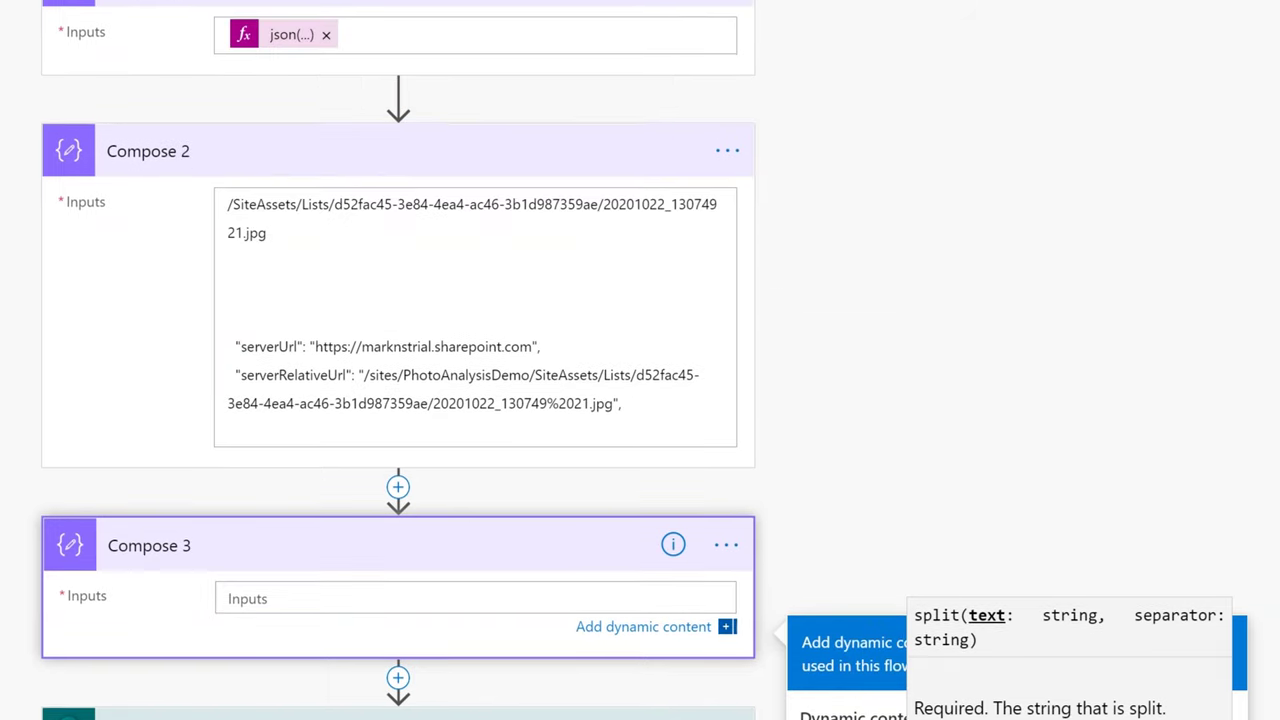
Rename the Compose action that holds the json(...) expression as Compose Image JSON
{"action": "left_click", "coordinate": [540, 52]}
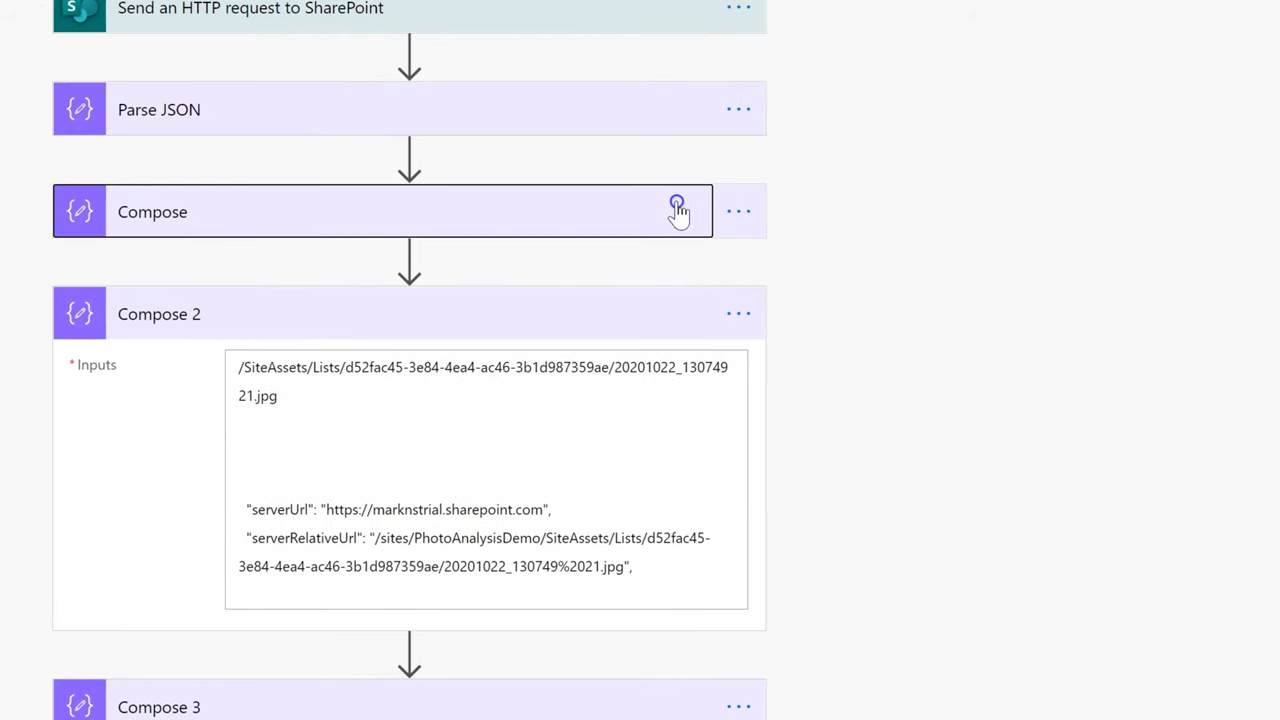
{"action": "left_click", "coordinate": [659, 212]}
{"action": "left_click", "coordinate": [733, 210]}
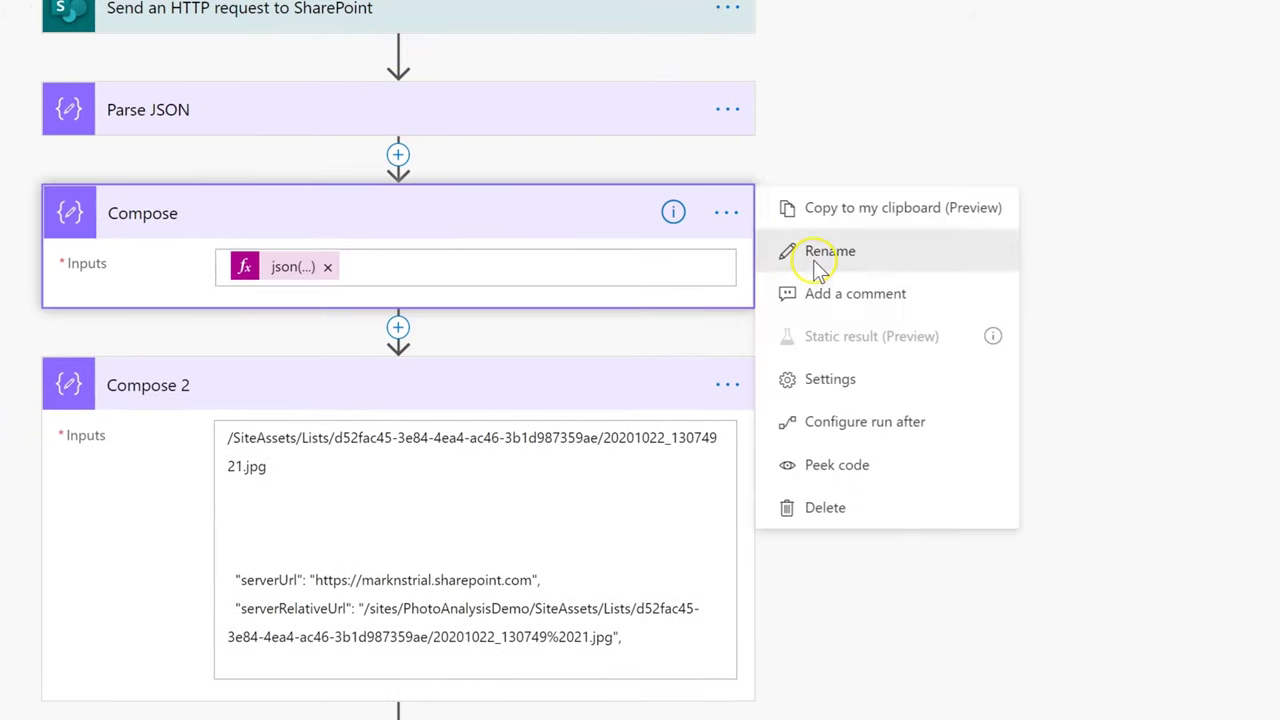
{"action": "left_click", "coordinate": [817, 249]}
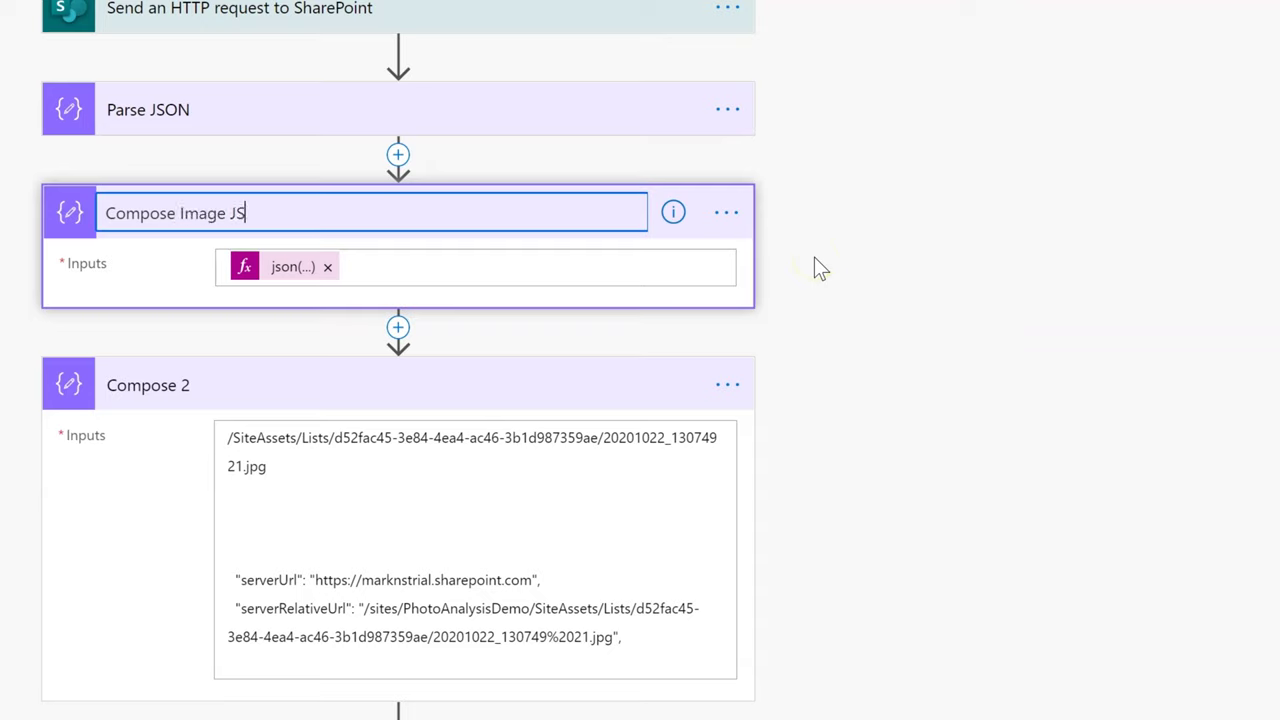
{"action": "key", "text": "Return"}
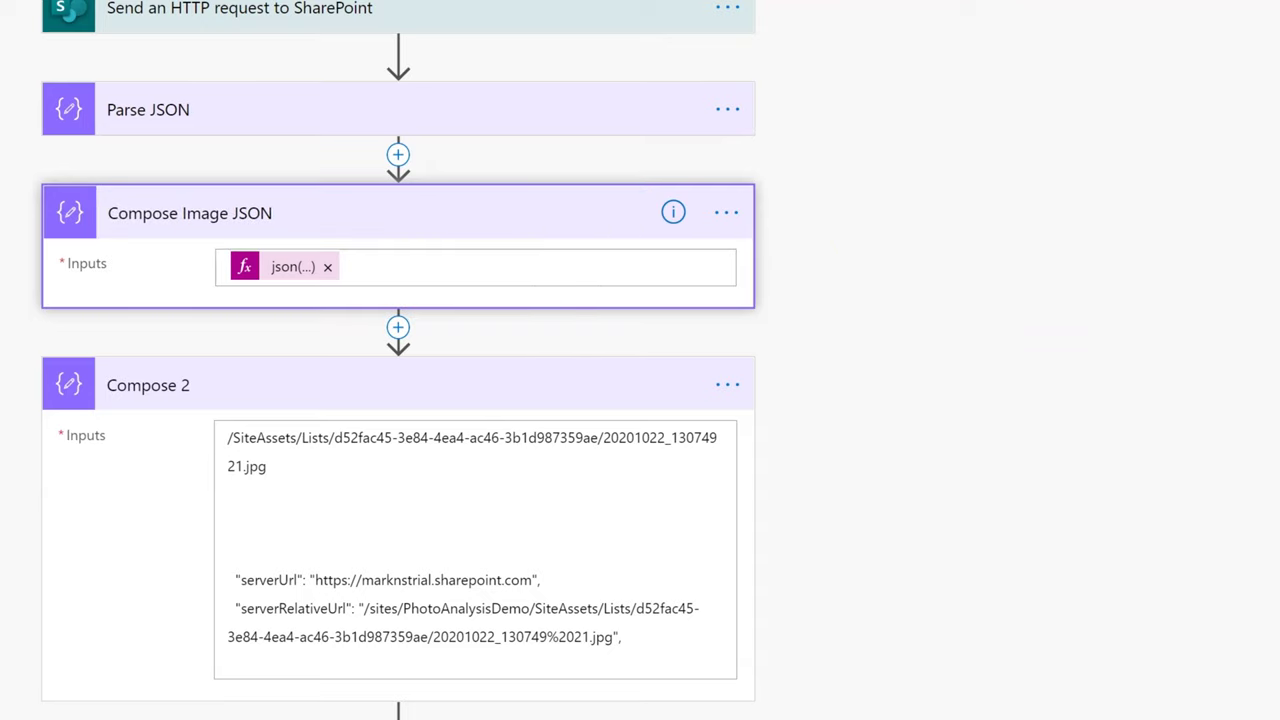
Set the Compose 3 inputs to the expression split(outputs('Compose_Image_JSON'),'/')
{"action": "scroll", "coordinate": [1240, 628], "scroll_direction": "down", "scroll_amount": 1}
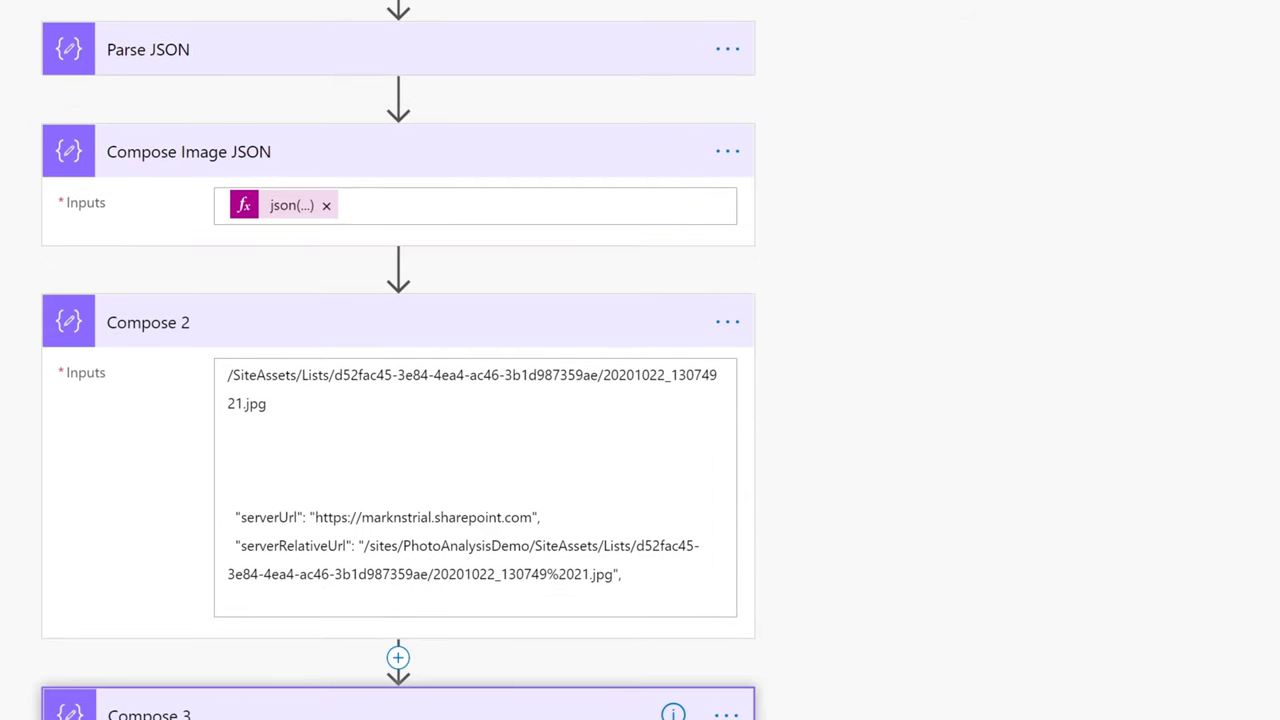
{"action": "left_click", "coordinate": [400, 712]}
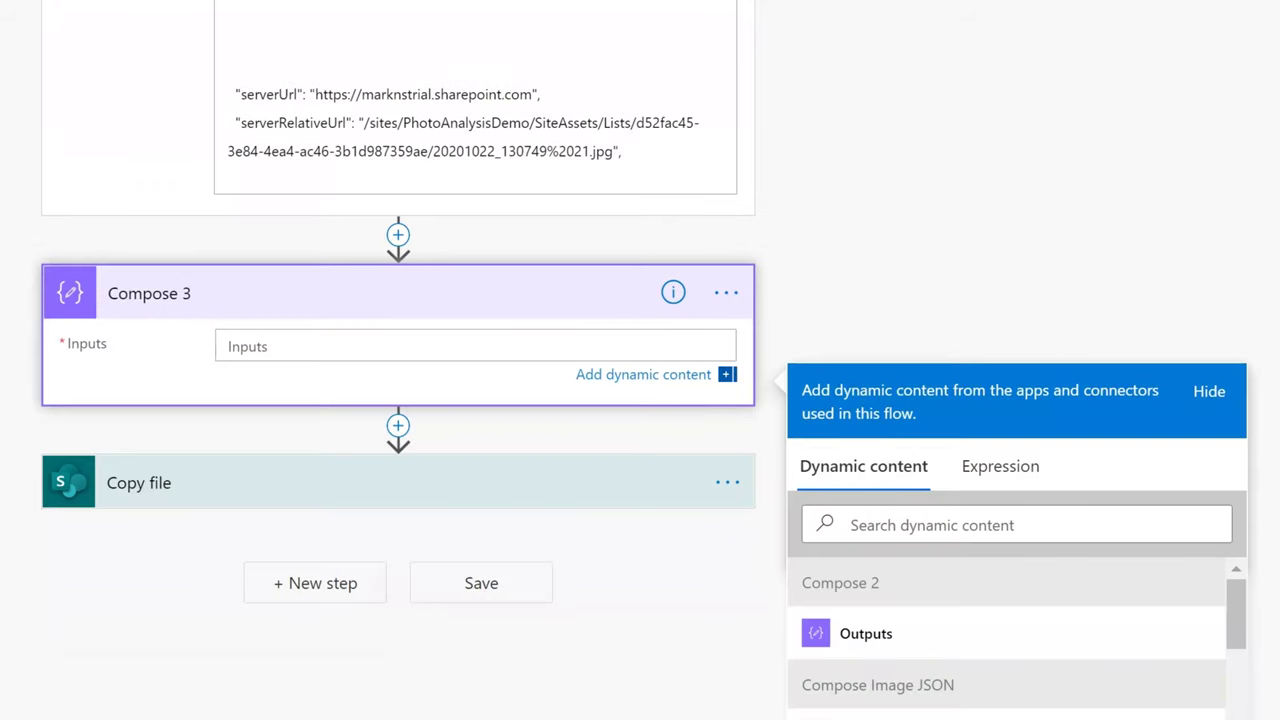
{"action": "left_click", "coordinate": [1000, 470]}
{"action": "left_click", "coordinate": [998, 518]}
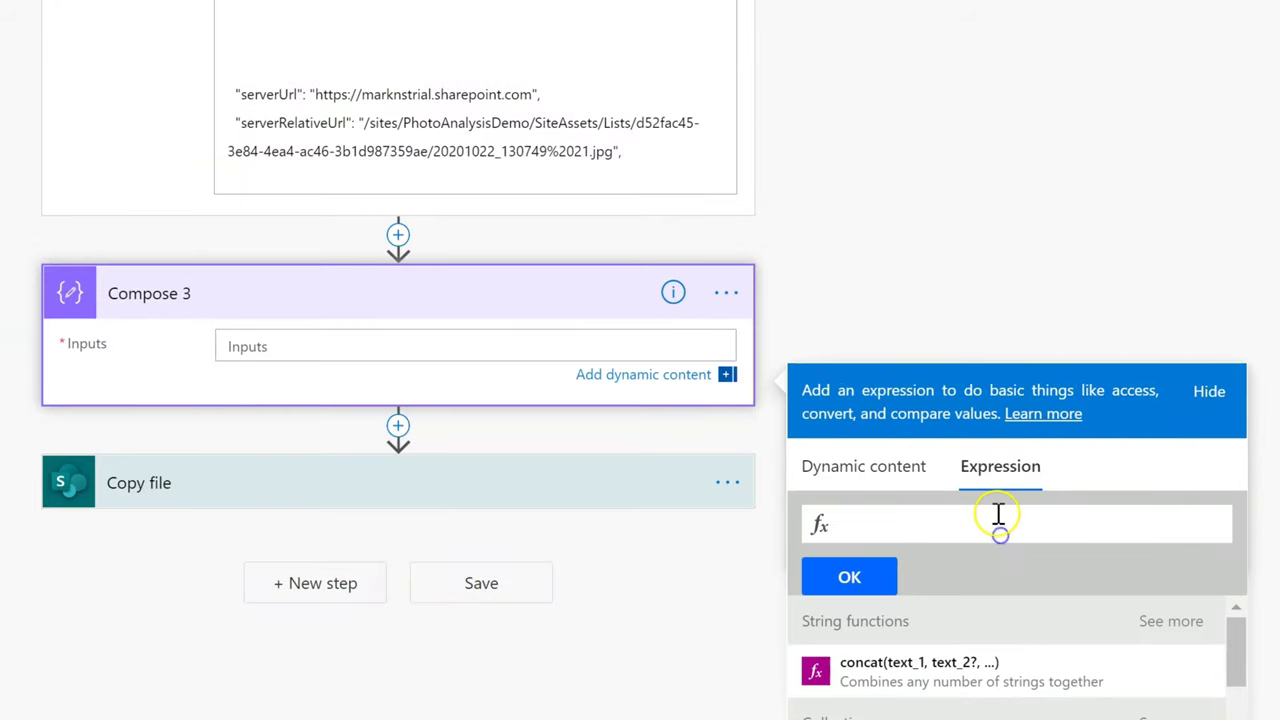
{"action": "type", "text": "split("}
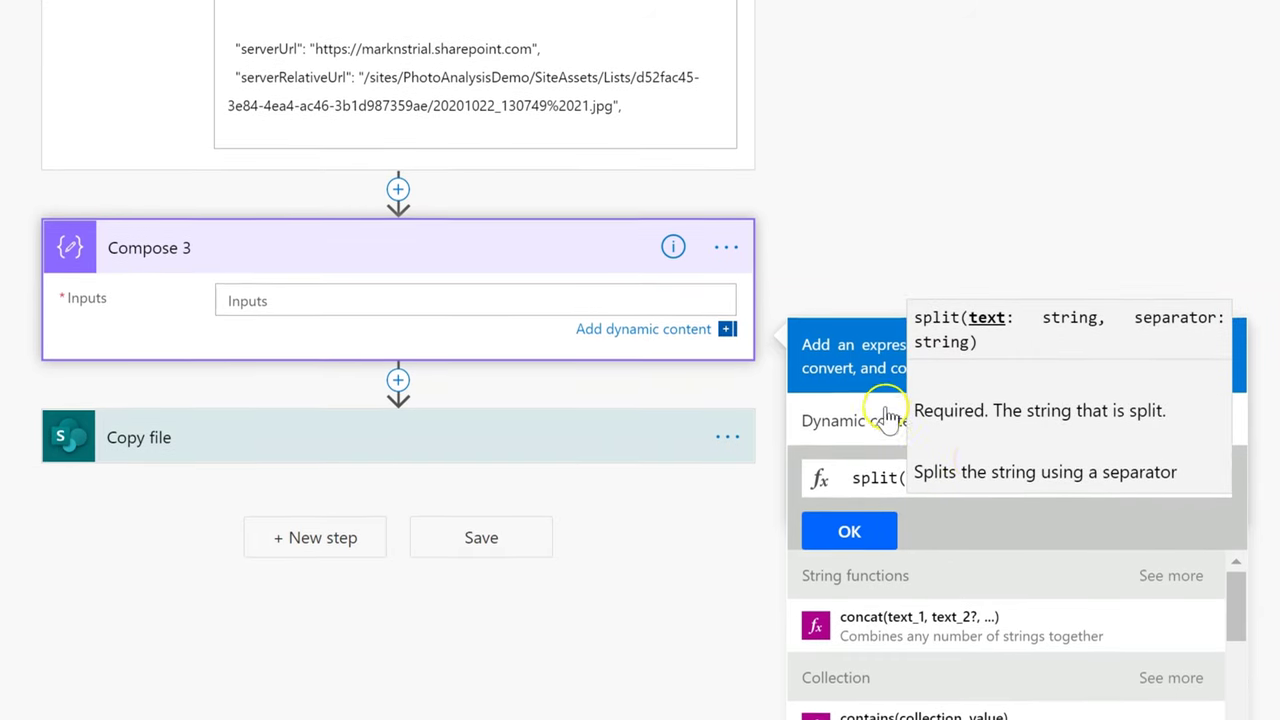
{"action": "left_click", "coordinate": [887, 405]}
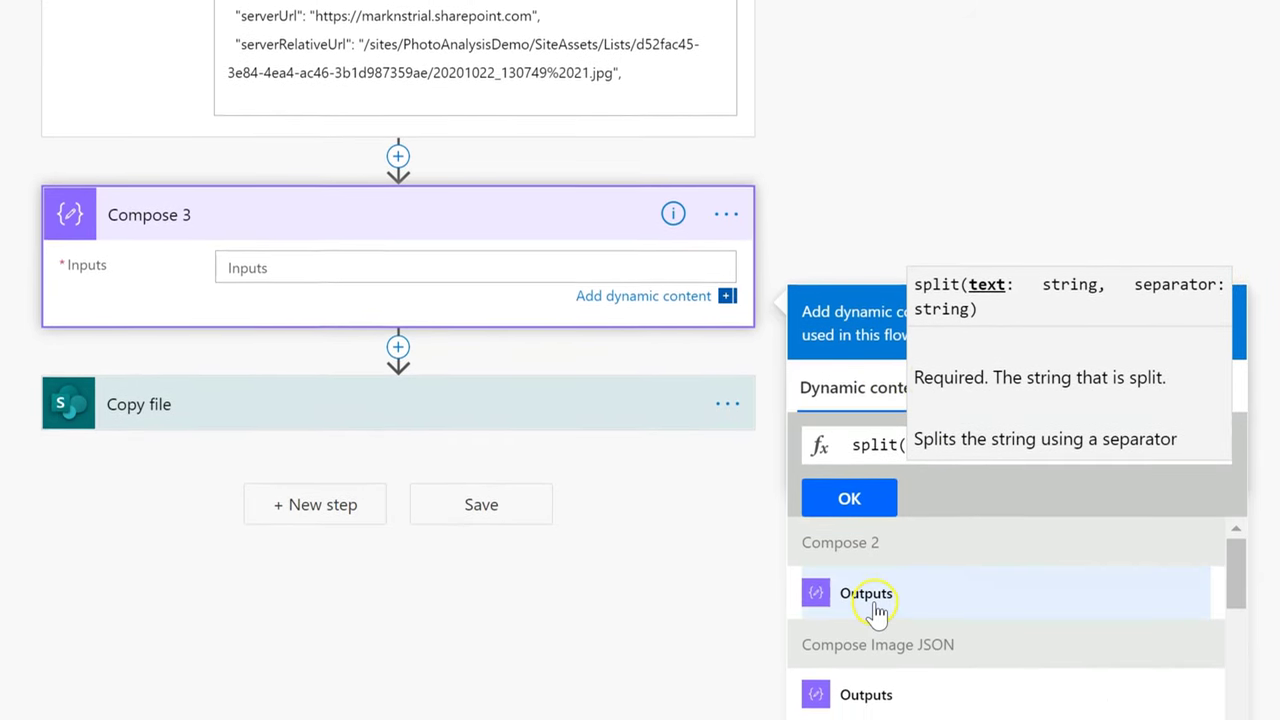
{"action": "left_click", "coordinate": [912, 682]}
{"action": "type", "text": ",'"}
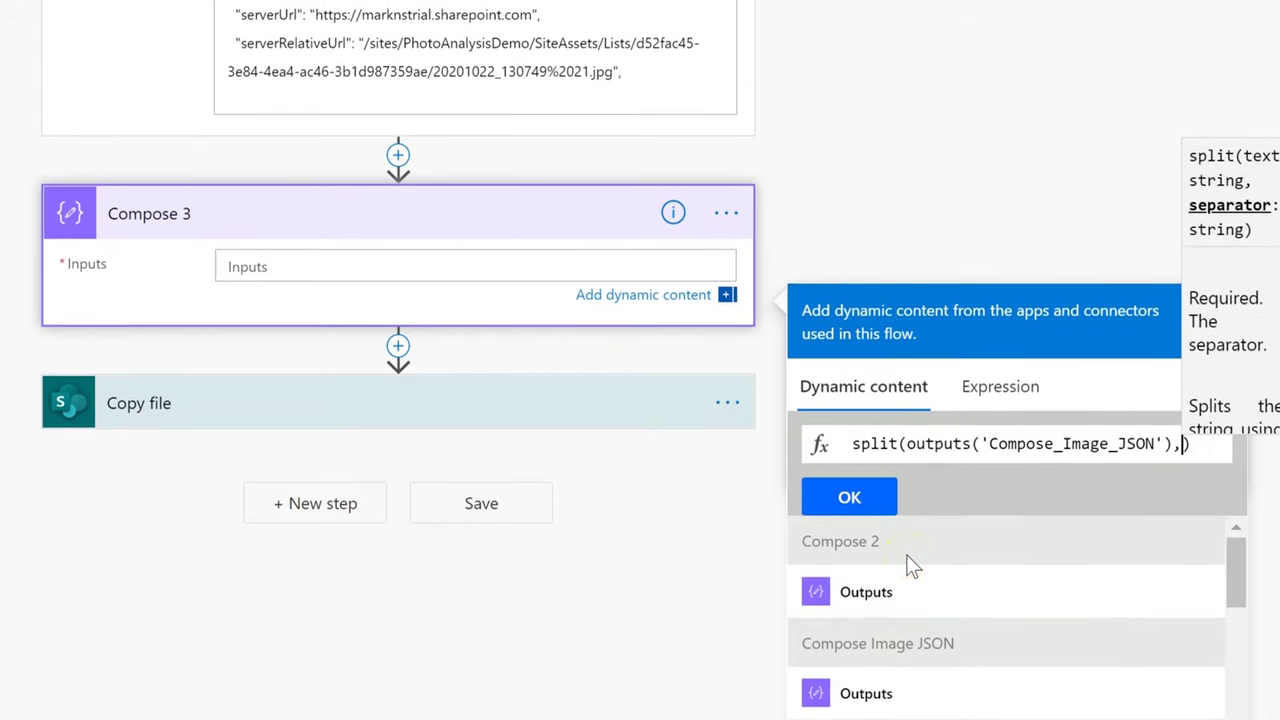
{"action": "type", "text": "/"}
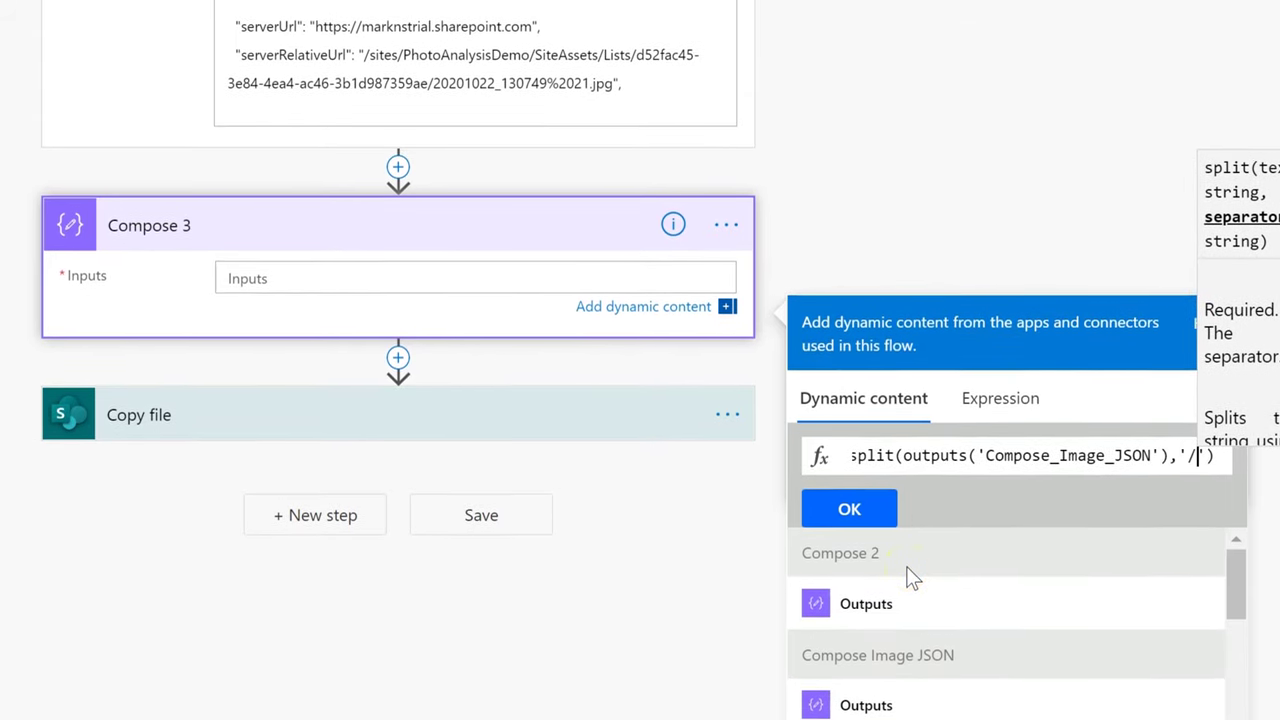
{"action": "left_click", "coordinate": [835, 528]}
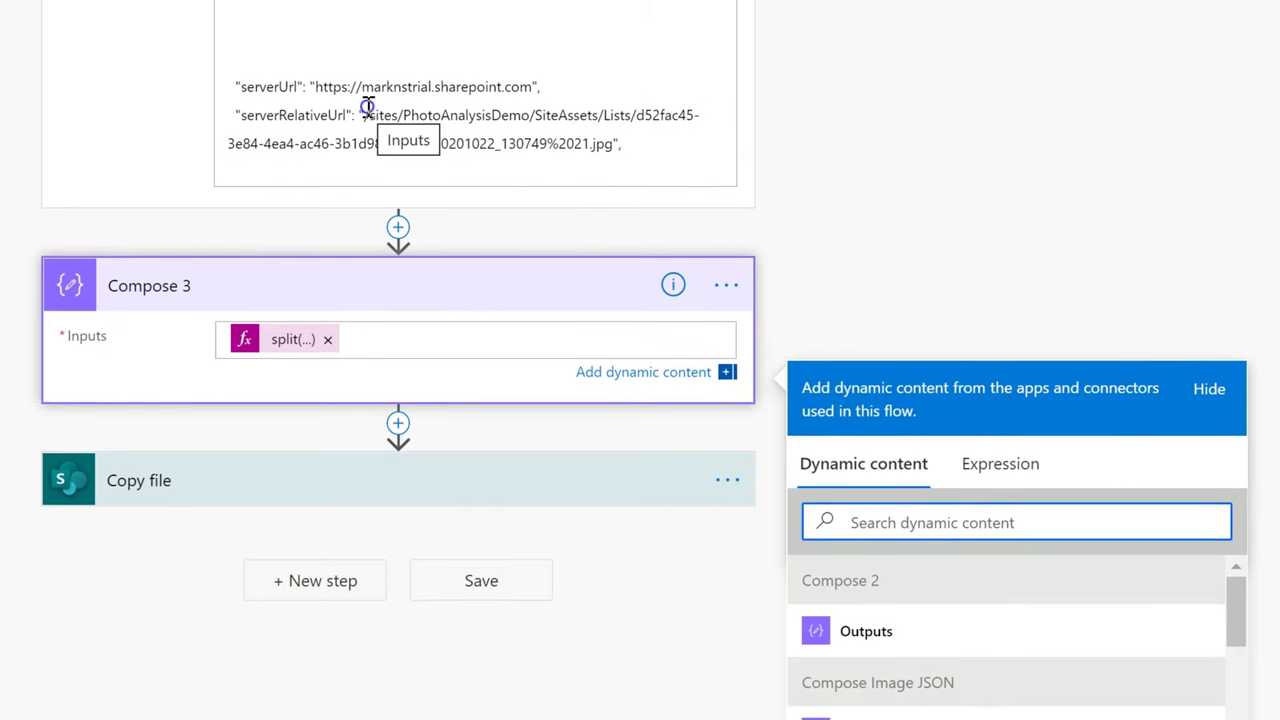
Examine the slash-separated segments of the serverRelativeUrl in Compose 2, separating those before SiteAssets from the rest of the path
{"action": "left_click_drag", "start_coordinate": [367, 108], "coordinate": [360, 325]}
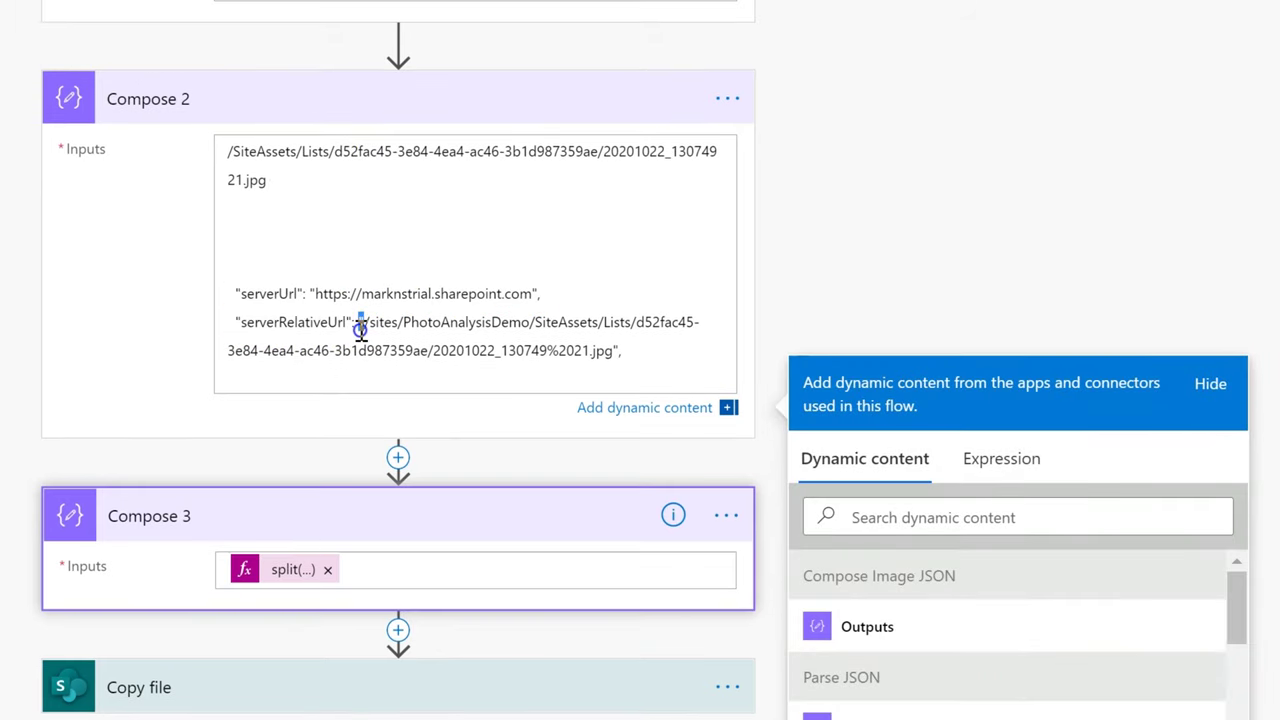
{"action": "left_click", "coordinate": [364, 318]}
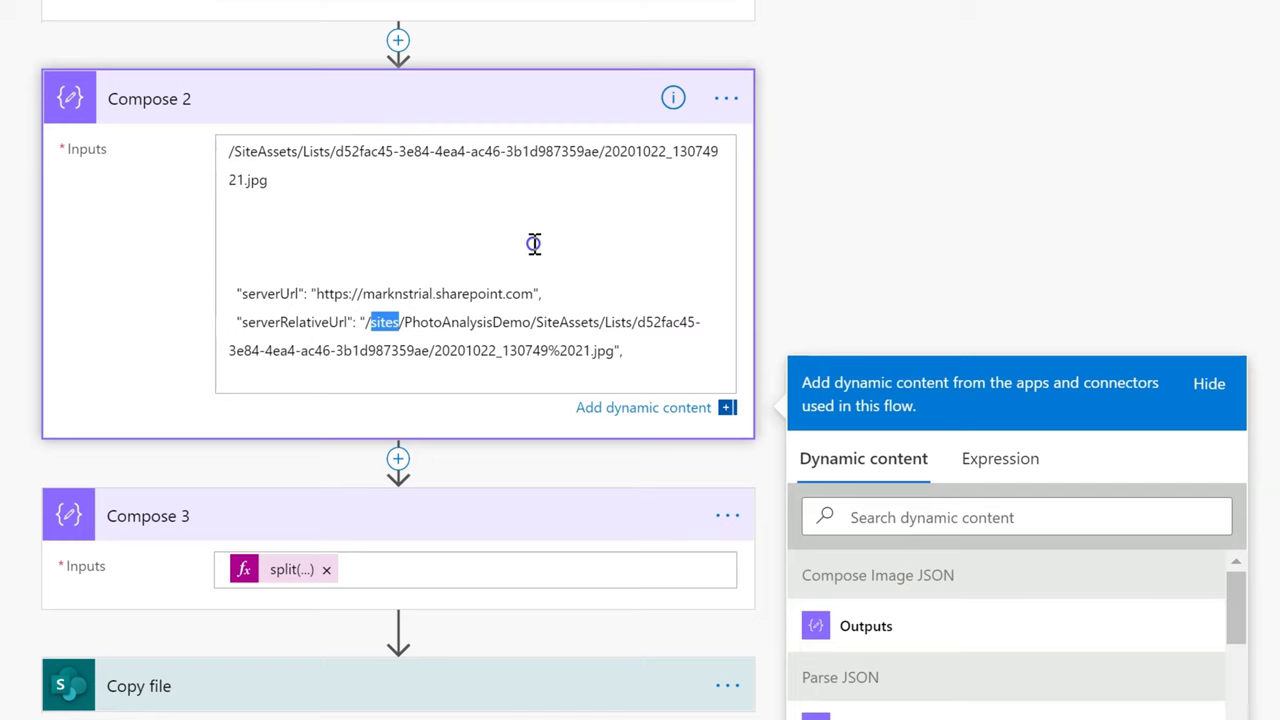
{"action": "double_click", "coordinate": [428, 320]}
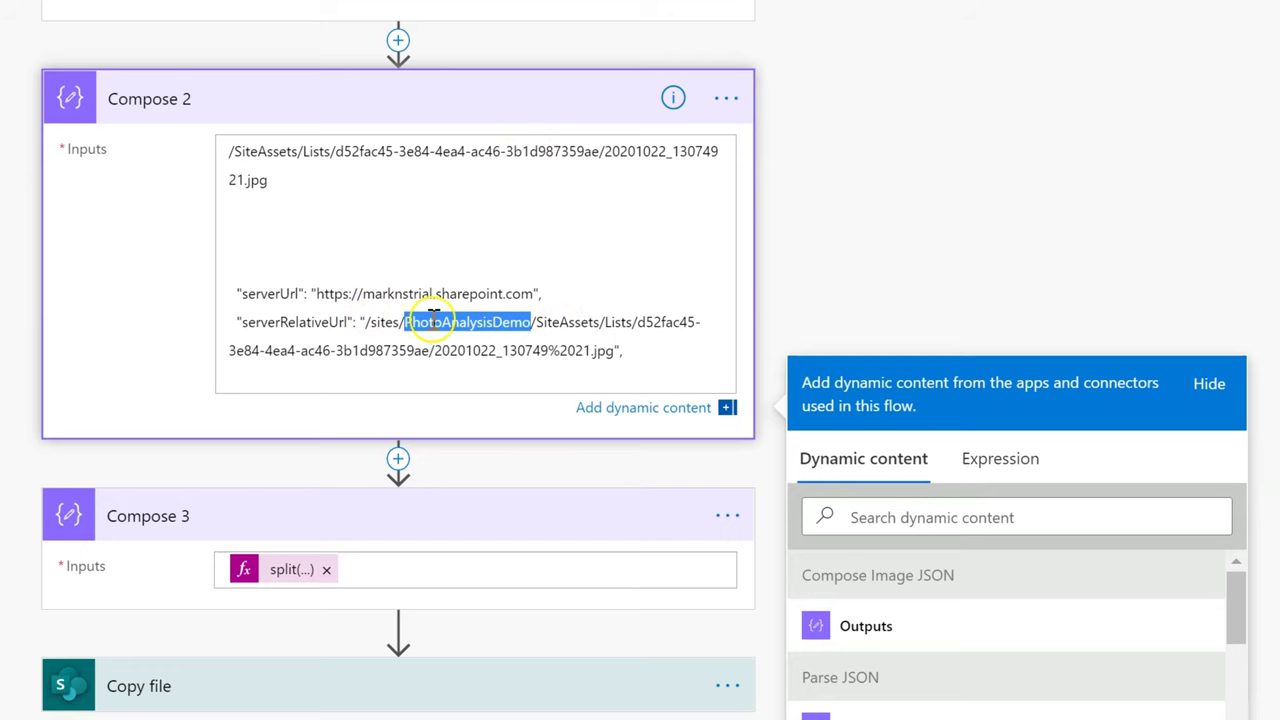
{"action": "left_click_drag", "start_coordinate": [548, 320], "coordinate": [620, 390]}
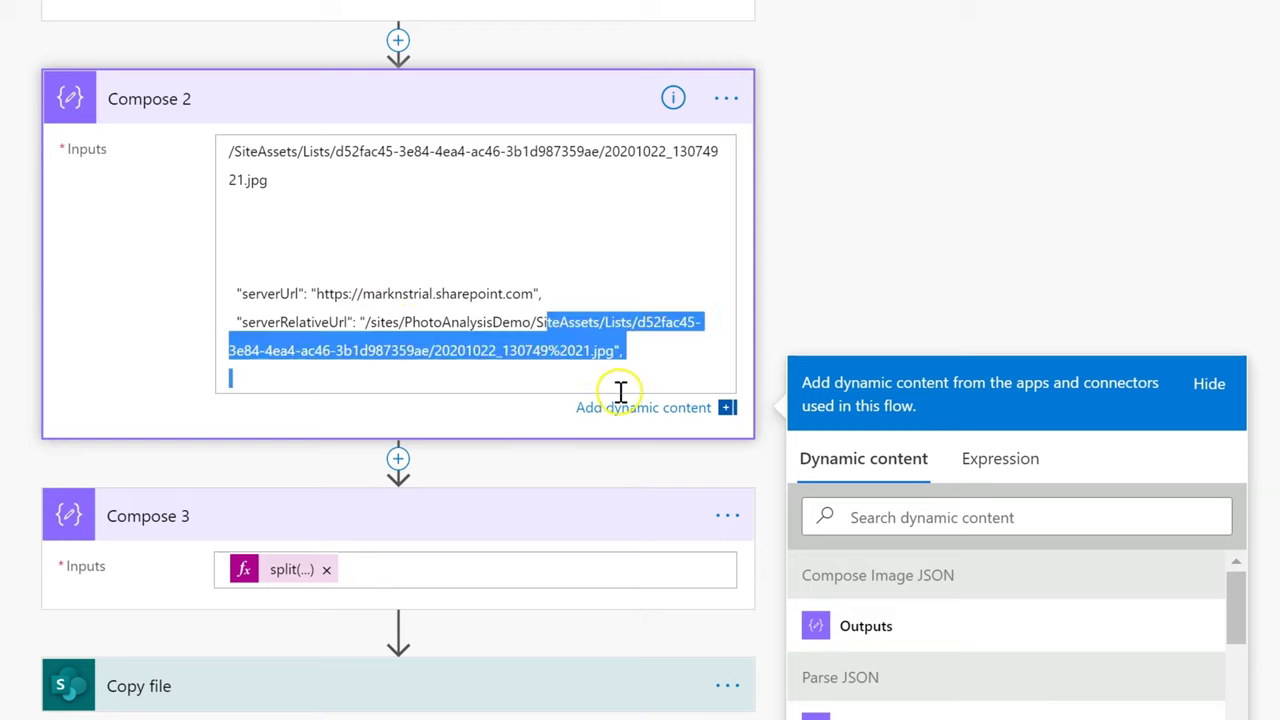
{"action": "middle_click", "coordinate": [890, 140]}
Update the Compose 3 expression to skip(split(outputs('Compose_Image_JSON'),'/'),3)
{"action": "scroll", "coordinate": [866, 176], "scroll_direction": "up", "scroll_amount": 2}
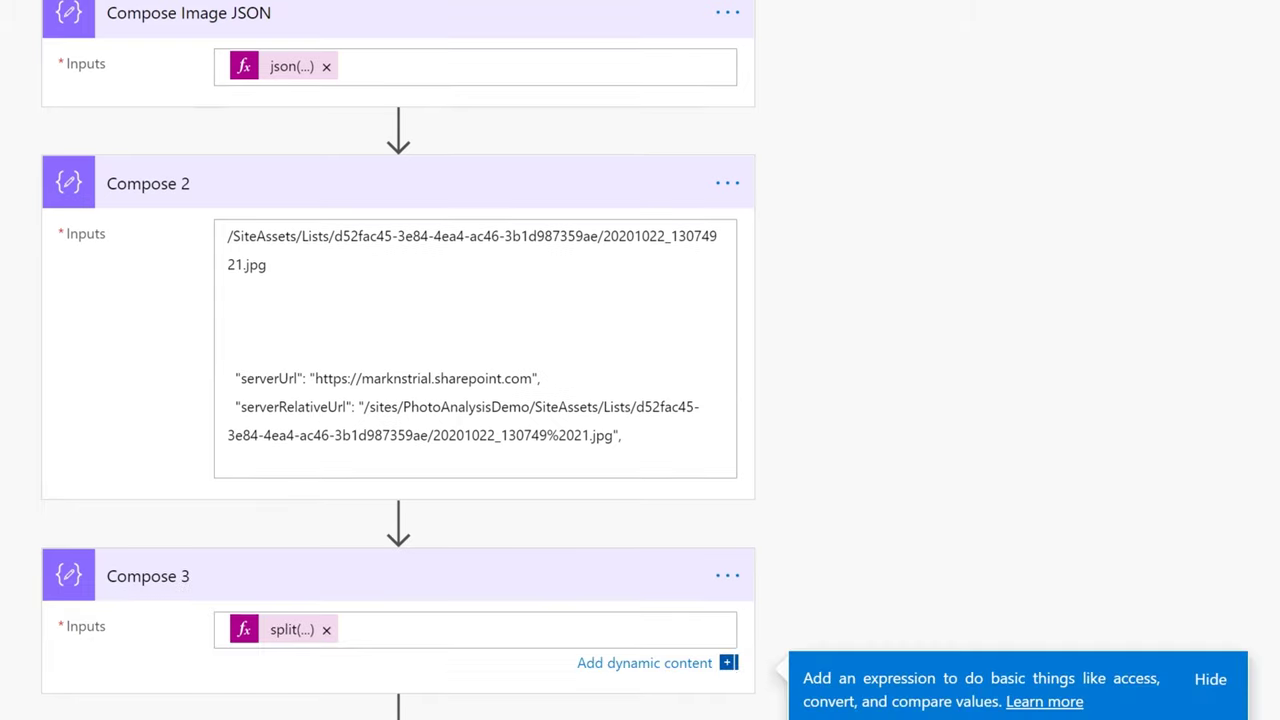
{"action": "left_click", "coordinate": [1005, 430]}
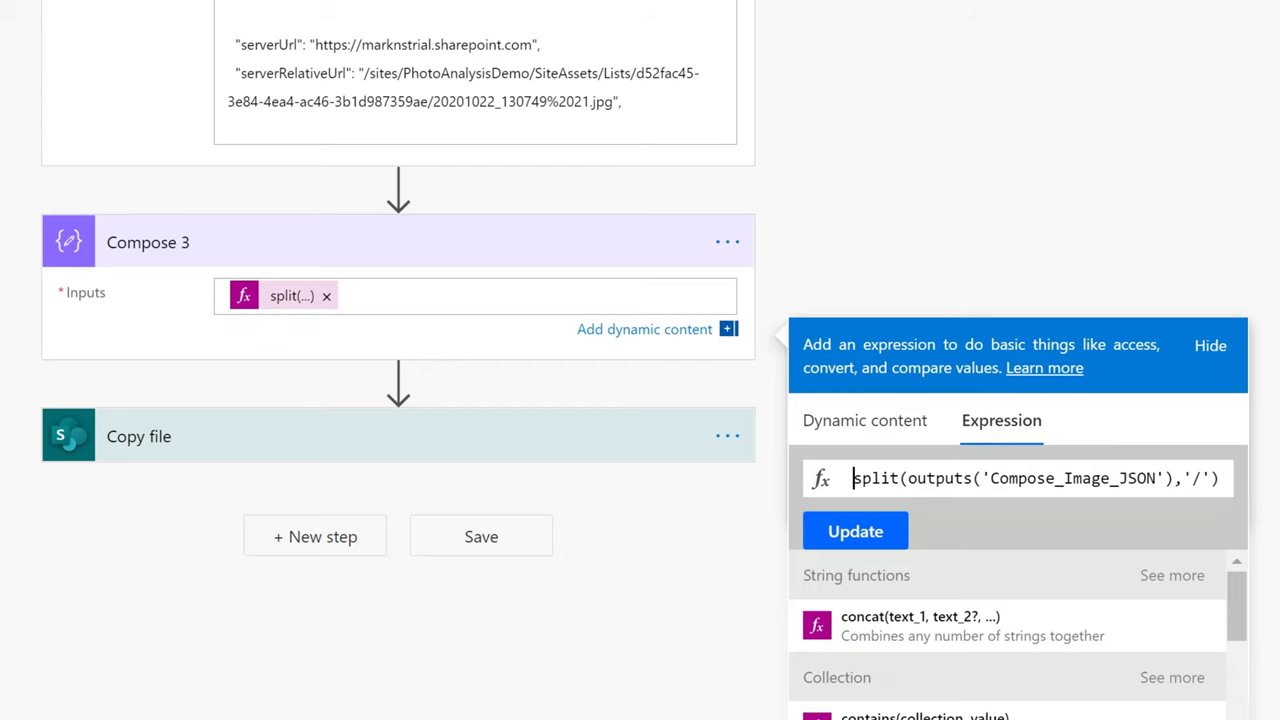
{"action": "type", "text": "t"}
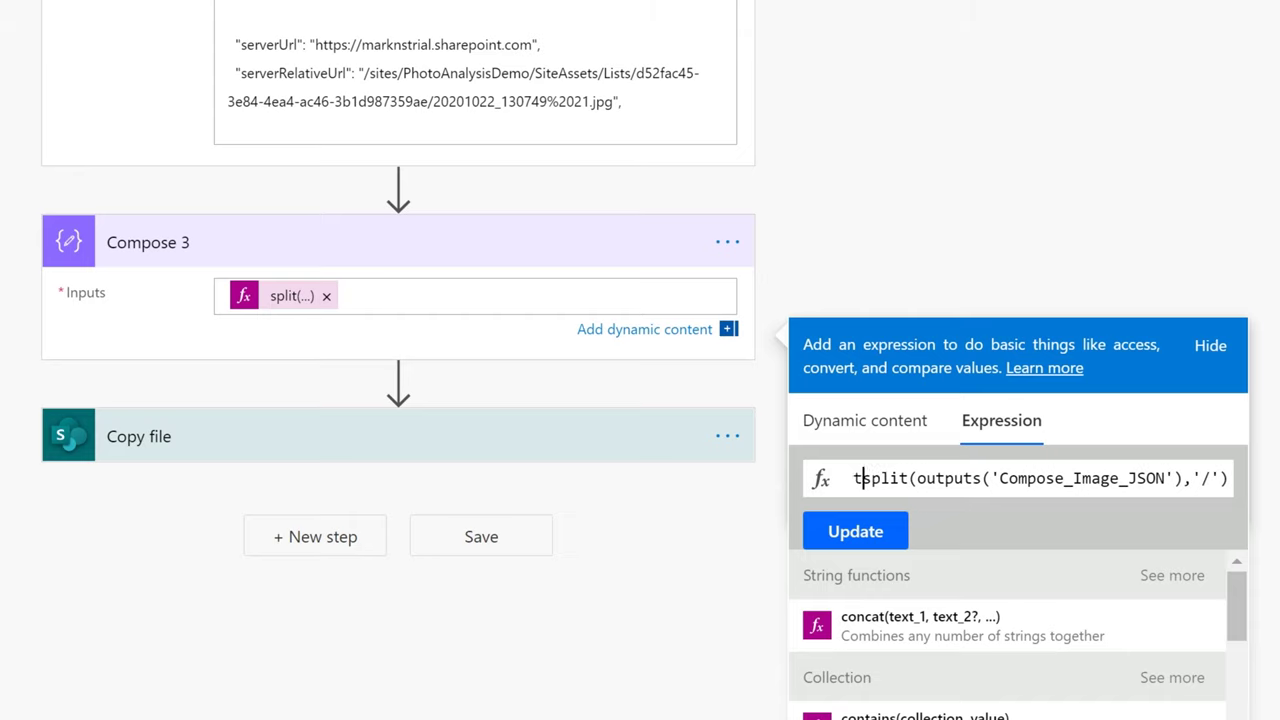
{"action": "key", "text": "BackSpace"}
{"action": "type", "text": "skip("}
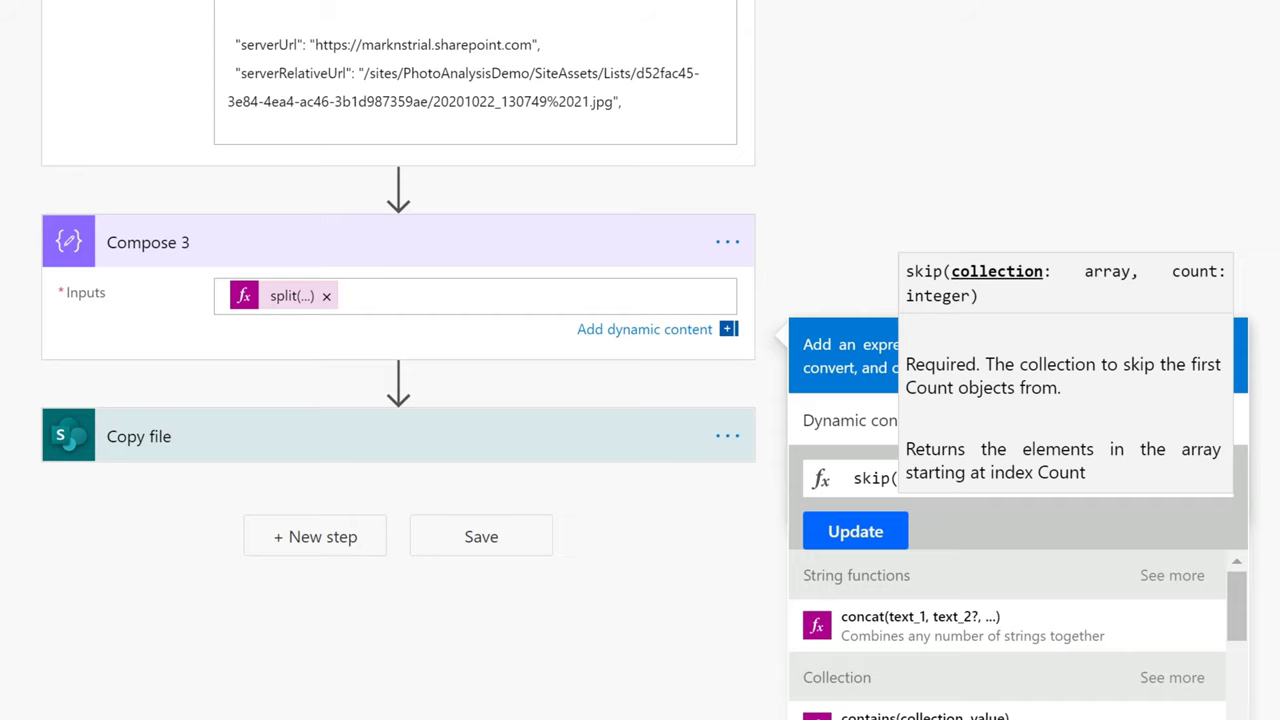
{"action": "left_click", "coordinate": [1199, 478]}
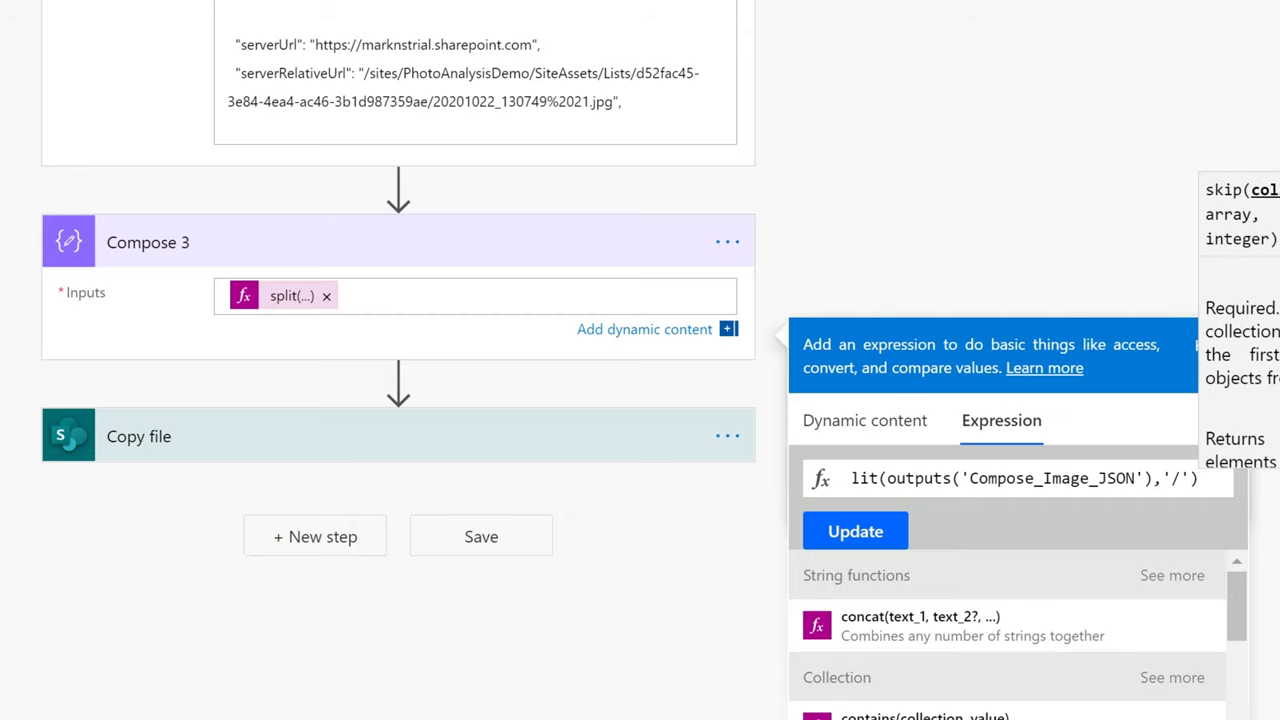
{"action": "type", "text": ",3)"}
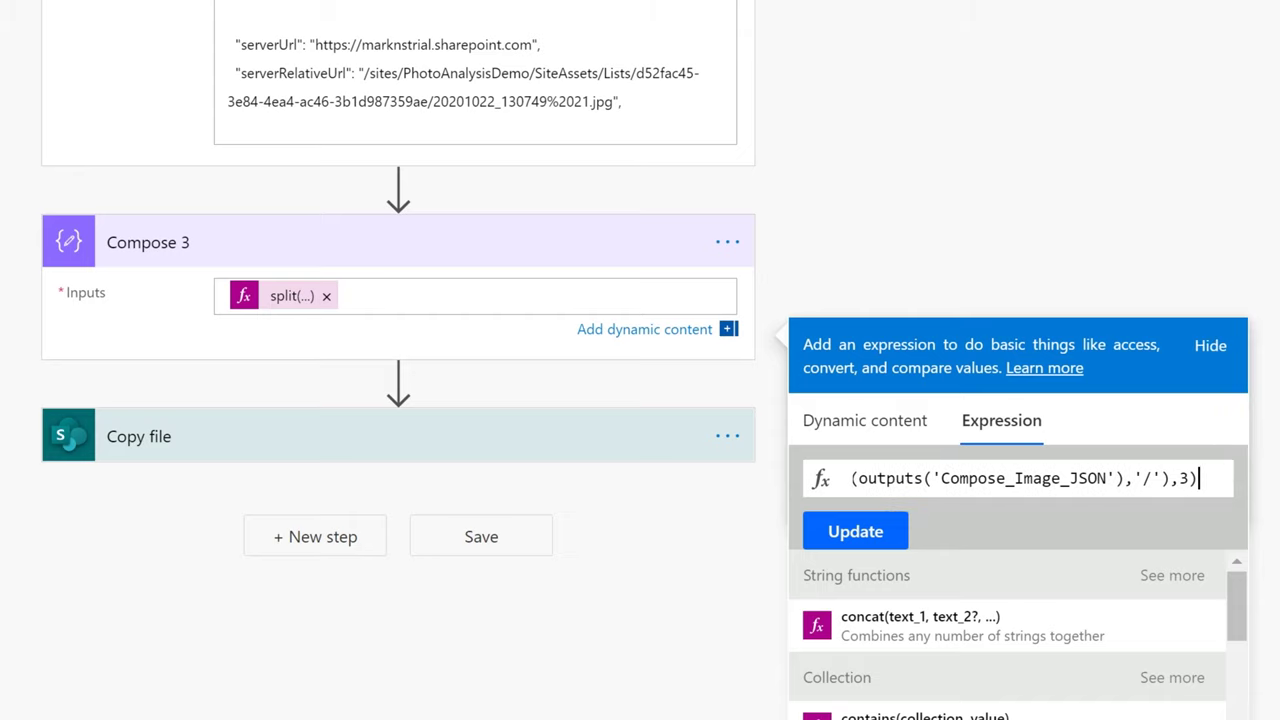
{"action": "left_click", "coordinate": [840, 522]}
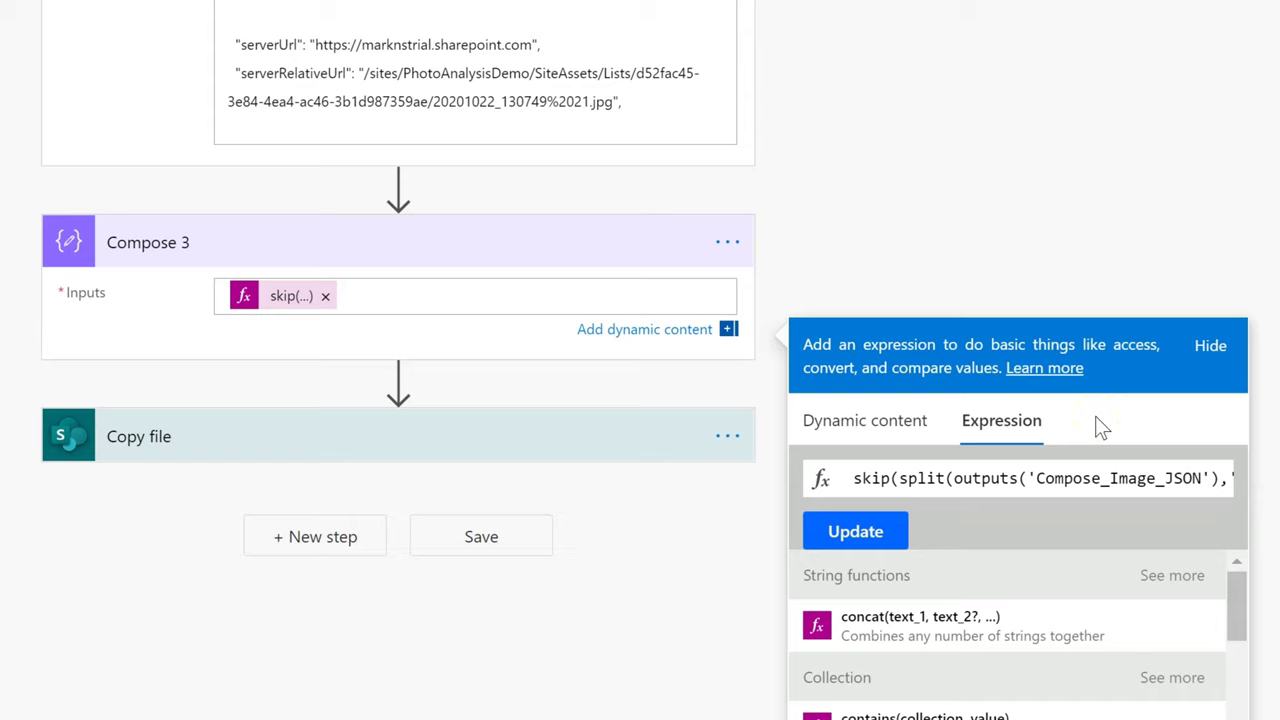
Update the Compose 3 expression to join(skip(split(outputs('Compose_Image_JSON'),'/'),3),'/')
{"action": "type", "text": "join("}
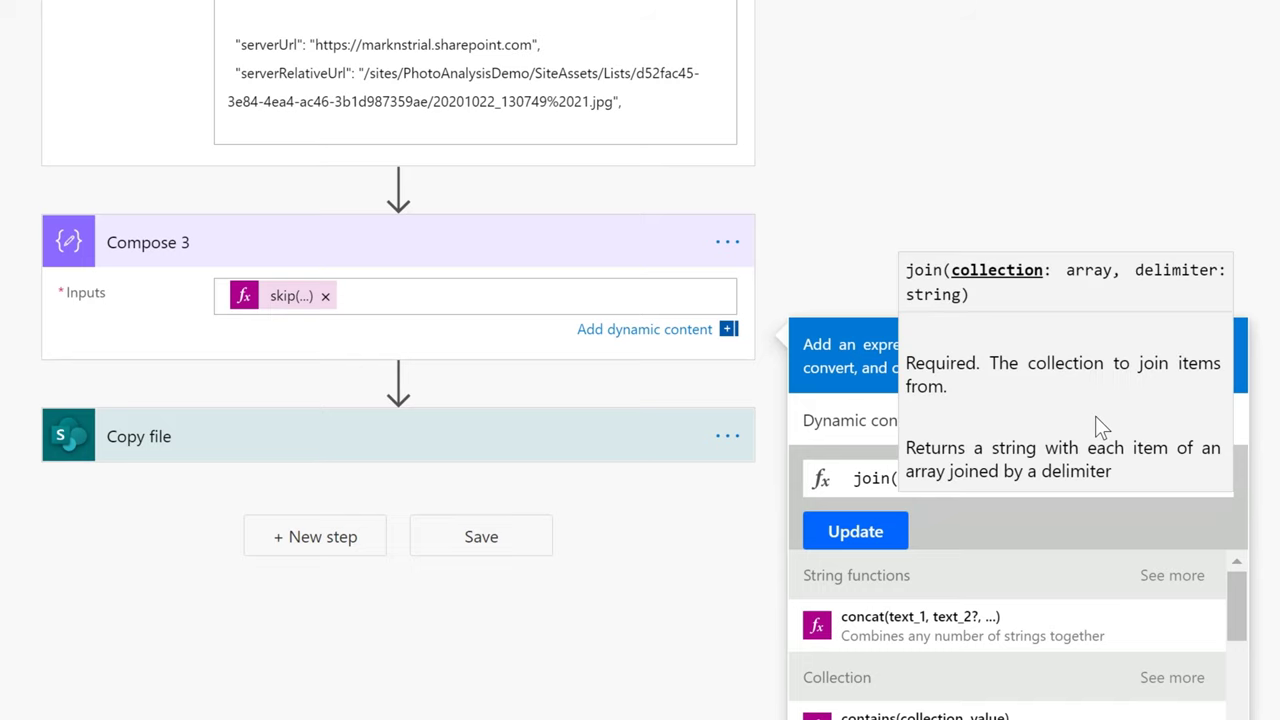
{"action": "key", "text": "End"}
{"action": "type", "text": ","}
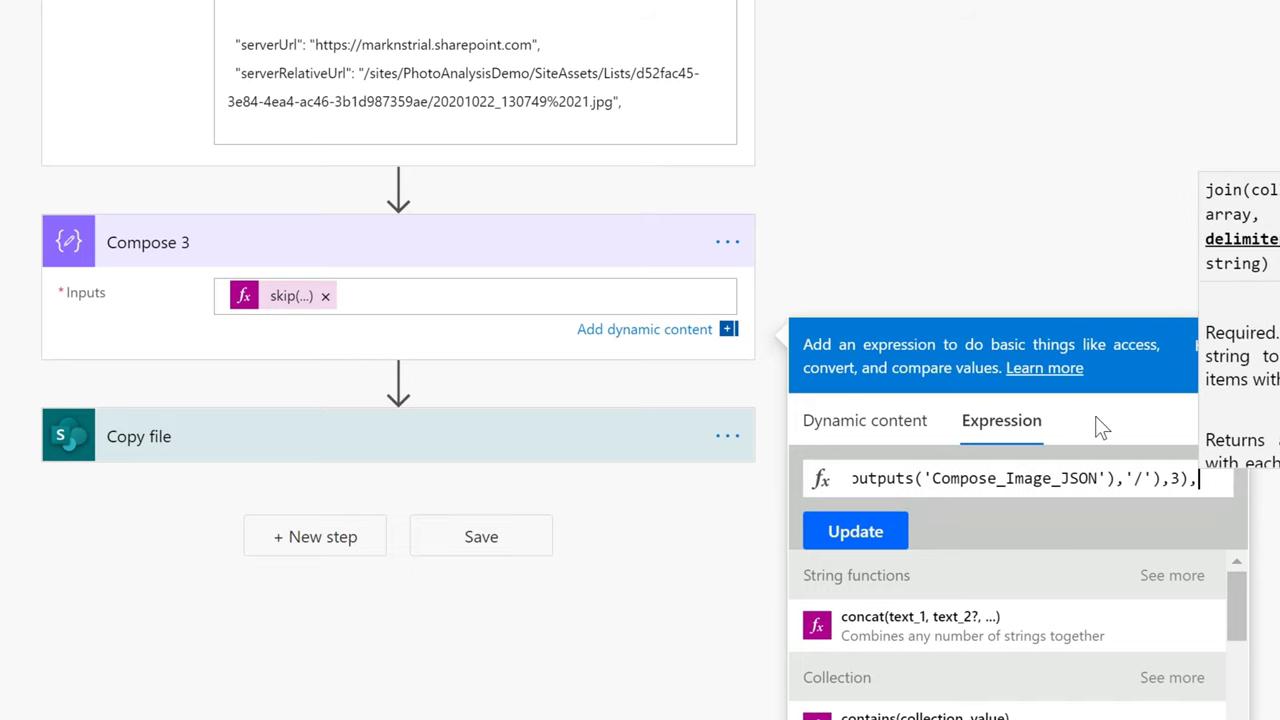
{"action": "type", "text": "'/"}
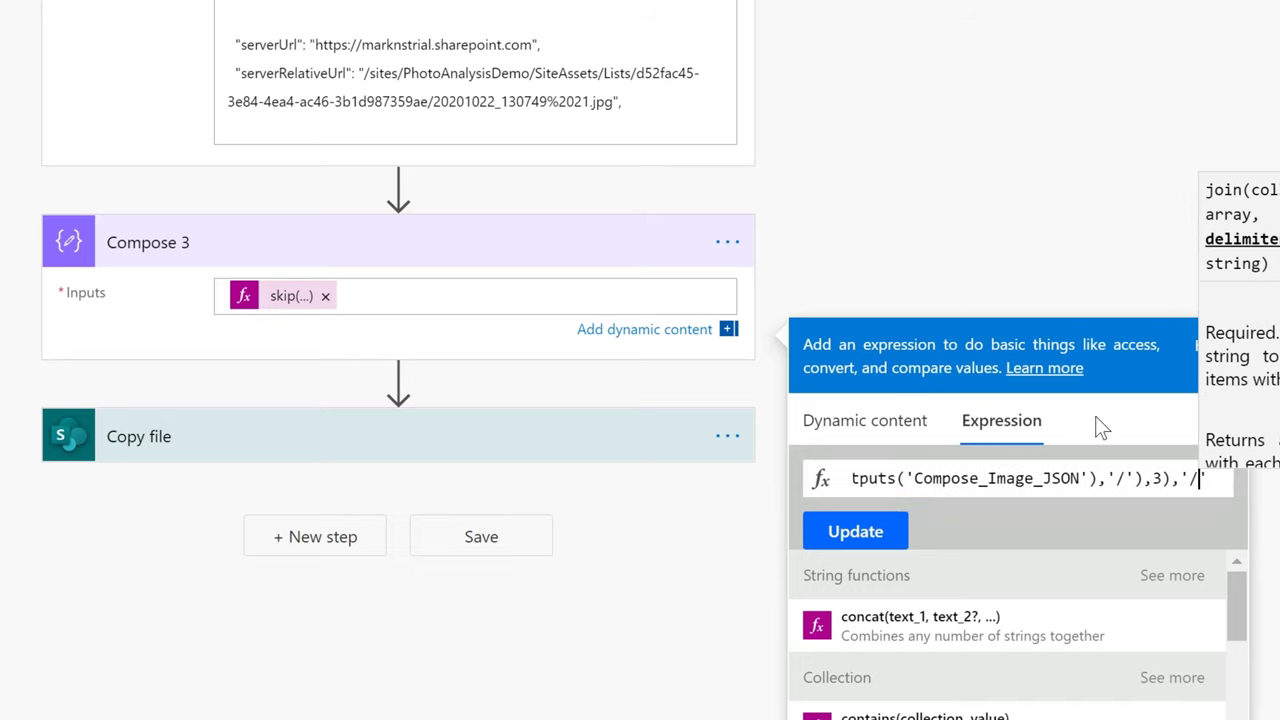
{"action": "type", "text": "')"}
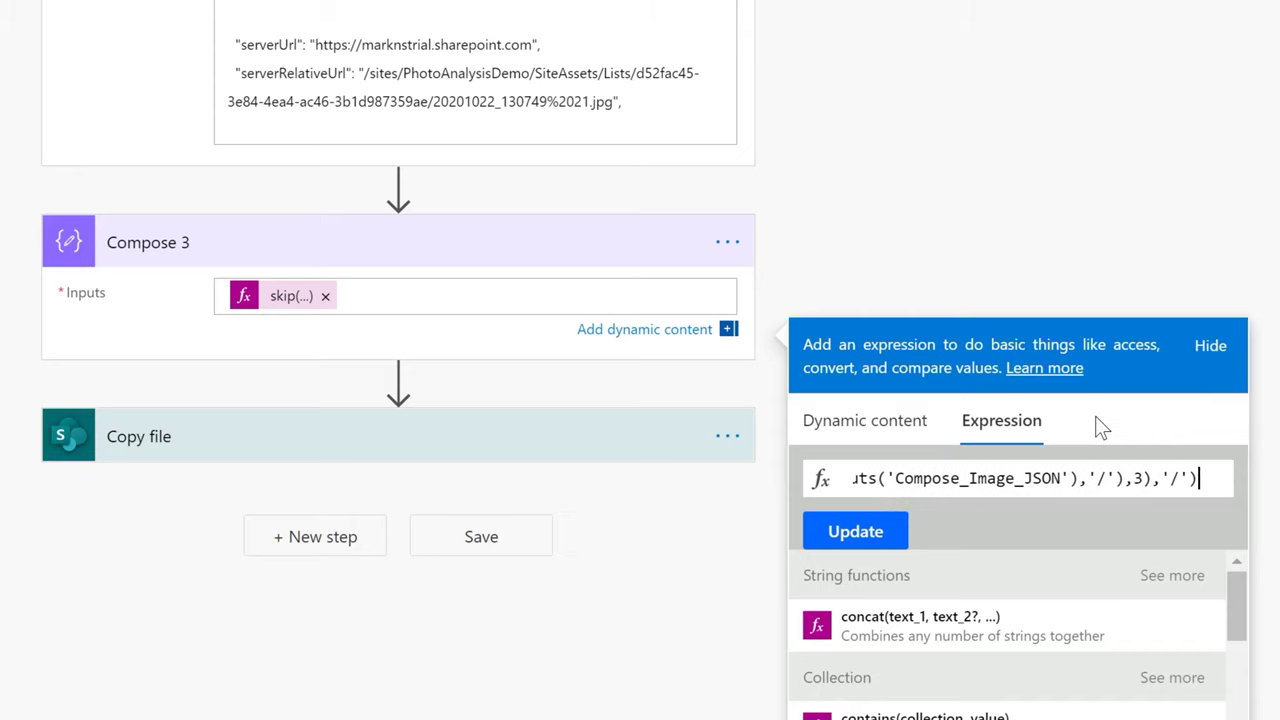
{"action": "left_click", "coordinate": [866, 537]}
Clear the hard-coded file path from File to Copy in the Copy file action
{"action": "scroll", "coordinate": [863, 537], "scroll_direction": "up", "scroll_amount": 4}
{"action": "middle_click", "coordinate": [876, 334]}
{"action": "left_click", "coordinate": [903, 634]}
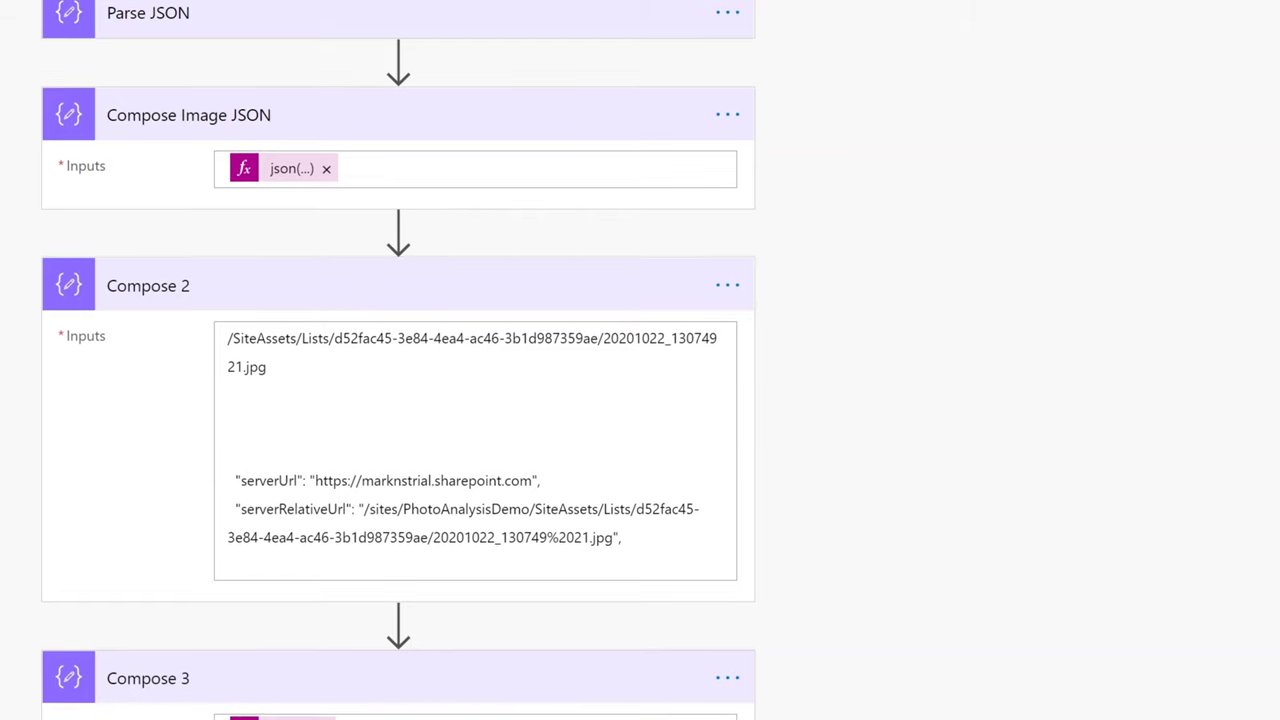
{"action": "scroll", "coordinate": [468, 676], "scroll_direction": "down", "scroll_amount": 3}
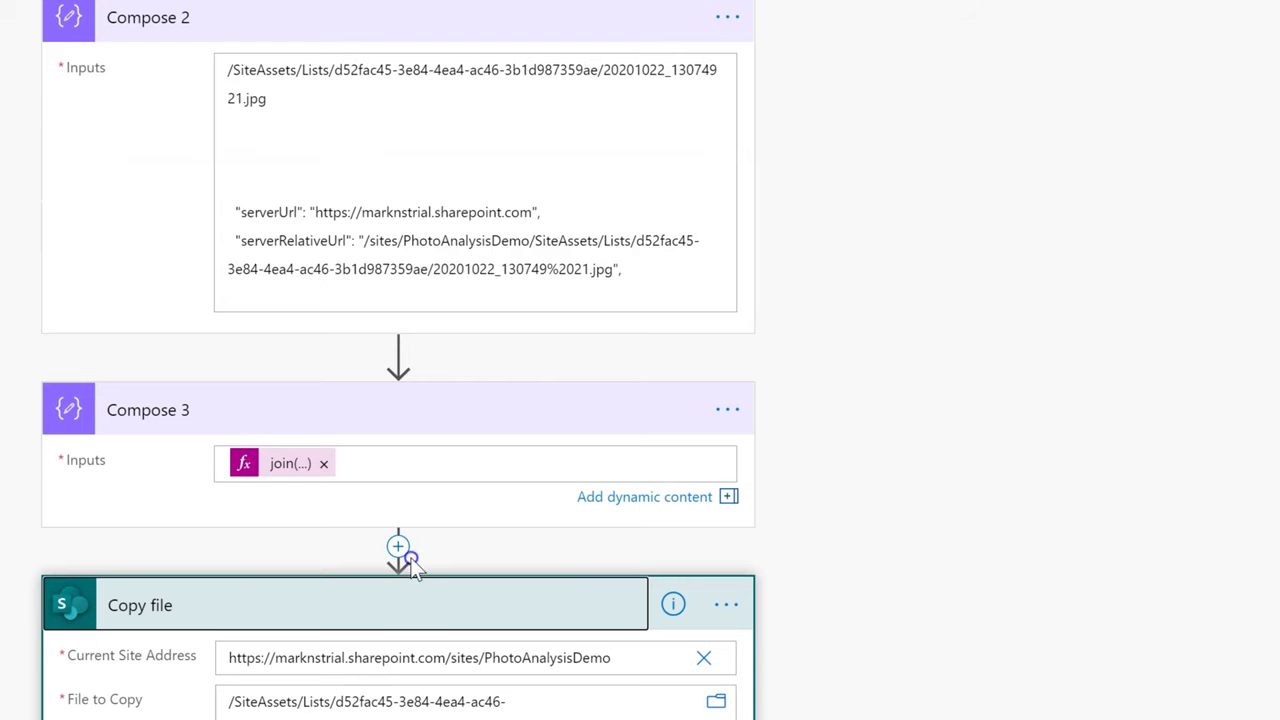
{"action": "triple_click", "coordinate": [233, 496]}
{"action": "key", "text": "BackSpace"}
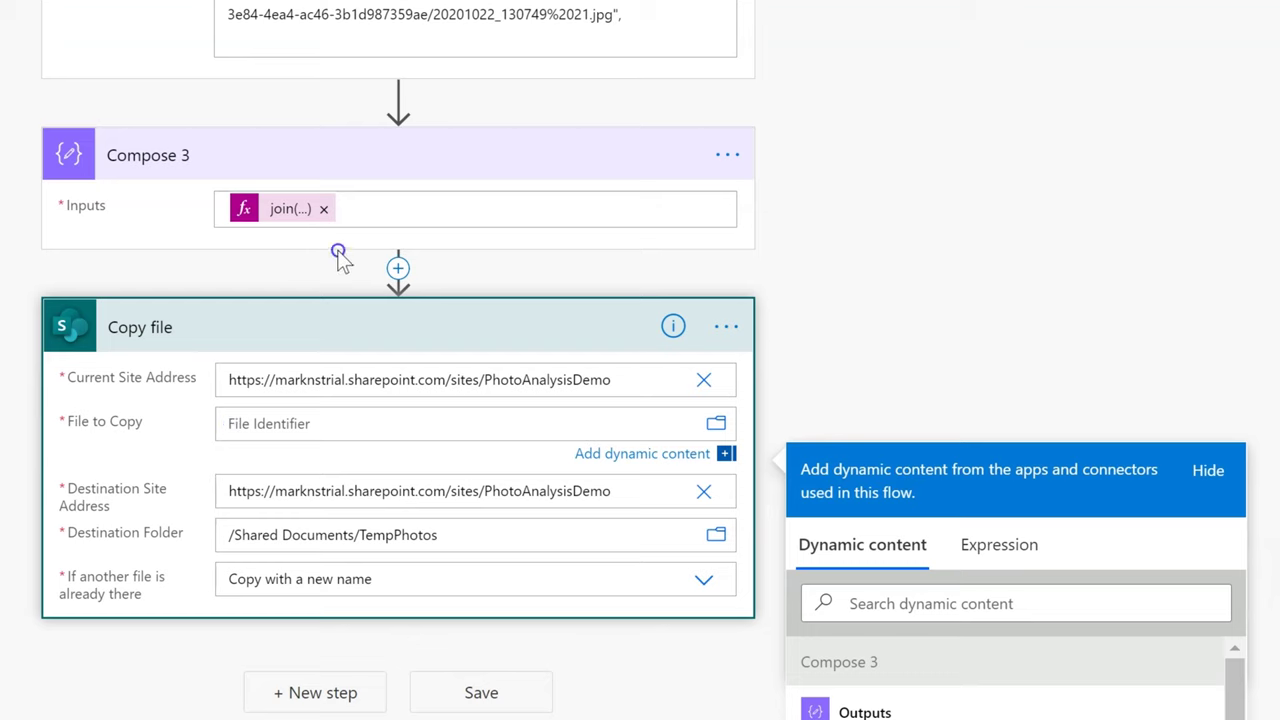
Rename the Compose 3 action as Compose file to copy URL
{"action": "left_click", "coordinate": [650, 124]}
{"action": "left_click", "coordinate": [724, 167]}
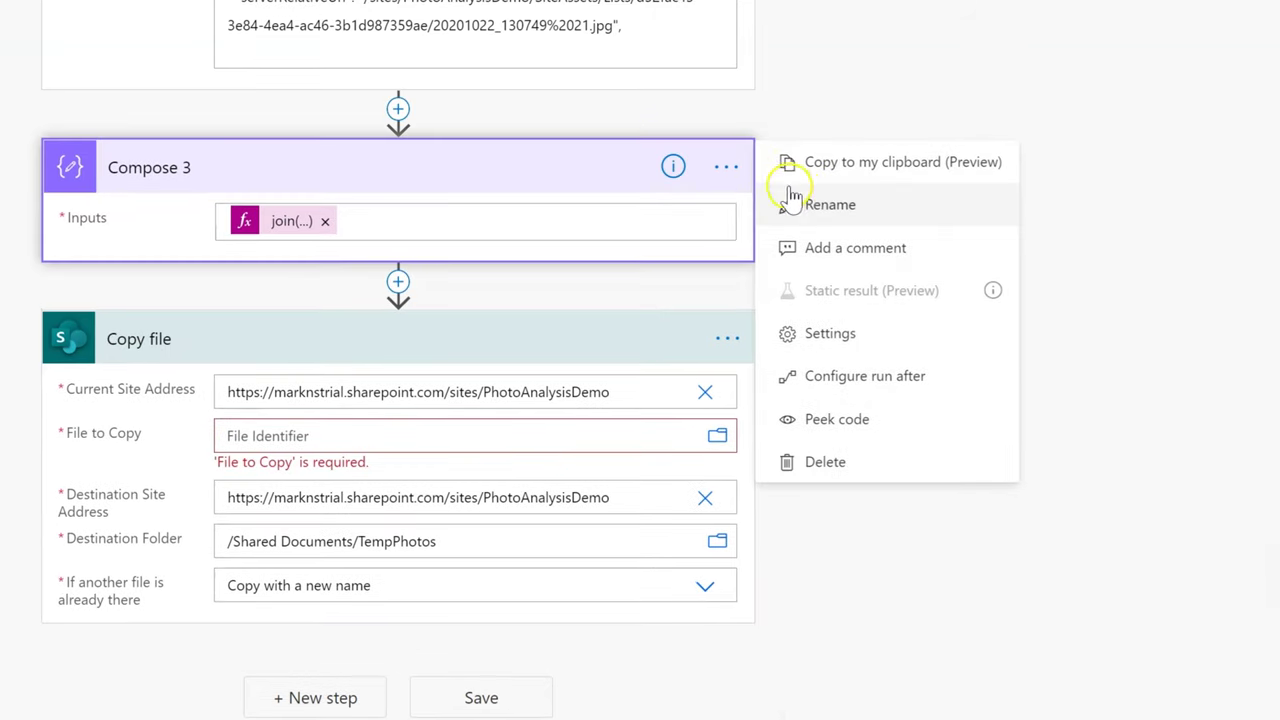
{"action": "left_click", "coordinate": [806, 202]}
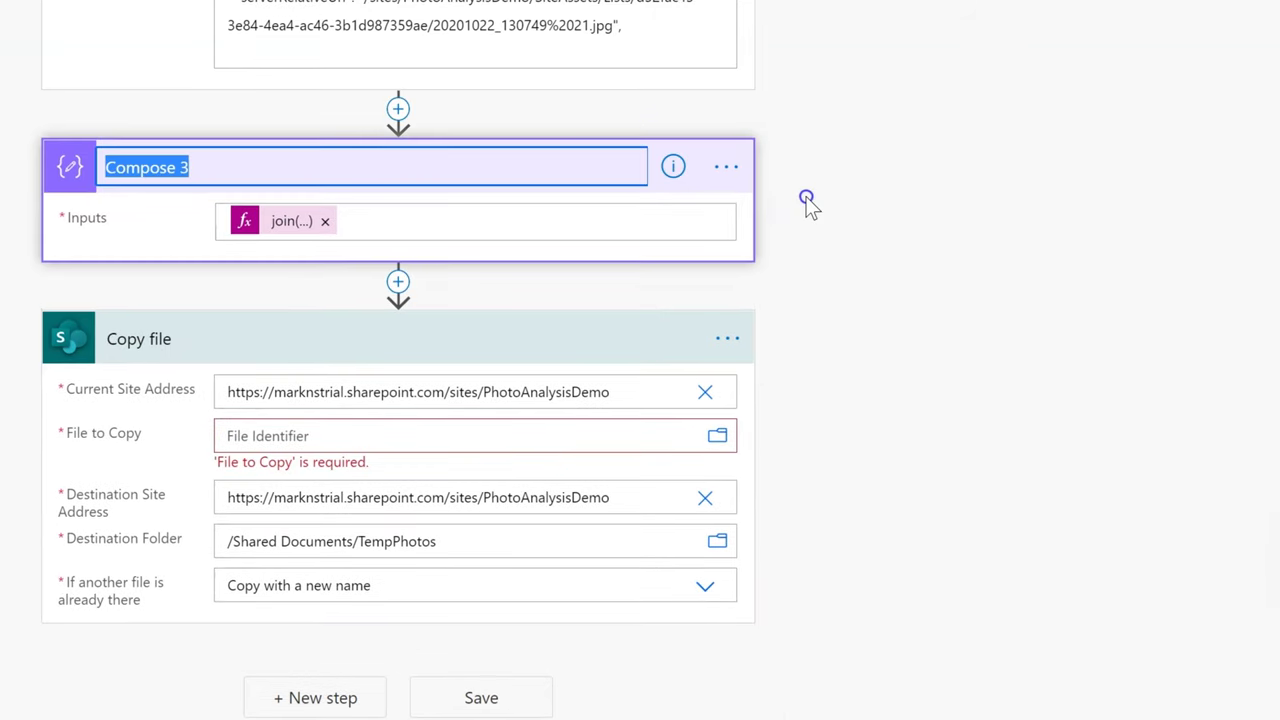
{"action": "key", "text": "End"}
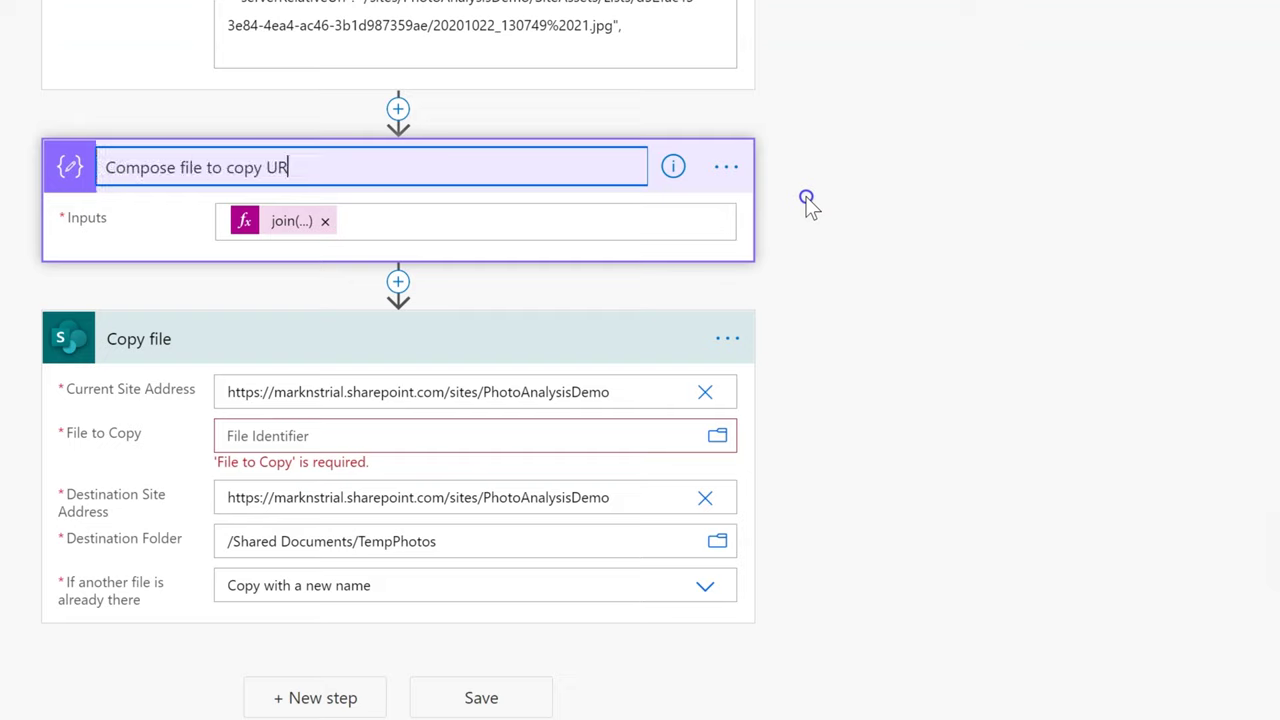
{"action": "left_click", "coordinate": [808, 203]}
Set File to Copy in the Copy file action to the Outputs of Compose file to copy URL
{"action": "left_click", "coordinate": [420, 435]}
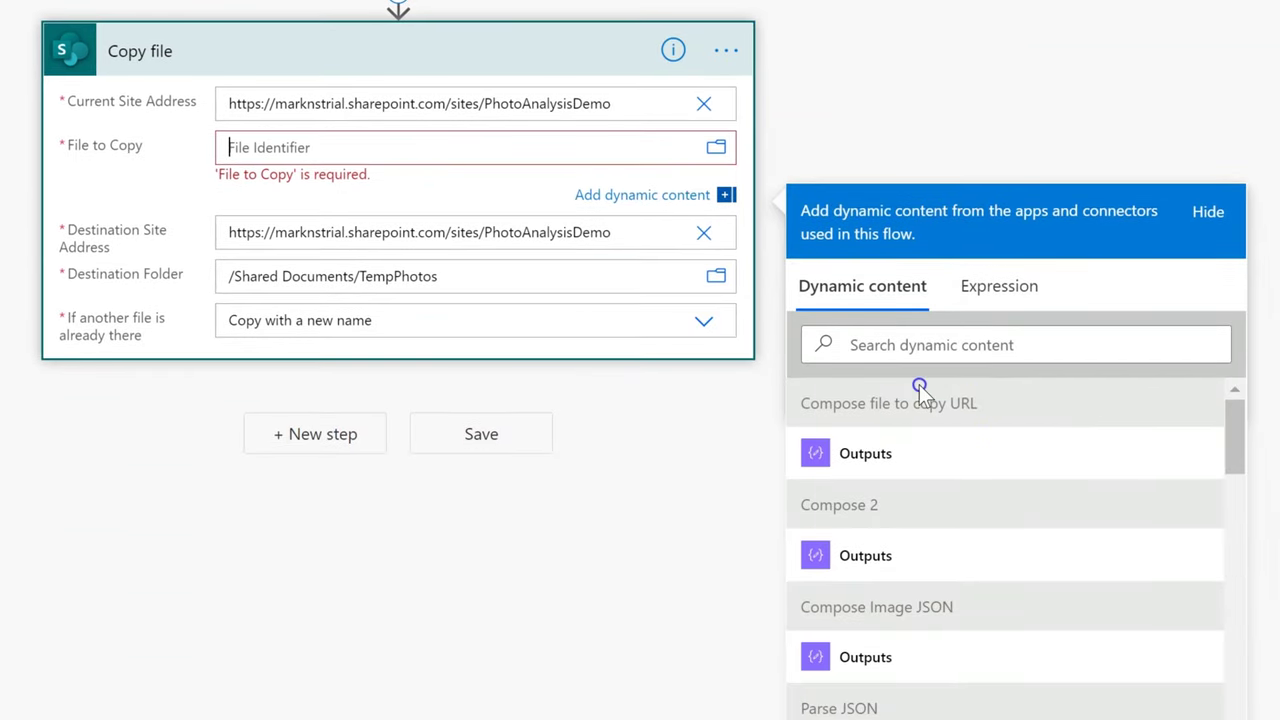
{"action": "left_click", "coordinate": [878, 455]}
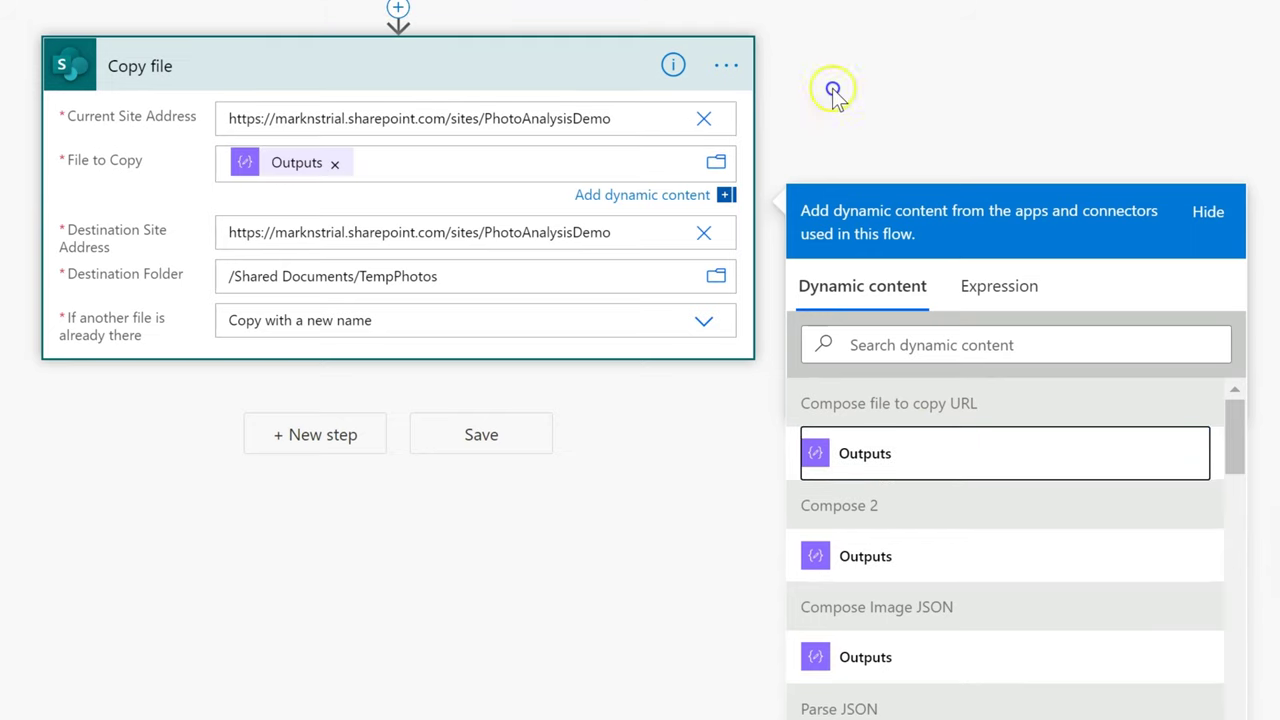
{"action": "left_click", "coordinate": [829, 86]}
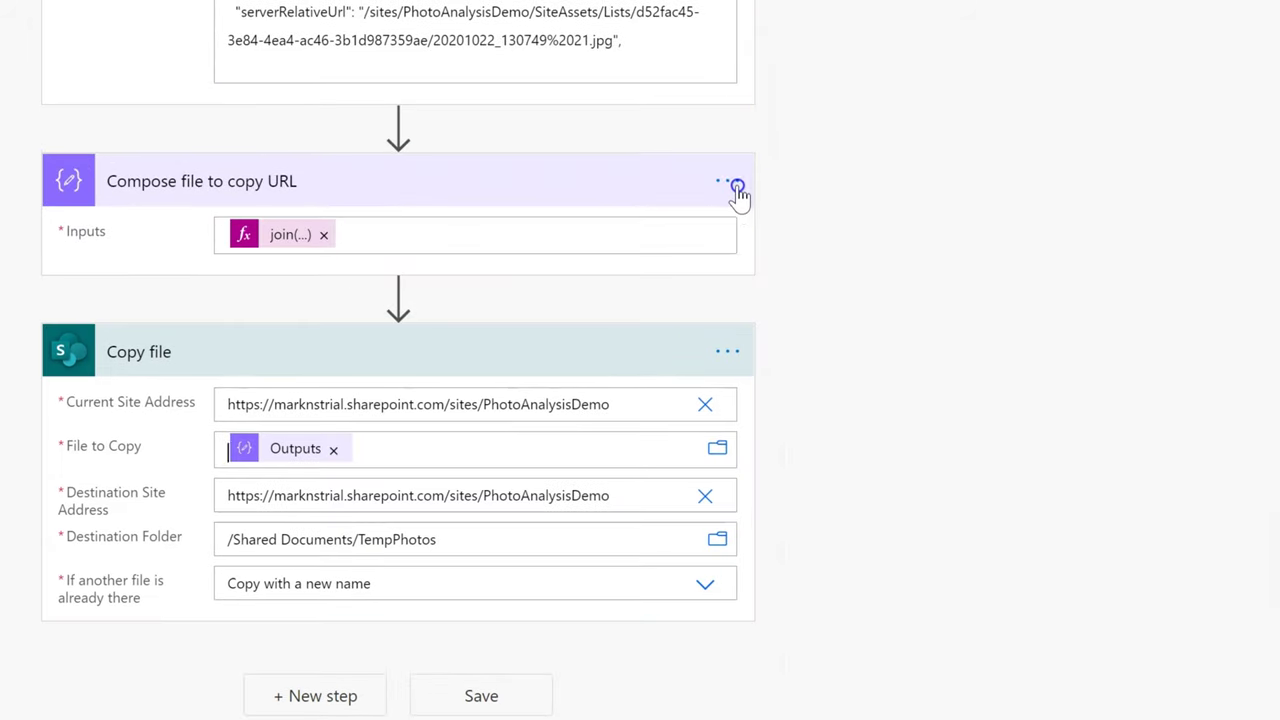
{"action": "left_click", "coordinate": [738, 196]}
{"action": "key", "text": "Escape"}
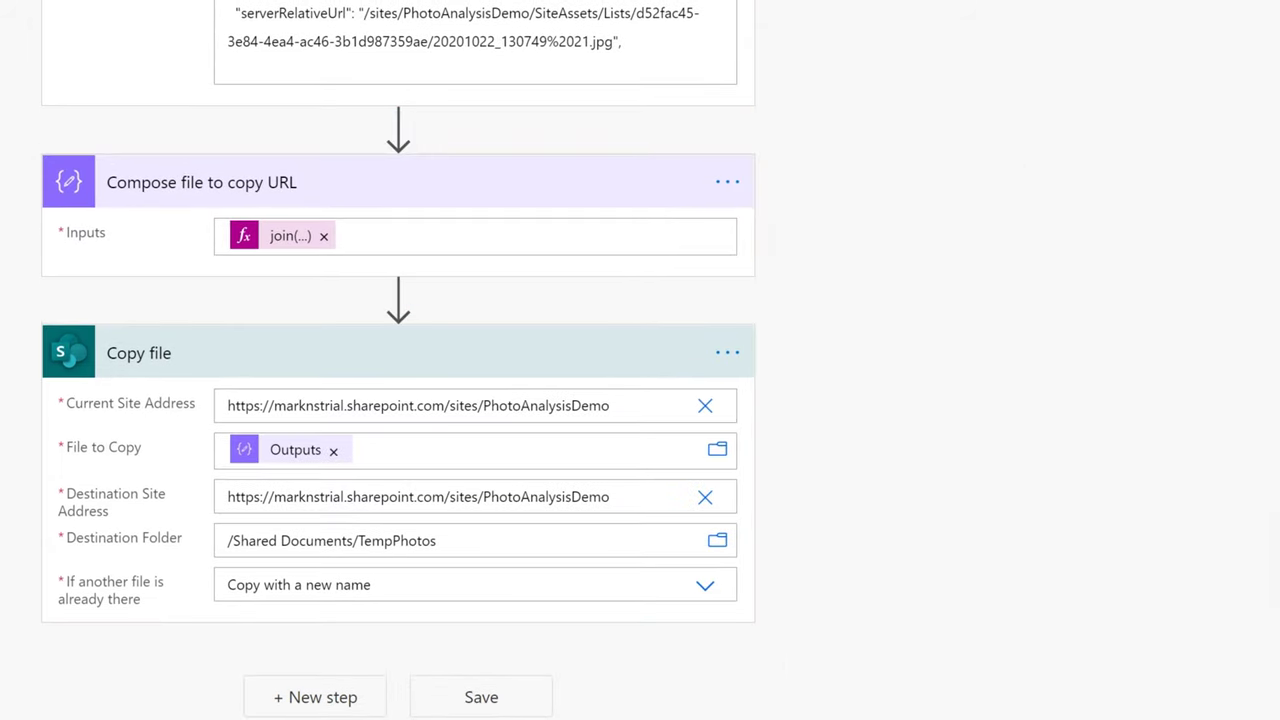
Save the flow, resubmit its earlier run and inspect the Compose file to copy URL action in the run
{"action": "key", "text": "ctrl+s"}
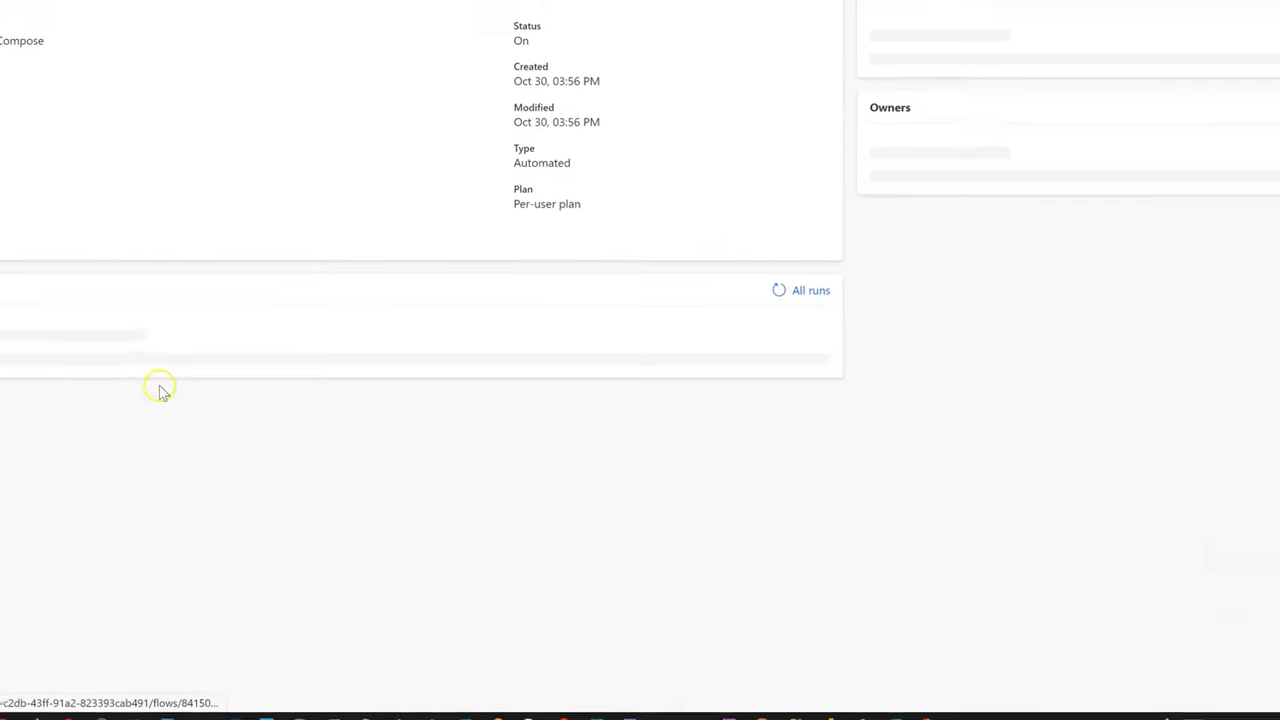
{"action": "left_click", "coordinate": [109, 406]}
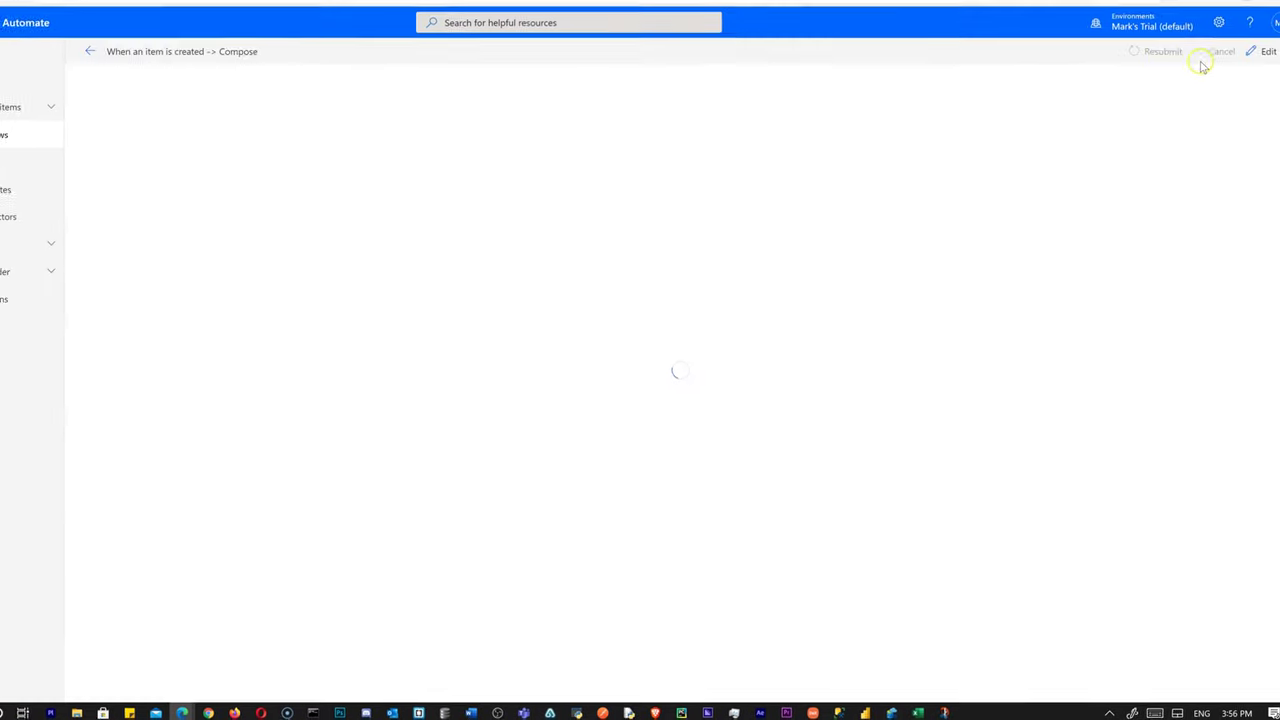
{"action": "left_click", "coordinate": [1150, 90]}
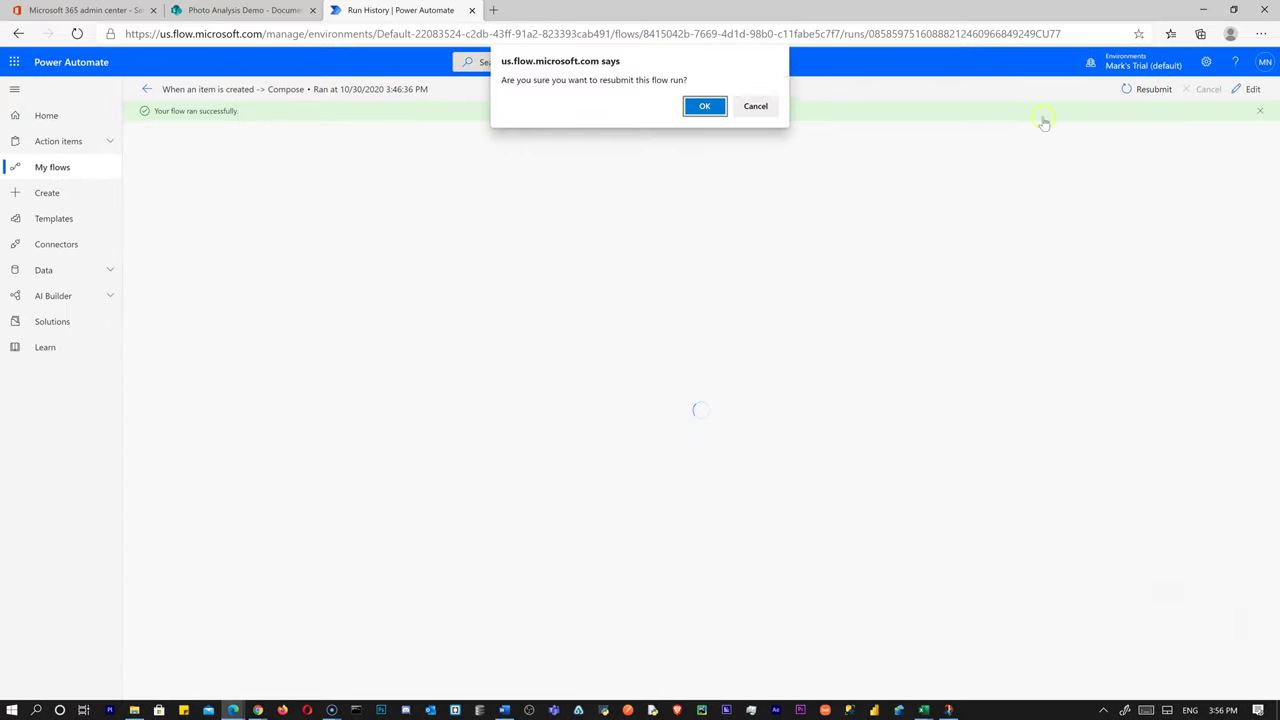
{"action": "left_click", "coordinate": [706, 106]}
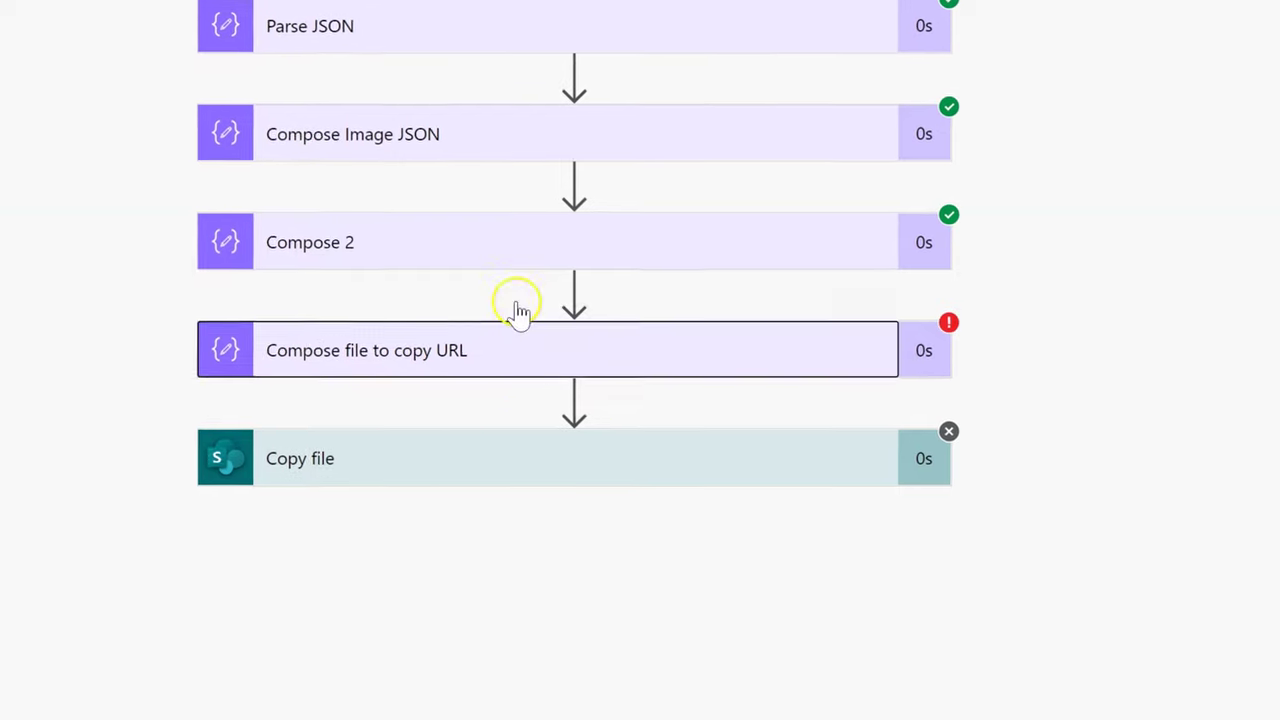
{"action": "left_click", "coordinate": [518, 318]}
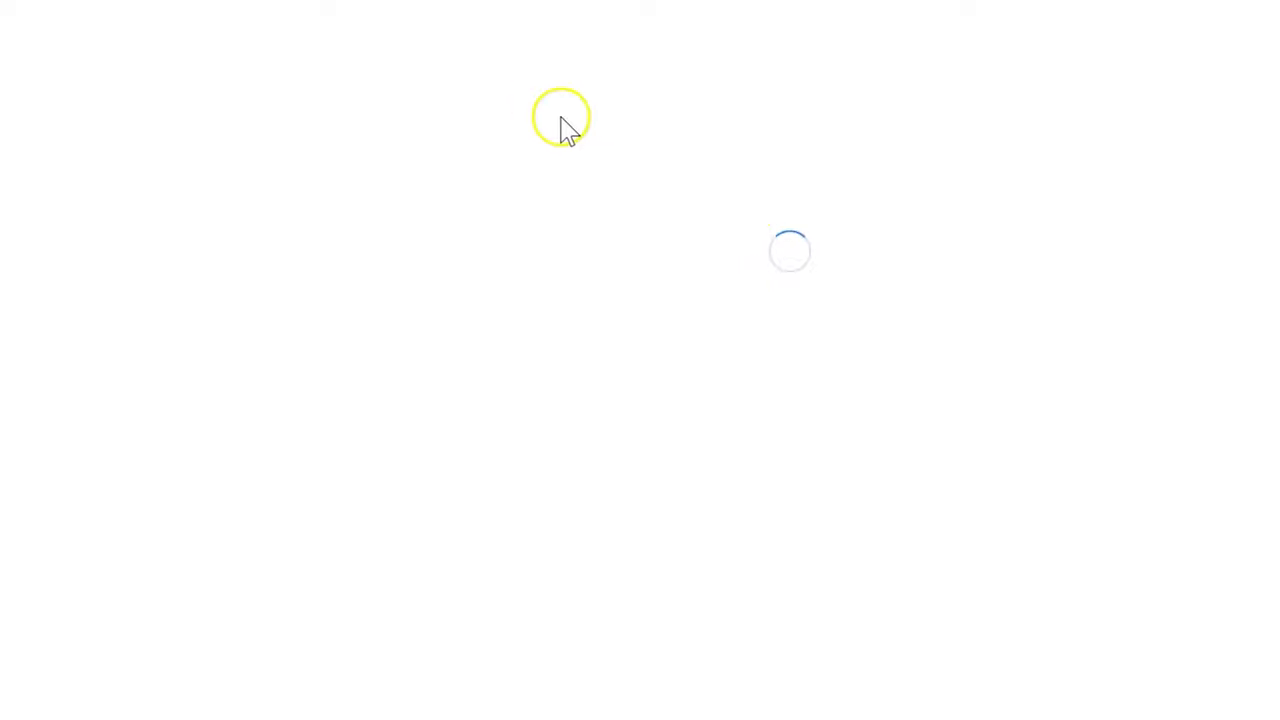
{"action": "left_click", "coordinate": [527, 237]}
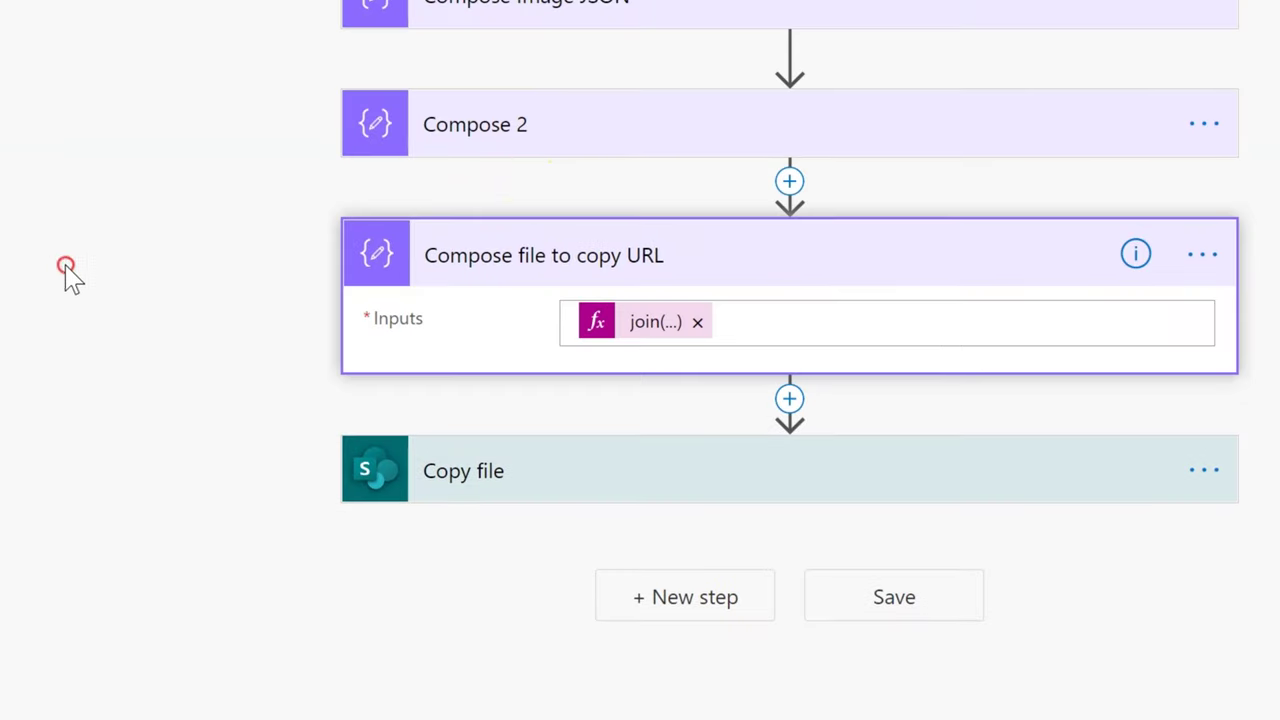
{"action": "left_click", "coordinate": [632, 322]}
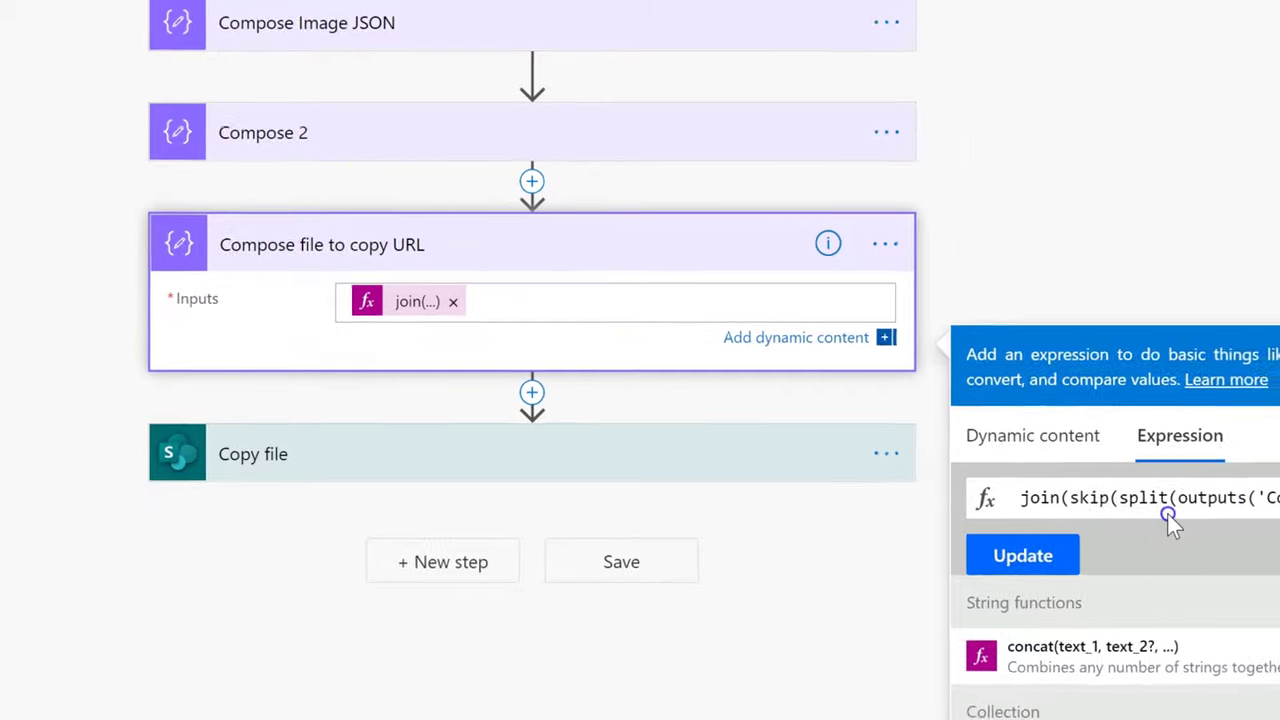
{"action": "left_click_drag", "start_coordinate": [1222, 497], "coordinate": [1279, 534]}
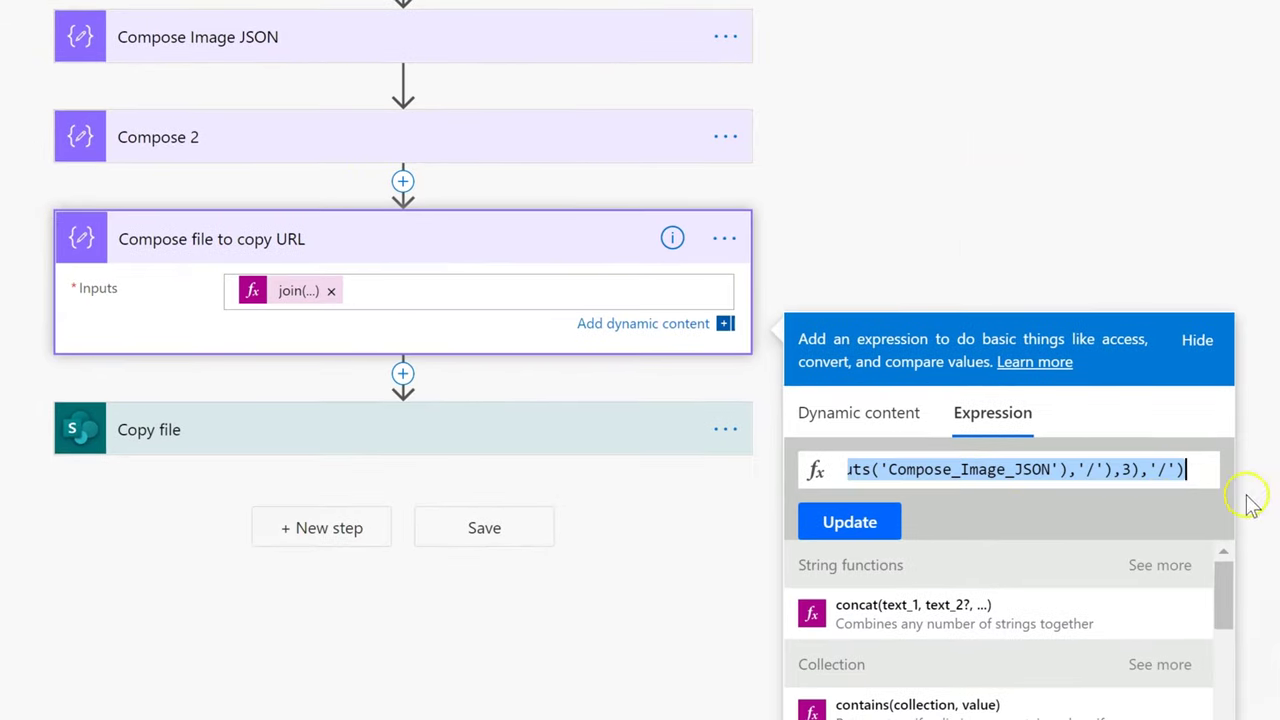
{"action": "left_click", "coordinate": [1050, 463]}
{"action": "left_click", "coordinate": [1066, 469]}
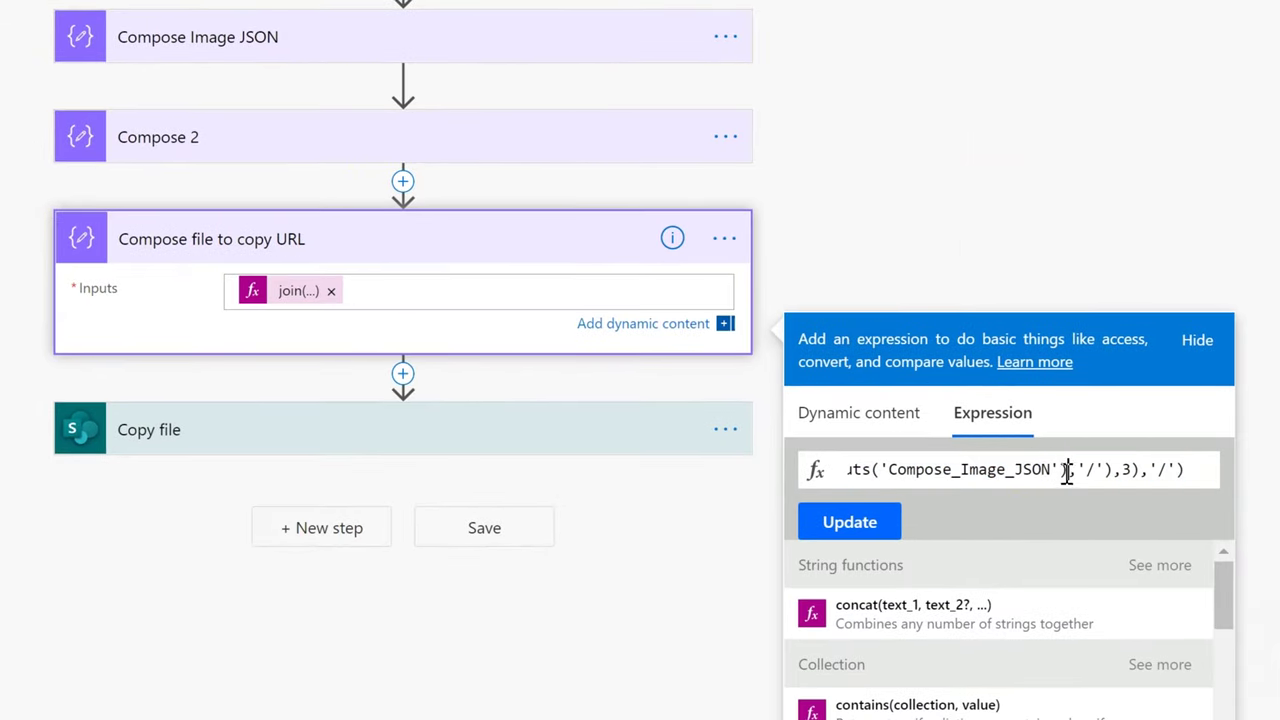
{"action": "type", "text": "["}
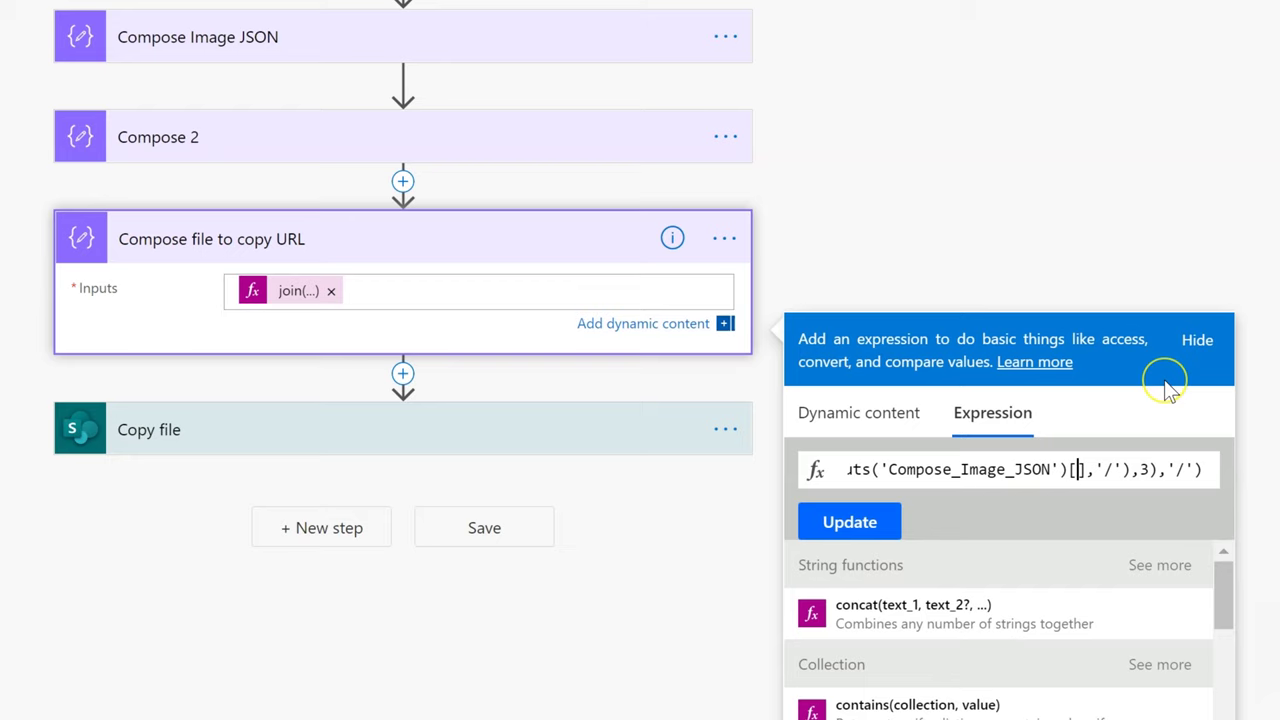
{"action": "type", "text": "'"}
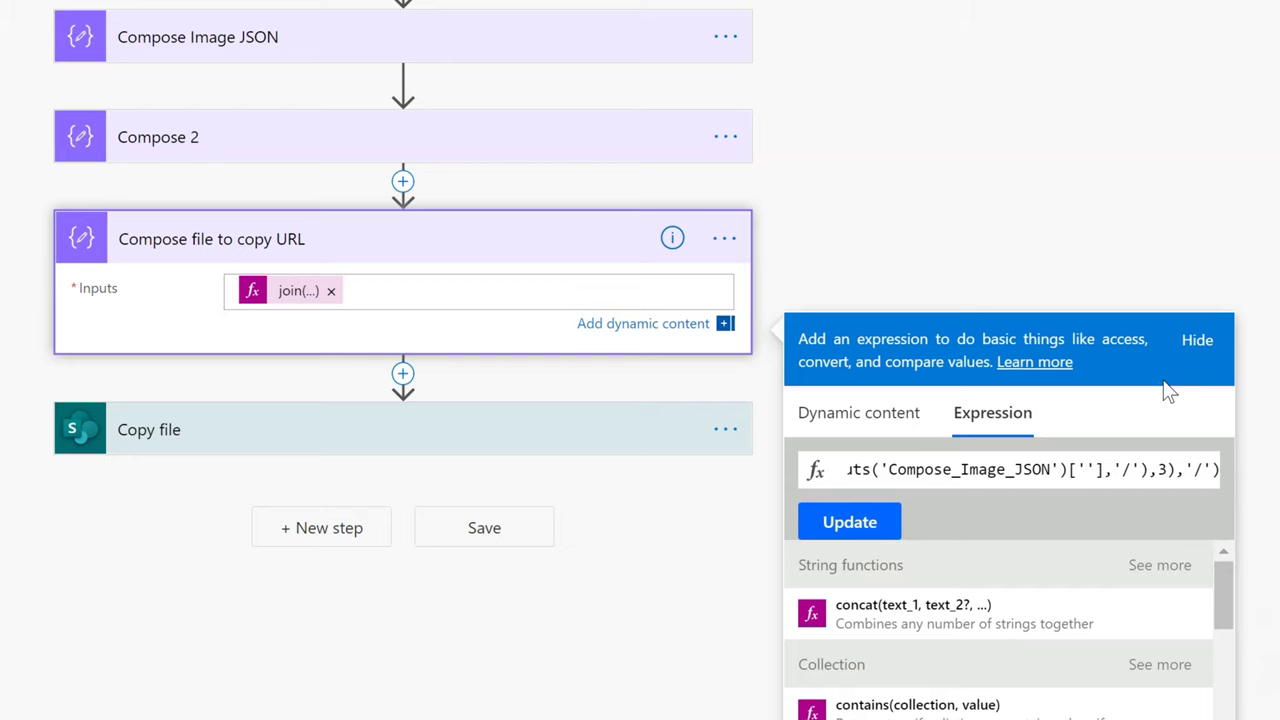
Copy the property name serverRelativeUrl from the sample JSON in the Compose 2 inputs
{"action": "left_click", "coordinate": [300, 145]}
{"action": "double_click", "coordinate": [308, 360]}
{"action": "key", "text": "ctrl+c"}
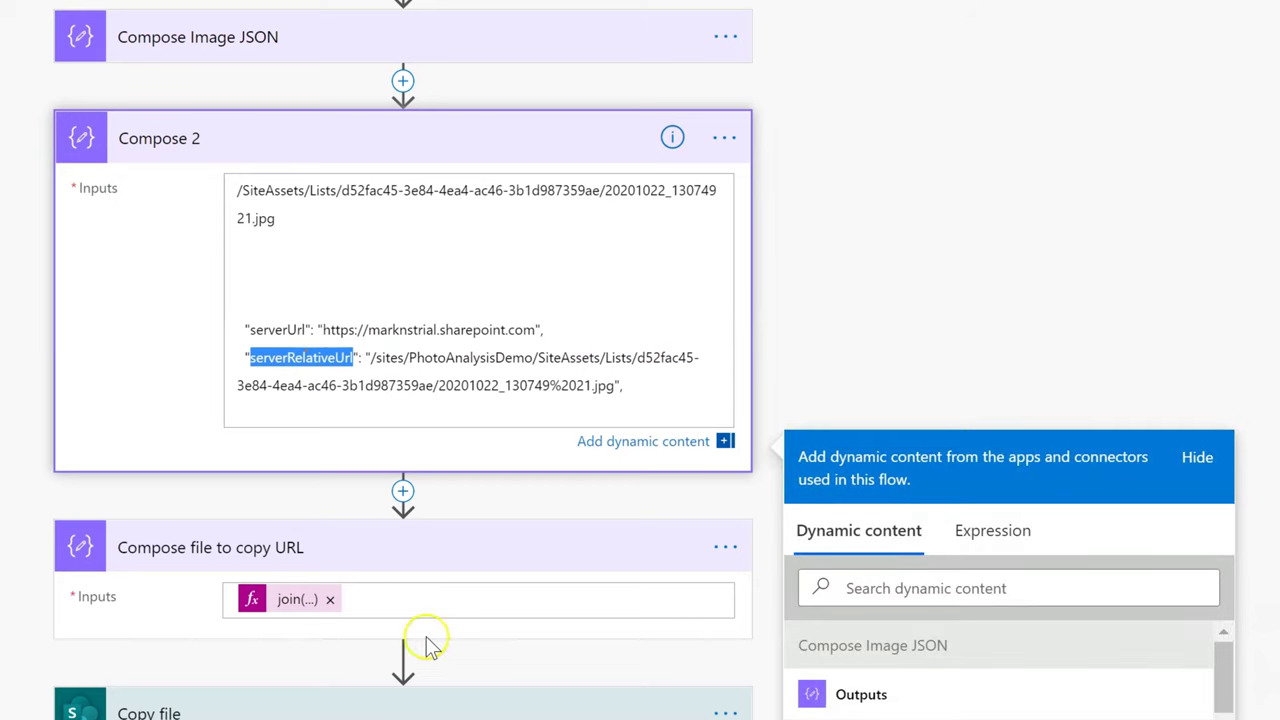
Try to insert ['serverRelativeUrl'] after outputs('Compose_Image_JSON') in the Compose file to copy URL expression
{"action": "left_click", "coordinate": [290, 599]}
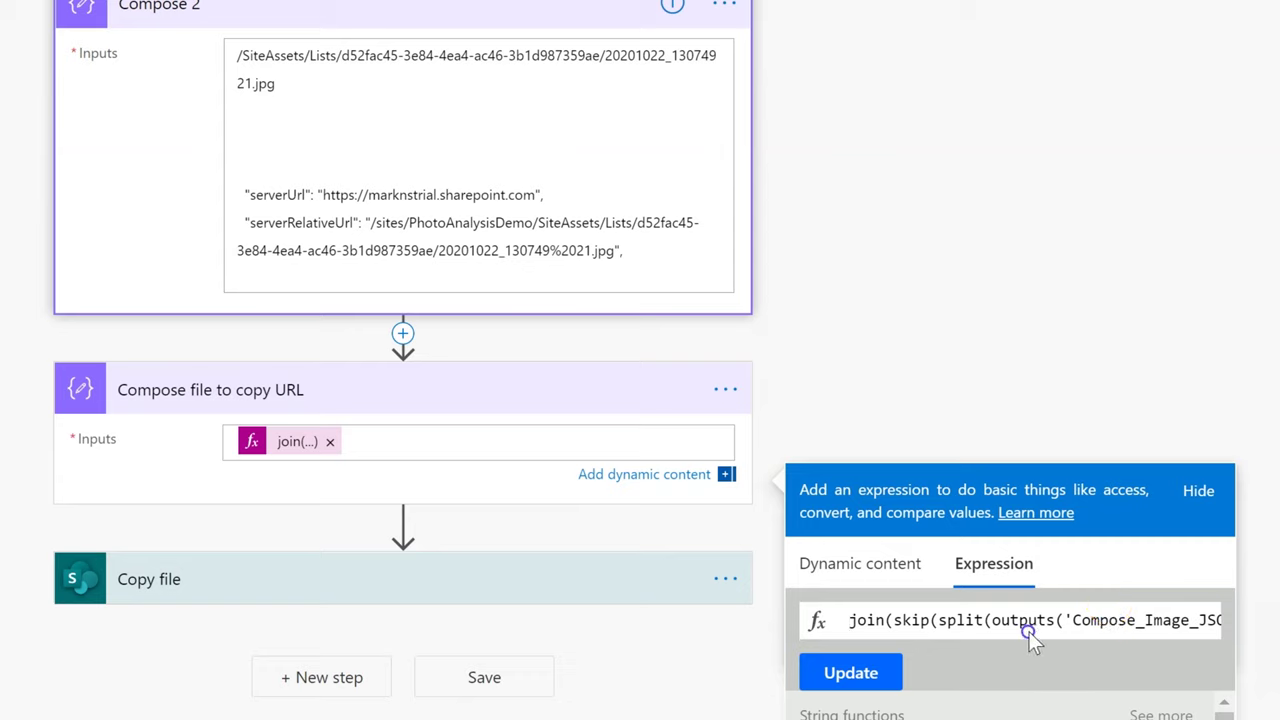
{"action": "left_click", "coordinate": [1031, 620]}
{"action": "key", "text": "Right"}
{"action": "key", "text": "Right"}
{"action": "key", "text": "Right"}
{"action": "key", "text": "Right"}
{"action": "key", "text": "Right"}
{"action": "key", "text": "Right"}
{"action": "key", "text": "Right"}
{"action": "key", "text": "Right"}
{"action": "key", "text": "Right"}
{"action": "key", "text": "Right"}
{"action": "key", "text": "Right"}
{"action": "key", "text": "Right"}
{"action": "key", "text": "Right"}
{"action": "key", "text": "Right"}
{"action": "key", "text": "Right"}
{"action": "key", "text": "Right"}
{"action": "key", "text": "Right"}
{"action": "key", "text": "Right"}
{"action": "key", "text": "Right"}
{"action": "key", "text": "Right"}
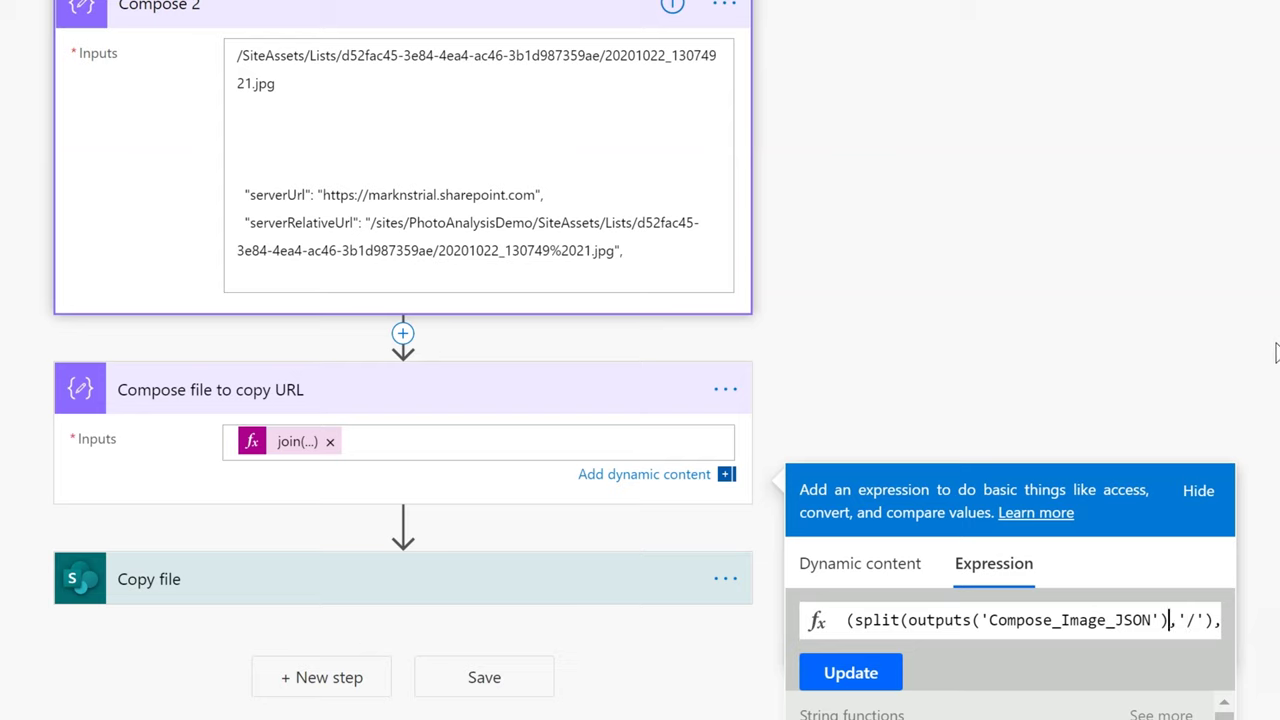
{"action": "type", "text": "["}
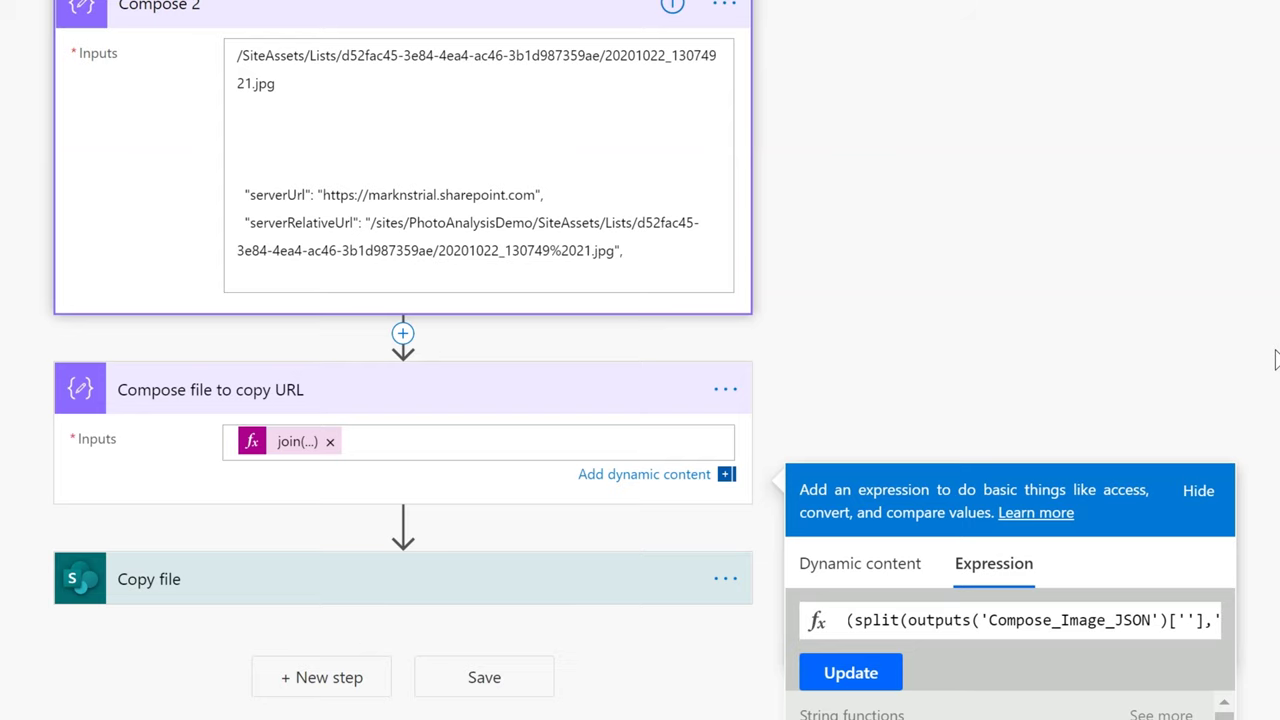
{"action": "type", "text": "'"}
{"action": "key", "text": "ctrl+v"}
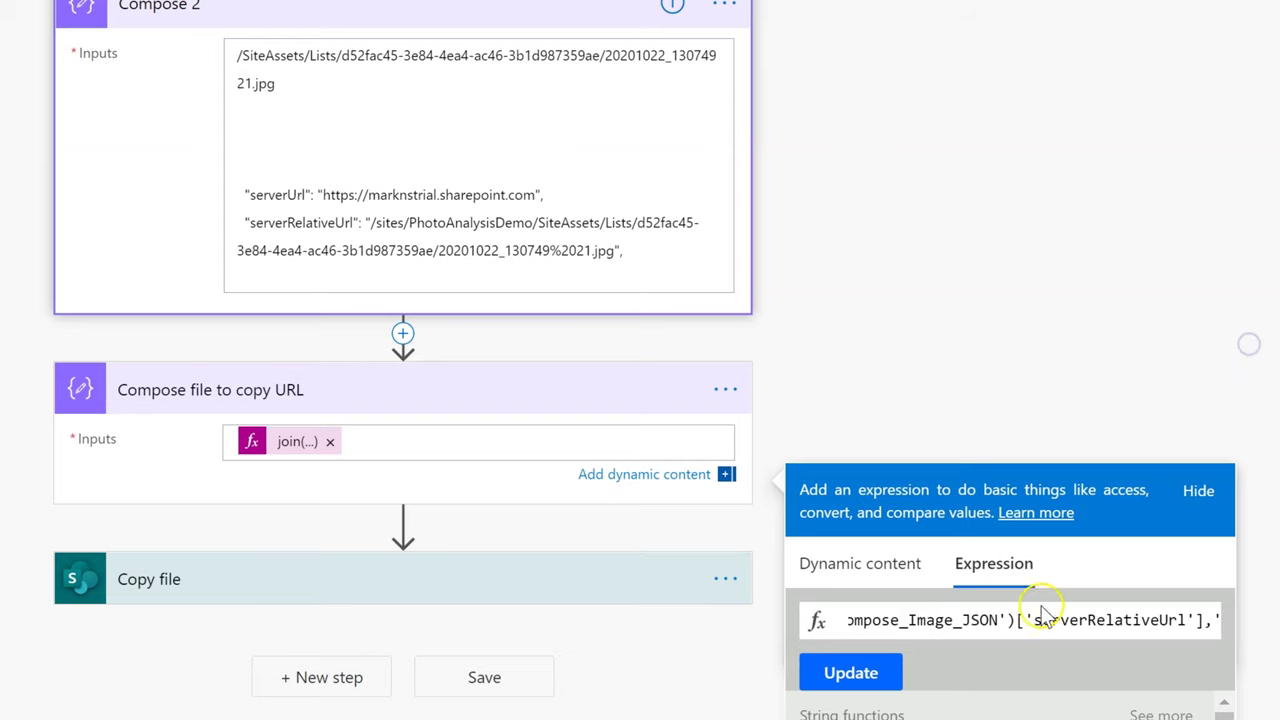
{"action": "left_click", "coordinate": [808, 428]}
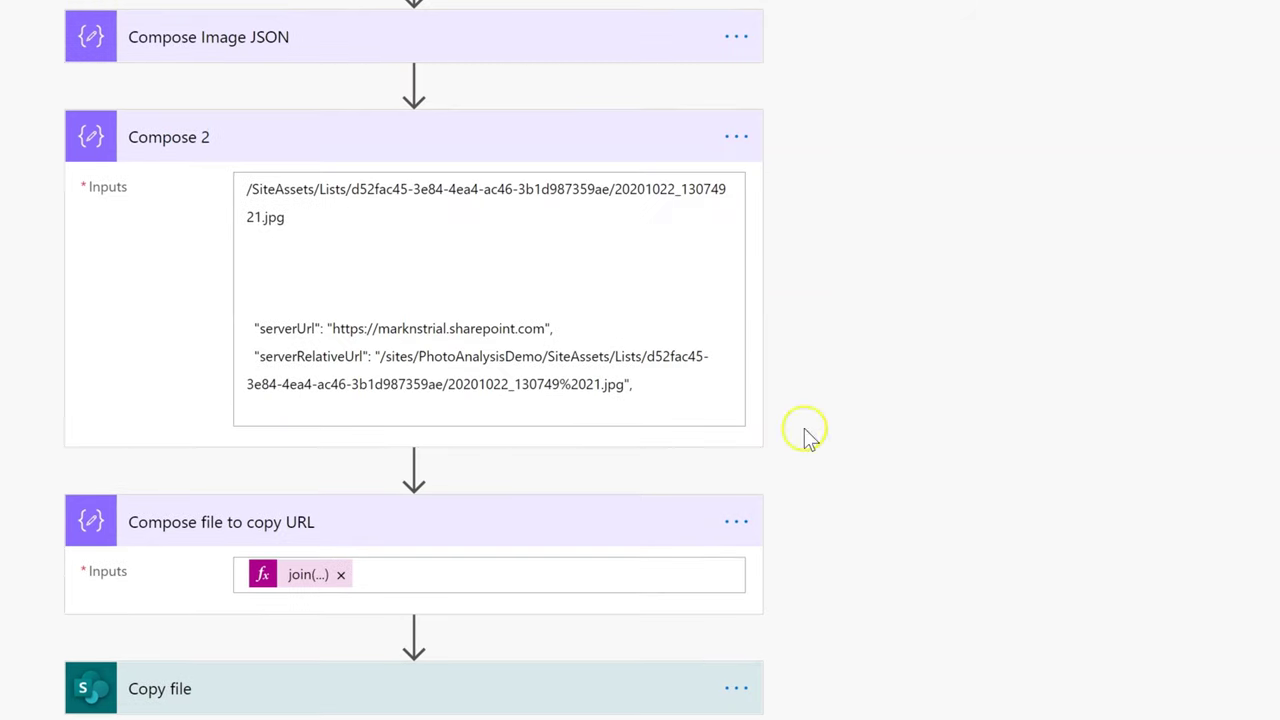
Update the Compose file to copy URL expression to join(skip(split(outputs('Compose_Image_JSON')['serverRelativeUrl'],'/'),3),'/')
{"action": "left_click", "coordinate": [310, 575]}
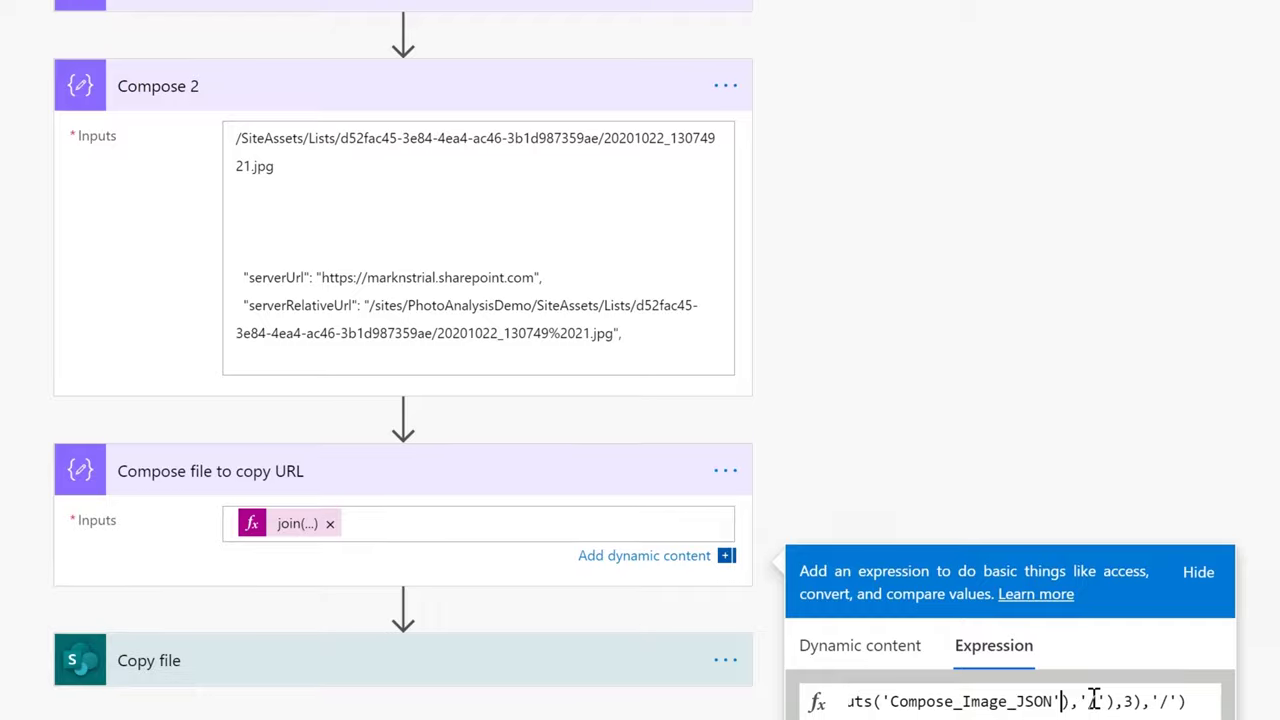
{"action": "left_click", "coordinate": [1090, 710]}
{"action": "type", "text": "["}
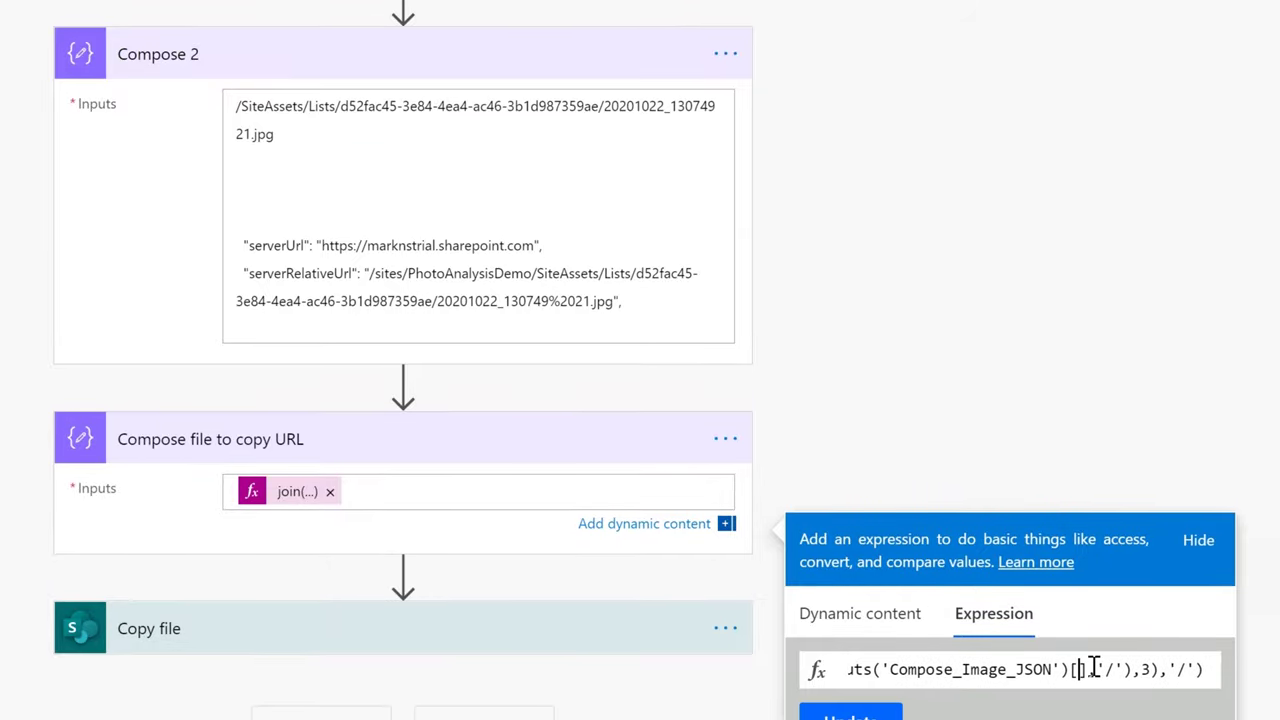
{"action": "type", "text": "'serverRelativeUrl"}
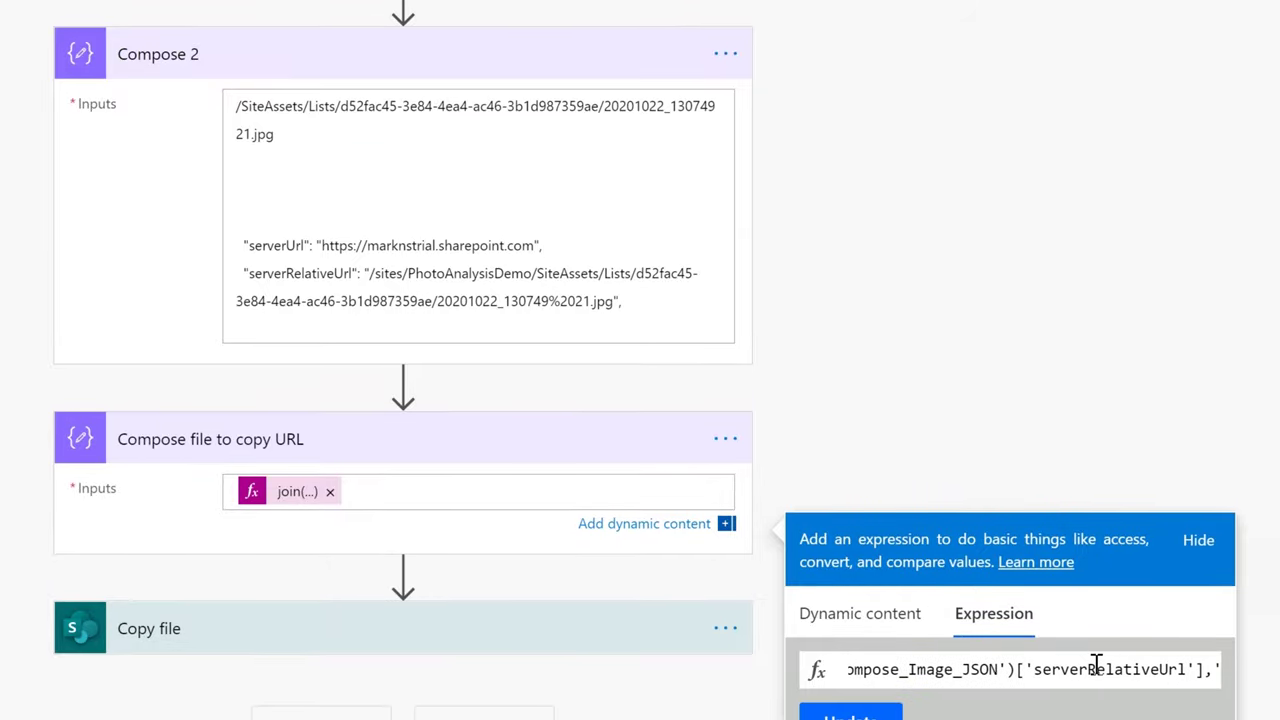
{"action": "left_click", "coordinate": [850, 715]}
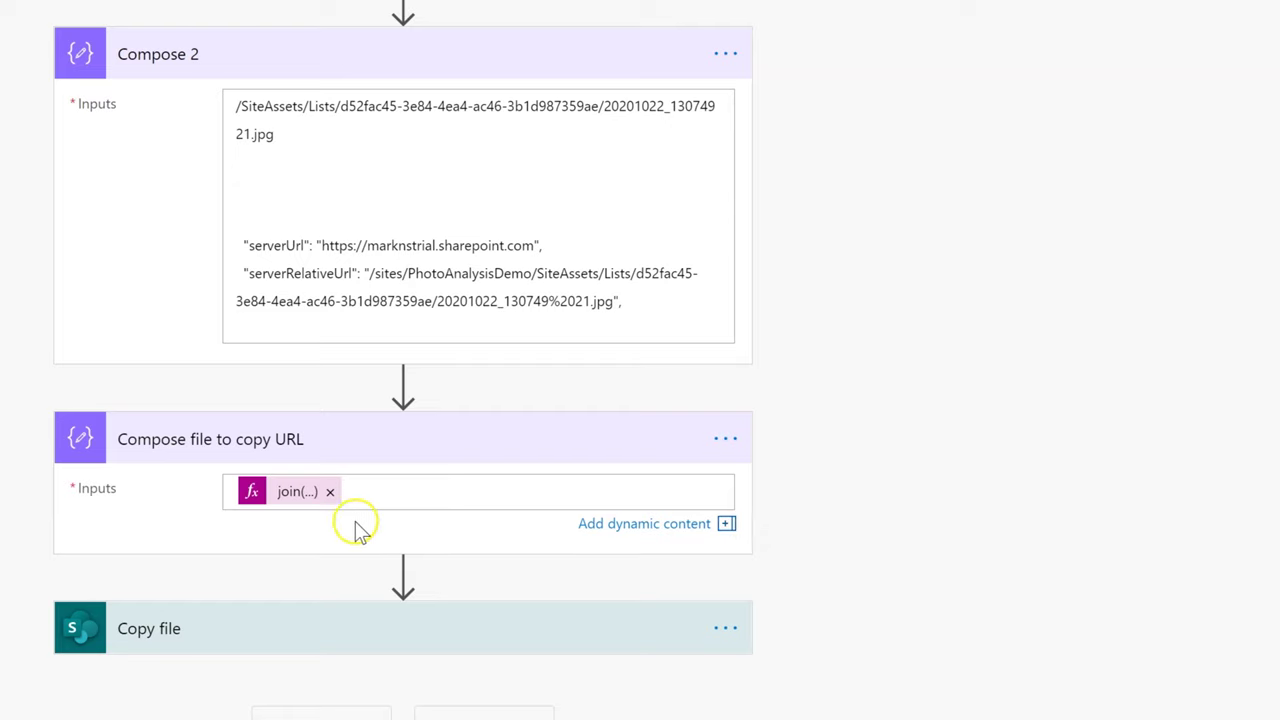
Insert ['serverRelativeUrl'] after outputs('Compose_Image_JSON') in the Compose file to copy URL expression and update the action's input
{"action": "left_click", "coordinate": [290, 492]}
{"action": "left_click", "coordinate": [1137, 669]}
{"action": "left_click", "coordinate": [1187, 670]}
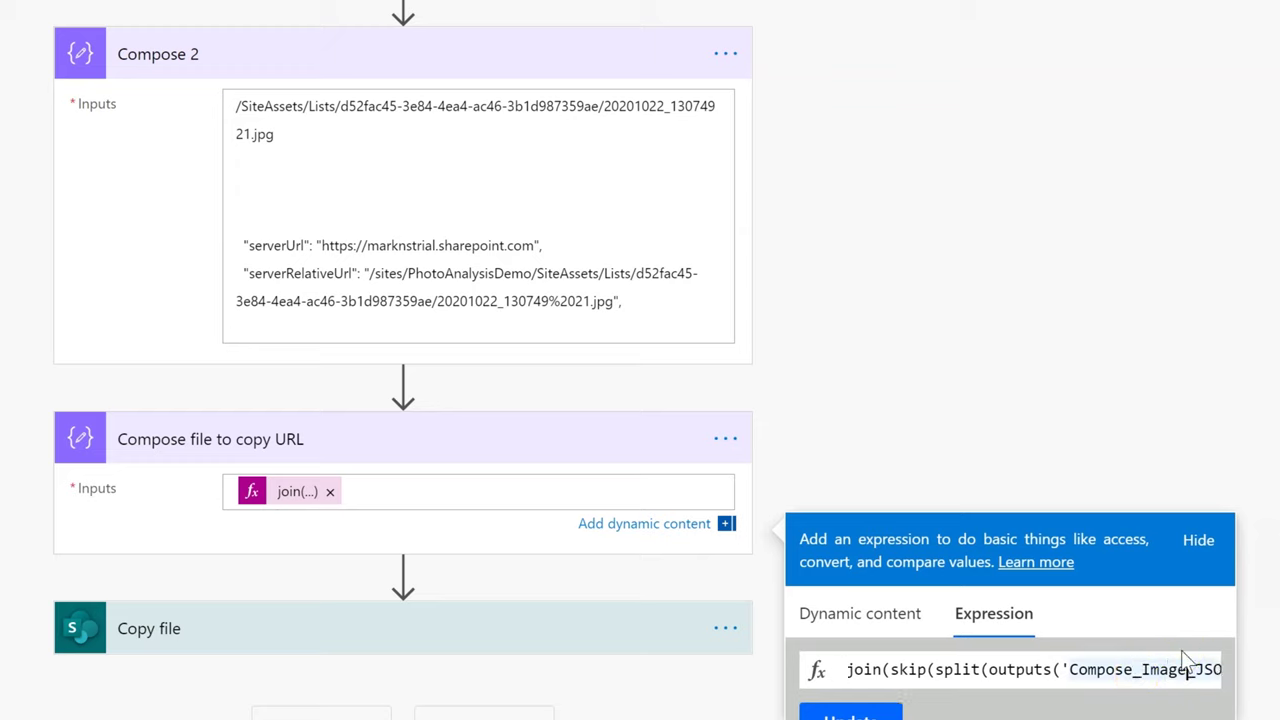
{"action": "key", "text": "Right"}
{"action": "key", "text": "Right"}
{"action": "key", "text": "Right"}
{"action": "key", "text": "Right"}
{"action": "key", "text": "Right"}
{"action": "key", "text": "Right"}
{"action": "key", "text": "Right"}
{"action": "key", "text": "Right"}
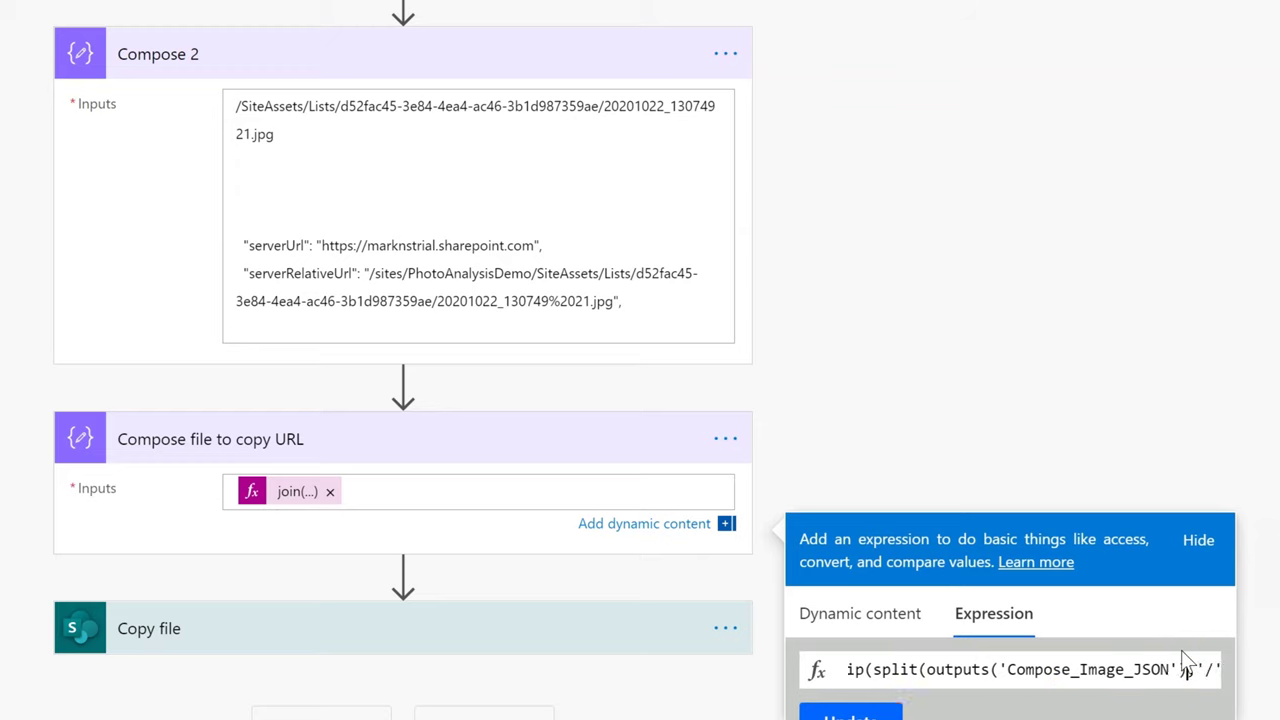
{"action": "type", "text": "["}
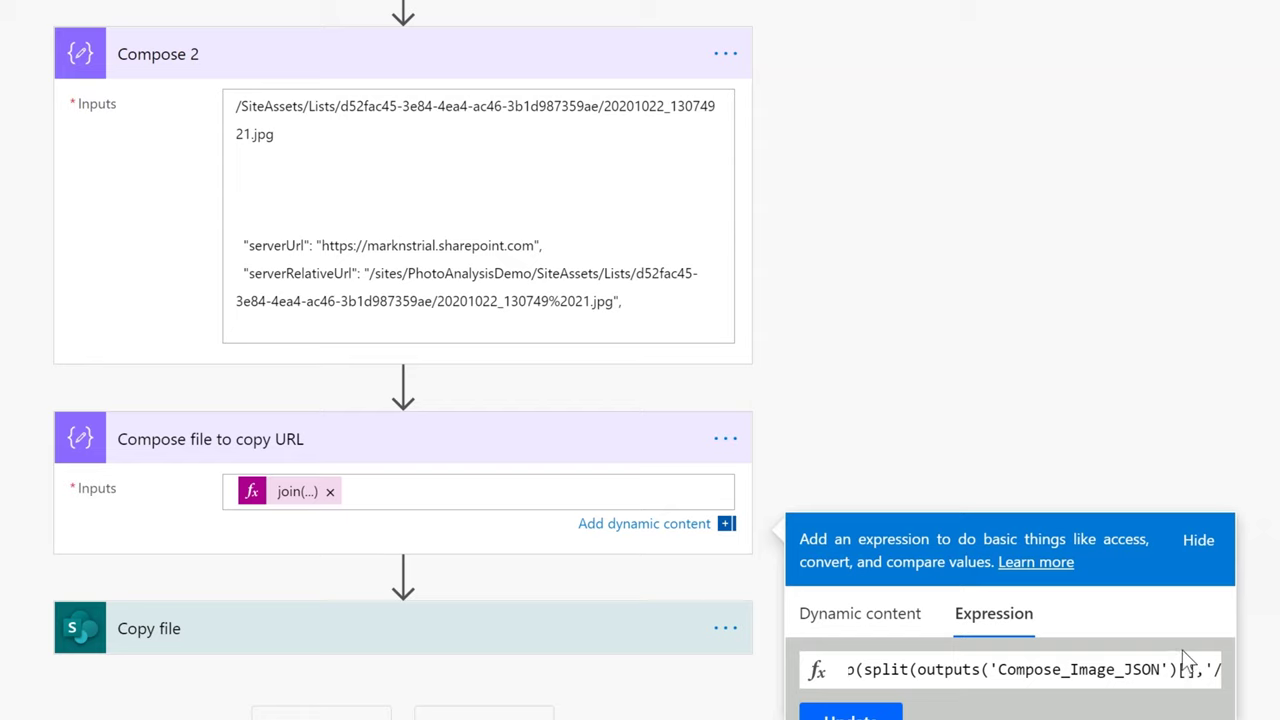
{"action": "type", "text": "'serverRelativeUrl'"}
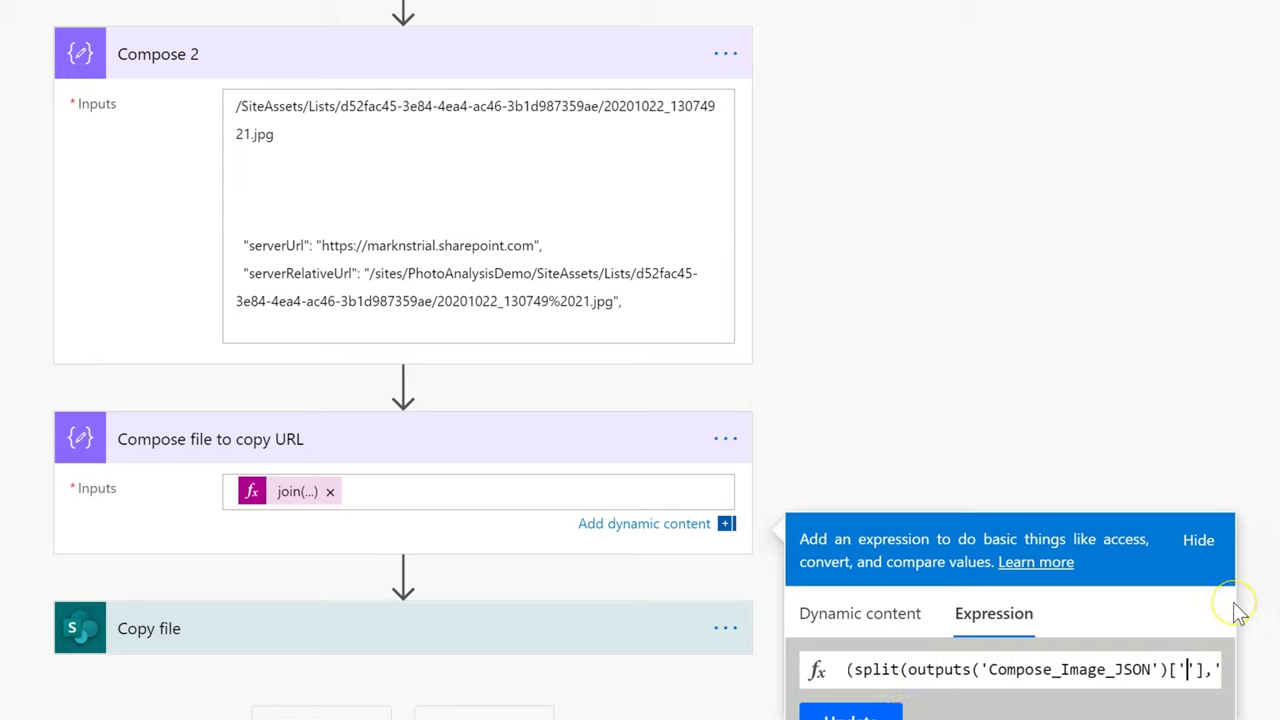
{"action": "type", "text": "serverRelativeUrl"}
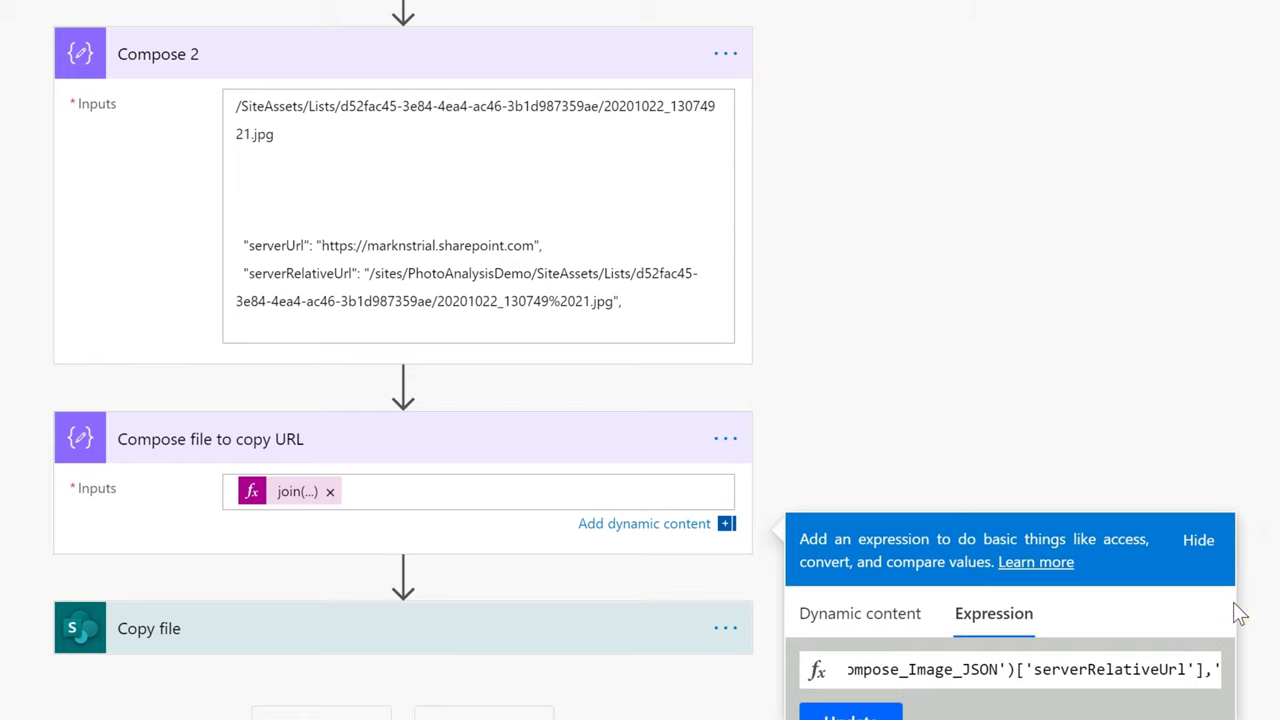
{"action": "key", "text": "ctrl+a"}
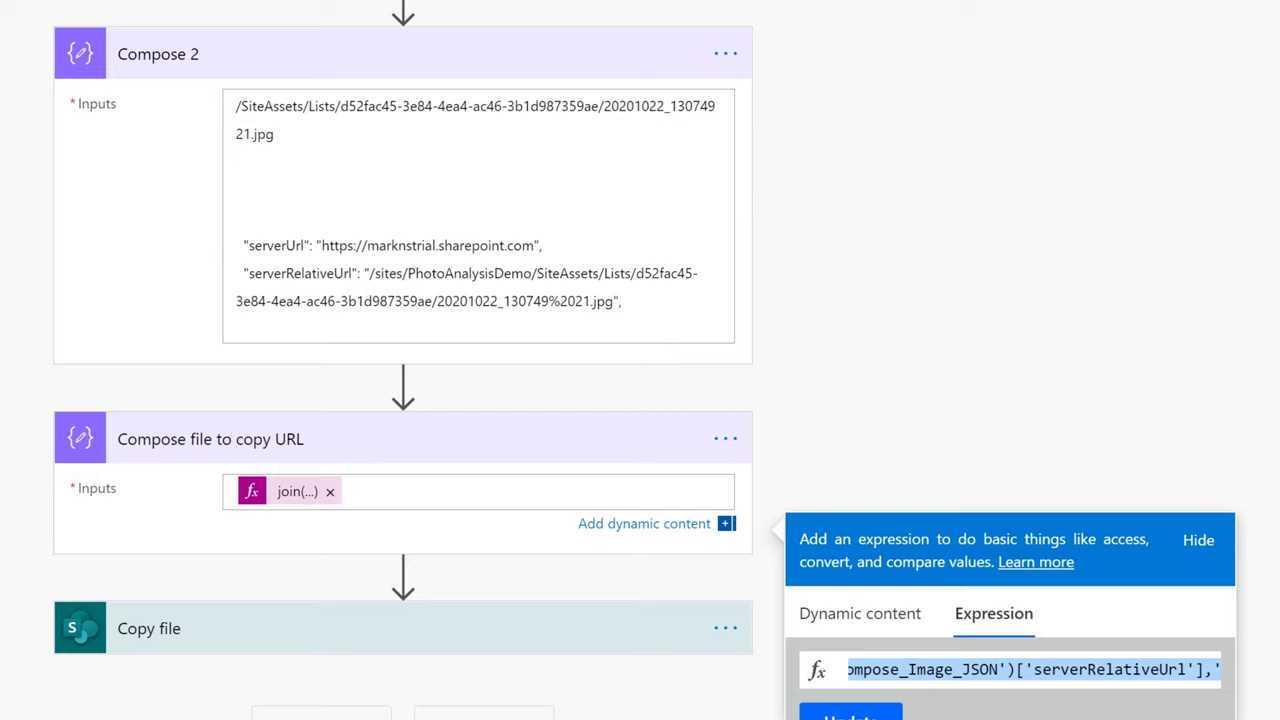
{"action": "left_click", "coordinate": [855, 714]}
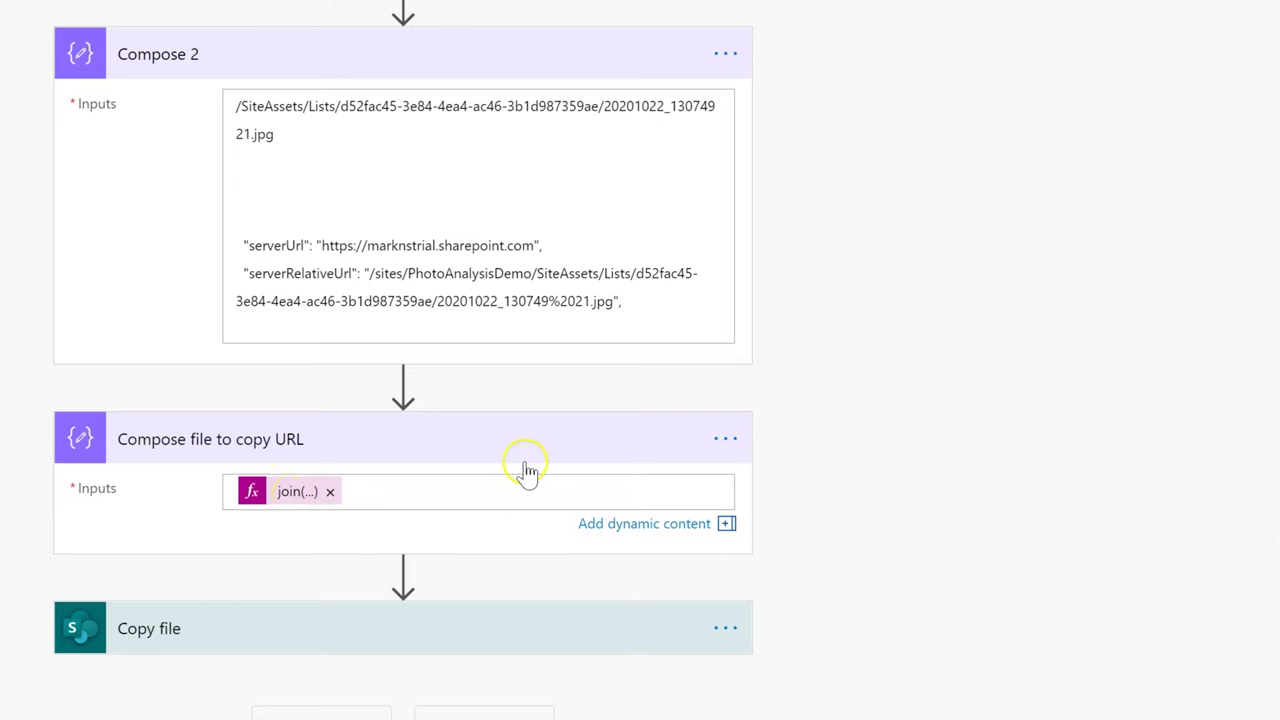
{"action": "left_click", "coordinate": [980, 578]}
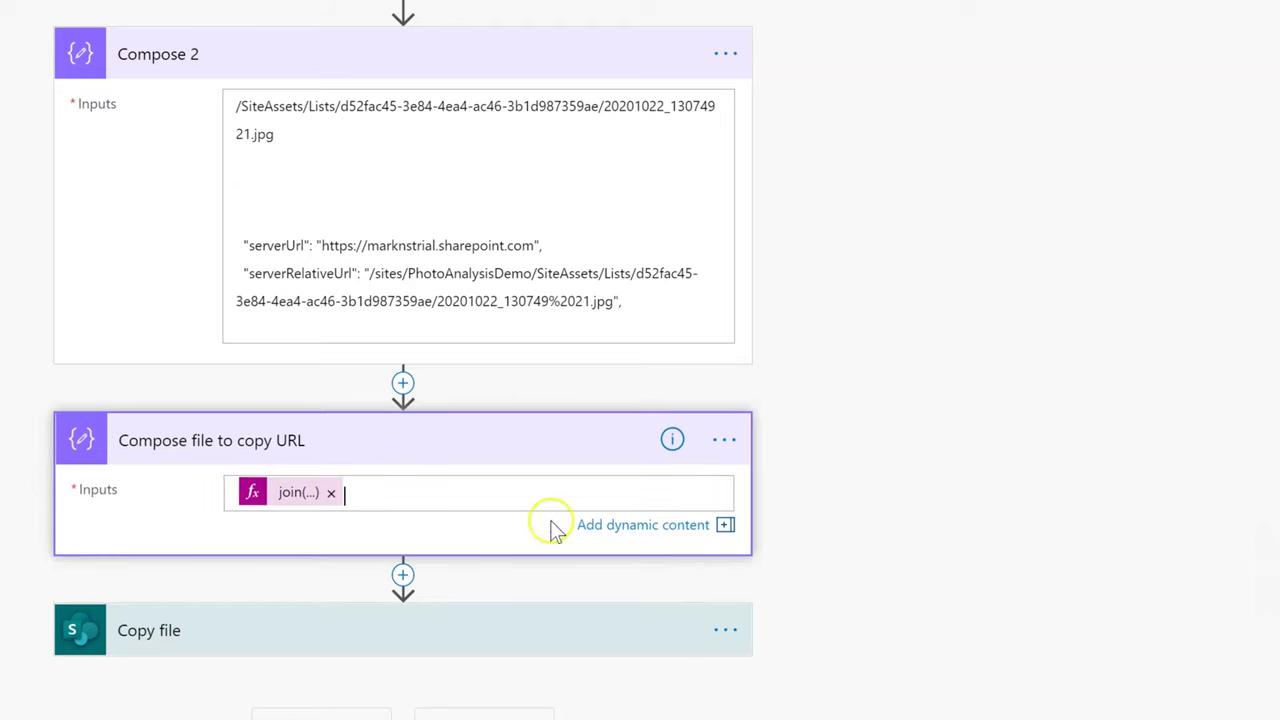
{"action": "left_click", "coordinate": [349, 491]}
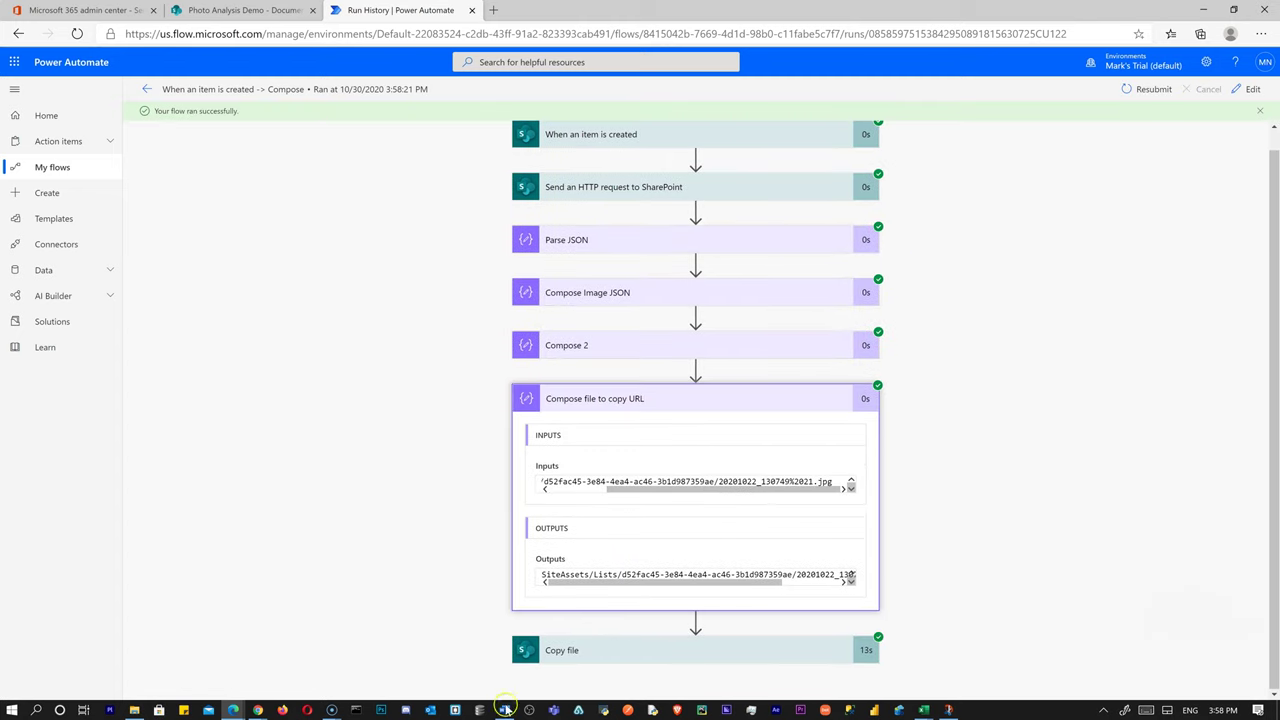
Inspect the Copy file action's details in the run and view the copied image in the TempPhotos folder
{"action": "left_click", "coordinate": [566, 648]}
{"action": "left_click_drag", "start_coordinate": [1275, 210], "coordinate": [1277, 415]}
{"action": "left_click", "coordinate": [240, 9]}
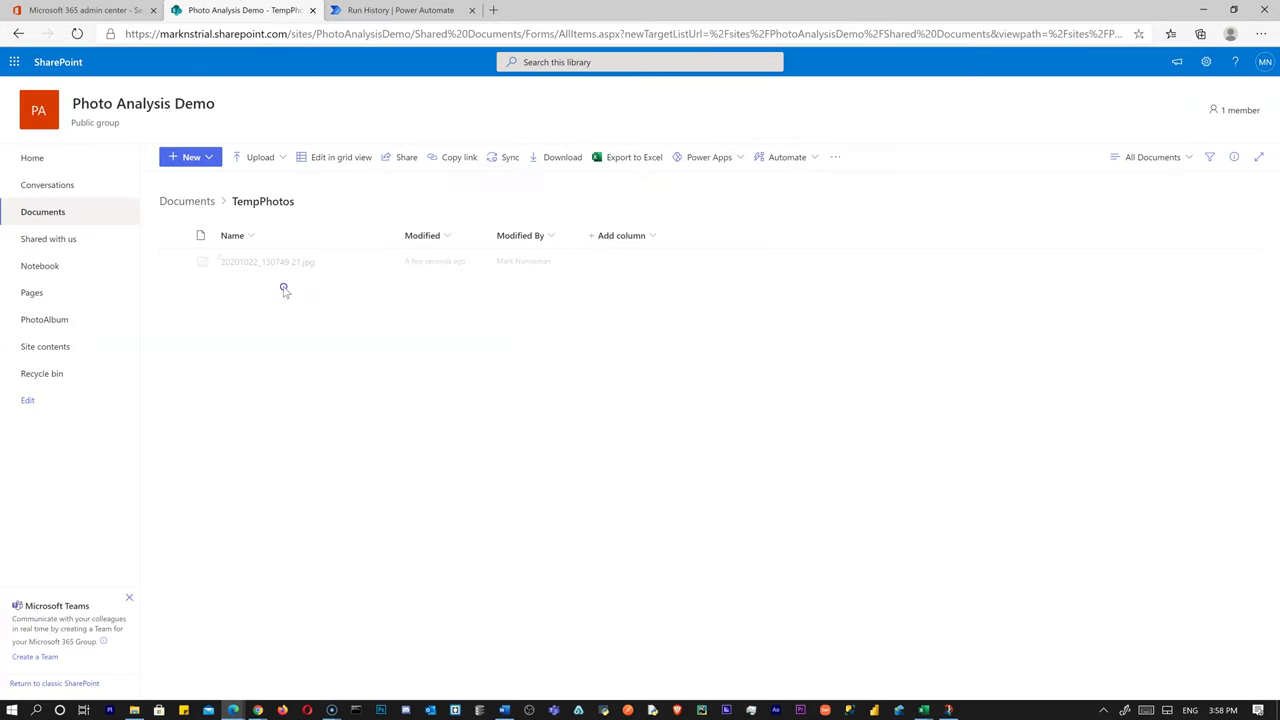
{"action": "left_click", "coordinate": [256, 264]}
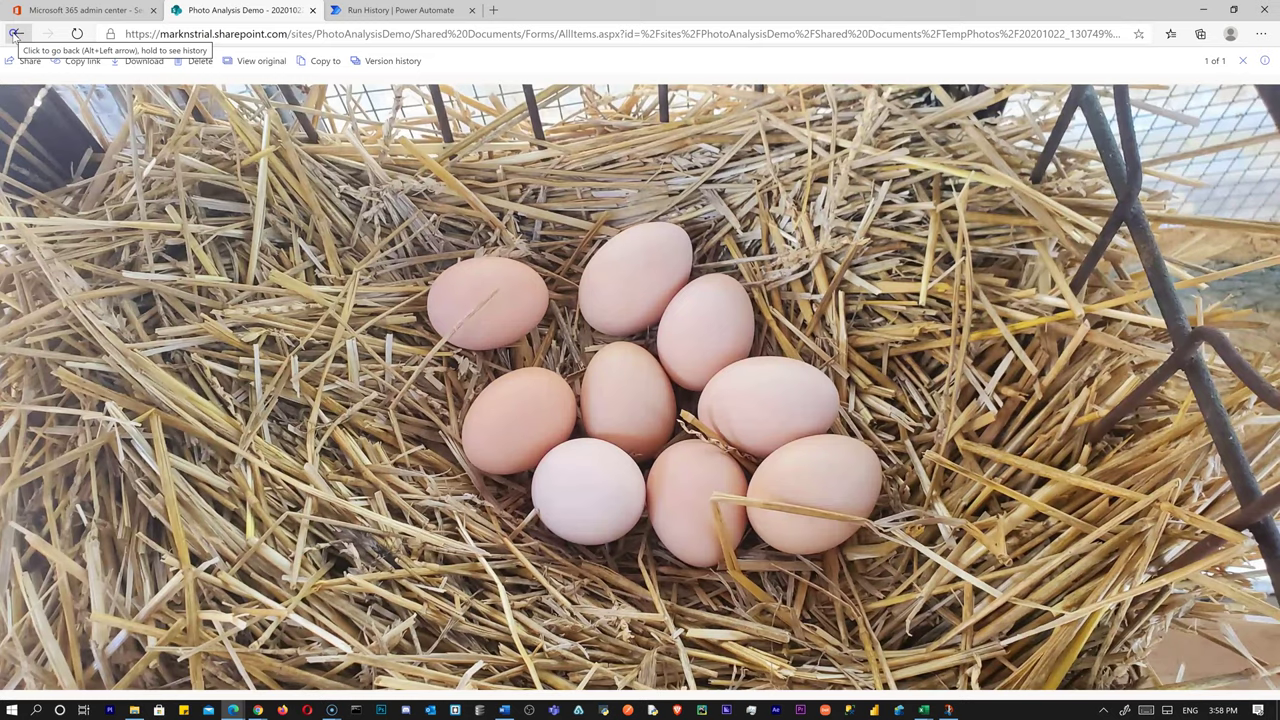
{"action": "left_click", "coordinate": [15, 33]}
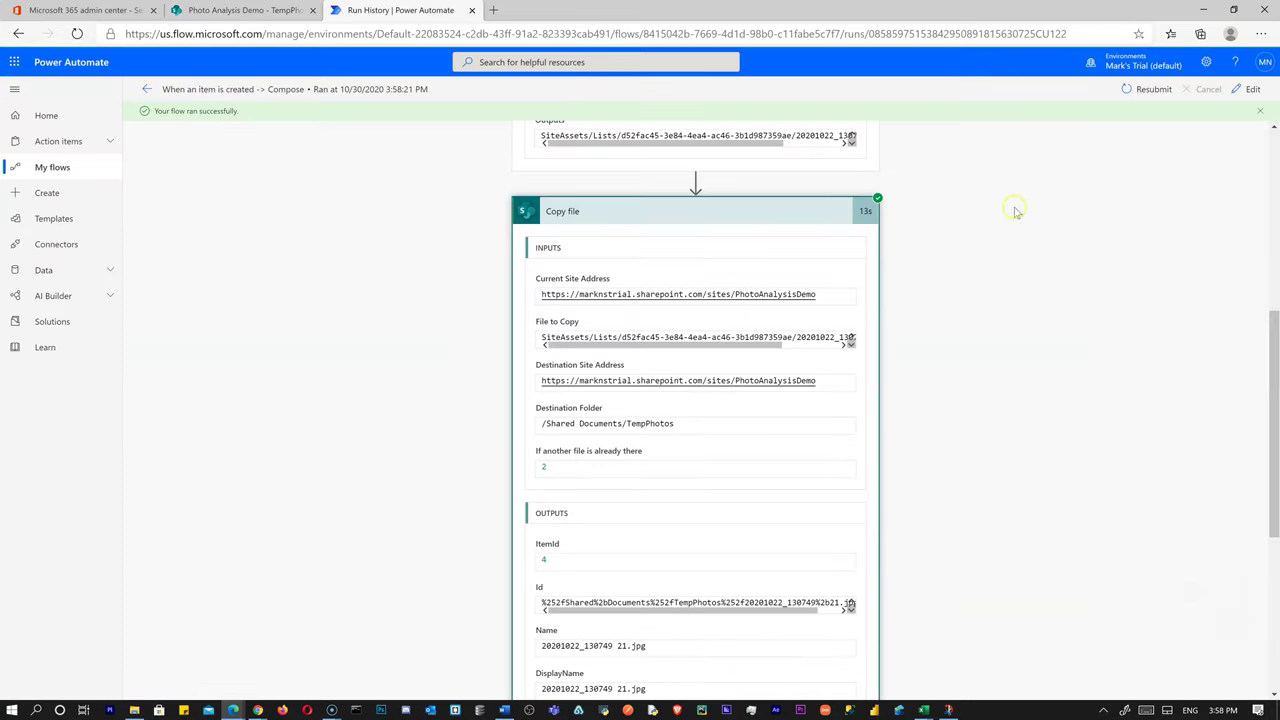
Open the flow for editing and expand the Copy file and Compose file to copy URL actions
{"action": "left_click", "coordinate": [1259, 111]}
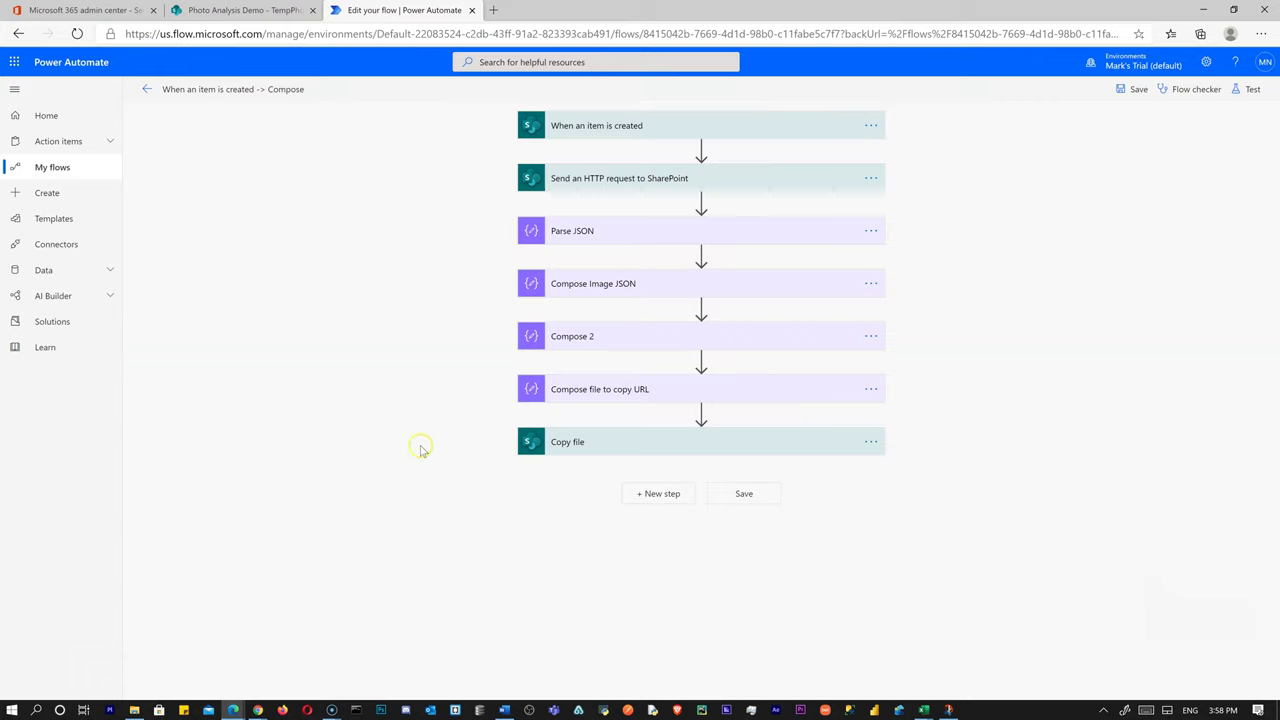
{"action": "left_click", "coordinate": [578, 458]}
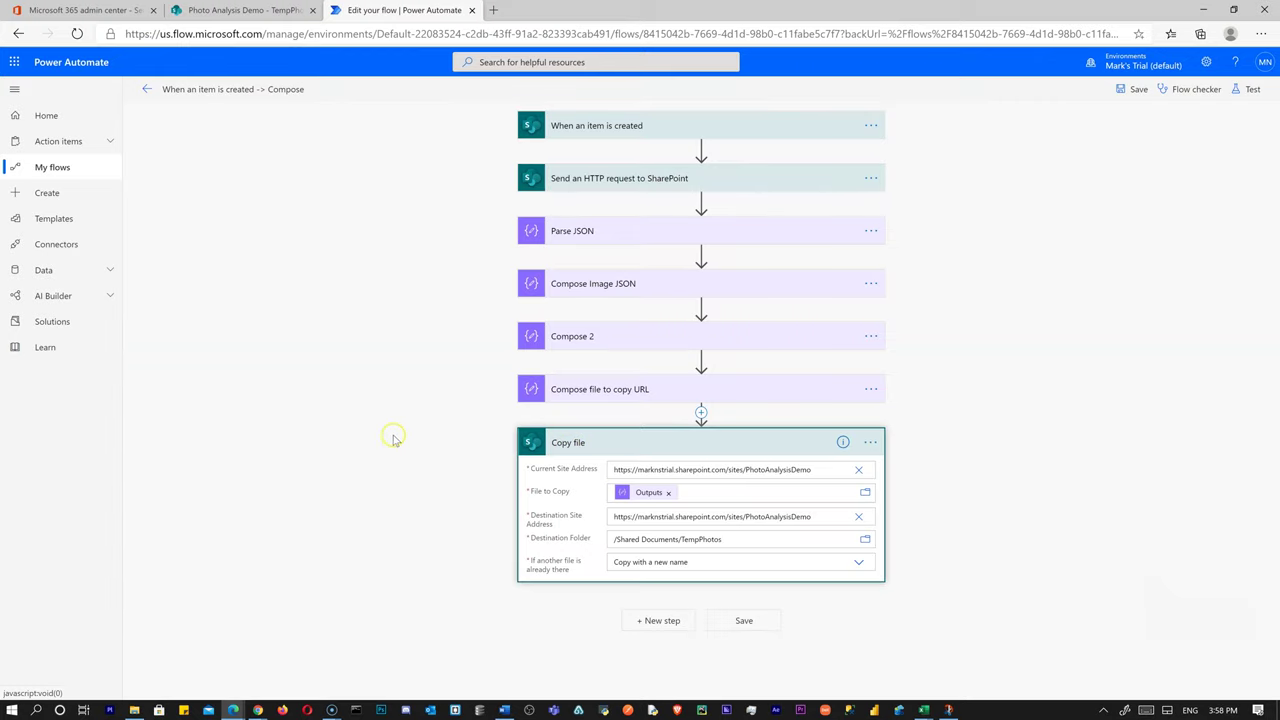
{"action": "left_click", "coordinate": [622, 393]}
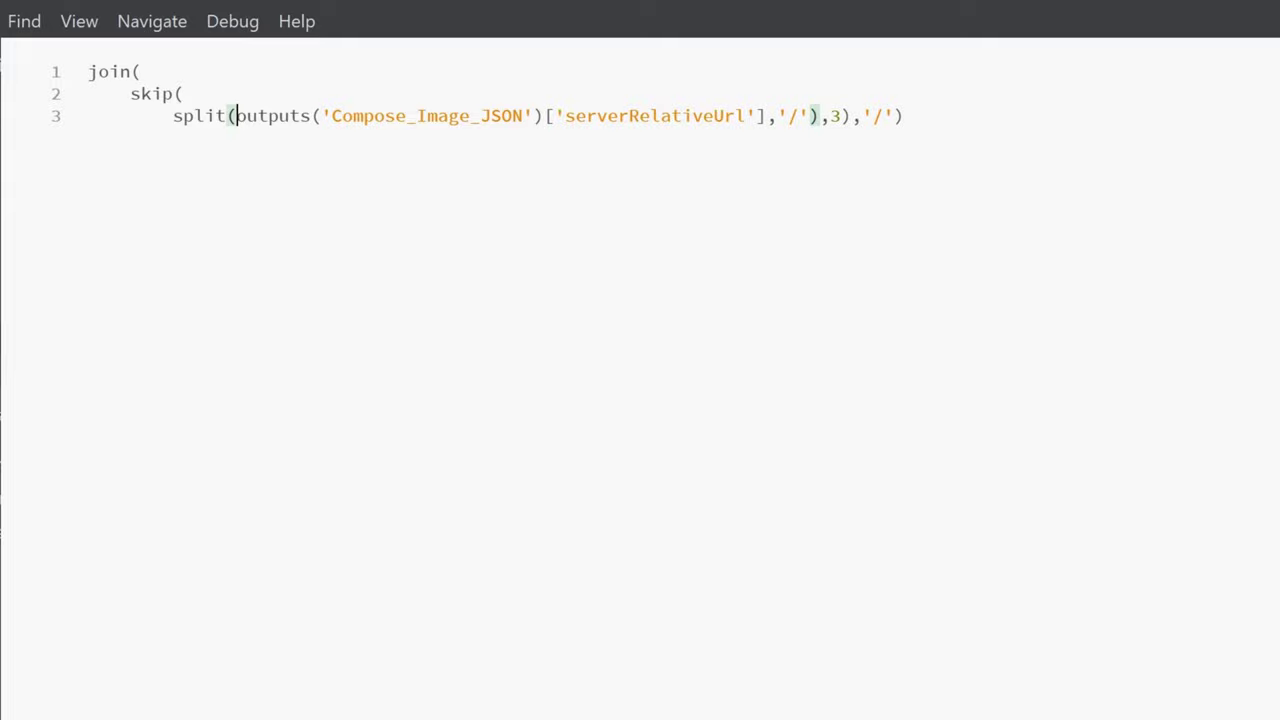
In the text editor, break the join/skip/split expression onto separate indented lines and select outputs('Compose_Image_JSON')['serverRelativeUrl']
{"action": "key", "text": "Return"}
{"action": "key", "text": "Right"}
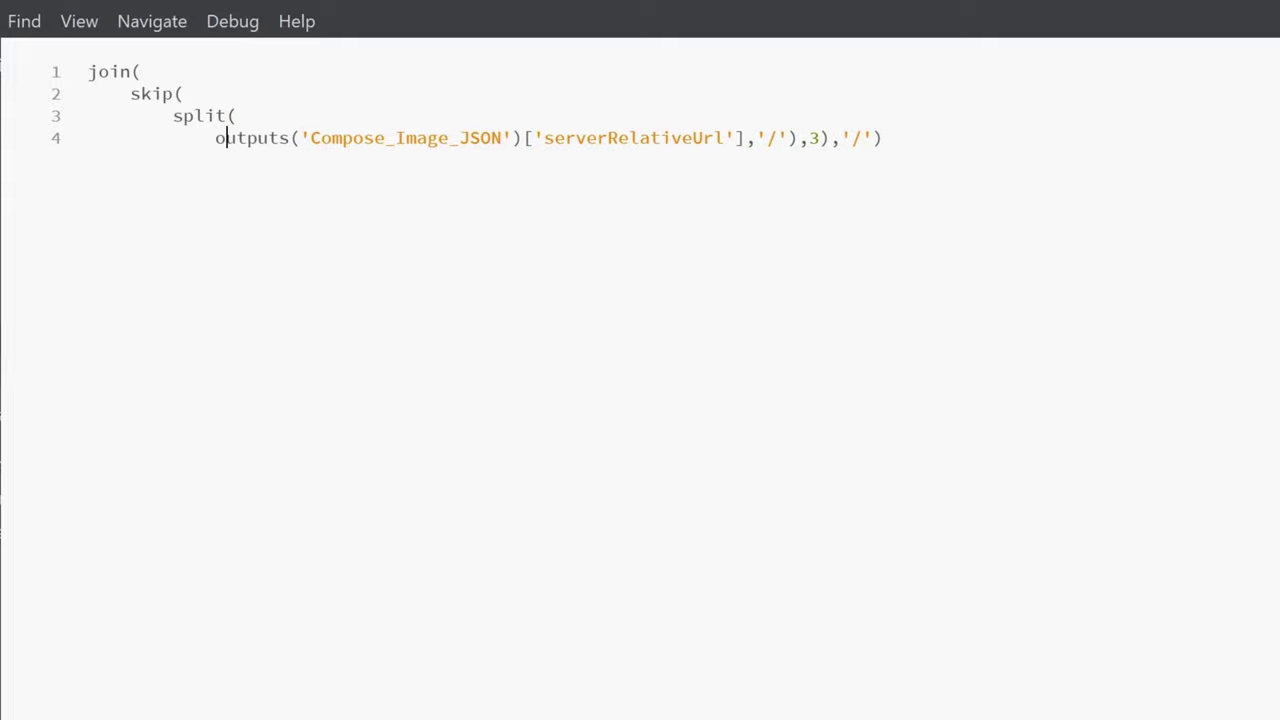
{"action": "key", "text": "ctrl+Right"}
{"action": "key", "text": "Right"}
{"action": "left_click", "coordinate": [800, 138]}
{"action": "key", "text": "Return"}
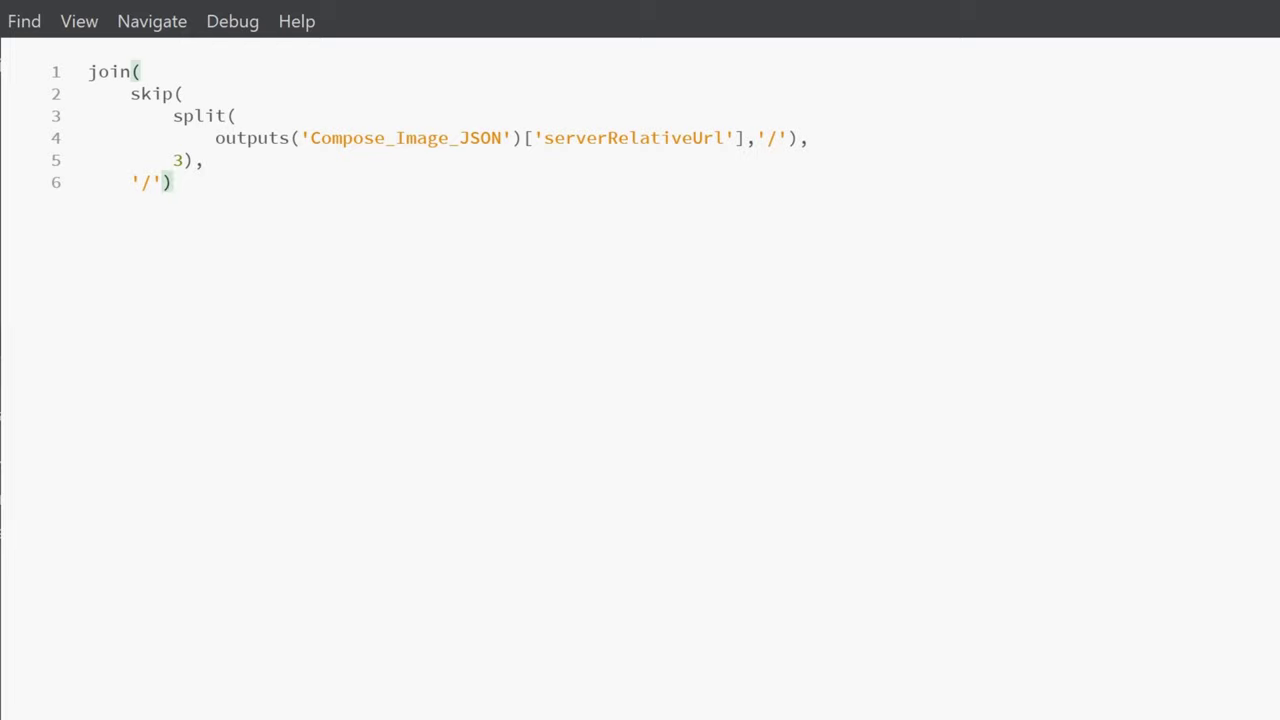
{"action": "left_click", "coordinate": [214, 137]}
{"action": "left_click_drag", "start_coordinate": [275, 137], "coordinate": [750, 137]}
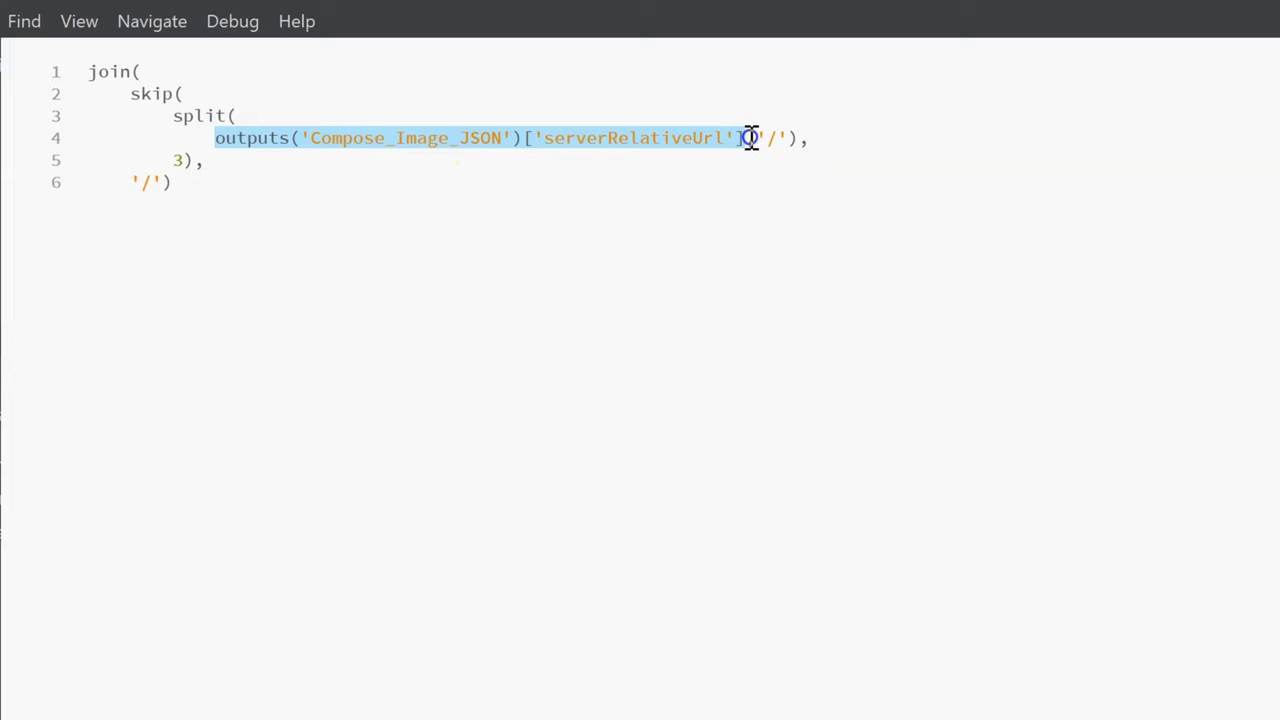
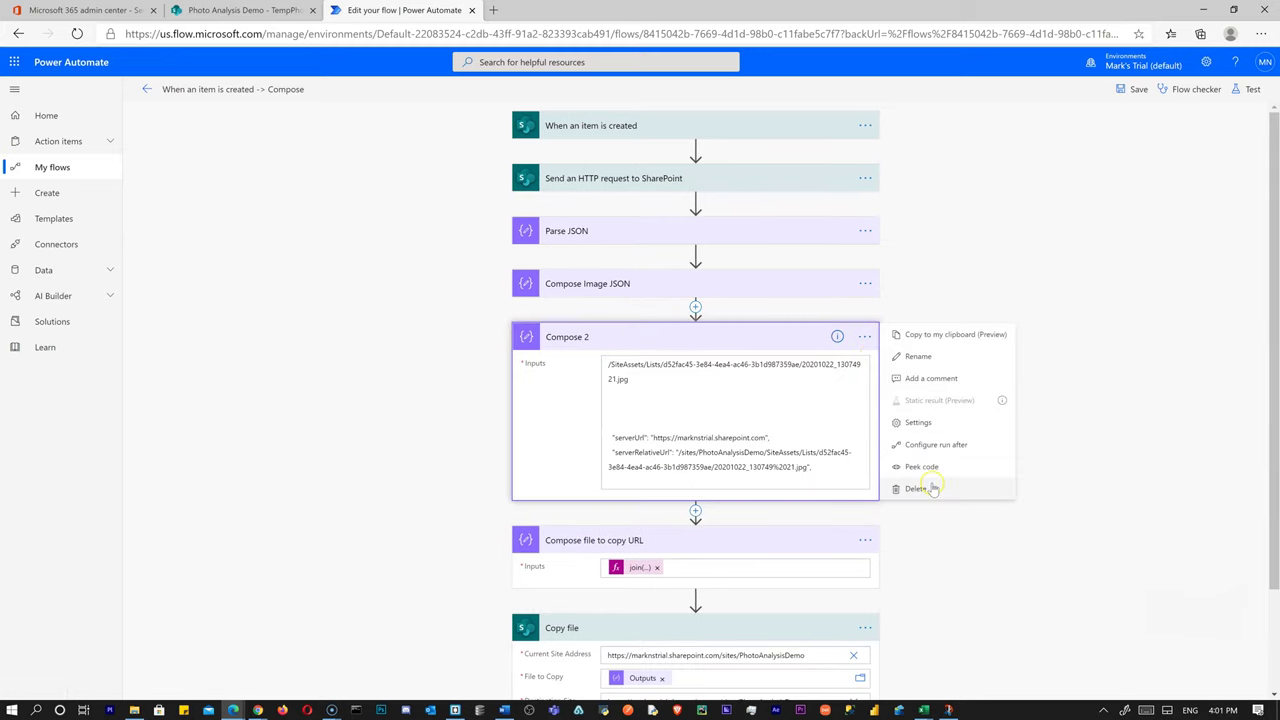
Delete the Compose 2 action and add a SharePoint Get file content action after Copy file
{"action": "left_click", "coordinate": [916, 488]}
{"action": "left_click", "coordinate": [649, 401]}
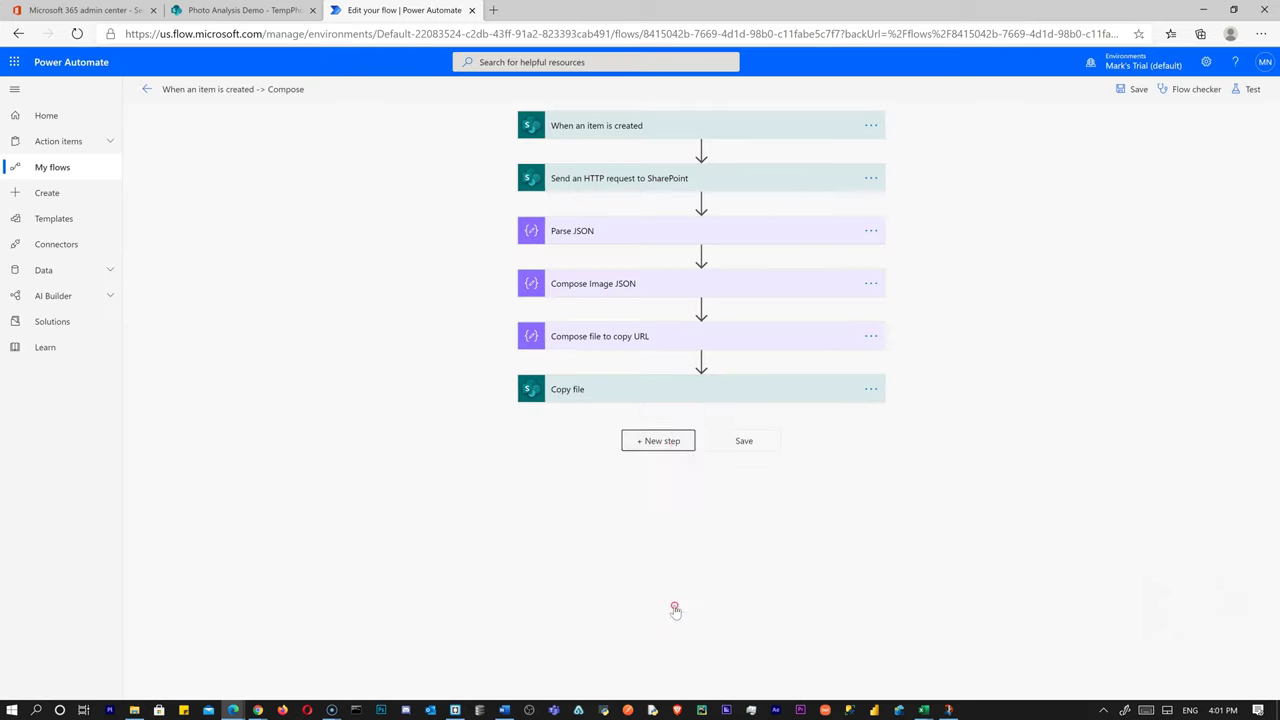
{"action": "left_click", "coordinate": [657, 440]}
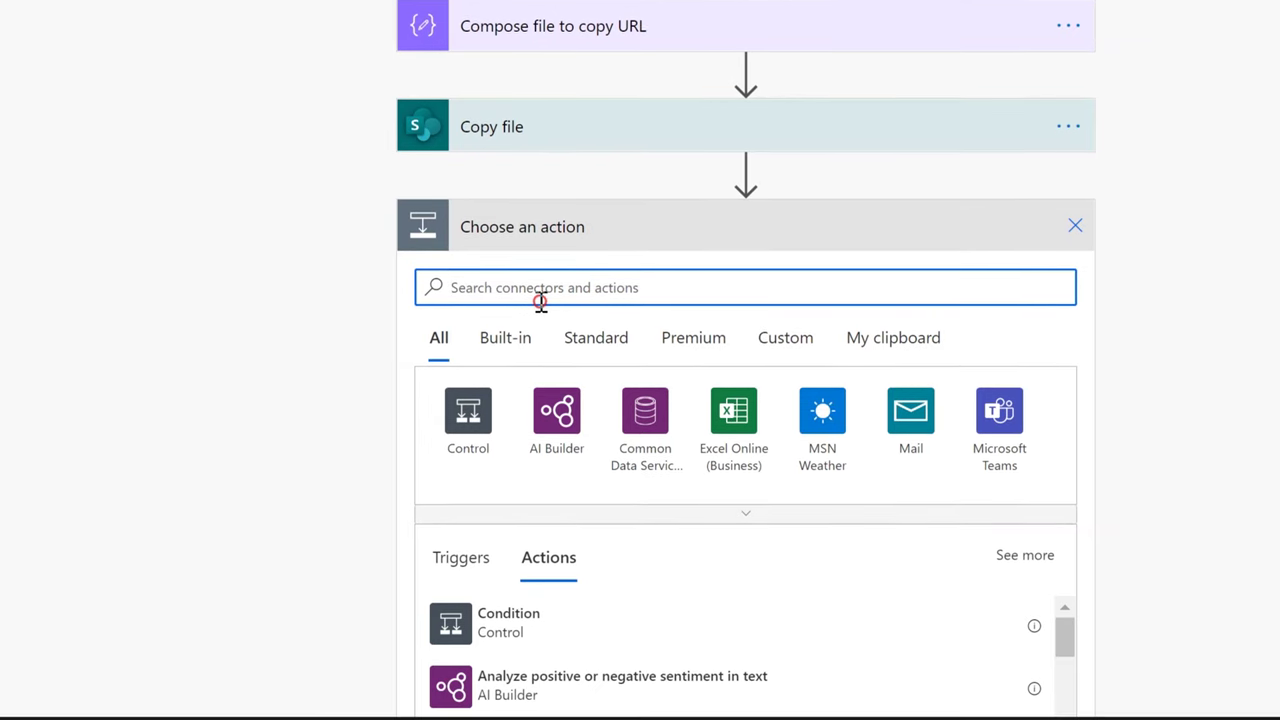
{"action": "type", "text": "file content"}
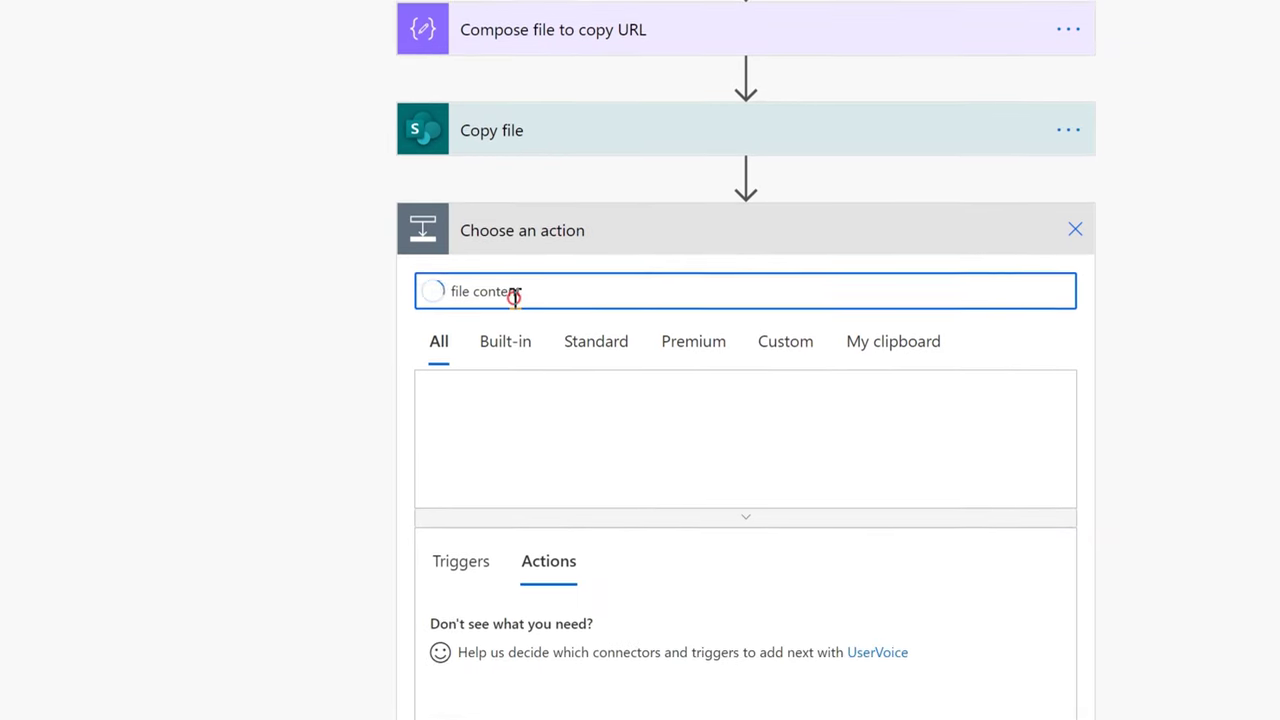
{"action": "left_click", "coordinate": [562, 703]}
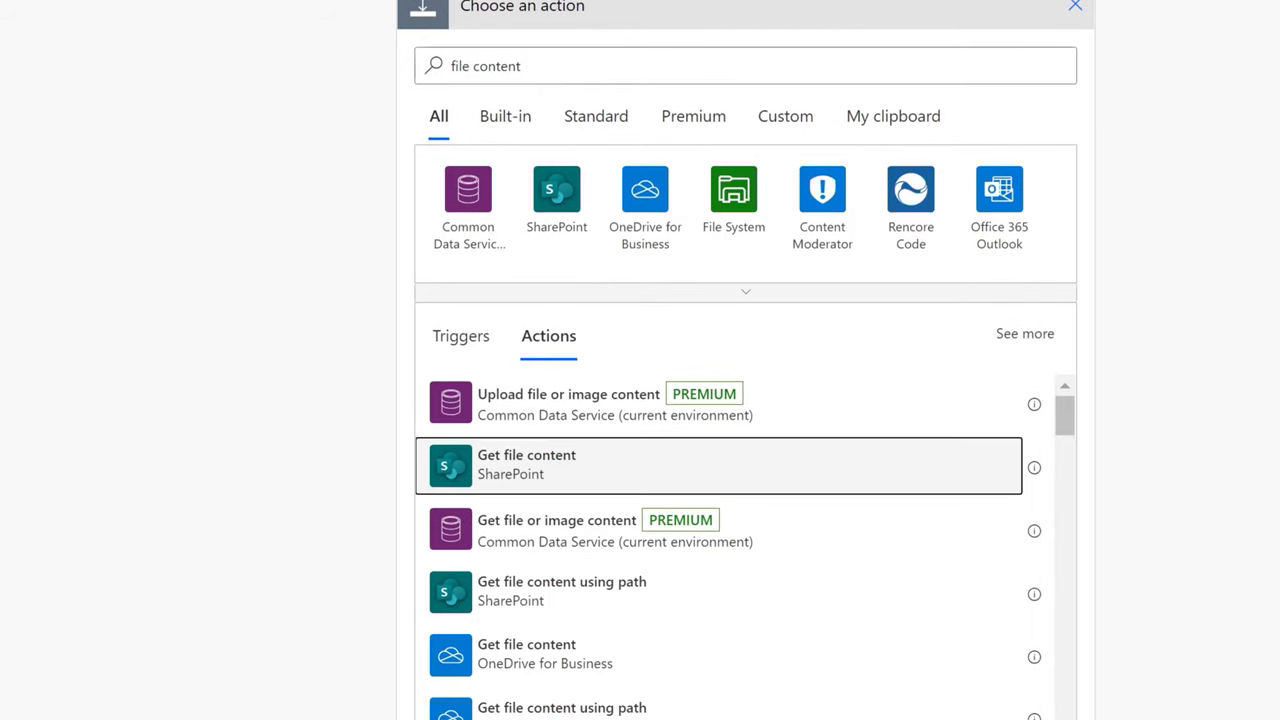
{"action": "left_click", "coordinate": [676, 296]}
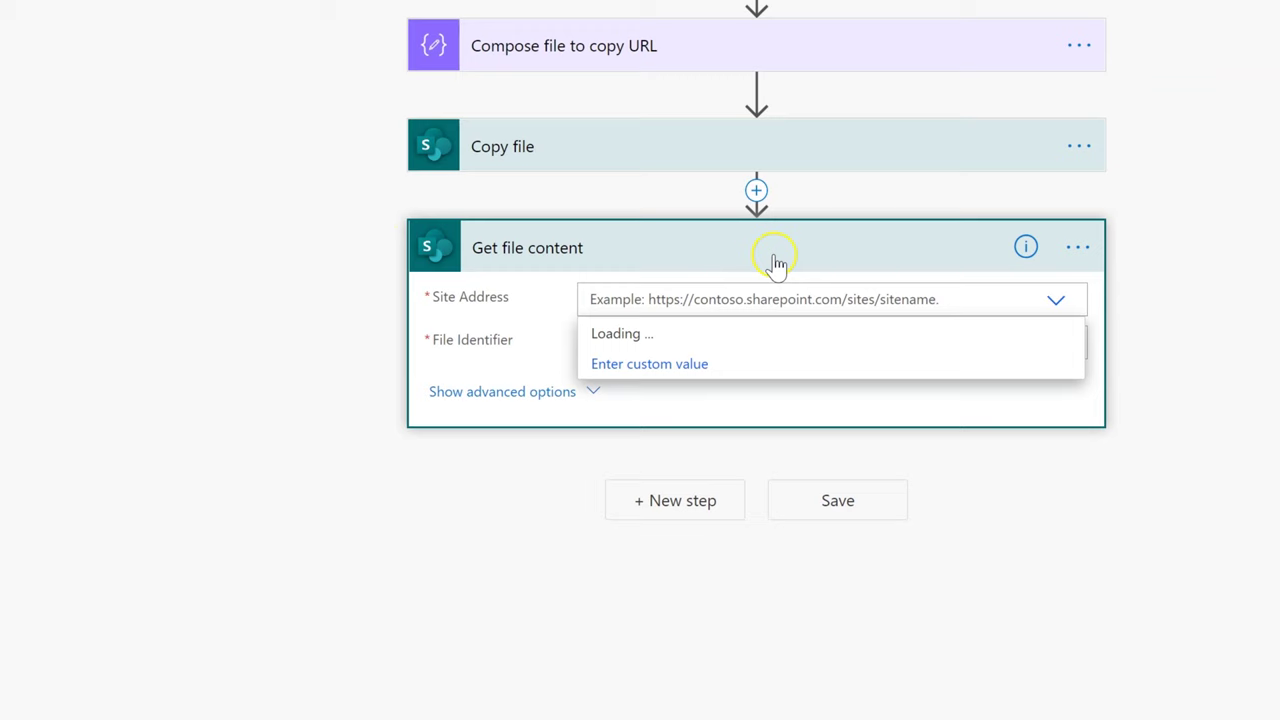
{"action": "left_click", "coordinate": [676, 176]}
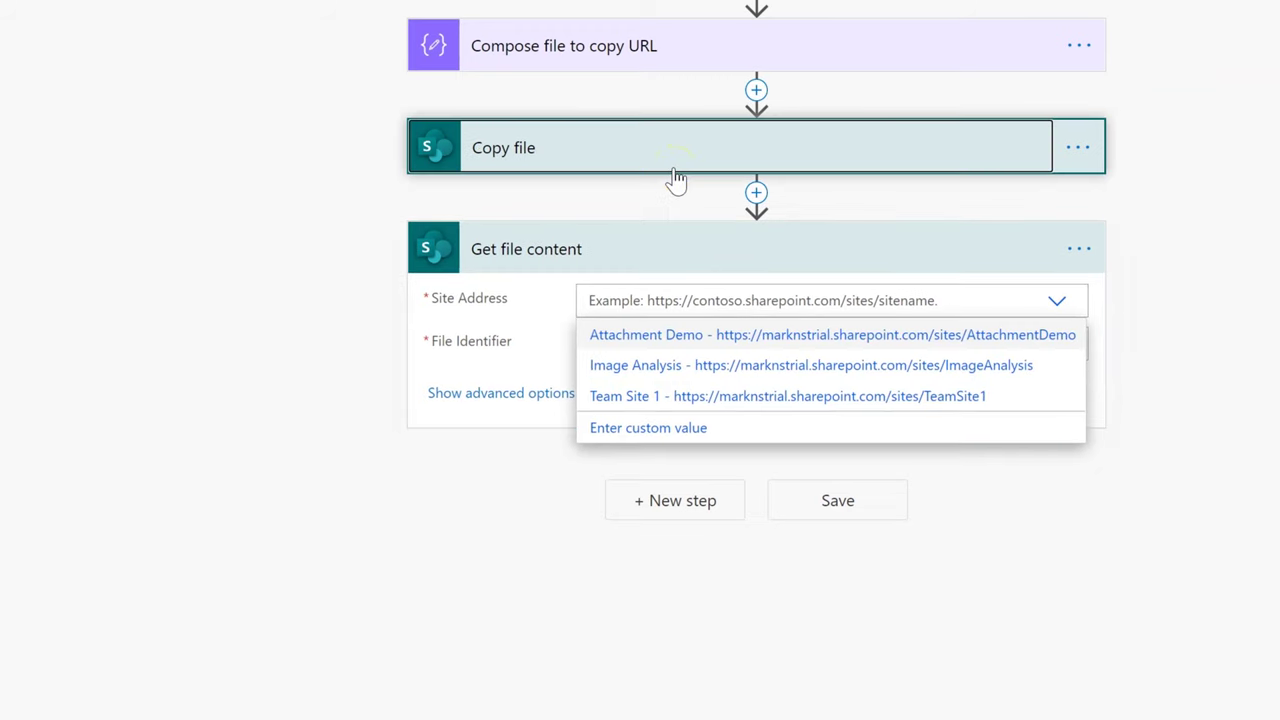
{"action": "double_click", "coordinate": [653, 197]}
{"action": "left_click", "coordinate": [653, 192]}
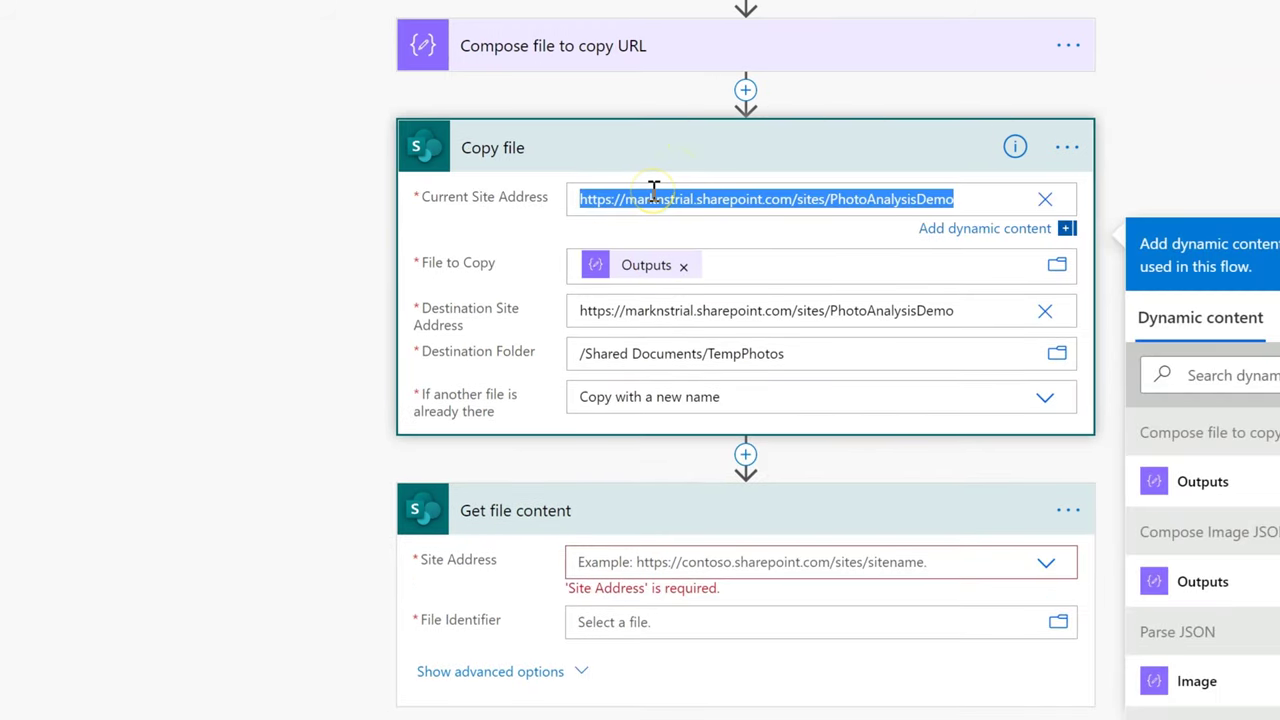
{"action": "left_click", "coordinate": [617, 561]}
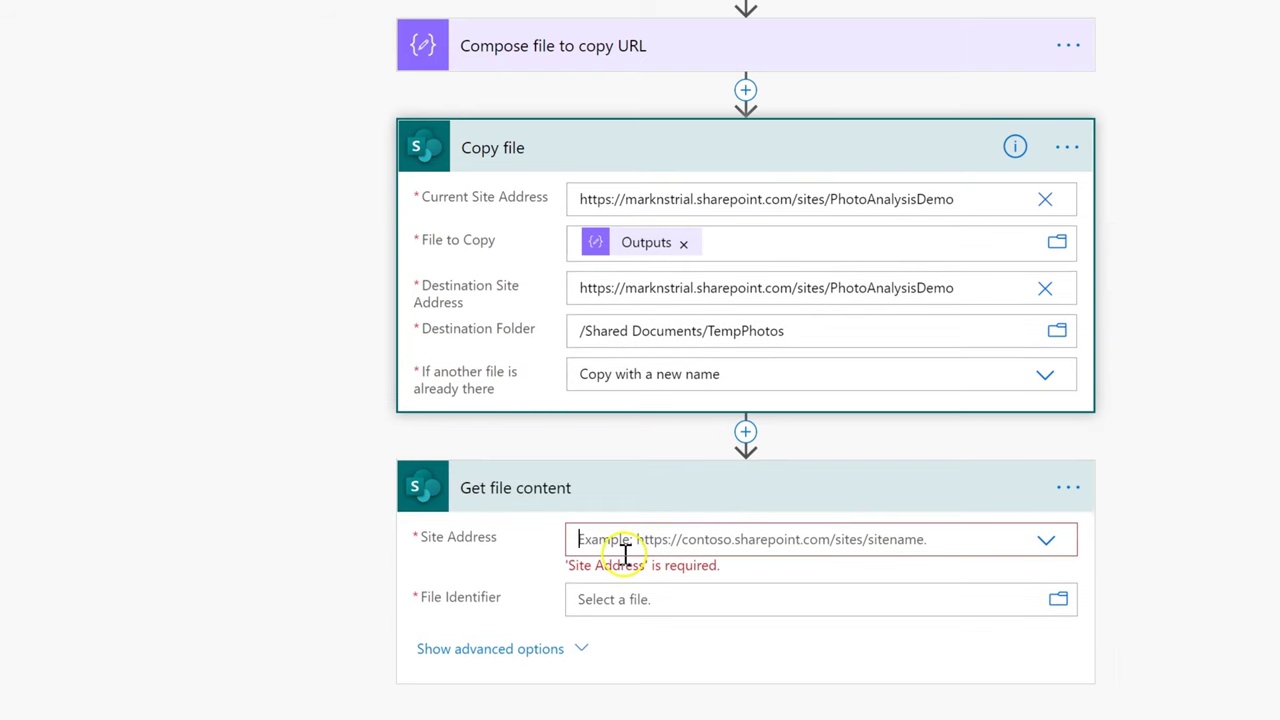
{"action": "left_click", "coordinate": [738, 668]}
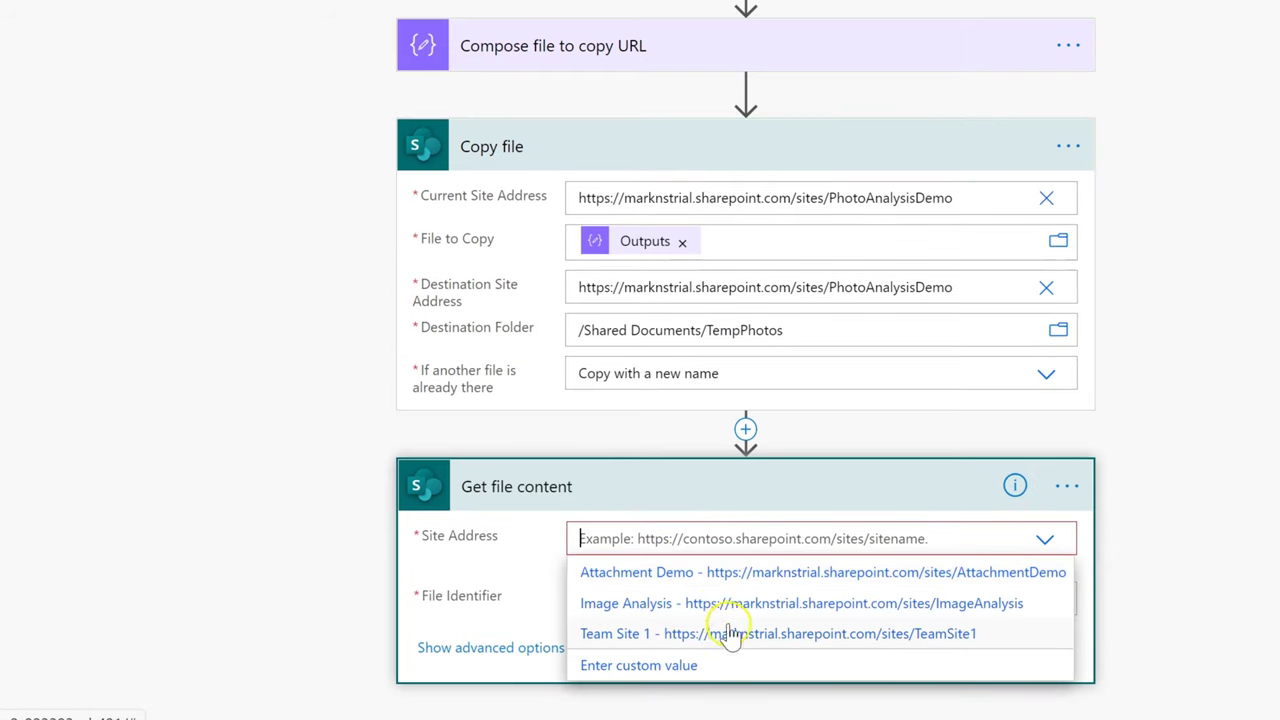
{"action": "key", "text": "ctrl+v"}
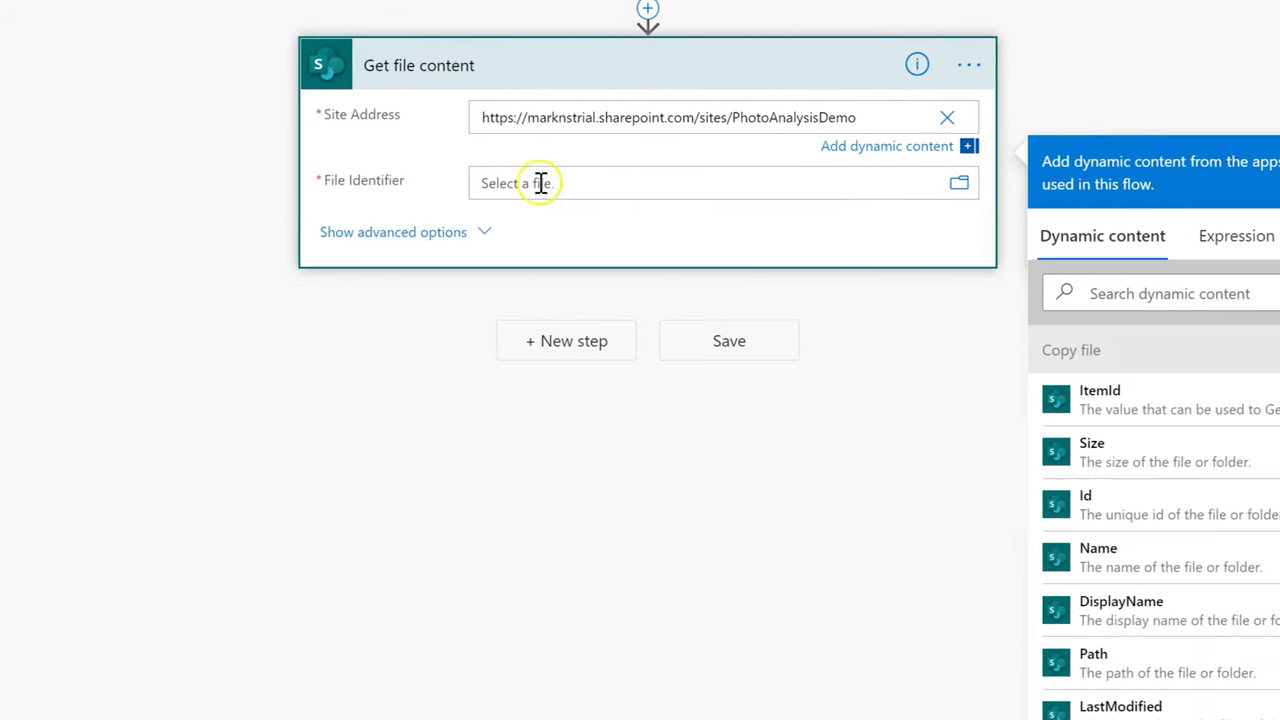
Set the File Identifier of Get file content to the Id output of the Copy file action
{"action": "left_click", "coordinate": [768, 604]}
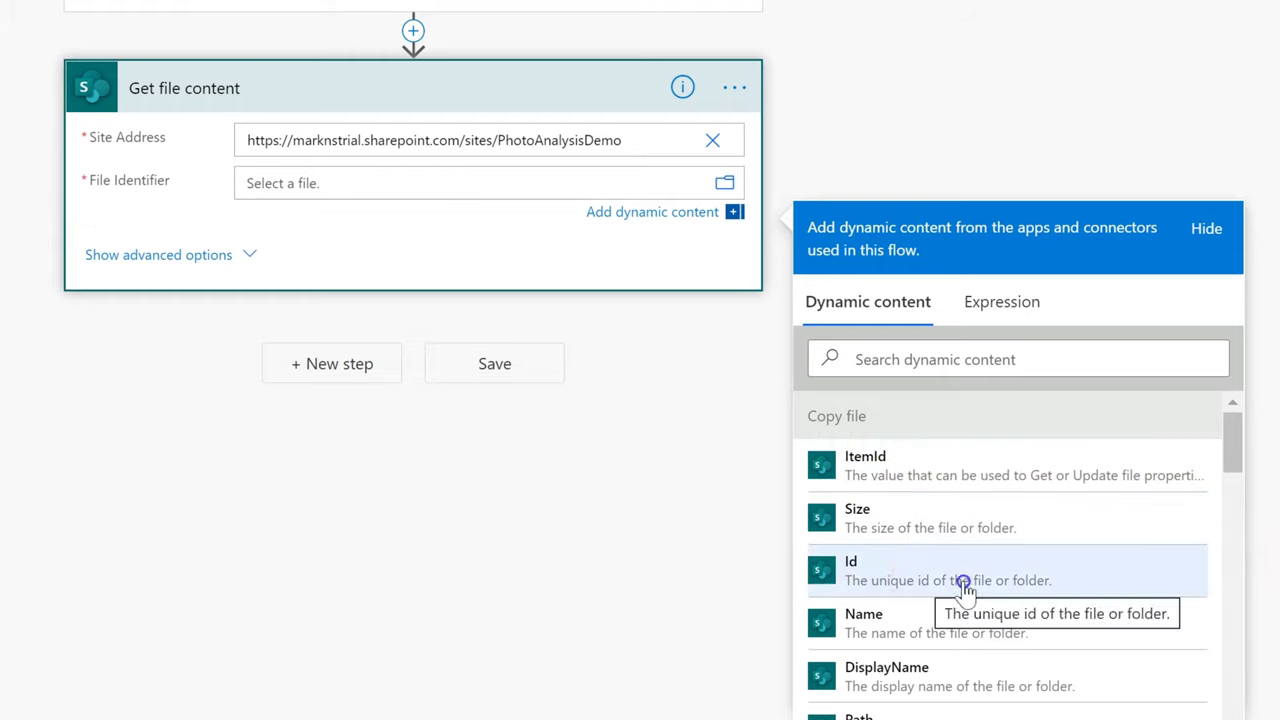
{"action": "left_click", "coordinate": [1010, 578]}
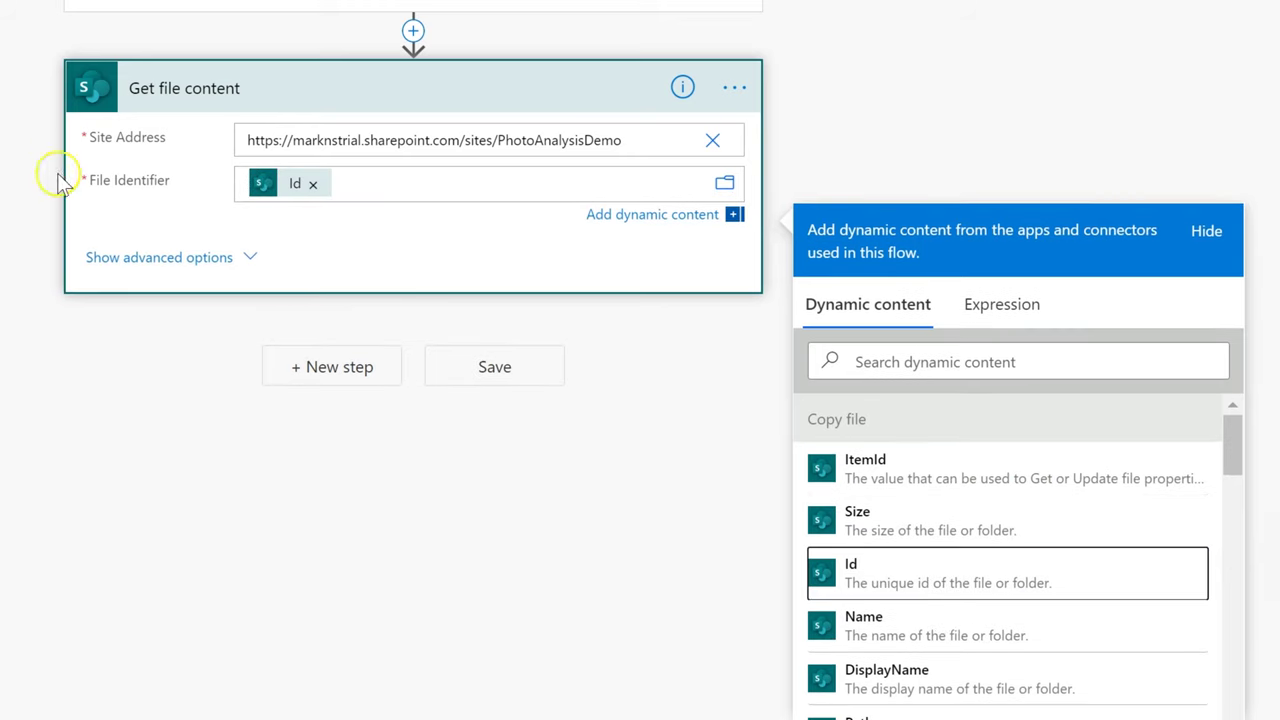
{"action": "left_click", "coordinate": [194, 360]}
{"action": "scroll", "coordinate": [194, 360], "scroll_direction": "up", "scroll_amount": 4}
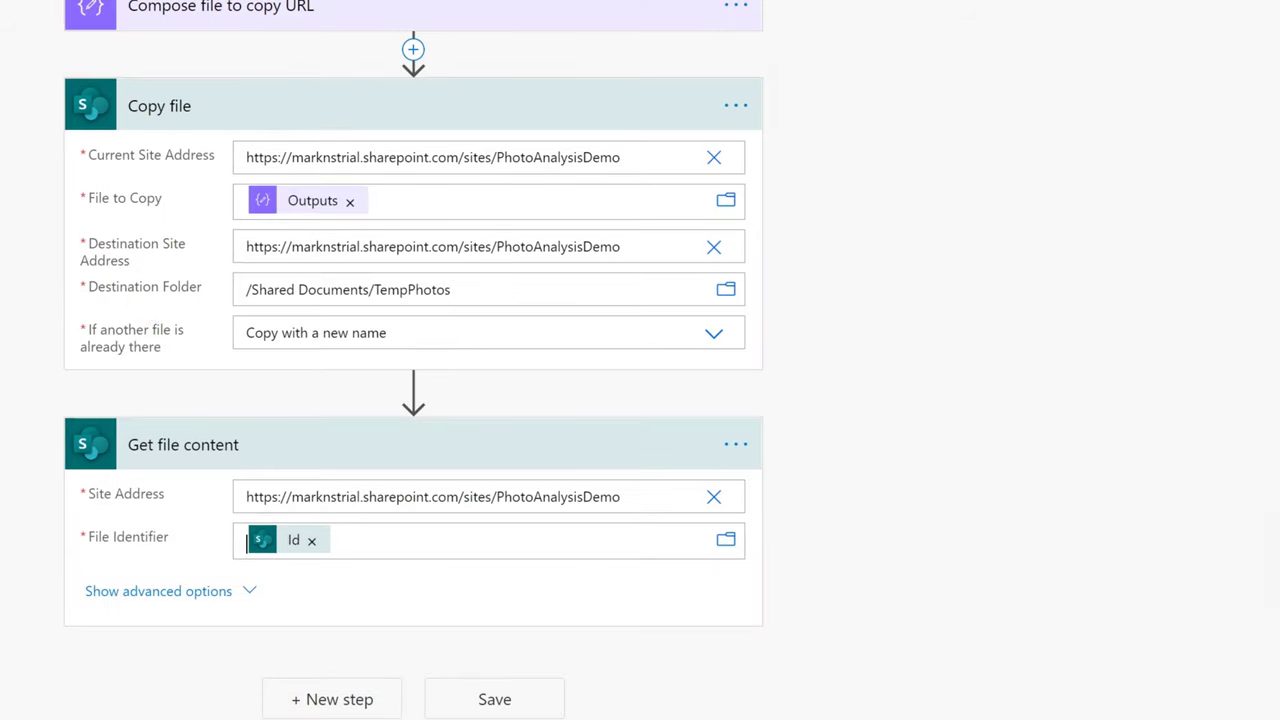
Start a new action after Get file content, search for vision and browse the Computer Vision API connector's actions
{"action": "left_click", "coordinate": [256, 663]}
{"action": "left_click", "coordinate": [278, 694]}
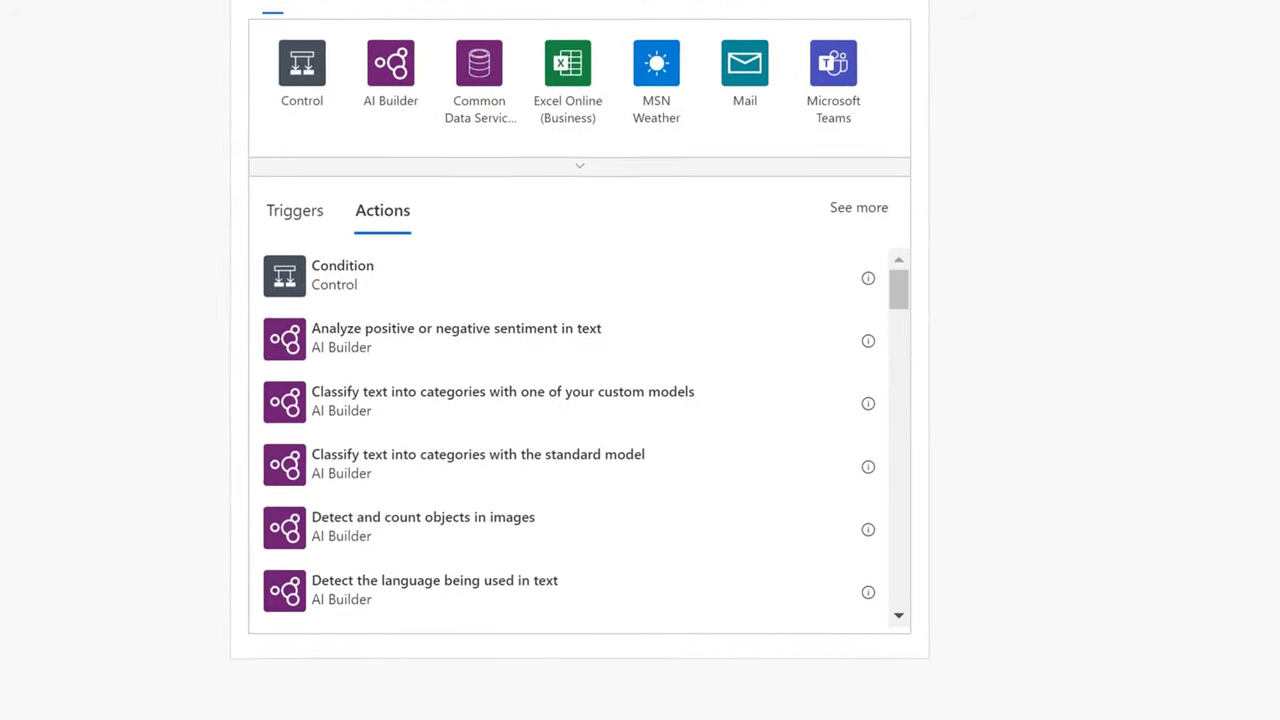
{"action": "type", "text": "vision"}
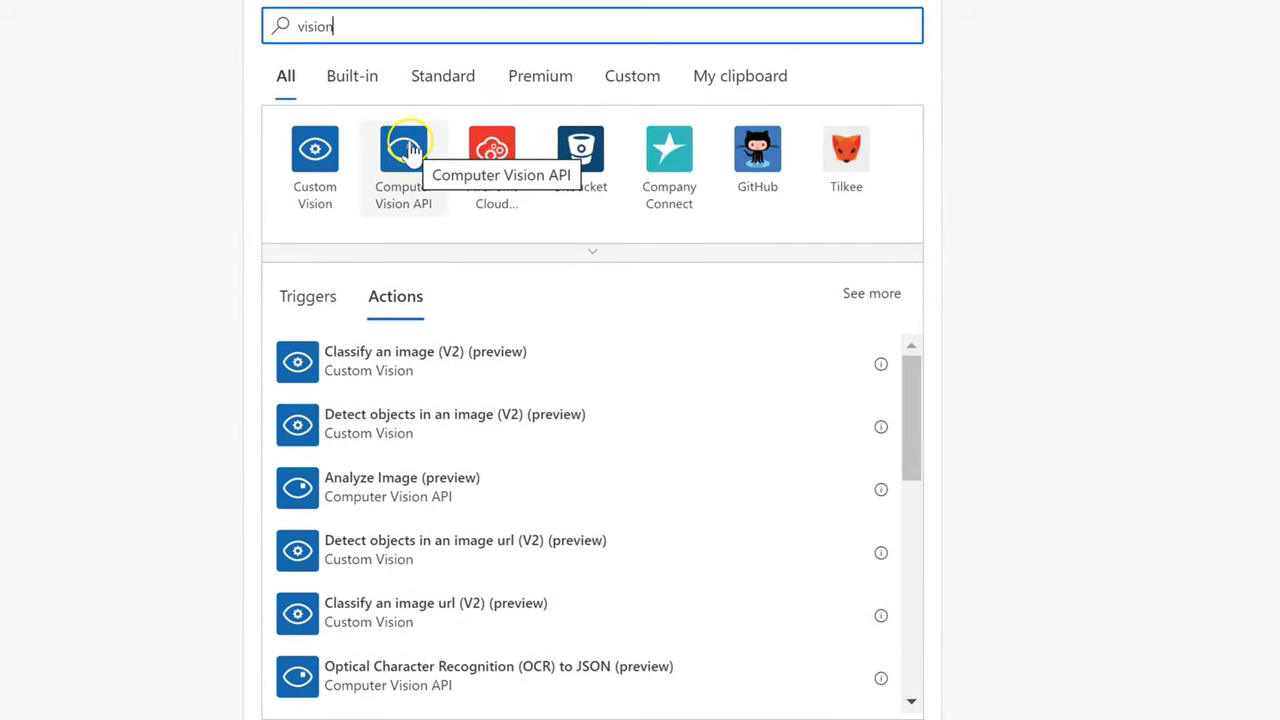
{"action": "left_click", "coordinate": [402, 178]}
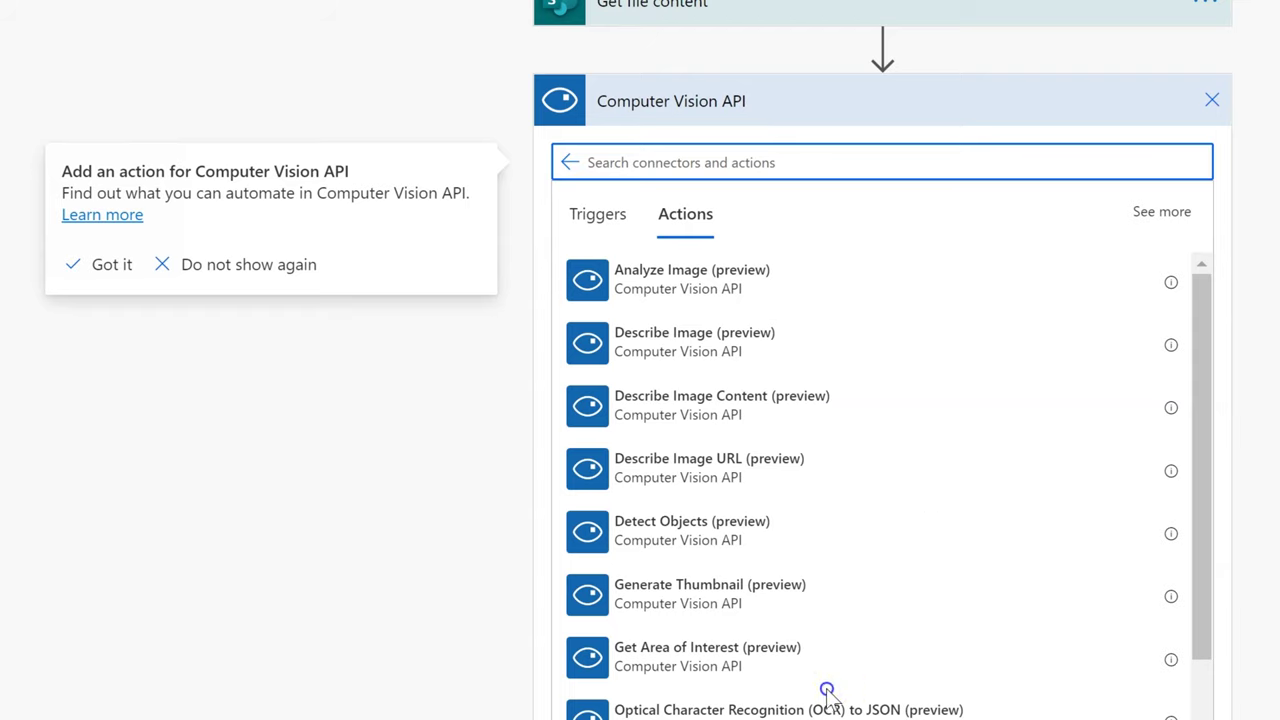
{"action": "left_click", "coordinate": [860, 470]}
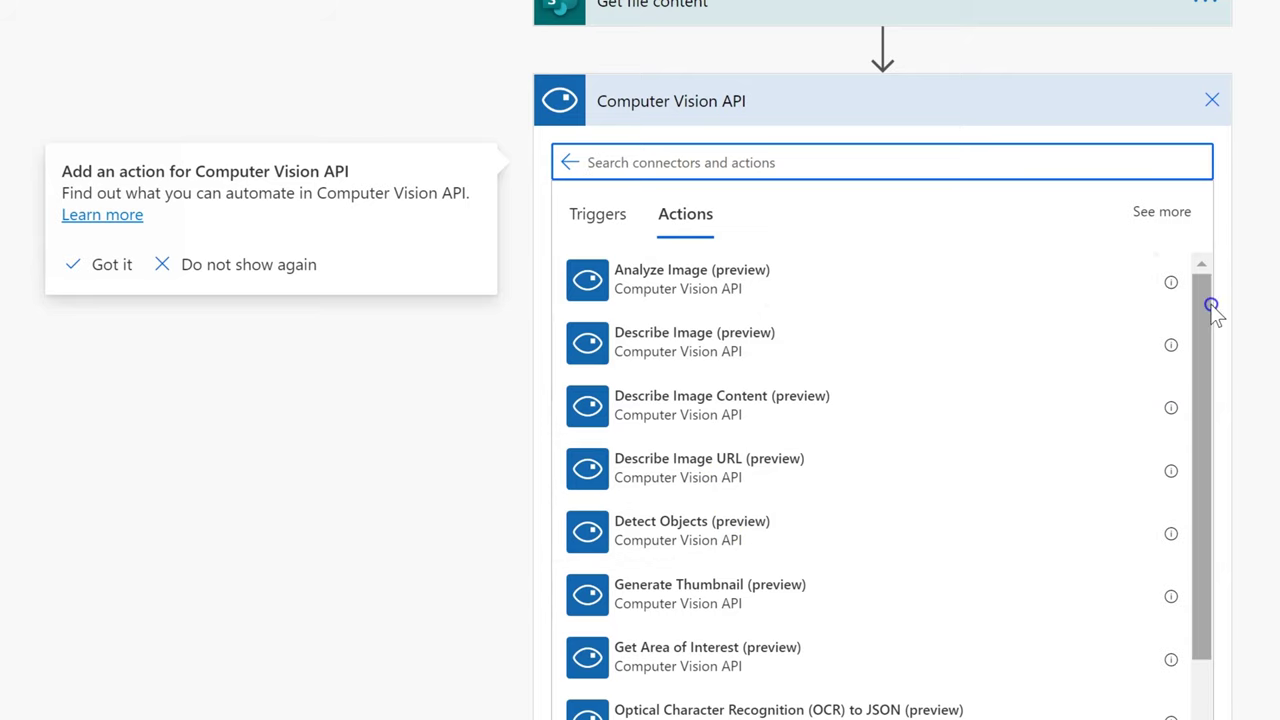
{"action": "left_click_drag", "start_coordinate": [1211, 300], "coordinate": [1217, 437]}
{"action": "scroll", "coordinate": [1150, 340], "scroll_direction": "up", "scroll_amount": 3}
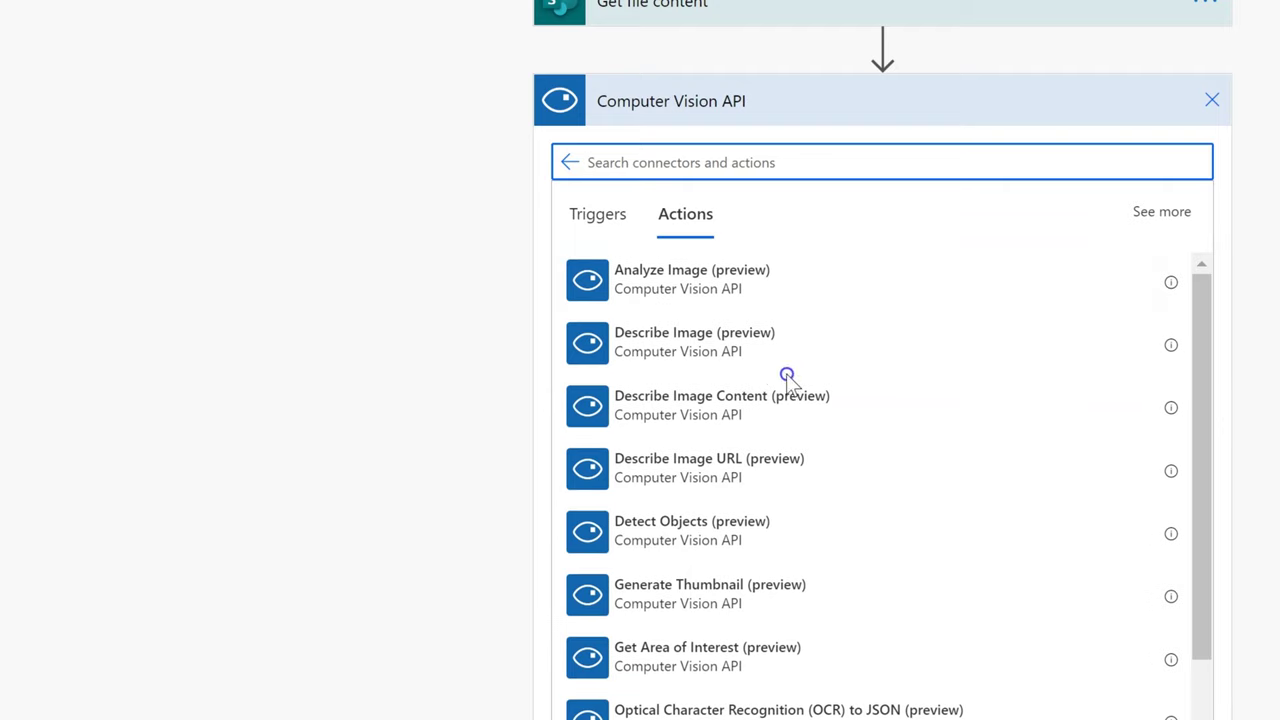
Add the Computer Vision API Analyze Image action after the Get file content step
{"action": "left_click", "coordinate": [709, 673]}
{"action": "left_click", "coordinate": [710, 295]}
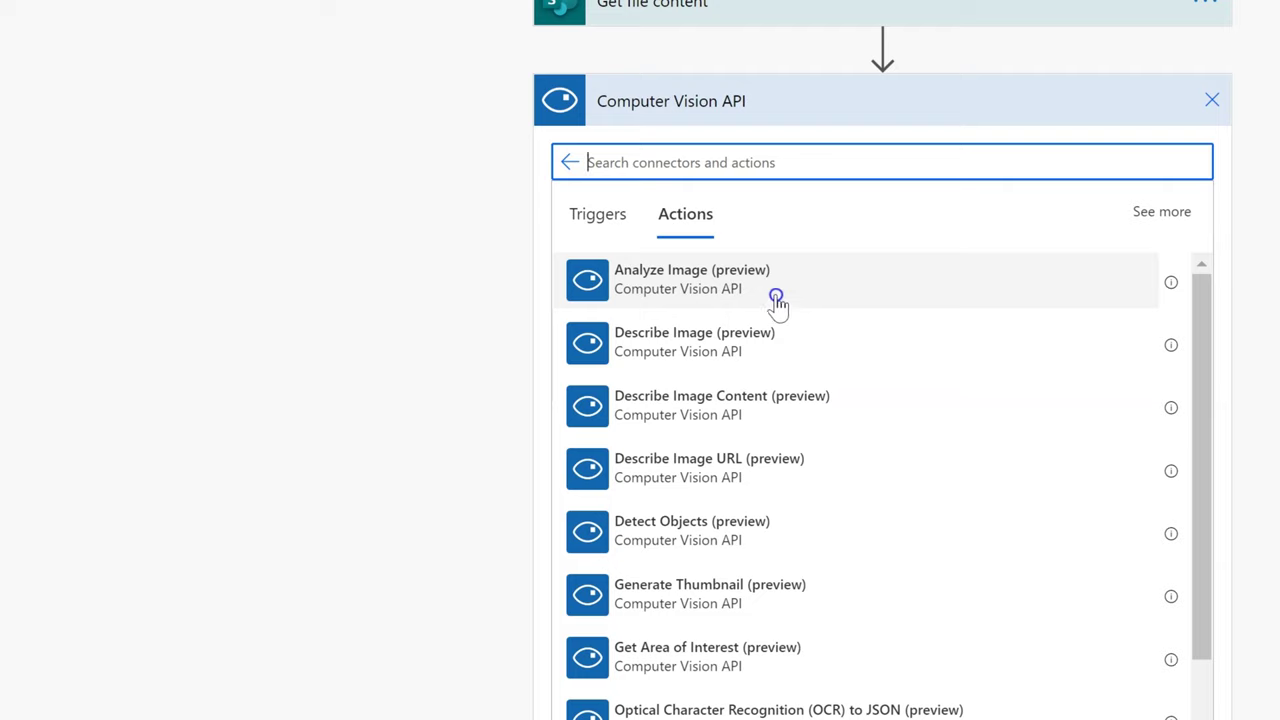
{"action": "left_click", "coordinate": [776, 612]}
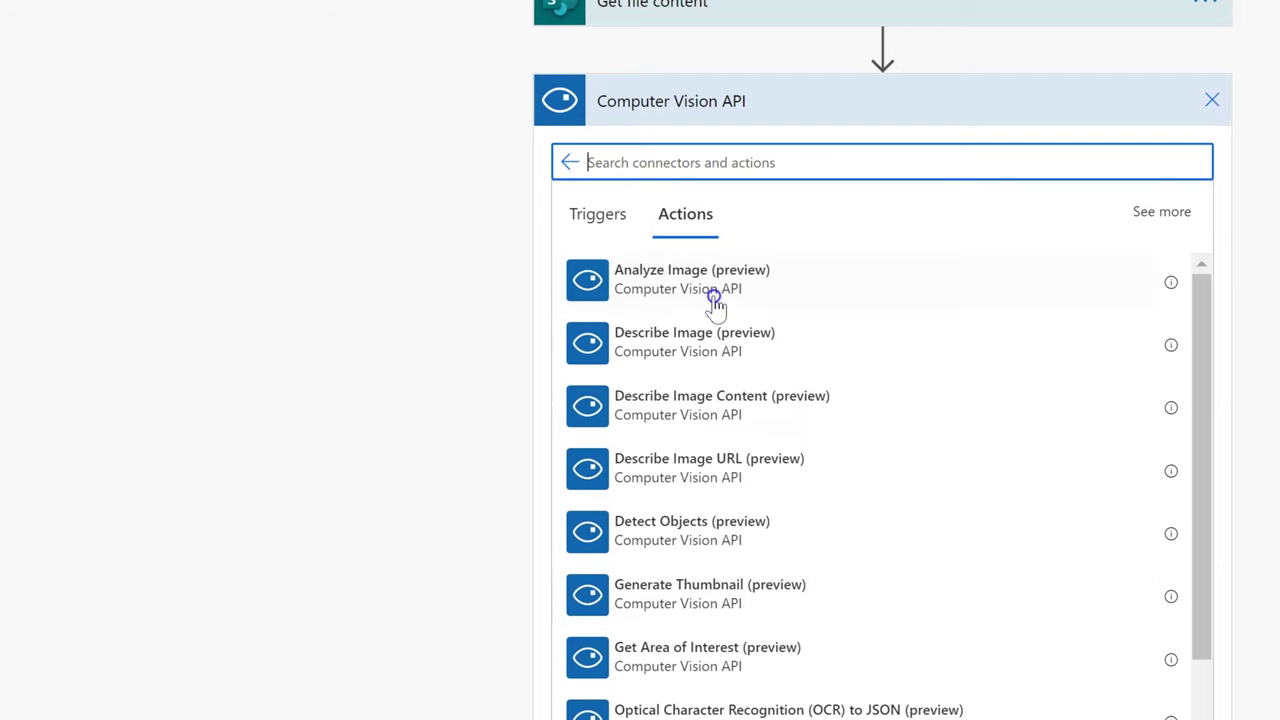
{"action": "left_click", "coordinate": [606, 298]}
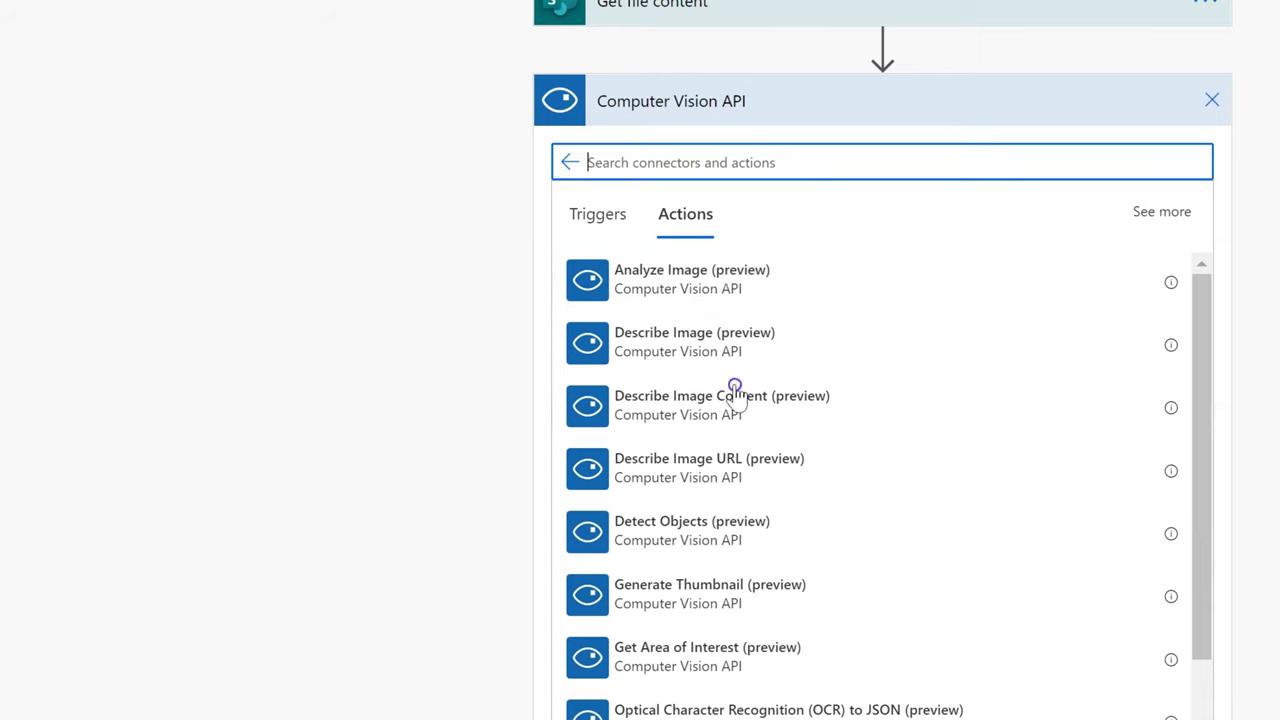
{"action": "left_click", "coordinate": [718, 274]}
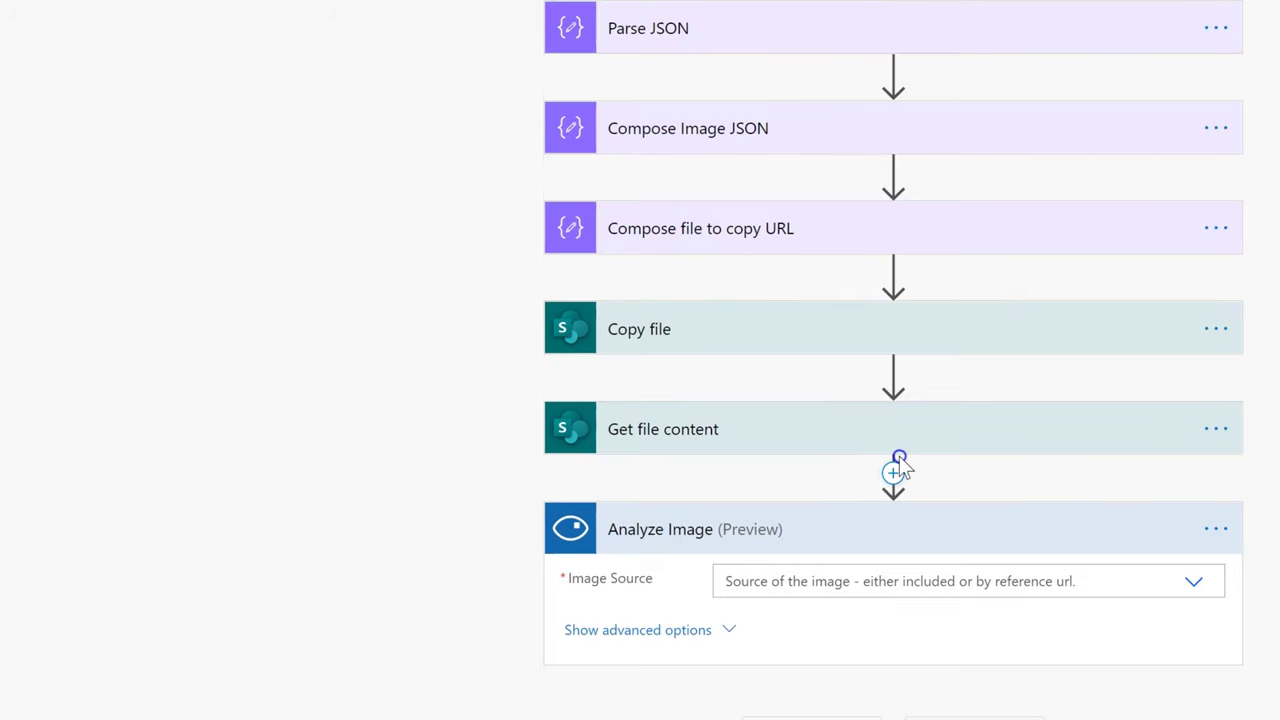
Add a parallel branch below Get file content containing the Computer Vision API Detect Objects action
{"action": "left_click", "coordinate": [895, 470]}
{"action": "left_click", "coordinate": [903, 549]}
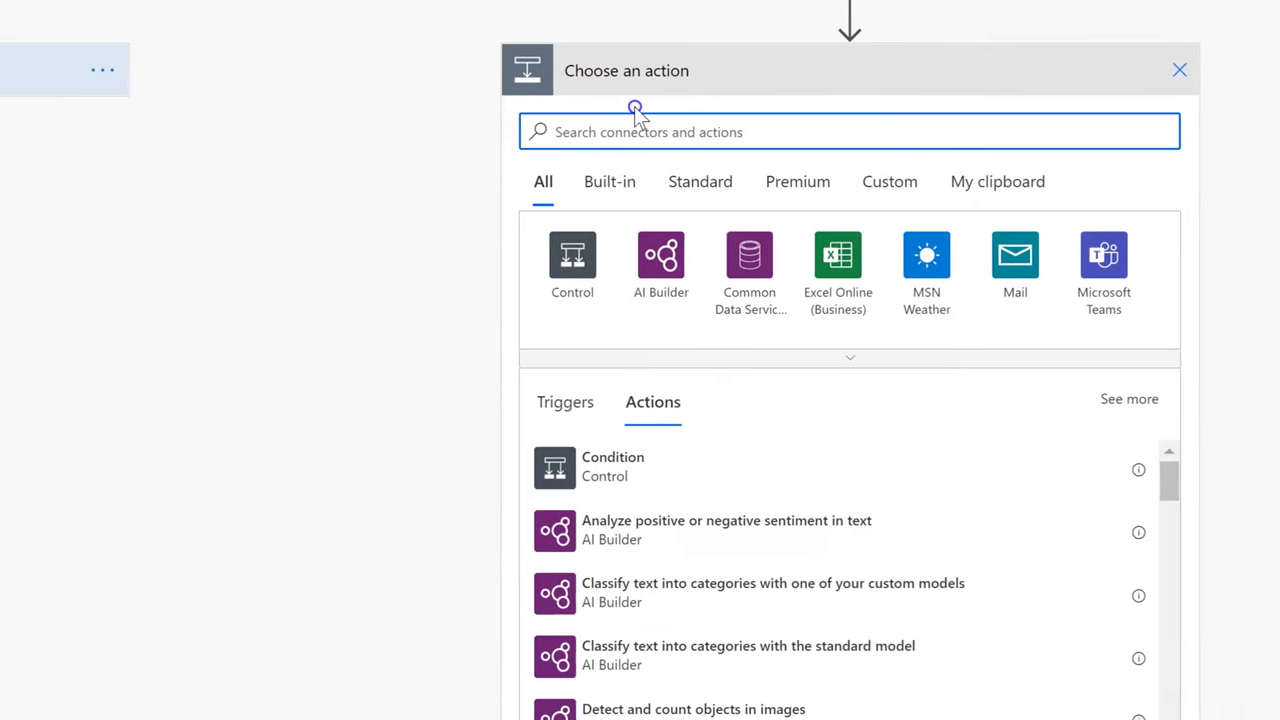
{"action": "type", "text": "vision"}
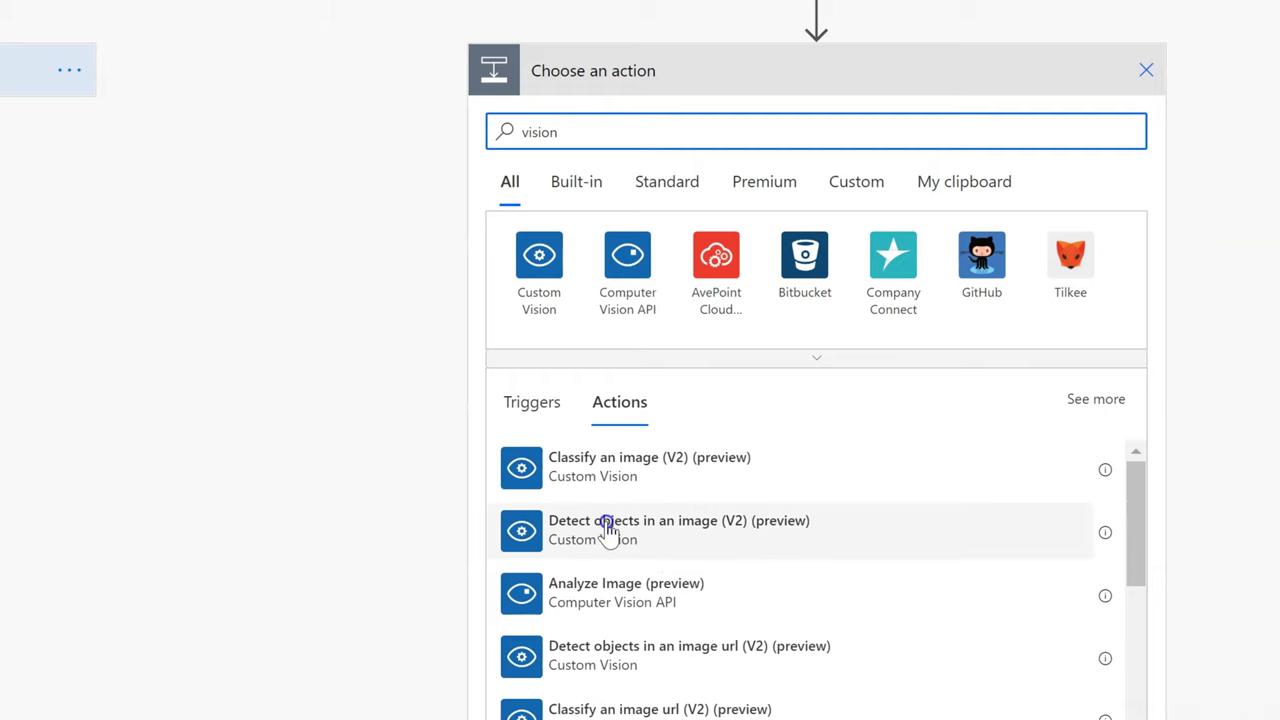
{"action": "left_click", "coordinate": [598, 282]}
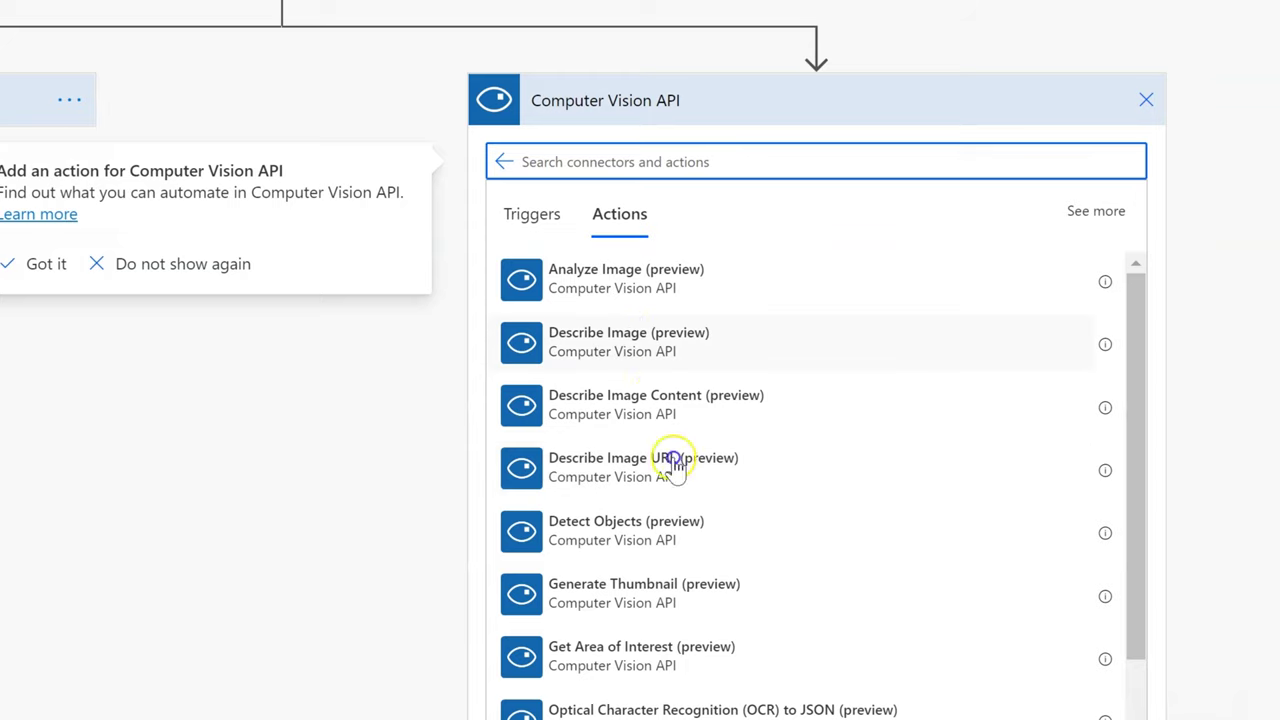
{"action": "left_click", "coordinate": [645, 530]}
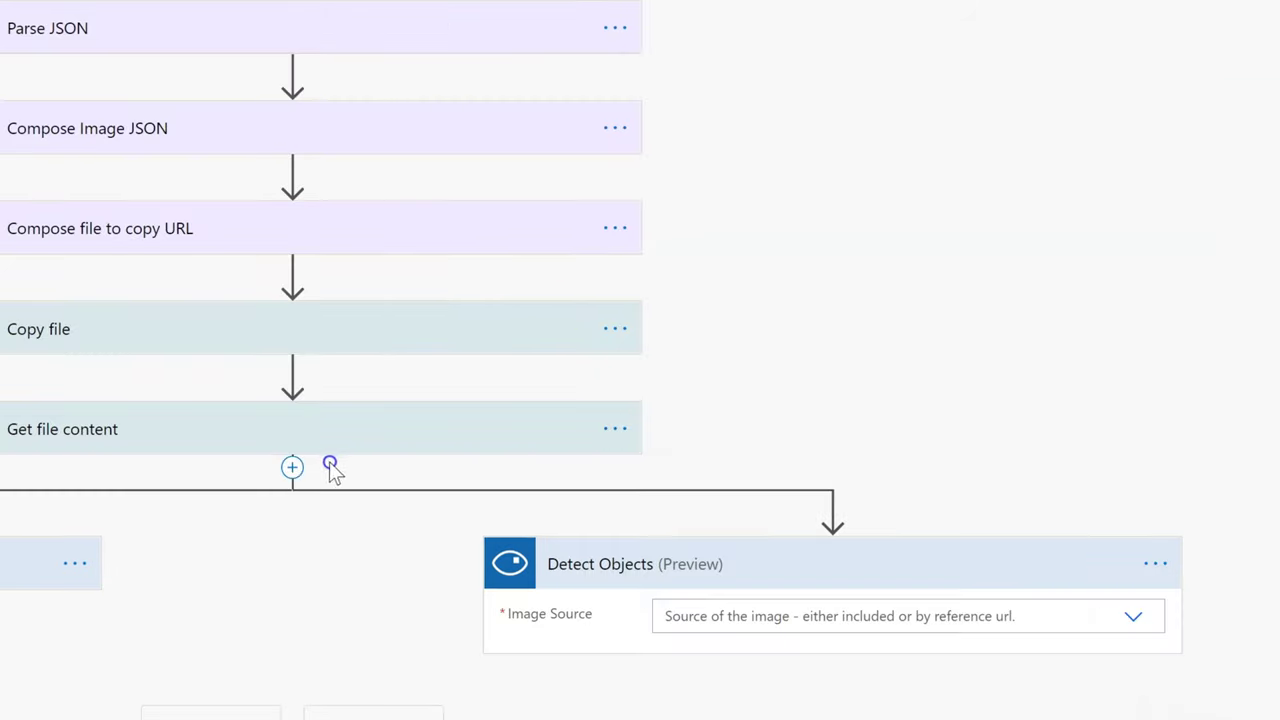
Add a third parallel branch below Get file content with the Computer Vision API action Optical Character Recognition (OCR) to Text
{"action": "left_click", "coordinate": [292, 467]}
{"action": "left_click", "coordinate": [333, 541]}
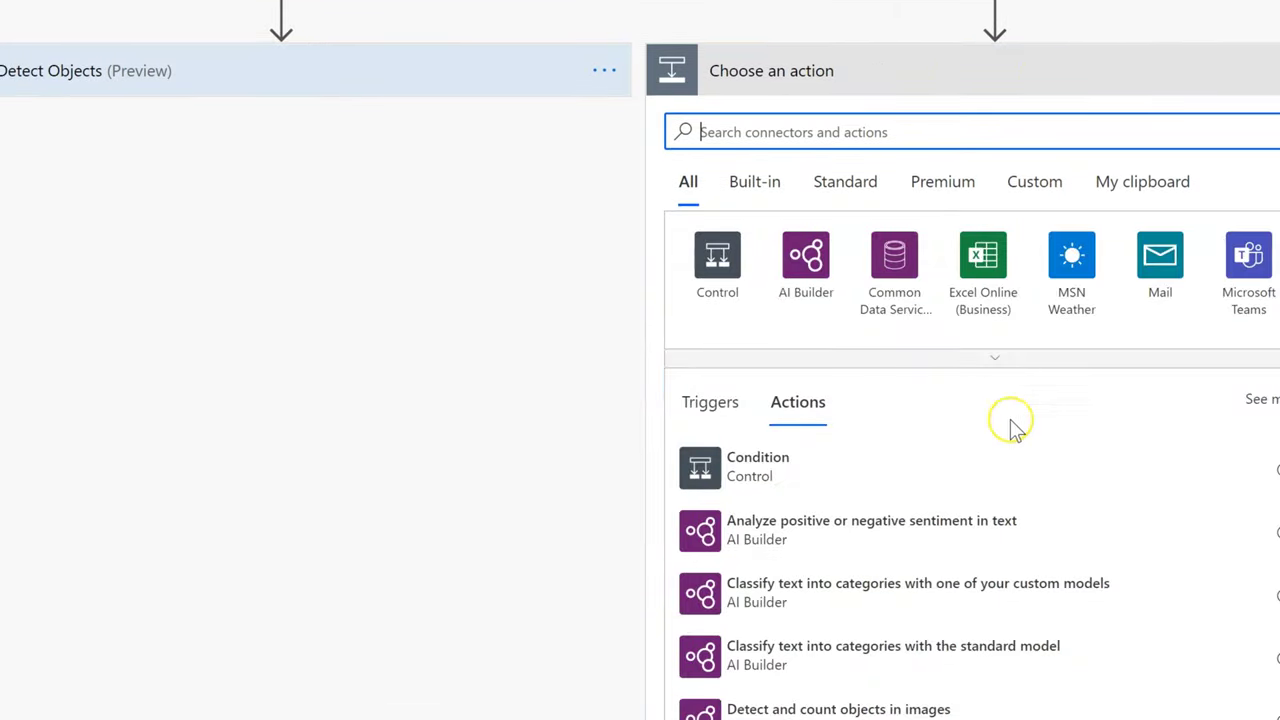
{"action": "type", "text": "vision"}
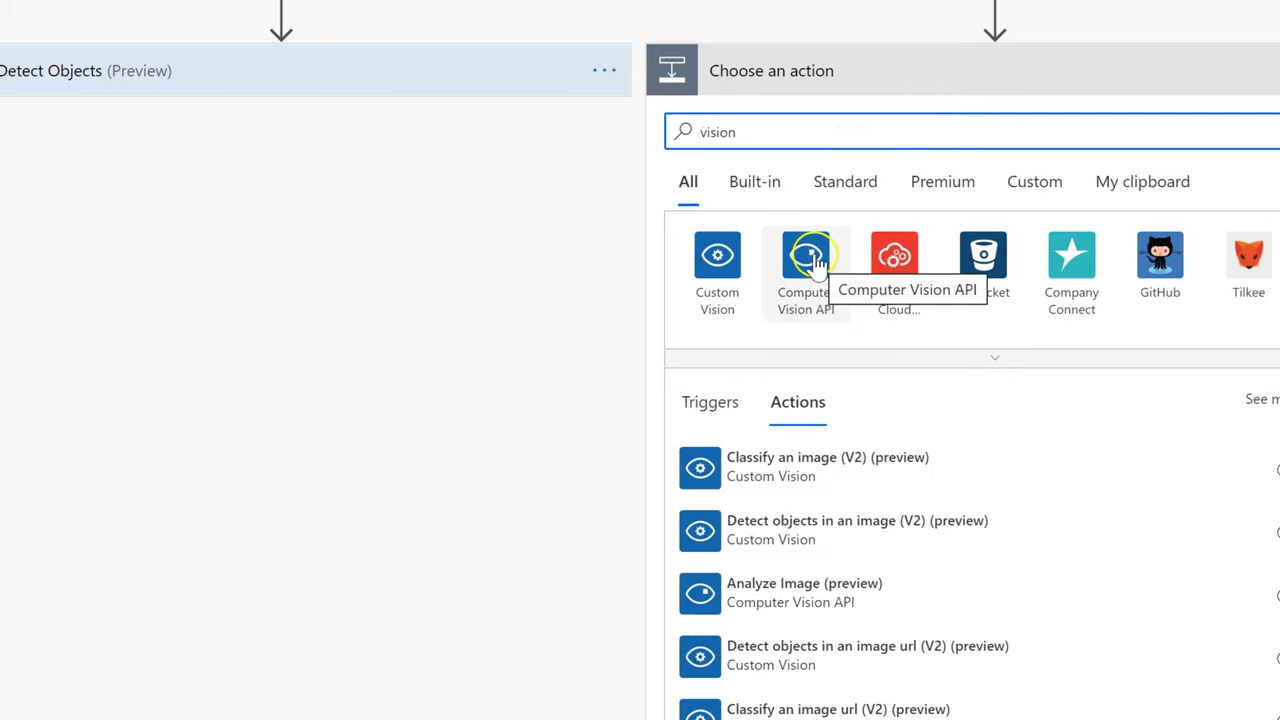
{"action": "left_click", "coordinate": [810, 258]}
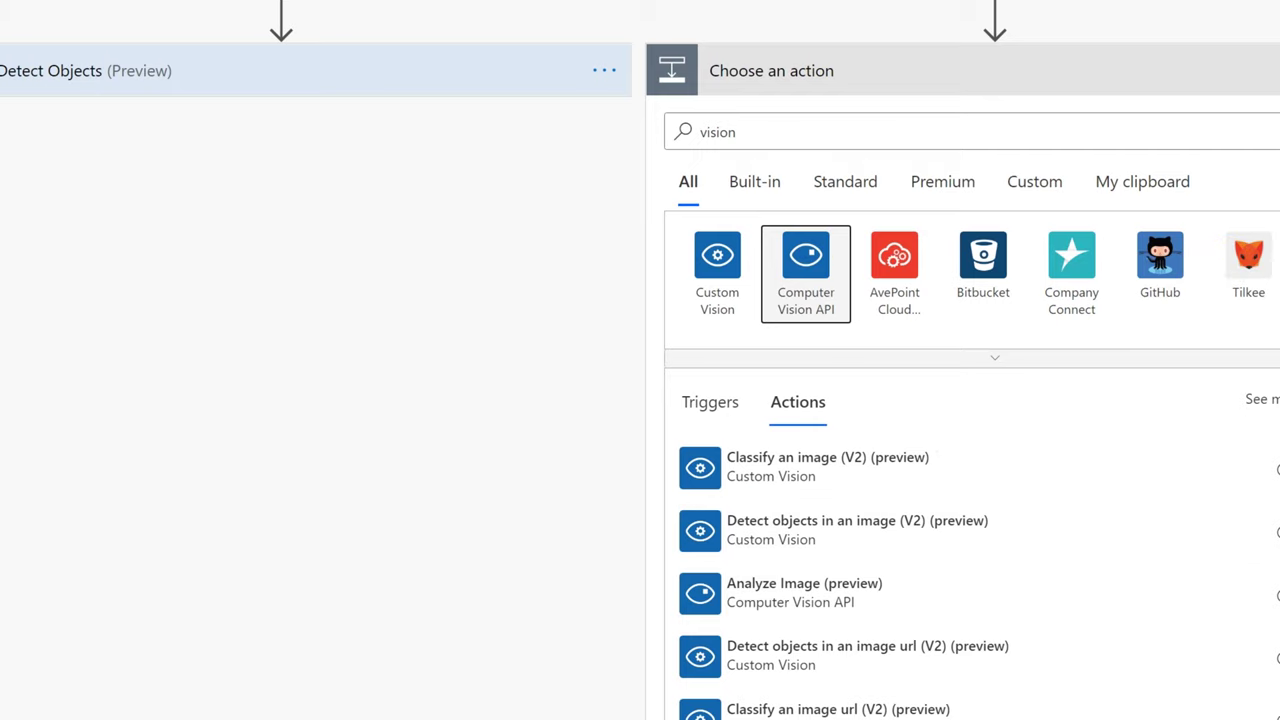
{"action": "scroll", "coordinate": [1000, 590], "scroll_direction": "down", "scroll_amount": 2}
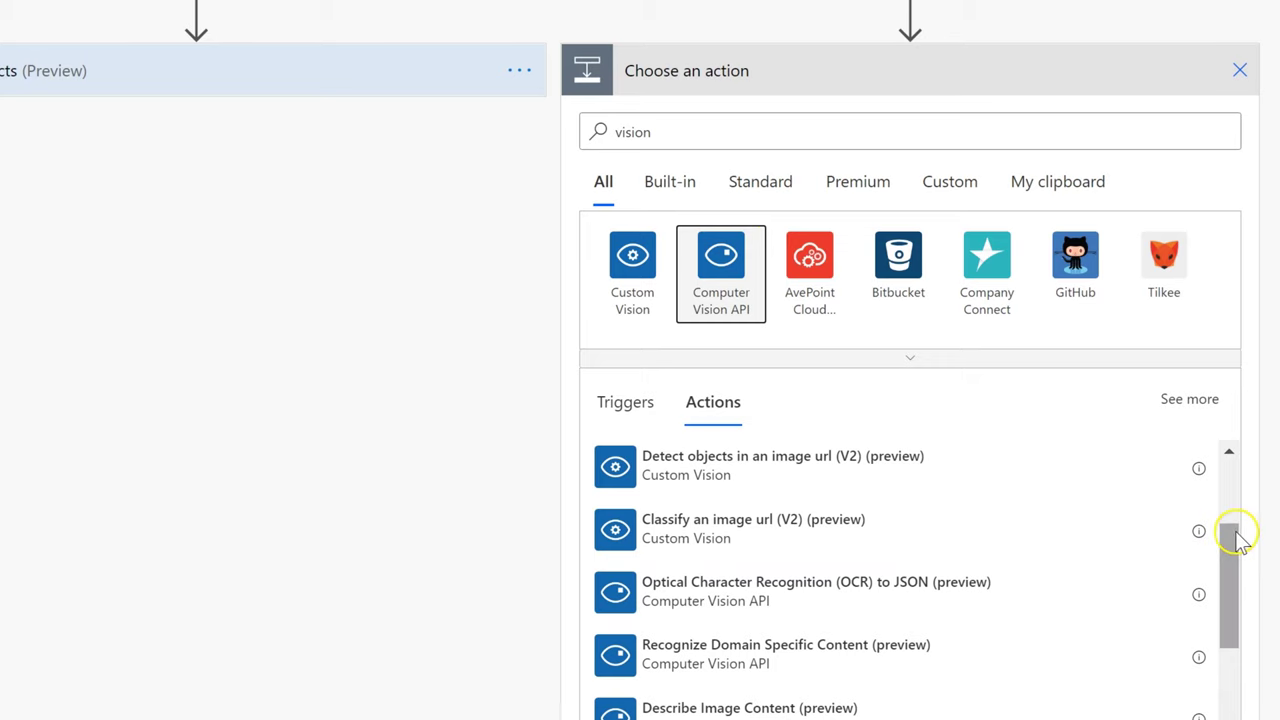
{"action": "left_click", "coordinate": [702, 274]}
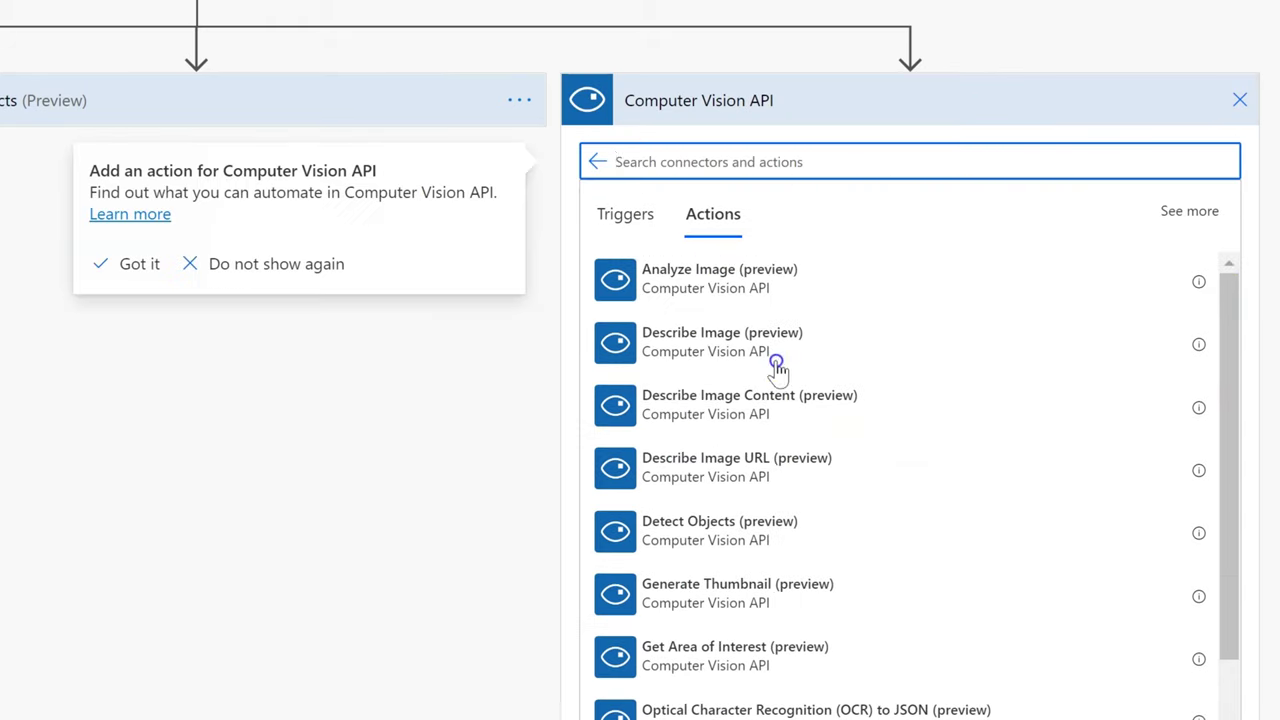
{"action": "key", "text": "Escape"}
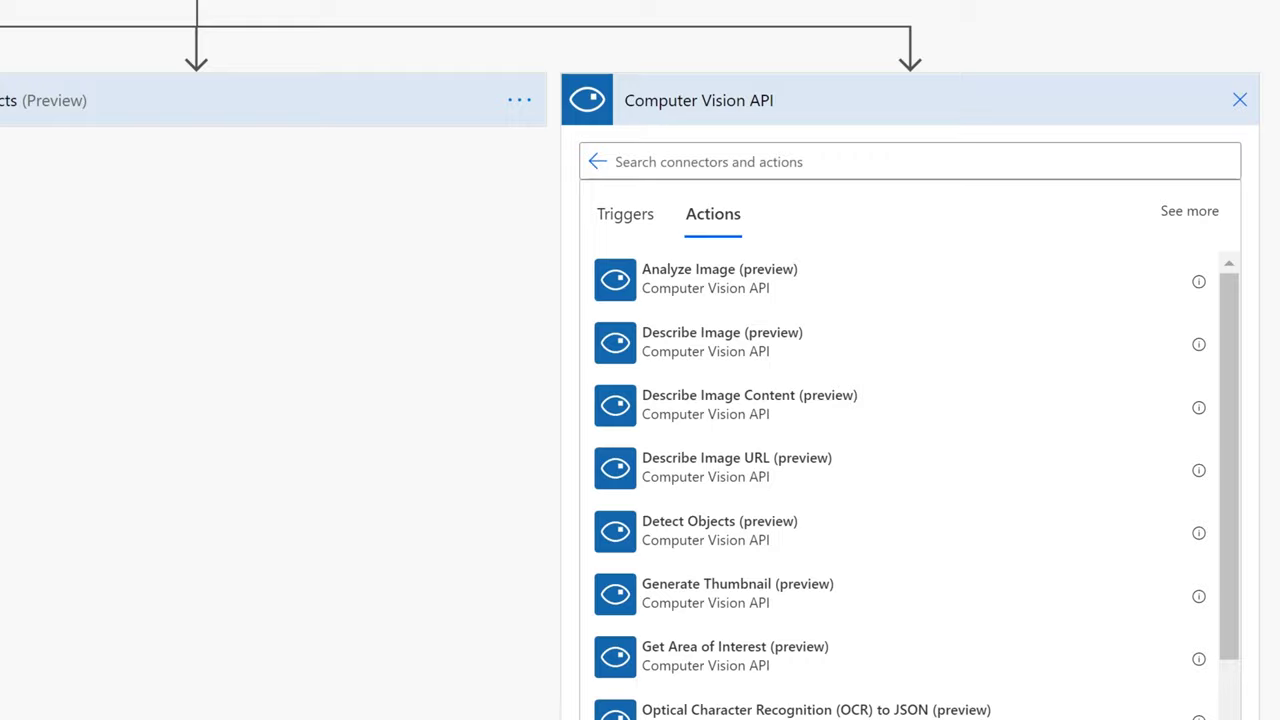
{"action": "left_click", "coordinate": [1006, 700]}
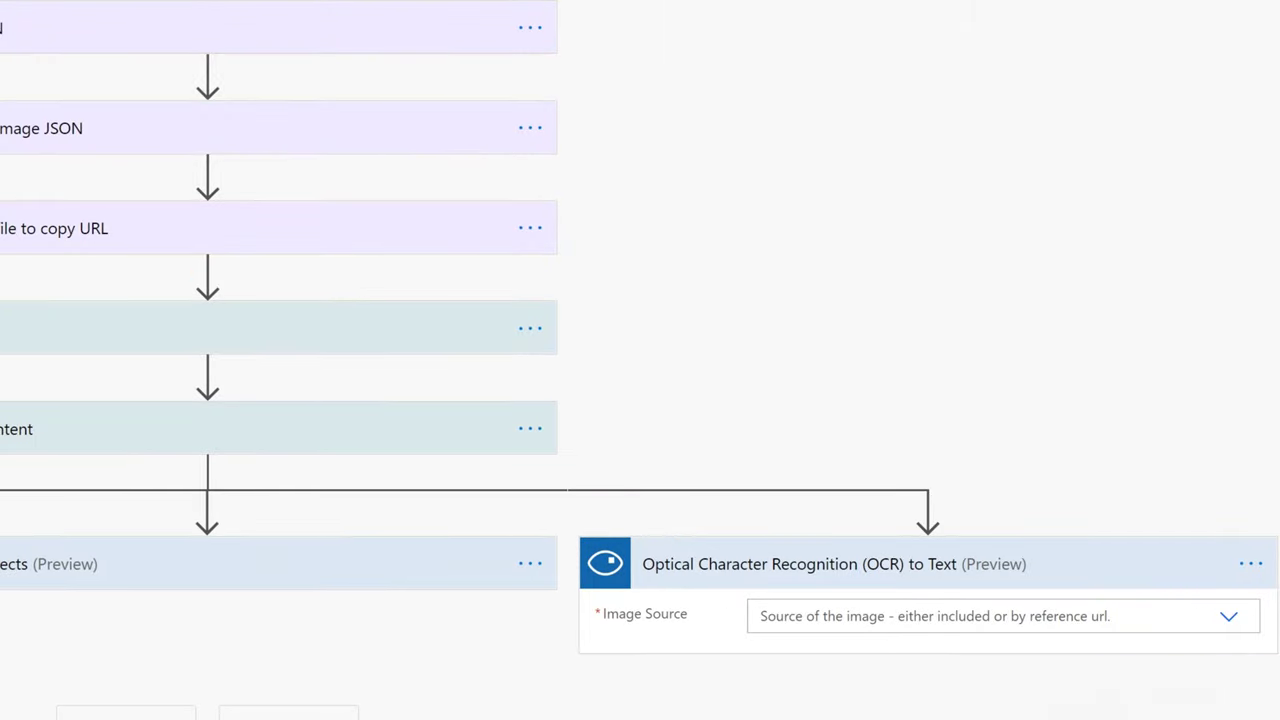
Expand the Detect Objects and Analyze Image actions to show their image source settings
{"action": "left_click", "coordinate": [683, 600]}
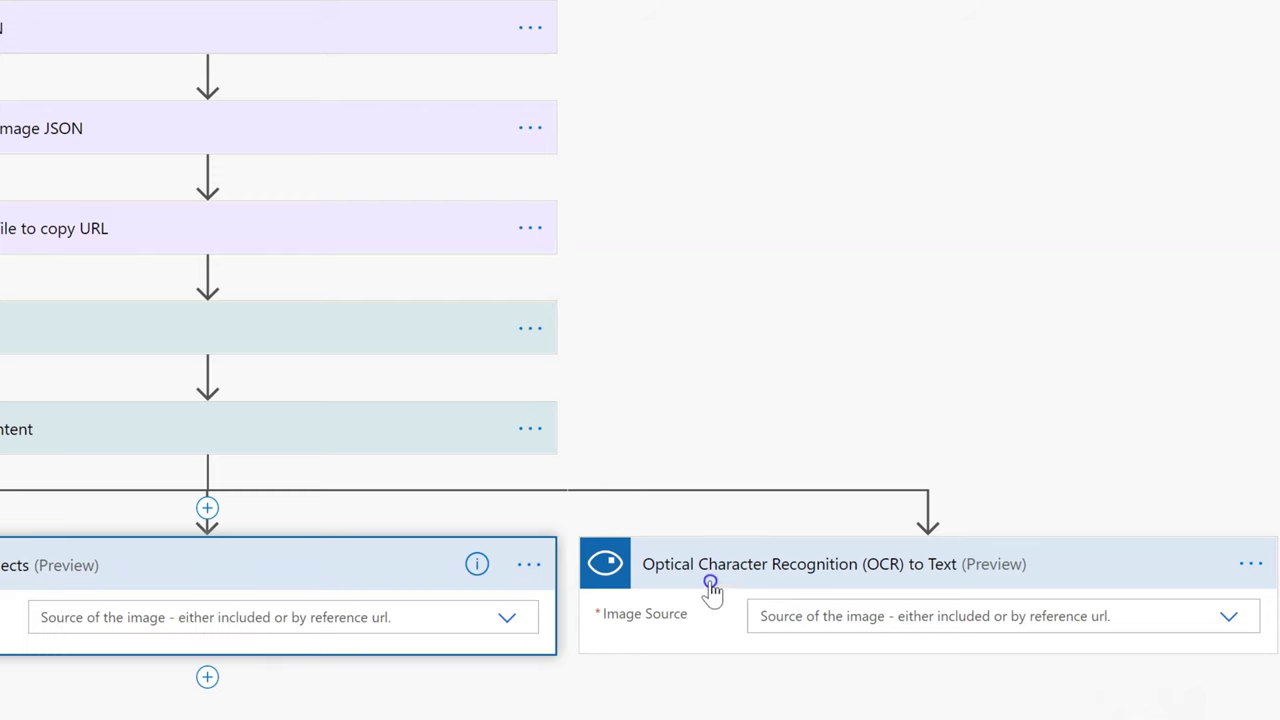
{"action": "left_click", "coordinate": [710, 584]}
{"action": "left_click", "coordinate": [721, 457]}
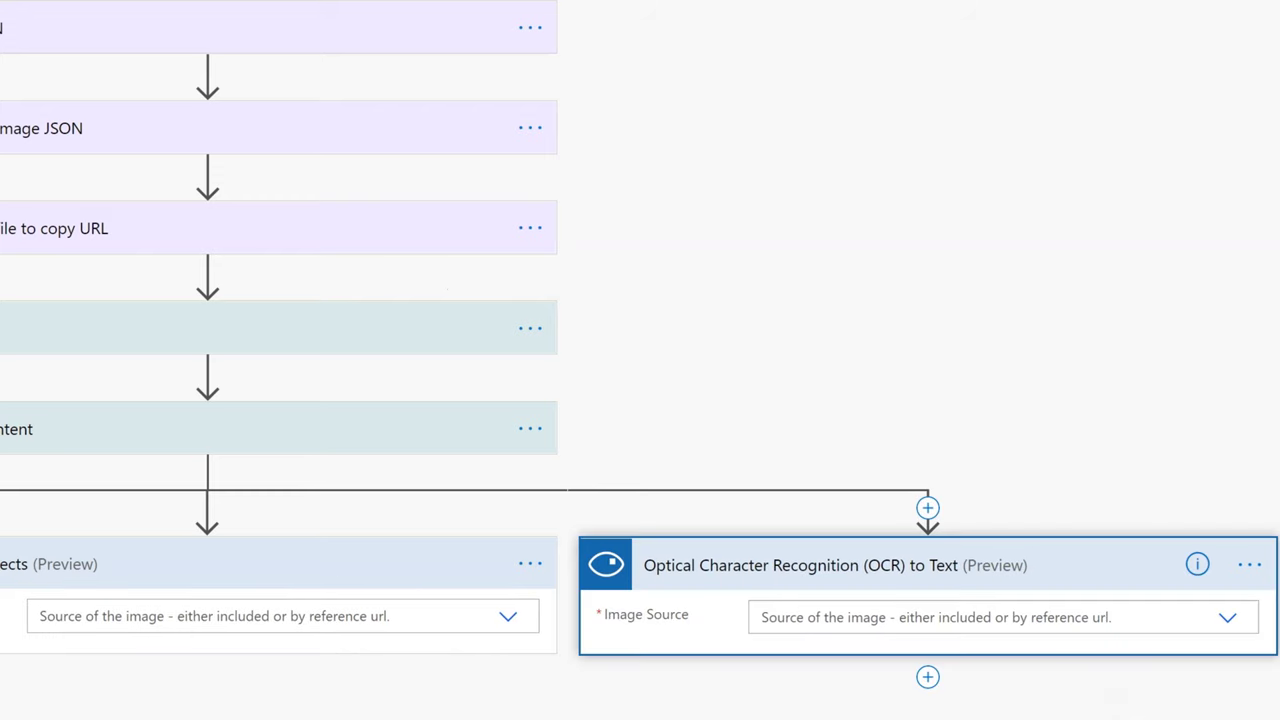
{"action": "left_click", "coordinate": [157, 566]}
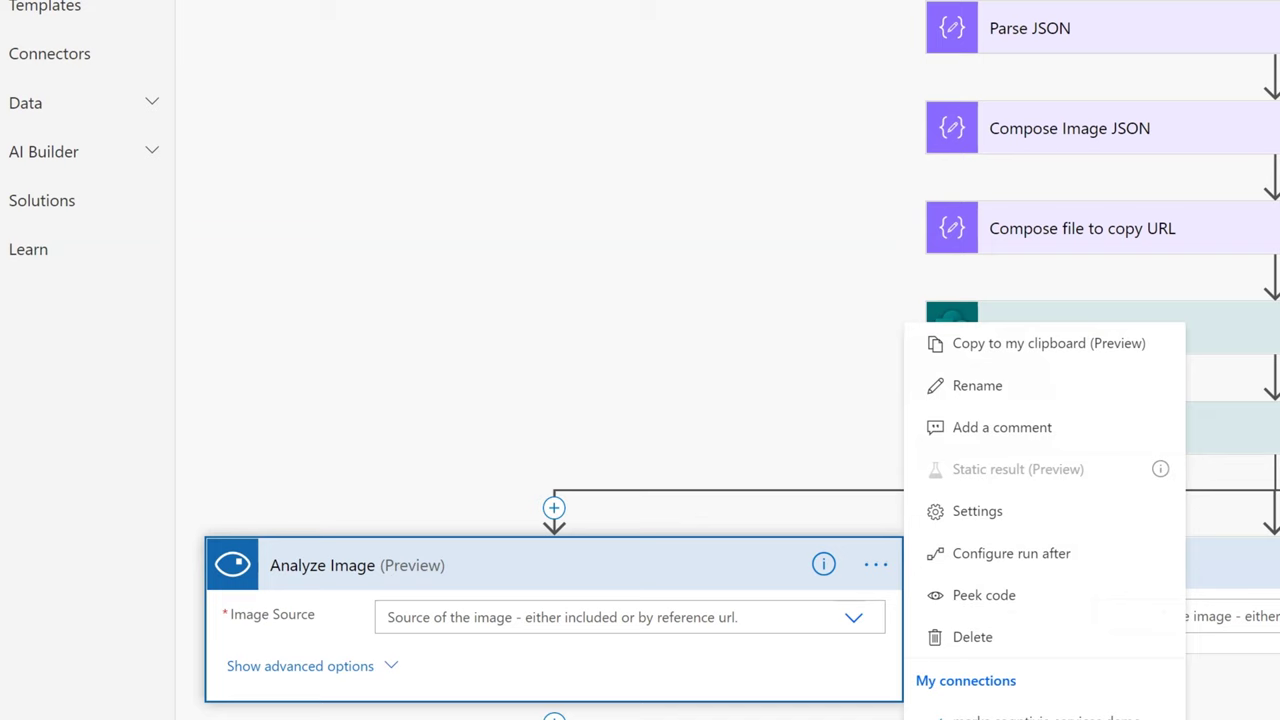
Start a new connection for the Analyze Image action and open the Cognitive Services resource's Keys and Endpoint page in the Azure portal
{"action": "left_click", "coordinate": [943, 663]}
{"action": "scroll", "coordinate": [640, 249], "scroll_direction": "down", "scroll_amount": 1}
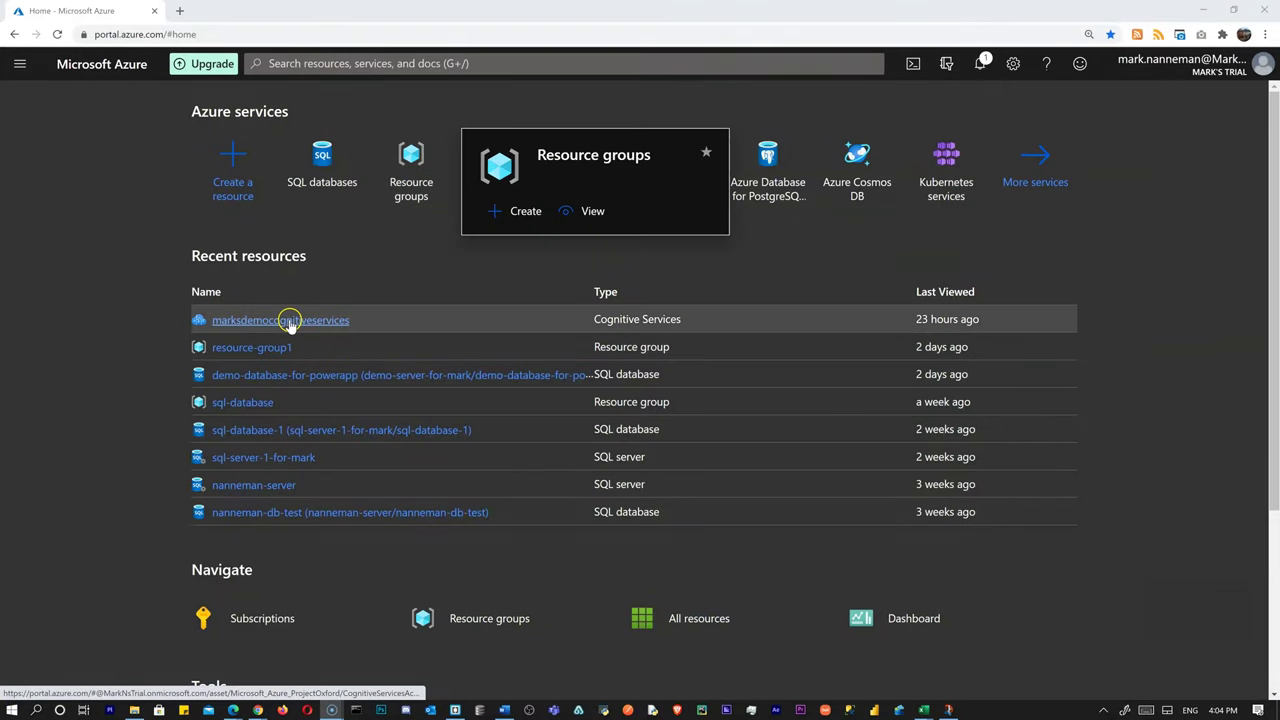
{"action": "left_click", "coordinate": [287, 321]}
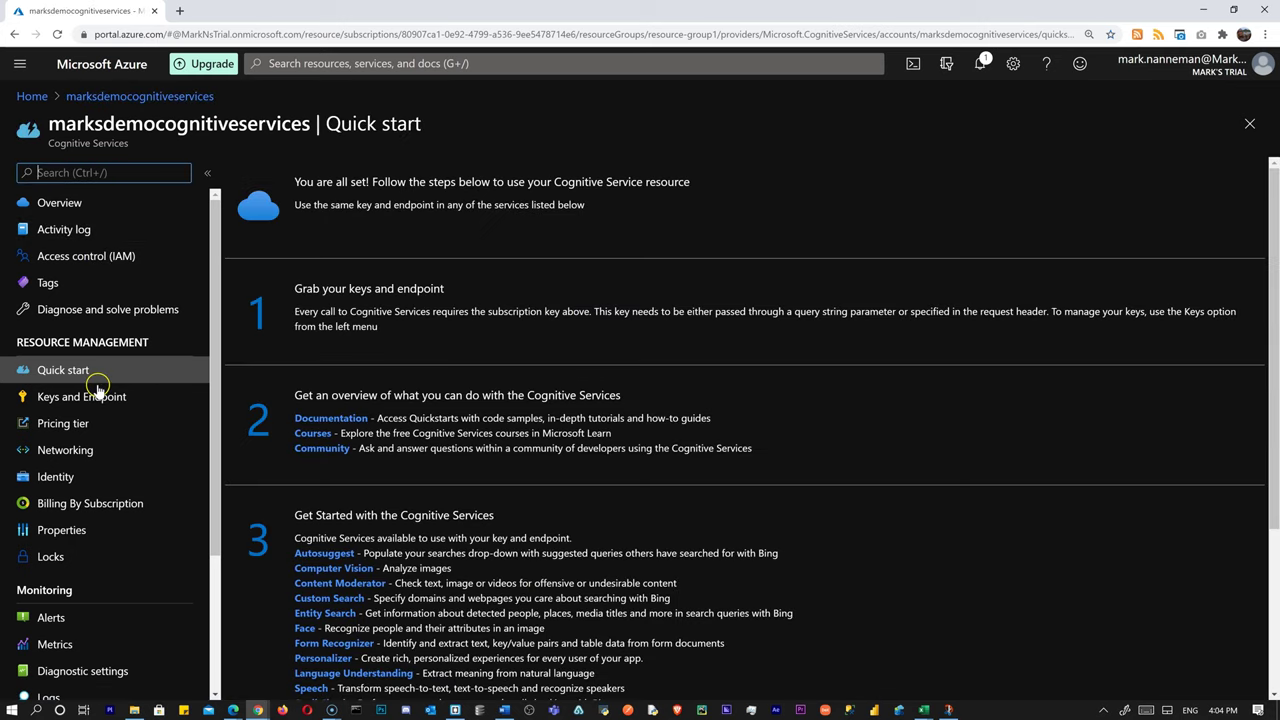
{"action": "left_click", "coordinate": [67, 400]}
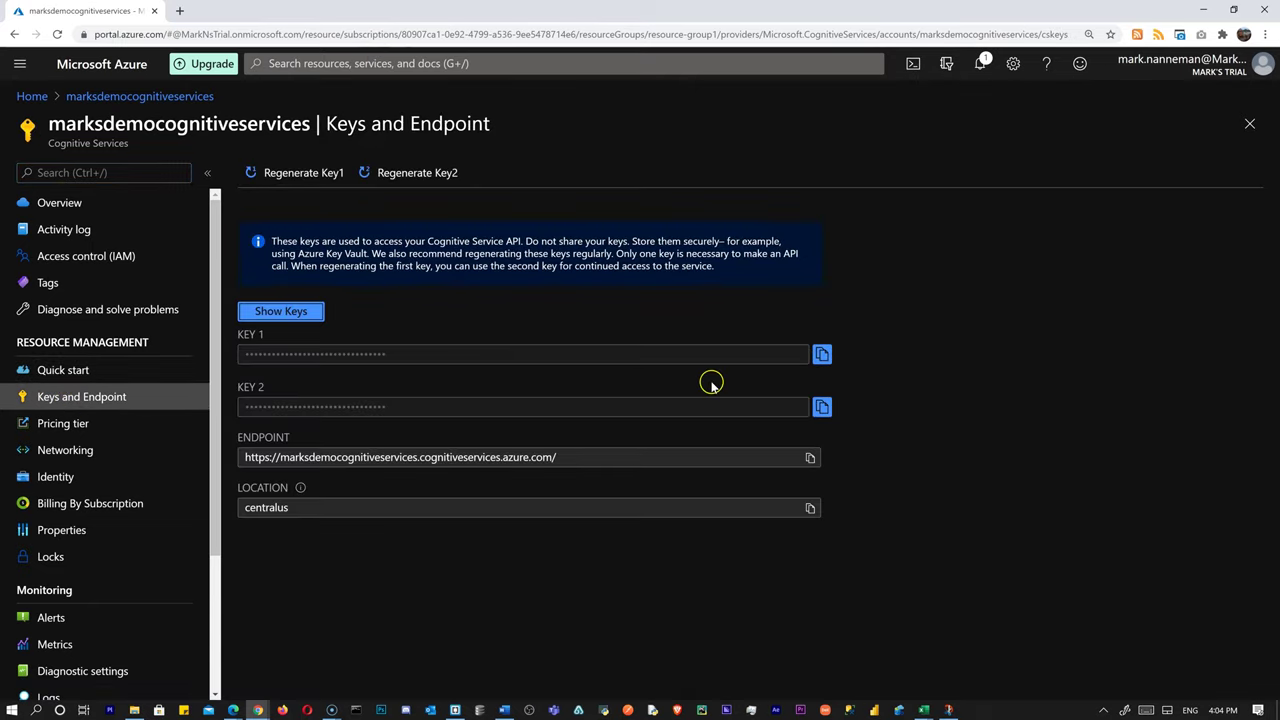
Copy Key 1 of the Cognitive Services resource and paste it as the Account Key of the new connection in Power Automate
{"action": "left_click", "coordinate": [823, 354]}
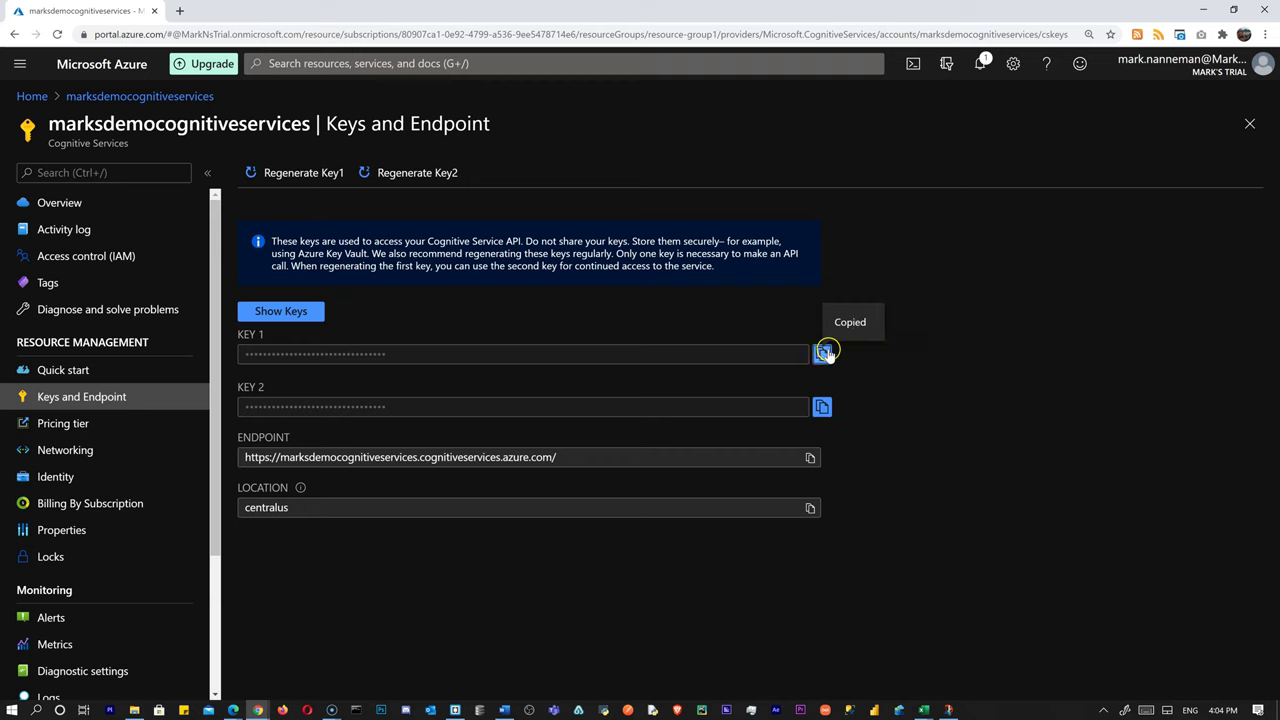
{"action": "double_click", "coordinate": [648, 22]}
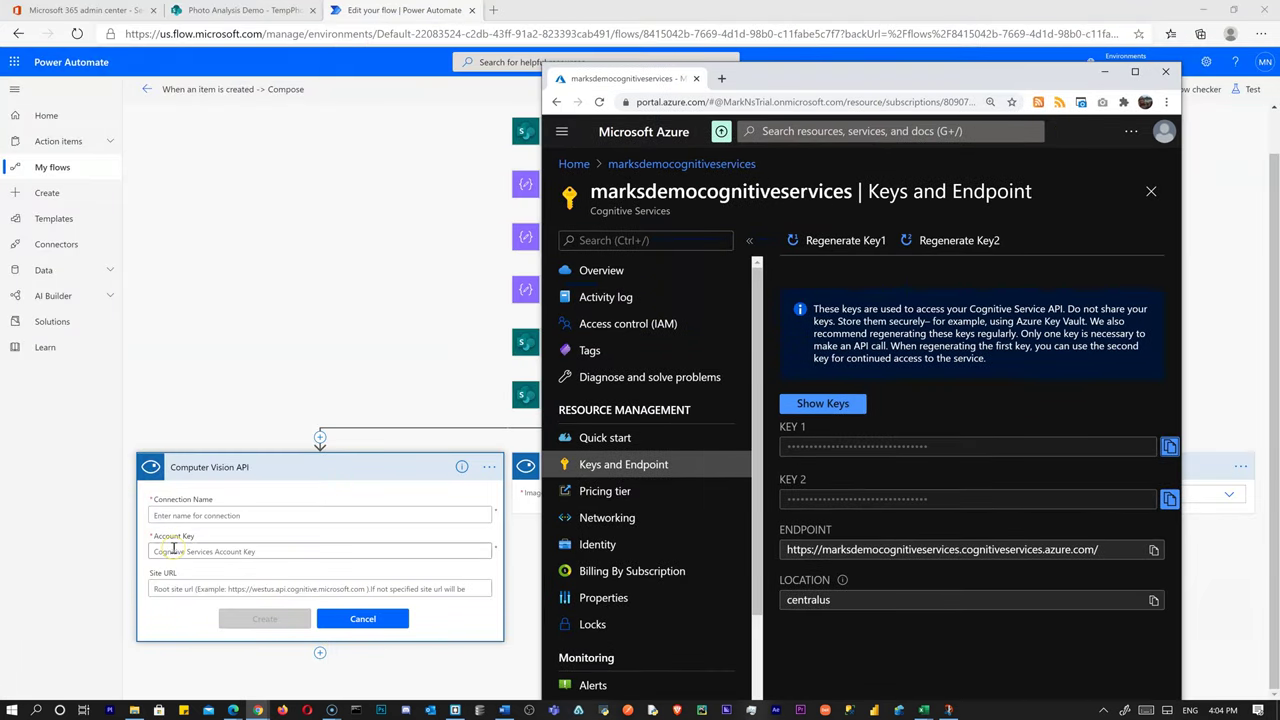
{"action": "left_click", "coordinate": [174, 549]}
{"action": "right_click", "coordinate": [175, 556]}
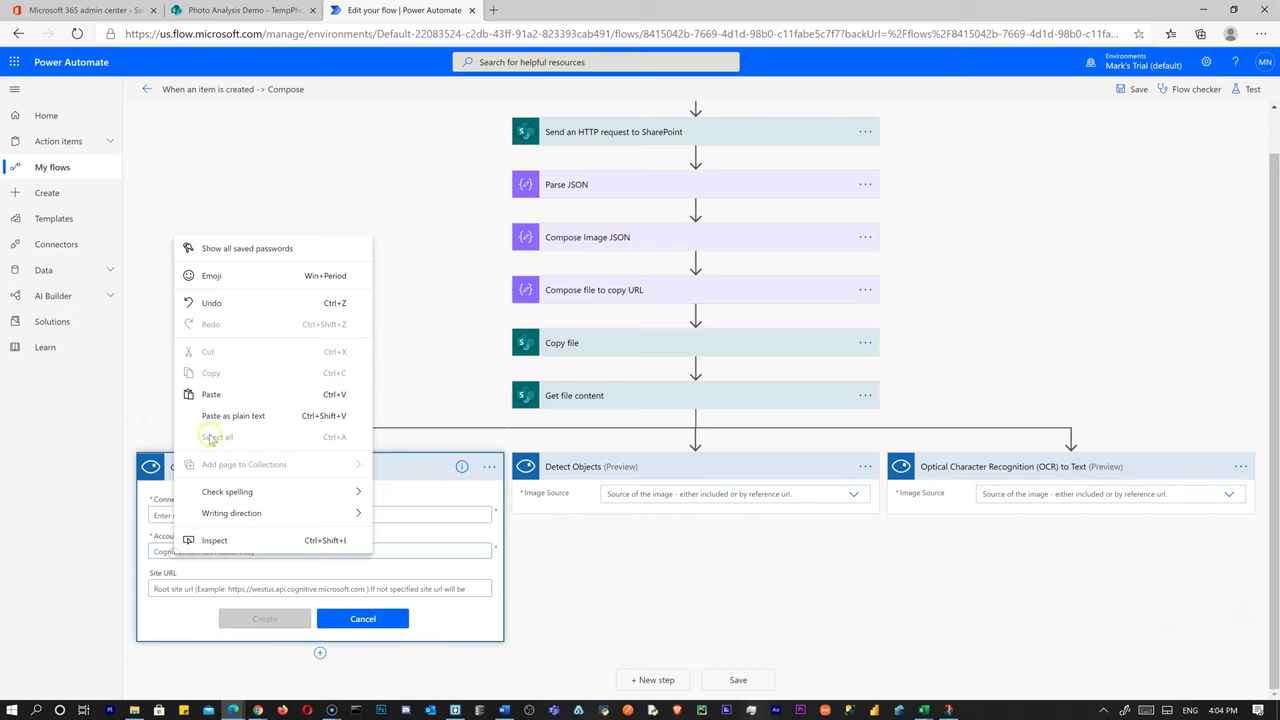
{"action": "left_click", "coordinate": [210, 394]}
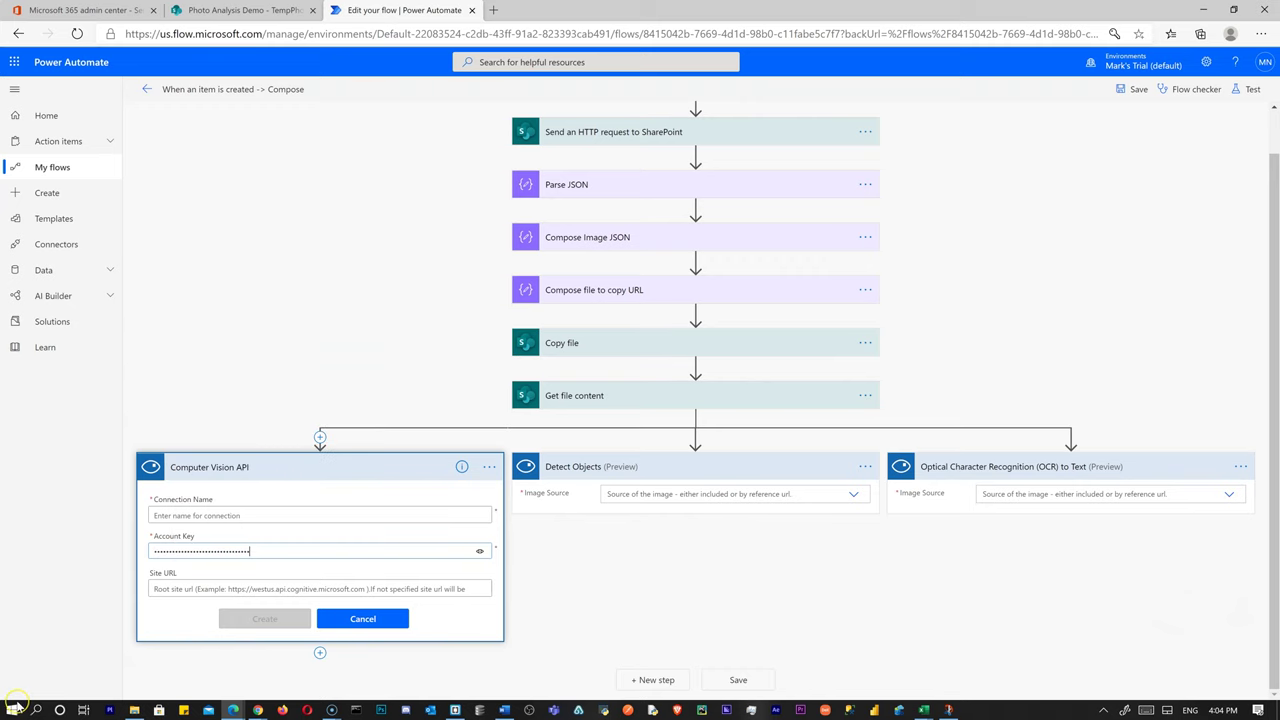
Copy the endpoint URL from the Azure portal and paste it as the connection's Site URL in Power Automate
{"action": "key", "text": "alt+Tab"}
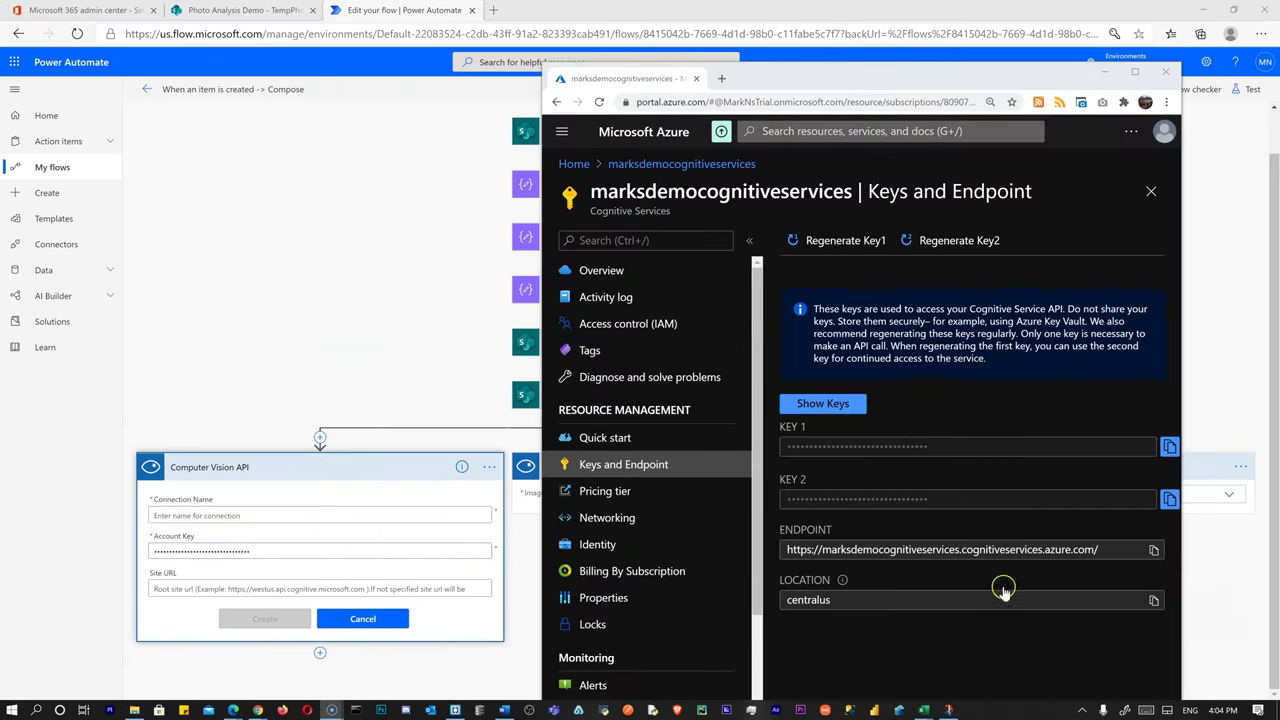
{"action": "left_click", "coordinate": [1153, 550]}
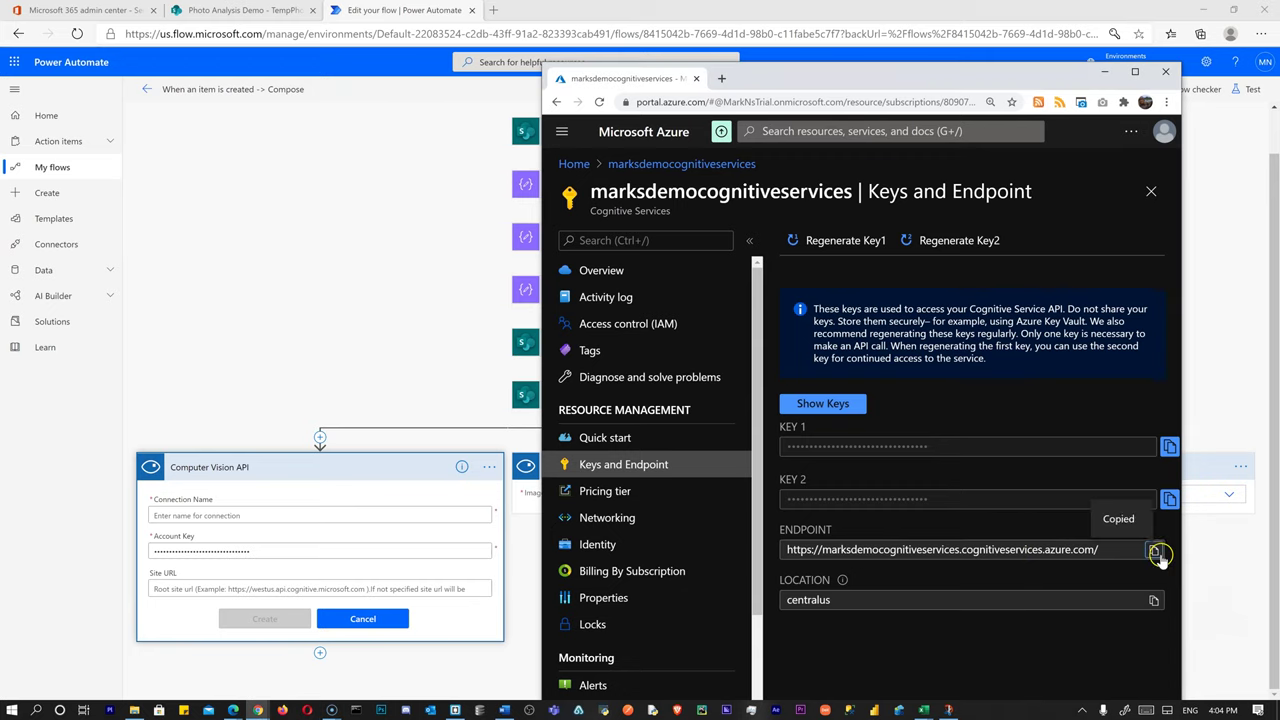
{"action": "right_click", "coordinate": [230, 587]}
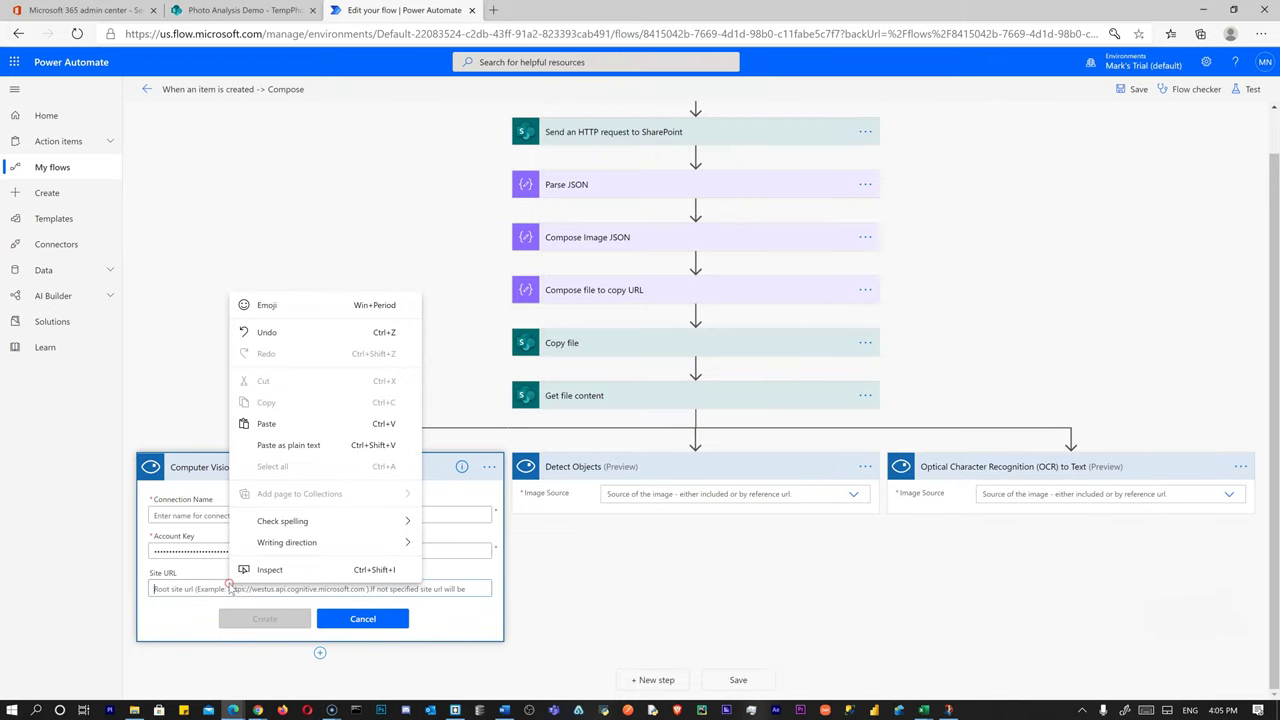
{"action": "left_click", "coordinate": [262, 437]}
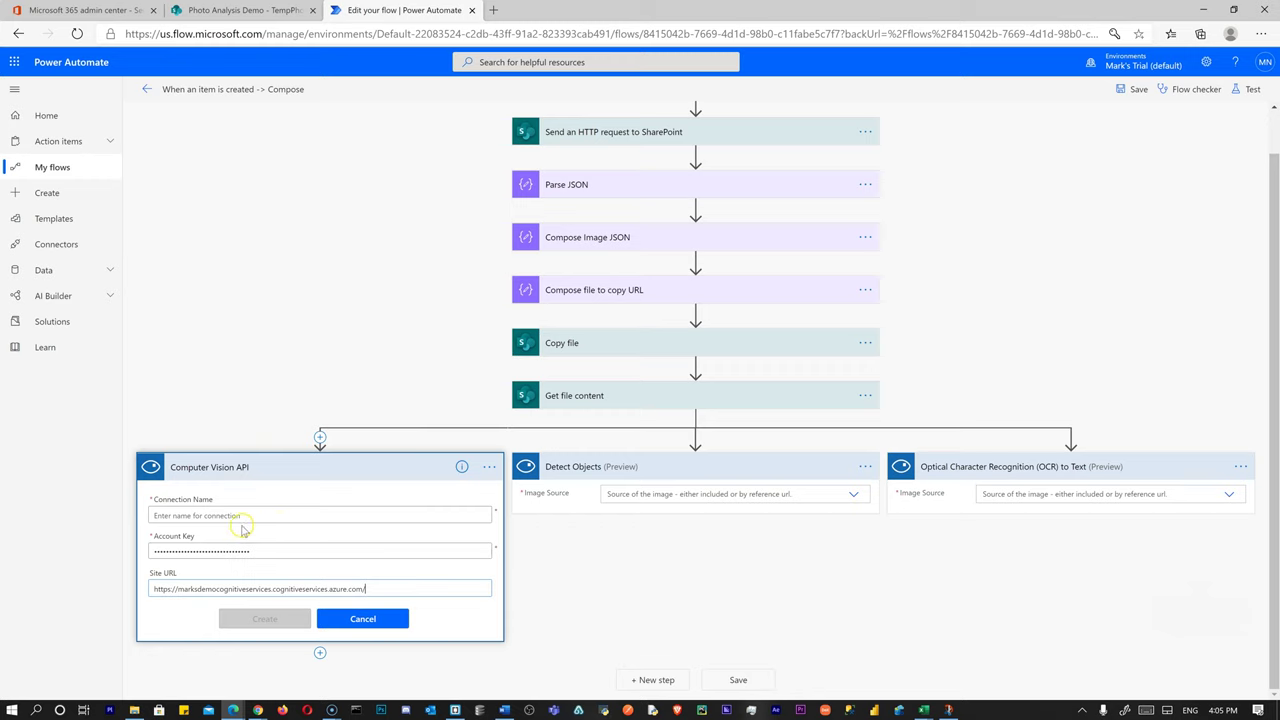
Enter d as the connection name and cancel creating the new Computer Vision API connection
{"action": "type", "text": "d"}
{"action": "left_click", "coordinate": [288, 617]}
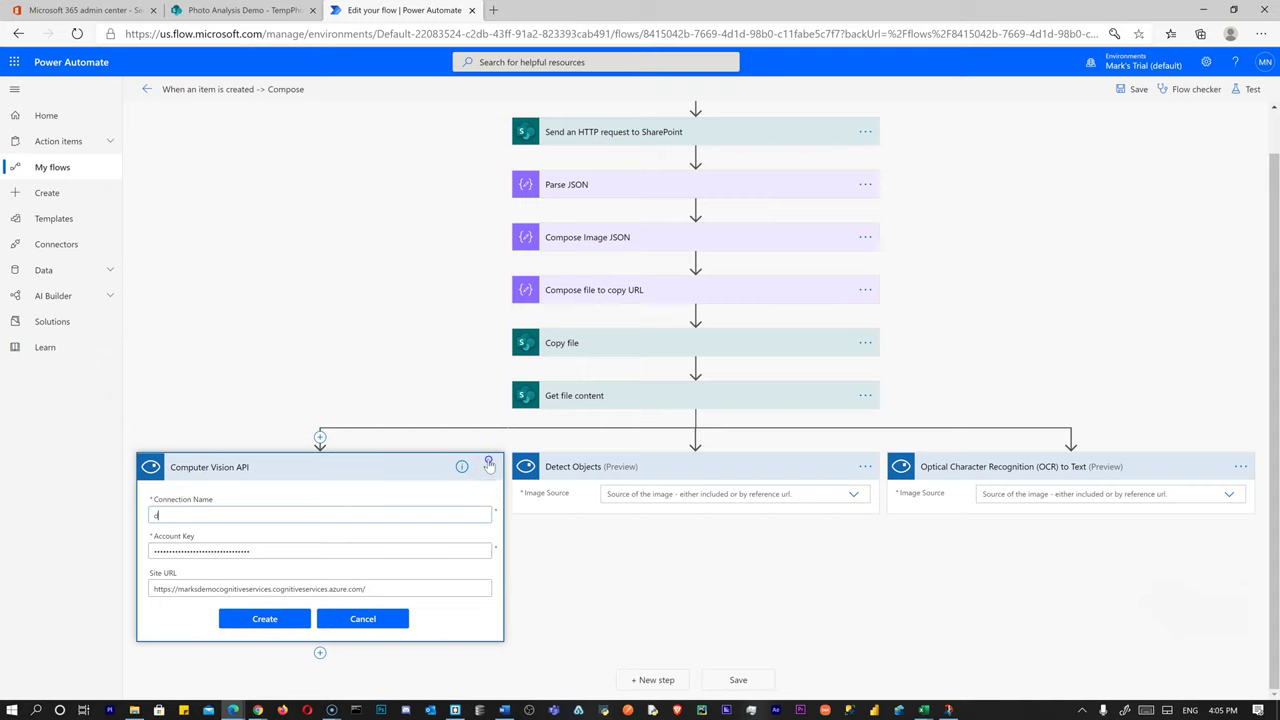
{"action": "left_click", "coordinate": [489, 466]}
{"action": "left_click", "coordinate": [370, 619]}
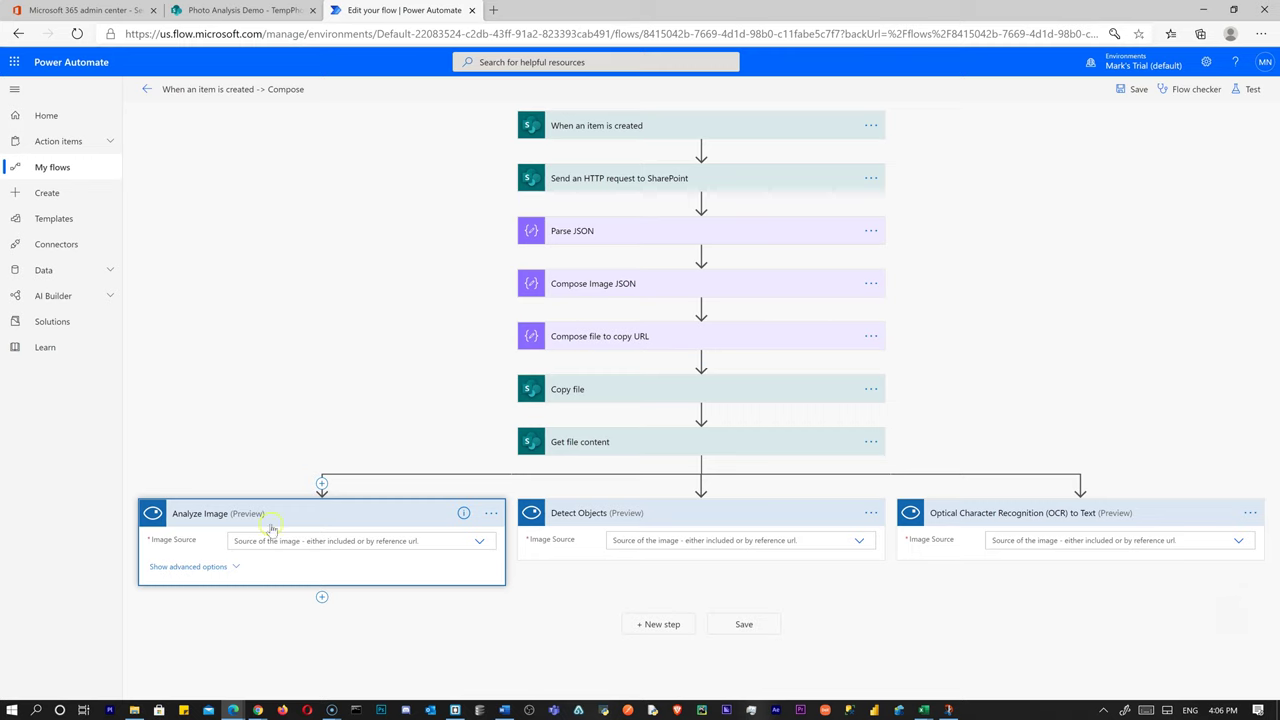
Set the Image Source of the Analyze Image action to Image Content
{"action": "left_click", "coordinate": [298, 541]}
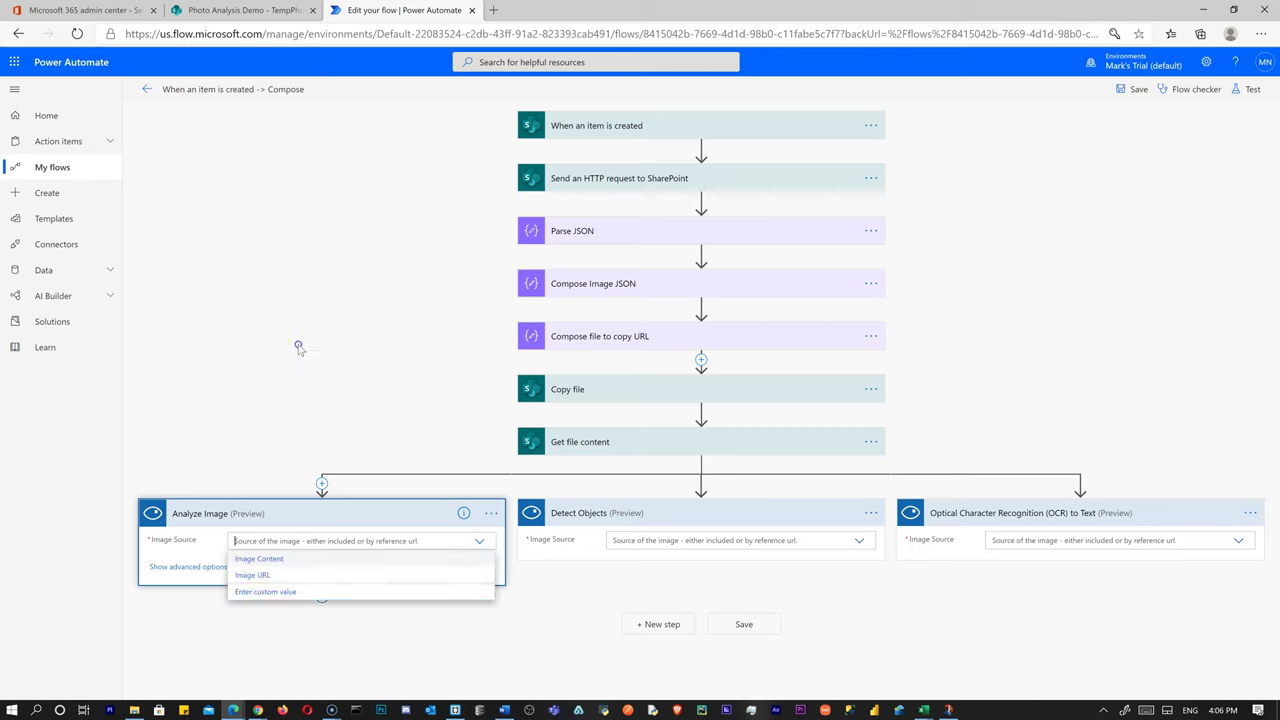
{"action": "left_click", "coordinate": [338, 563]}
{"action": "left_click", "coordinate": [298, 541]}
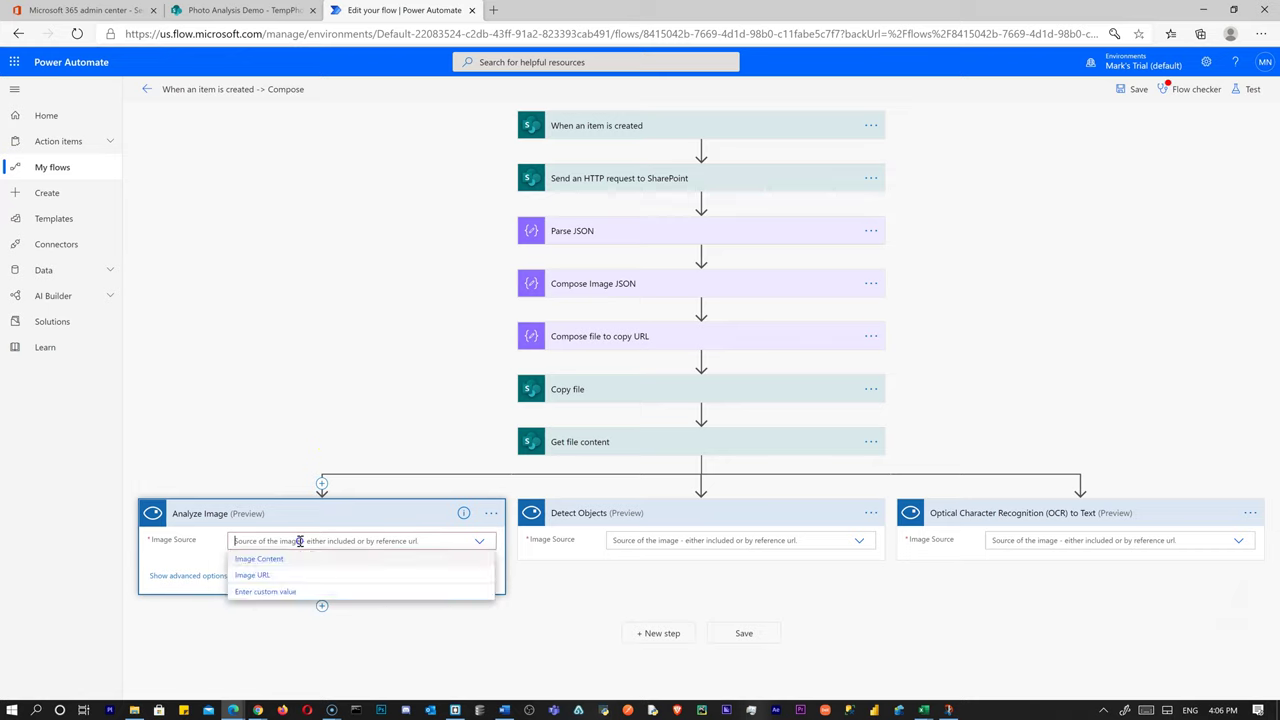
{"action": "left_click", "coordinate": [262, 645]}
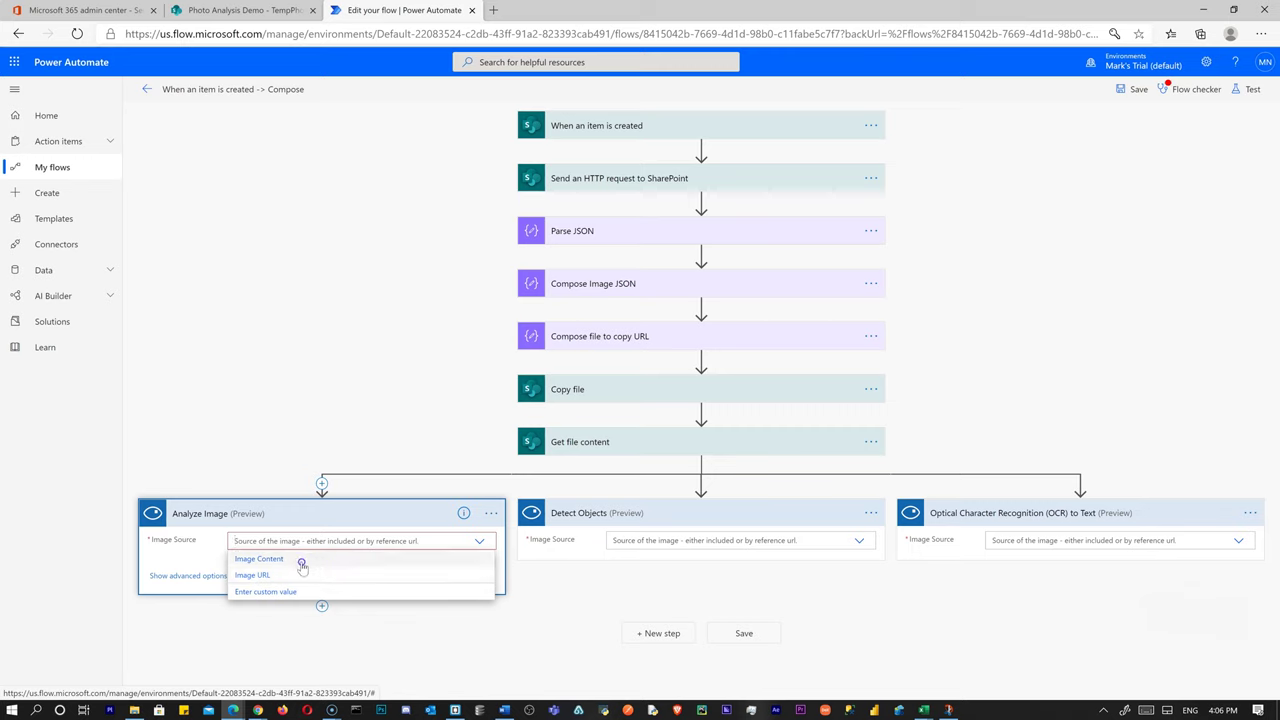
{"action": "left_click", "coordinate": [260, 559]}
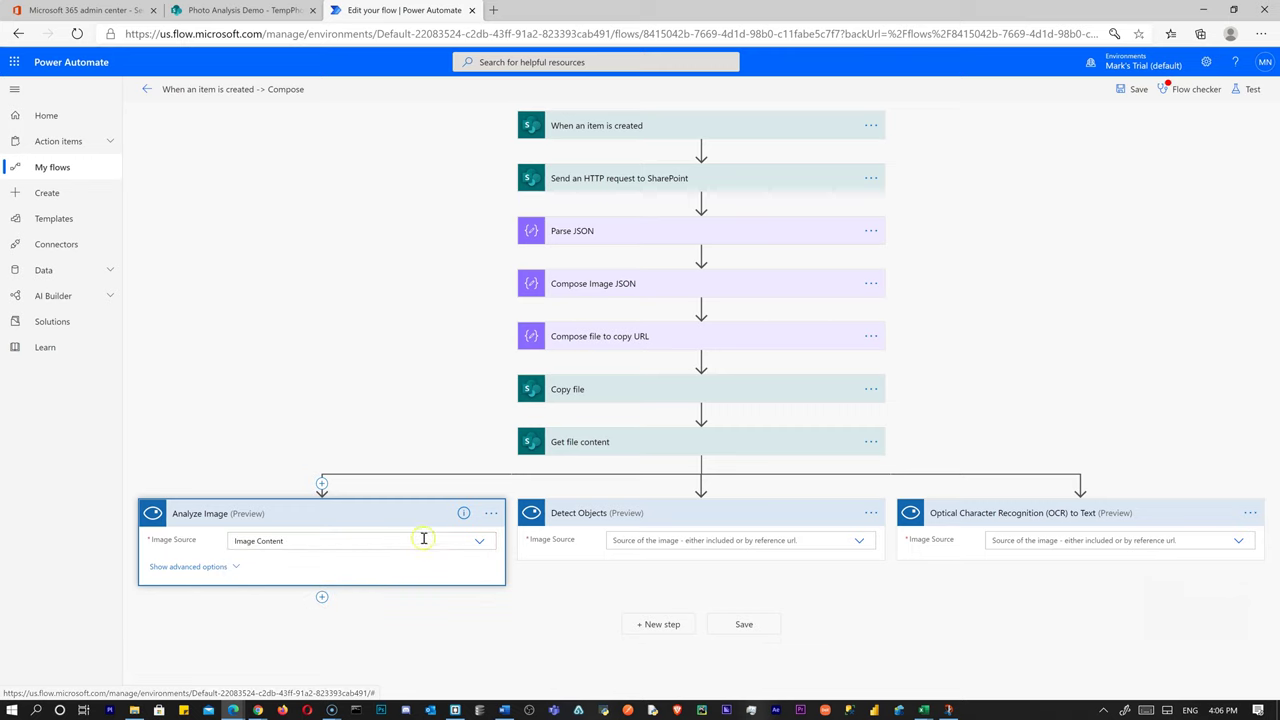
Set the Image Source of the Detect Objects and Optical Character Recognition (OCR) to Text actions to Image Content
{"action": "left_click", "coordinate": [651, 540]}
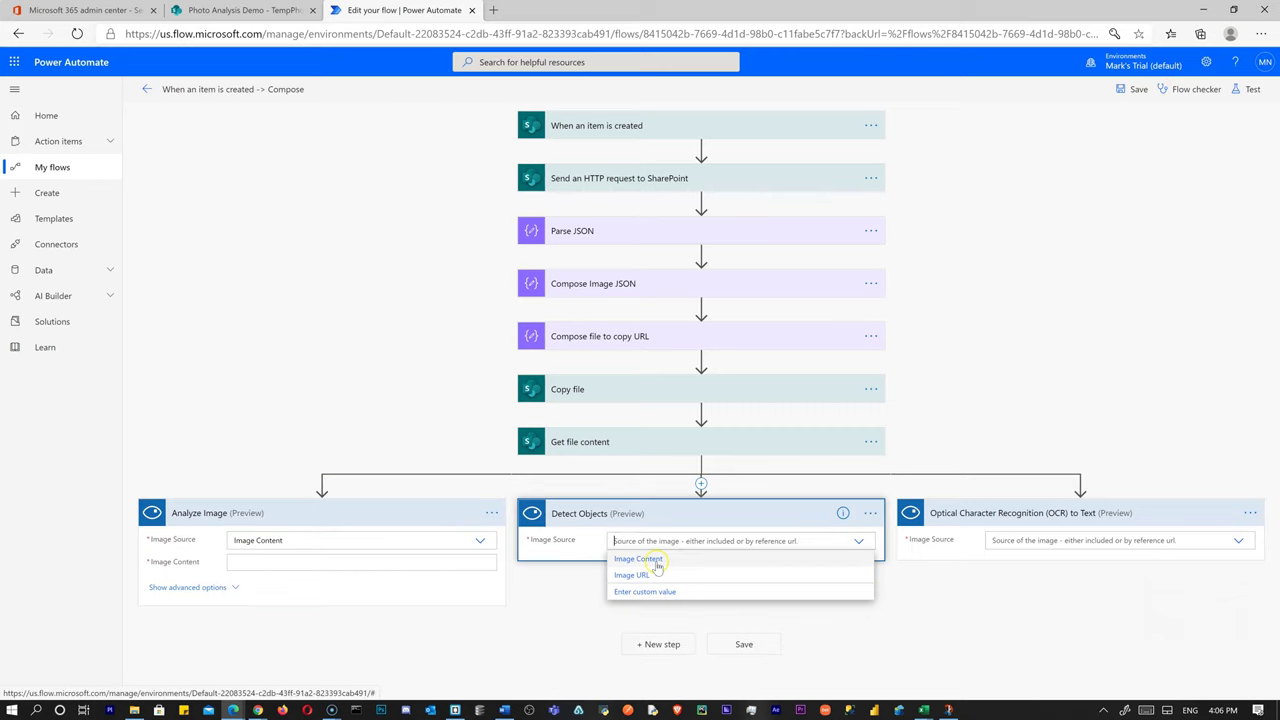
{"action": "left_click", "coordinate": [953, 535]}
{"action": "left_click", "coordinate": [1029, 540]}
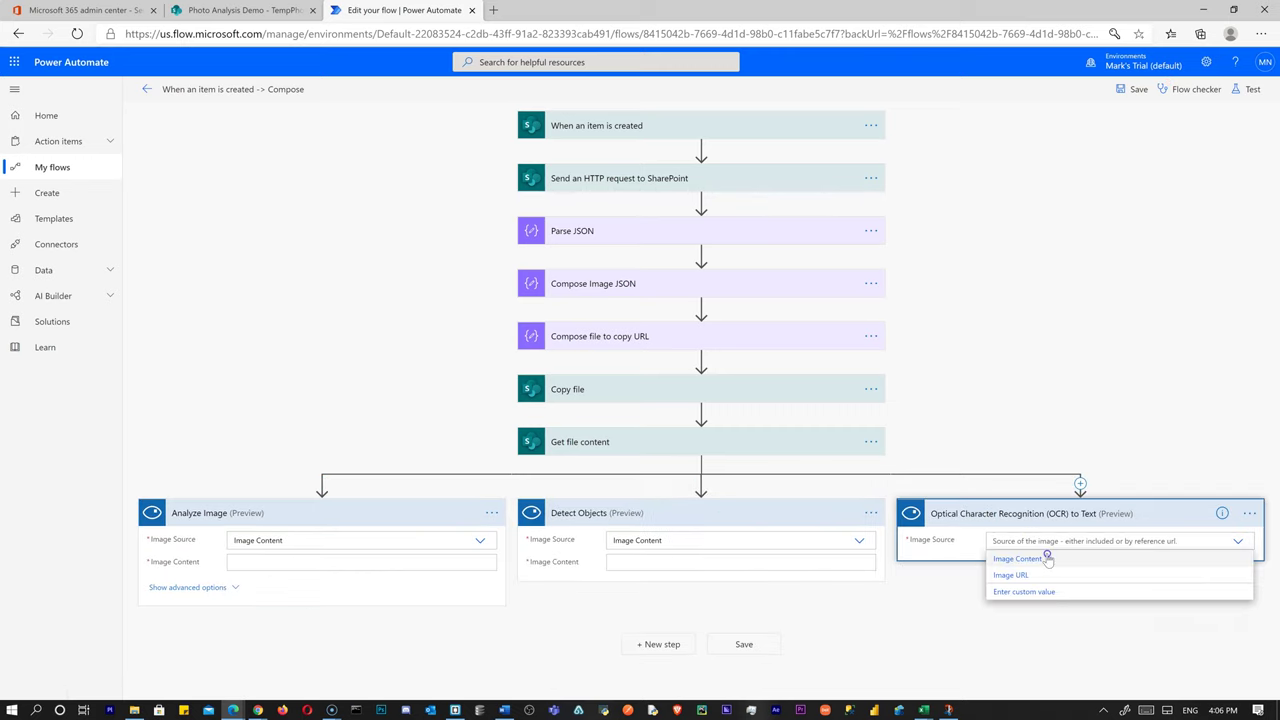
{"action": "left_click", "coordinate": [1047, 560]}
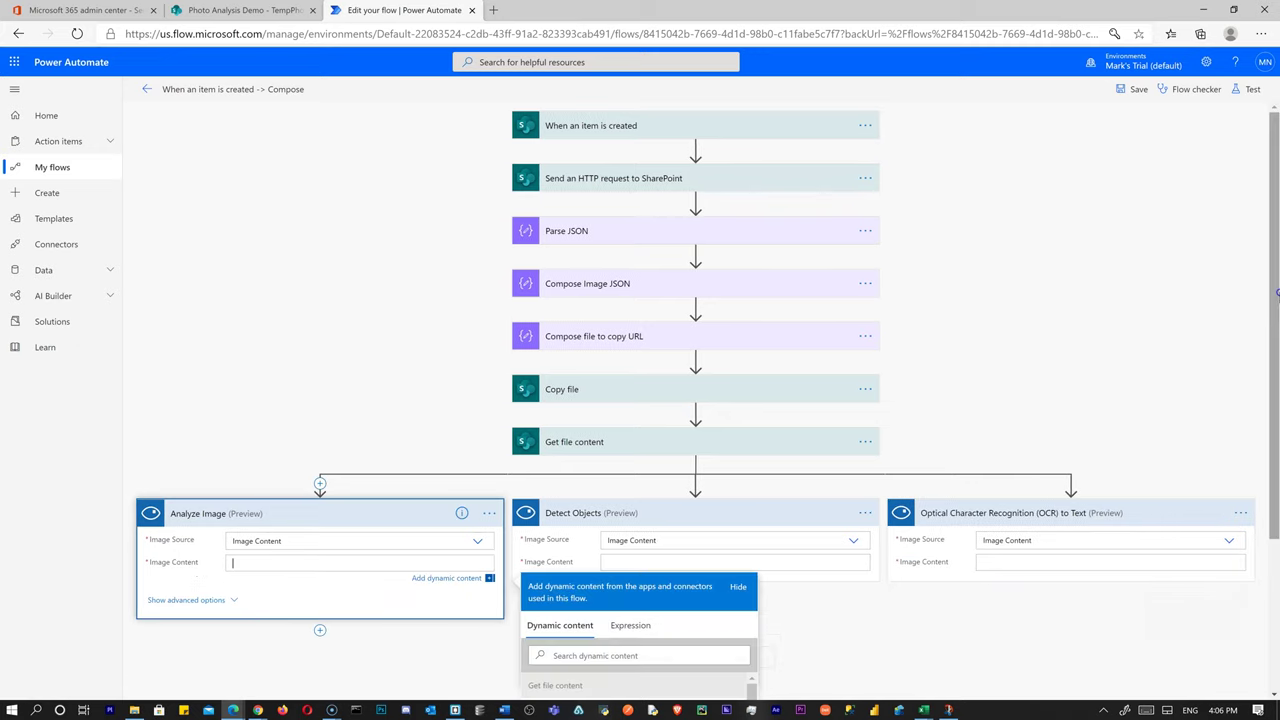
Fill the Image Content of Analyze Image, Detect Objects and OCR to Text with the File Content output of Get file content
{"action": "scroll", "coordinate": [1276, 408], "scroll_direction": "down", "scroll_amount": 2}
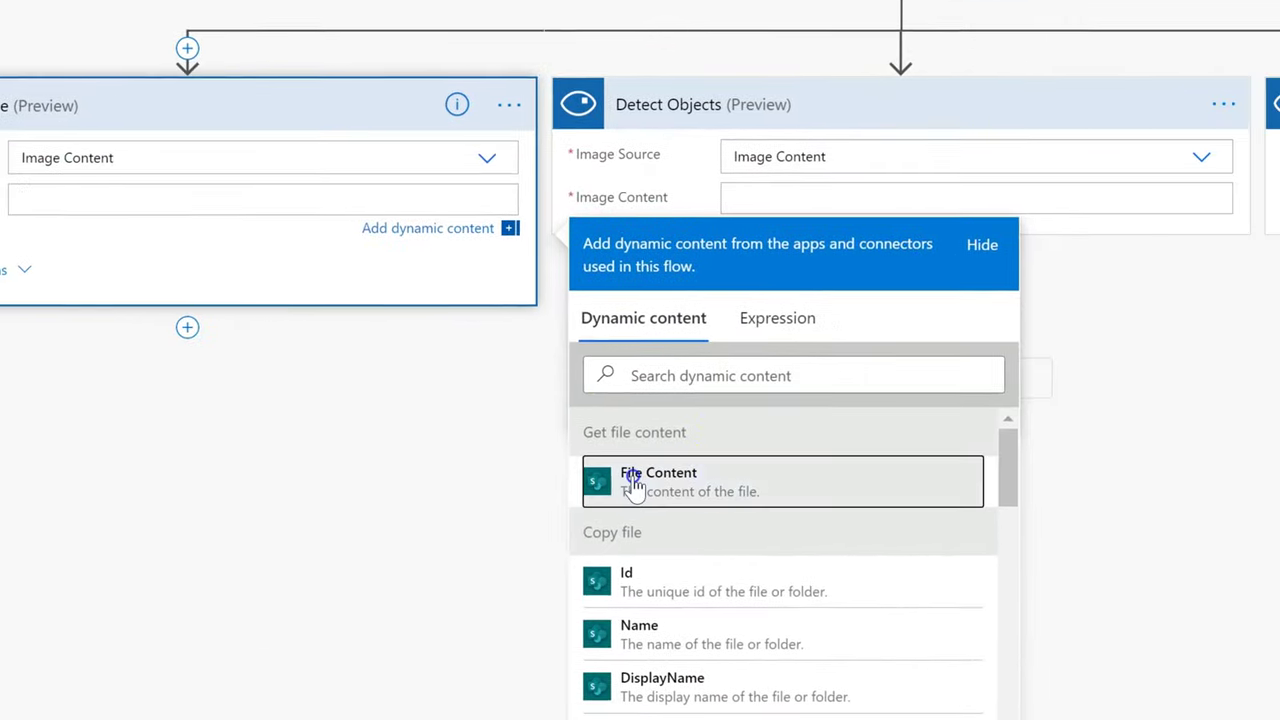
{"action": "left_click", "coordinate": [785, 483]}
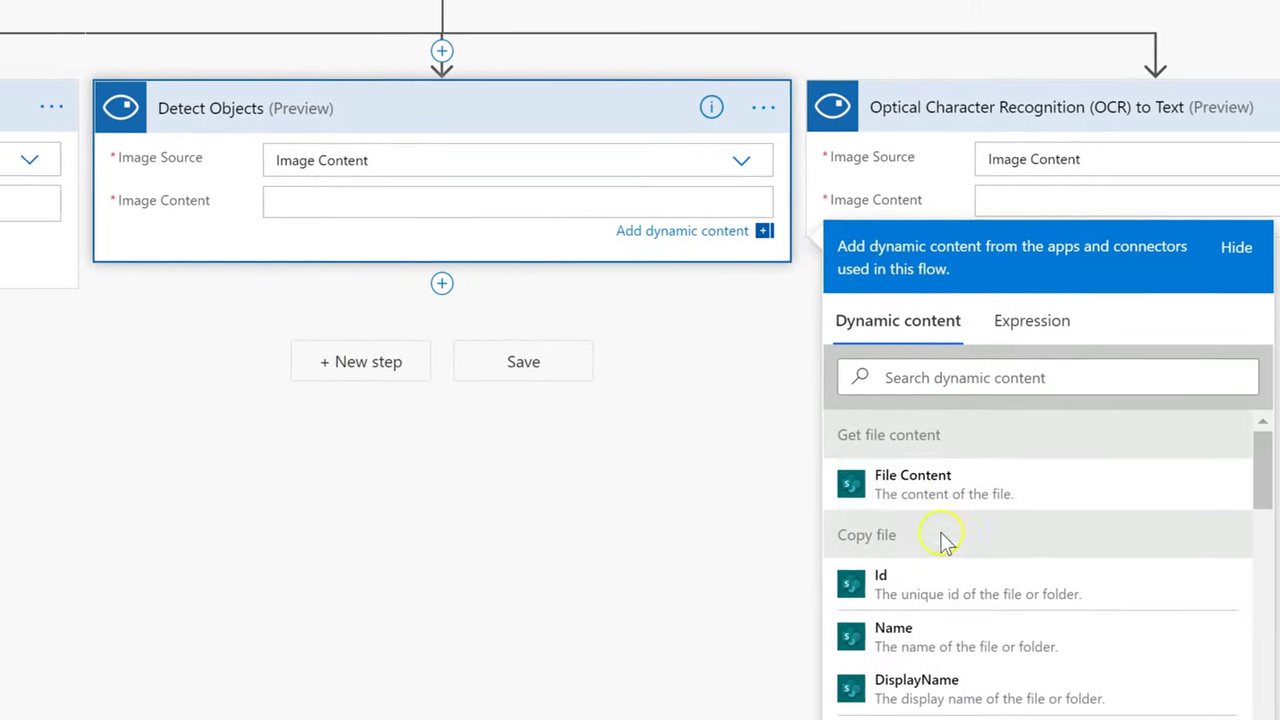
{"action": "left_click", "coordinate": [912, 480]}
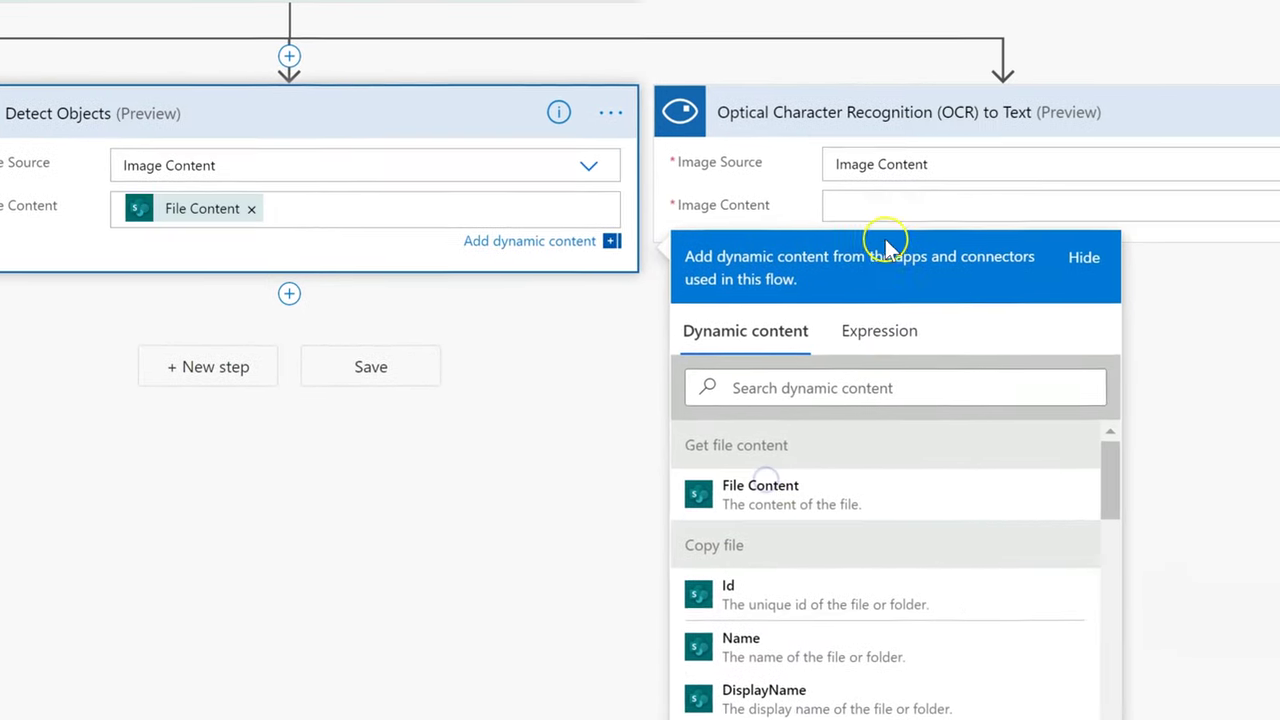
{"action": "left_click", "coordinate": [1037, 203]}
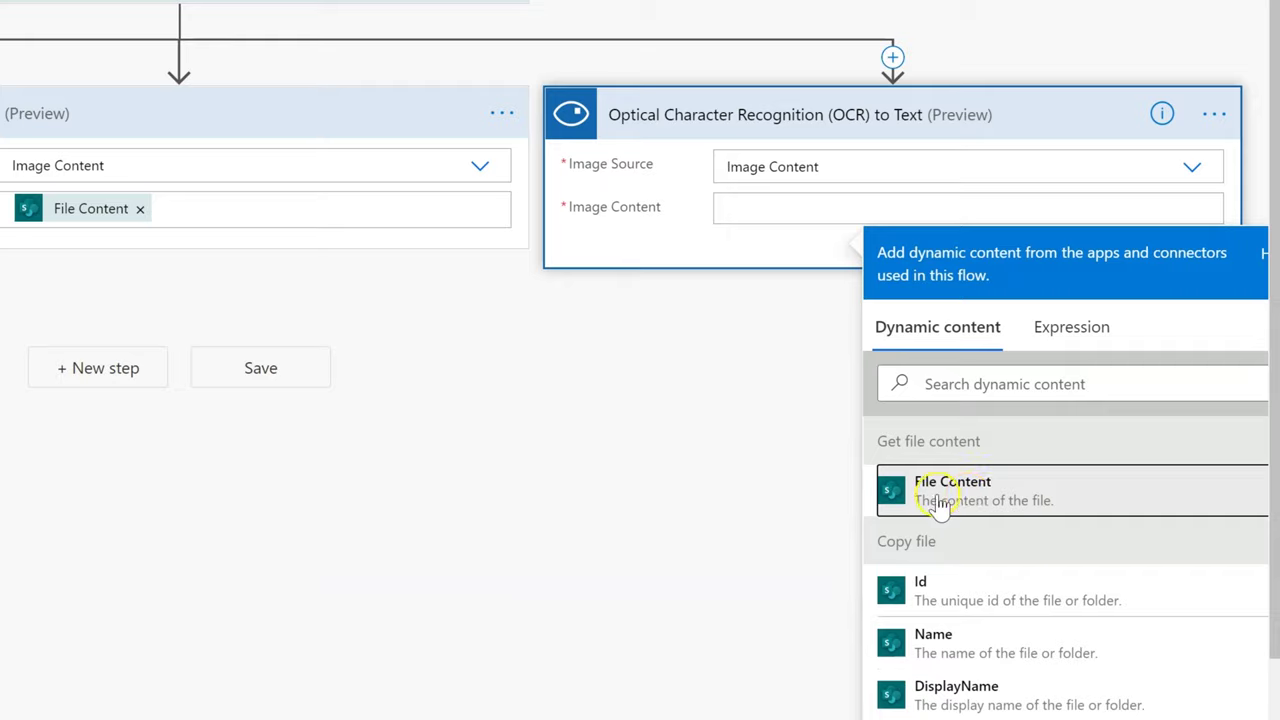
{"action": "left_click", "coordinate": [940, 503]}
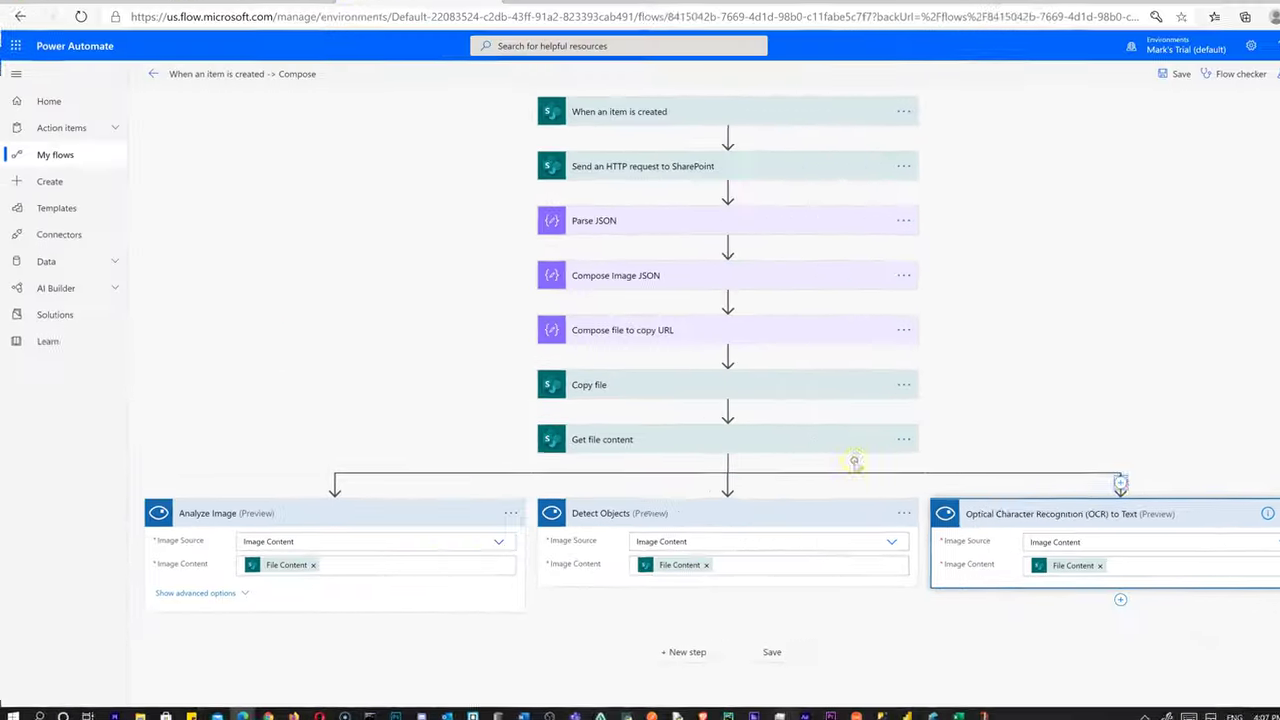
Add two consecutive Compose data operations below the Analyze Image action
{"action": "left_click", "coordinate": [335, 616]}
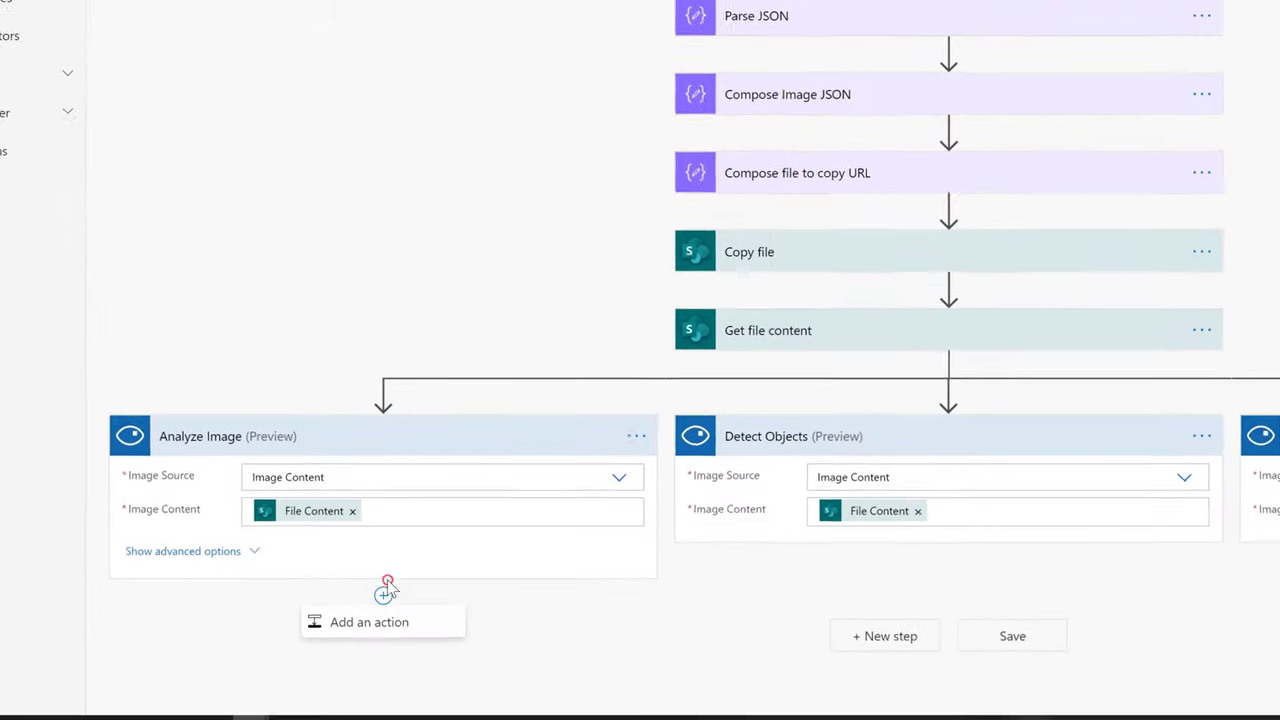
{"action": "left_click", "coordinate": [405, 628]}
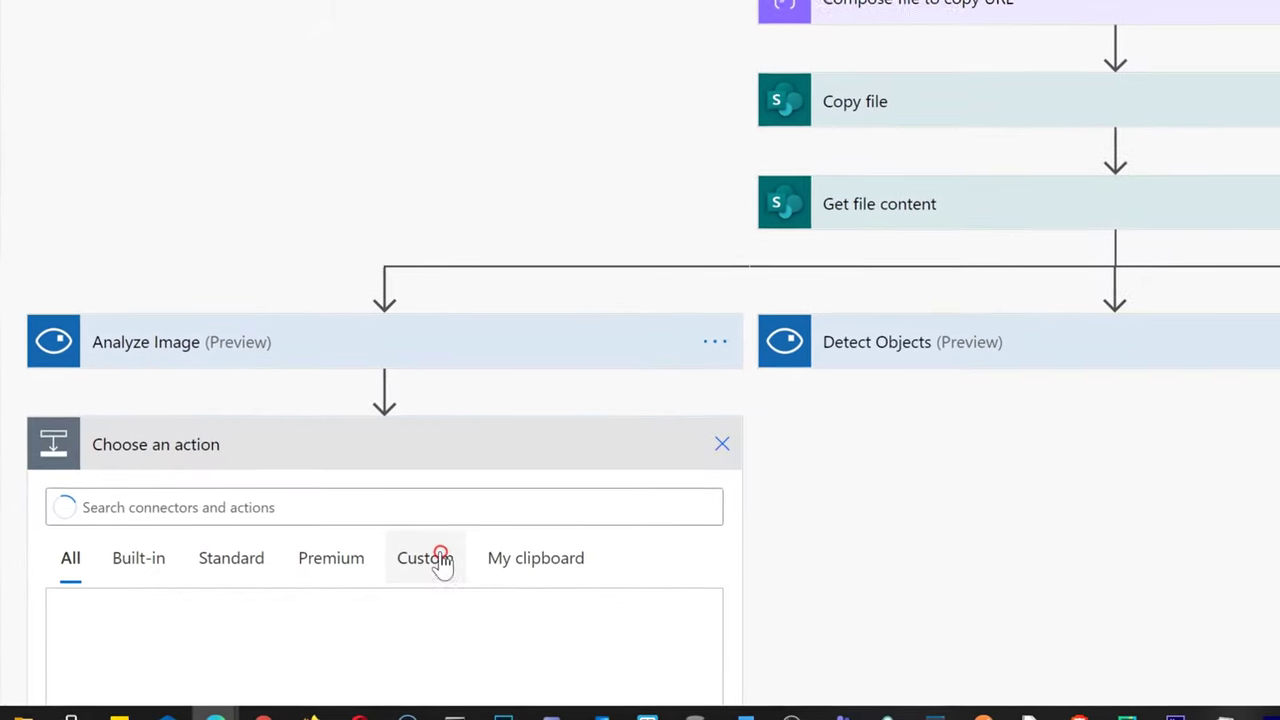
{"action": "scroll", "coordinate": [466, 417], "scroll_direction": "down", "scroll_amount": 5}
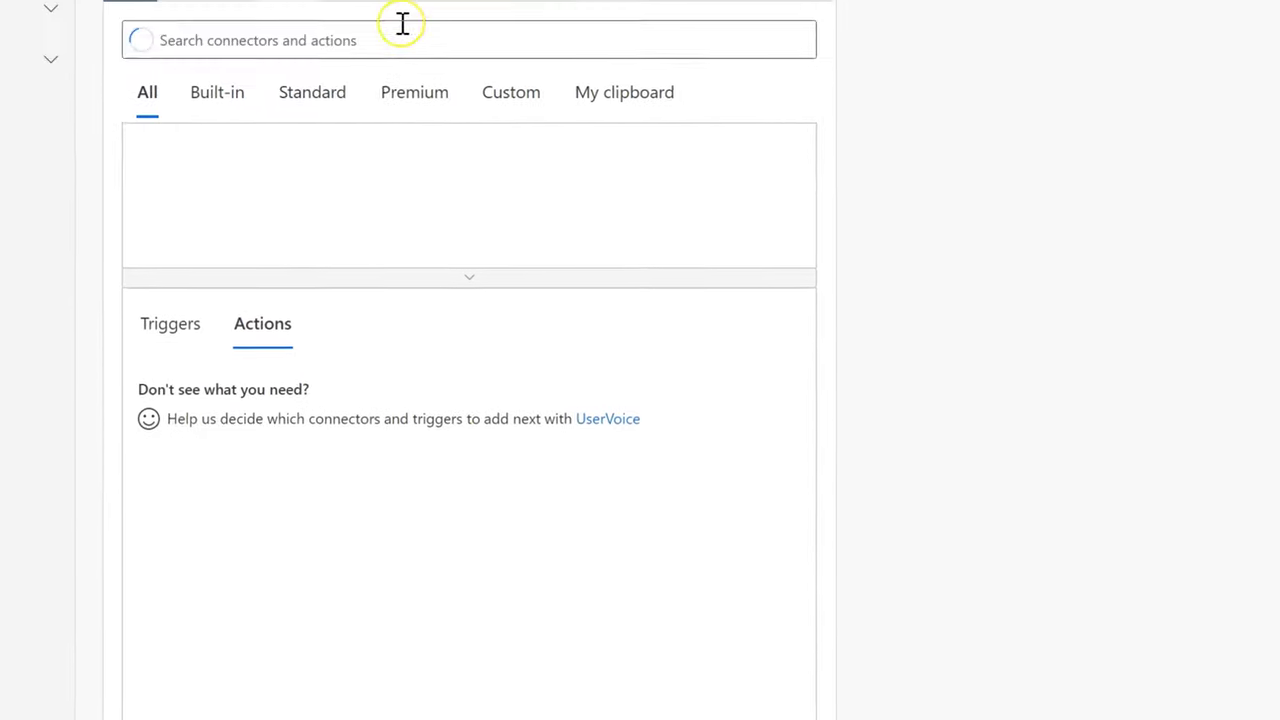
{"action": "type", "text": "compo"}
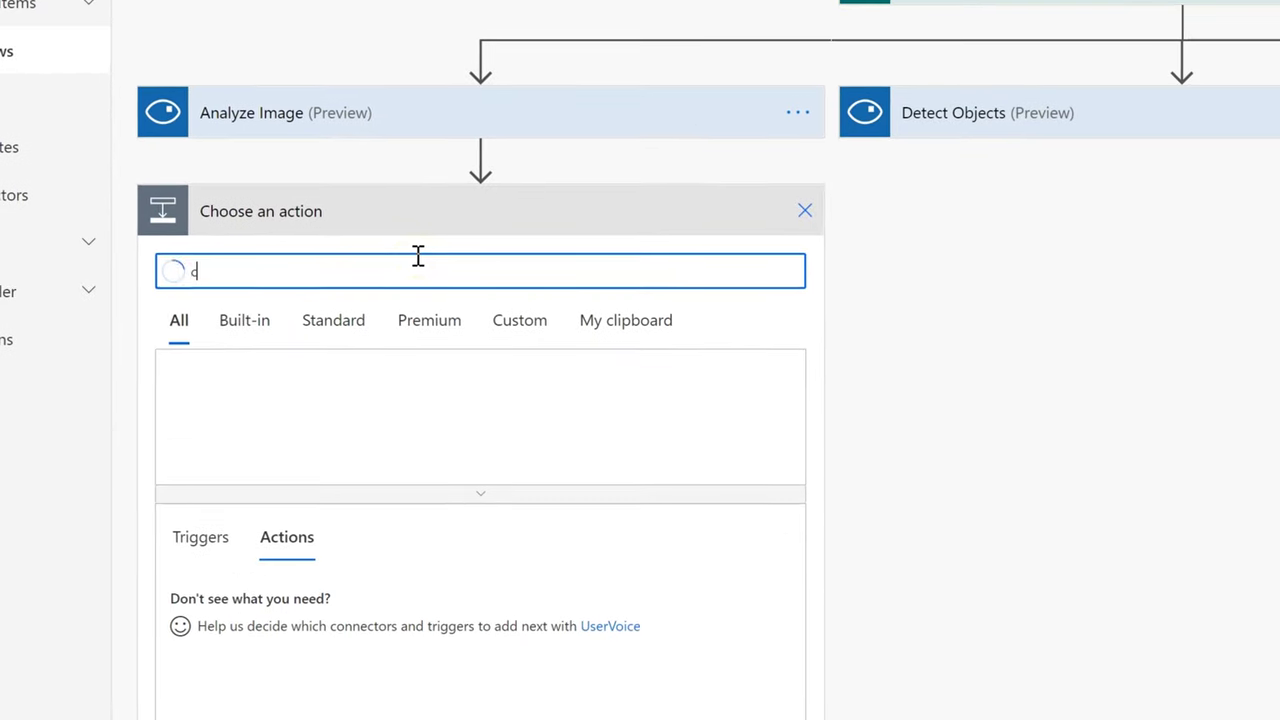
{"action": "key", "text": "BackSpace"}
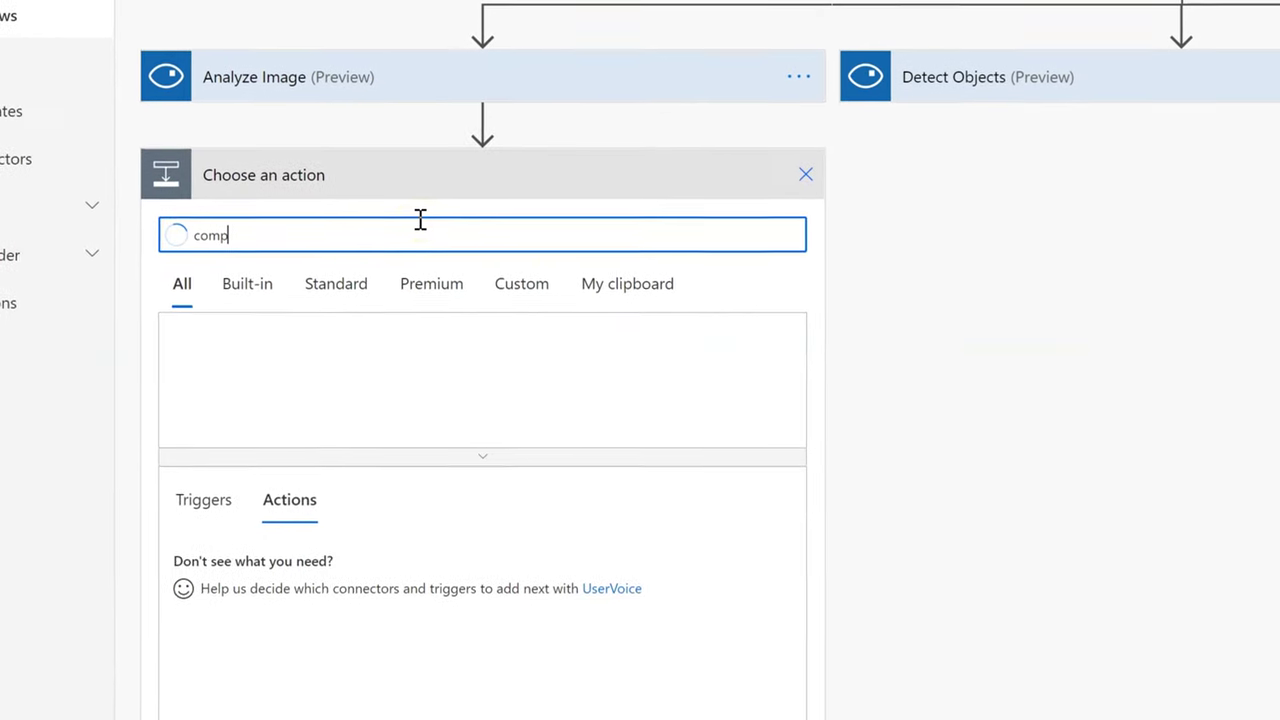
{"action": "type", "text": "ose"}
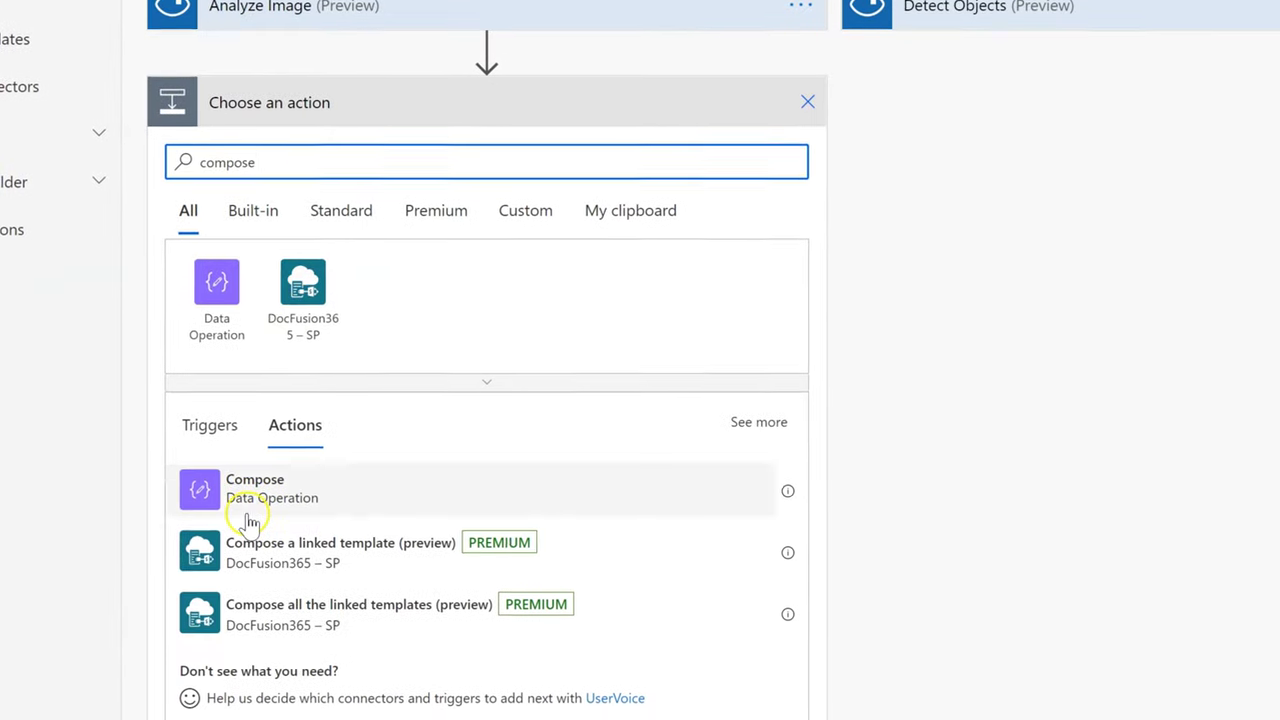
{"action": "left_click", "coordinate": [250, 505]}
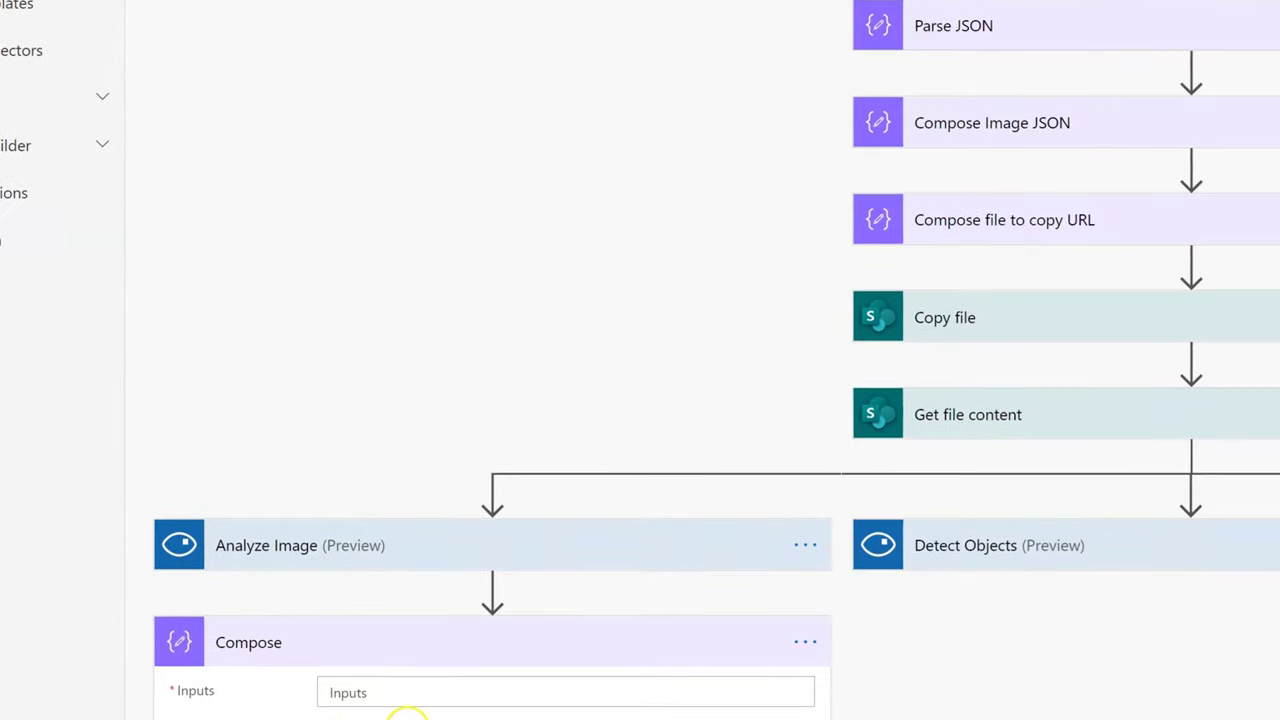
{"action": "left_click", "coordinate": [515, 685]}
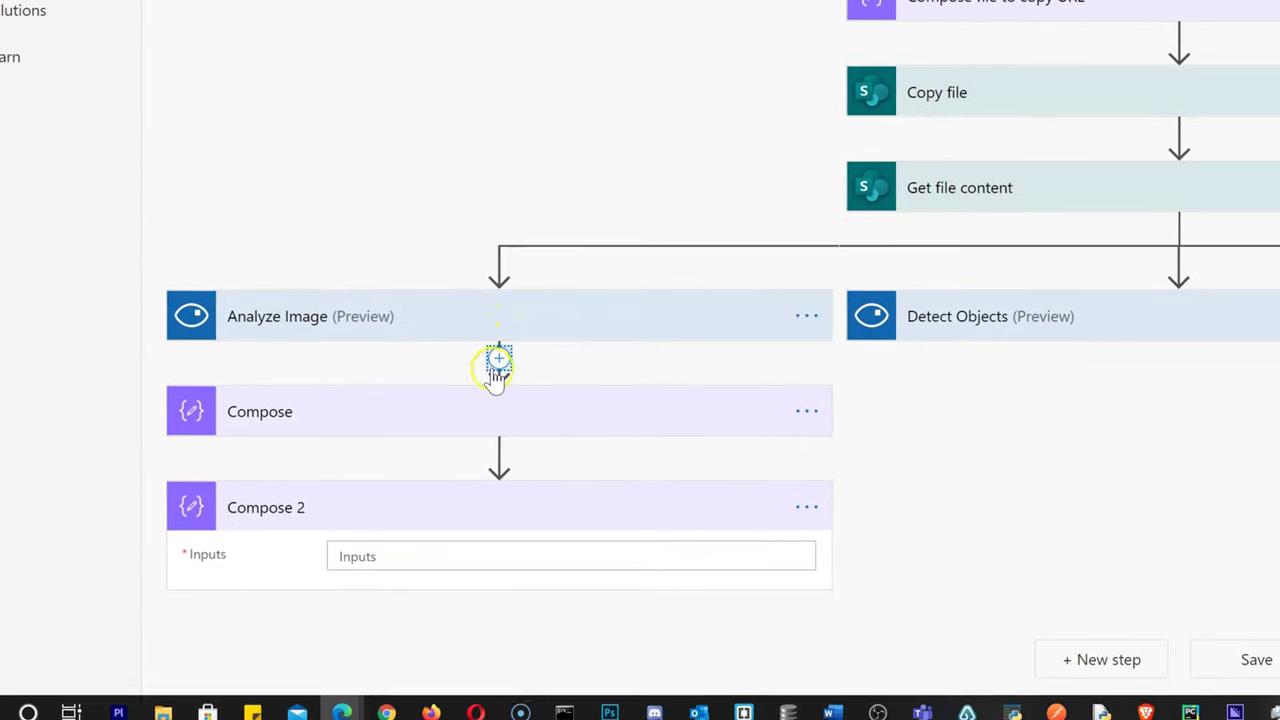
Insert a Select data operation between Analyze Image and the first Compose action
{"action": "left_click", "coordinate": [495, 364]}
{"action": "left_click", "coordinate": [506, 389]}
{"action": "type", "text": "select"}
{"action": "left_click", "coordinate": [308, 585]}
{"action": "scroll", "coordinate": [320, 500], "scroll_direction": "down", "scroll_amount": 3}
{"action": "left_click", "coordinate": [290, 590]}
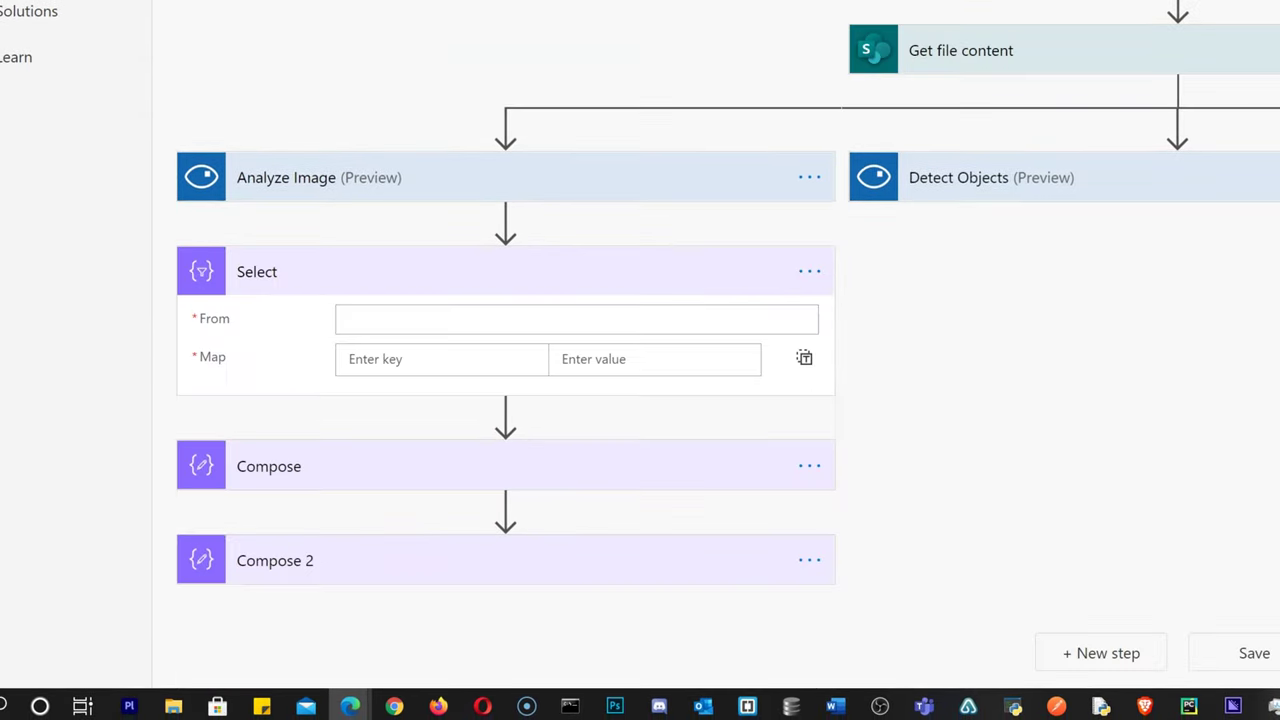
Insert a second Select data operation between the two Compose actions
{"action": "left_click", "coordinate": [505, 509]}
{"action": "left_click", "coordinate": [516, 534]}
{"action": "type", "text": "sel"}
{"action": "left_click", "coordinate": [500, 272]}
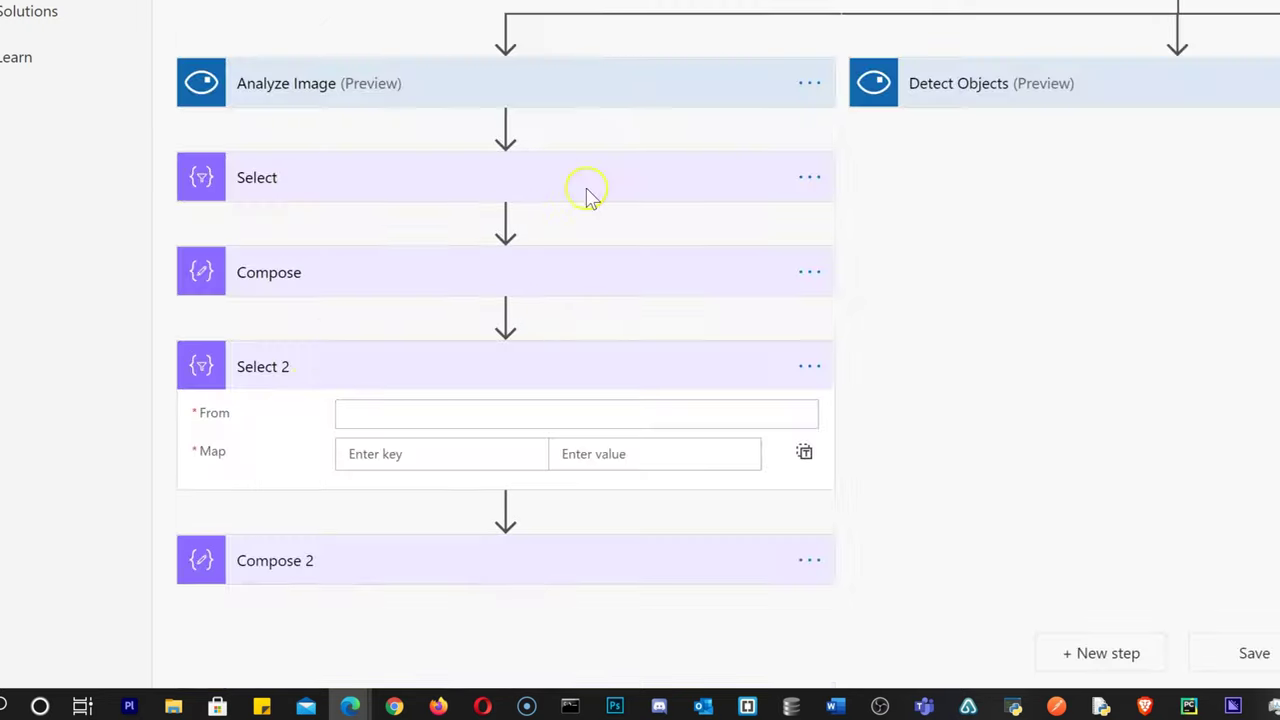
Set the first Compose's Inputs to Captions Caption Text from Analyze Image, and inspect the inserted Captions references
{"action": "left_click", "coordinate": [514, 175]}
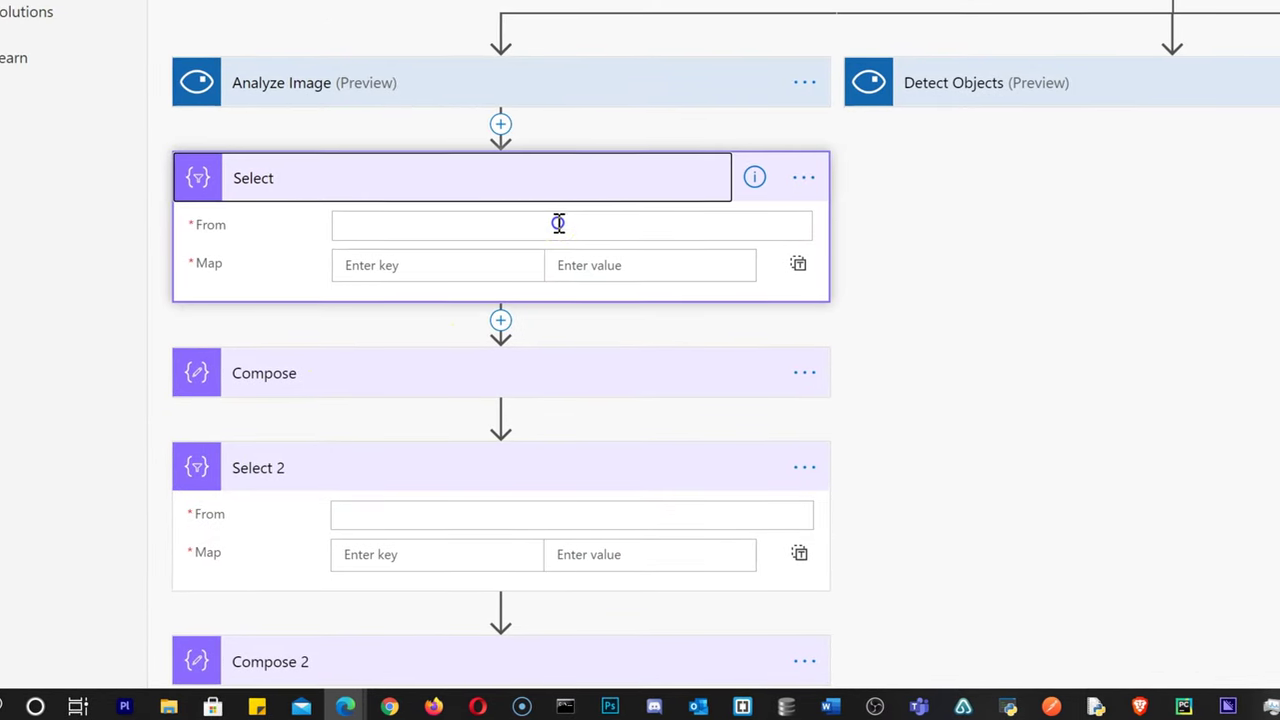
{"action": "left_click", "coordinate": [389, 380]}
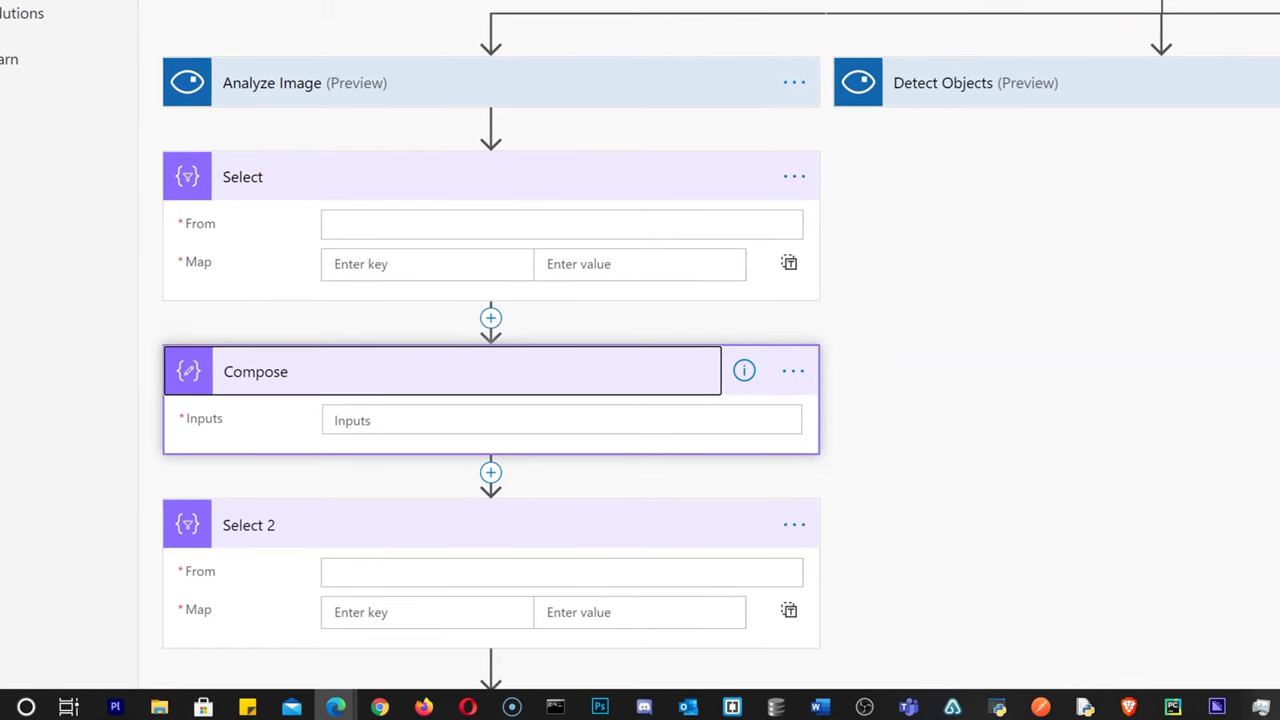
{"action": "scroll", "coordinate": [497, 350], "scroll_direction": "down", "scroll_amount": 2}
{"action": "left_click", "coordinate": [611, 263]}
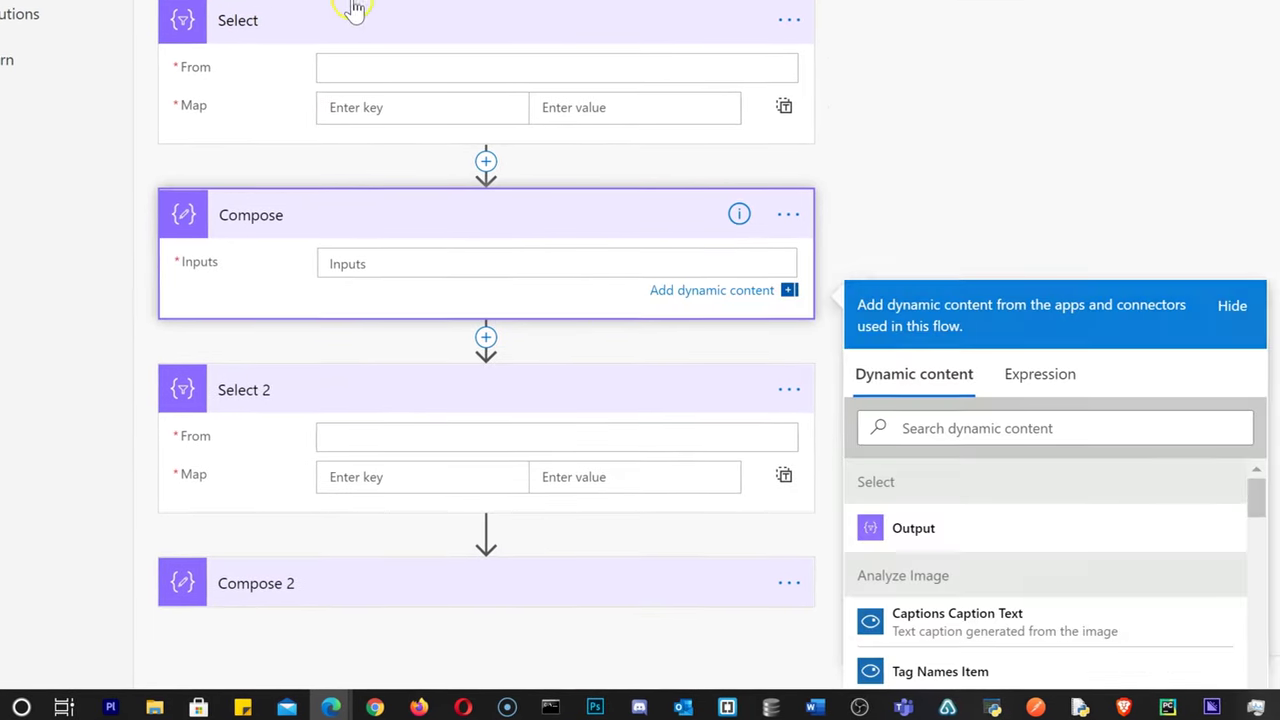
{"action": "scroll", "coordinate": [1268, 478], "scroll_direction": "down", "scroll_amount": 2}
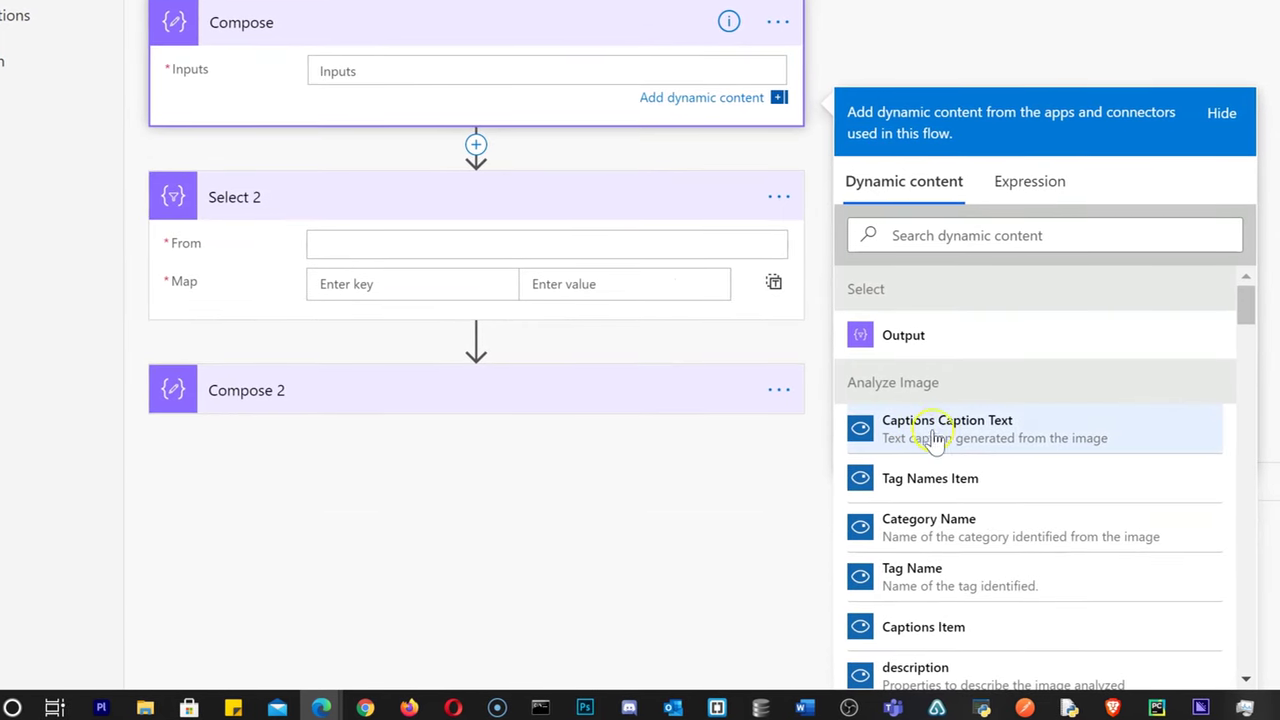
{"action": "left_click", "coordinate": [1043, 438]}
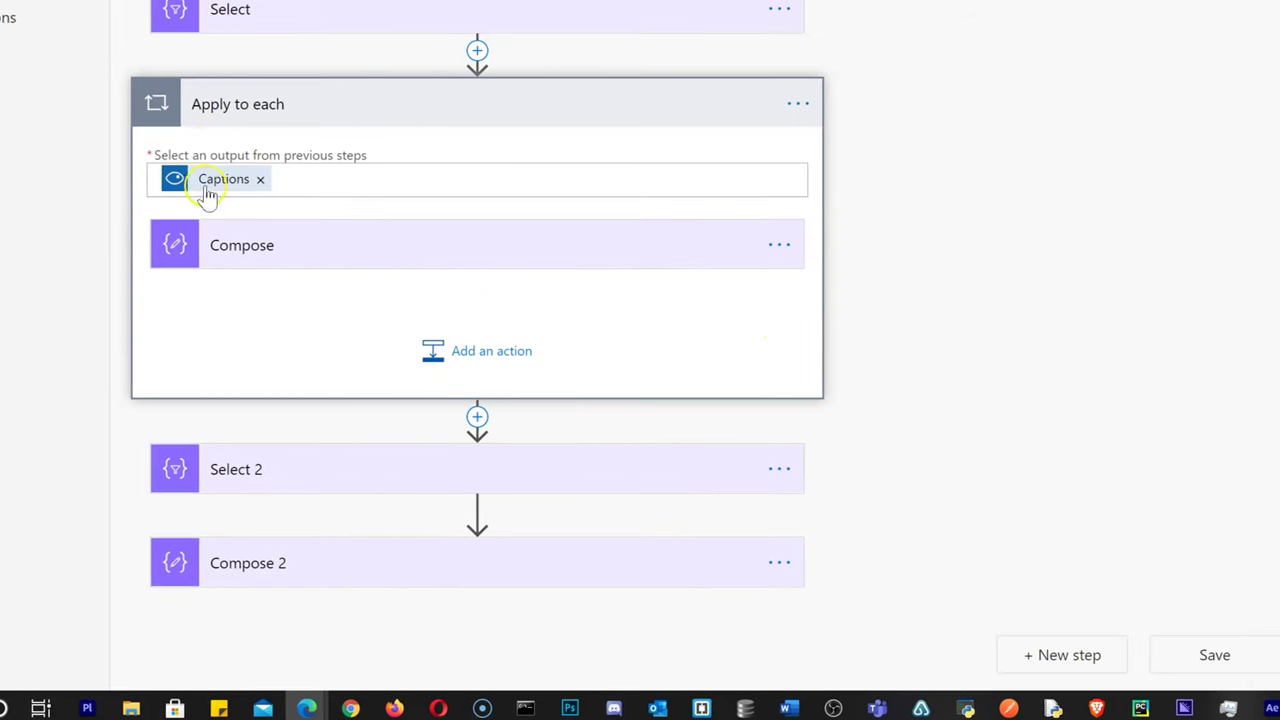
{"action": "left_click", "coordinate": [277, 247]}
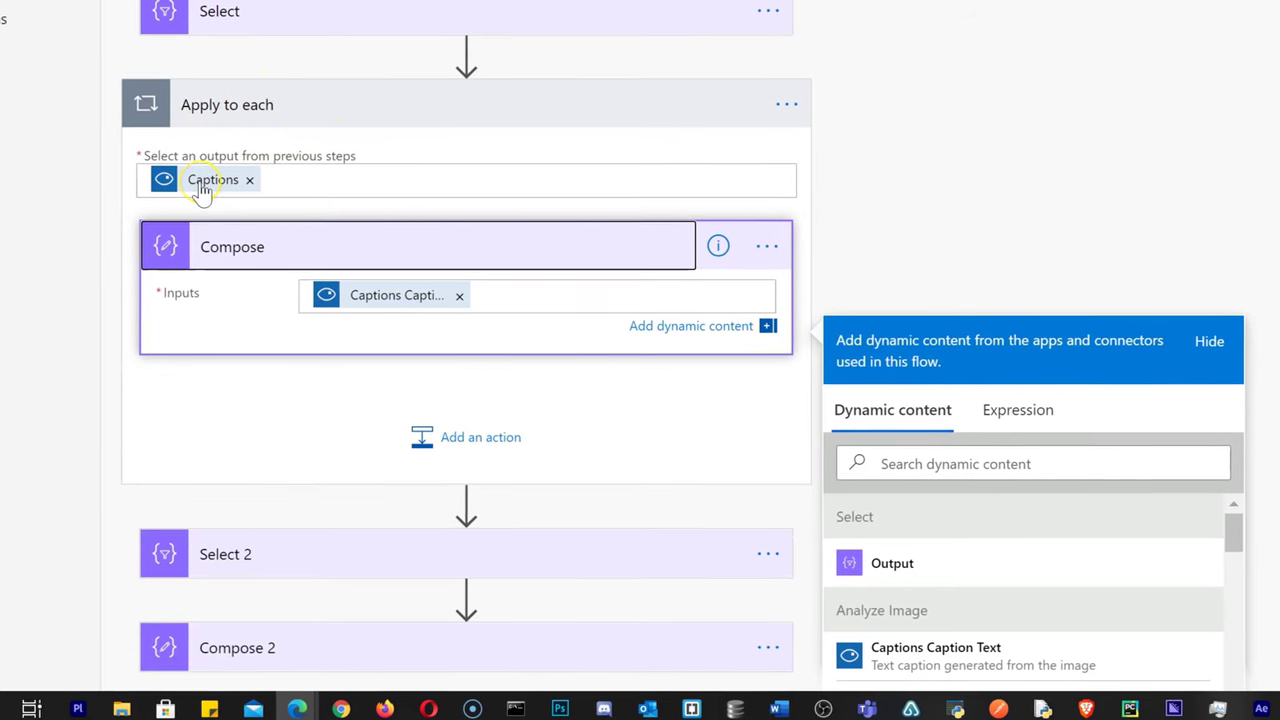
{"action": "mouse_move", "coordinate": [205, 190]}
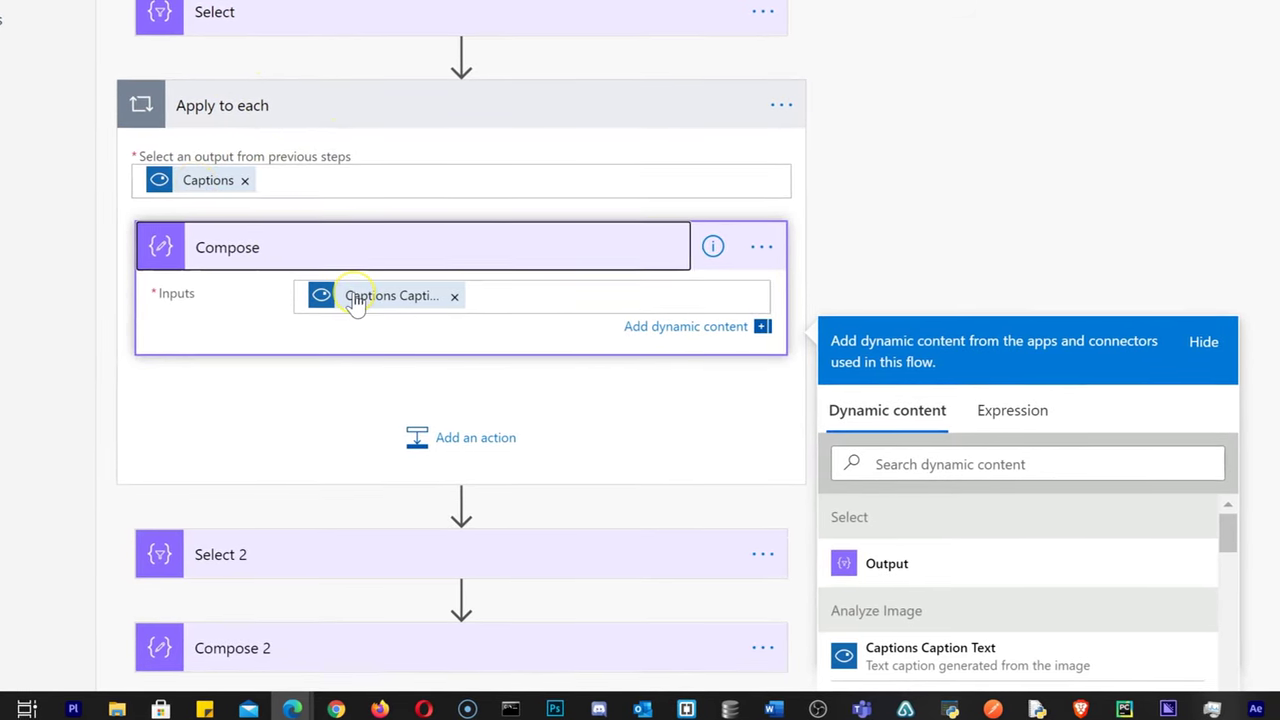
{"action": "mouse_move", "coordinate": [358, 300]}
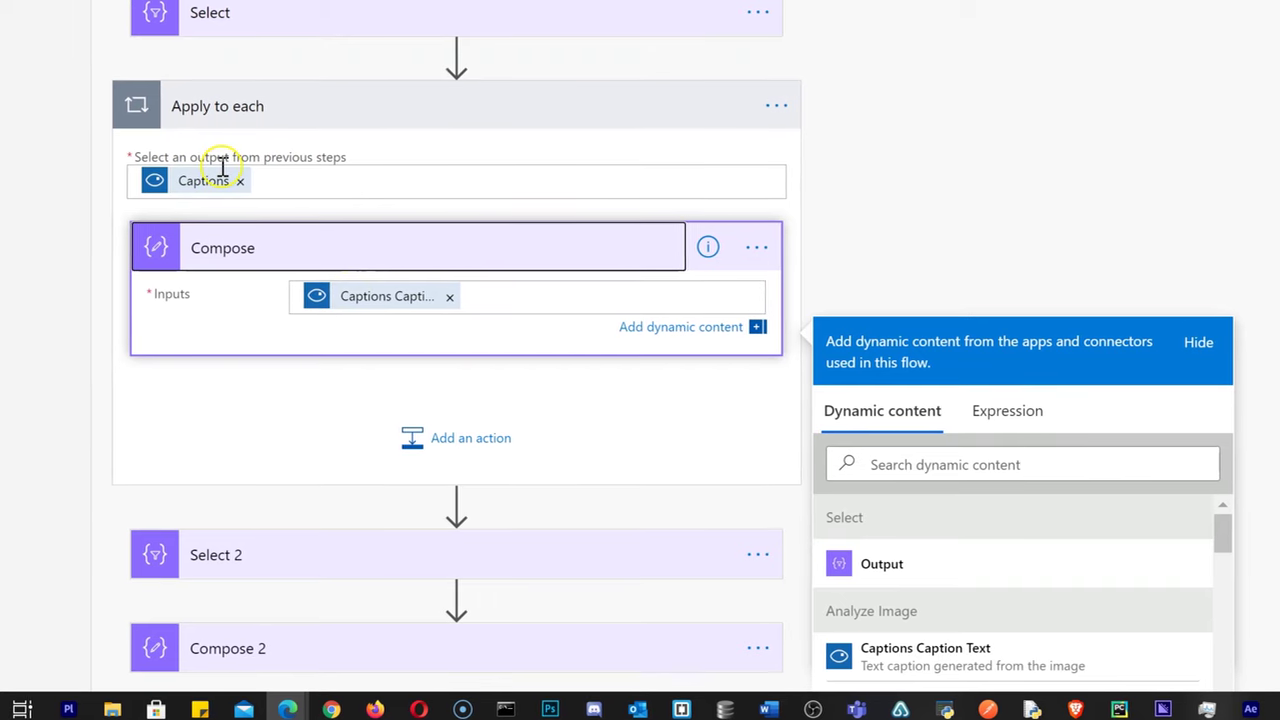
Set the From value of the first Select action to the Captions list from Analyze Image
{"action": "left_click", "coordinate": [310, 12]}
{"action": "left_click", "coordinate": [294, 59]}
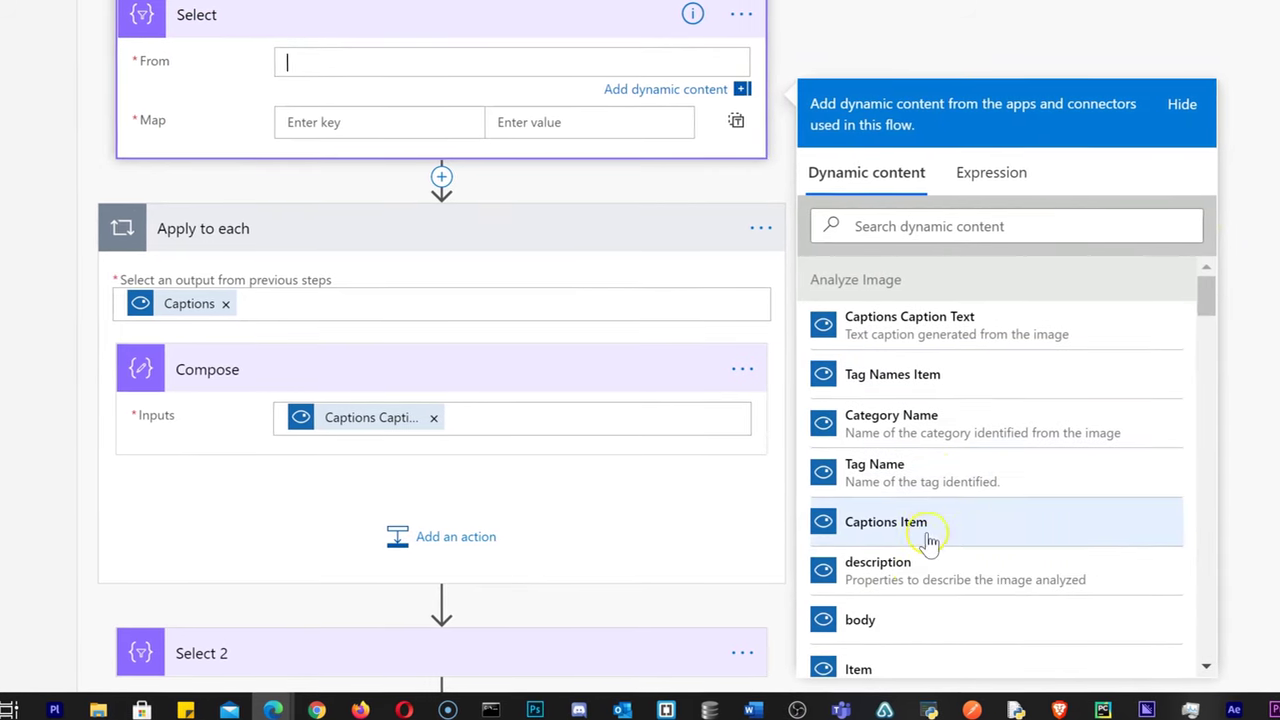
{"action": "left_click", "coordinate": [965, 222]}
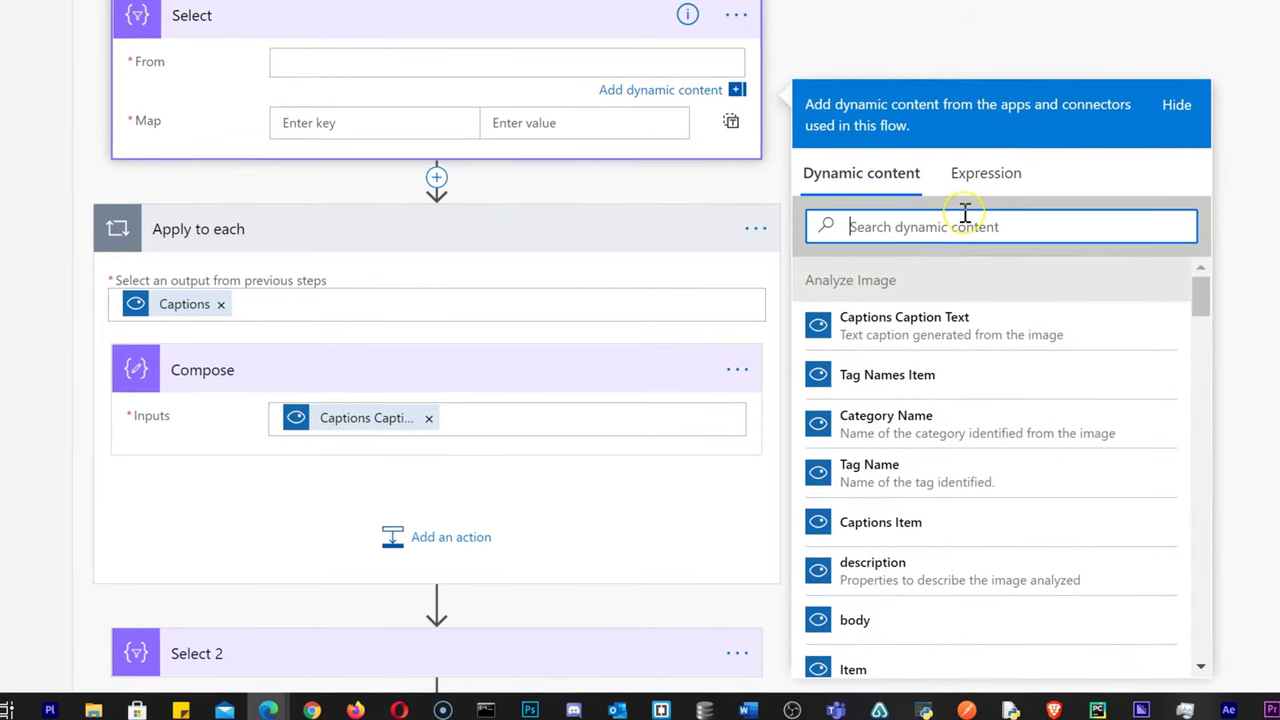
{"action": "type", "text": "captions"}
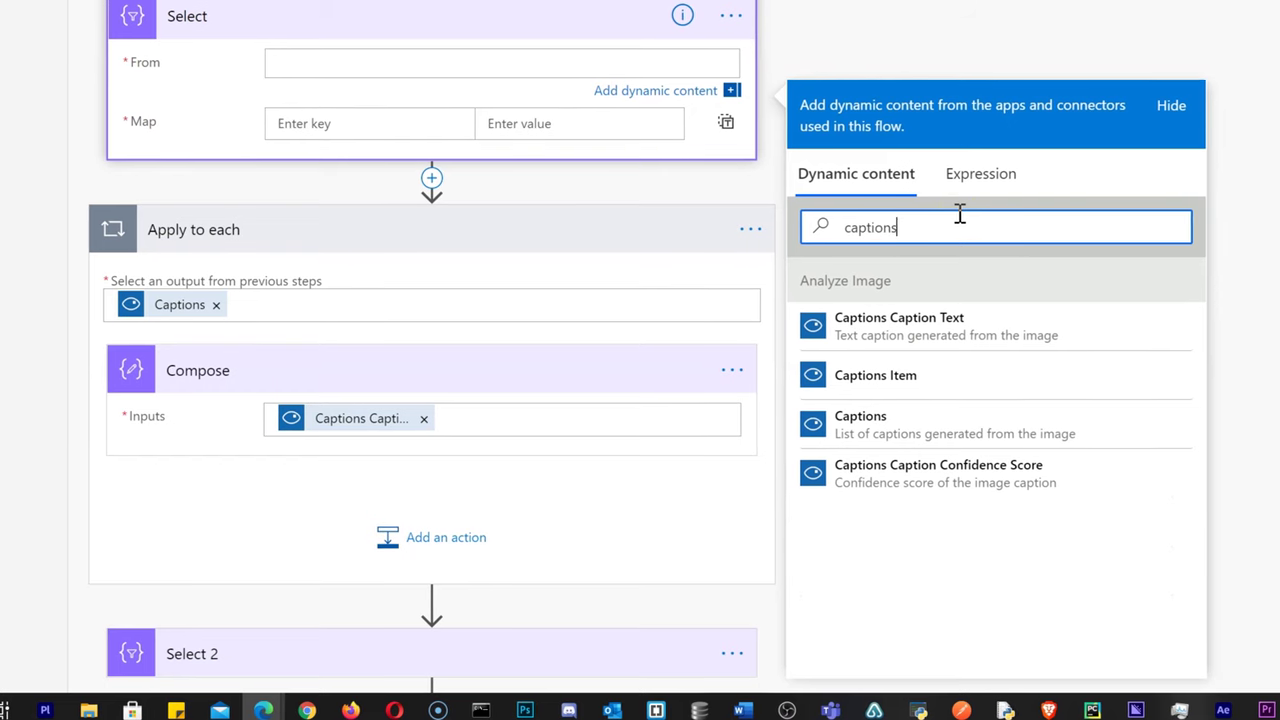
{"action": "left_click", "coordinate": [903, 425]}
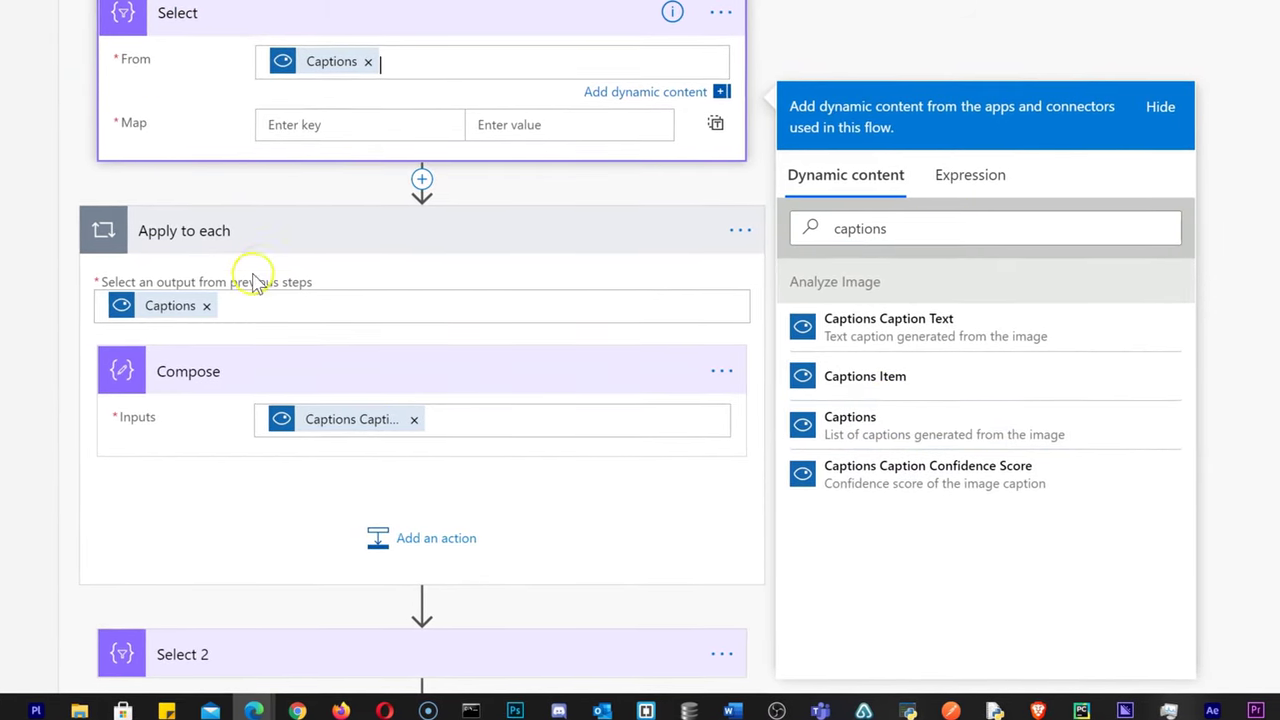
Switch the first Select action's Map to text mode and set it to the expression item()['text']
{"action": "left_click", "coordinate": [300, 124]}
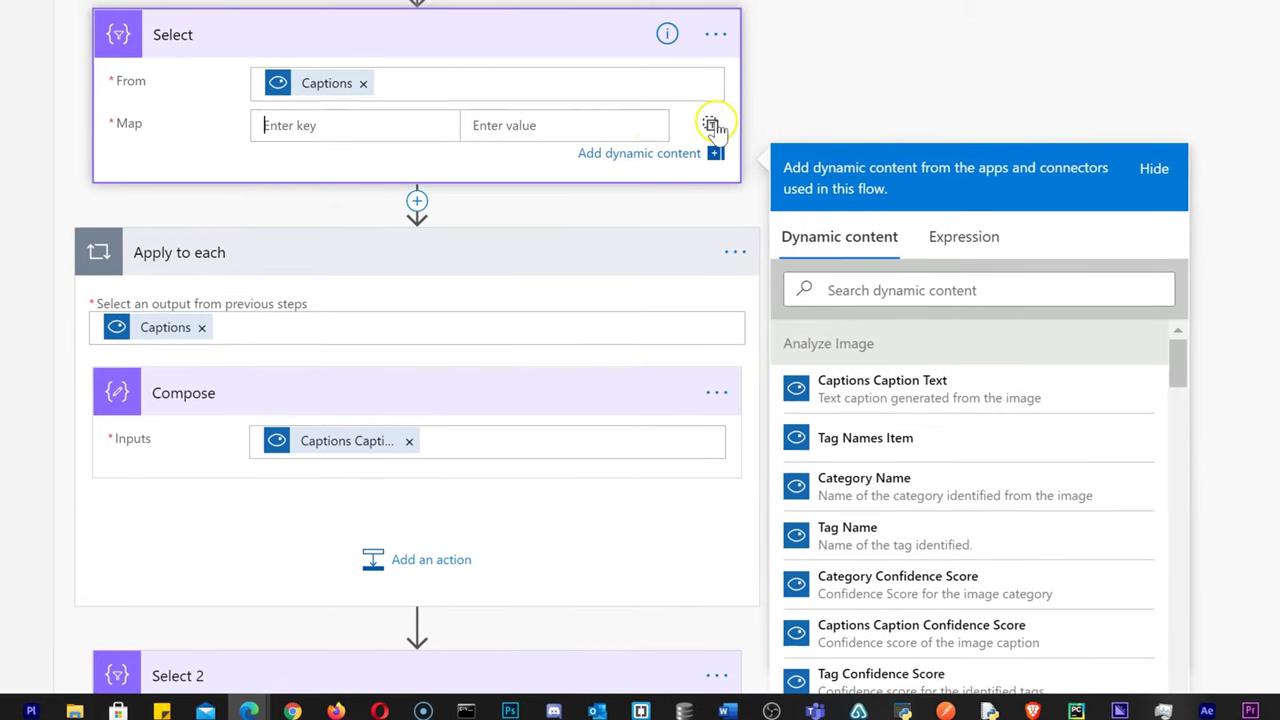
{"action": "left_click", "coordinate": [708, 125]}
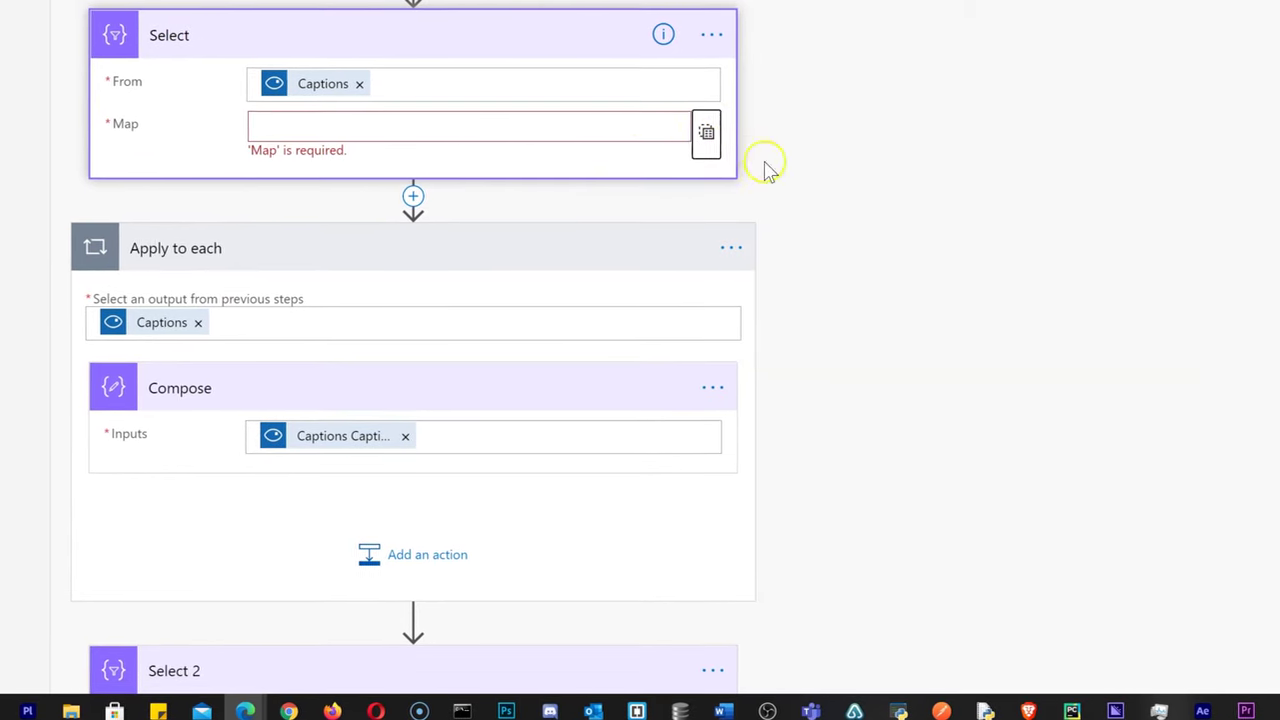
{"action": "left_click", "coordinate": [569, 134]}
{"action": "left_click", "coordinate": [927, 254]}
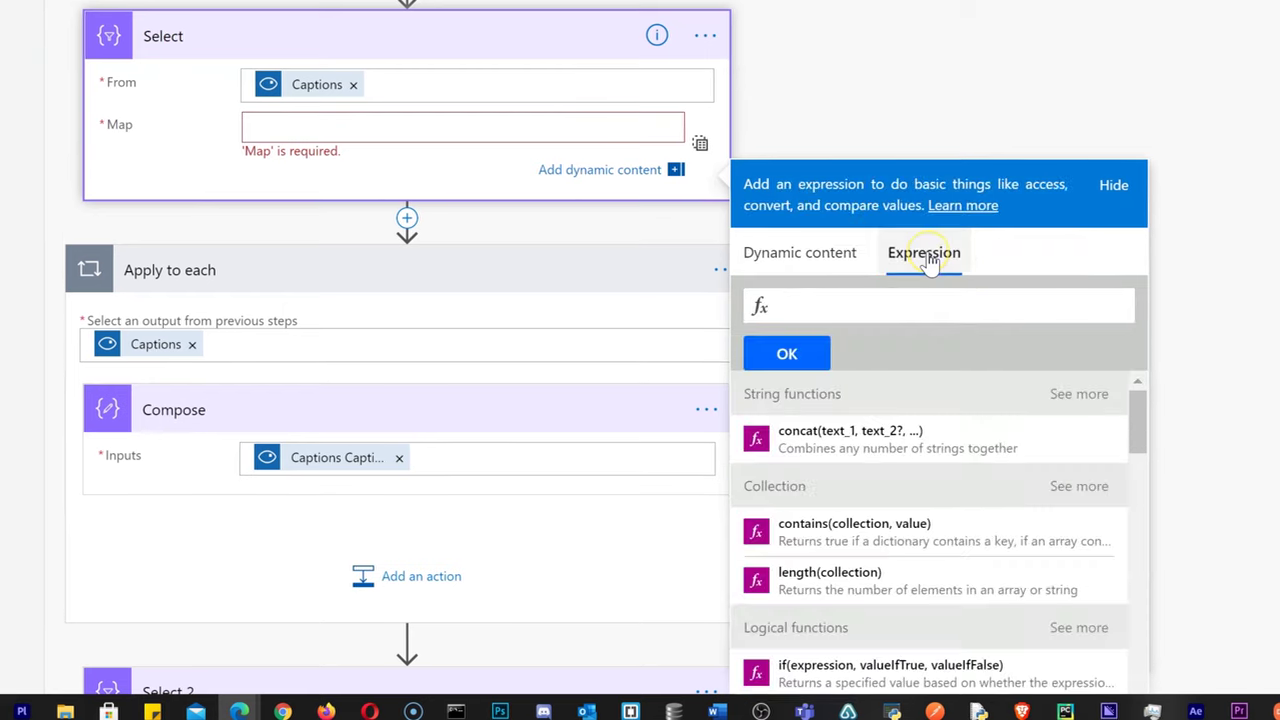
{"action": "type", "text": "item()"}
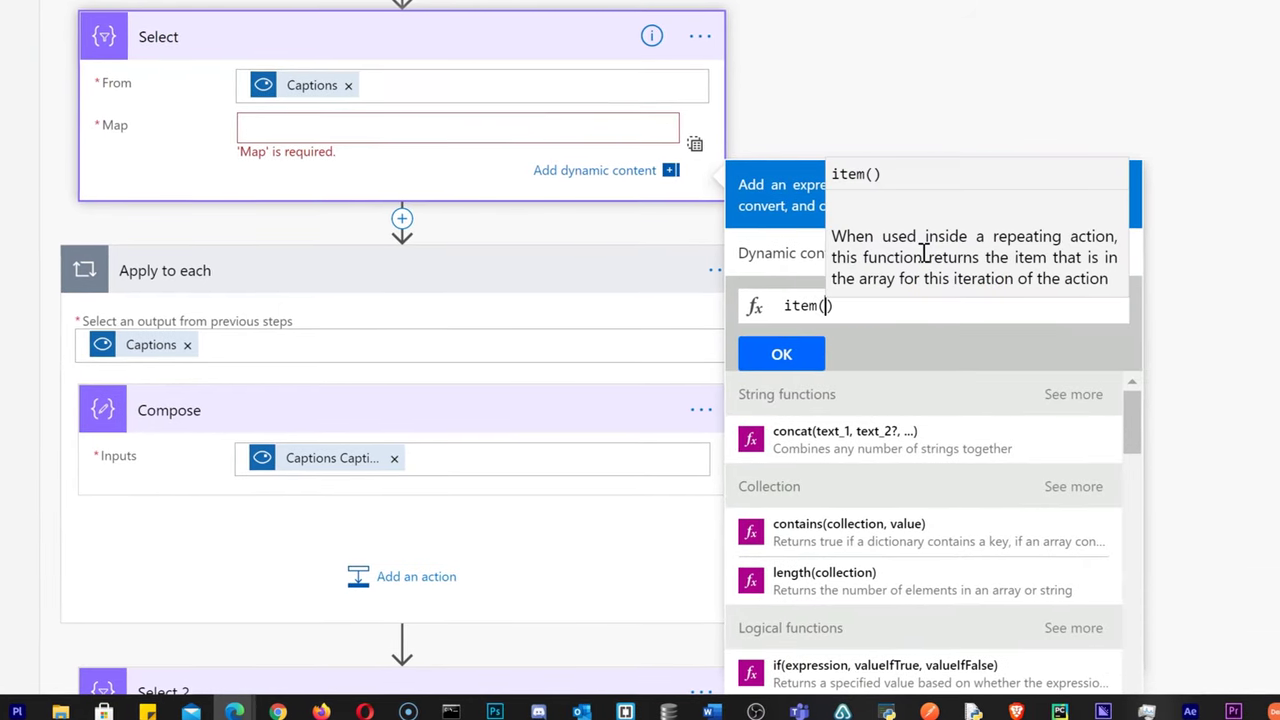
{"action": "type", "text": "['text"}
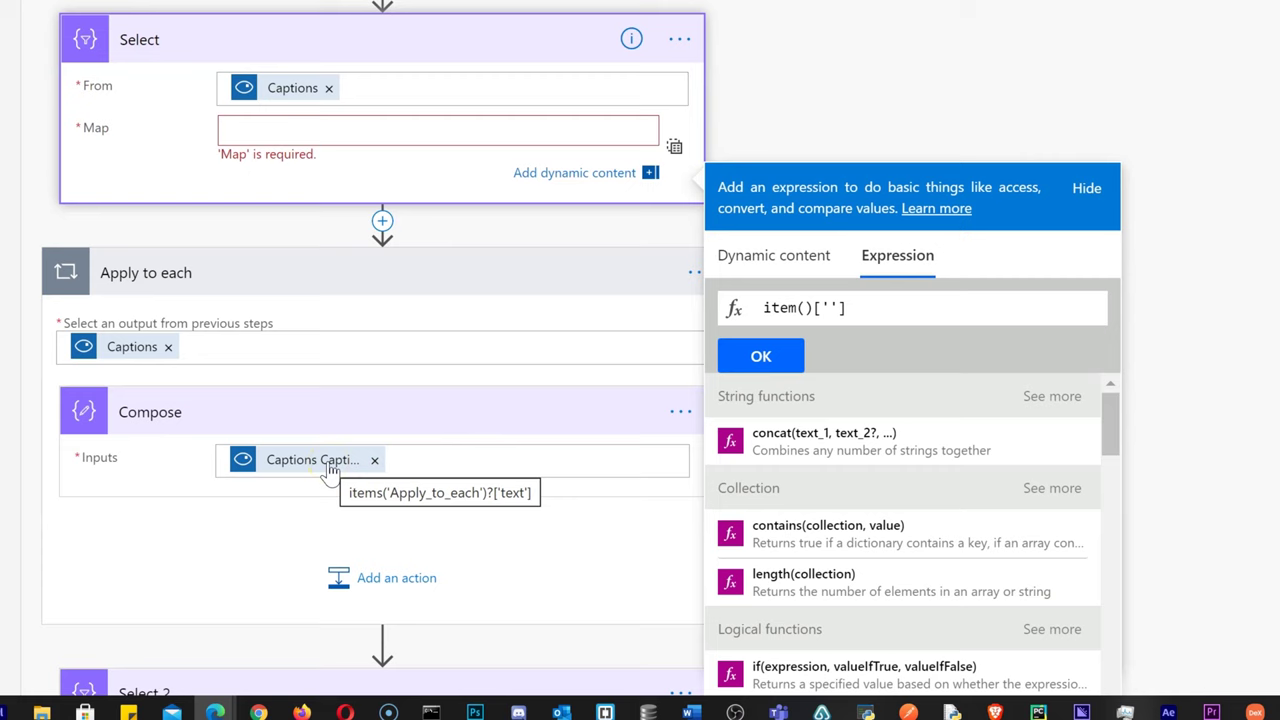
{"action": "left_click", "coordinate": [757, 357]}
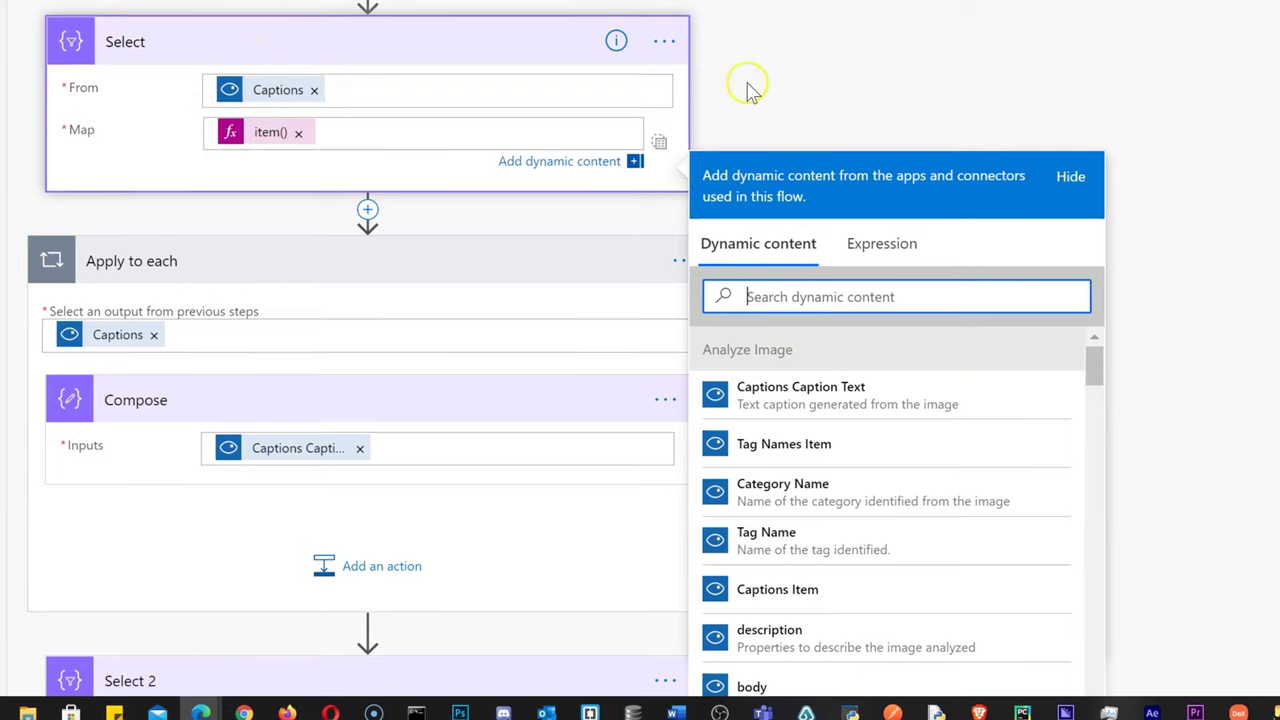
{"action": "left_click", "coordinate": [789, 76]}
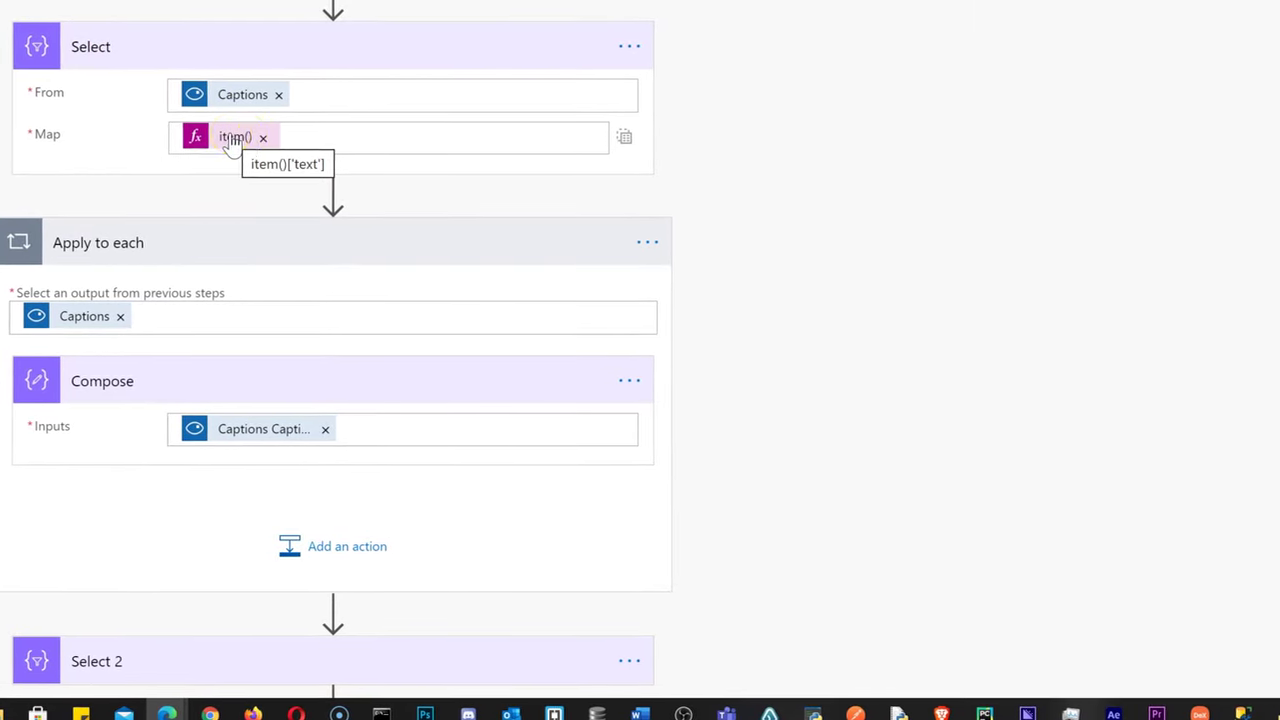
Clear the first Compose's Inputs and move that action out of the Apply to each loop, directly below Select
{"action": "scroll", "coordinate": [715, 225], "scroll_direction": "down", "scroll_amount": 2}
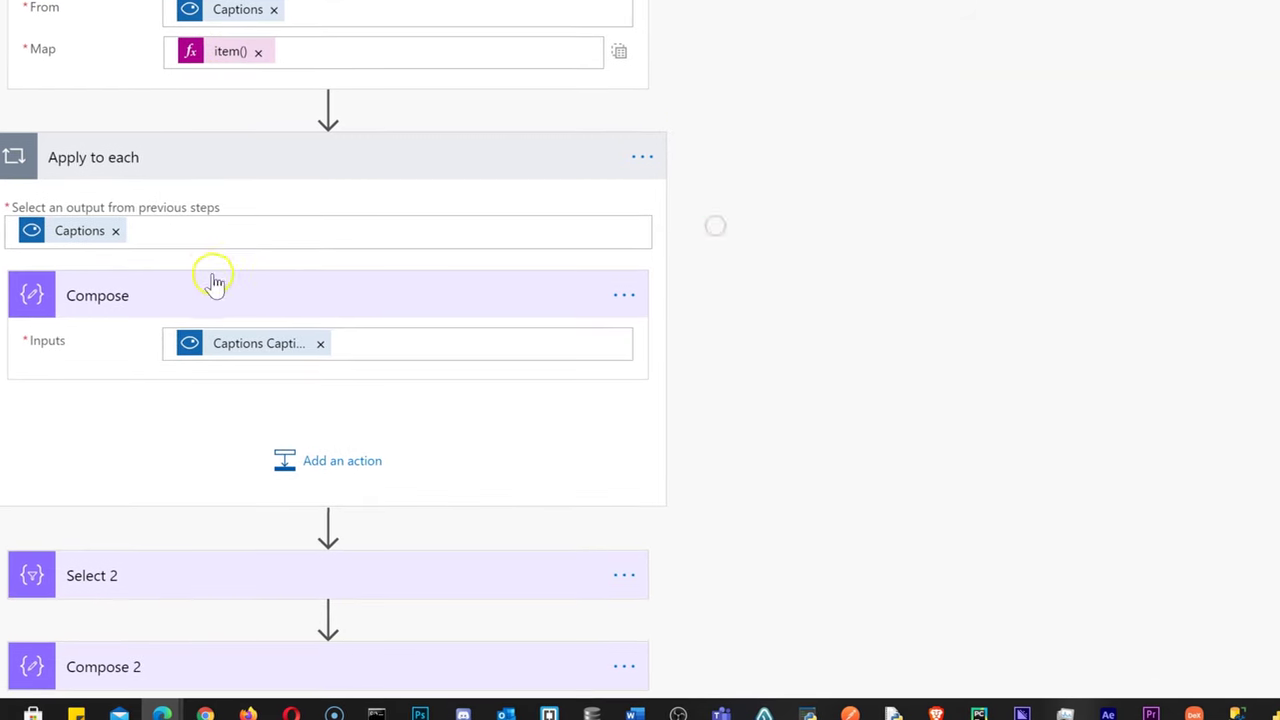
{"action": "left_click", "coordinate": [323, 343]}
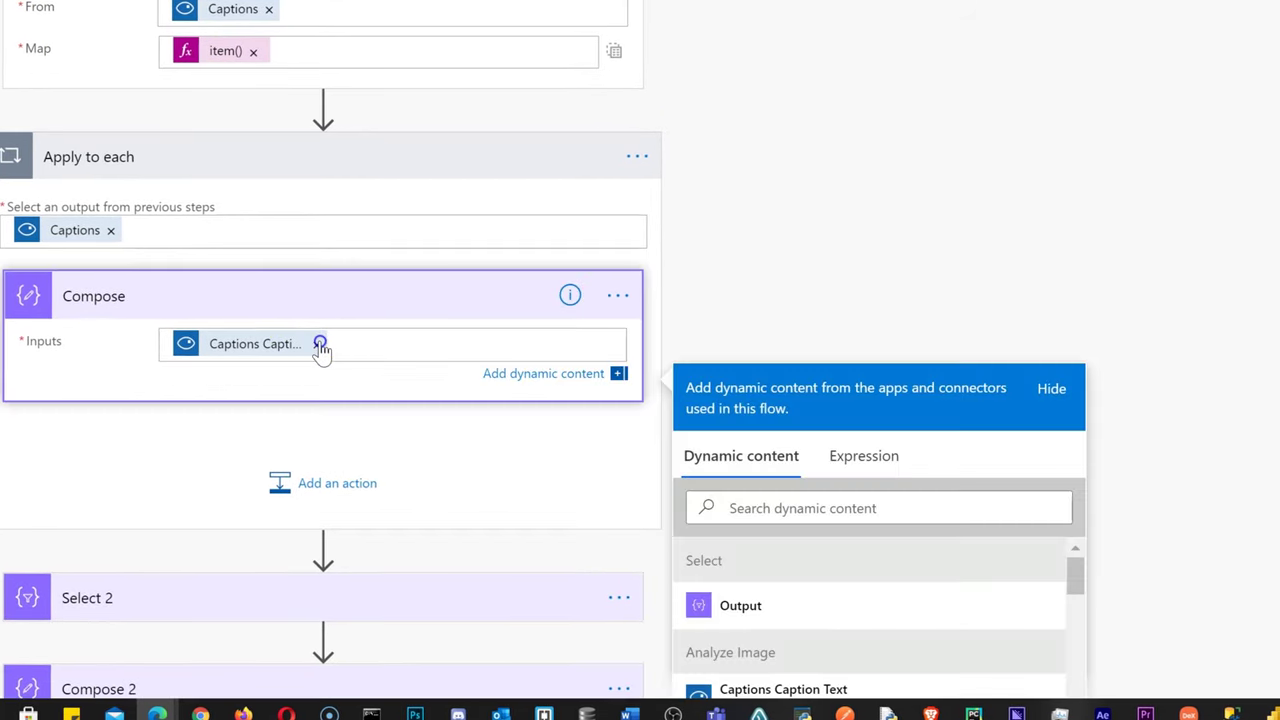
{"action": "left_click", "coordinate": [320, 343]}
{"action": "left_click_drag", "start_coordinate": [317, 309], "coordinate": [274, 122]}
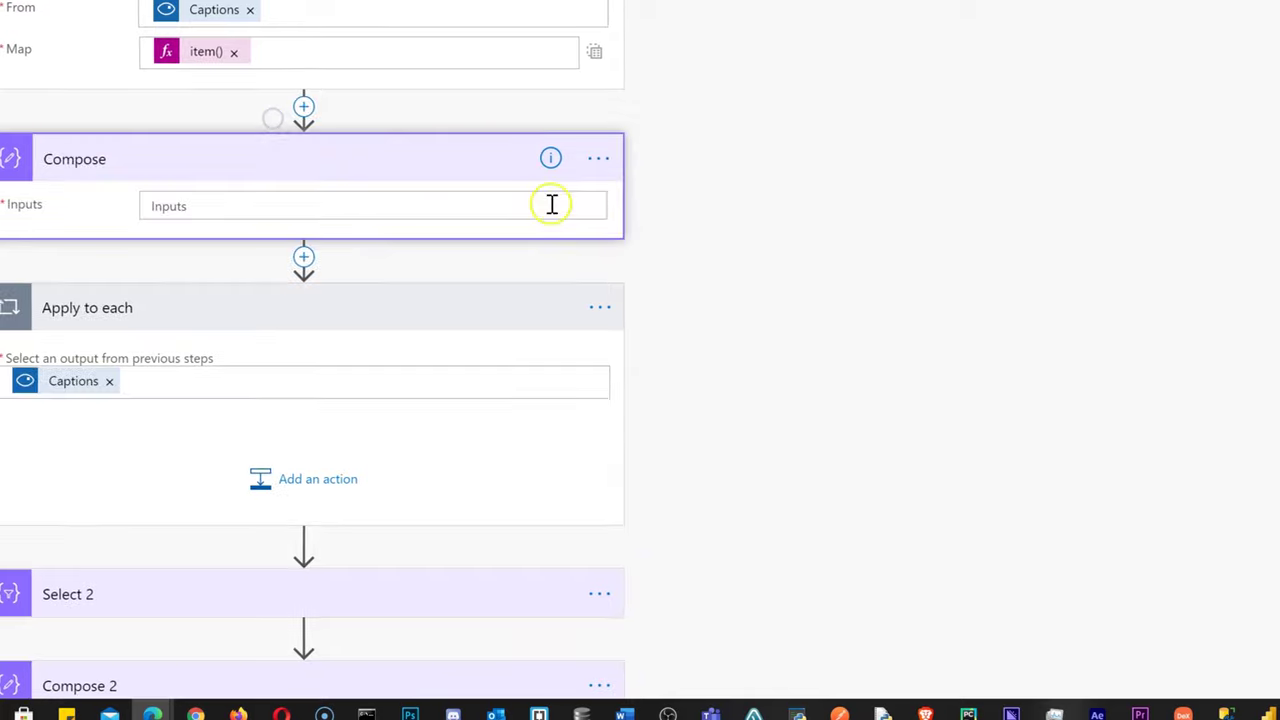
Delete the emptied Apply to each loop below the first Compose action
{"action": "left_click", "coordinate": [575, 300]}
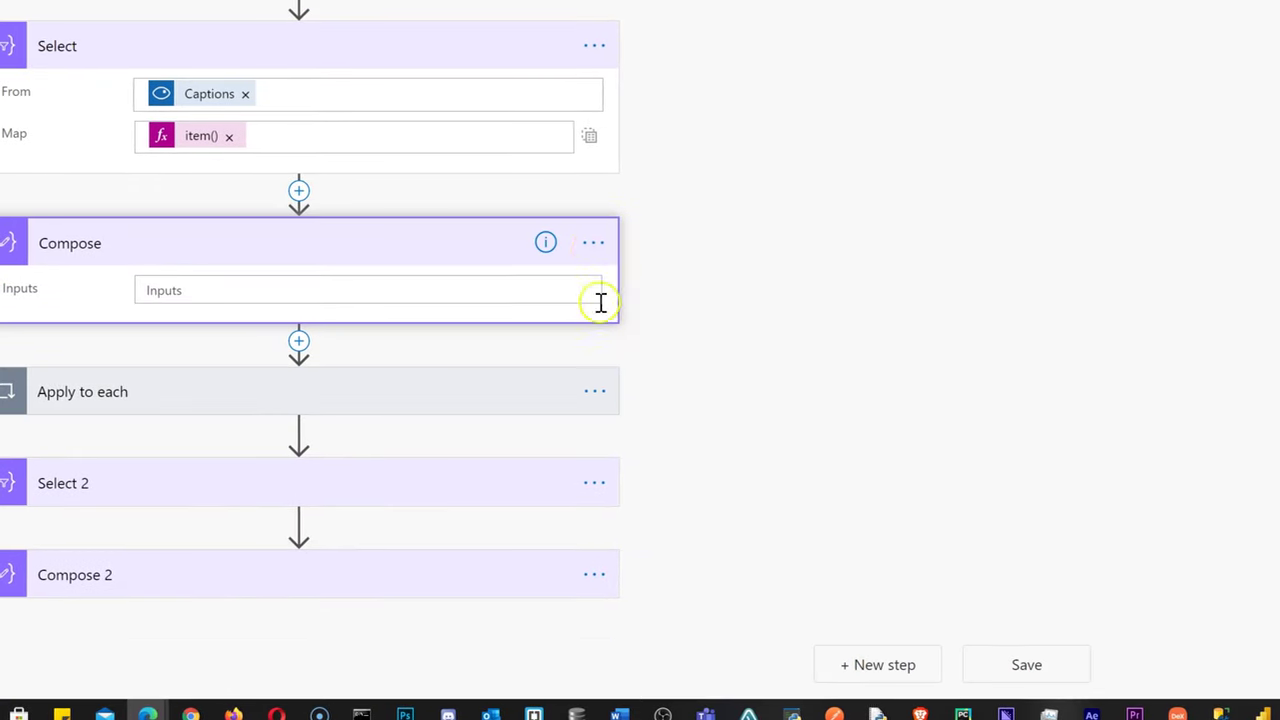
{"action": "left_click", "coordinate": [592, 250]}
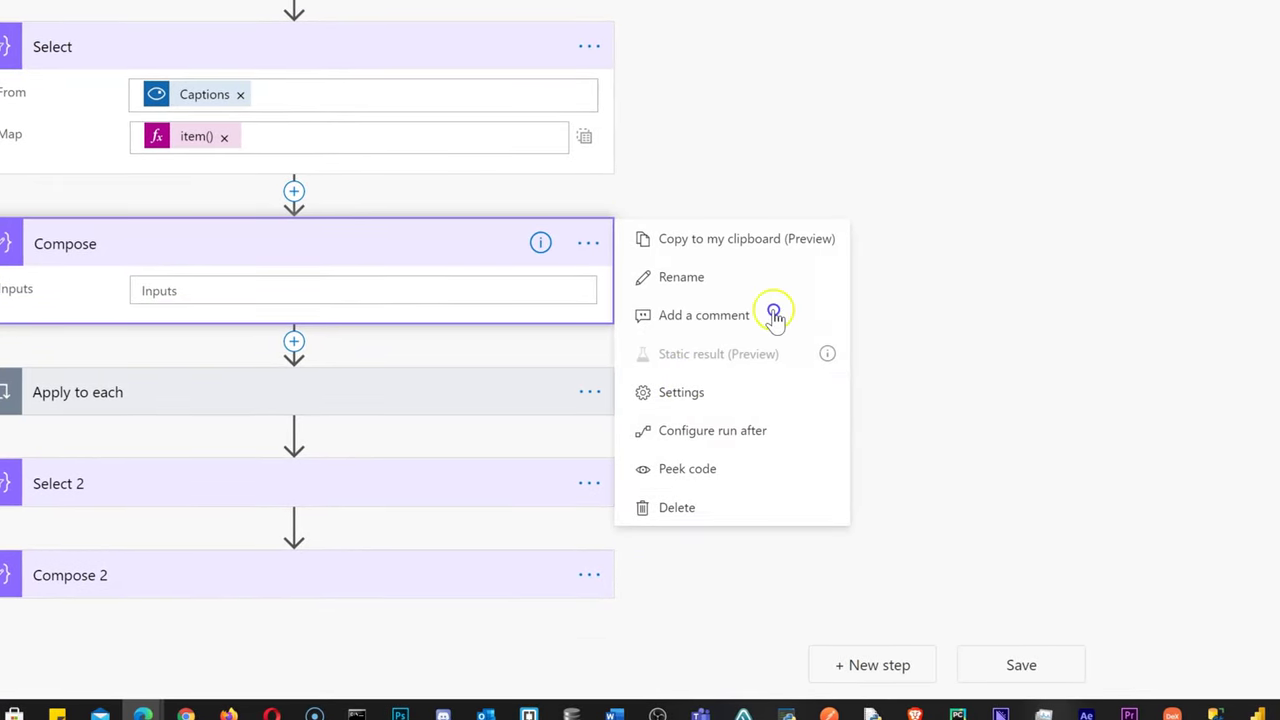
{"action": "left_click", "coordinate": [628, 386]}
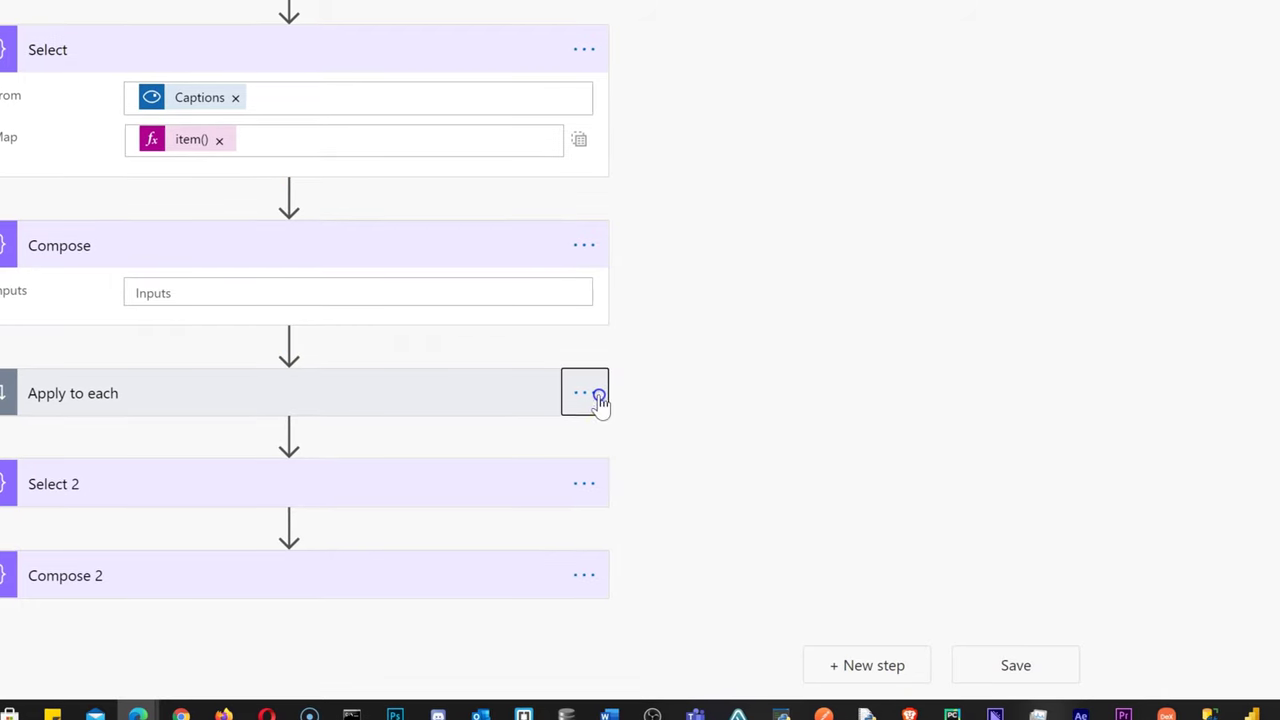
{"action": "left_click", "coordinate": [588, 393]}
{"action": "left_click", "coordinate": [668, 656]}
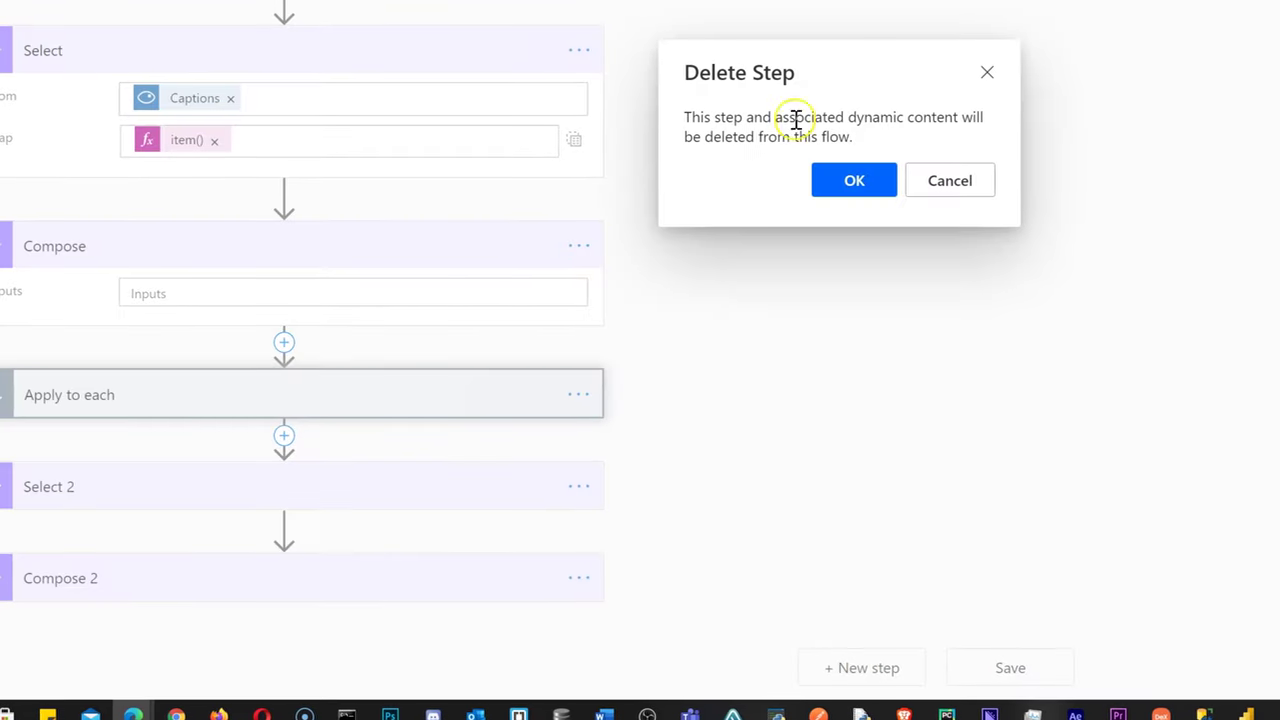
{"action": "left_click", "coordinate": [836, 186]}
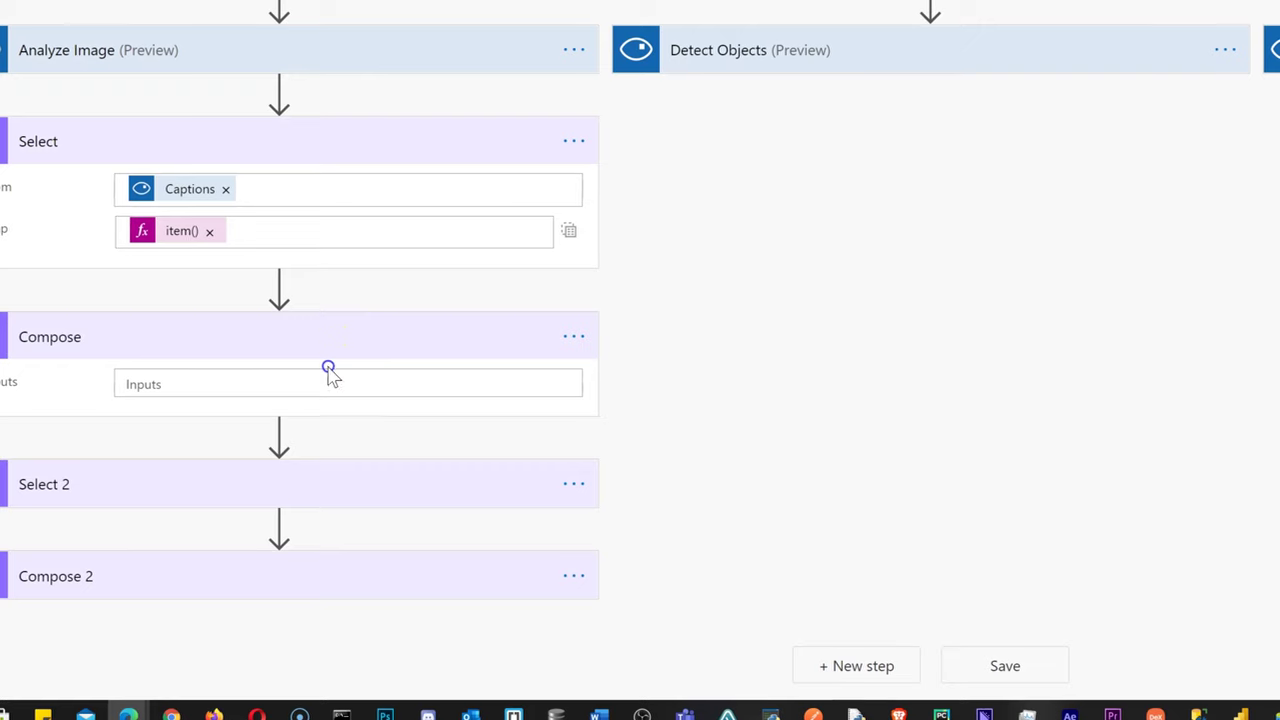
{"action": "left_click", "coordinate": [331, 376]}
{"action": "left_click", "coordinate": [849, 494]}
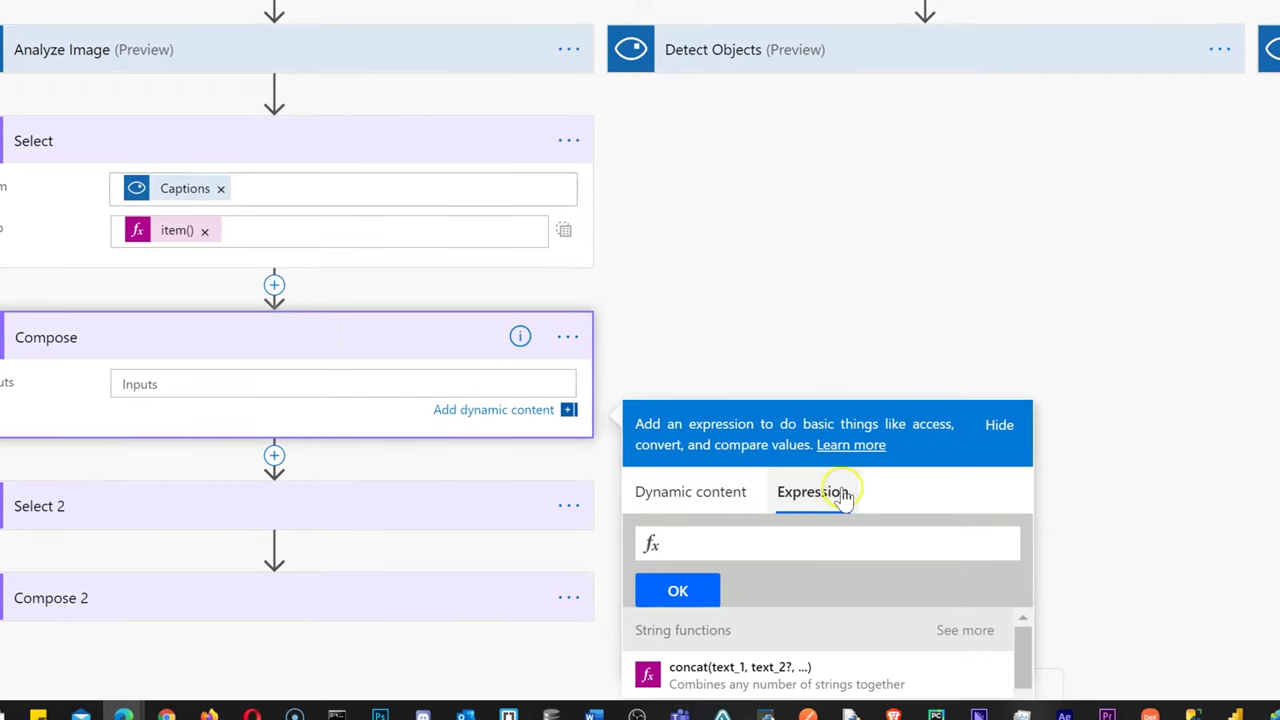
{"action": "type", "text": "join?"}
{"action": "key", "text": "BackSpace"}
{"action": "type", "text": "("}
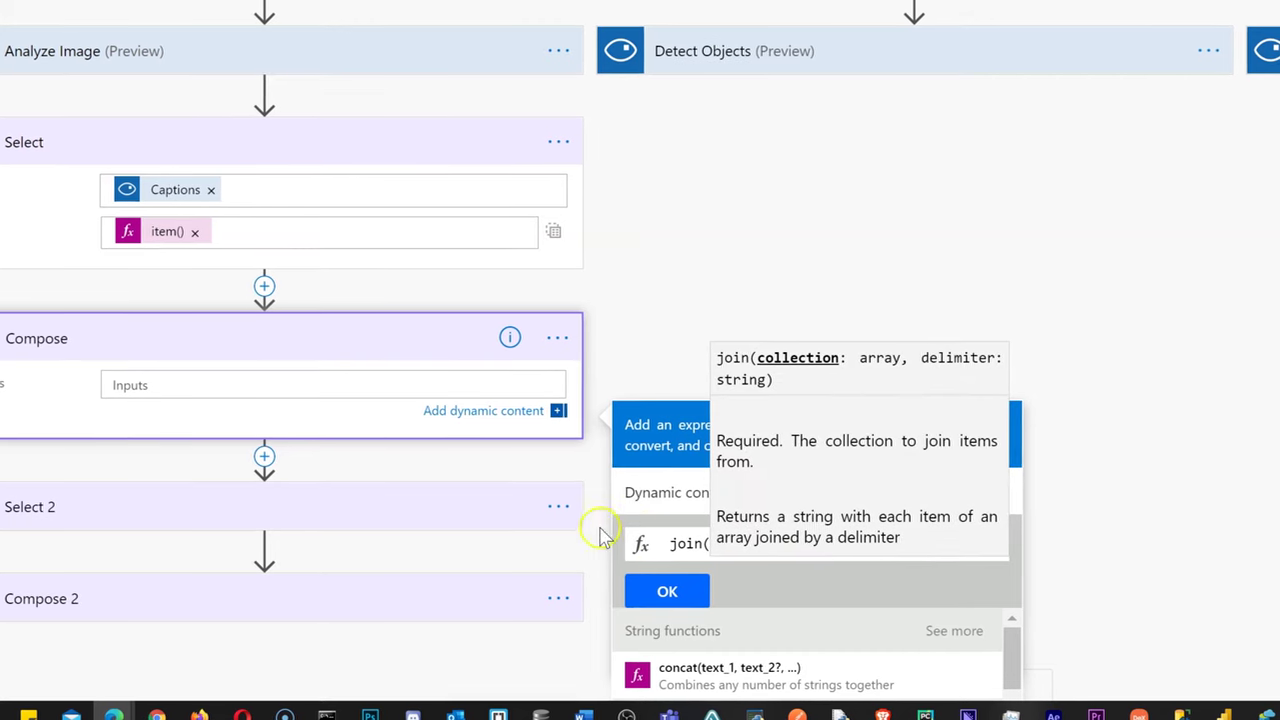
{"action": "left_click", "coordinate": [658, 494]}
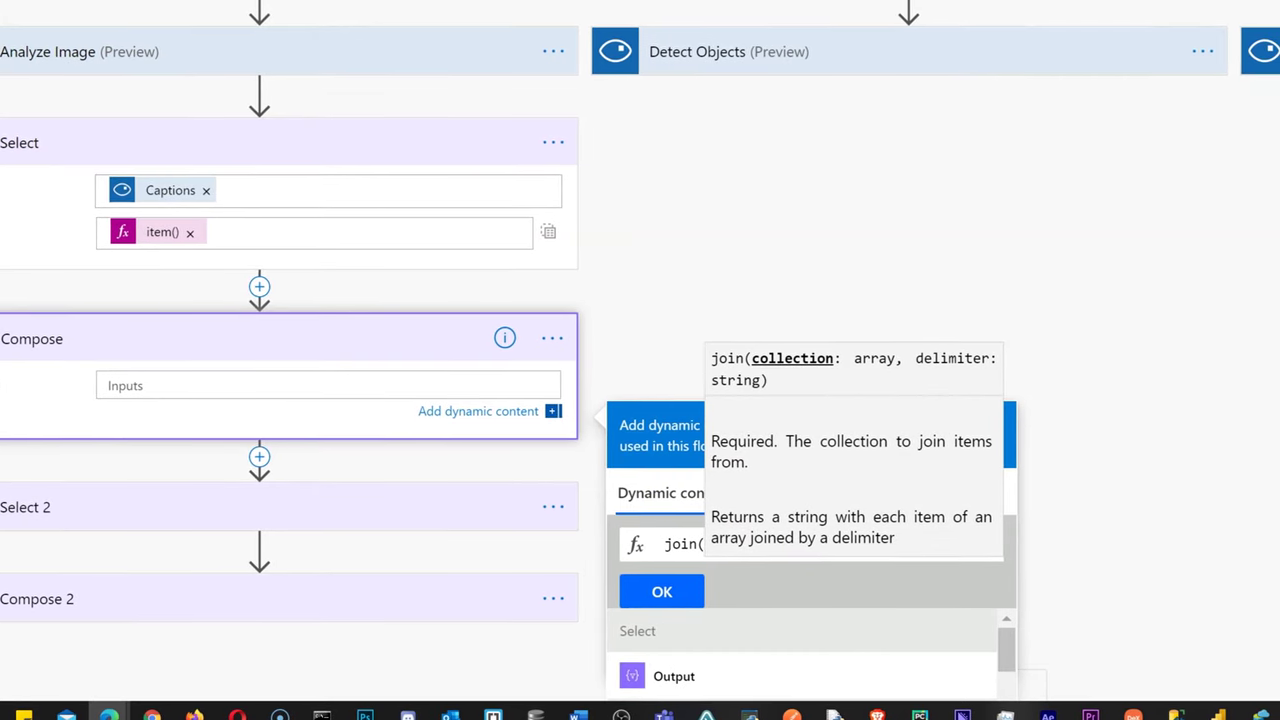
{"action": "scroll", "coordinate": [733, 470], "scroll_direction": "down", "scroll_amount": 3}
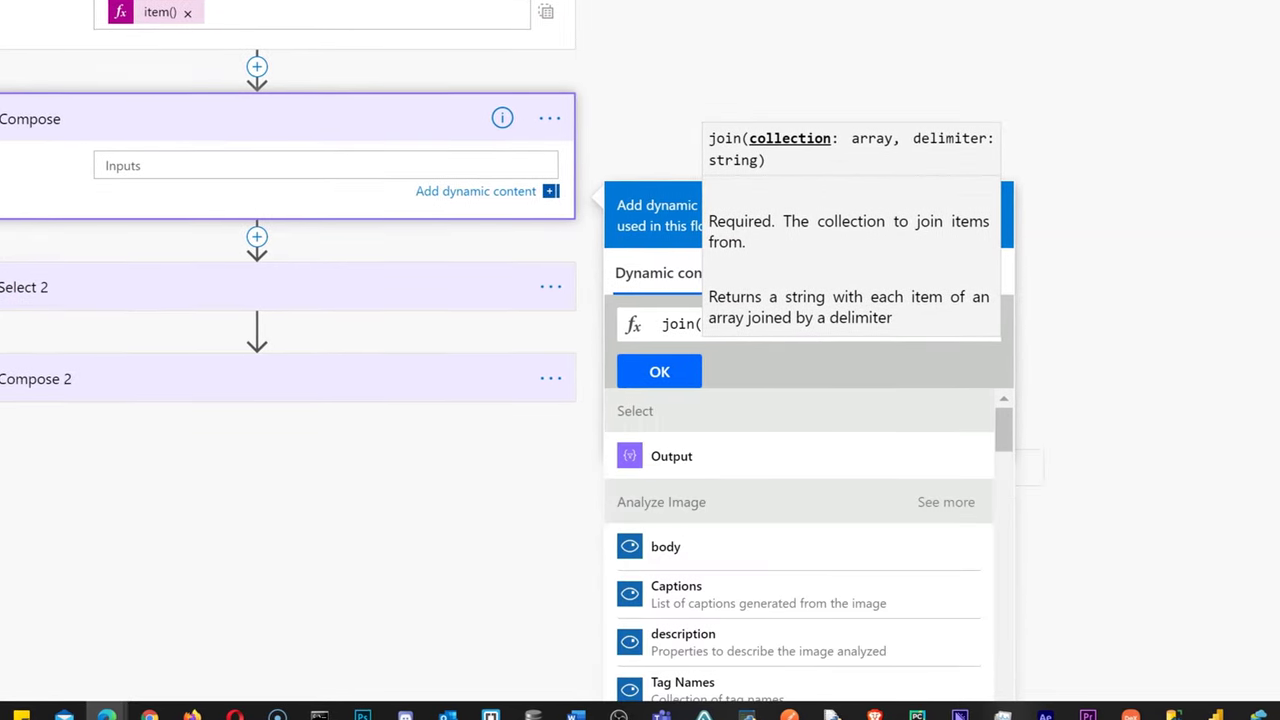
{"action": "left_click", "coordinate": [733, 462]}
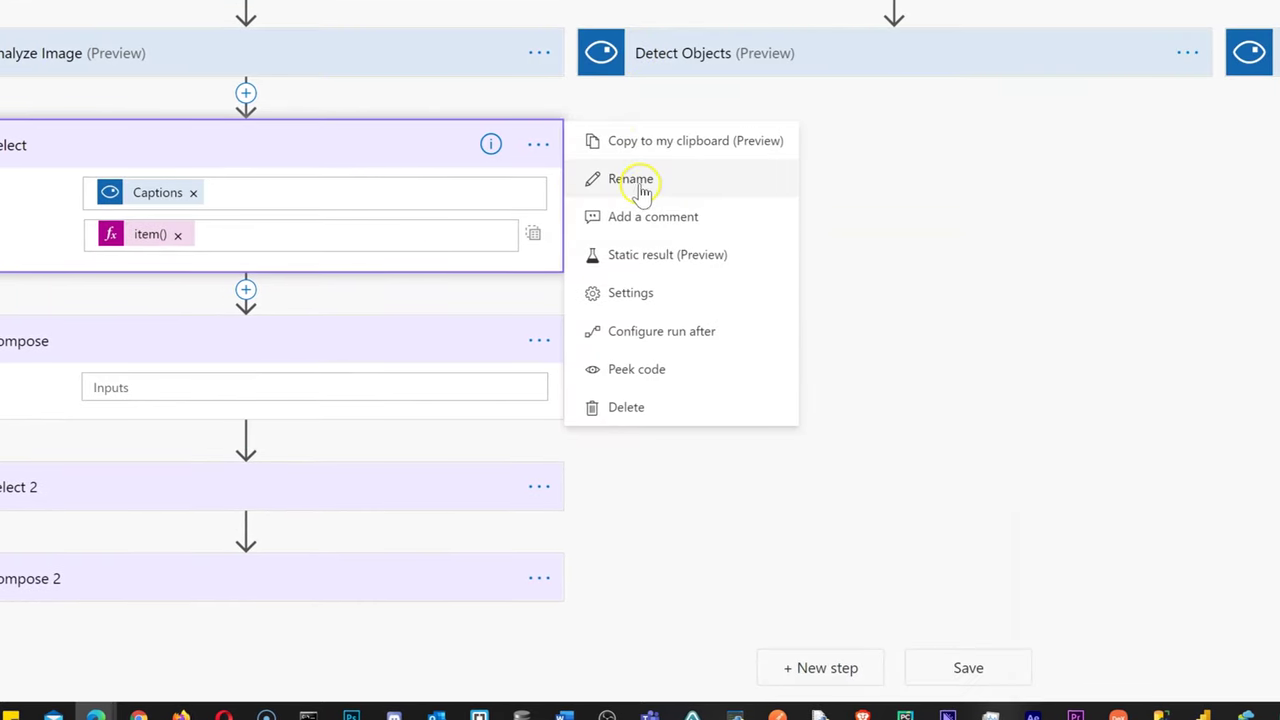
Rename the first Select action to "Select captions"
{"action": "left_click", "coordinate": [637, 180]}
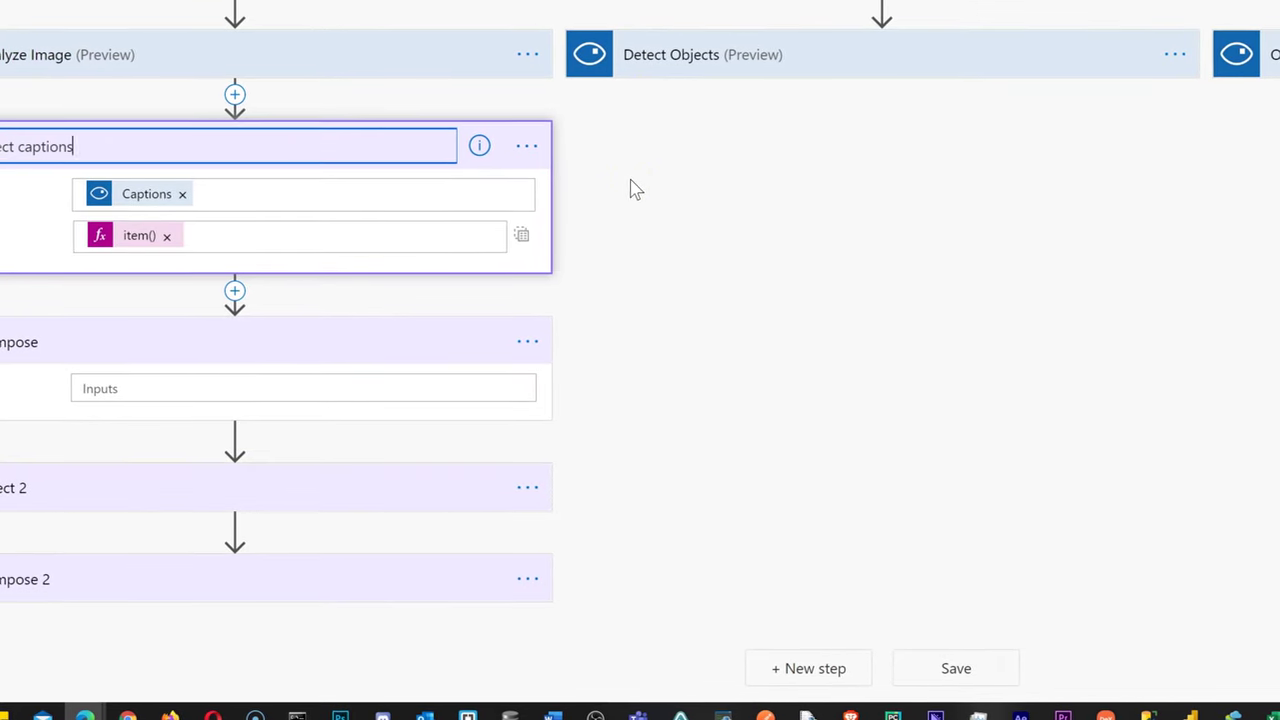
{"action": "left_click", "coordinate": [473, 380]}
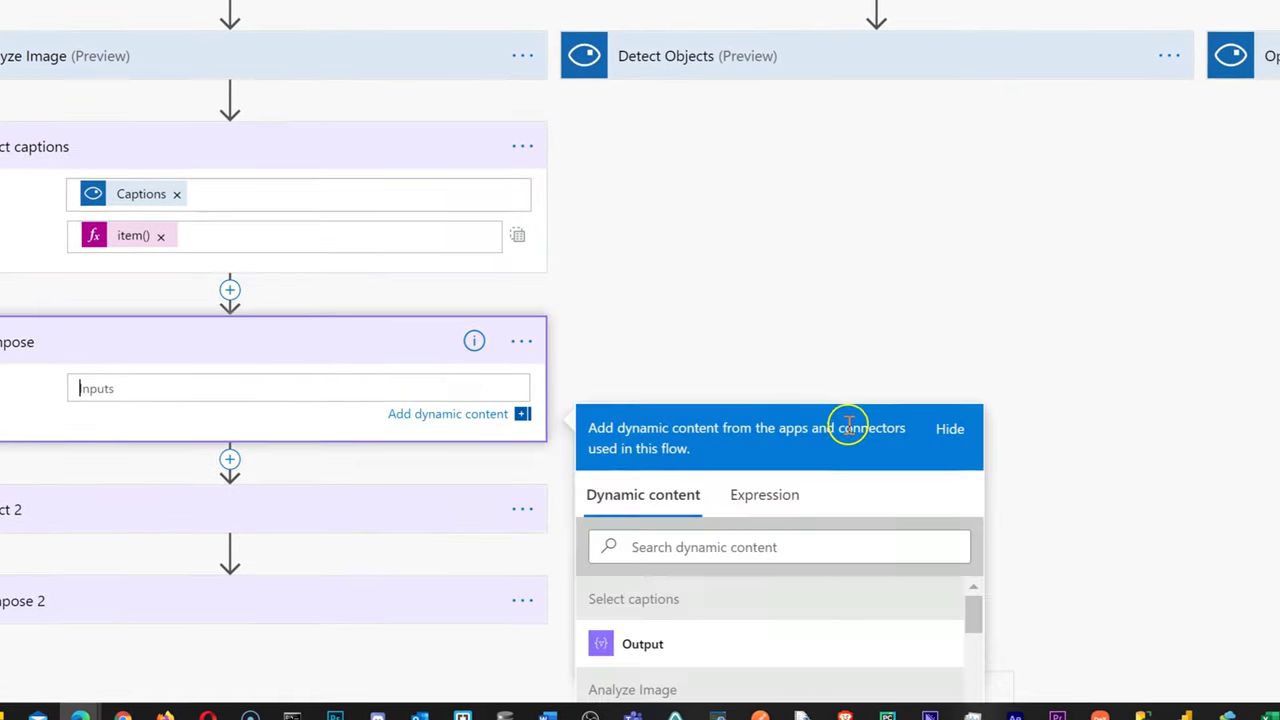
{"action": "left_click", "coordinate": [780, 487]}
{"action": "type", "text": "join("}
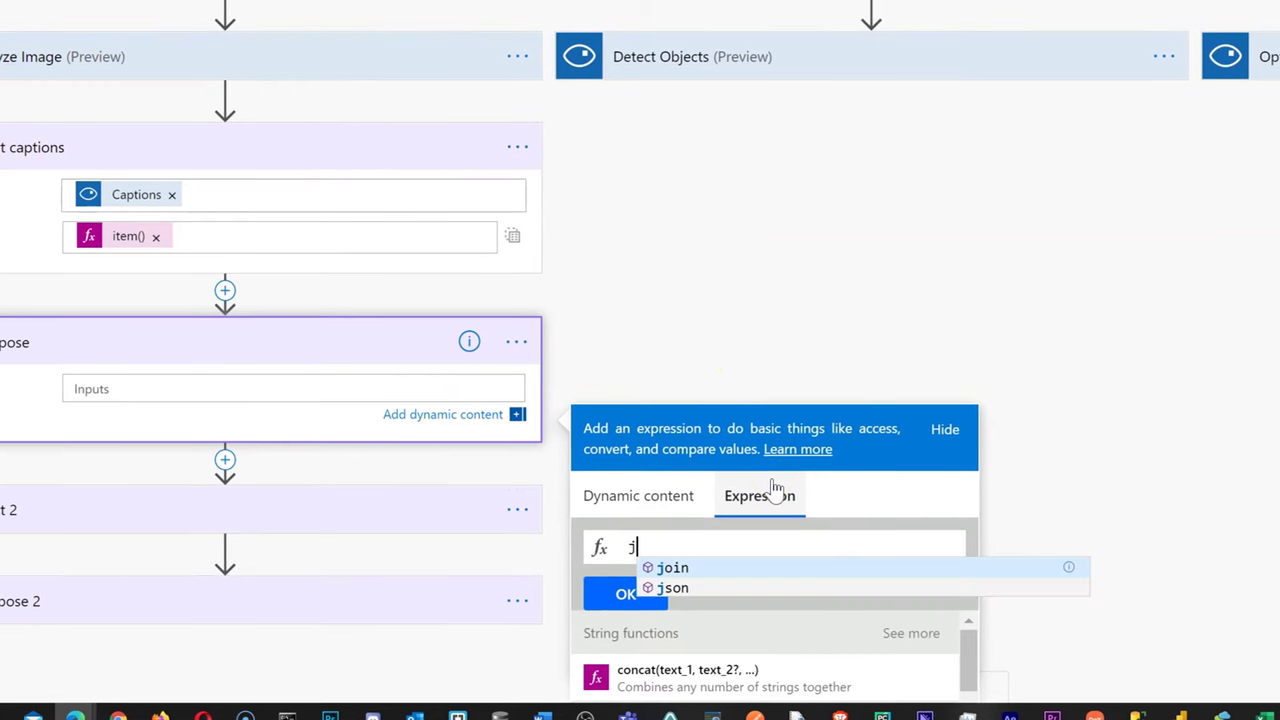
{"action": "left_click", "coordinate": [628, 496]}
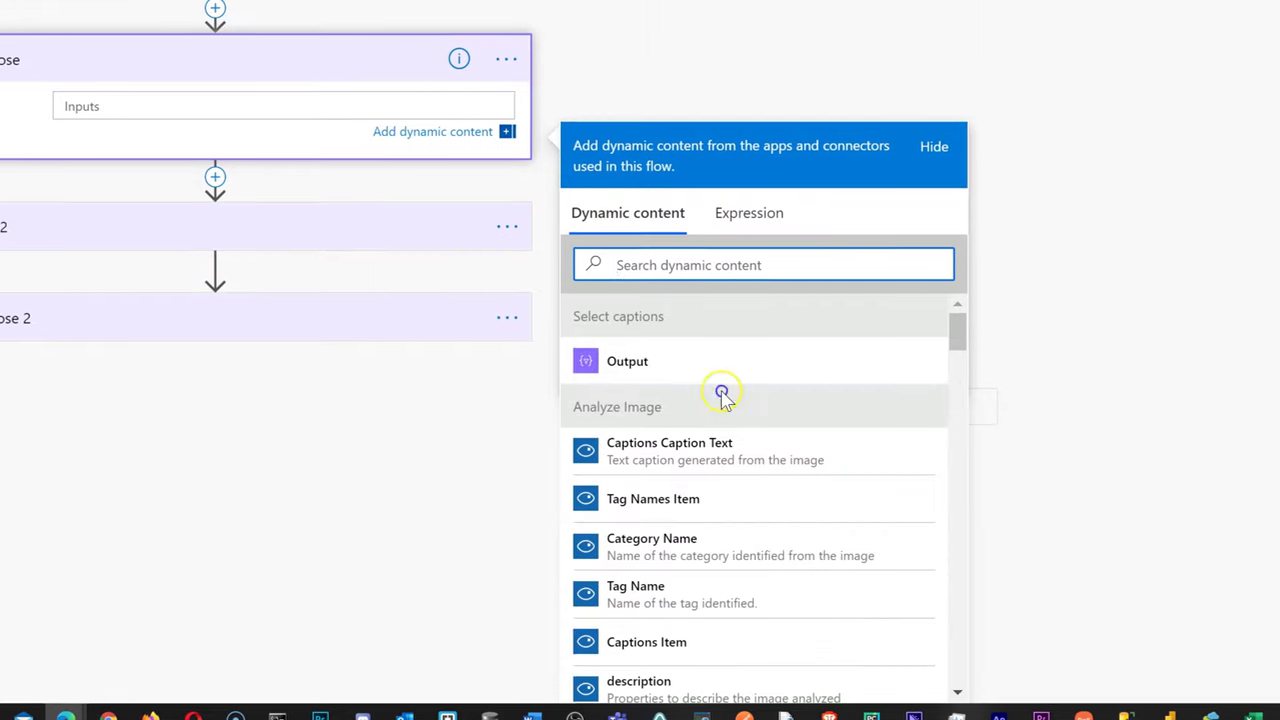
{"action": "left_click", "coordinate": [698, 362]}
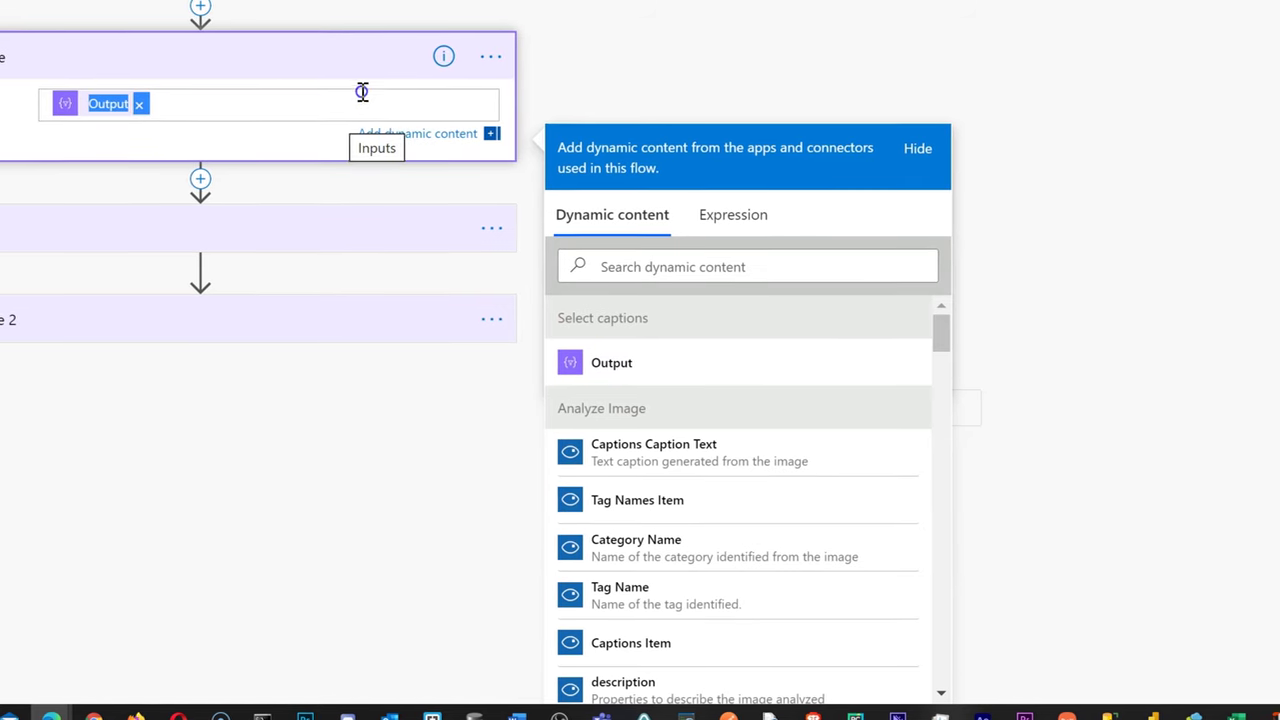
{"action": "key", "text": "BackSpace"}
Set the first Compose's Inputs to a join expression on the Select captions output, body('Select_captions'), with a comma as delimiter
{"action": "left_click", "coordinate": [730, 210]}
{"action": "left_click", "coordinate": [714, 267]}
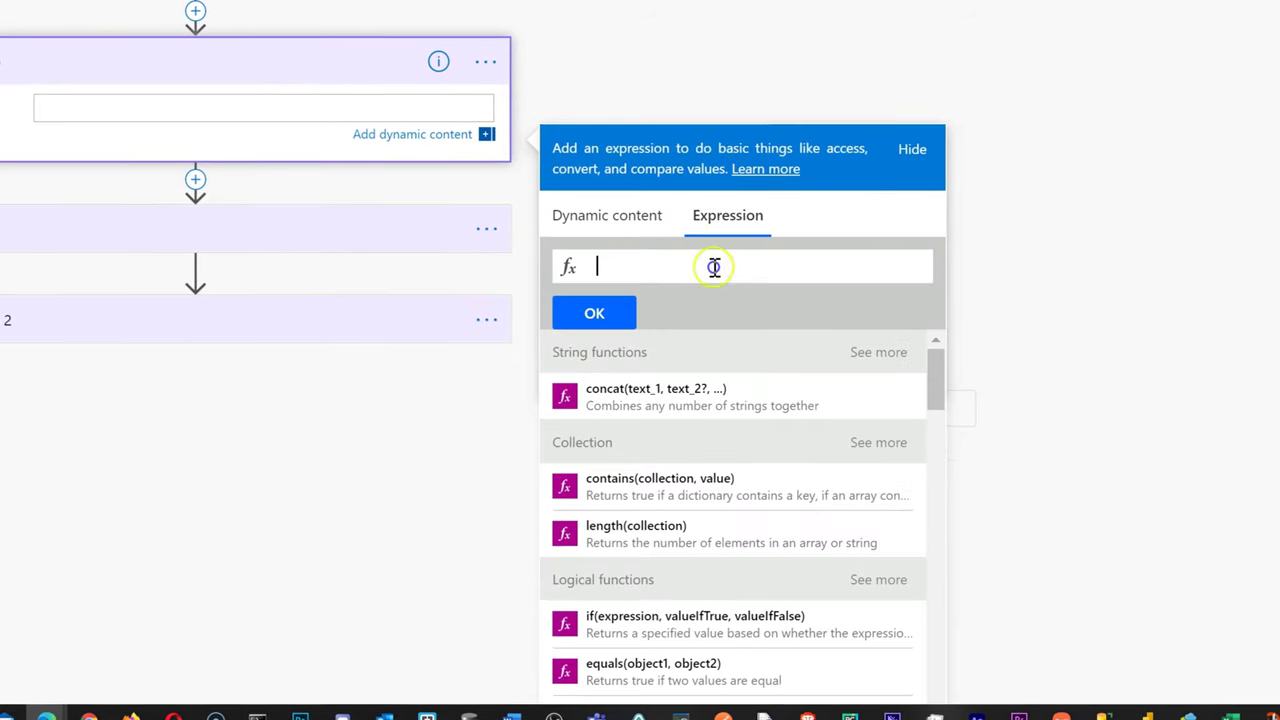
{"action": "type", "text": "join("}
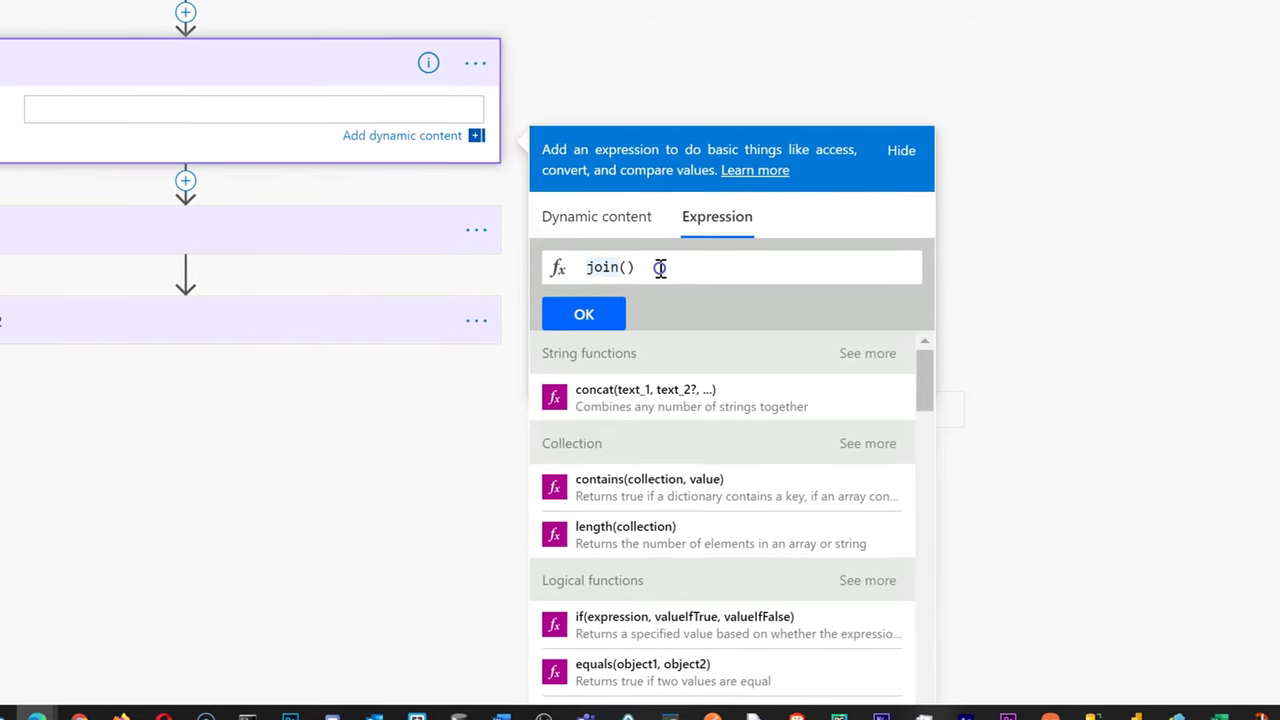
{"action": "left_click", "coordinate": [615, 215]}
{"action": "left_click", "coordinate": [612, 403]}
{"action": "type", "text": ","}
{"action": "type", "text": "',"}
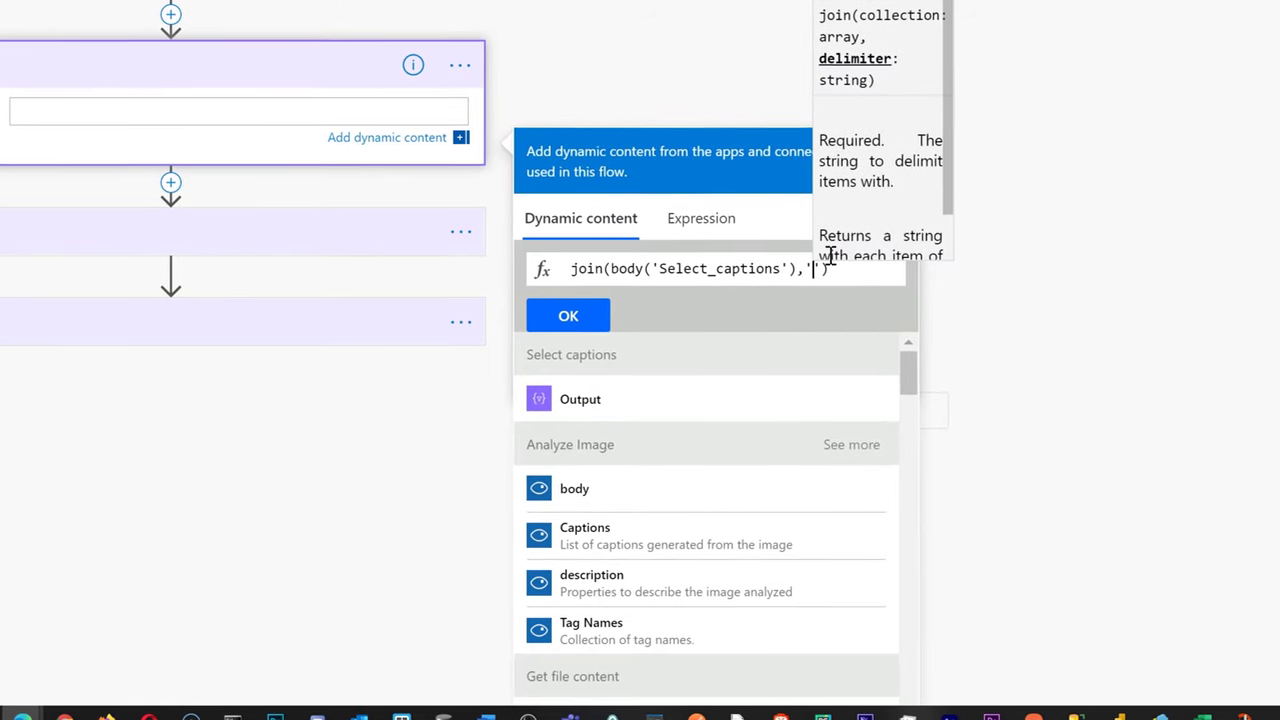
{"action": "left_click", "coordinate": [563, 310]}
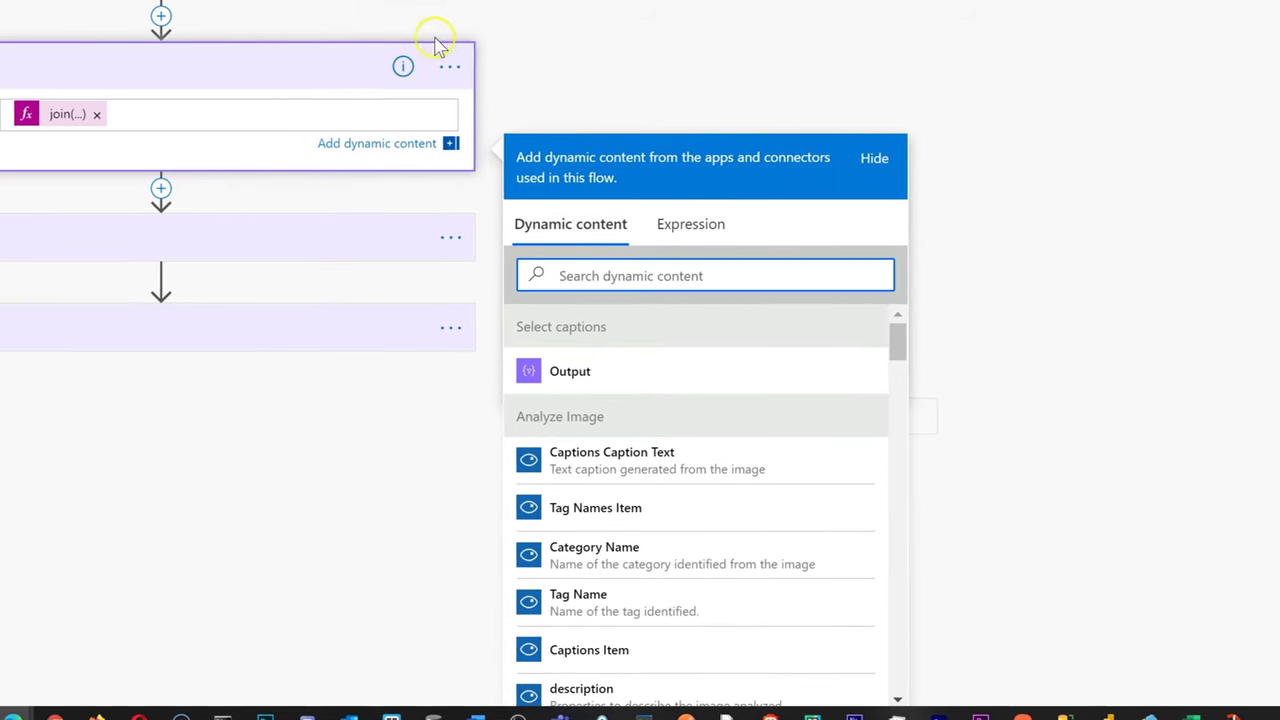
{"action": "left_click", "coordinate": [509, 100]}
Rename the first Compose action to "Compose caption text"
{"action": "scroll", "coordinate": [545, 110], "scroll_direction": "up", "scroll_amount": 3}
{"action": "left_click", "coordinate": [445, 343]}
{"action": "left_click", "coordinate": [500, 374]}
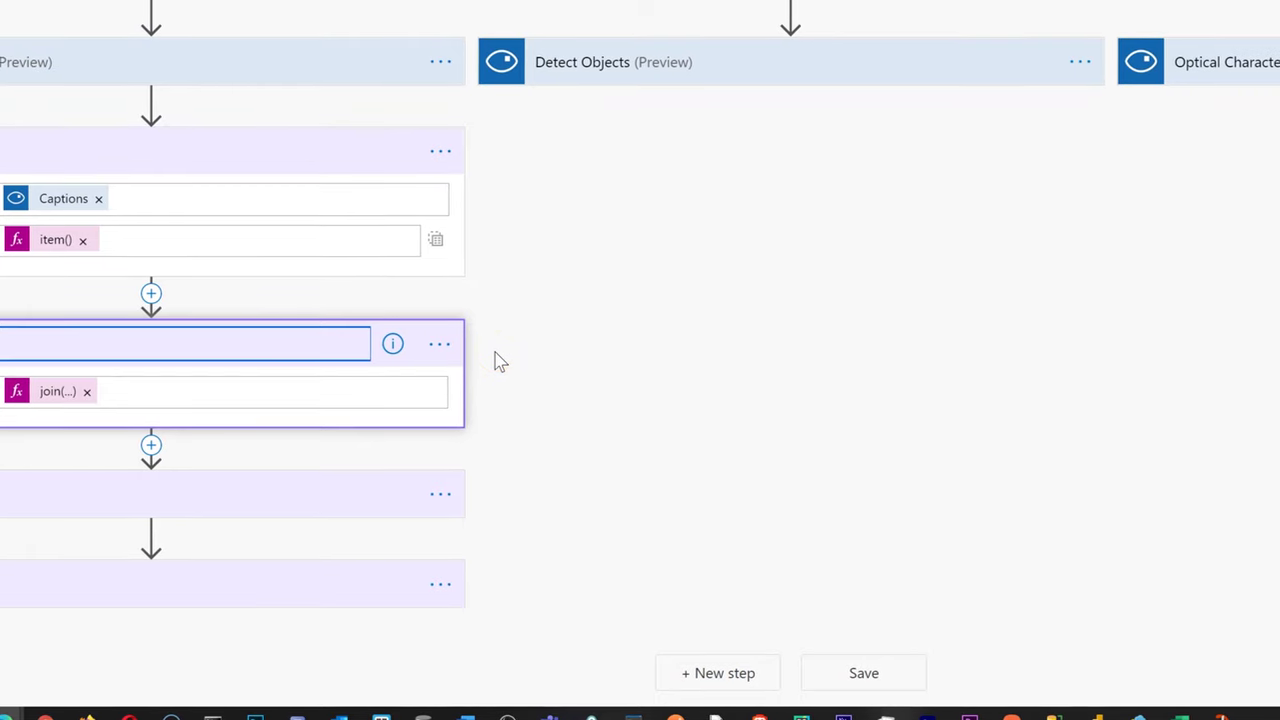
{"action": "type", "text": "Captions"}
{"action": "type", "text": " text"}
{"action": "left_click", "coordinate": [674, 412]}
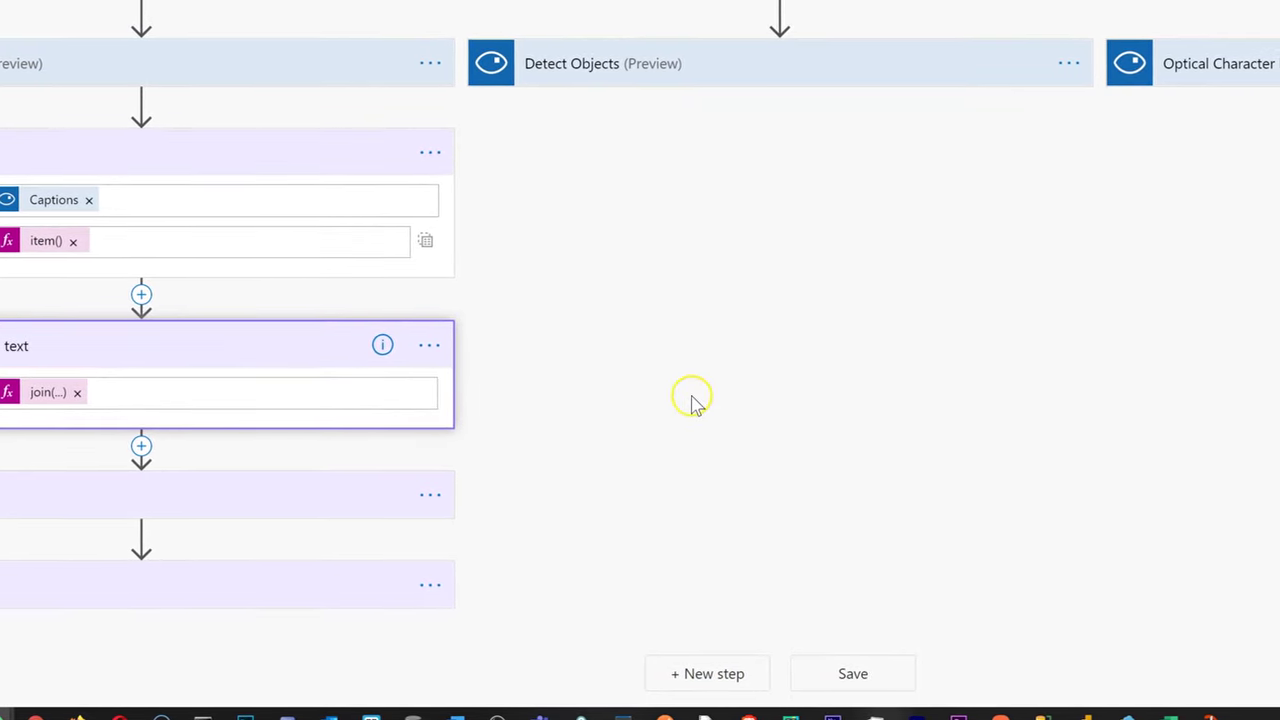
Set the From field of the second Select action to the tags collection from Analyze Image
{"action": "left_click", "coordinate": [300, 494]}
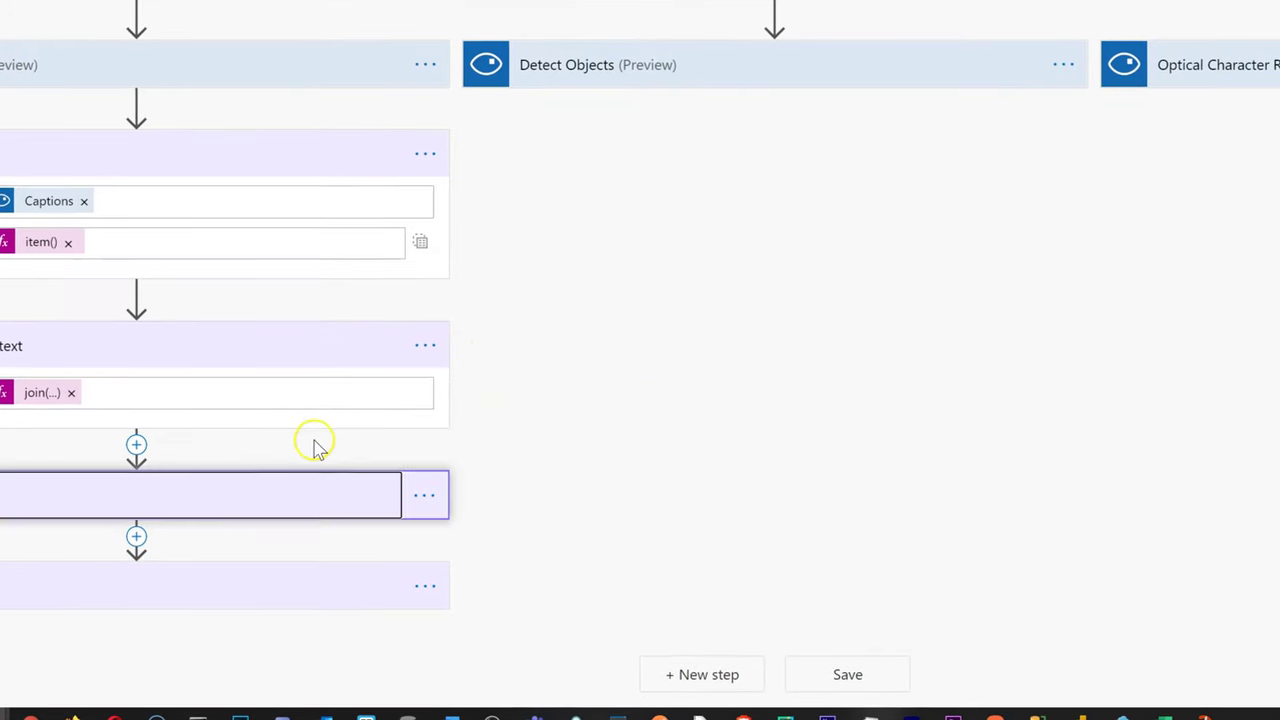
{"action": "scroll", "coordinate": [528, 515], "scroll_direction": "down", "scroll_amount": 1}
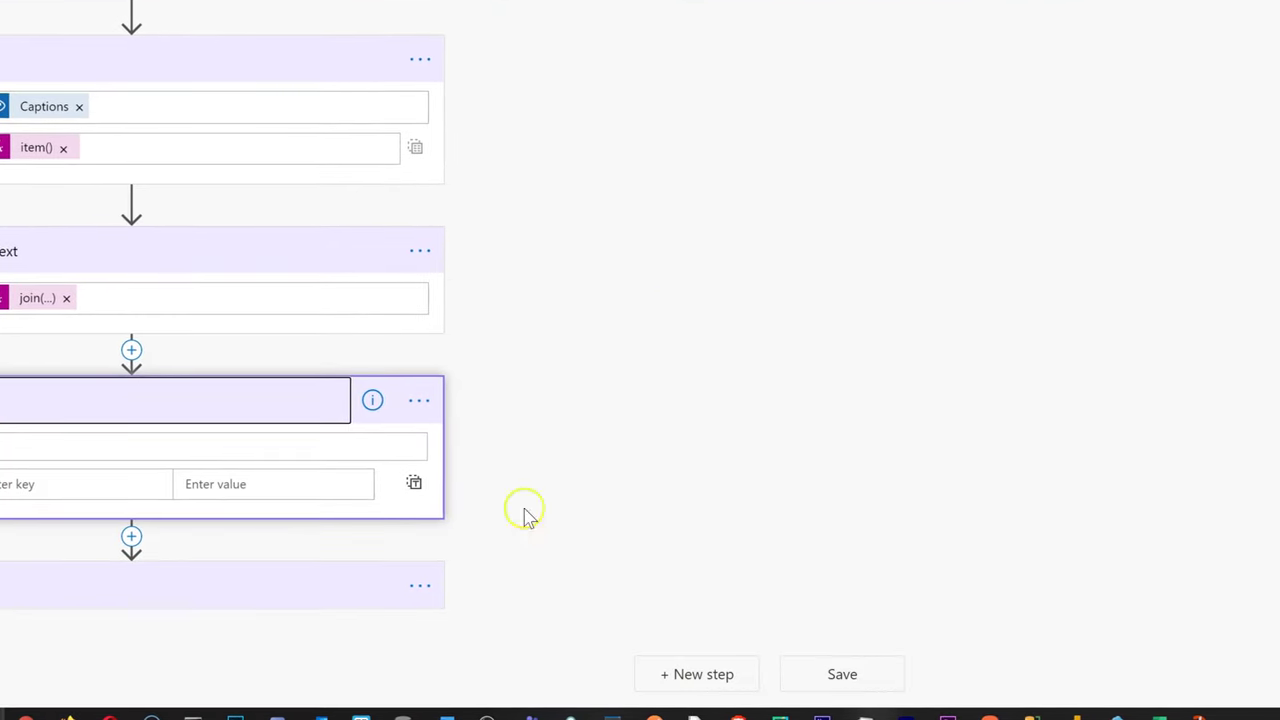
{"action": "left_click", "coordinate": [283, 455]}
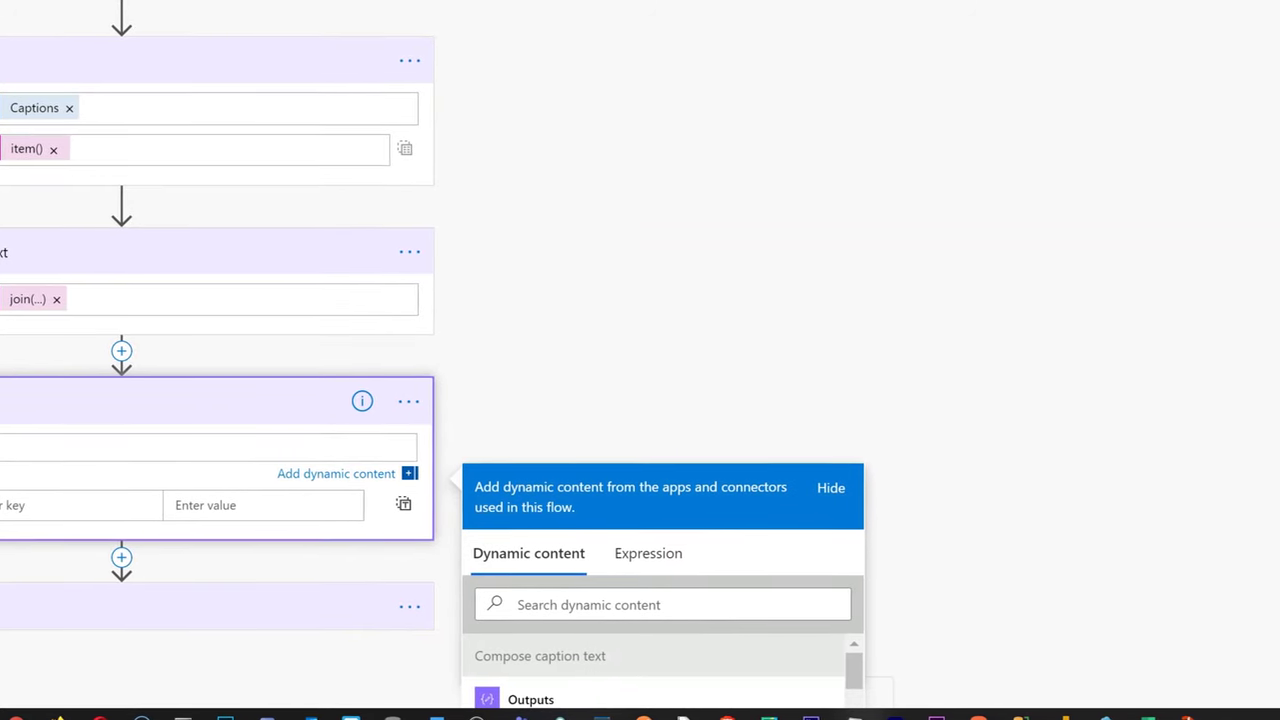
{"action": "scroll", "coordinate": [1194, 366], "scroll_direction": "down", "scroll_amount": 3}
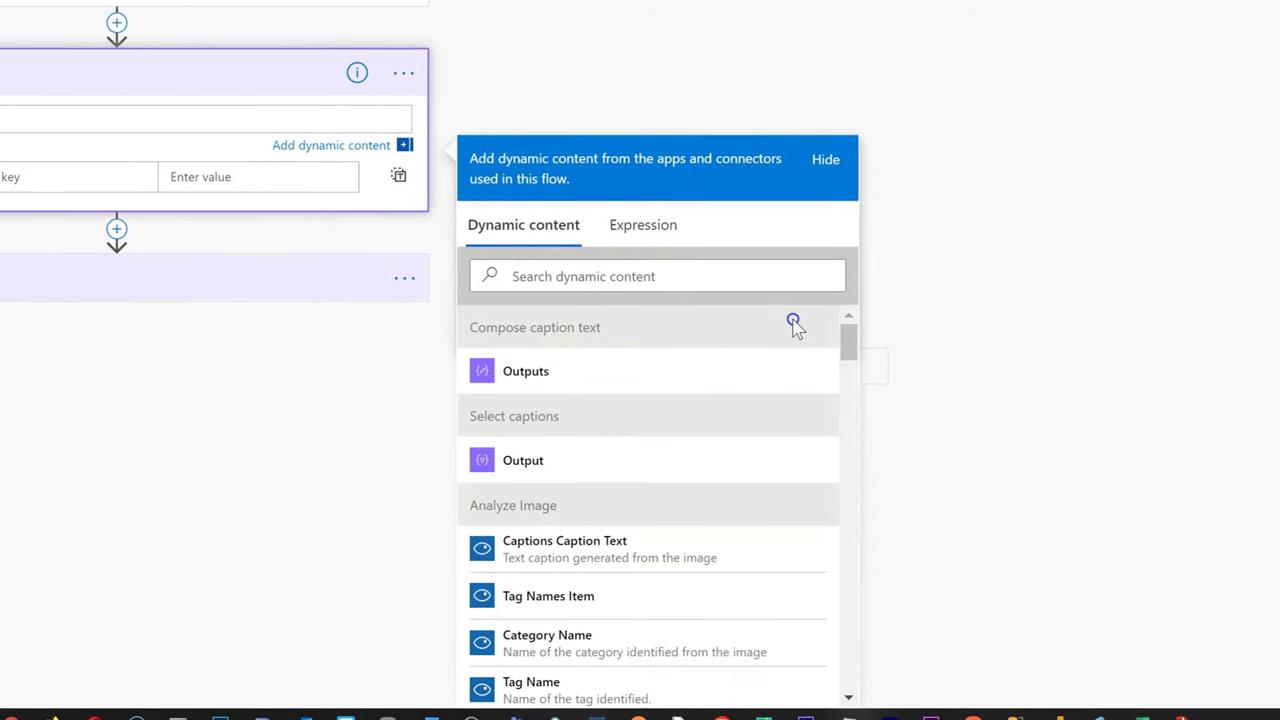
{"action": "mouse_move", "coordinate": [843, 343]}
{"action": "left_mouse_down"}
{"action": "mouse_move", "coordinate": [842, 362]}
{"action": "mouse_move", "coordinate": [829, 357]}
{"action": "left_mouse_up"}
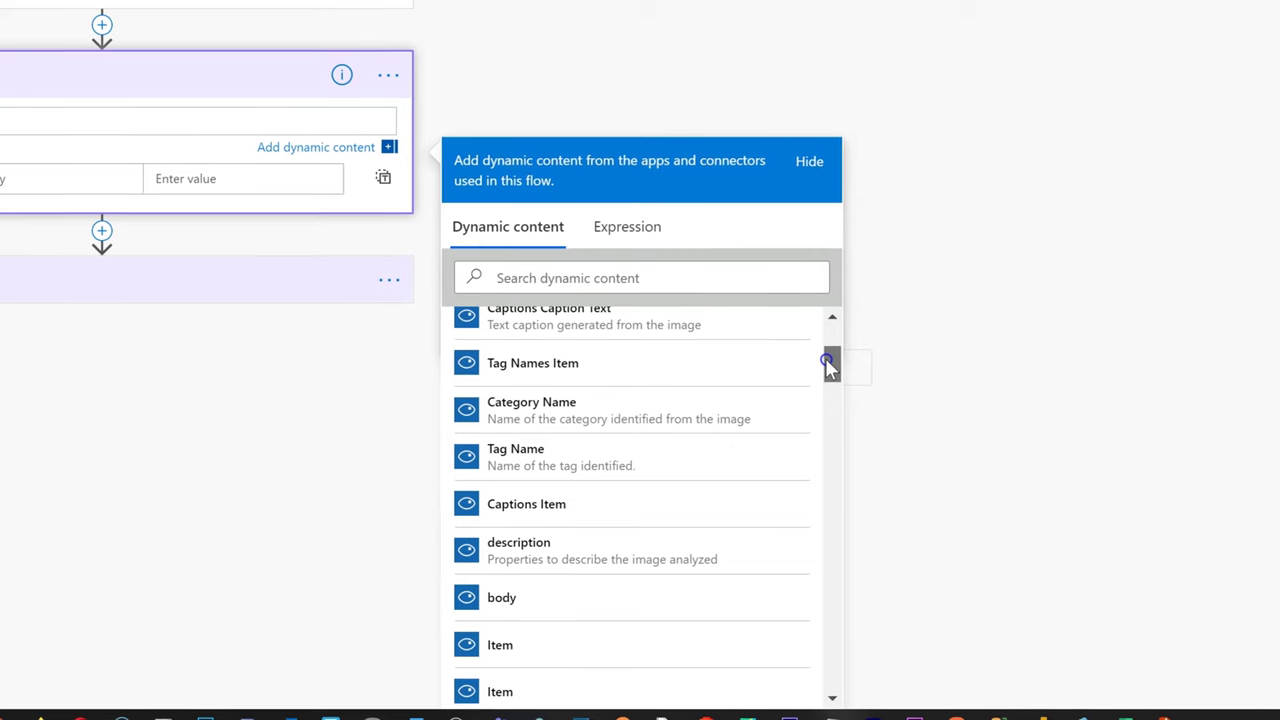
{"action": "left_click_drag", "start_coordinate": [820, 359], "coordinate": [816, 396]}
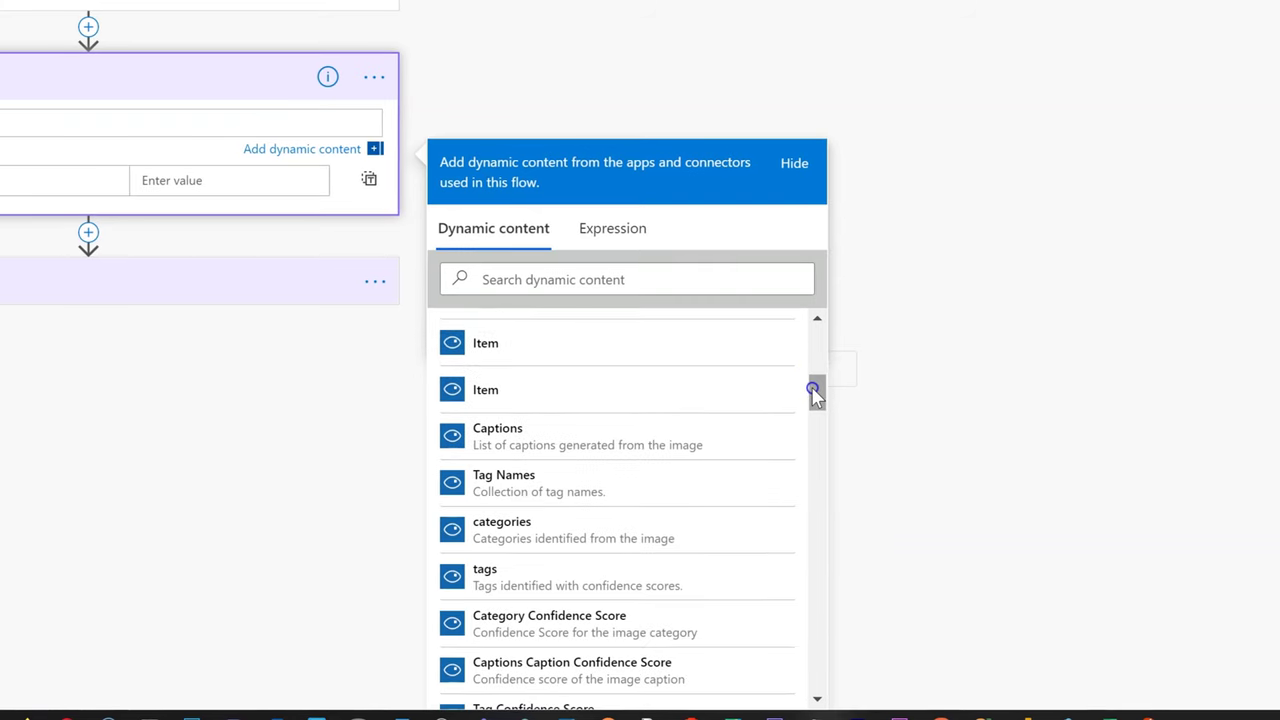
{"action": "left_click", "coordinate": [620, 572]}
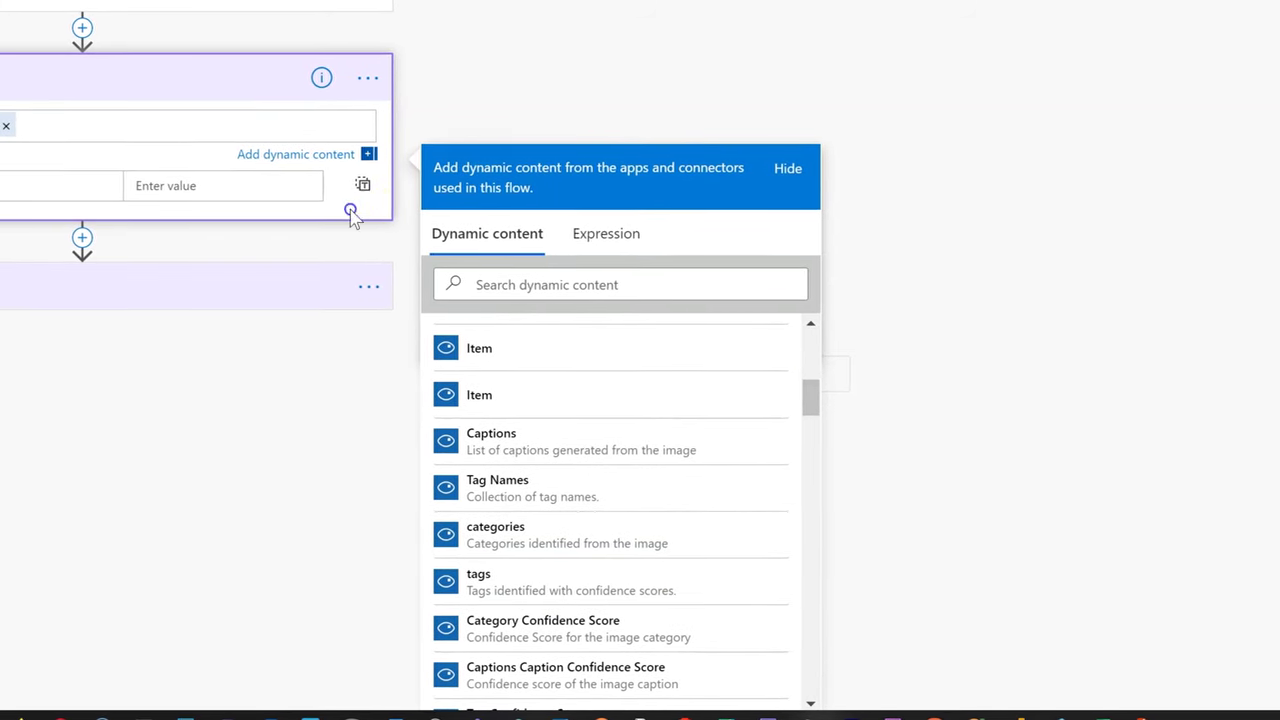
{"action": "left_click", "coordinate": [378, 196]}
Insert the Analyze Image Tag Name into the second Compose's Inputs and move the Compose back out of the Apply to each loop
{"action": "left_click", "coordinate": [253, 607]}
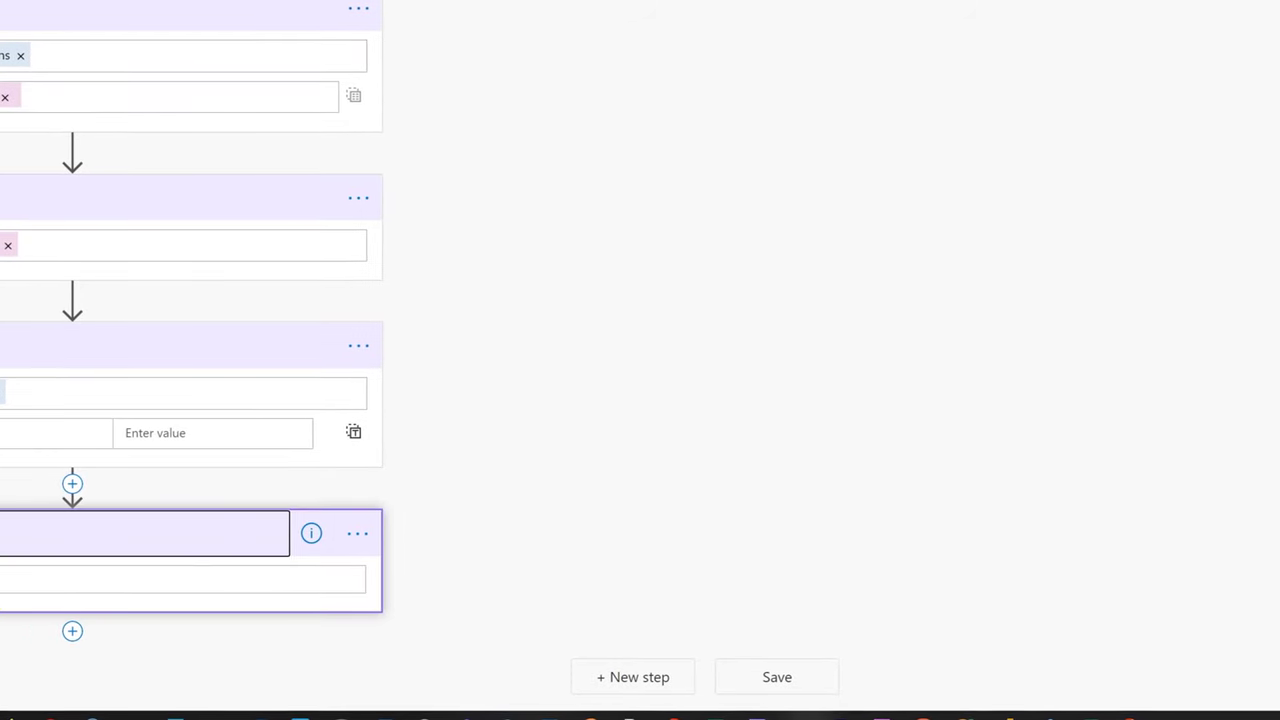
{"action": "left_click", "coordinate": [310, 580]}
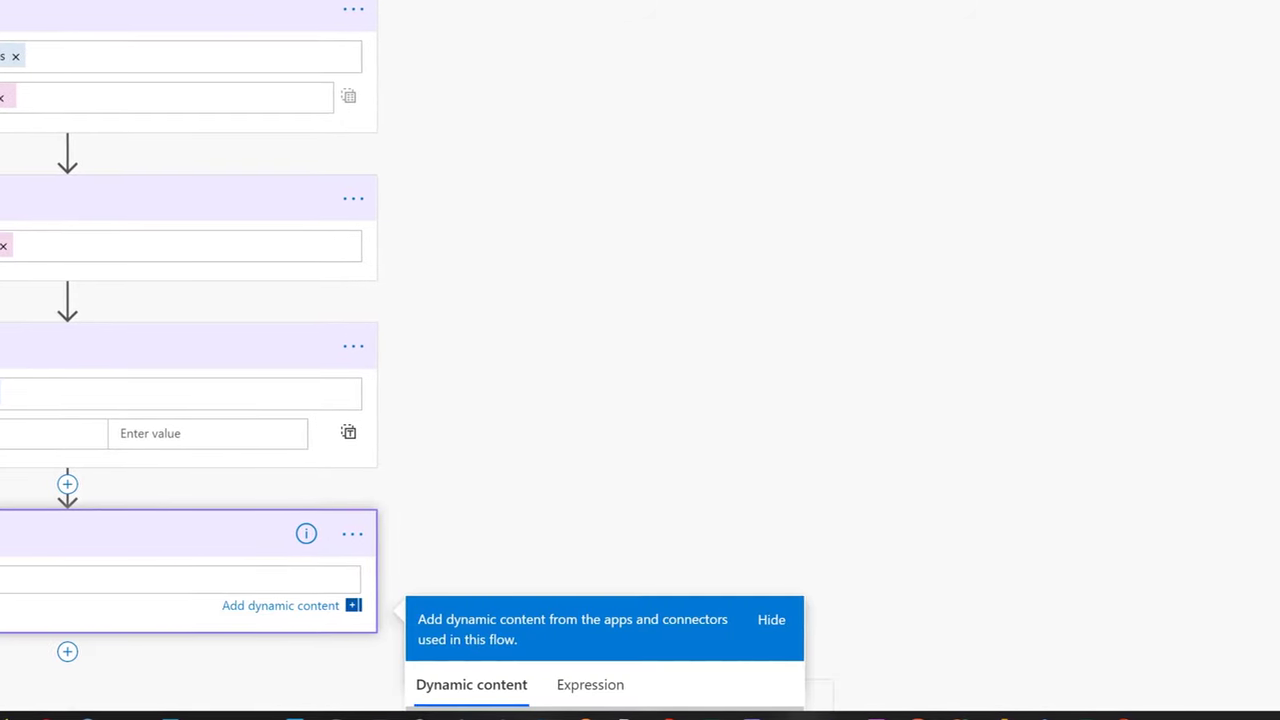
{"action": "scroll", "coordinate": [400, 400], "scroll_direction": "down", "scroll_amount": 5}
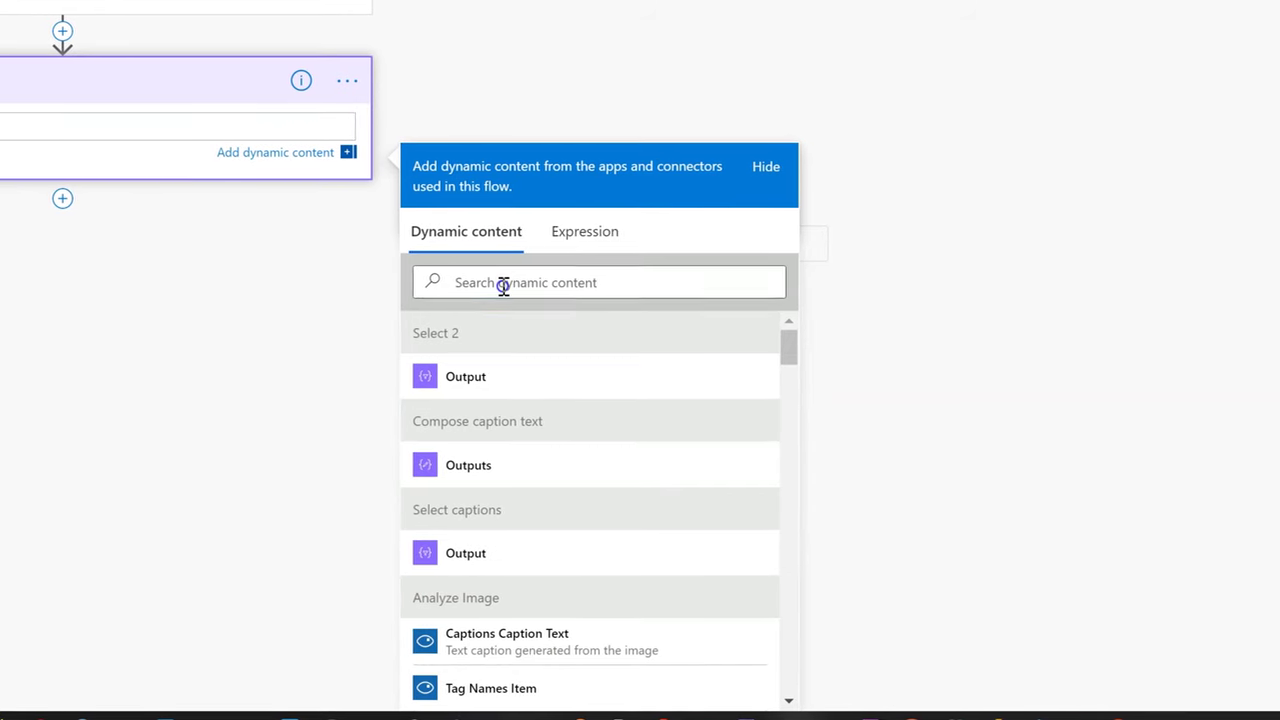
{"action": "left_click", "coordinate": [510, 283]}
{"action": "type", "text": "tag"}
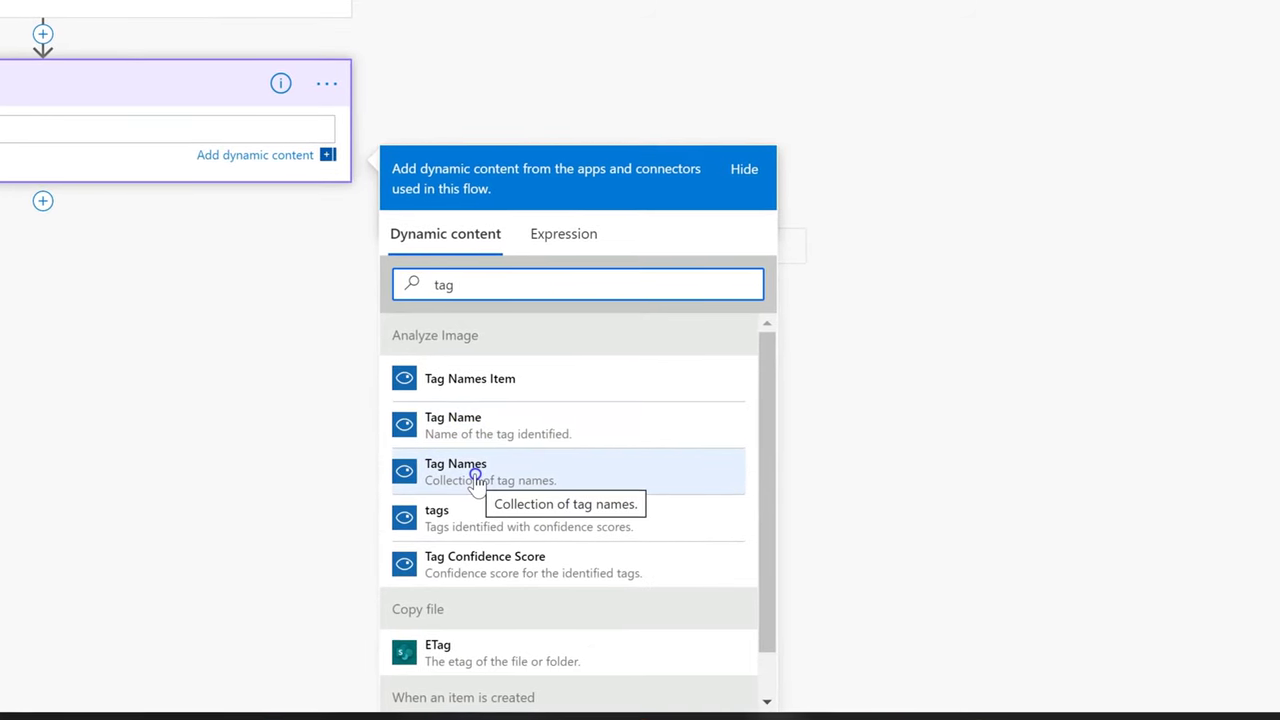
{"action": "left_click", "coordinate": [477, 432]}
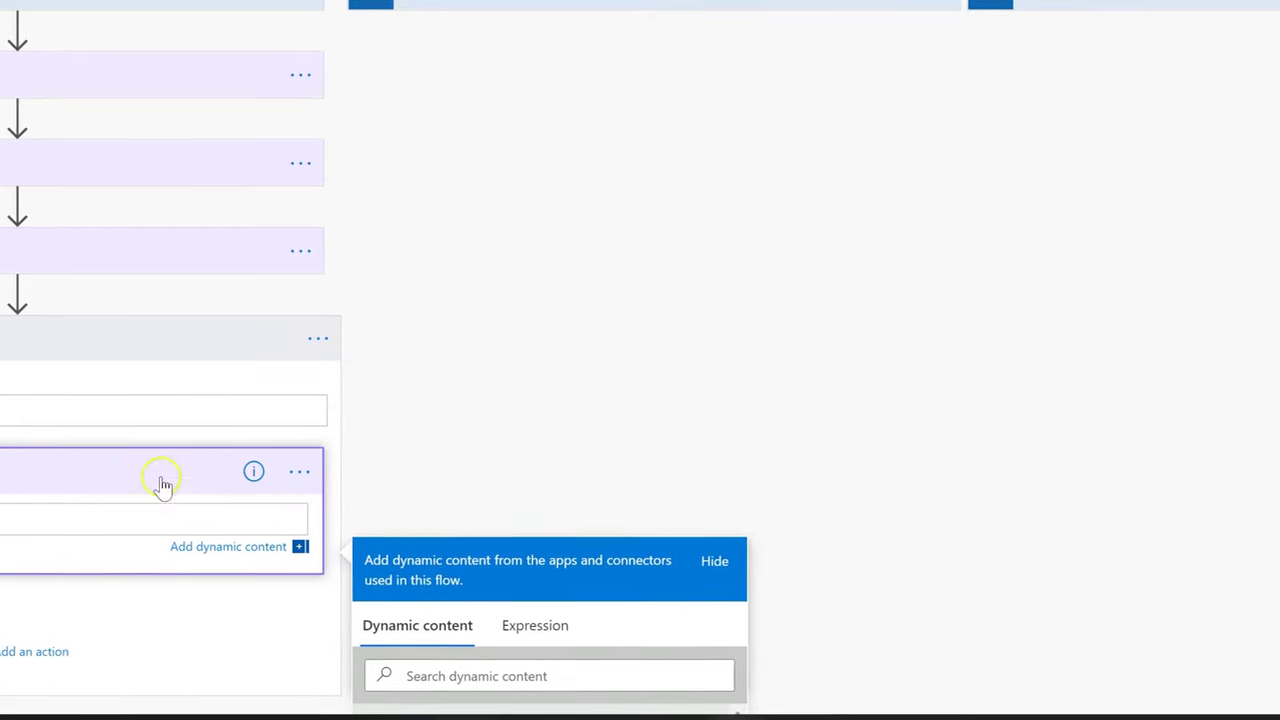
{"action": "left_click_drag", "start_coordinate": [110, 471], "coordinate": [94, 292]}
Switch the second Select's Map to text mode, set it to the expression item()['name'], and rename the action to "Select tags"
{"action": "left_click", "coordinate": [53, 264]}
{"action": "left_click", "coordinate": [272, 262]}
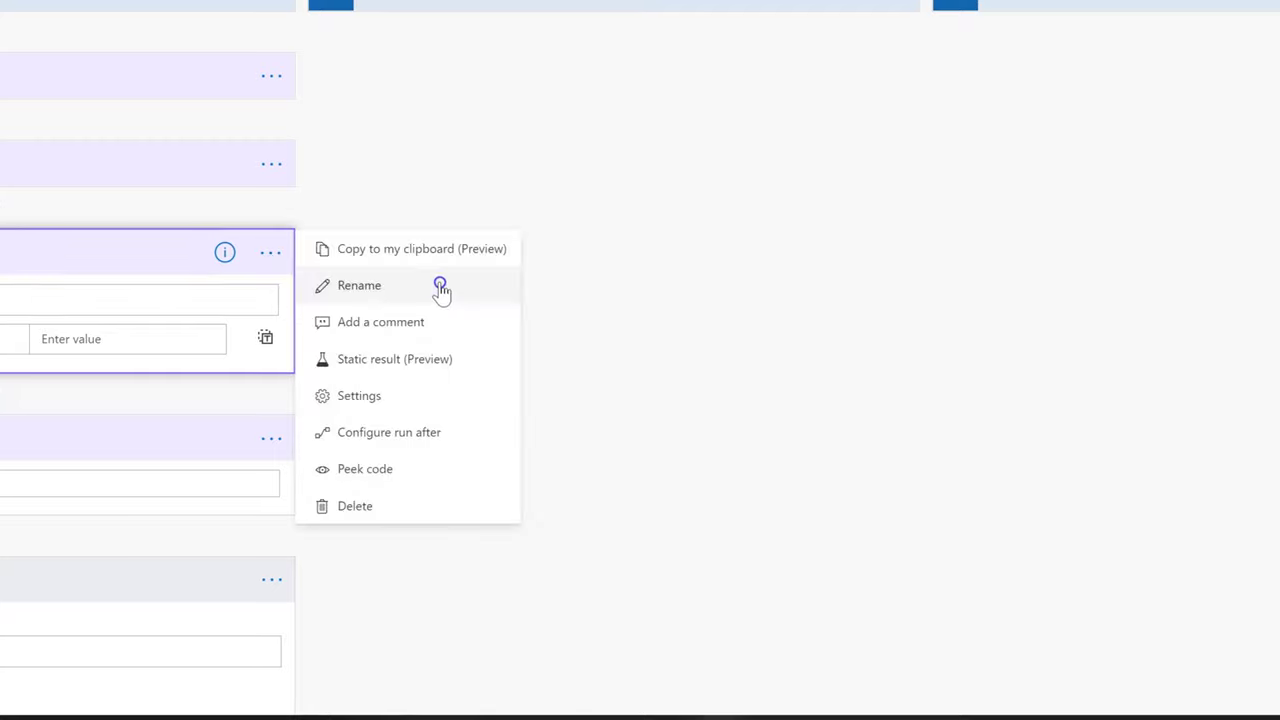
{"action": "left_click", "coordinate": [414, 296]}
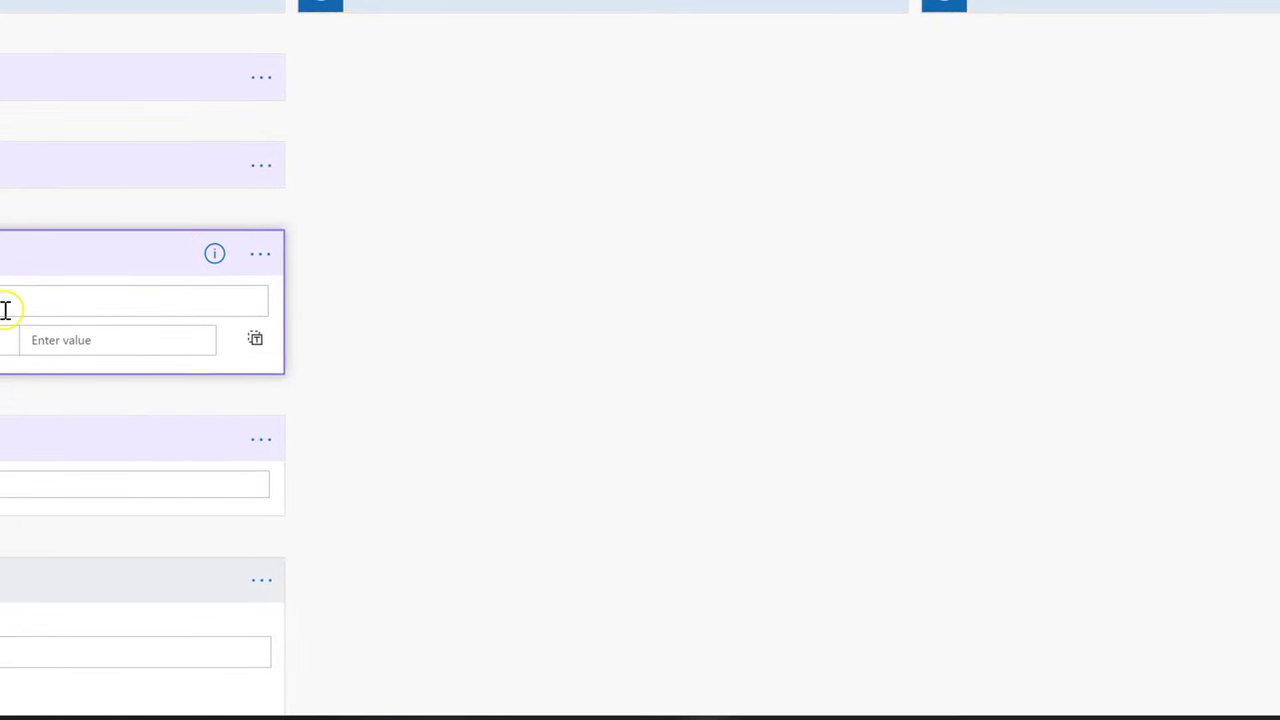
{"action": "left_click", "coordinate": [255, 338]}
{"action": "left_click", "coordinate": [245, 360]}
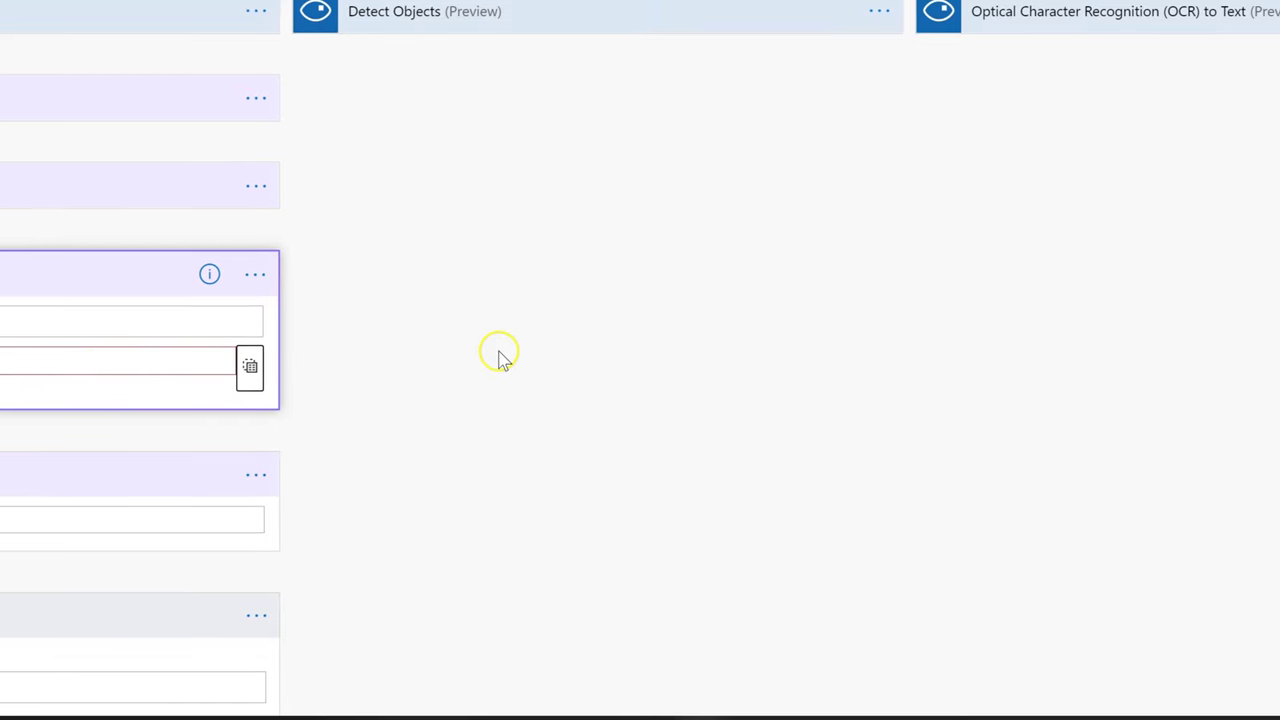
{"action": "left_click", "coordinate": [500, 480]}
{"action": "type", "text": "item()"}
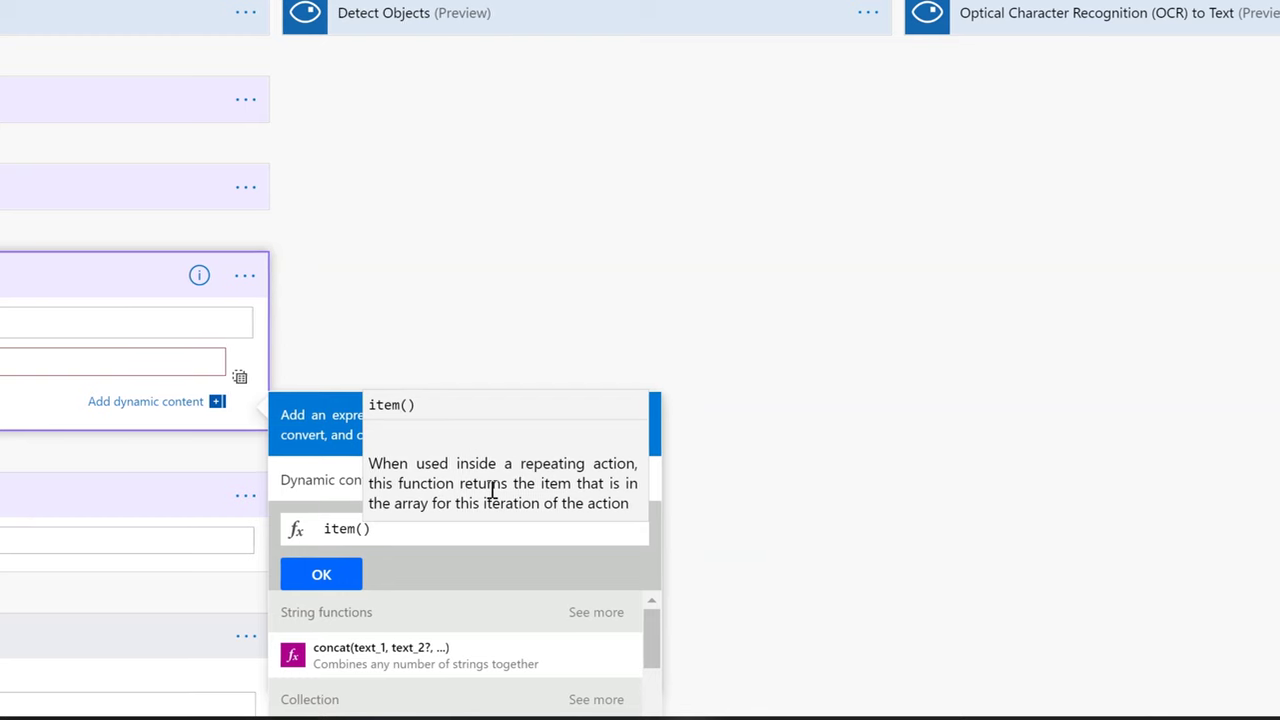
{"action": "type", "text": "['name']"}
{"action": "left_click", "coordinate": [311, 575]}
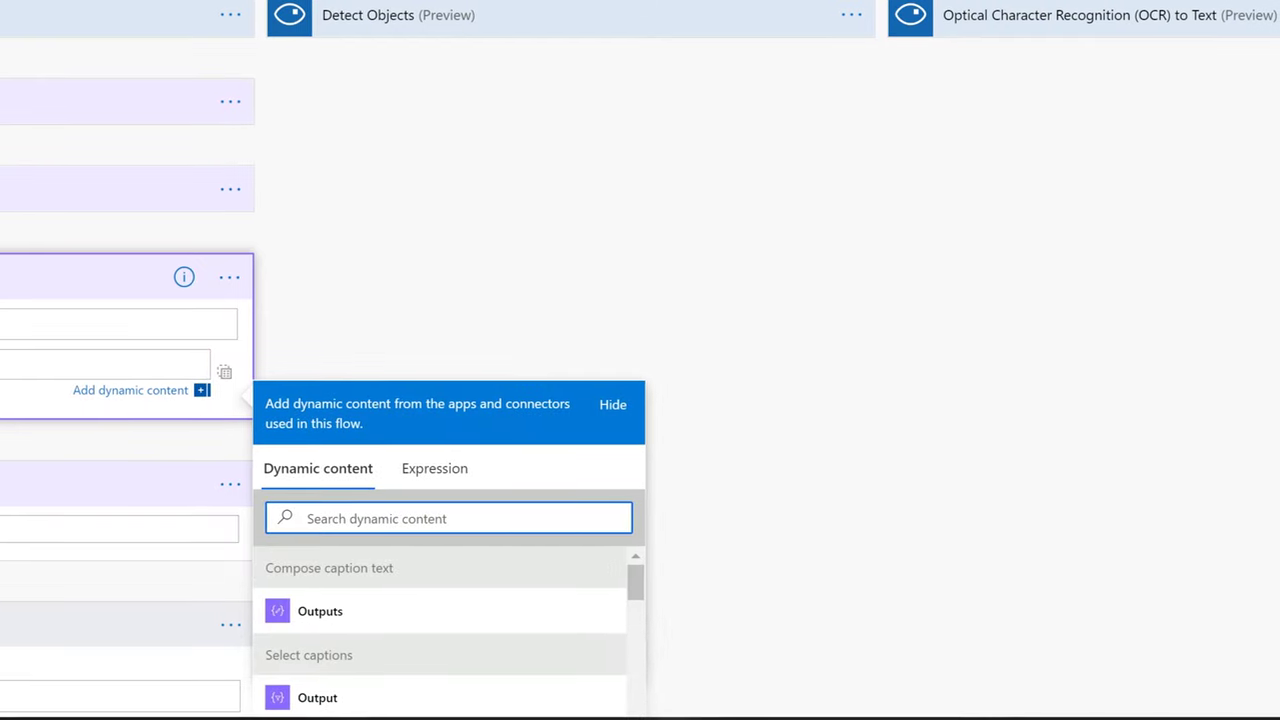
{"action": "left_click", "coordinate": [120, 528]}
{"action": "left_click", "coordinate": [224, 276]}
{"action": "left_click", "coordinate": [323, 305]}
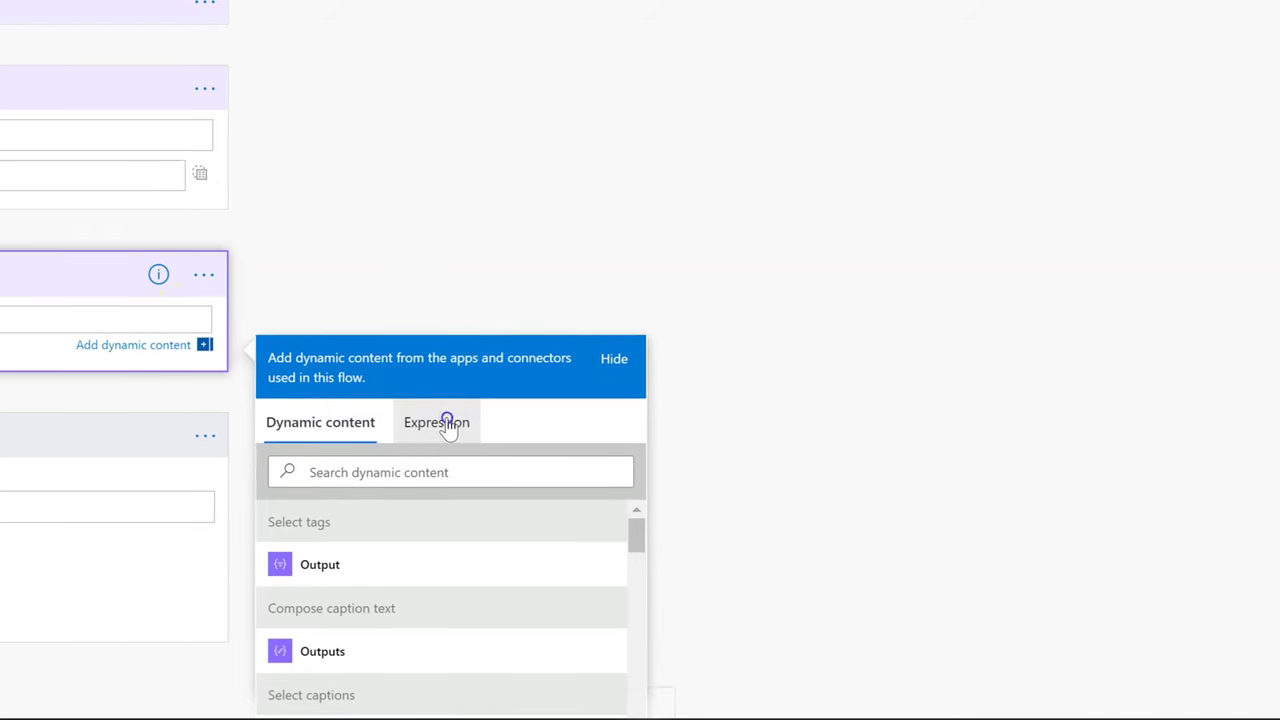
Set the second Compose's Inputs to the expression join(body('Select_tags'),',')
{"action": "left_click", "coordinate": [447, 425]}
{"action": "type", "text": "join("}
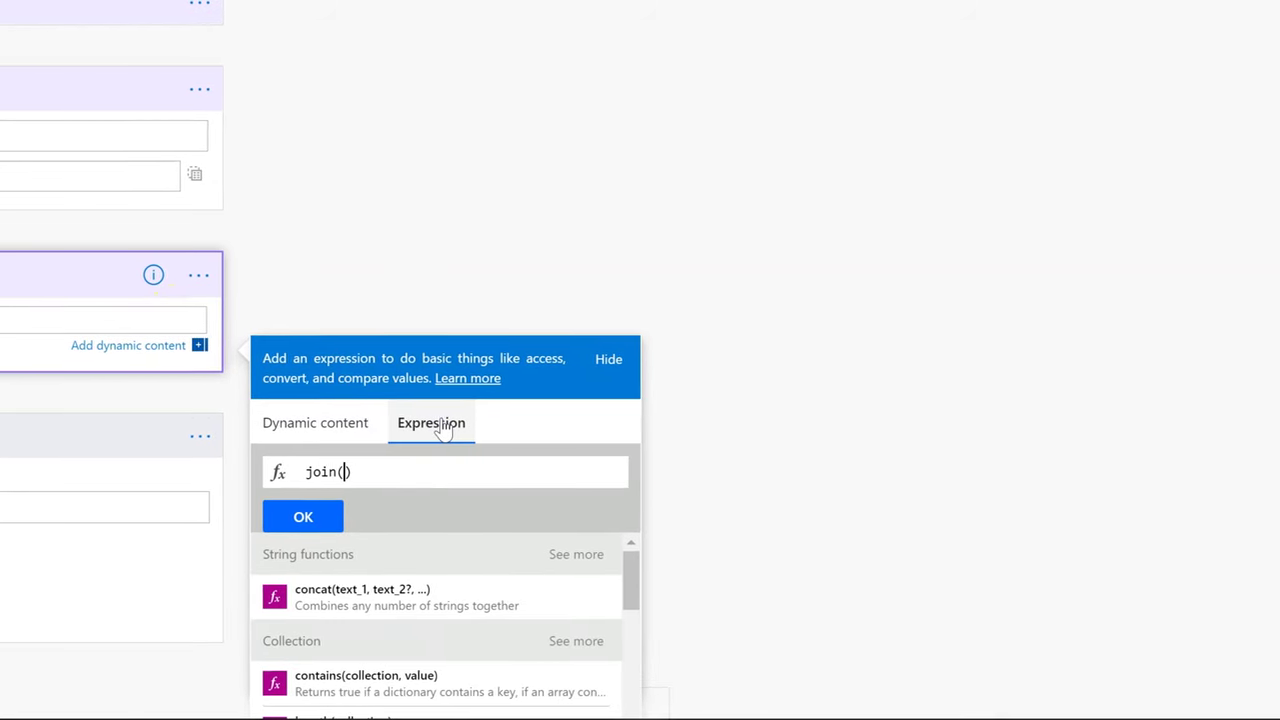
{"action": "left_click", "coordinate": [315, 422]}
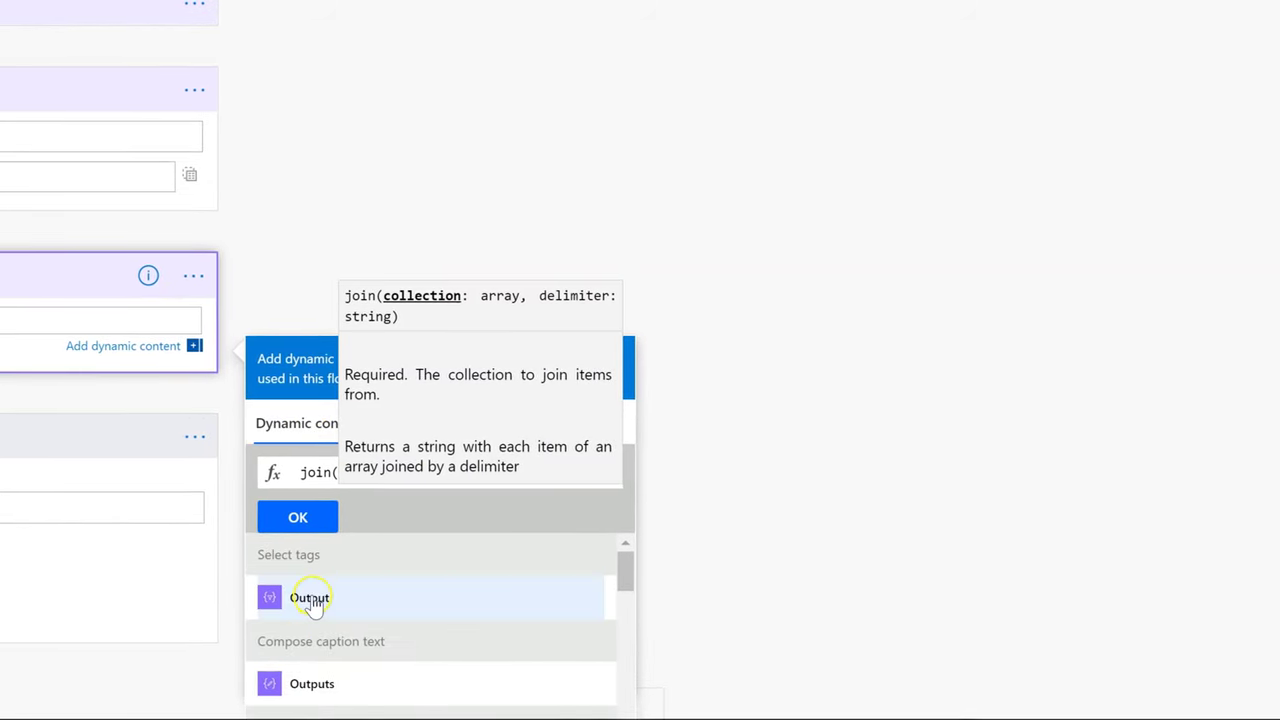
{"action": "left_click", "coordinate": [310, 599]}
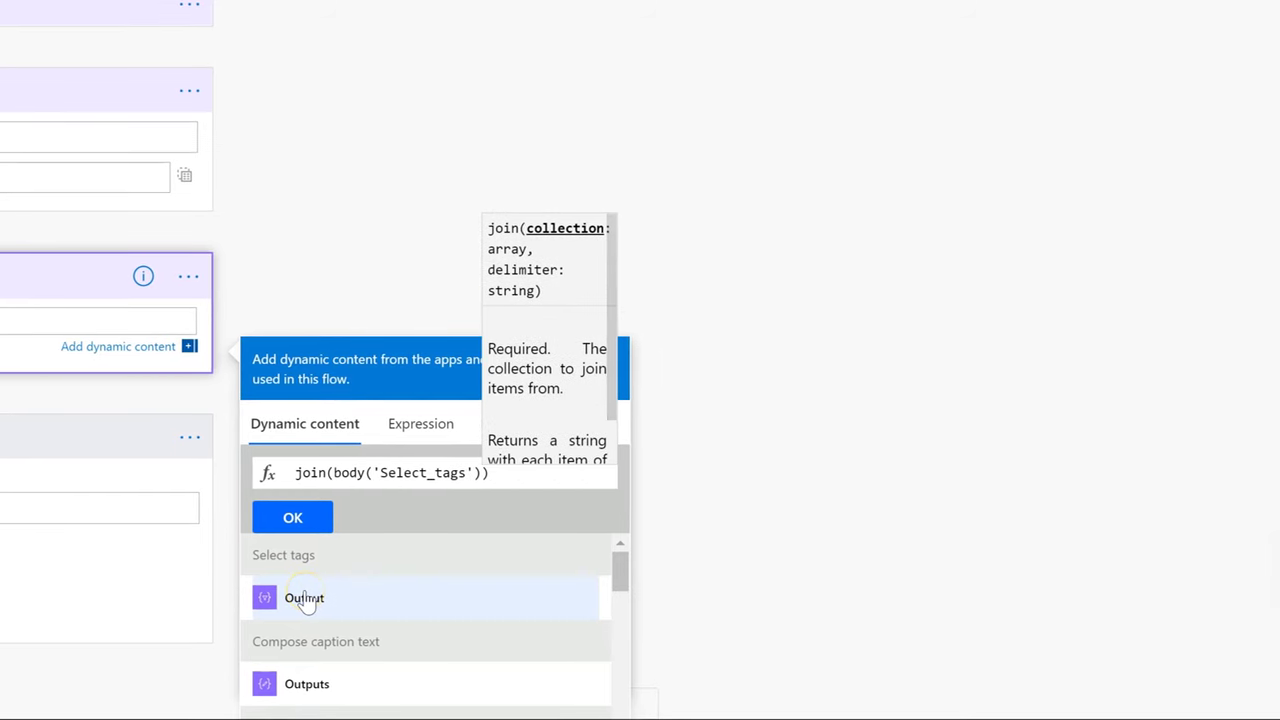
{"action": "type", "text": ",','"}
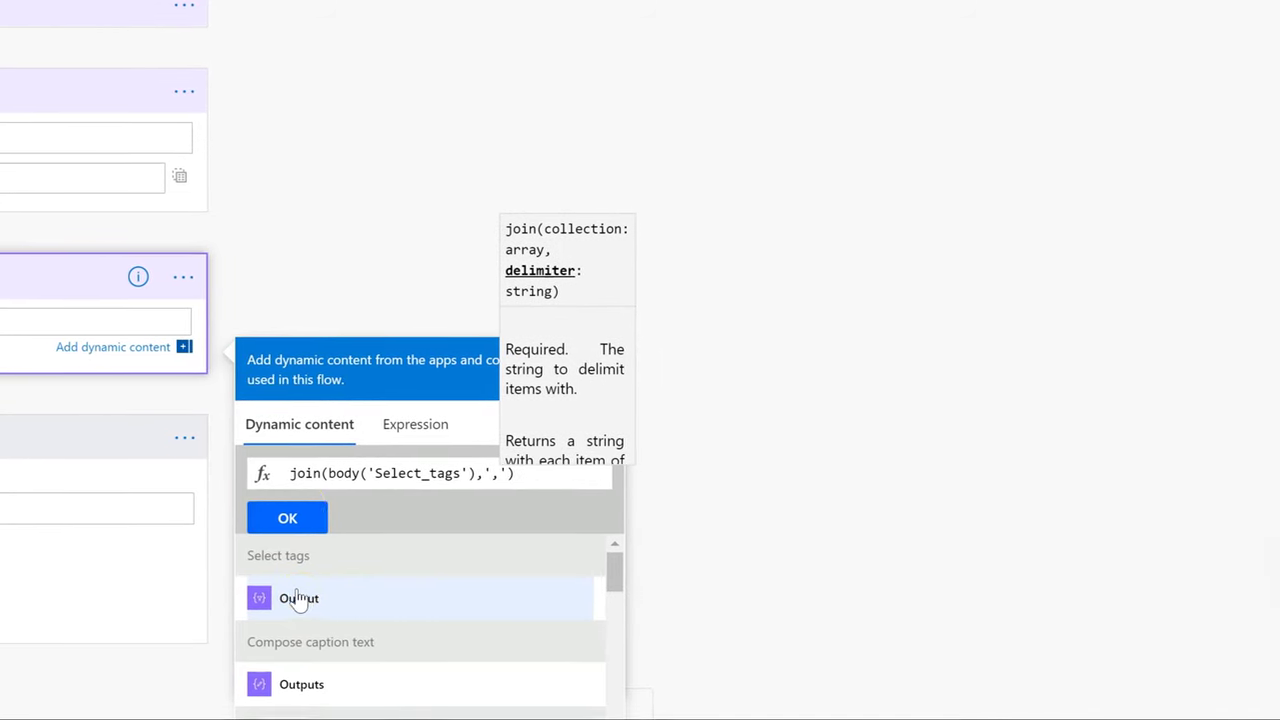
{"action": "left_click", "coordinate": [300, 516]}
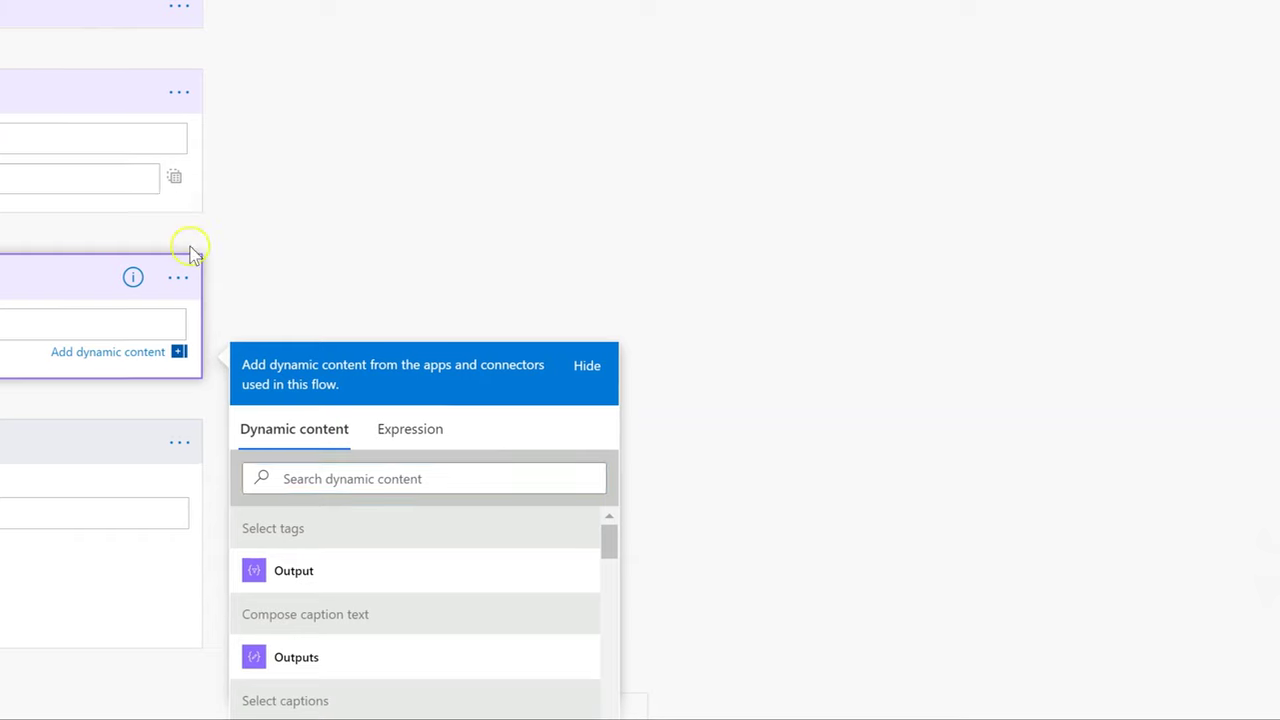
Delete the emptied Apply to each loop below the second Compose action
{"action": "left_click", "coordinate": [199, 370]}
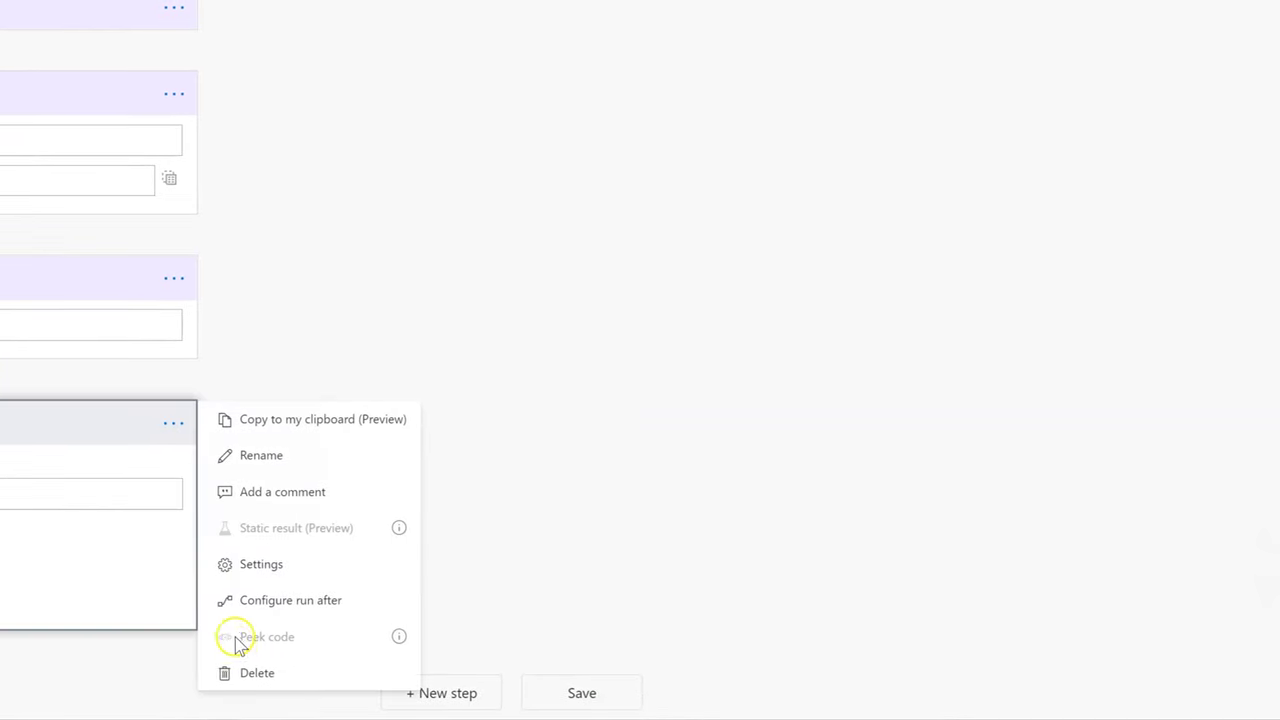
{"action": "left_click", "coordinate": [237, 684]}
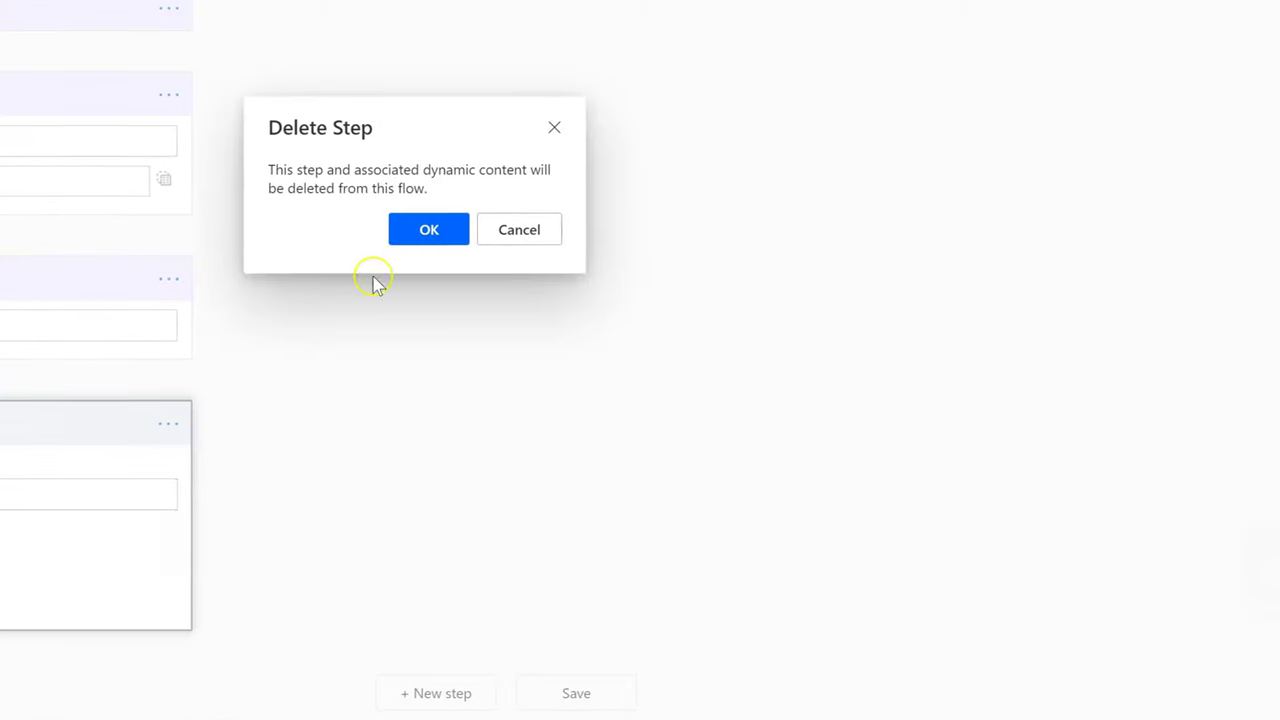
{"action": "left_click", "coordinate": [429, 228]}
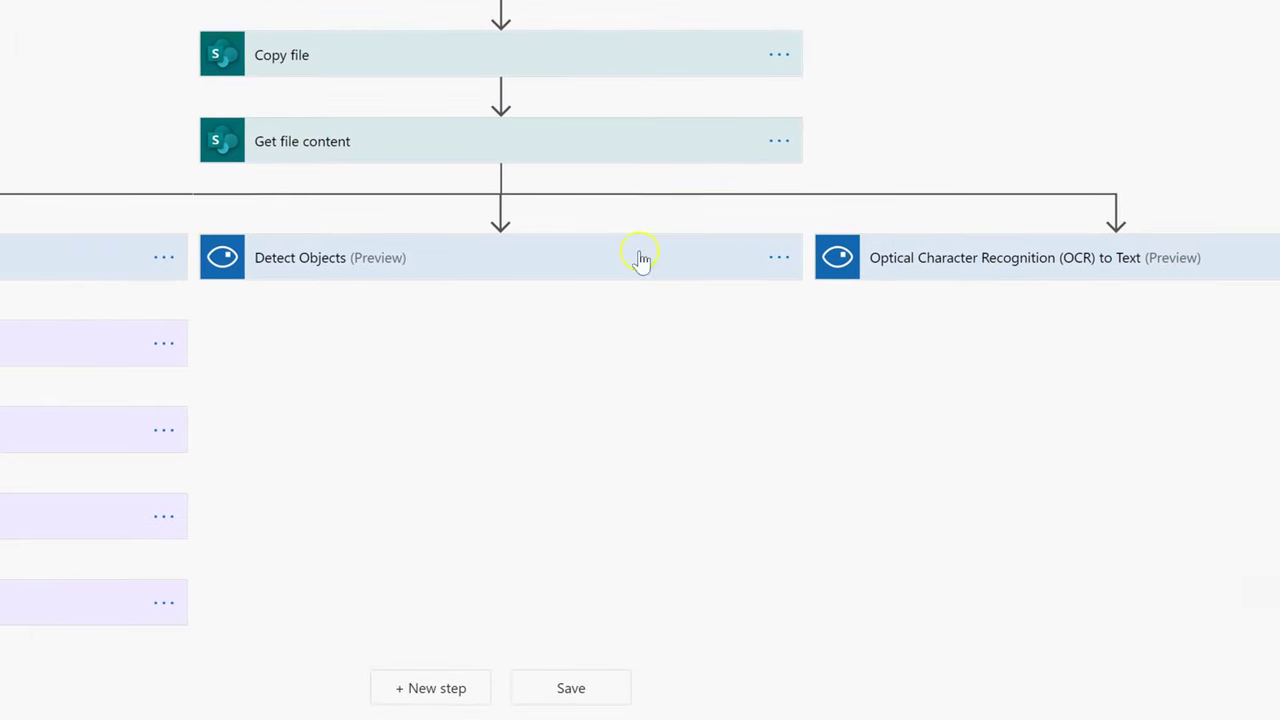
Add a Select action below Detect Objects and set its From field to the objects collection
{"action": "left_click", "coordinate": [497, 300]}
{"action": "left_click", "coordinate": [511, 320]}
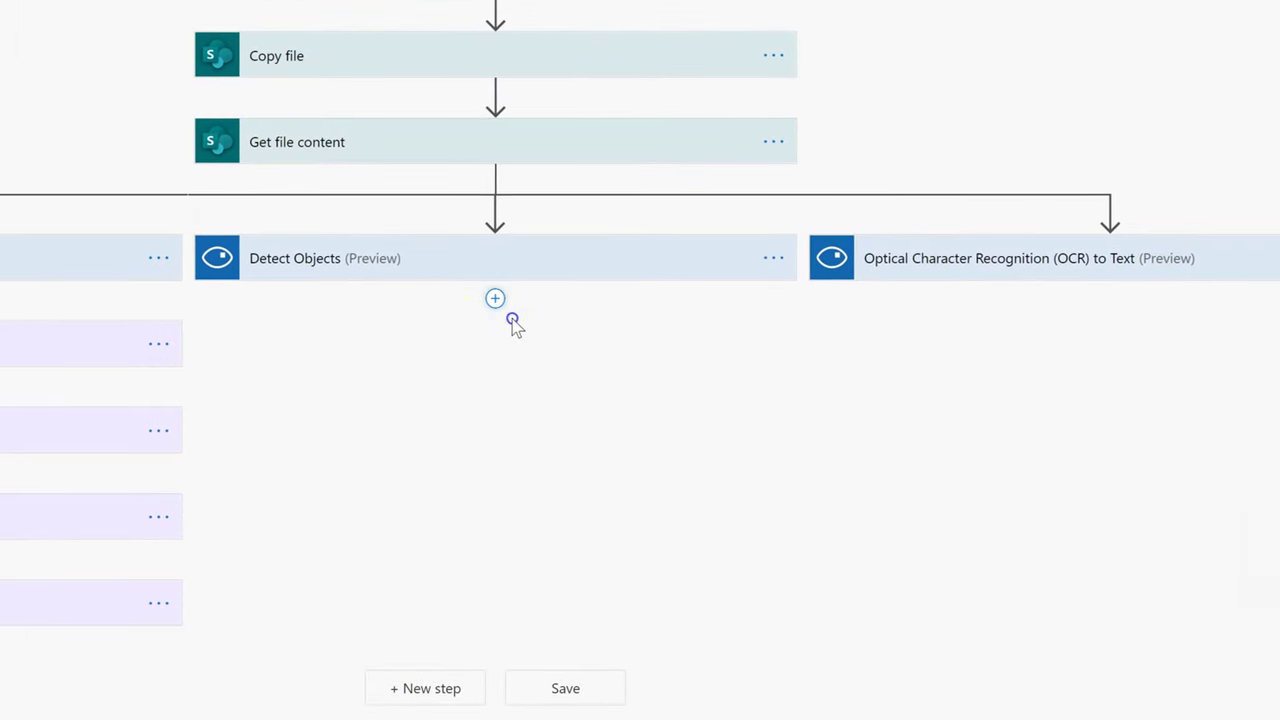
{"action": "type", "text": "select"}
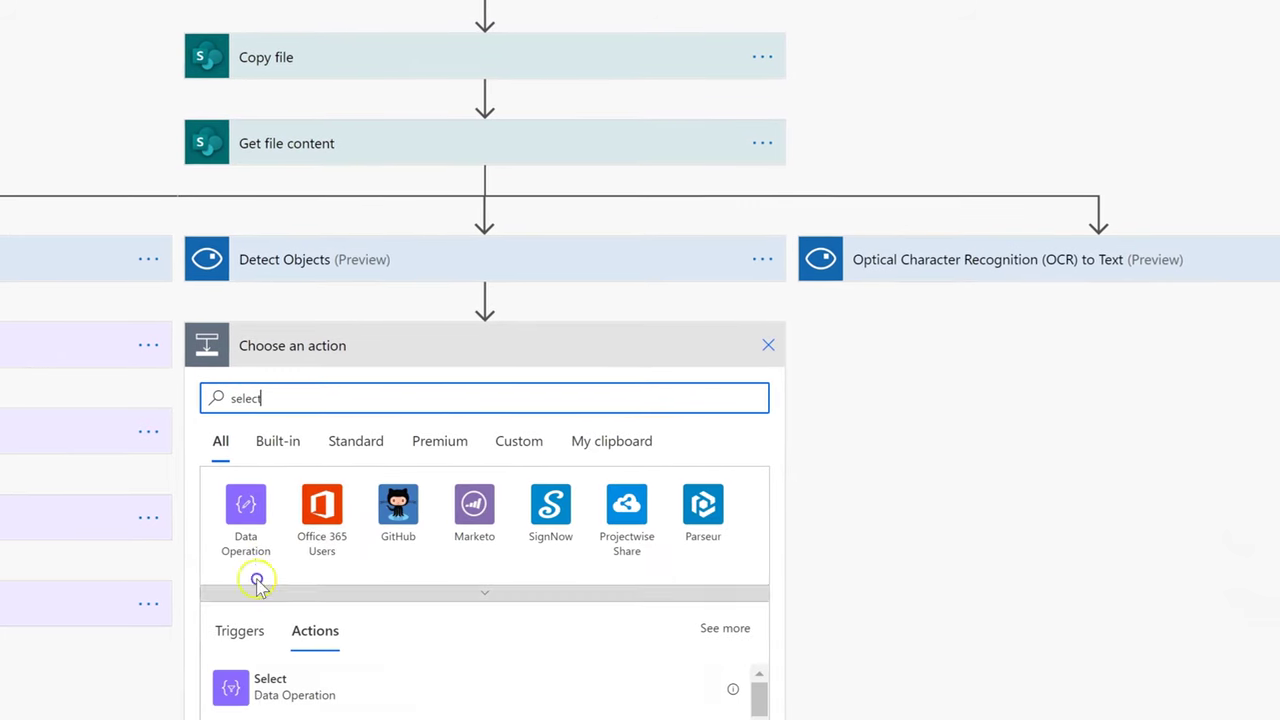
{"action": "left_click", "coordinate": [250, 686]}
{"action": "left_click", "coordinate": [457, 387]}
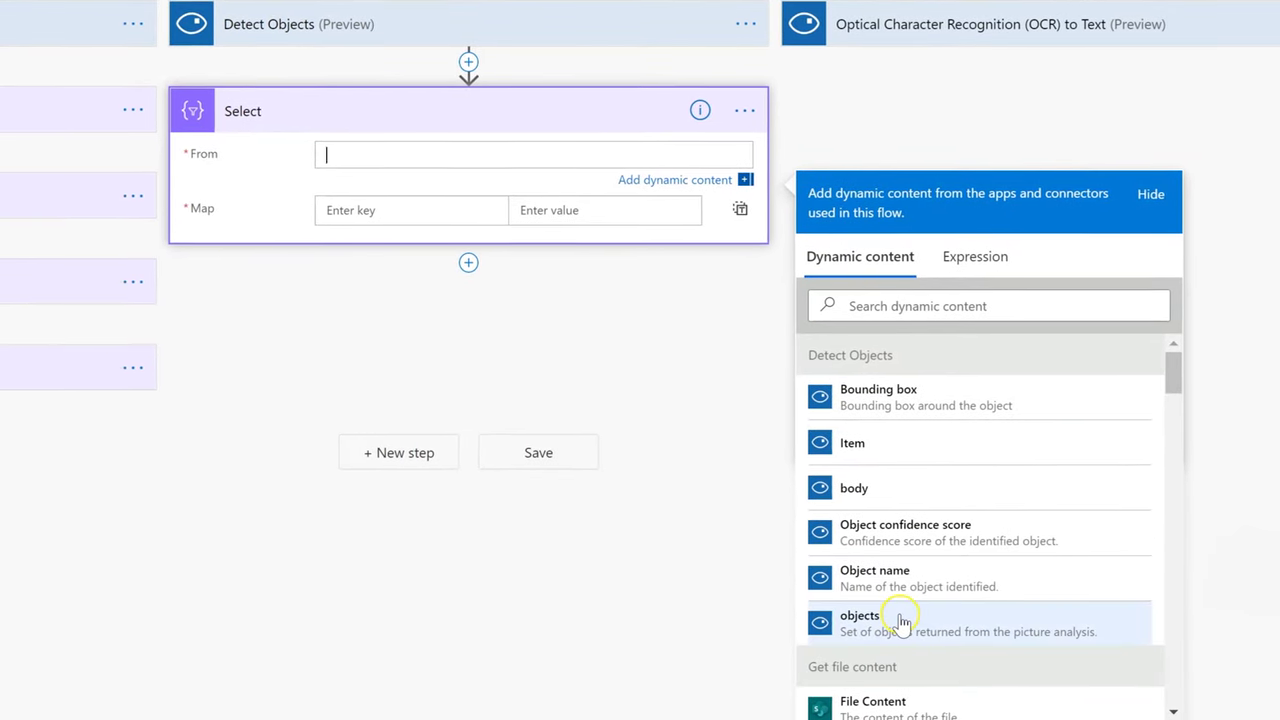
{"action": "left_click", "coordinate": [897, 621]}
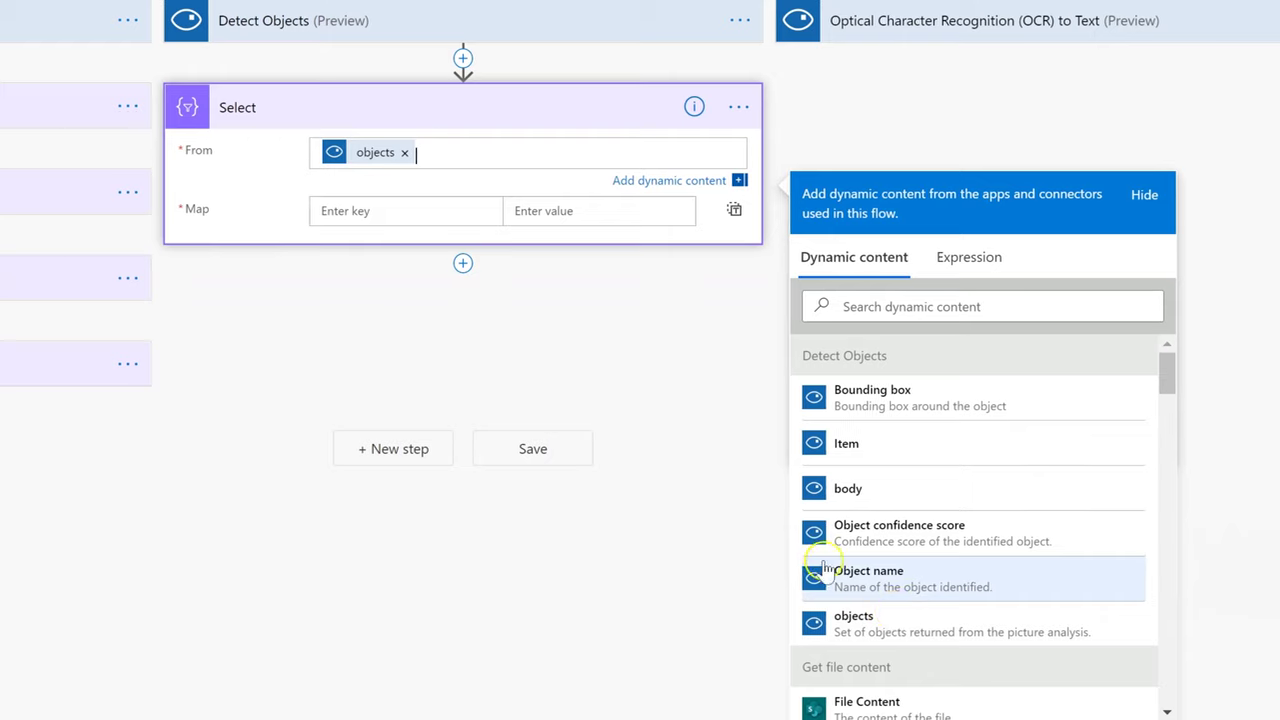
Add a Compose action below the Select action in the Detect Objects branch
{"action": "left_click", "coordinate": [458, 28]}
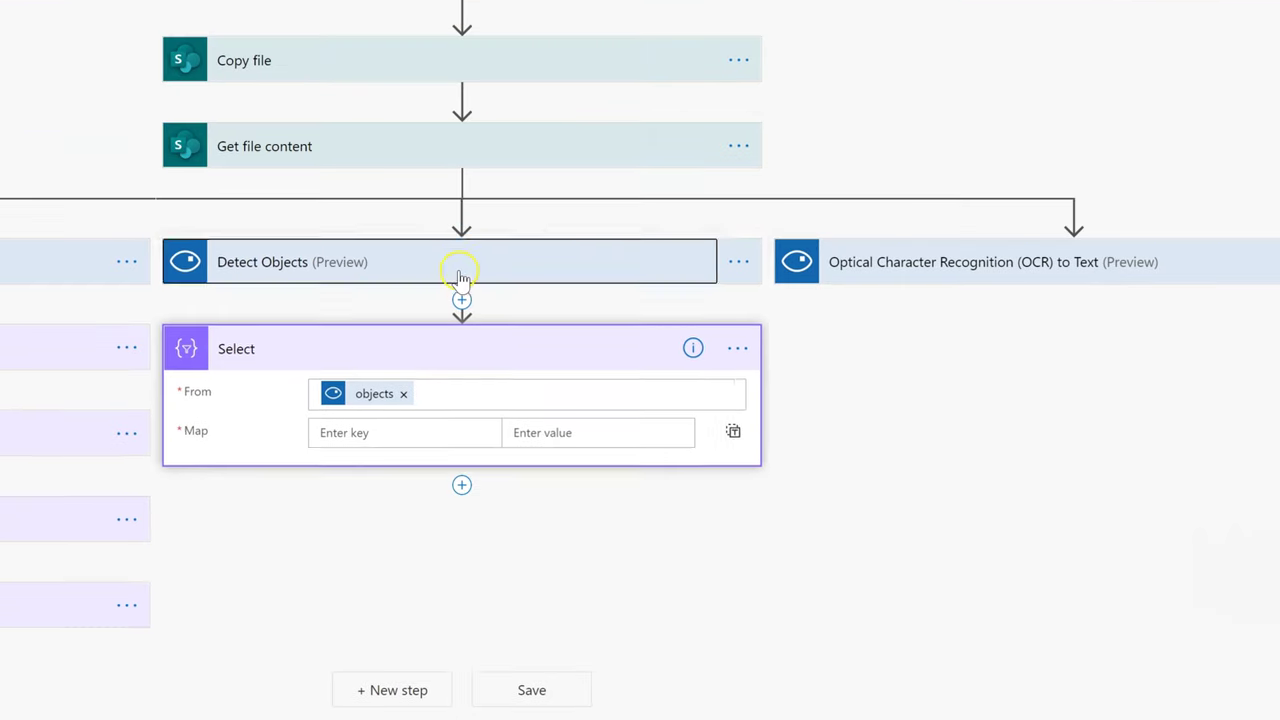
{"action": "left_click", "coordinate": [463, 578]}
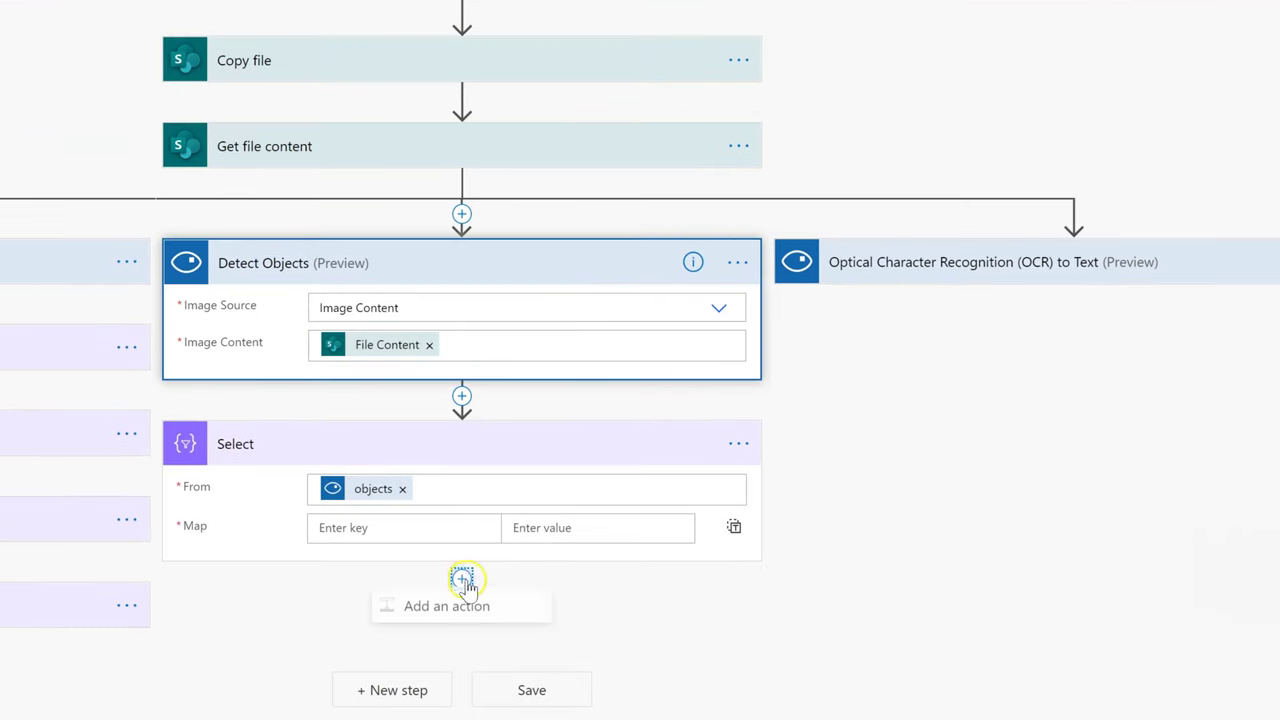
{"action": "left_click", "coordinate": [470, 606]}
{"action": "type", "text": "compose"}
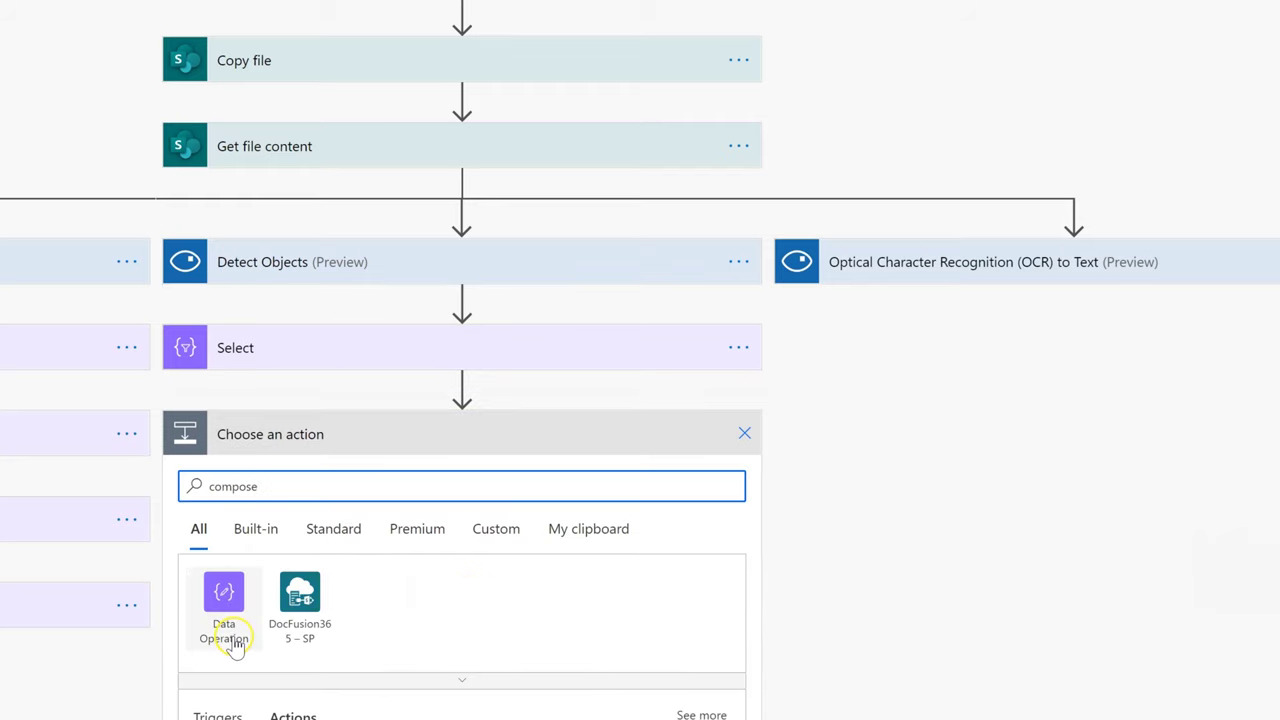
{"action": "left_click", "coordinate": [226, 625]}
{"action": "left_click", "coordinate": [300, 598]}
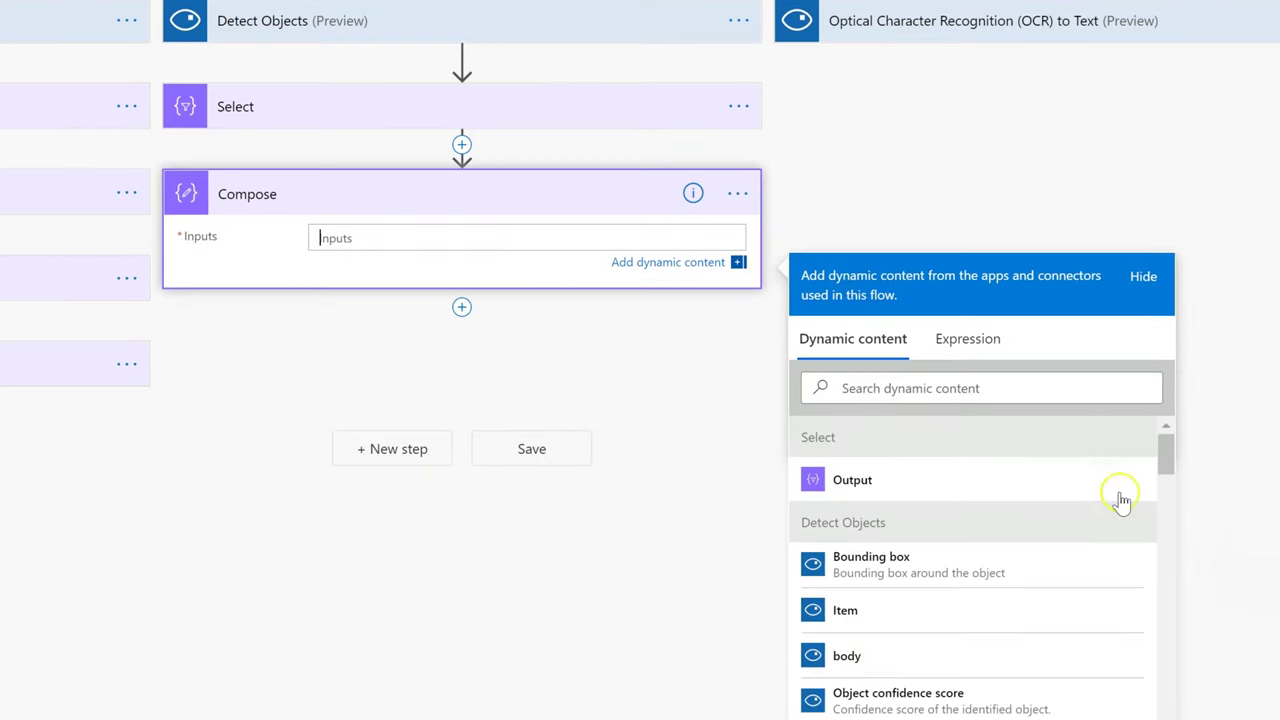
Insert the Object name value into the new Compose's Inputs and check the expression behind it
{"action": "left_click_drag", "start_coordinate": [1160, 462], "coordinate": [1172, 490]}
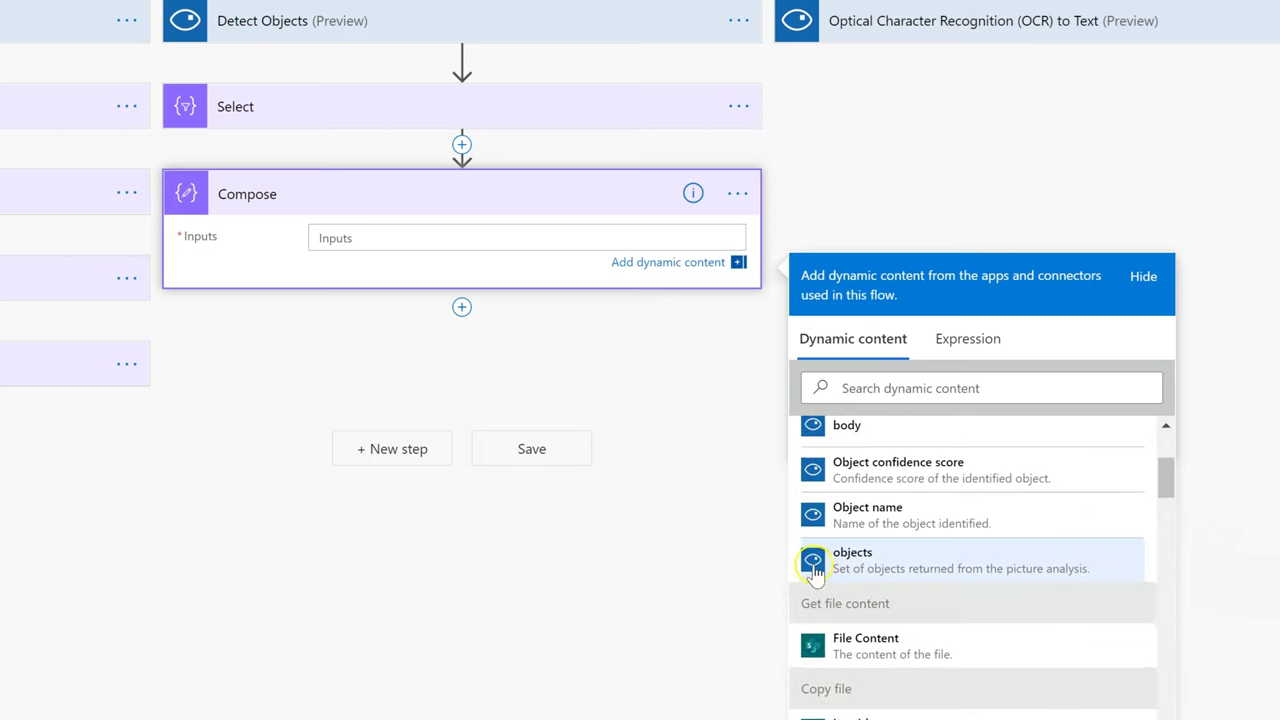
{"action": "left_click", "coordinate": [848, 517]}
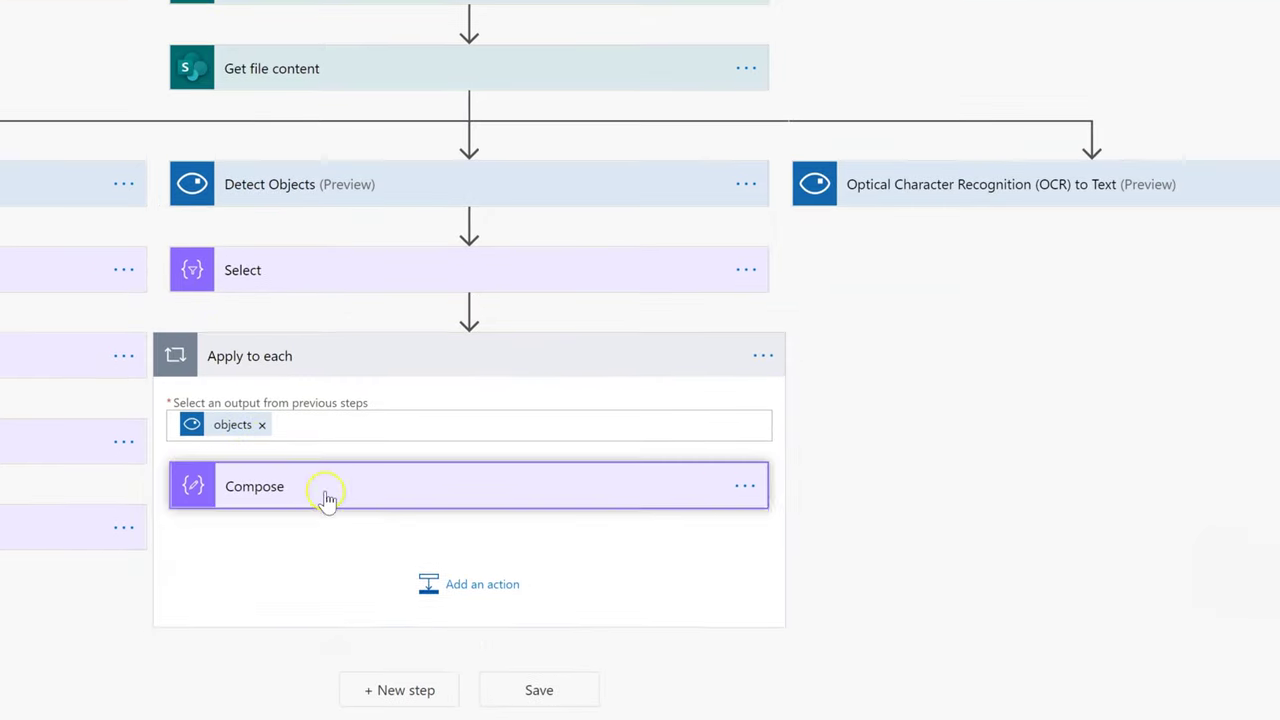
{"action": "left_click", "coordinate": [327, 498]}
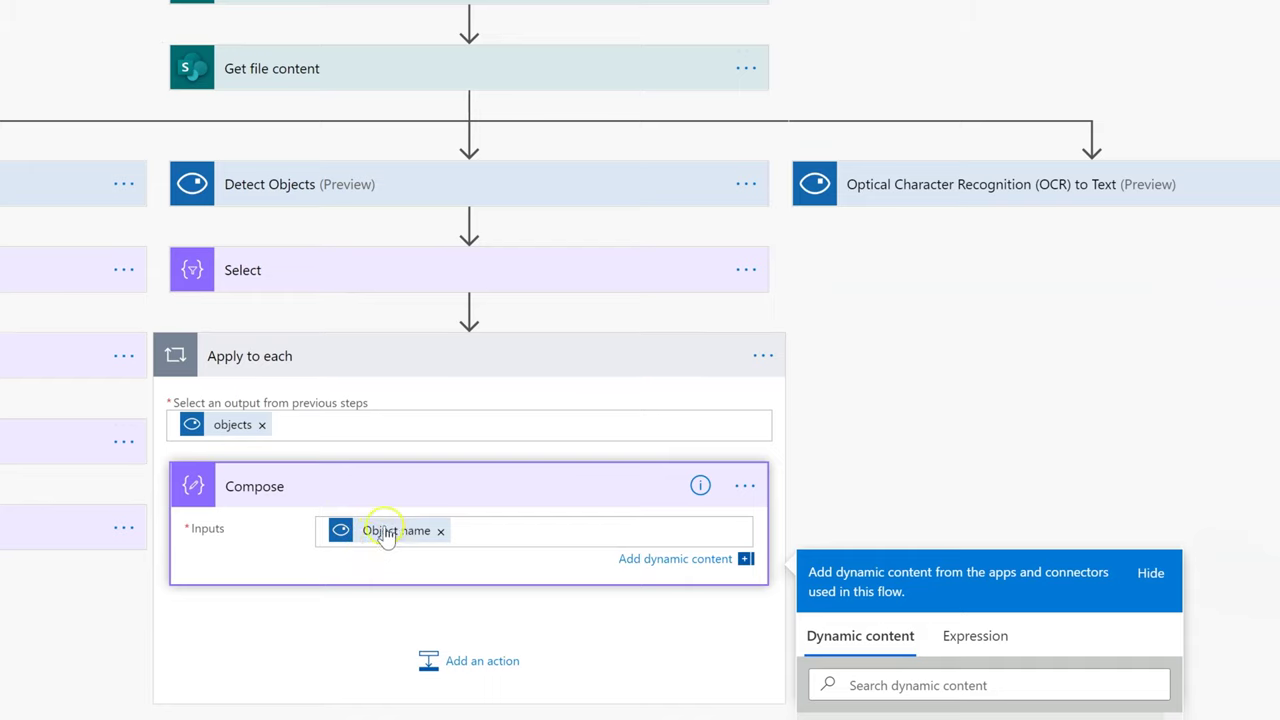
{"action": "mouse_move", "coordinate": [387, 535]}
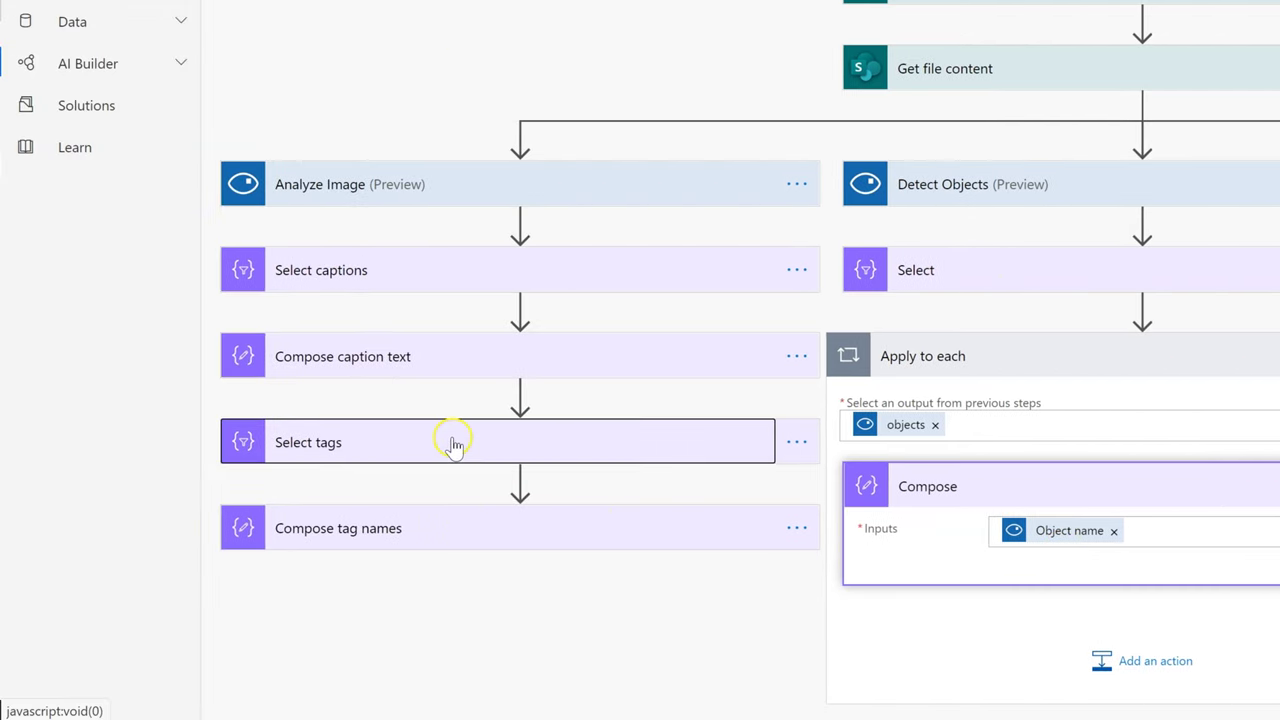
Review the From and Map settings of the Select tags and Select captions actions for their expression pattern
{"action": "left_click", "coordinate": [452, 444]}
{"action": "mouse_move", "coordinate": [437, 538]}
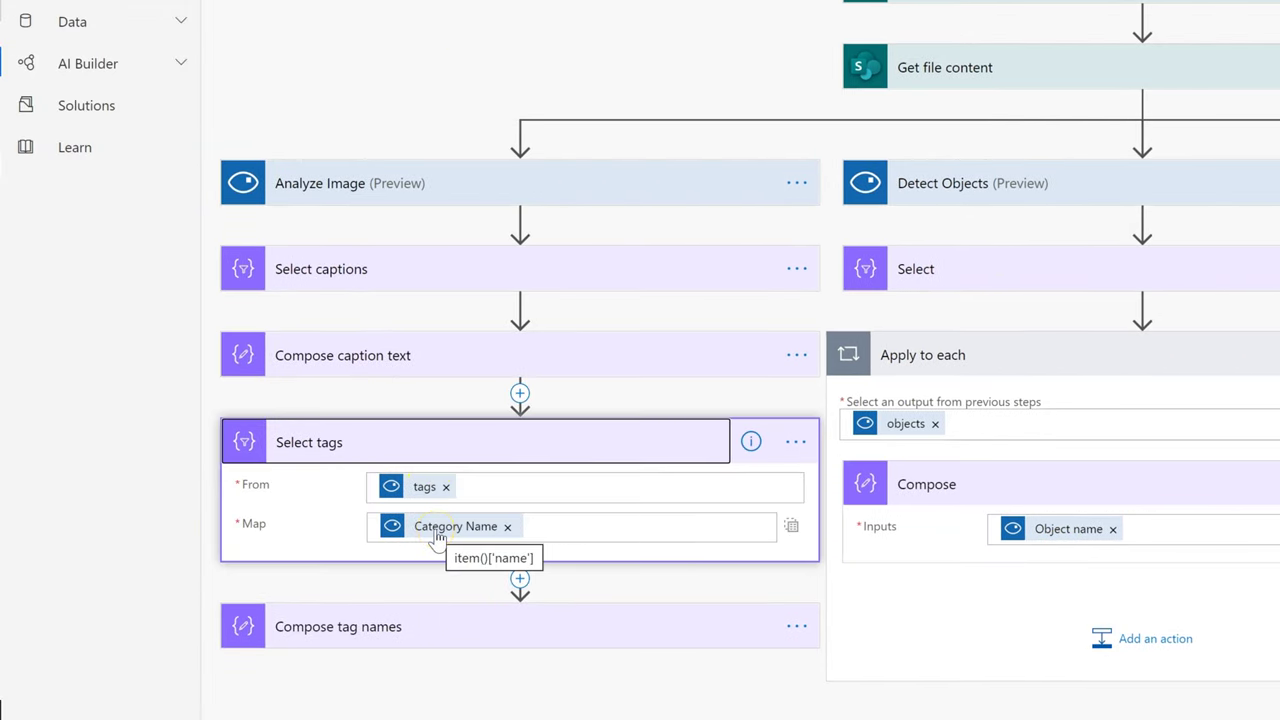
{"action": "left_click", "coordinate": [413, 486]}
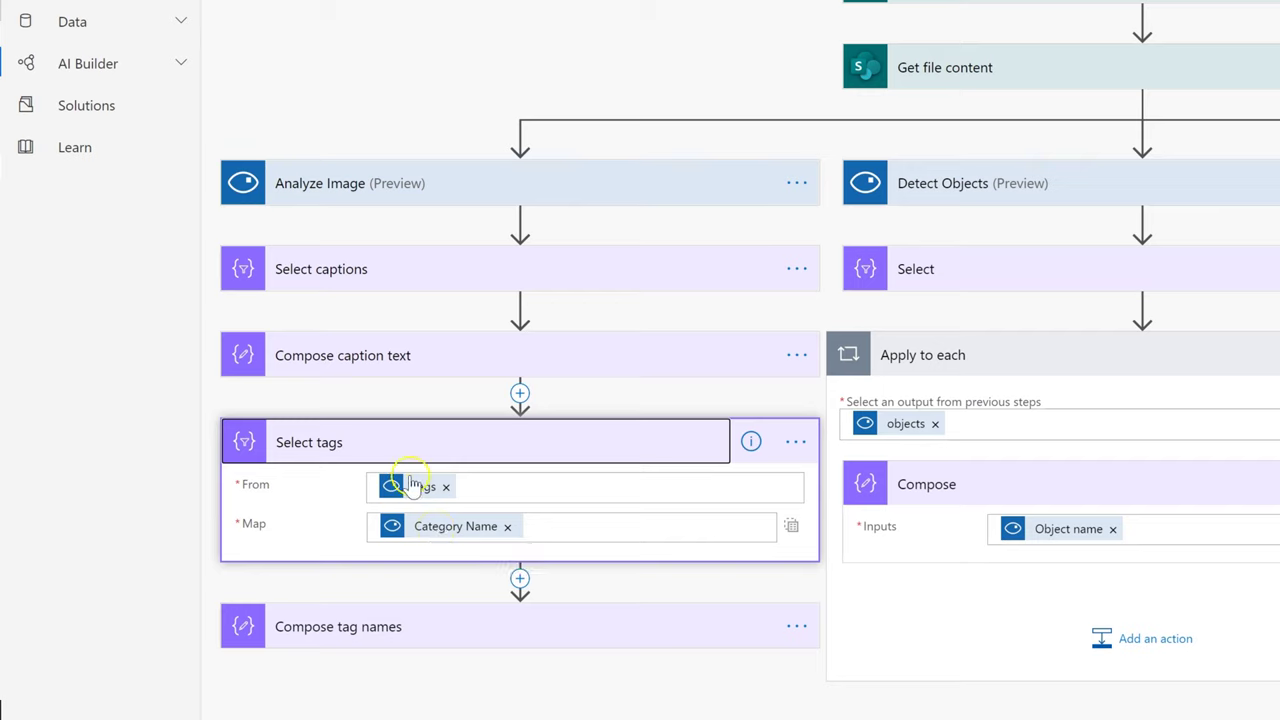
{"action": "mouse_move", "coordinate": [452, 537]}
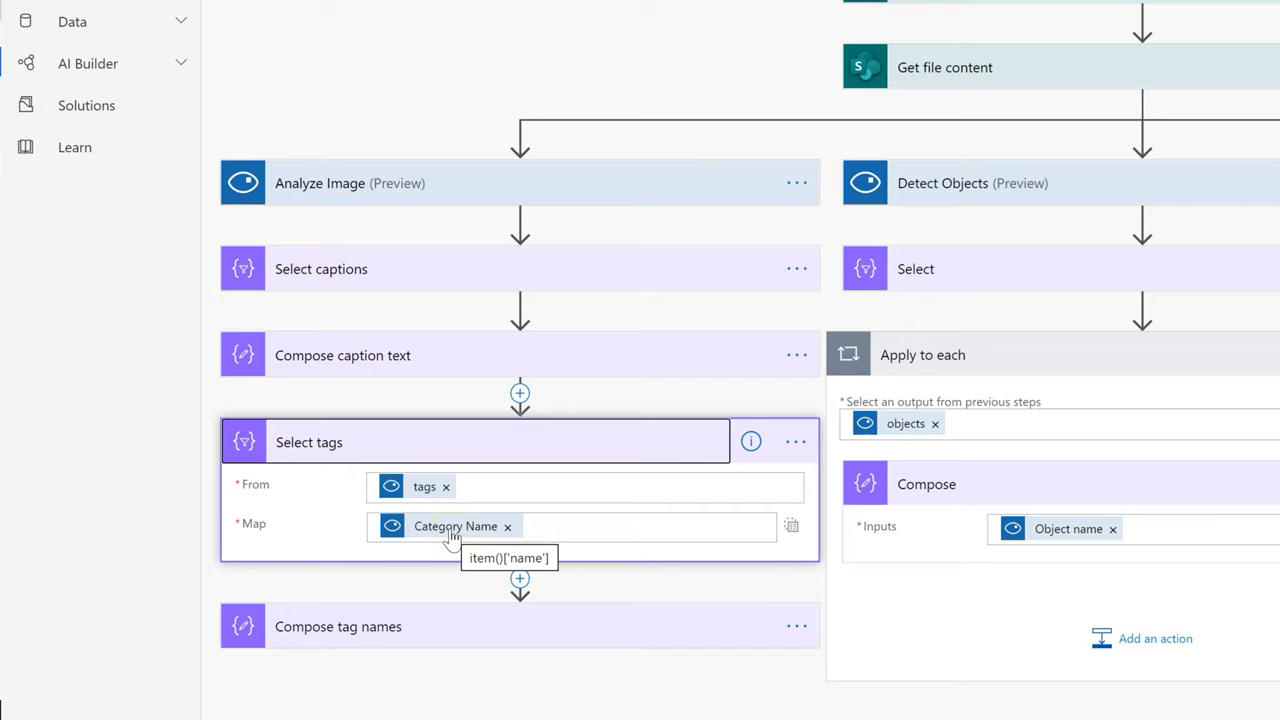
{"action": "left_click", "coordinate": [400, 358]}
{"action": "left_click", "coordinate": [405, 268]}
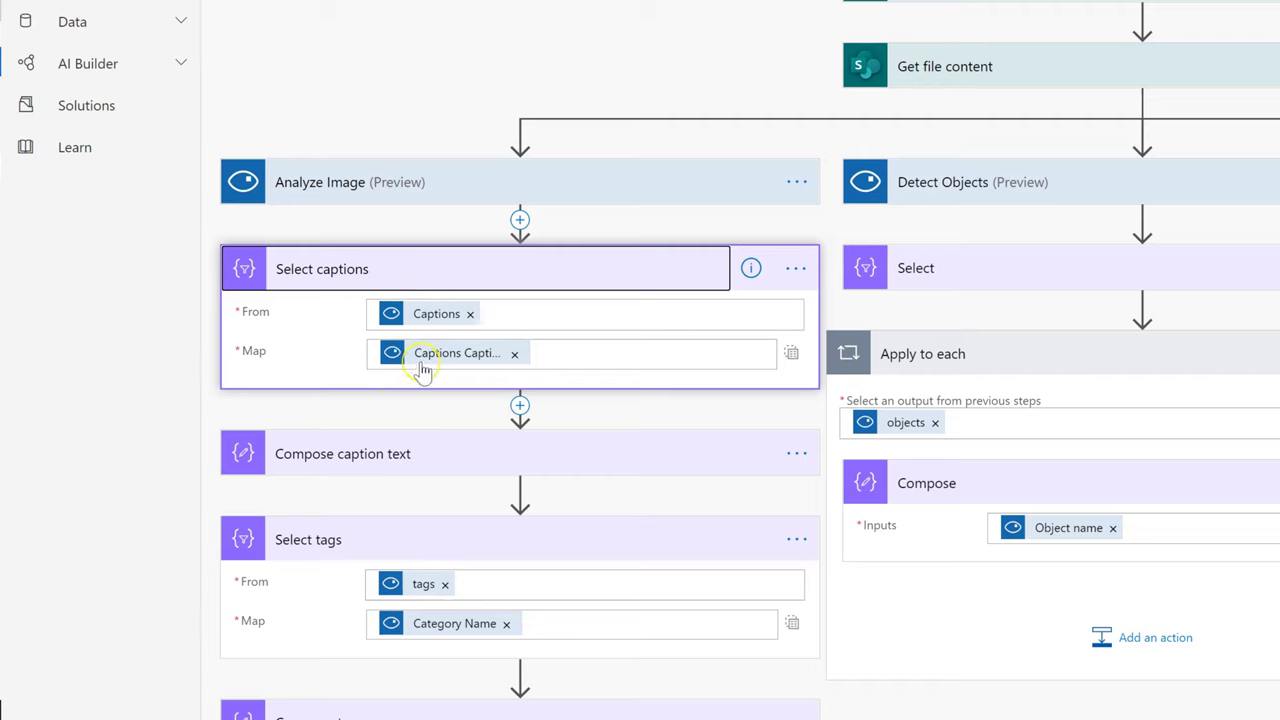
{"action": "left_click", "coordinate": [1010, 489]}
Switch the Map of the Select below Detect Objects to text mode and set it to the expression item()['object']
{"action": "left_click", "coordinate": [912, 252]}
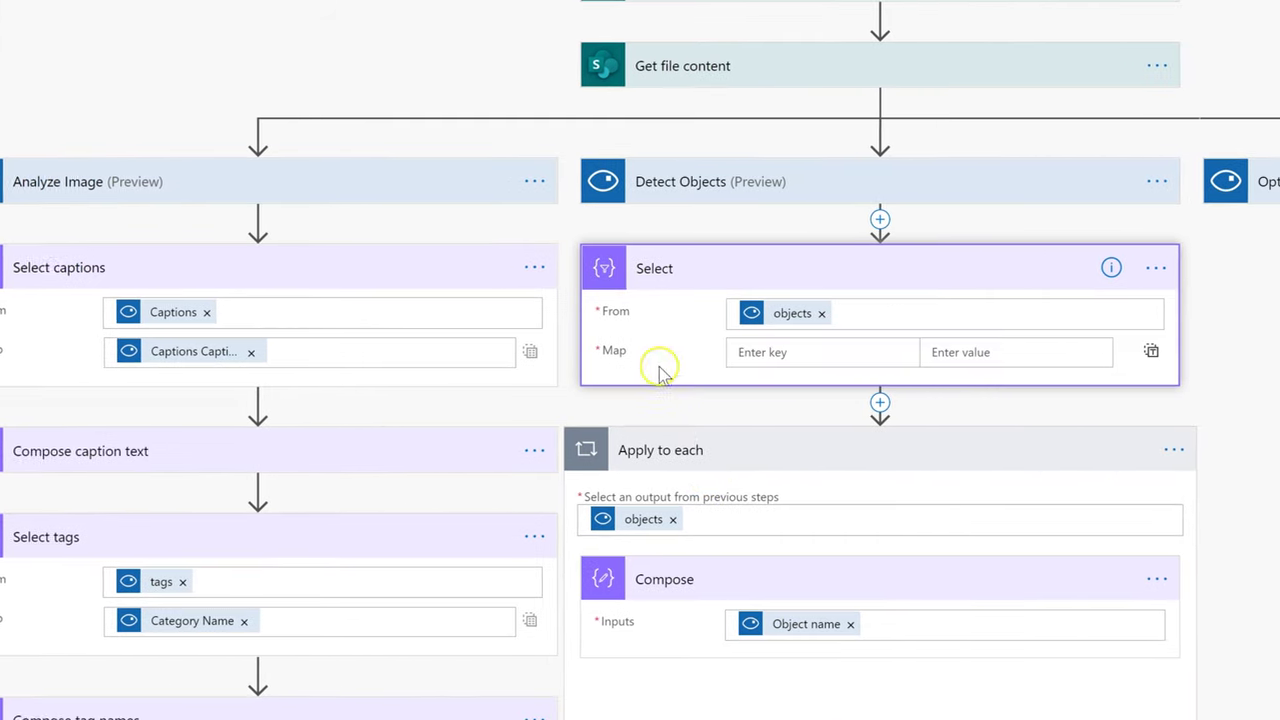
{"action": "left_click", "coordinate": [998, 348]}
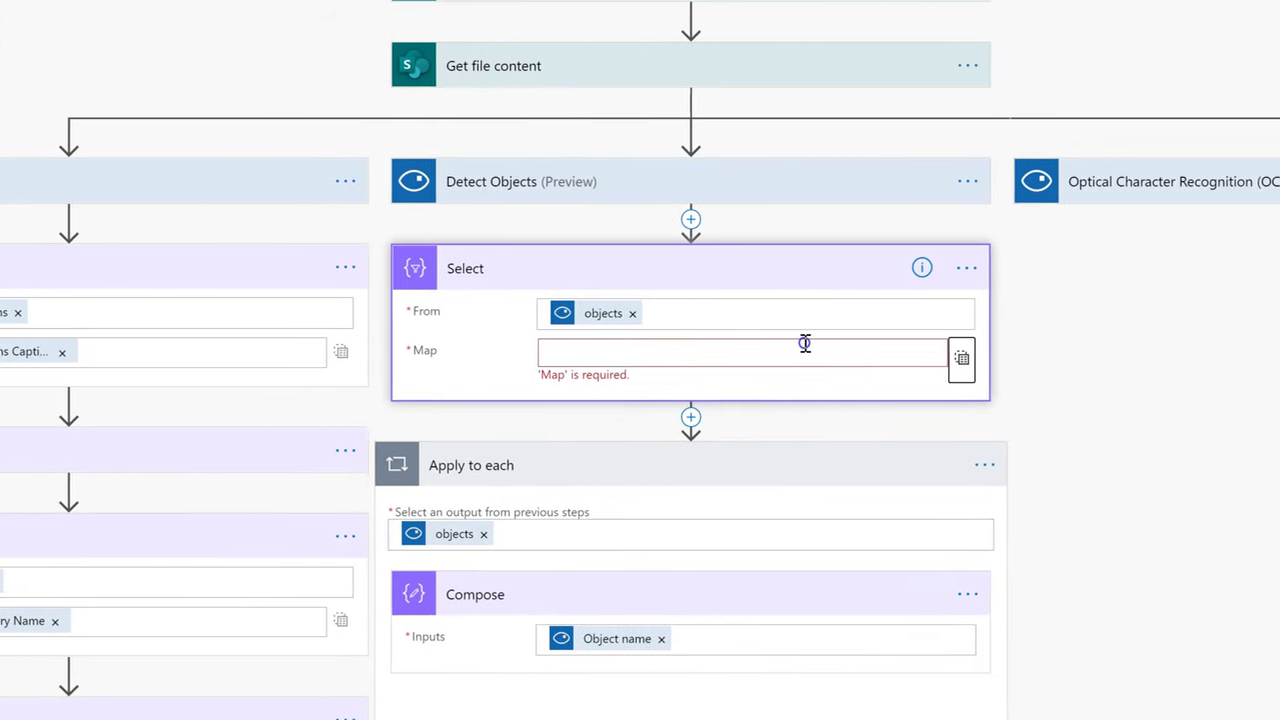
{"action": "left_click", "coordinate": [842, 350]}
{"action": "left_click", "coordinate": [1127, 490]}
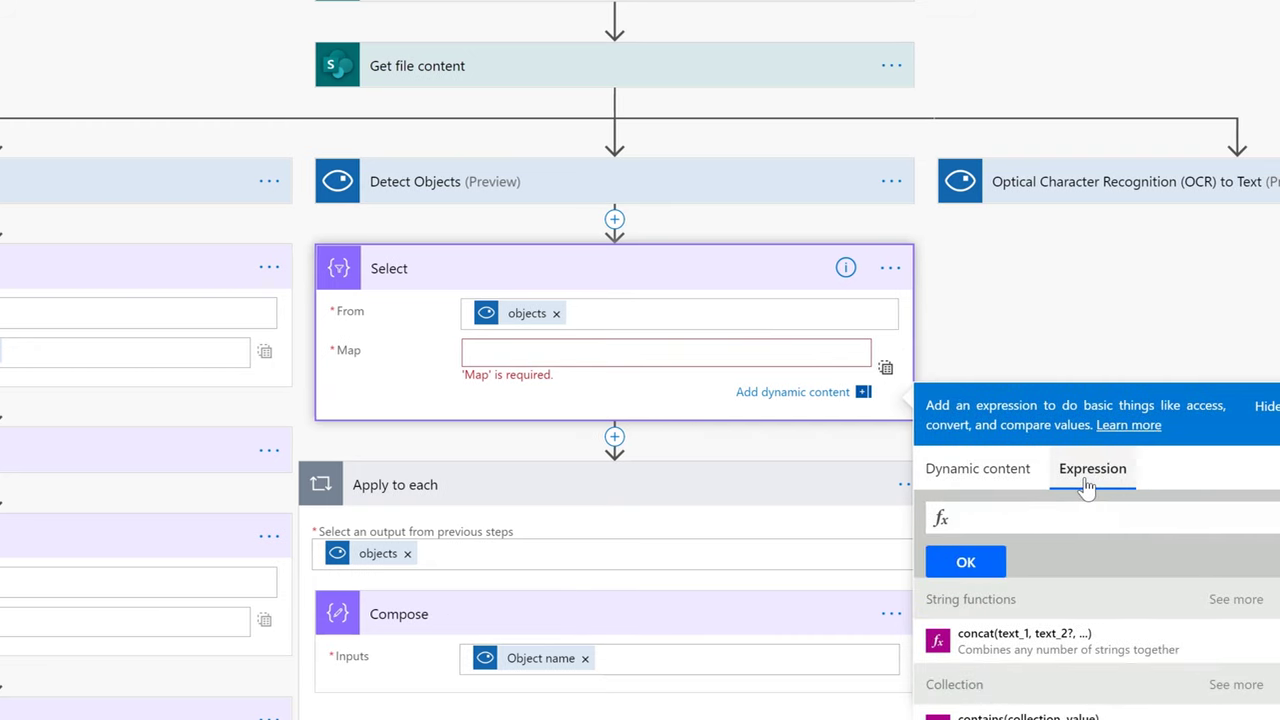
{"action": "type", "text": "item("}
{"action": "type", "text": ")['object"}
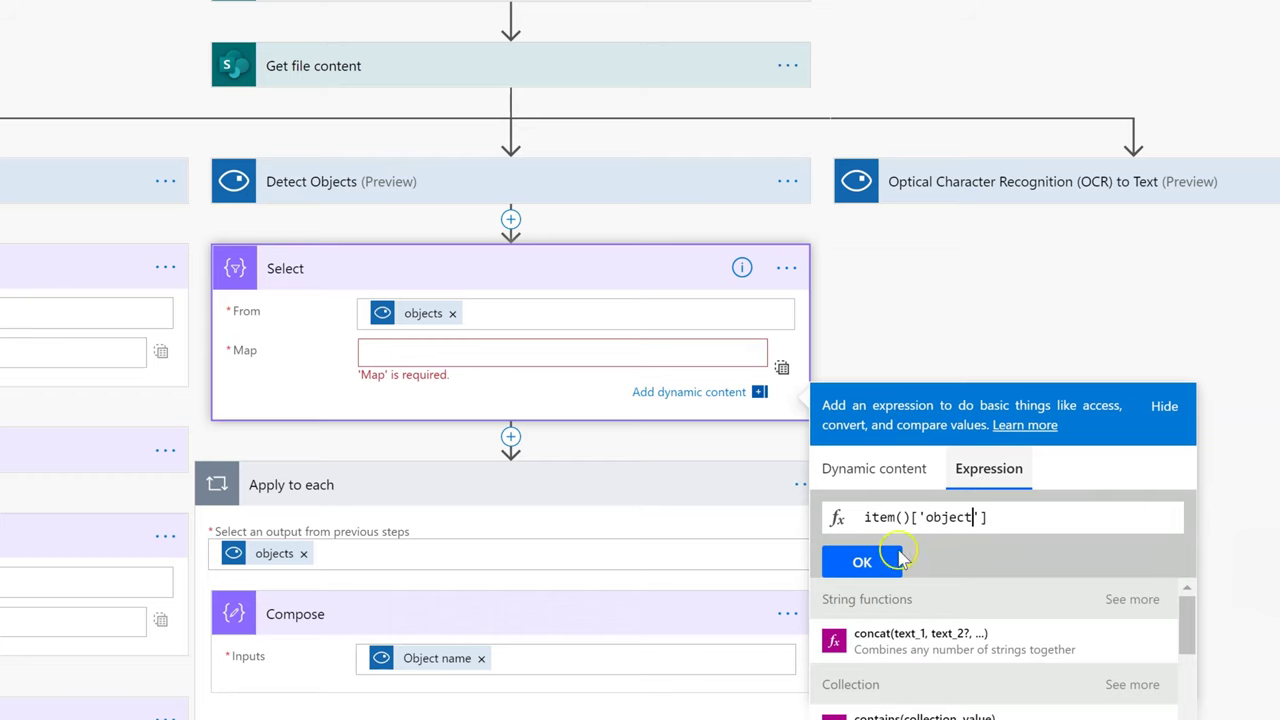
{"action": "left_click", "coordinate": [896, 560]}
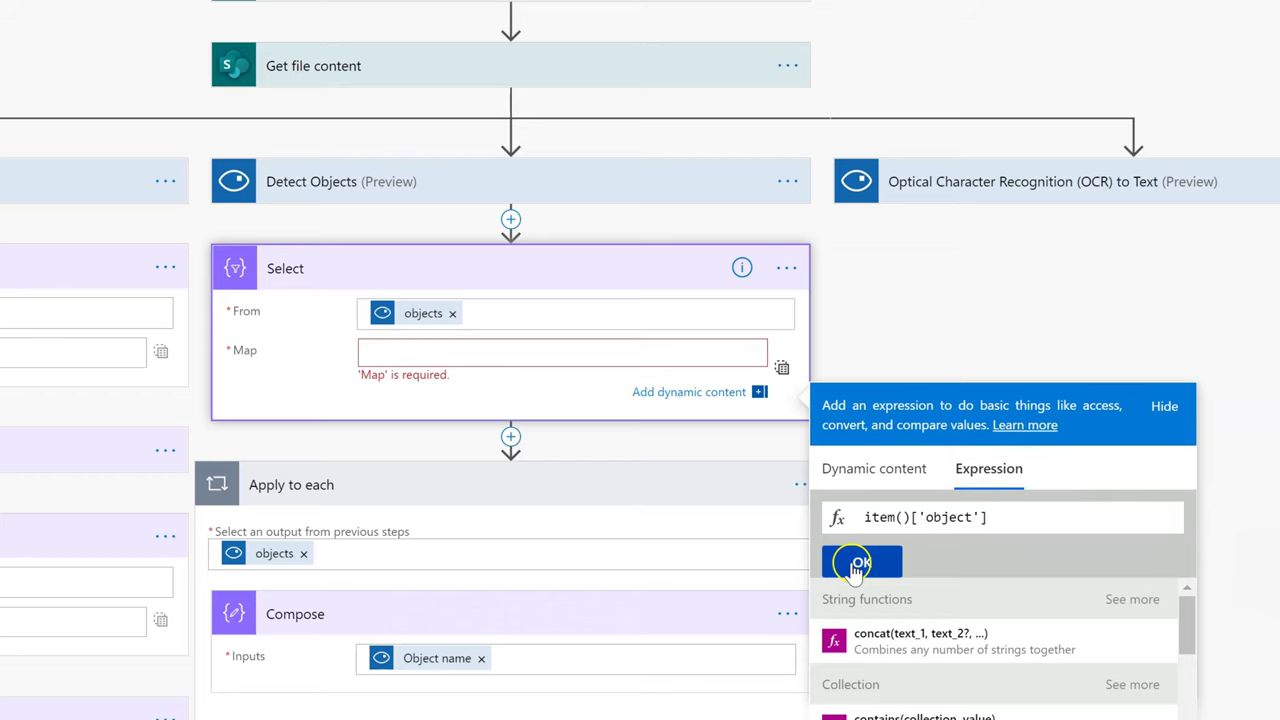
Rename the Select action below Detect Objects to "Select object"
{"action": "left_click", "coordinate": [795, 265]}
{"action": "left_click", "coordinate": [895, 314]}
{"action": "type", "text": "object"}
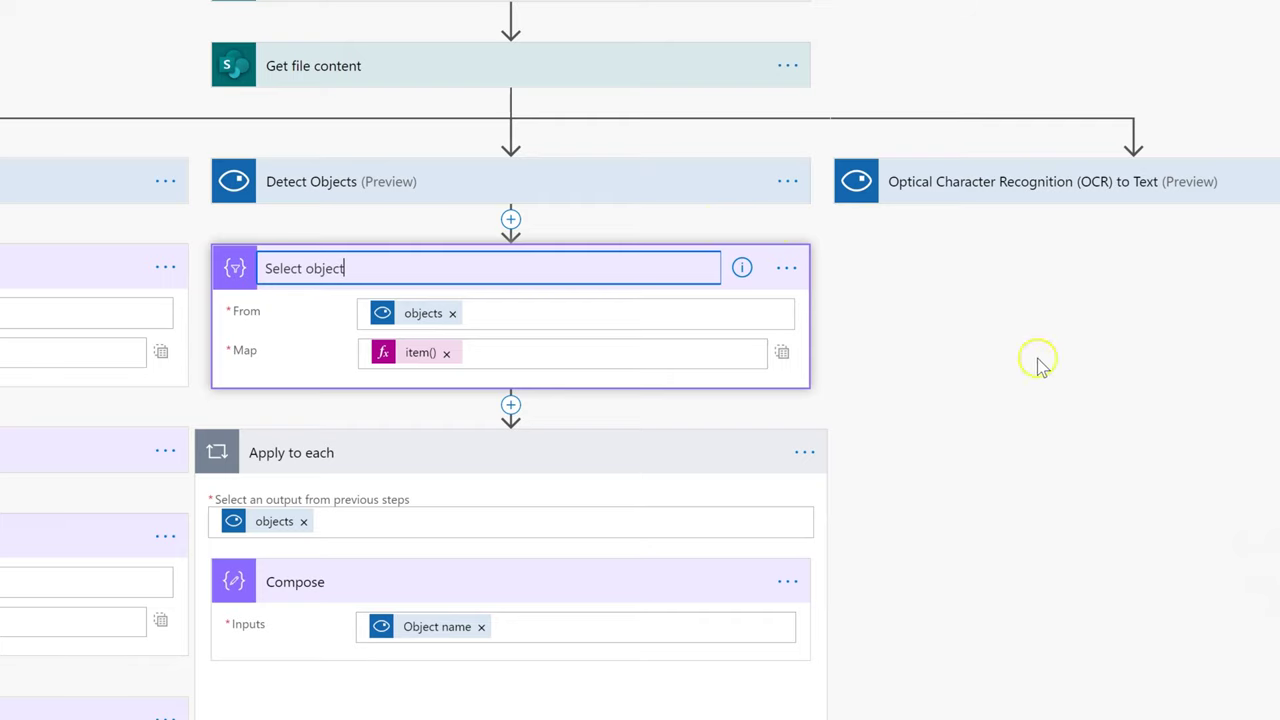
Replace the Compose's Inputs with the Select object Output and move the action out of the Apply to each loop, directly below Select object
{"action": "left_click", "coordinate": [480, 627]}
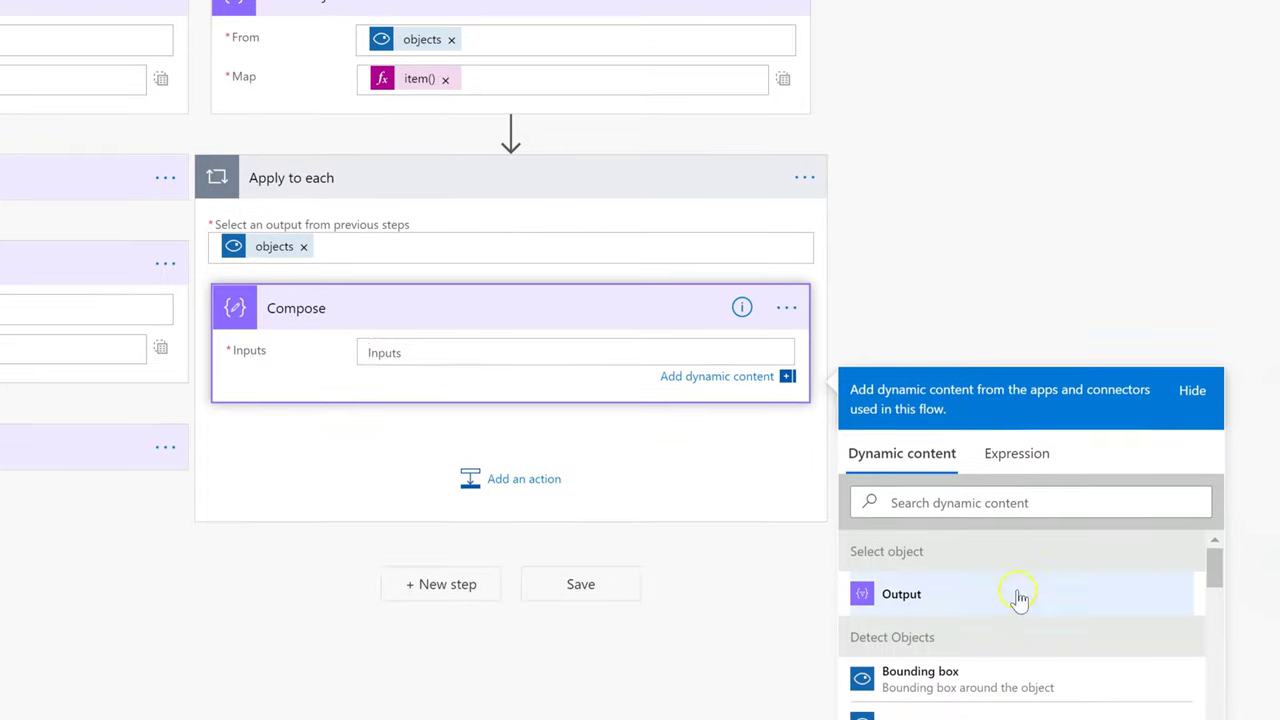
{"action": "left_click", "coordinate": [1005, 598]}
{"action": "left_click_drag", "start_coordinate": [491, 334], "coordinate": [471, 247]}
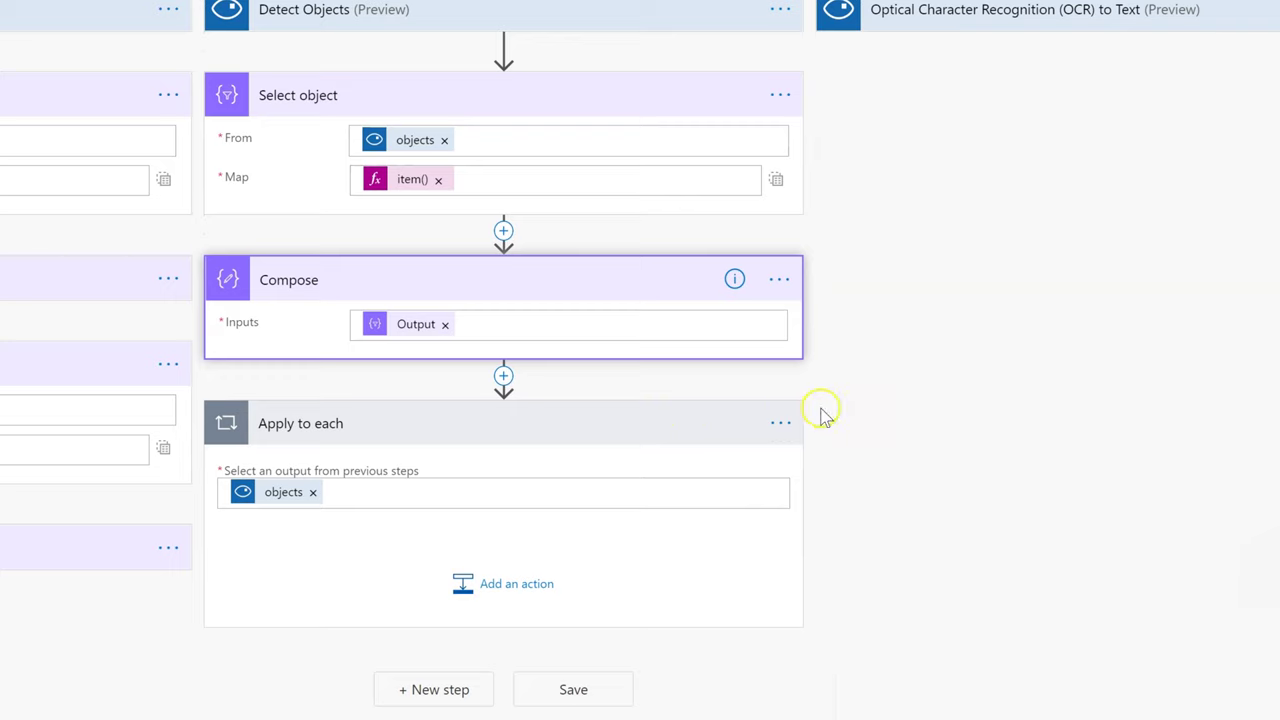
Delete the emptied Apply to each loop from the Detect Objects branch
{"action": "left_click", "coordinate": [780, 423]}
{"action": "key", "text": "Escape"}
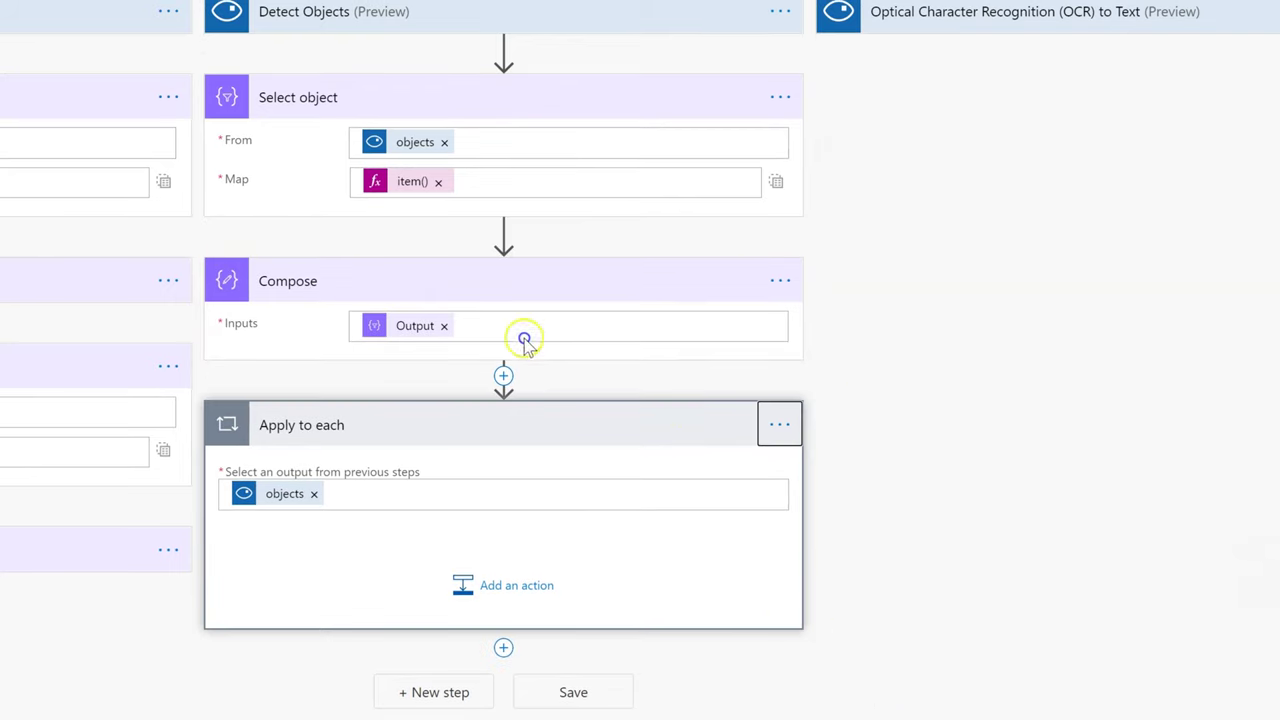
{"action": "left_click", "coordinate": [422, 222]}
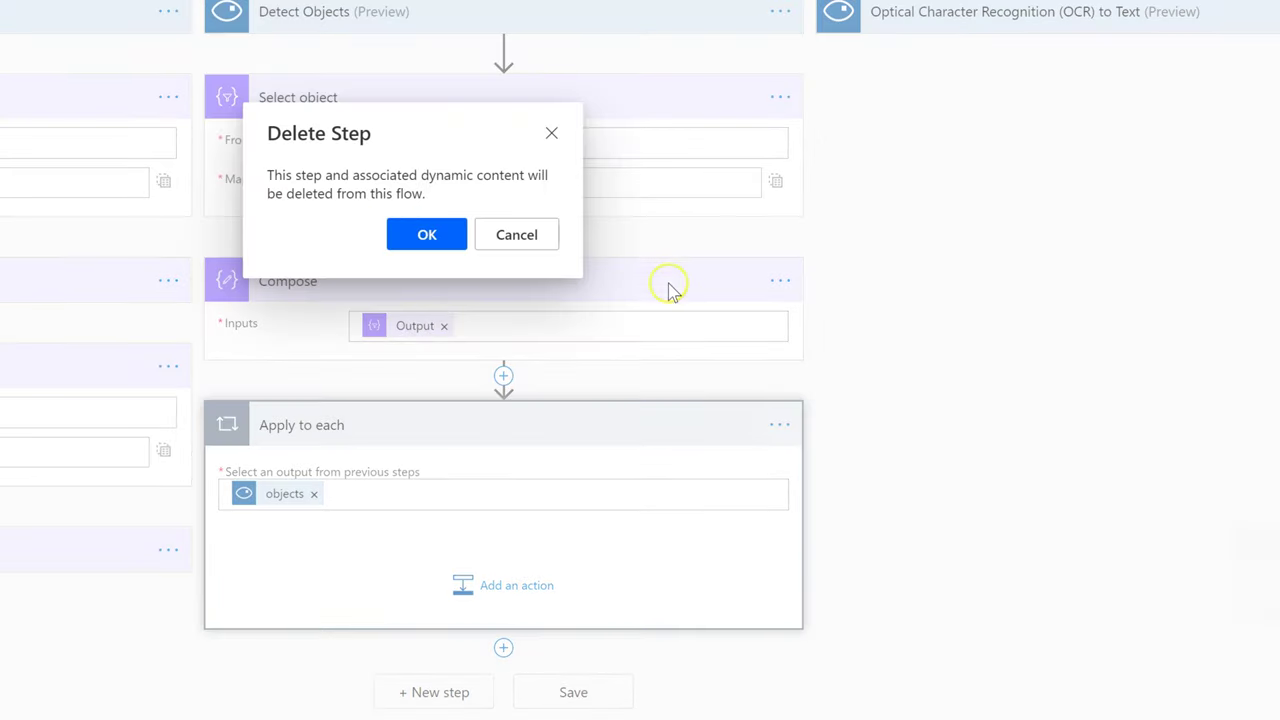
Rename the Compose action below Select object to "Compose objects" and clear its Inputs
{"action": "left_click", "coordinate": [778, 336]}
{"action": "left_click", "coordinate": [826, 372]}
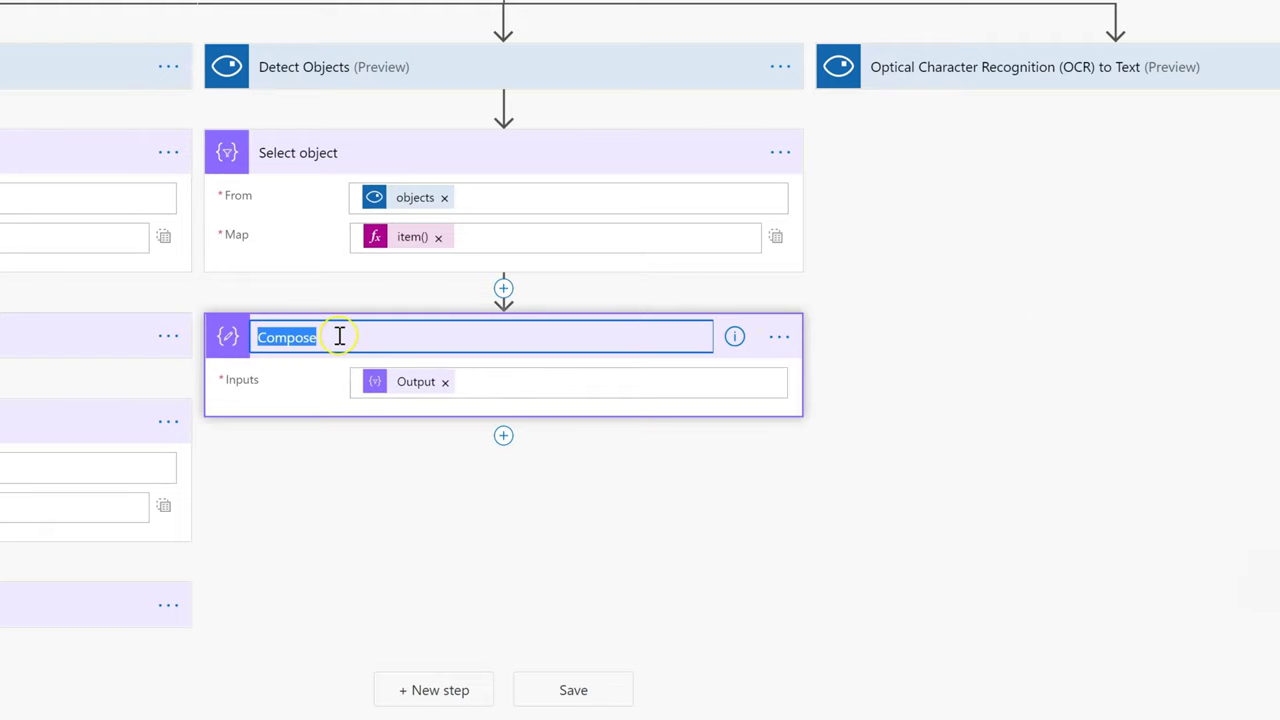
{"action": "left_click", "coordinate": [348, 322]}
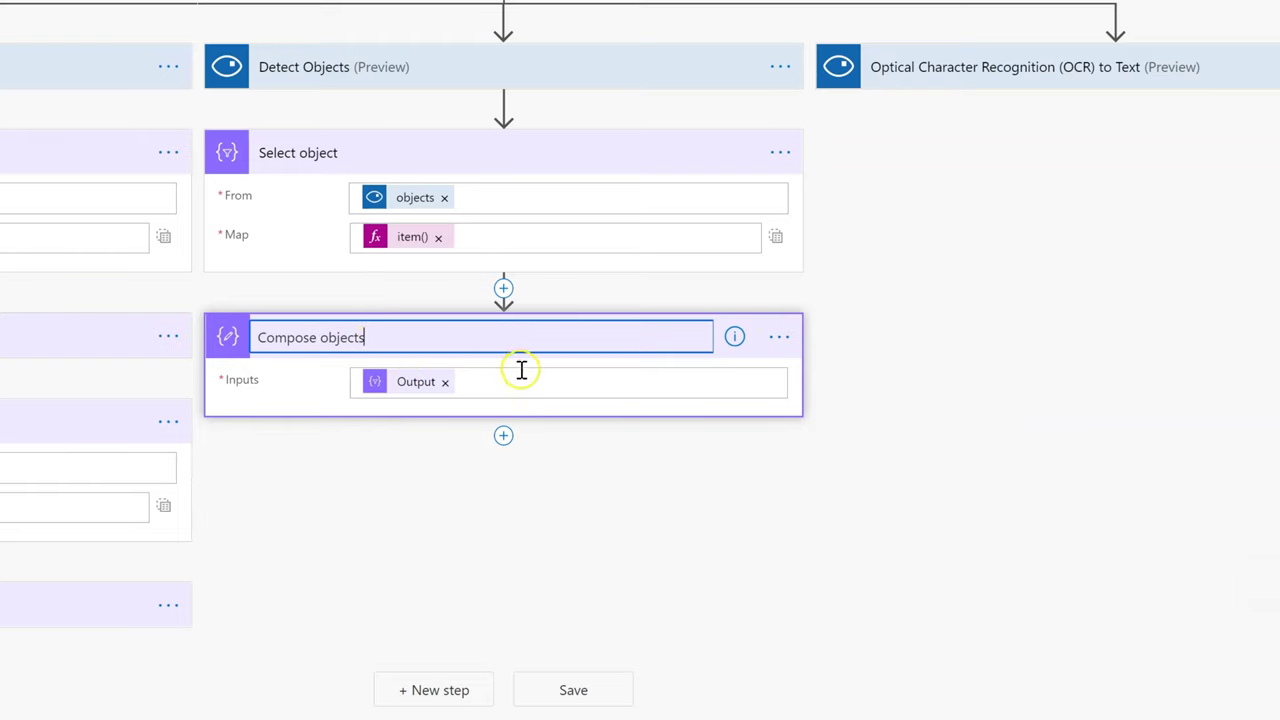
{"action": "left_click", "coordinate": [414, 380]}
{"action": "left_click", "coordinate": [430, 384]}
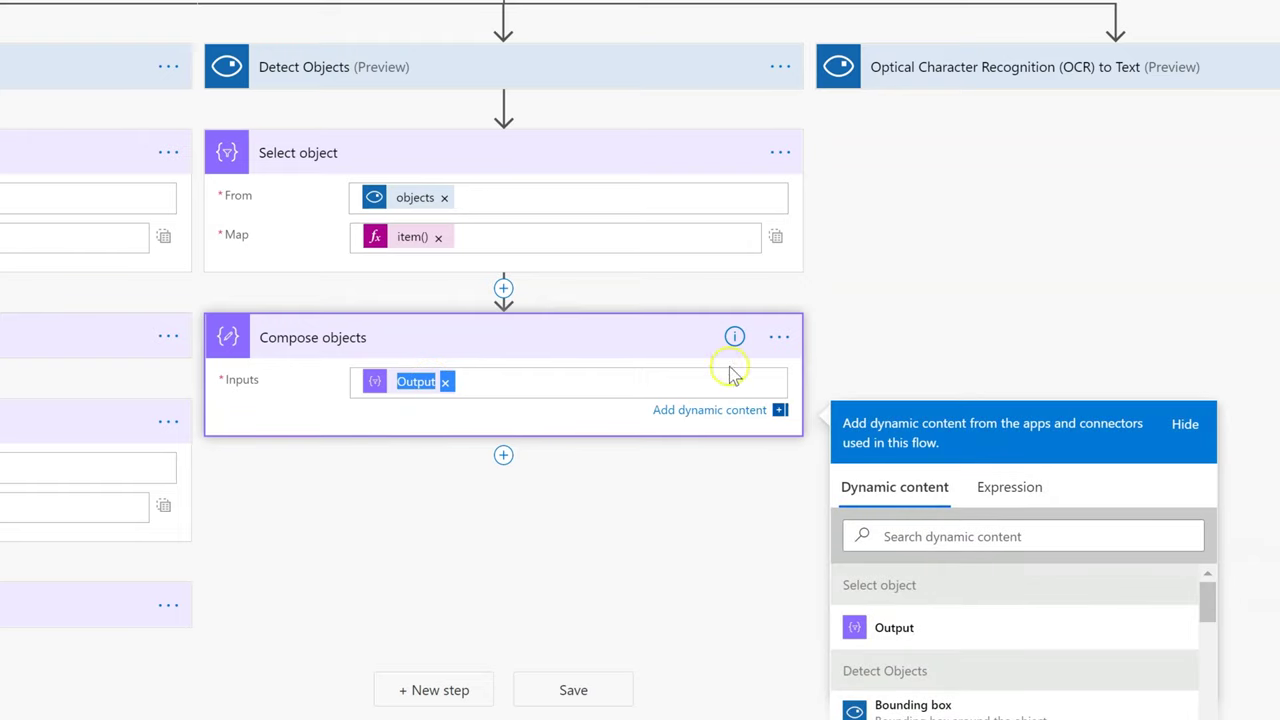
{"action": "left_click", "coordinate": [445, 381]}
Set the Inputs of Compose objects to the expression join(body('Select_object'),',')
{"action": "left_click", "coordinate": [1010, 485]}
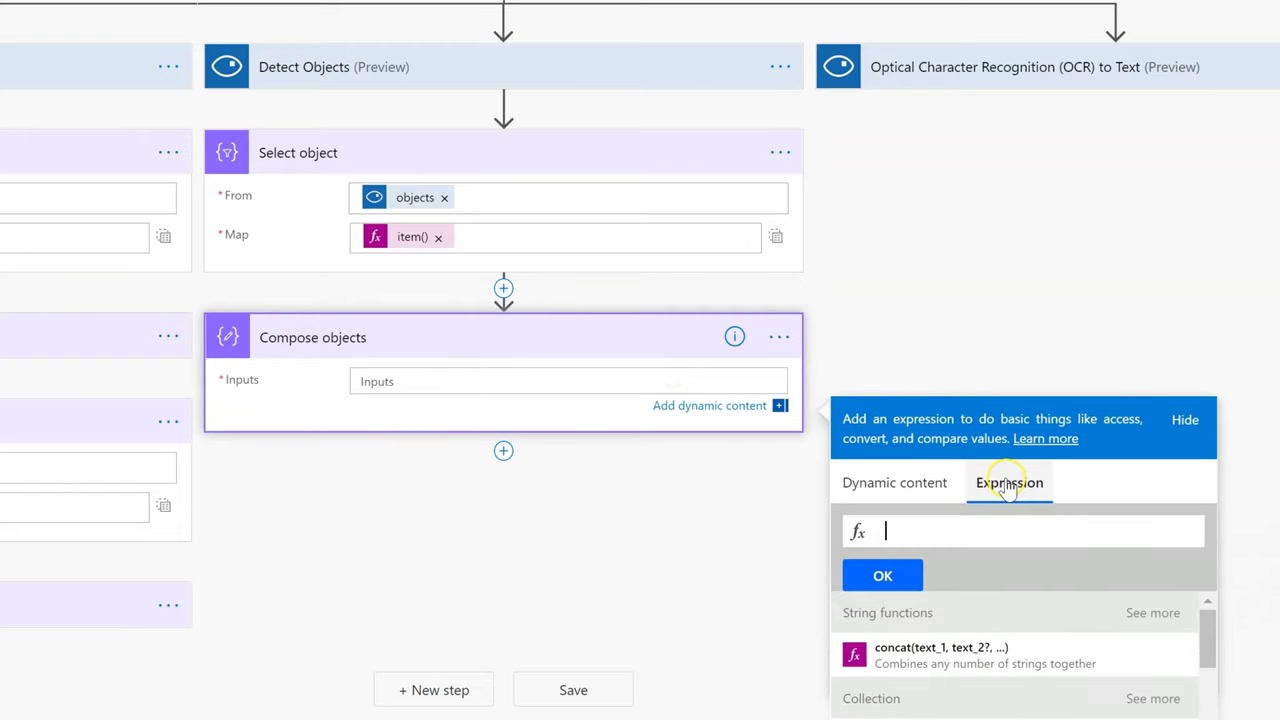
{"action": "type", "text": "join("}
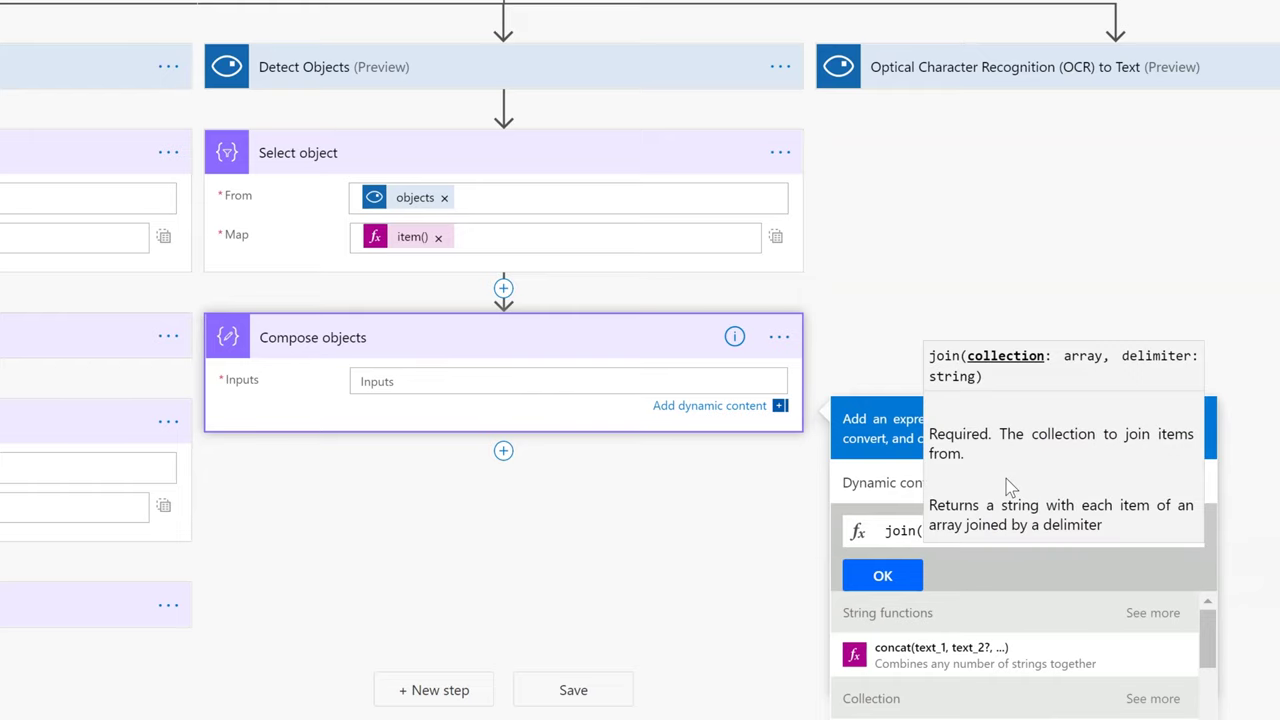
{"action": "left_click", "coordinate": [942, 472]}
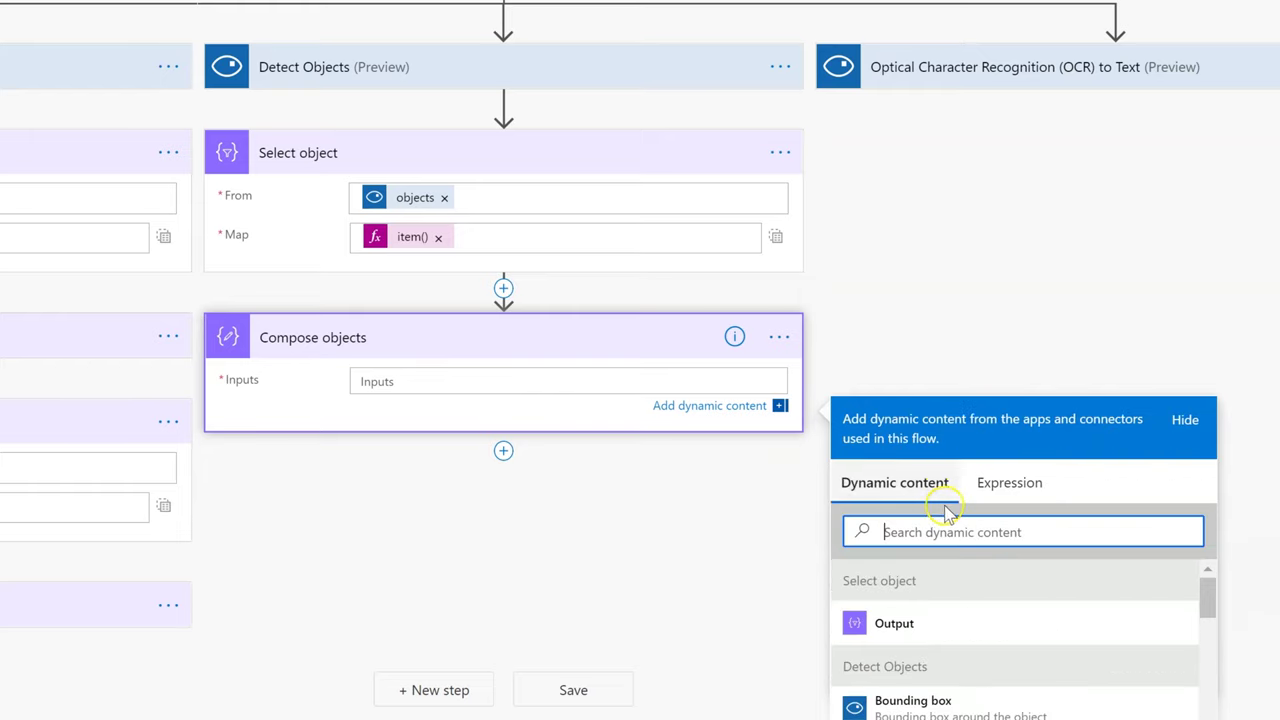
{"action": "left_click", "coordinate": [975, 480]}
{"action": "type", "text": "join("}
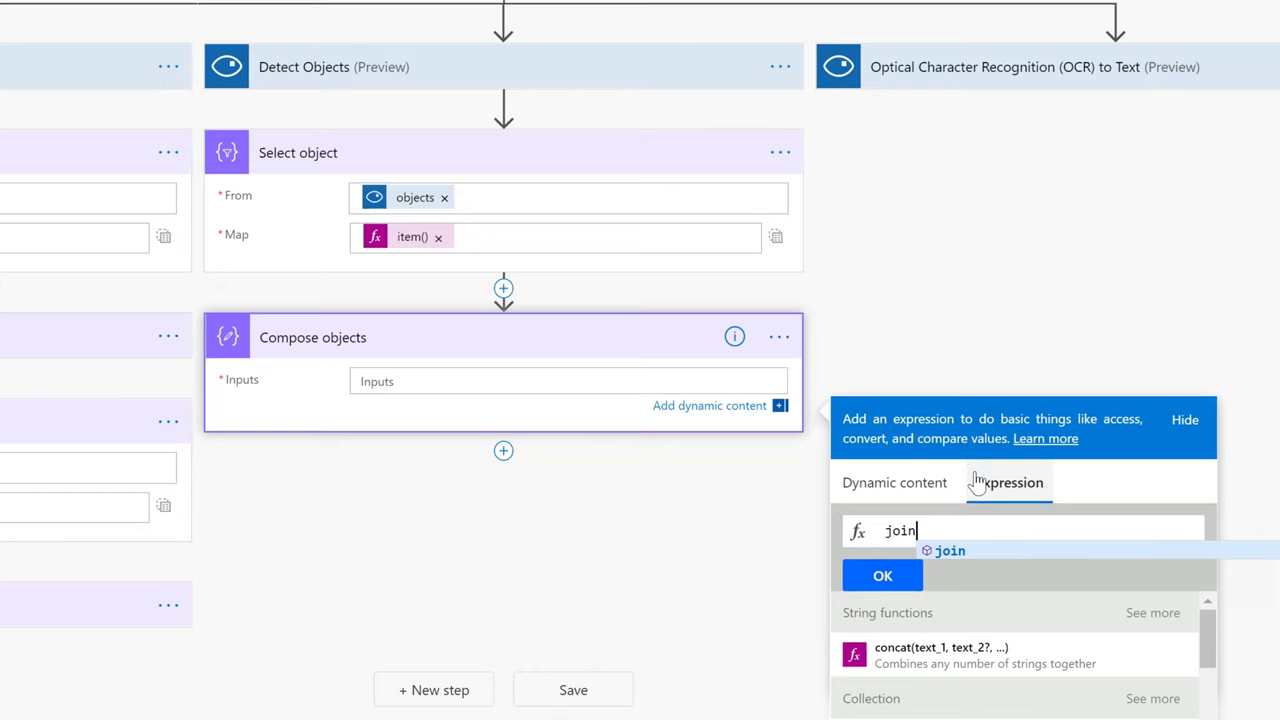
{"action": "left_click", "coordinate": [860, 482]}
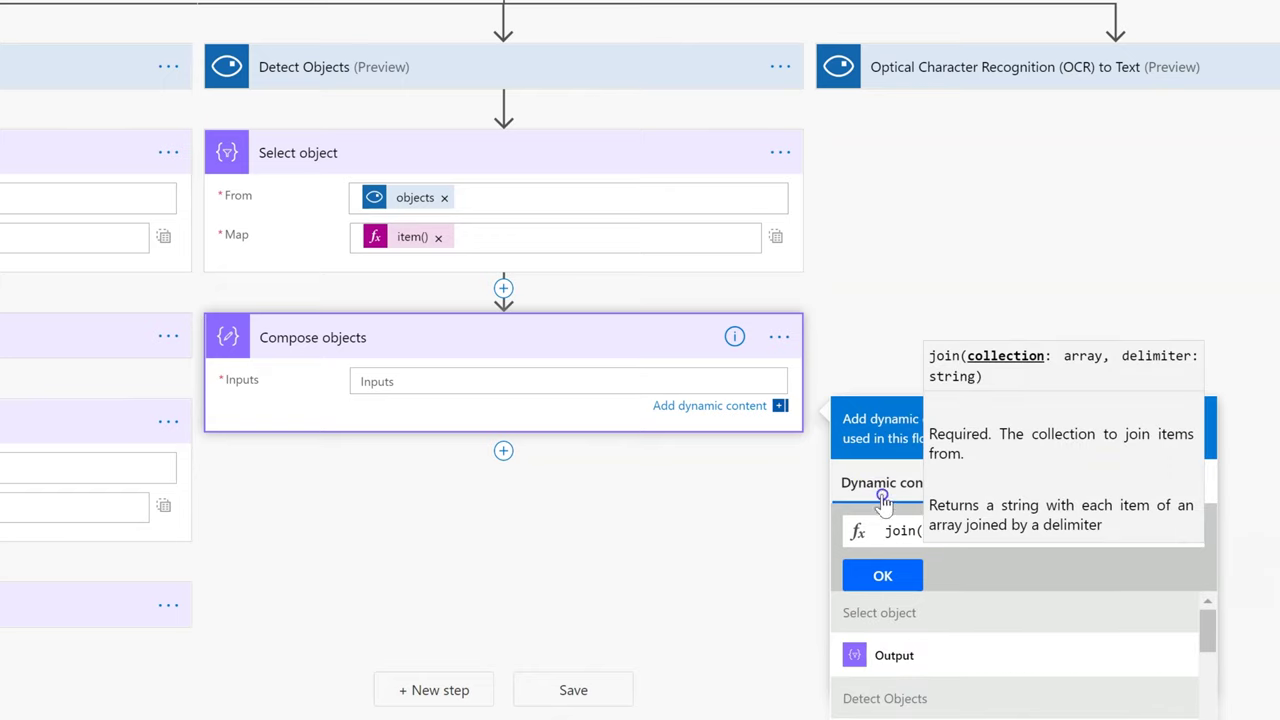
{"action": "left_click", "coordinate": [940, 658]}
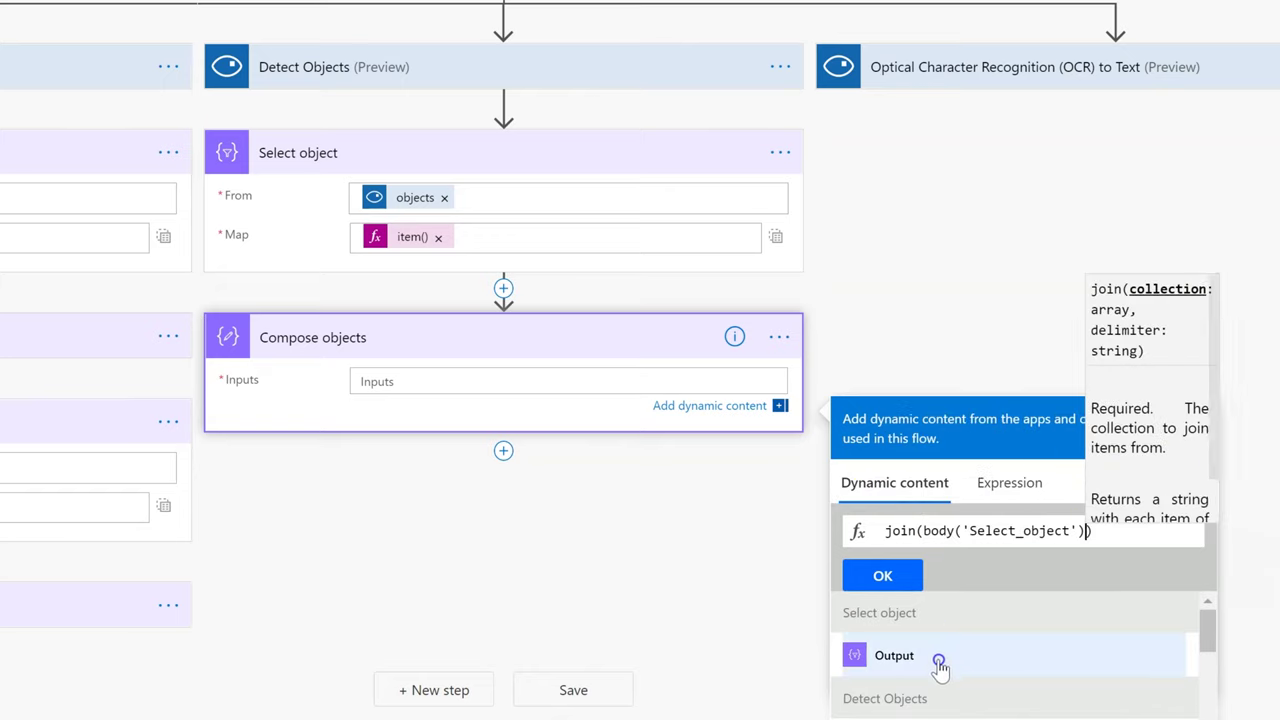
{"action": "left_click", "coordinate": [1095, 531]}
{"action": "type", "text": ")"}
{"action": "type", "text": "''"}
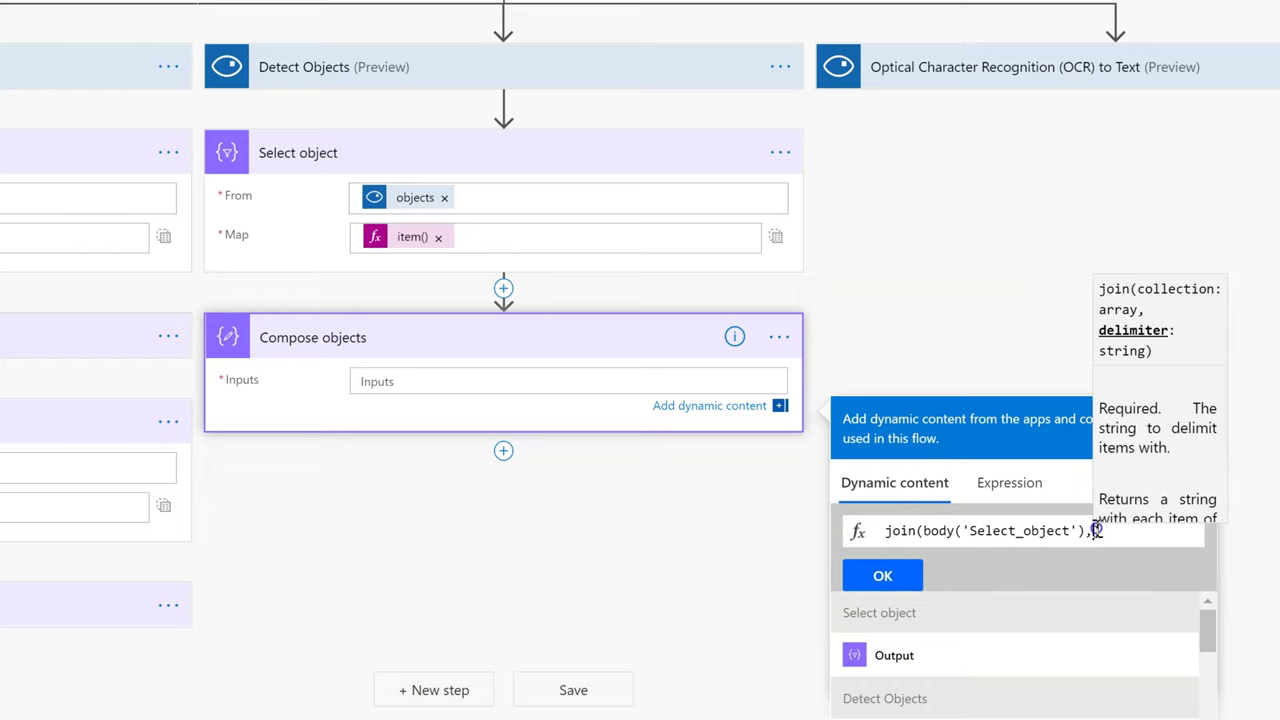
{"action": "type", "text": ","}
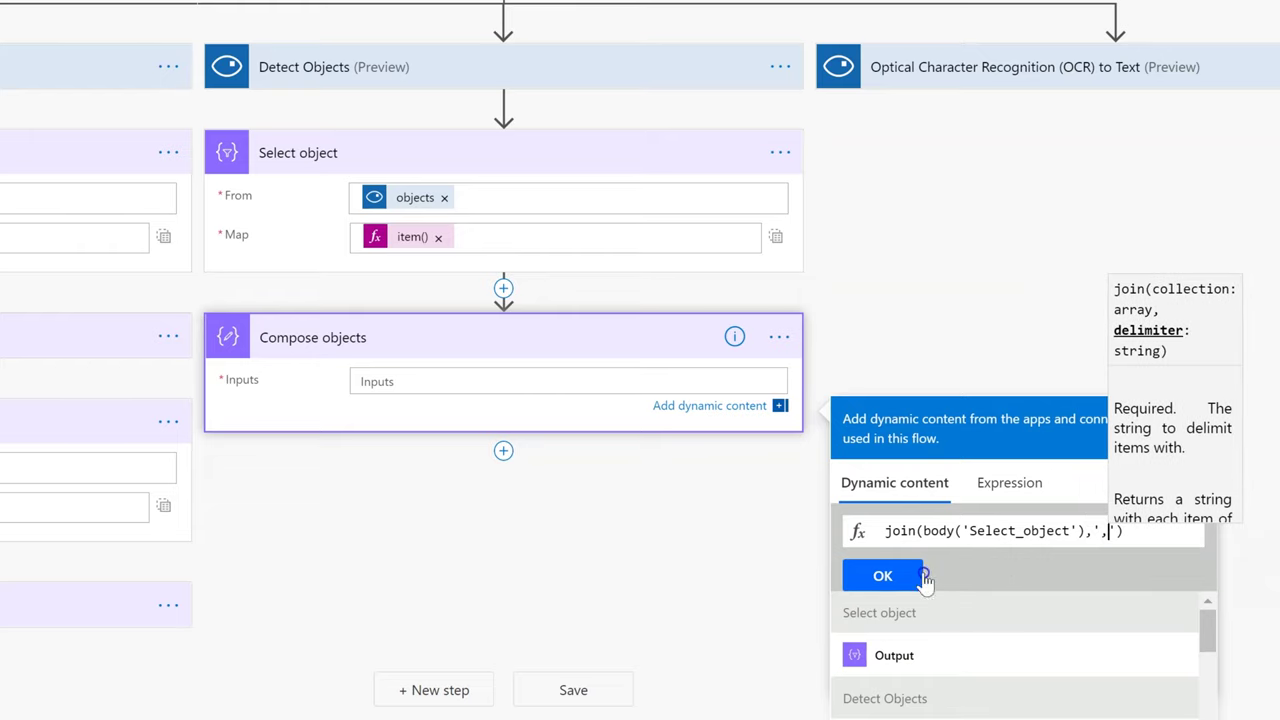
{"action": "left_click", "coordinate": [882, 576]}
{"action": "left_click", "coordinate": [1015, 305]}
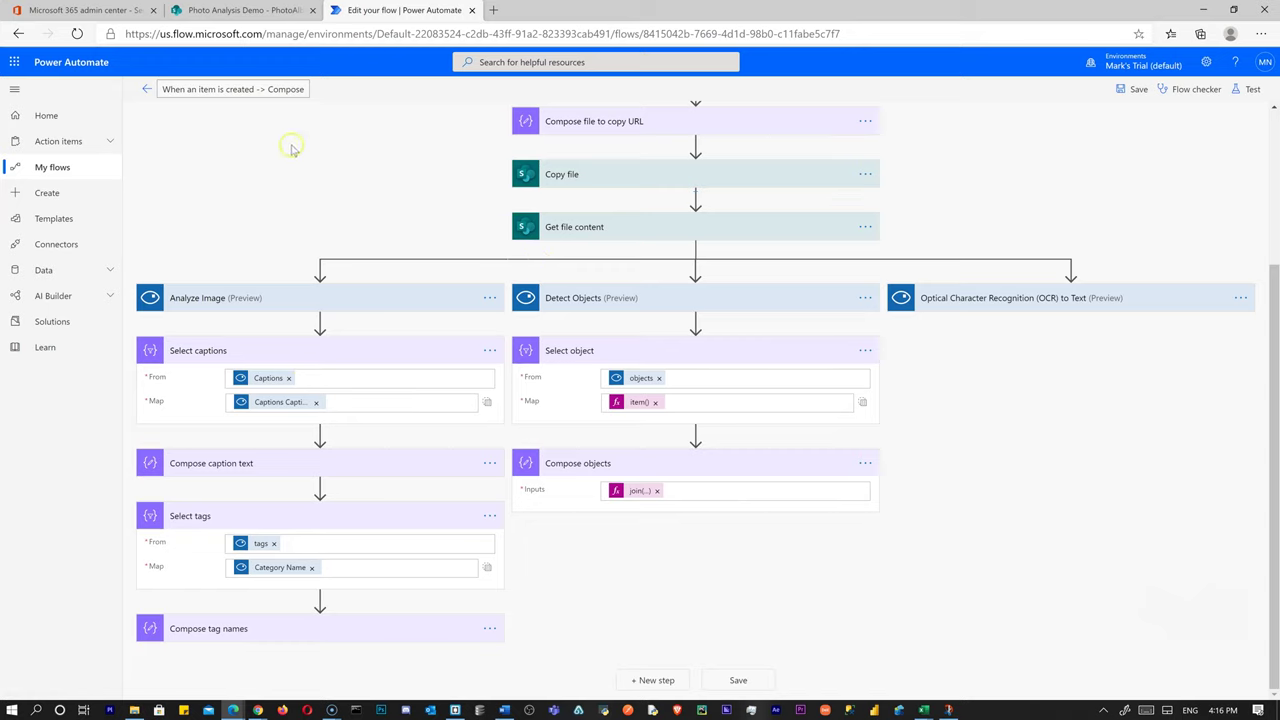
In the SharePoint PhotoAlbum list, create a single line of text column named "captions" between objects and dateUploaded
{"action": "left_click", "coordinate": [245, 10]}
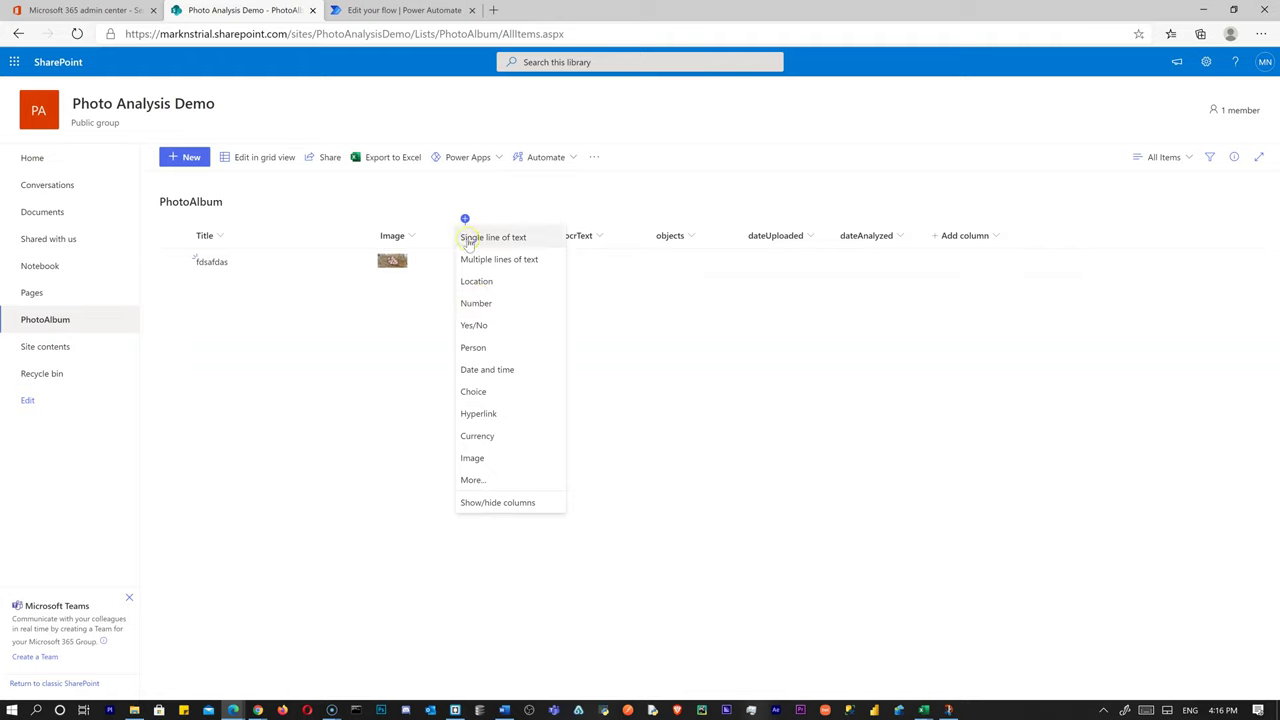
{"action": "left_click", "coordinate": [741, 219]}
{"action": "left_click", "coordinate": [785, 237]}
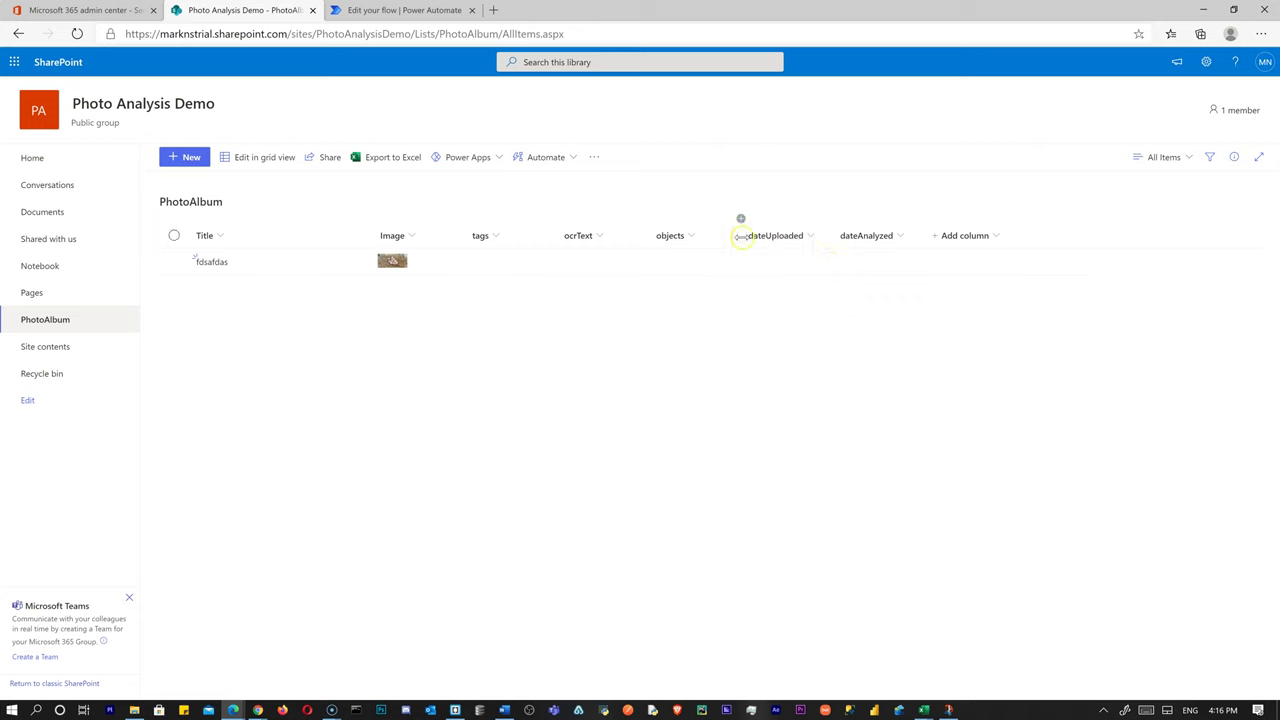
{"action": "type", "text": "captions"}
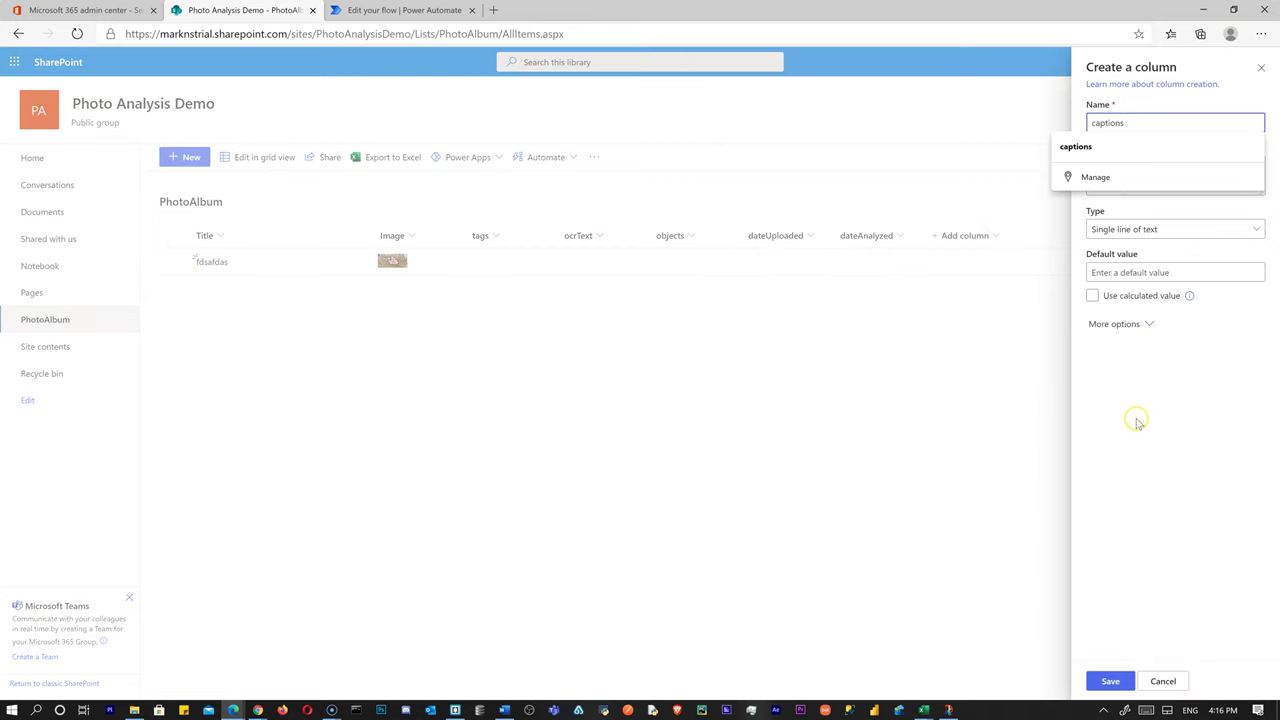
{"action": "left_click", "coordinate": [1137, 421]}
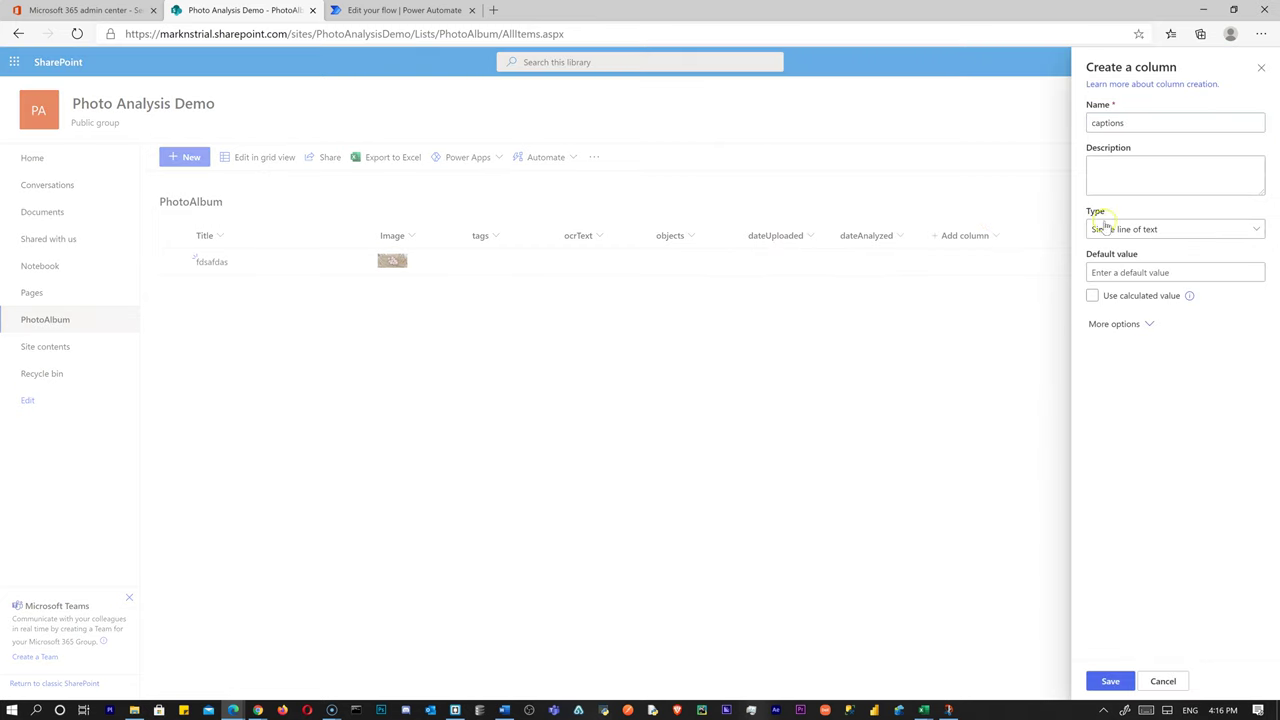
{"action": "left_click", "coordinate": [1110, 679]}
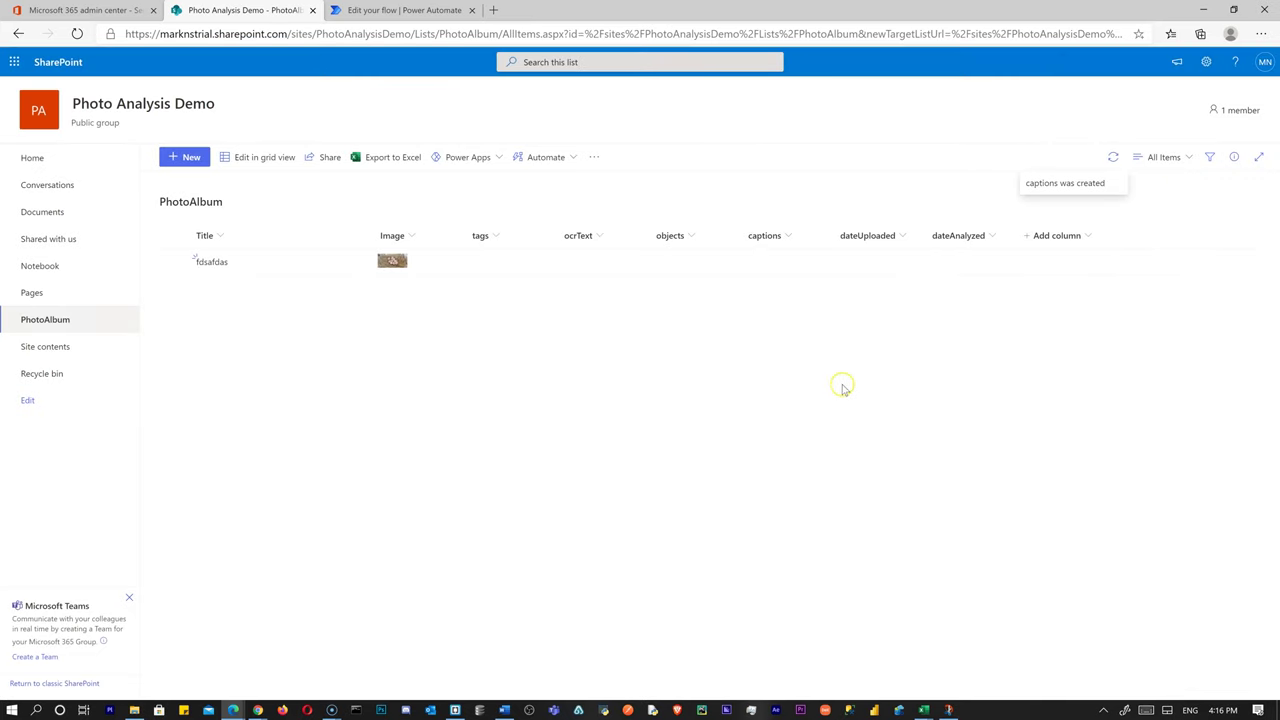
Return to the Power Automate flow and add a SharePoint Update item action below the merged parallel branches
{"action": "left_click", "coordinate": [384, 8]}
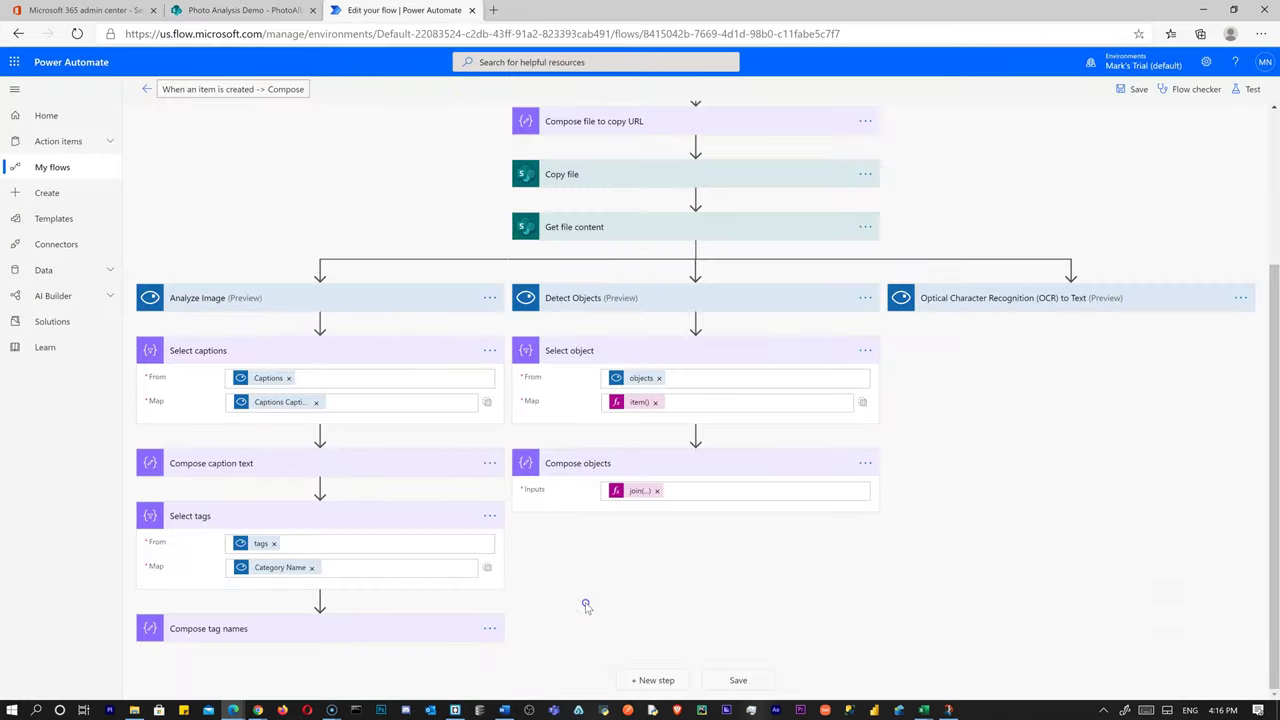
{"action": "left_click", "coordinate": [660, 679]}
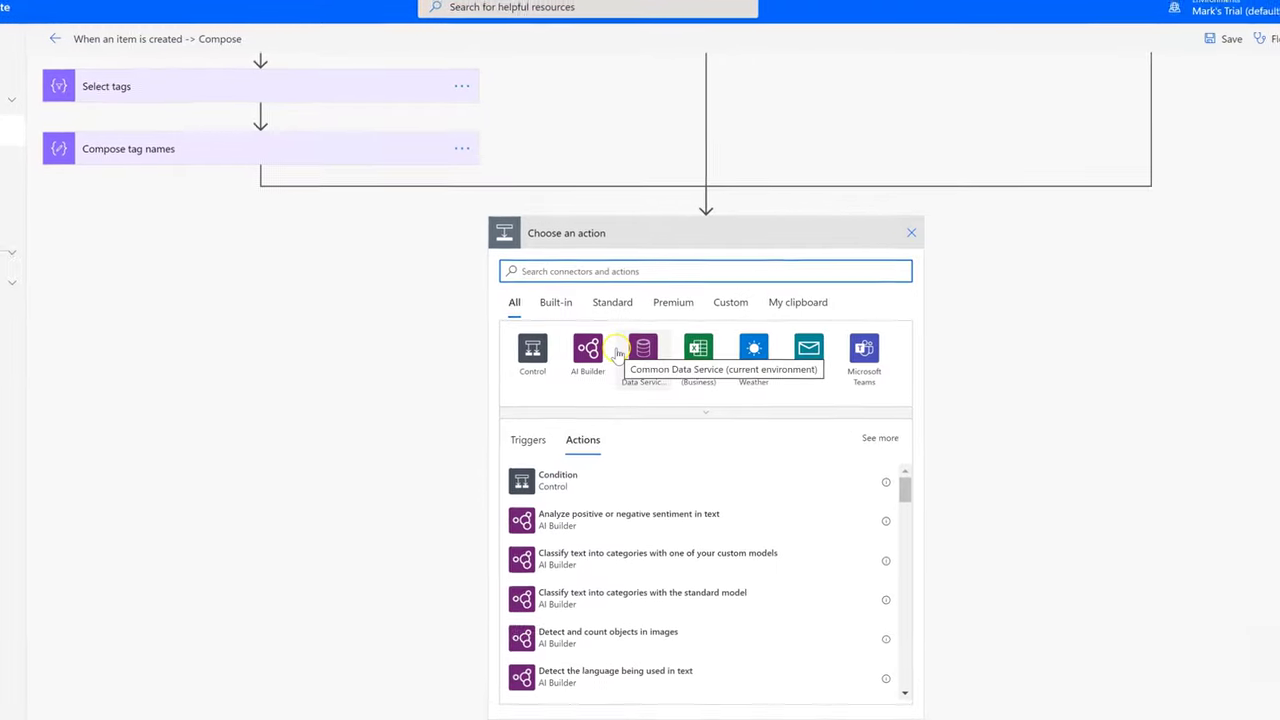
{"action": "type", "text": "update"}
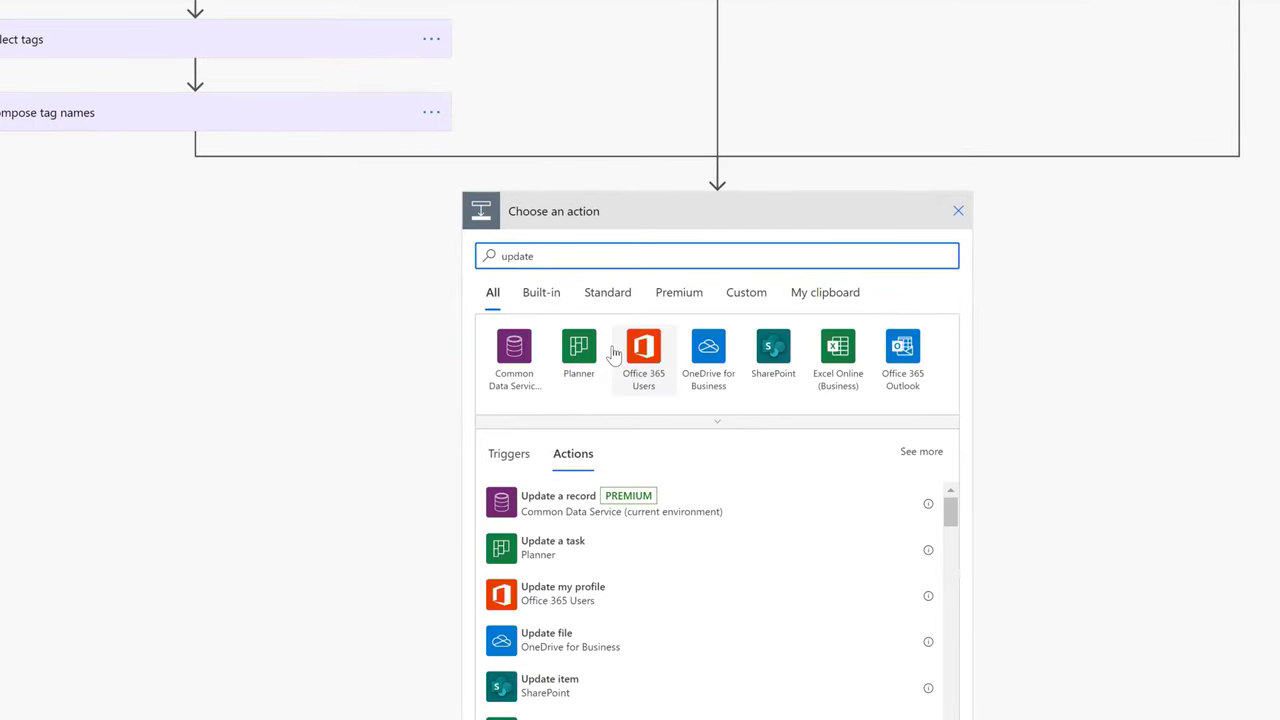
{"action": "left_click", "coordinate": [512, 688]}
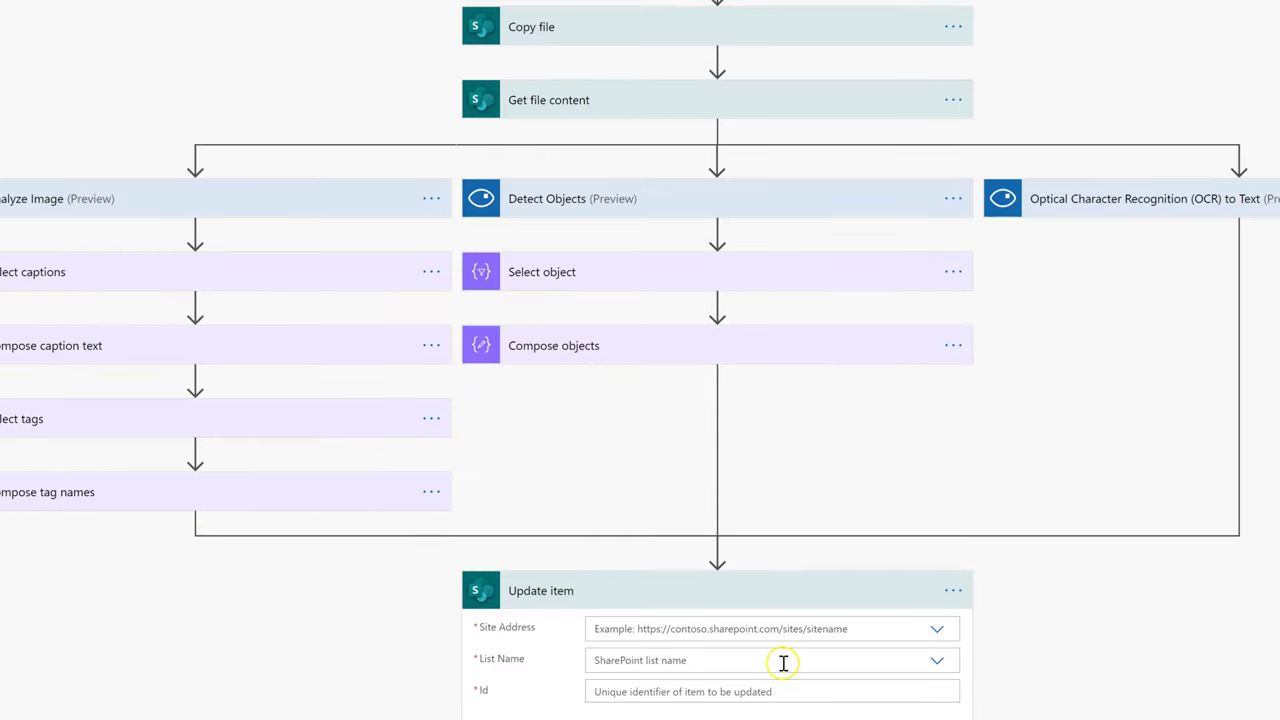
Set Update item's Site Address to the PhotoAnalysisDemo URL used in Get file content, and its List Name to PhotoAlbum
{"action": "left_click", "coordinate": [780, 632]}
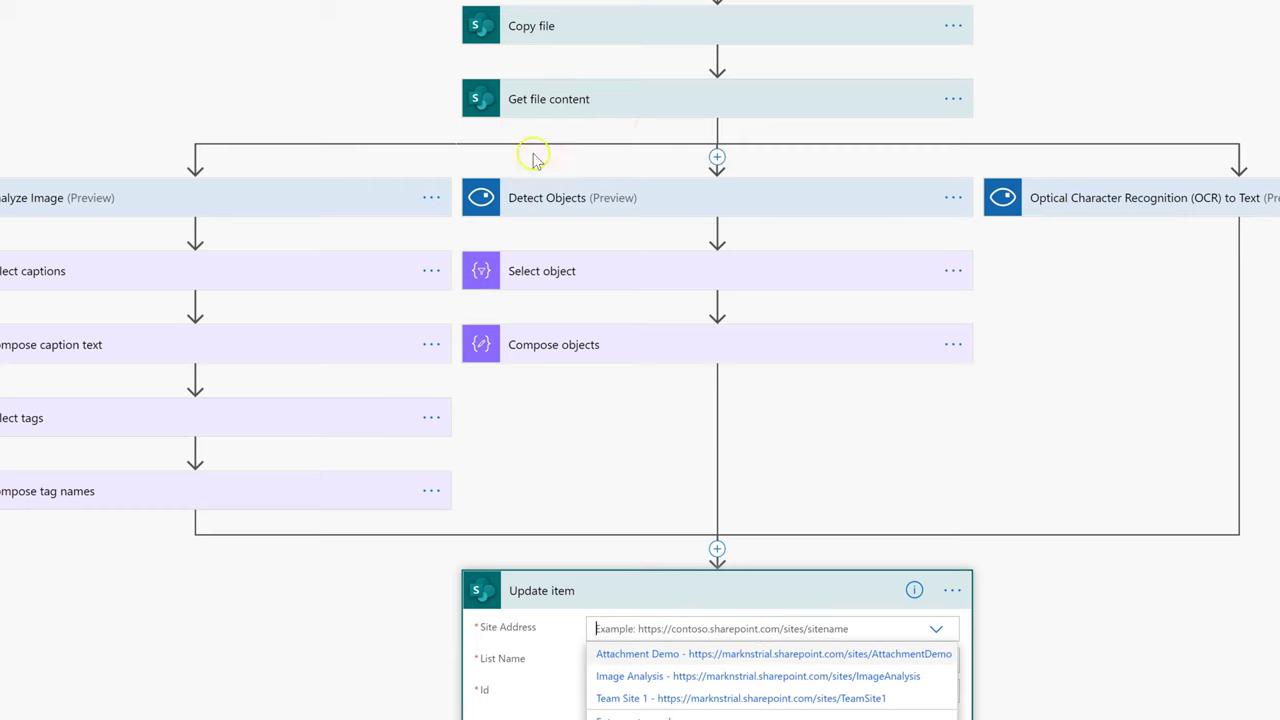
{"action": "left_click", "coordinate": [551, 100]}
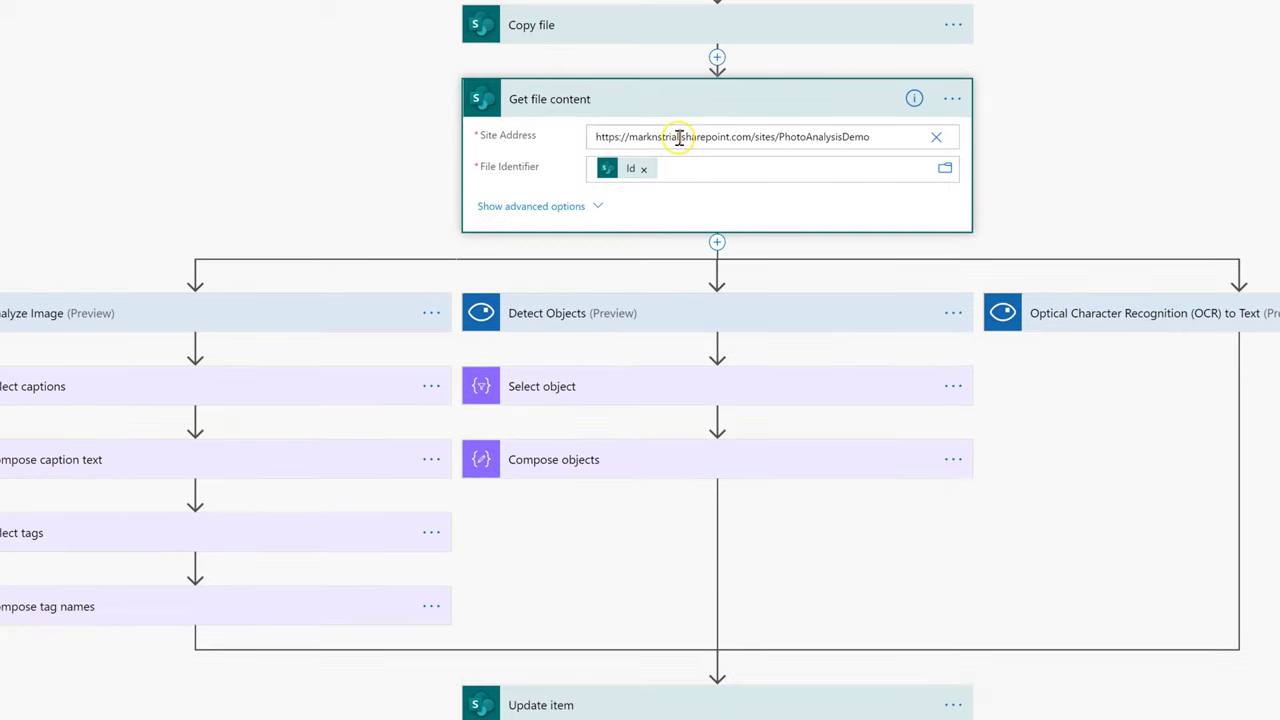
{"action": "left_click", "coordinate": [679, 138]}
{"action": "key", "text": "Escape"}
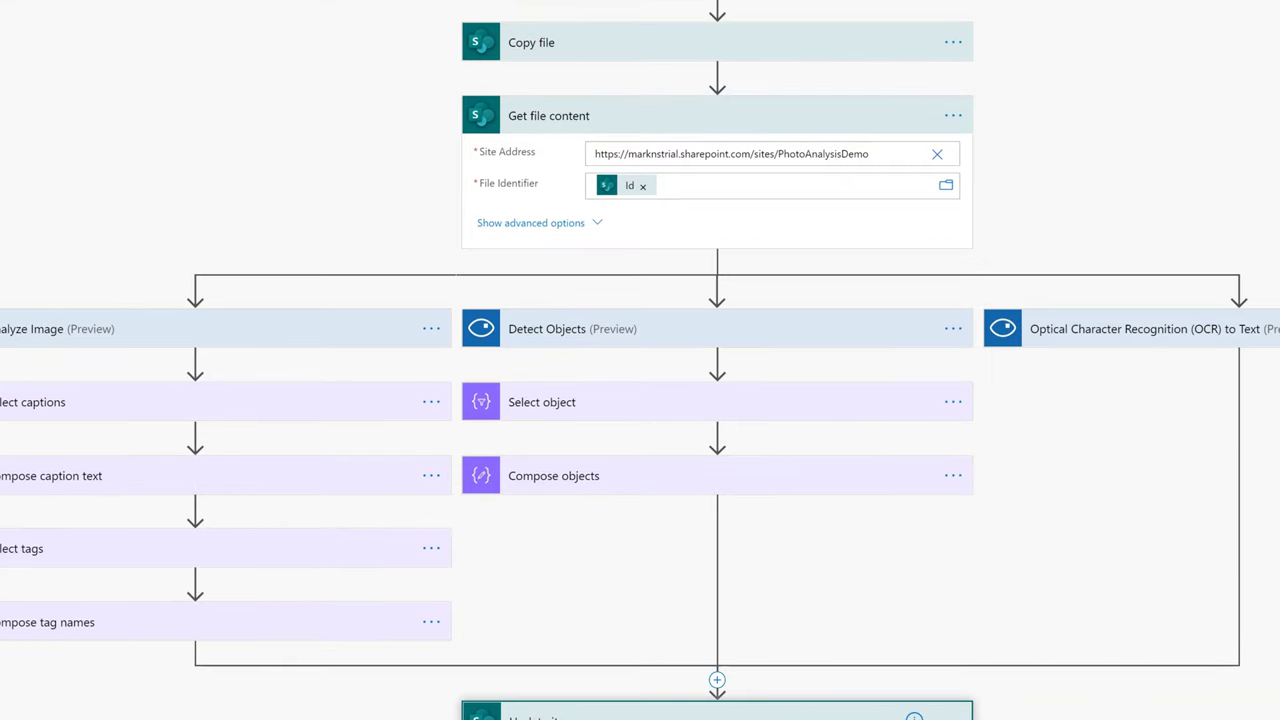
{"action": "left_click", "coordinate": [535, 714]}
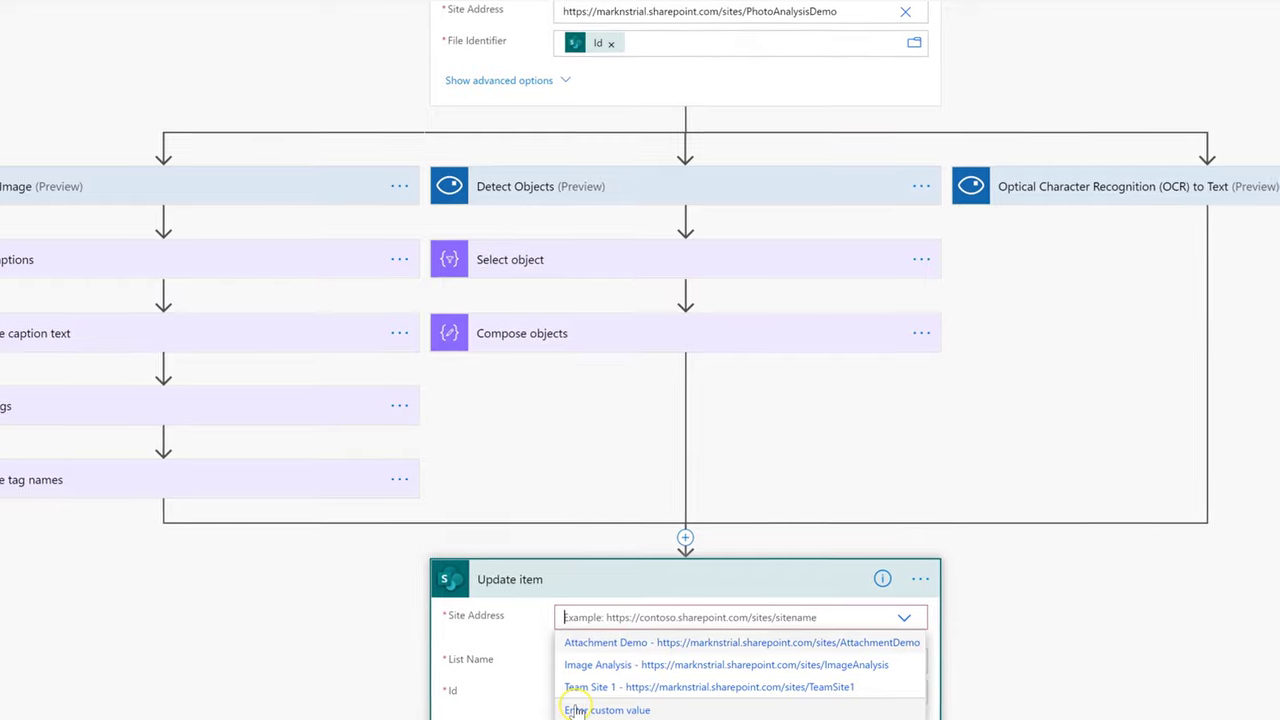
{"action": "left_click", "coordinate": [593, 679]}
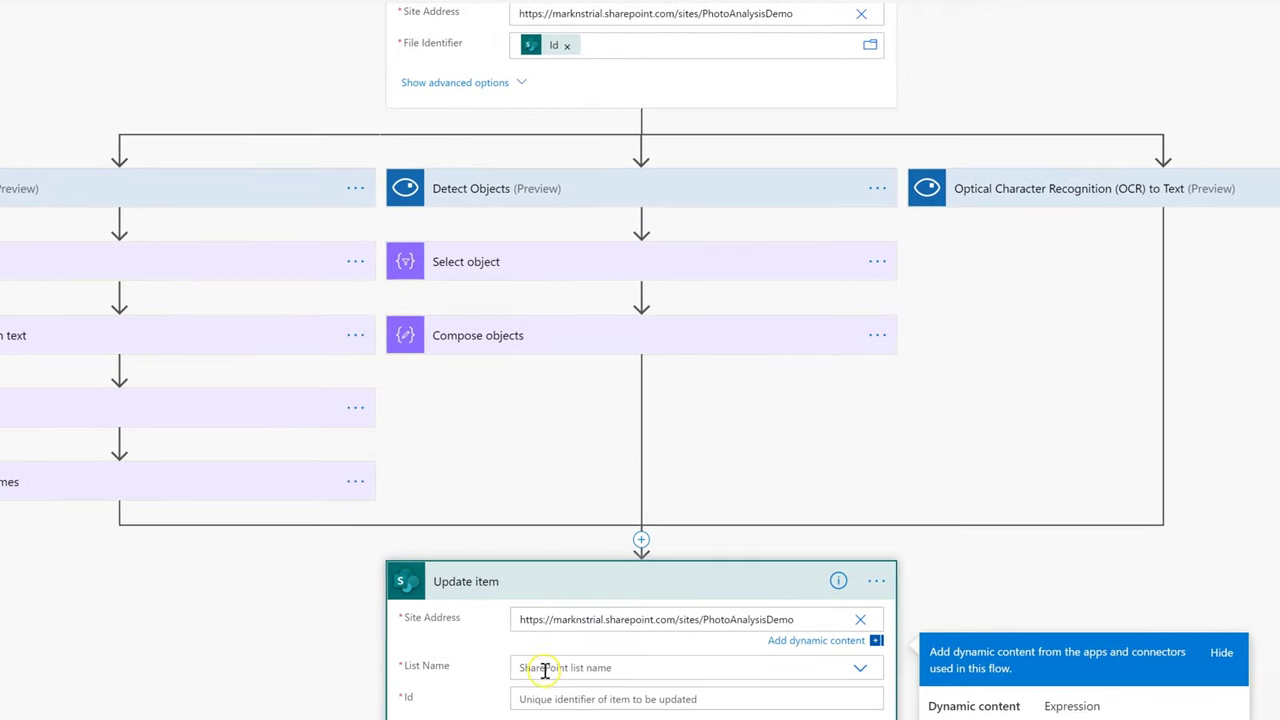
{"action": "left_click", "coordinate": [650, 686]}
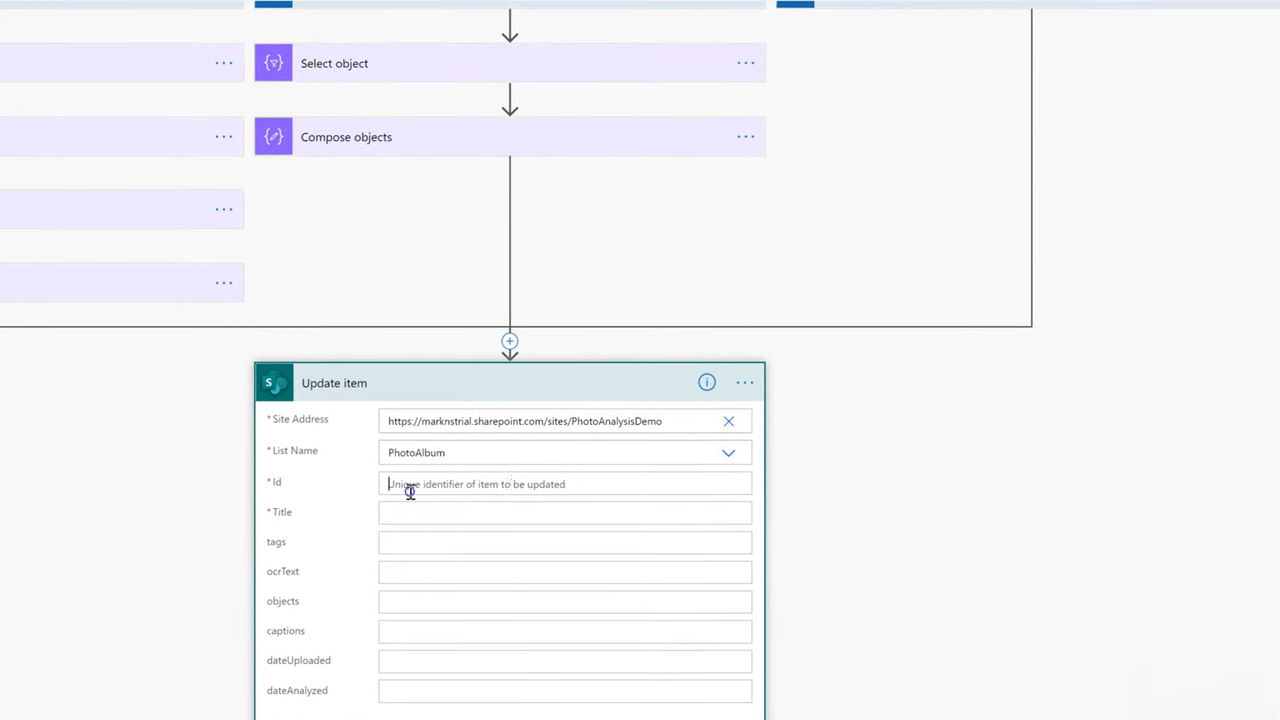
Set the Id of Update item to the ID from the When an item is created trigger
{"action": "left_click", "coordinate": [504, 699]}
{"action": "left_click_drag", "start_coordinate": [1108, 652], "coordinate": [1112, 719]}
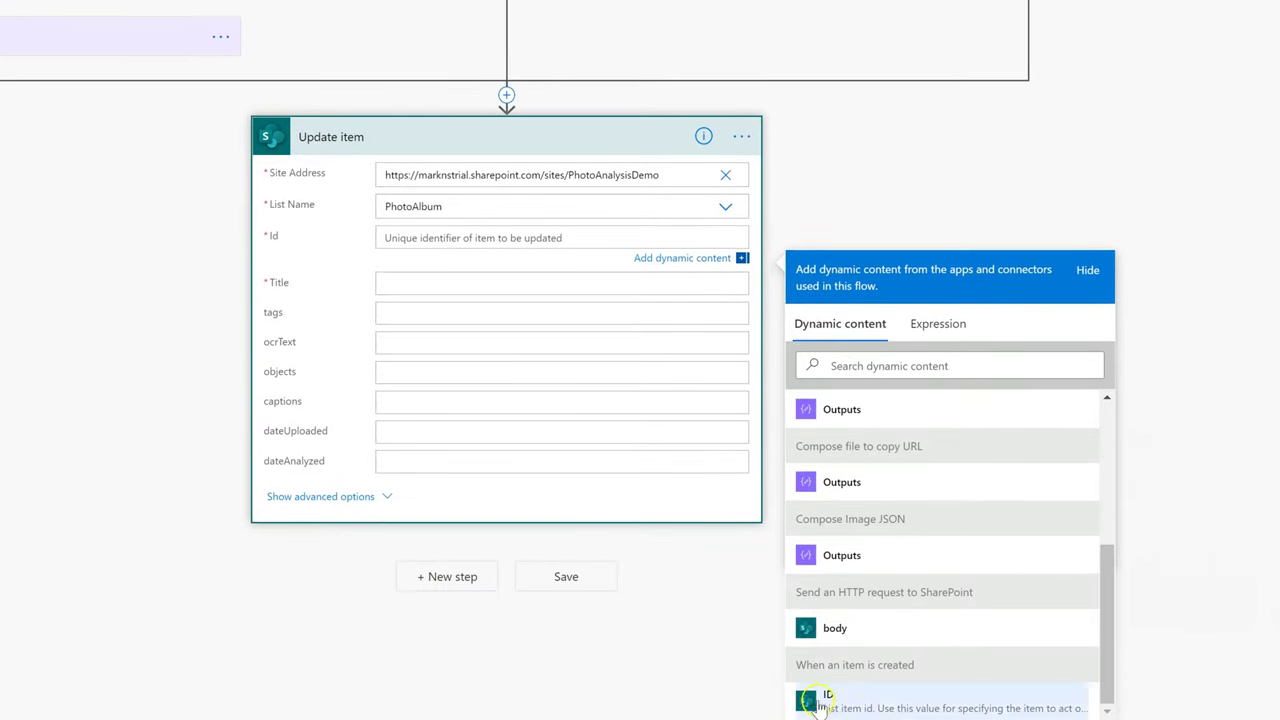
{"action": "left_click", "coordinate": [868, 694]}
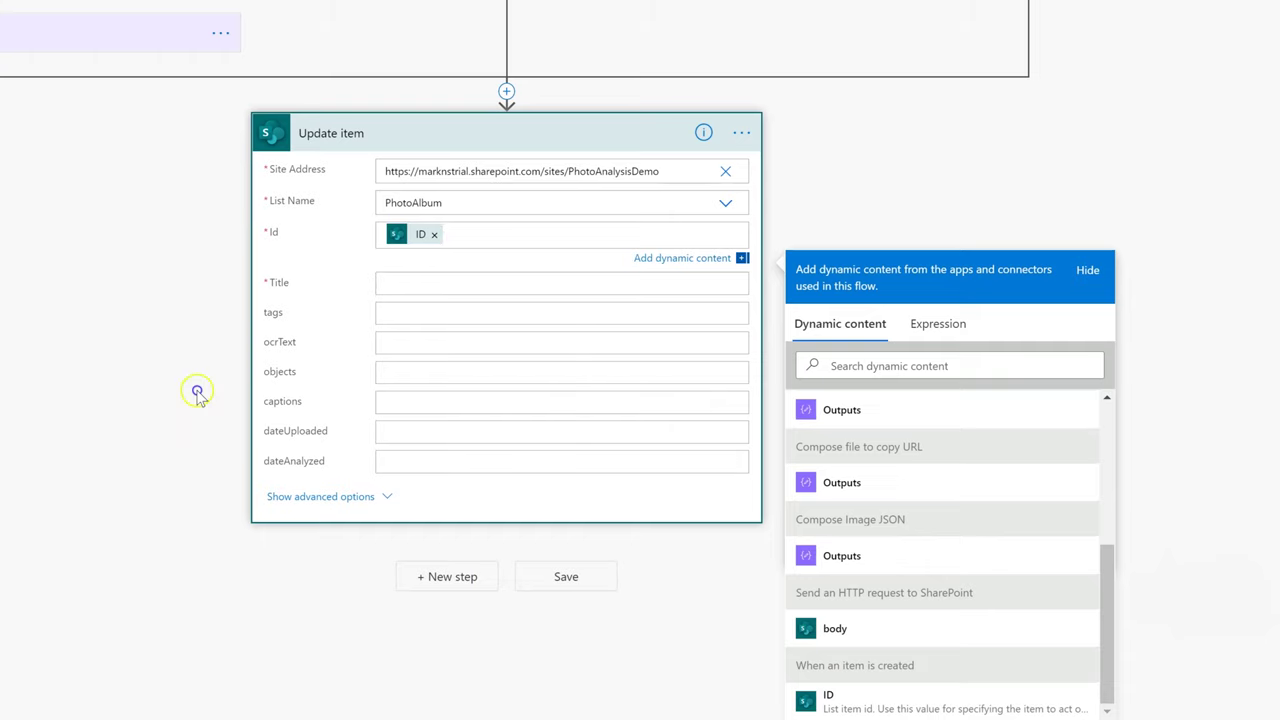
{"action": "left_click", "coordinate": [197, 393]}
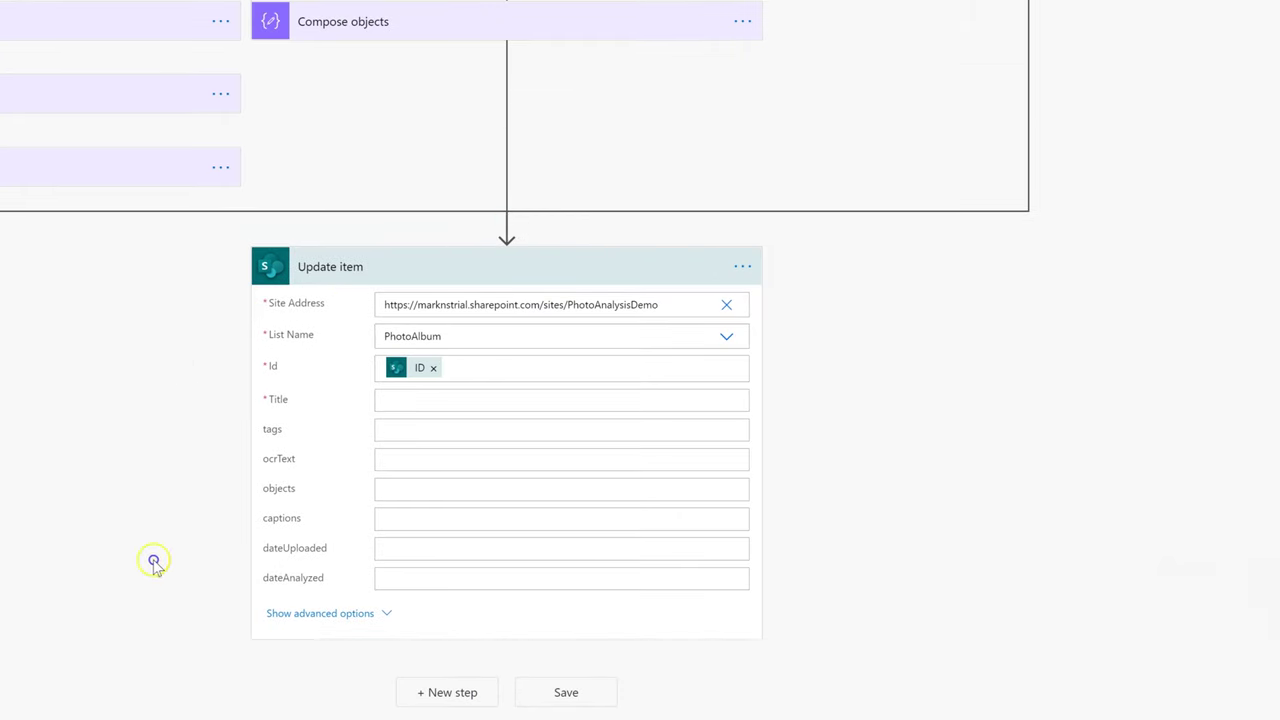
Insert a Compose action between the merged parallel branches and Update item
{"action": "left_click", "coordinate": [509, 230]}
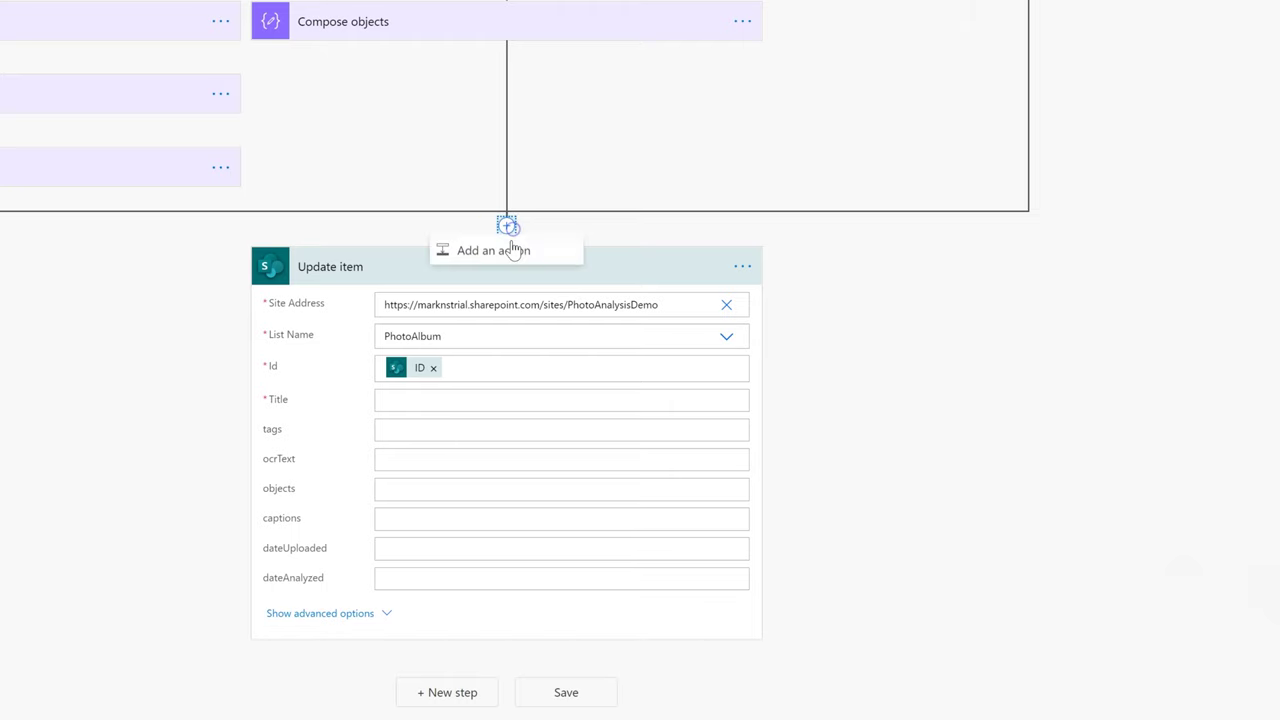
{"action": "left_click", "coordinate": [511, 249]}
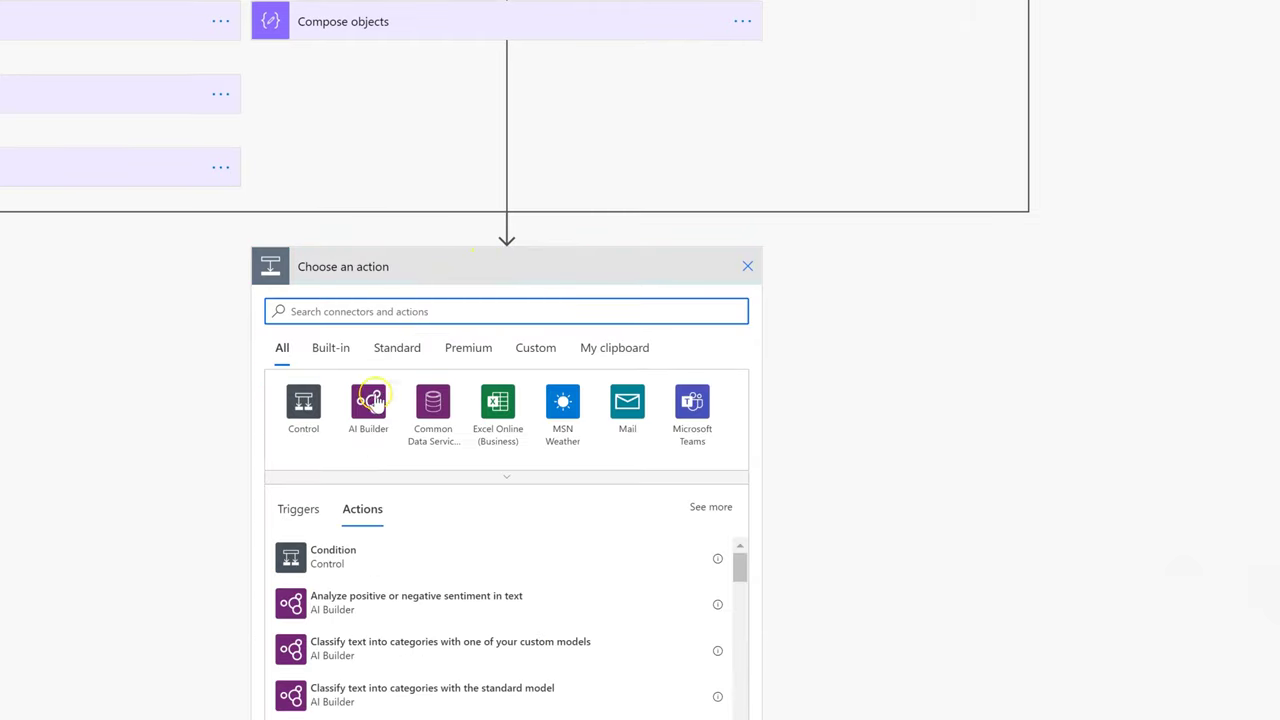
{"action": "type", "text": "compose"}
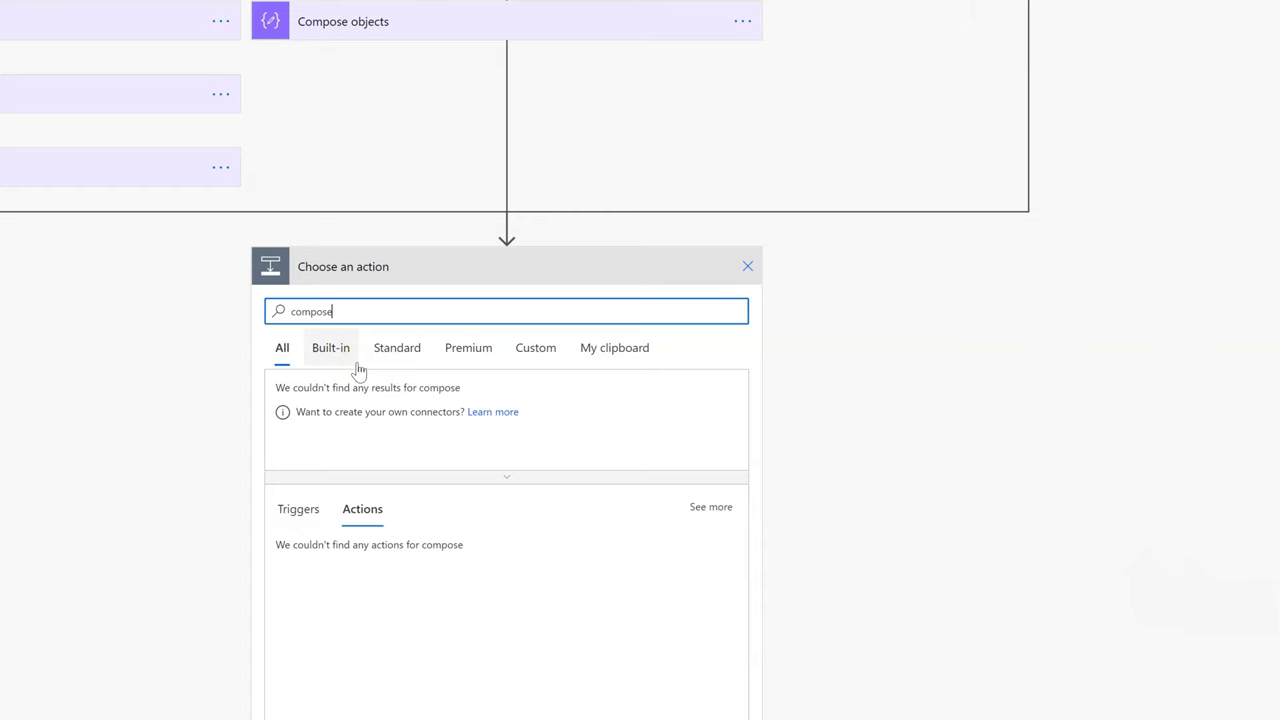
{"action": "left_click", "coordinate": [305, 568]}
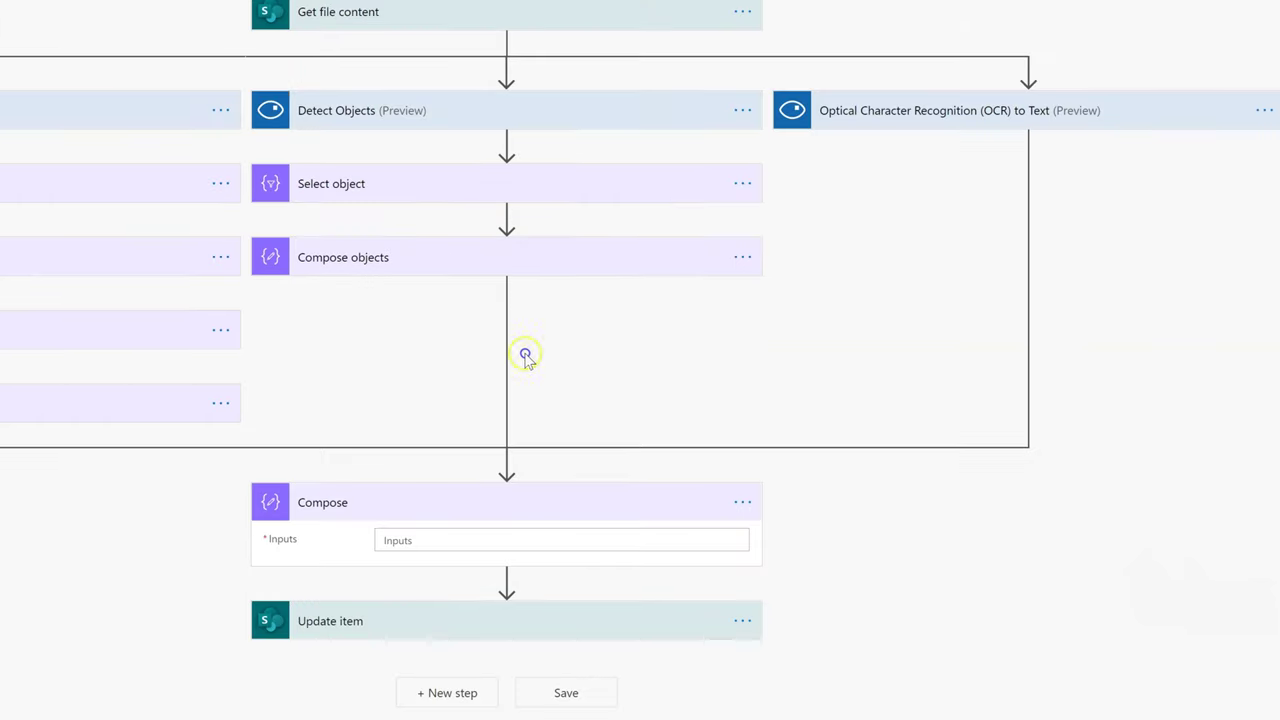
Rename the Compose action above Update item to "Compose Title"
{"action": "left_click", "coordinate": [805, 483]}
{"action": "left_click", "coordinate": [742, 502]}
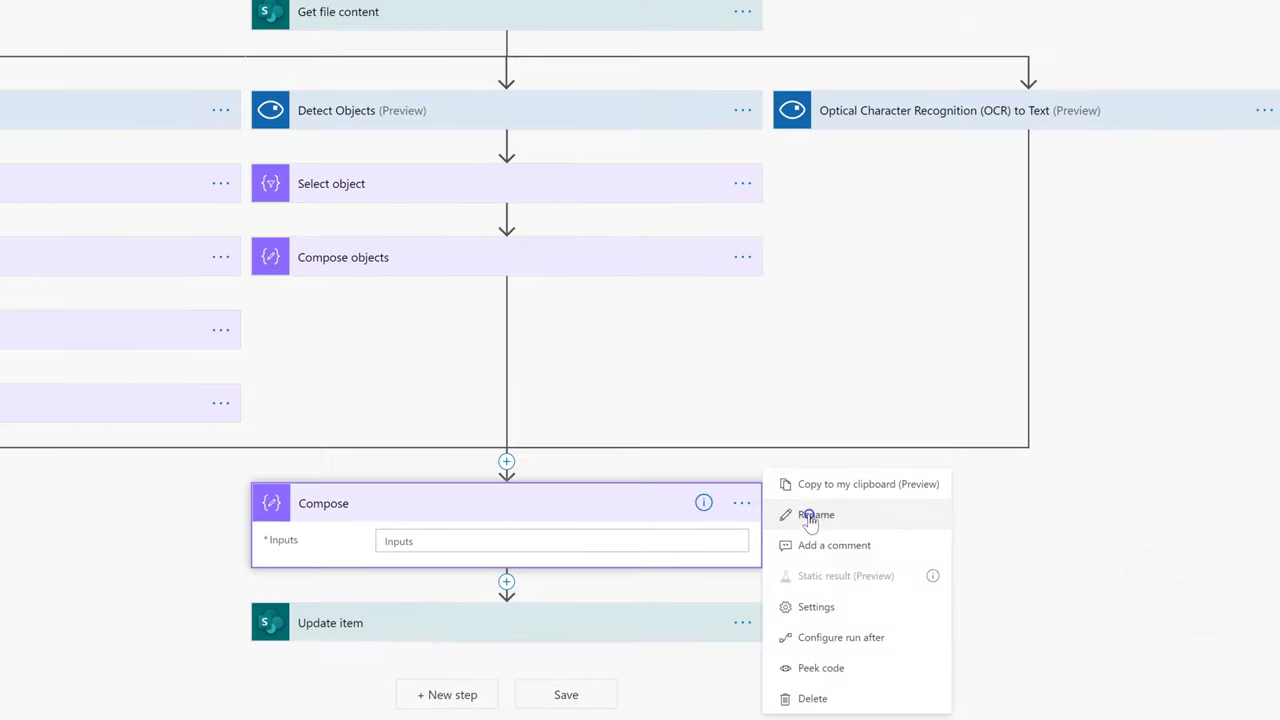
{"action": "left_click", "coordinate": [810, 521]}
{"action": "key", "text": "End"}
{"action": "type", "text": "Title"}
{"action": "key", "text": "Return"}
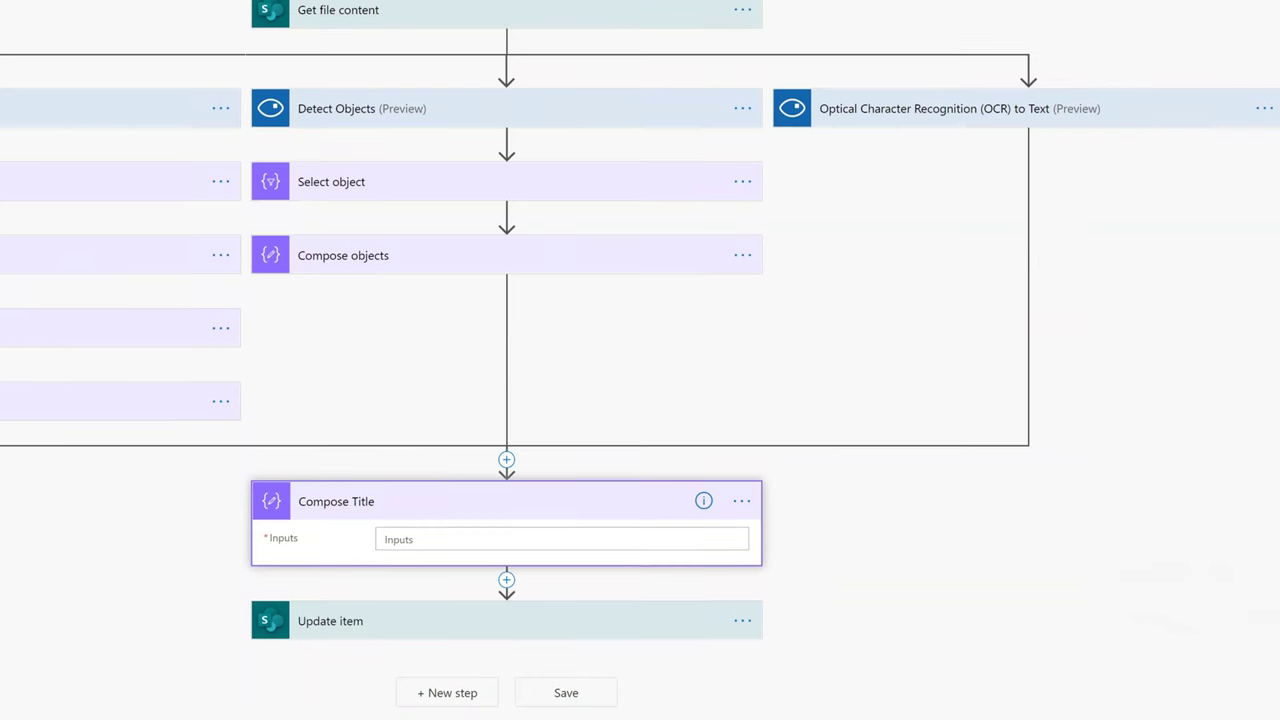
Start a take() expression for the Inputs of Compose Title
{"action": "left_click", "coordinate": [460, 538]}
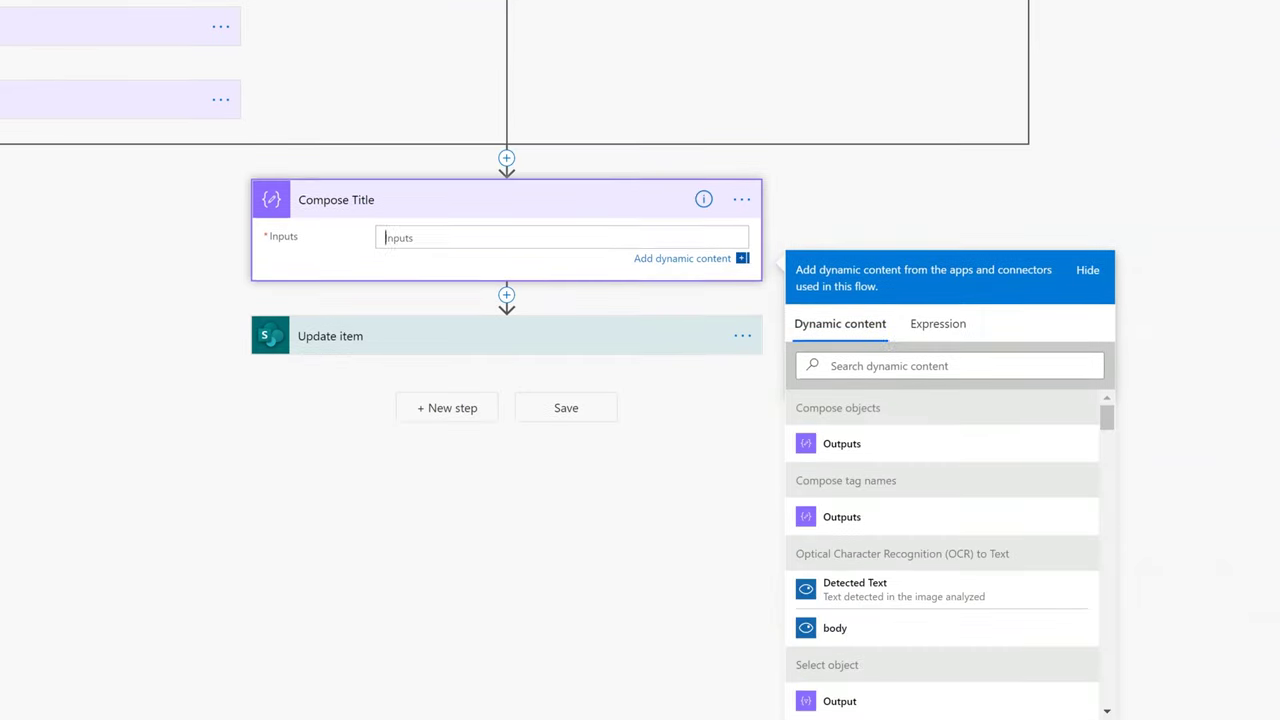
{"action": "left_click", "coordinate": [305, 395]}
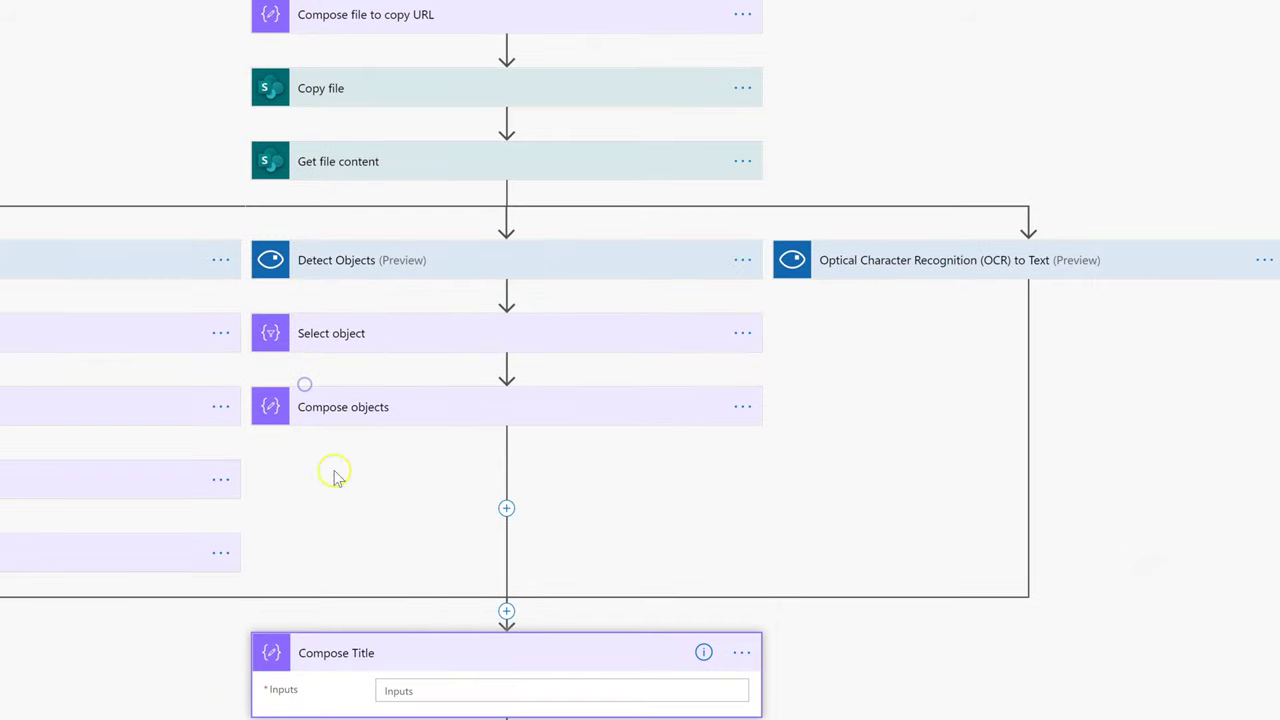
{"action": "scroll", "coordinate": [340, 540], "scroll_direction": "down", "scroll_amount": 2}
{"action": "left_click", "coordinate": [510, 533]}
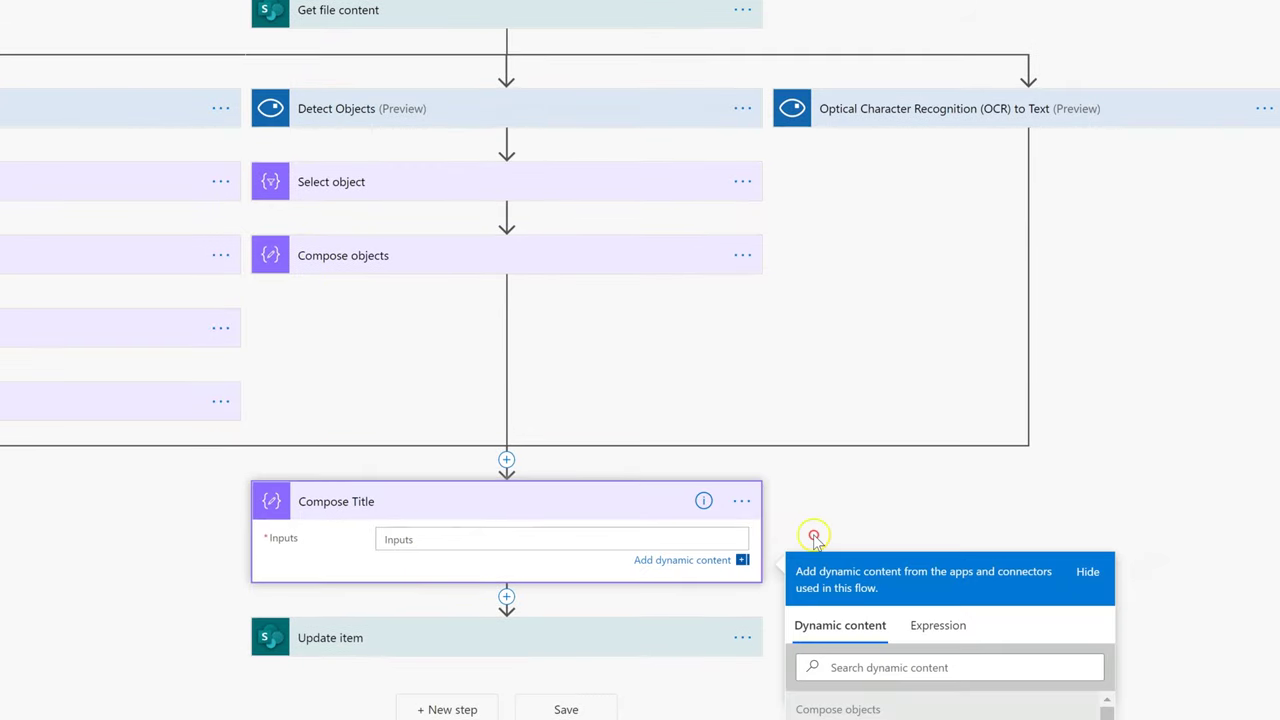
{"action": "left_click", "coordinate": [920, 626]}
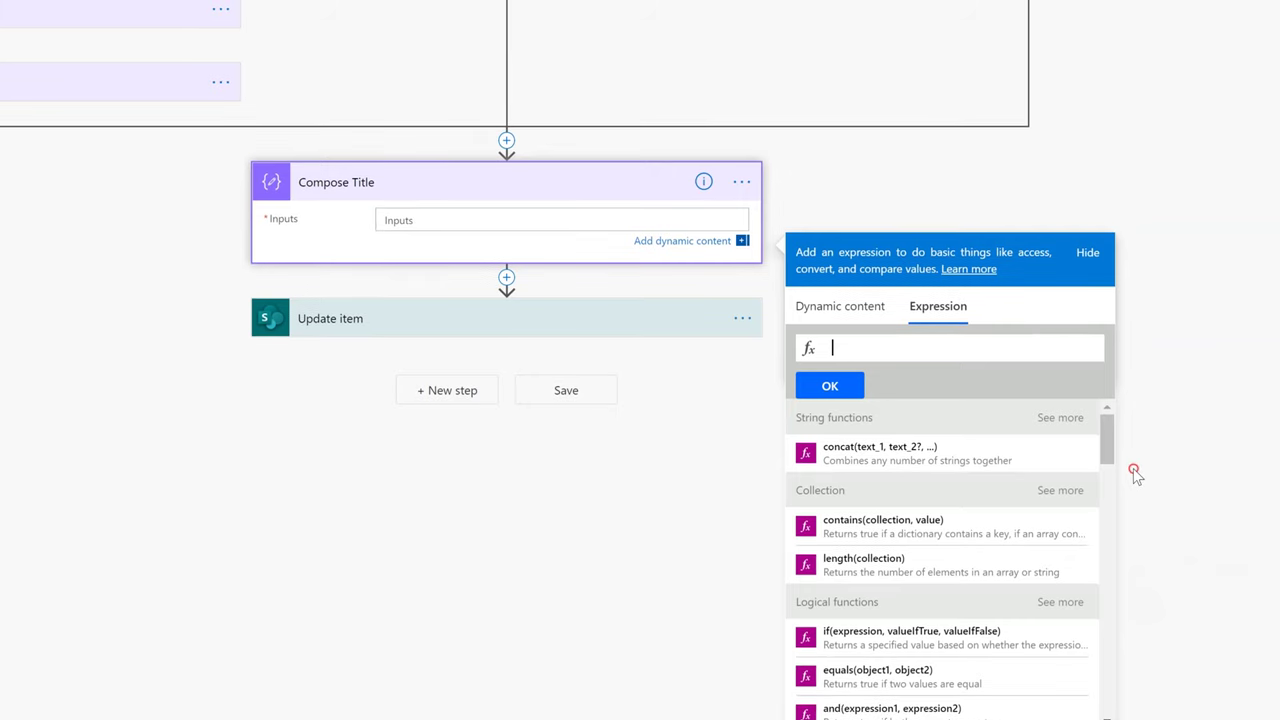
{"action": "type", "text": "take"}
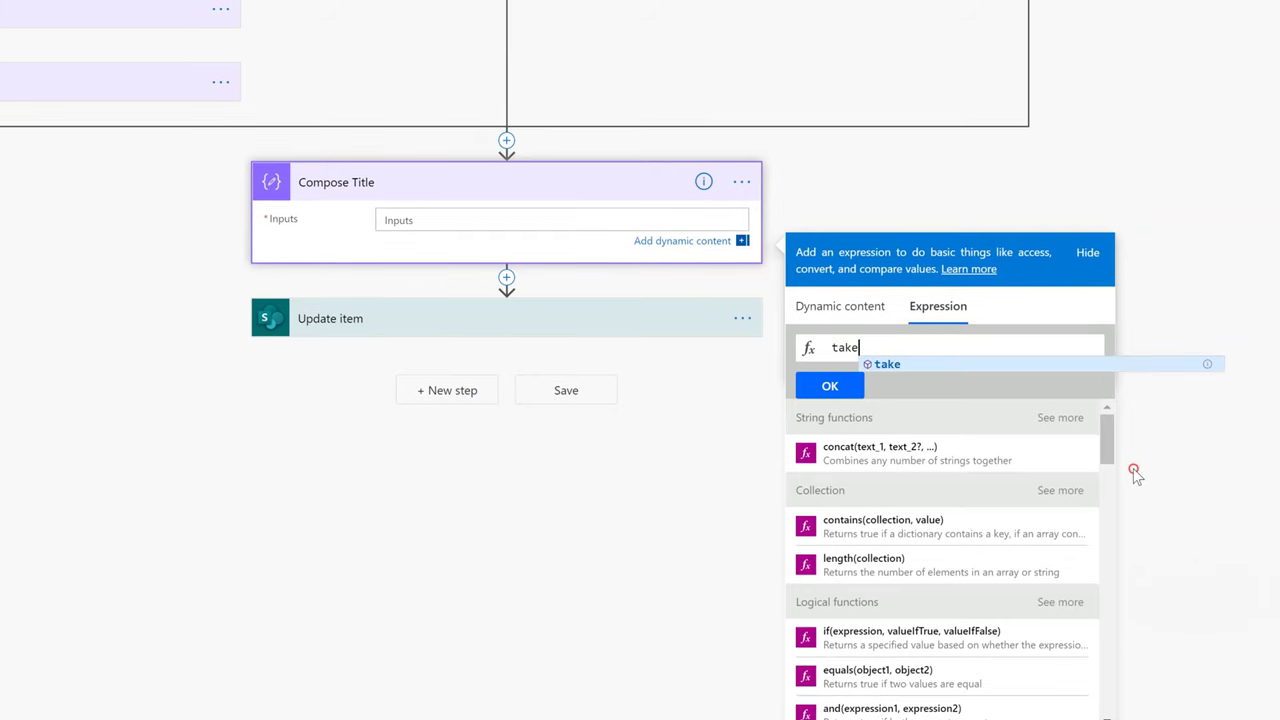
{"action": "key", "text": "BackSpace"}
{"action": "key", "text": "BackSpace"}
{"action": "key", "text": "BackSpace"}
{"action": "key", "text": "BackSpace"}
{"action": "type", "text": "take("}
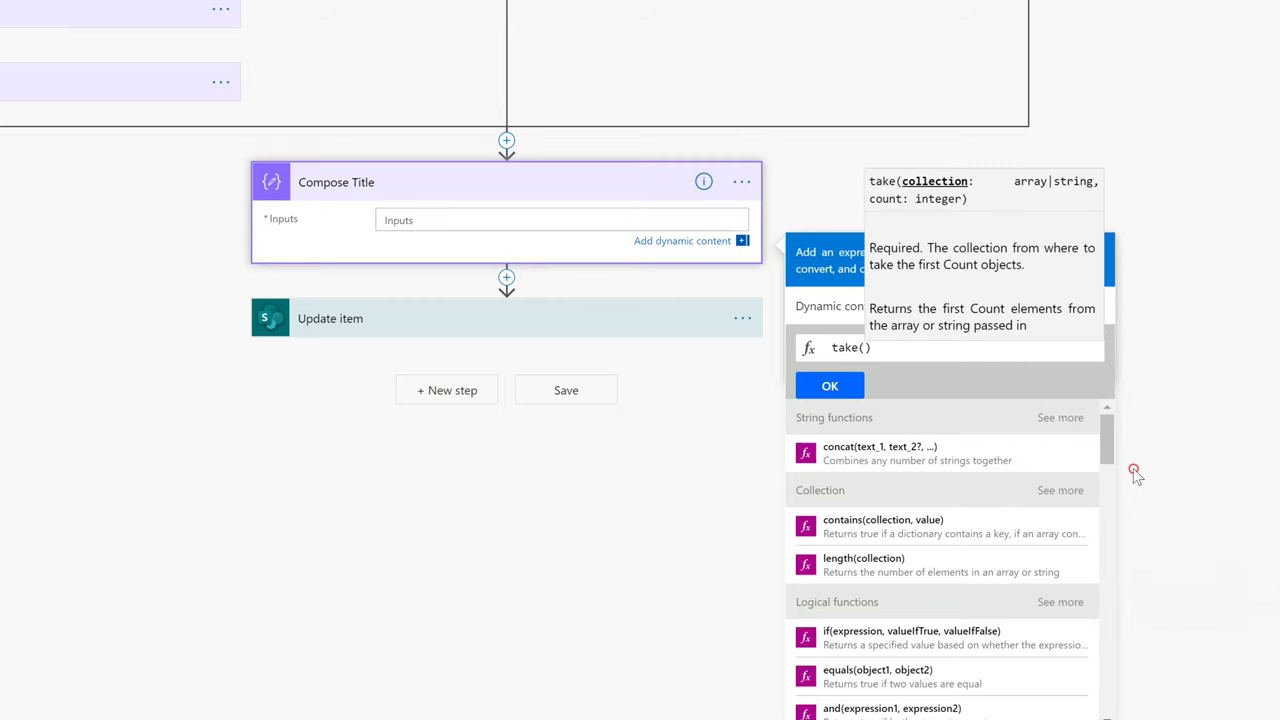
Insert the Select tags Output as the collection of the take() expression, giving take(body('Select_tags'))
{"action": "left_click", "coordinate": [858, 303]}
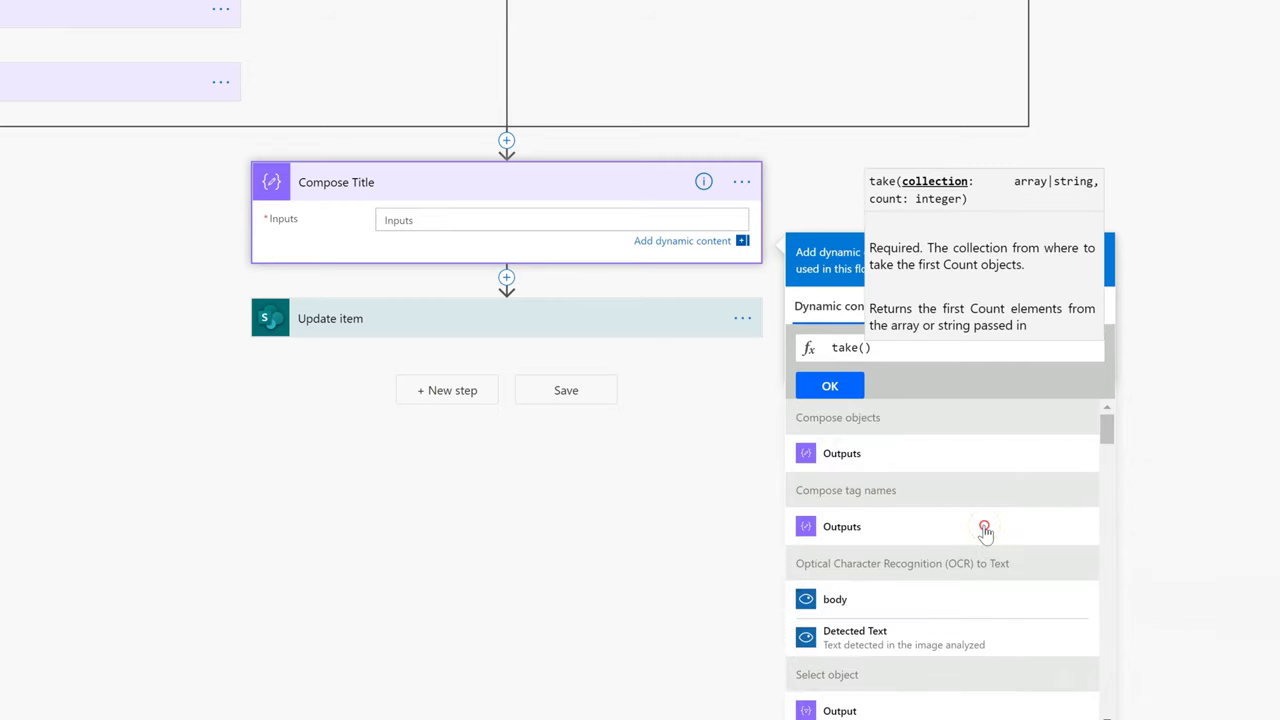
{"action": "scroll", "coordinate": [1277, 280], "scroll_direction": "up", "scroll_amount": 2}
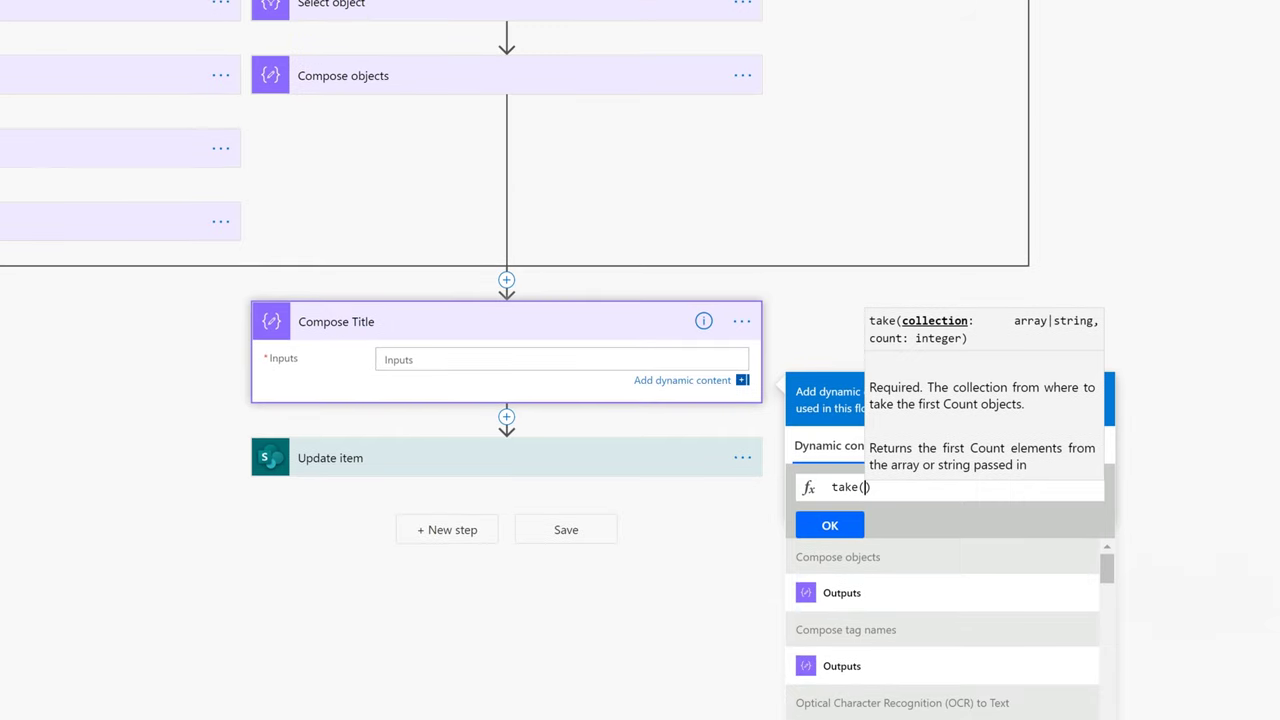
{"action": "scroll", "coordinate": [891, 611], "scroll_direction": "down", "scroll_amount": 2}
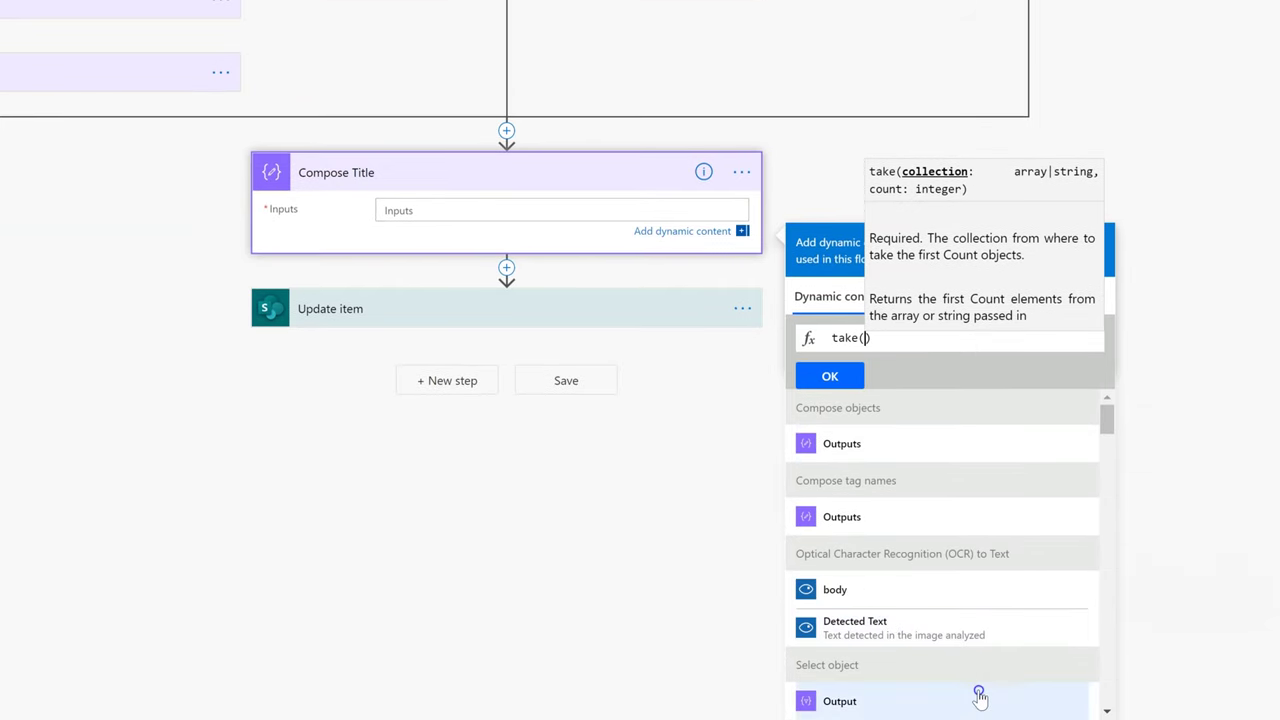
{"action": "left_click", "coordinate": [1107, 712]}
{"action": "left_click", "coordinate": [1107, 712]}
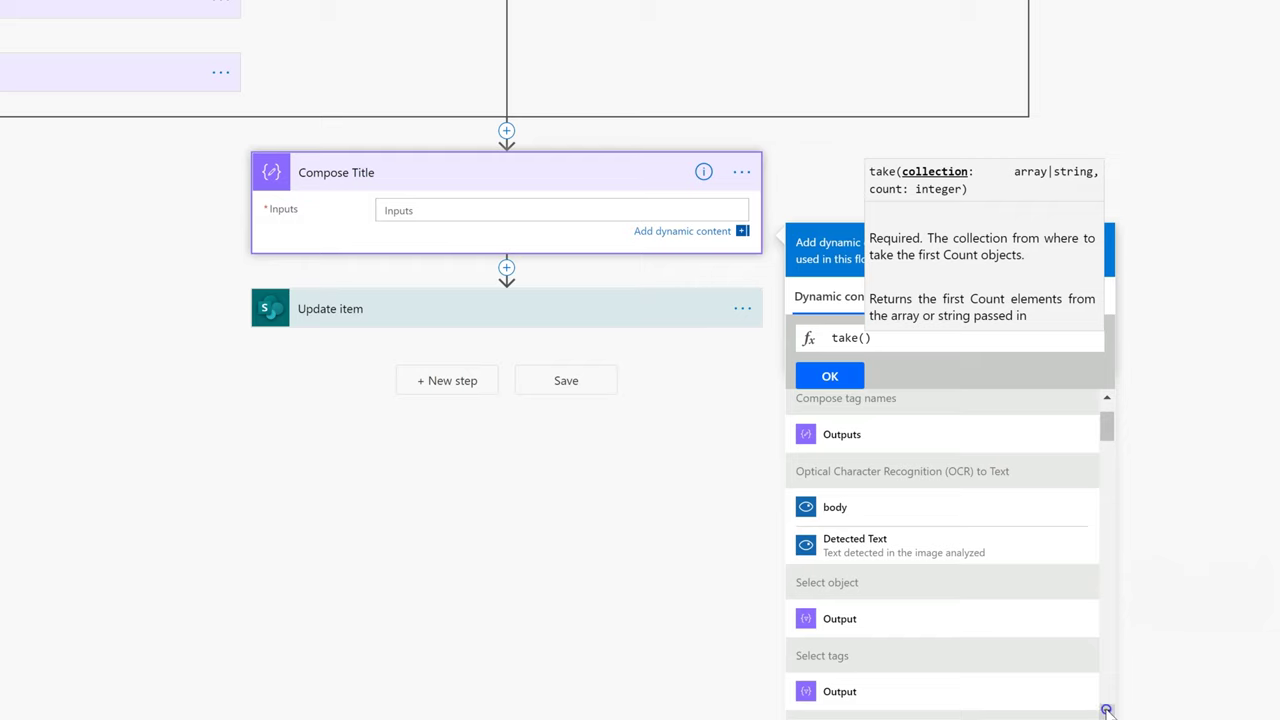
{"action": "left_click", "coordinate": [1107, 712]}
{"action": "scroll", "coordinate": [832, 625], "scroll_direction": "down", "scroll_amount": 1}
{"action": "left_click", "coordinate": [831, 607]}
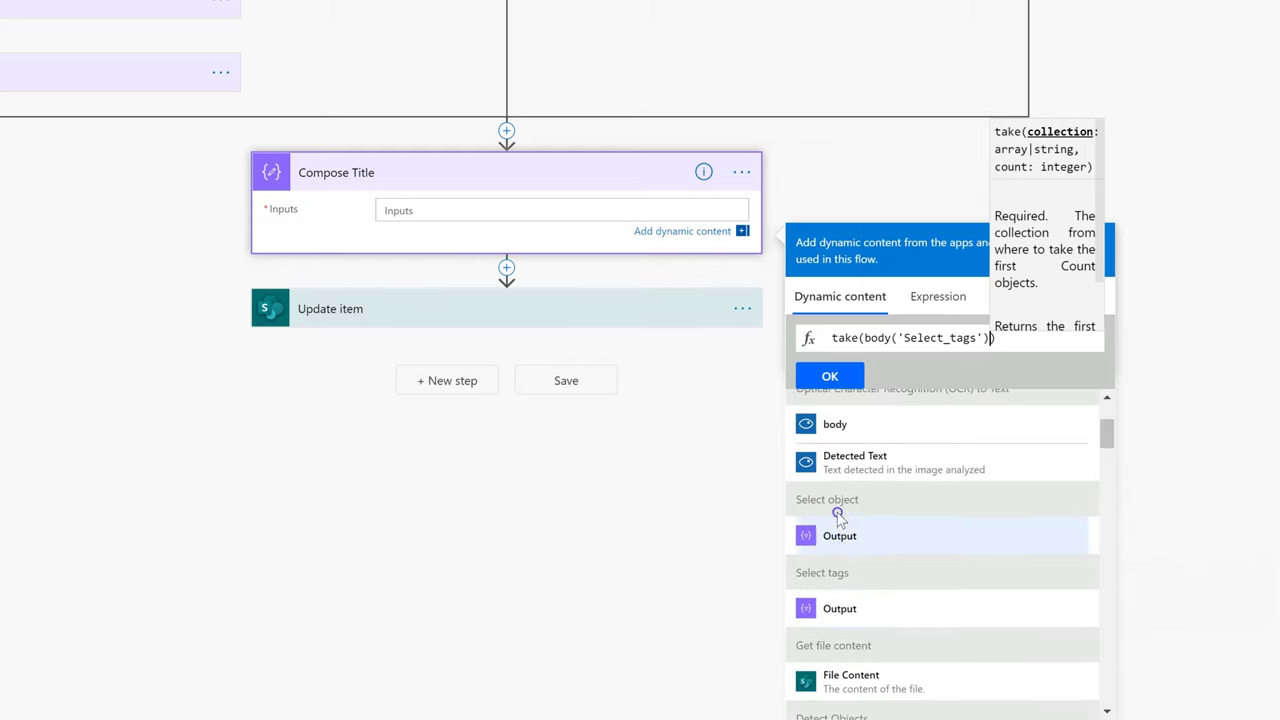
Set the take() count to 3 and wrap the expression in join(), giving join(take(body('Select_tags'),3)
{"action": "type", "text": ",3"}
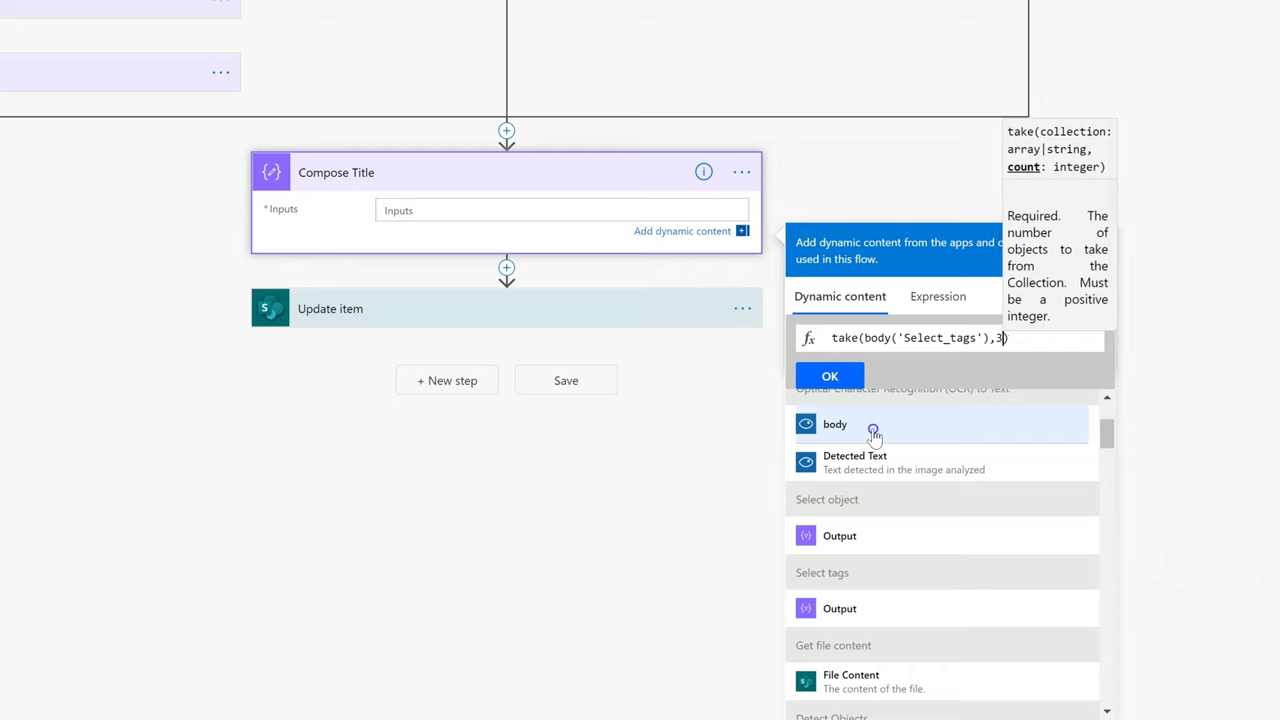
{"action": "type", "text": ")"}
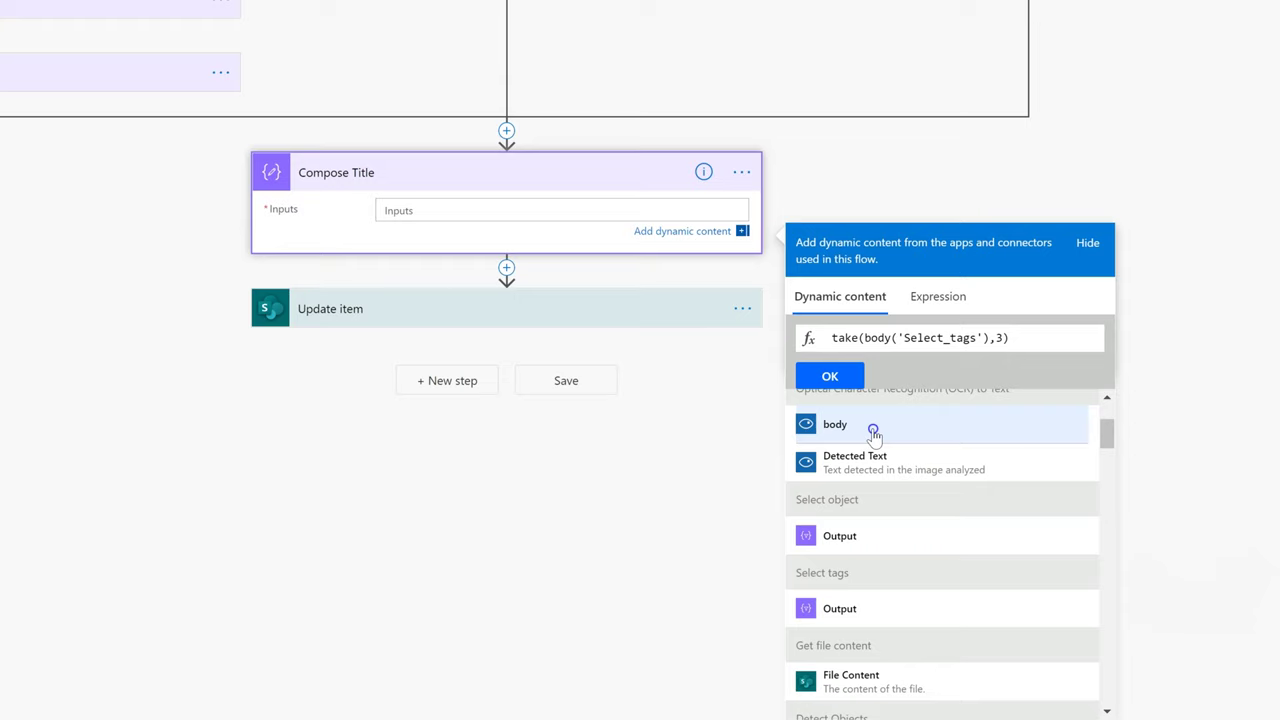
{"action": "key", "text": "Home"}
{"action": "type", "text": "join"}
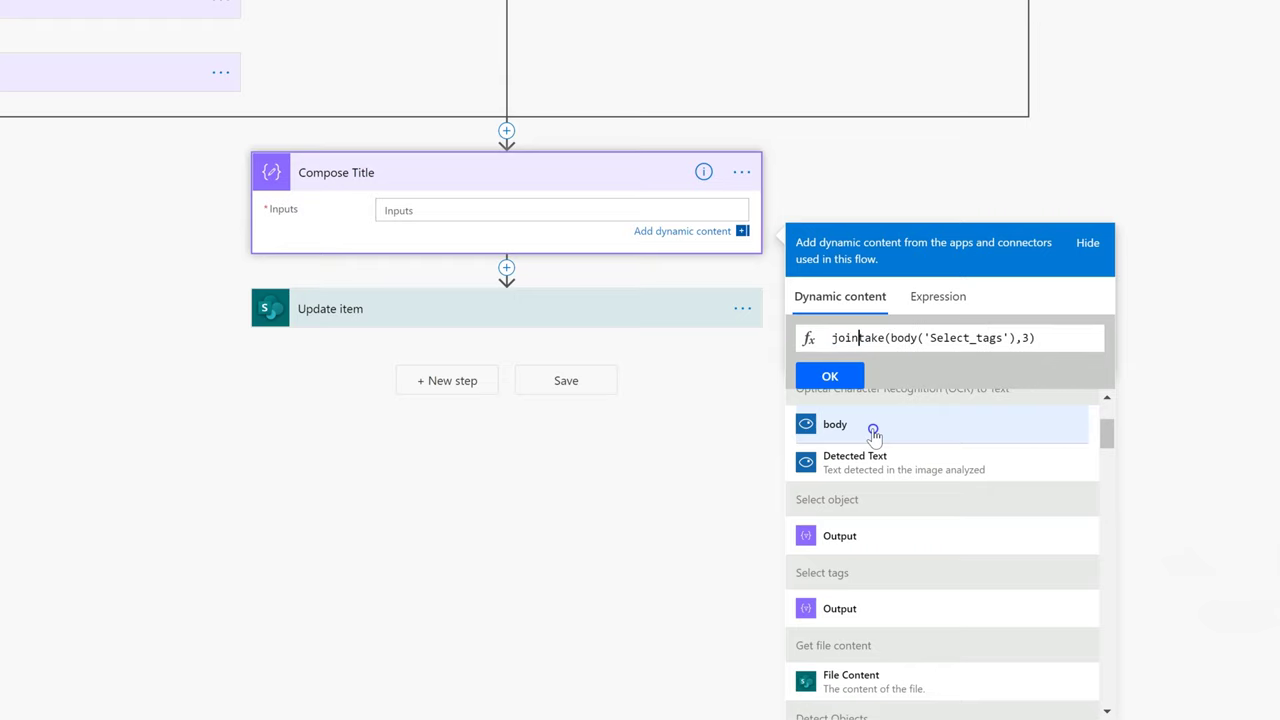
{"action": "type", "text": "("}
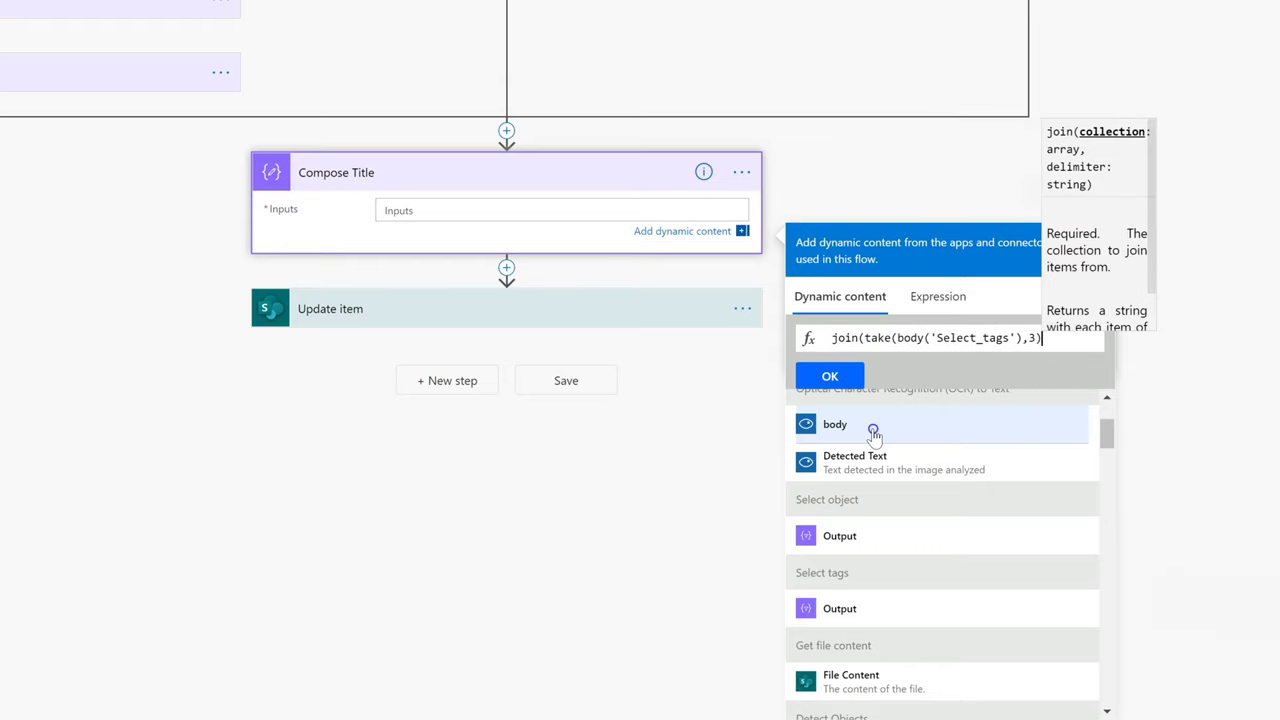
Complete the join() expression with an underscore delimiter, giving join(take(body('Select_tags'),3),'_')
{"action": "type", "text": ","}
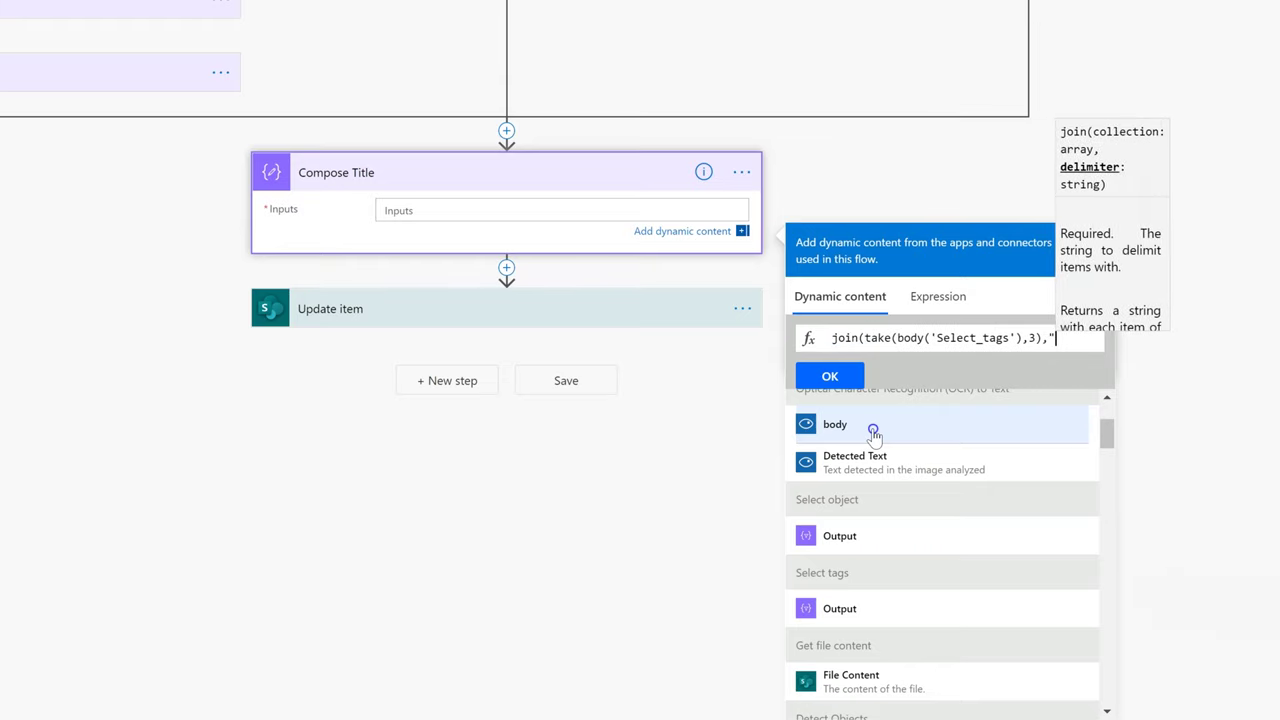
{"action": "type", "text": "'"}
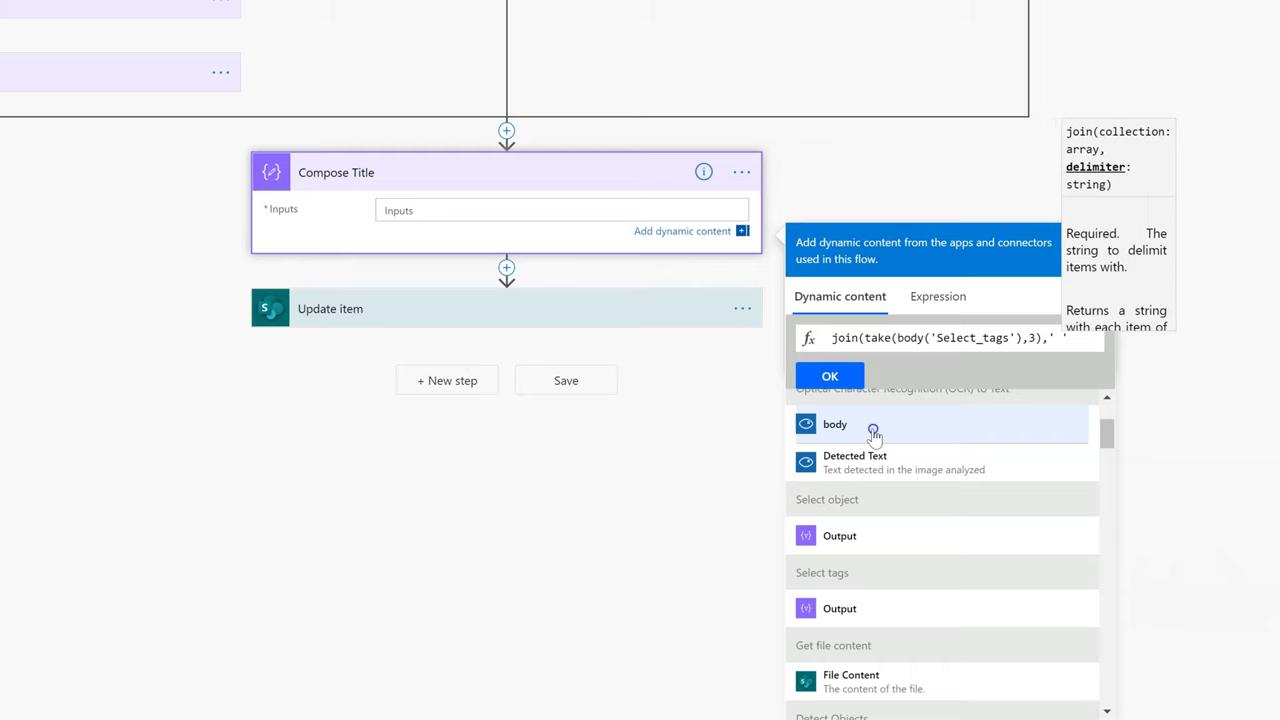
{"action": "key", "text": "BackSpace"}
{"action": "type", "text": "-'"}
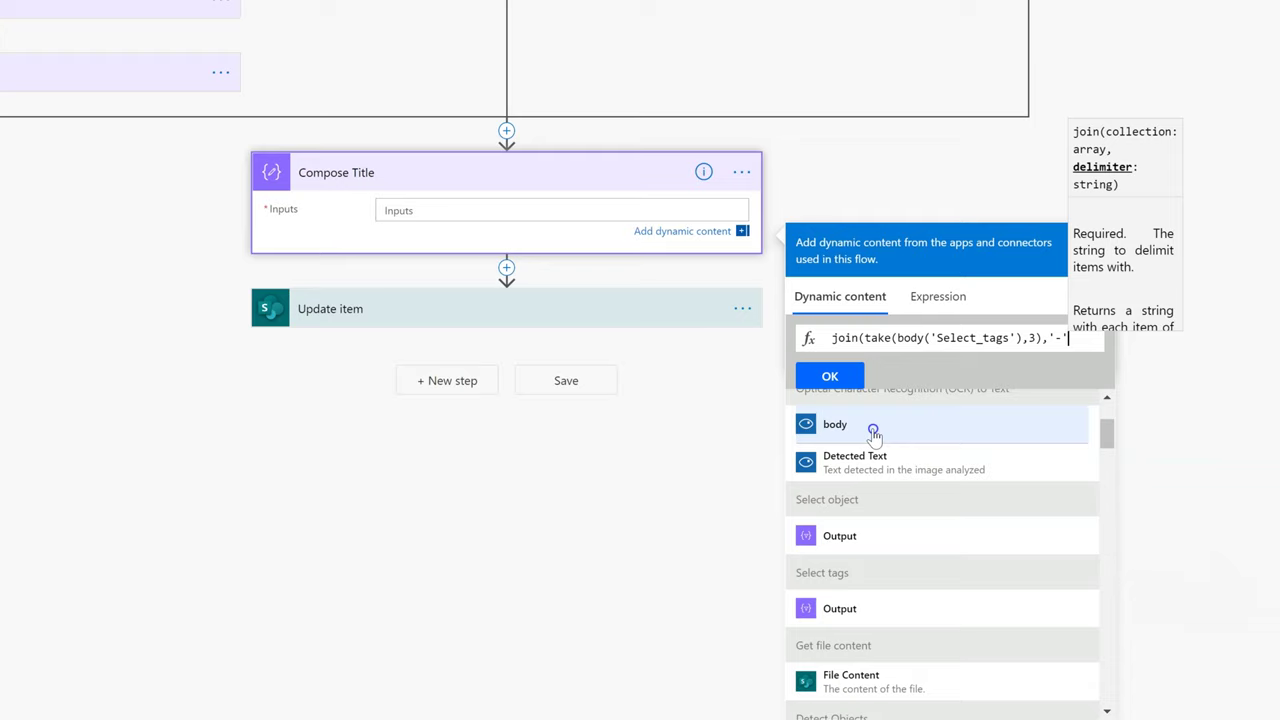
{"action": "key", "text": "BackSpace"}
{"action": "key", "text": "BackSpace"}
{"action": "type", "text": "_"}
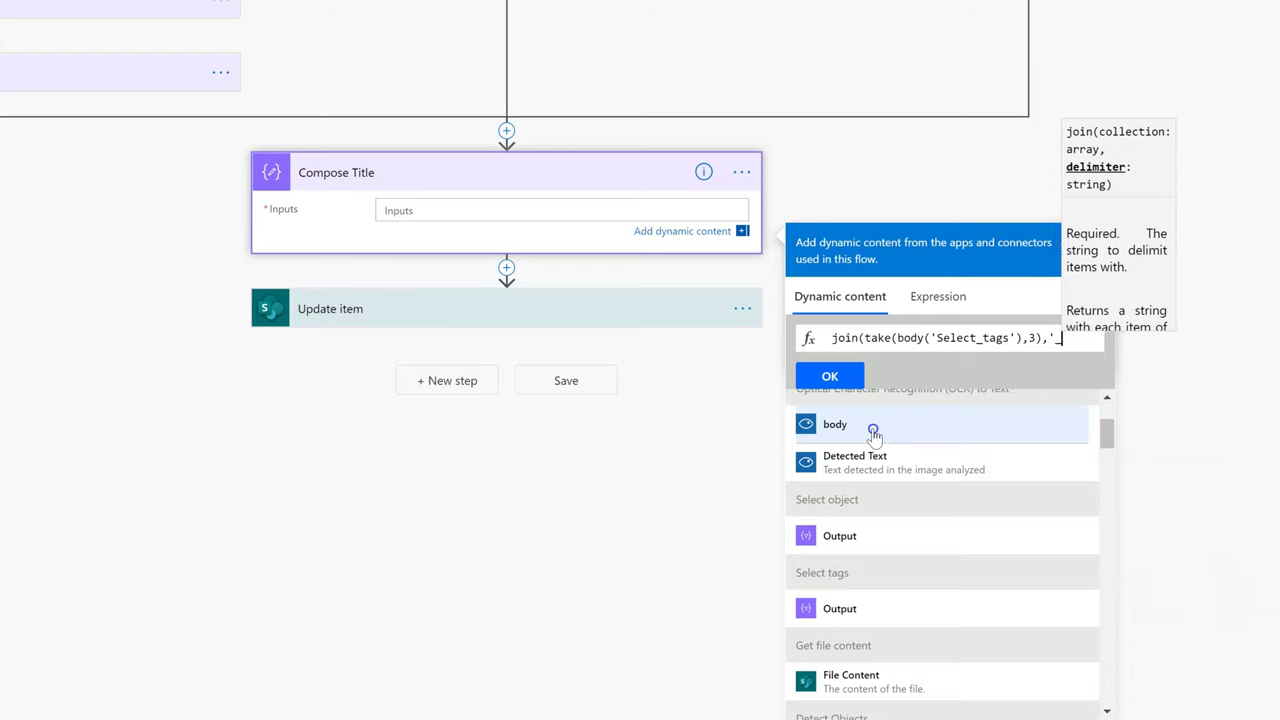
{"action": "type", "text": "')"}
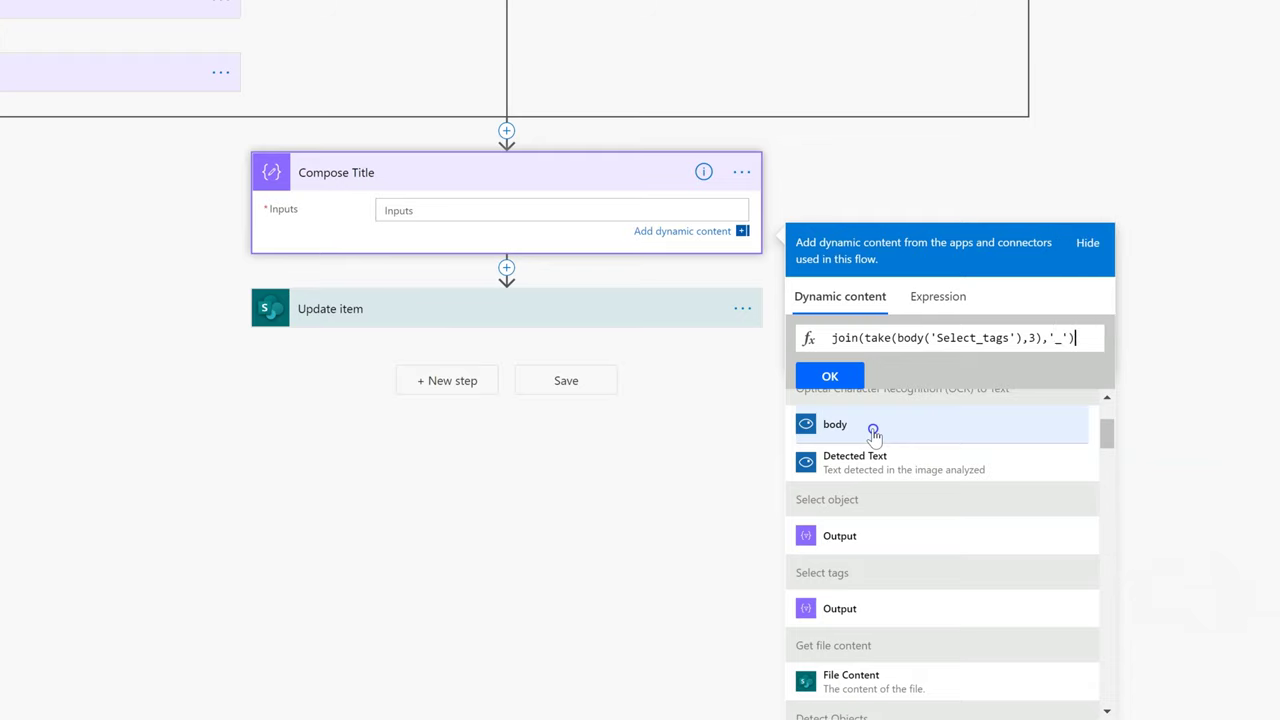
Wrap the join() expression in concat() and insert the Compose objects Outputs as the first argument
{"action": "key", "text": "Home"}
{"action": "type", "text": "concat("}
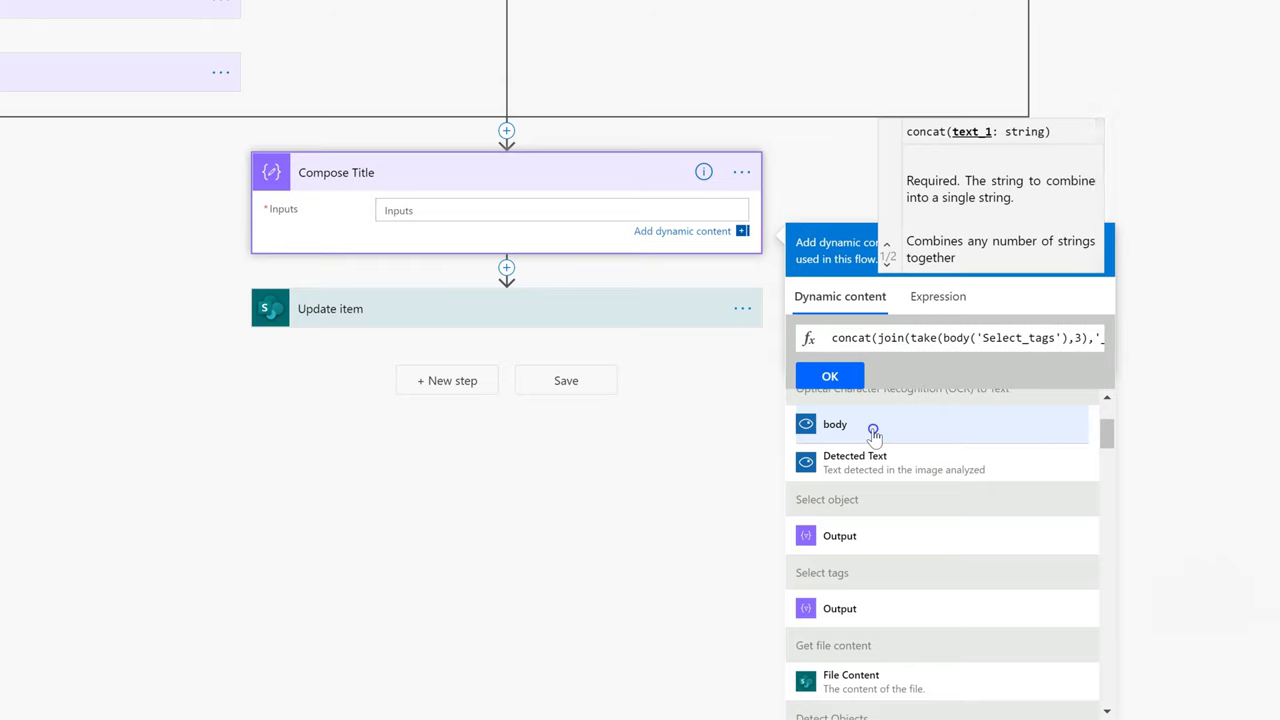
{"action": "type", "text": ","}
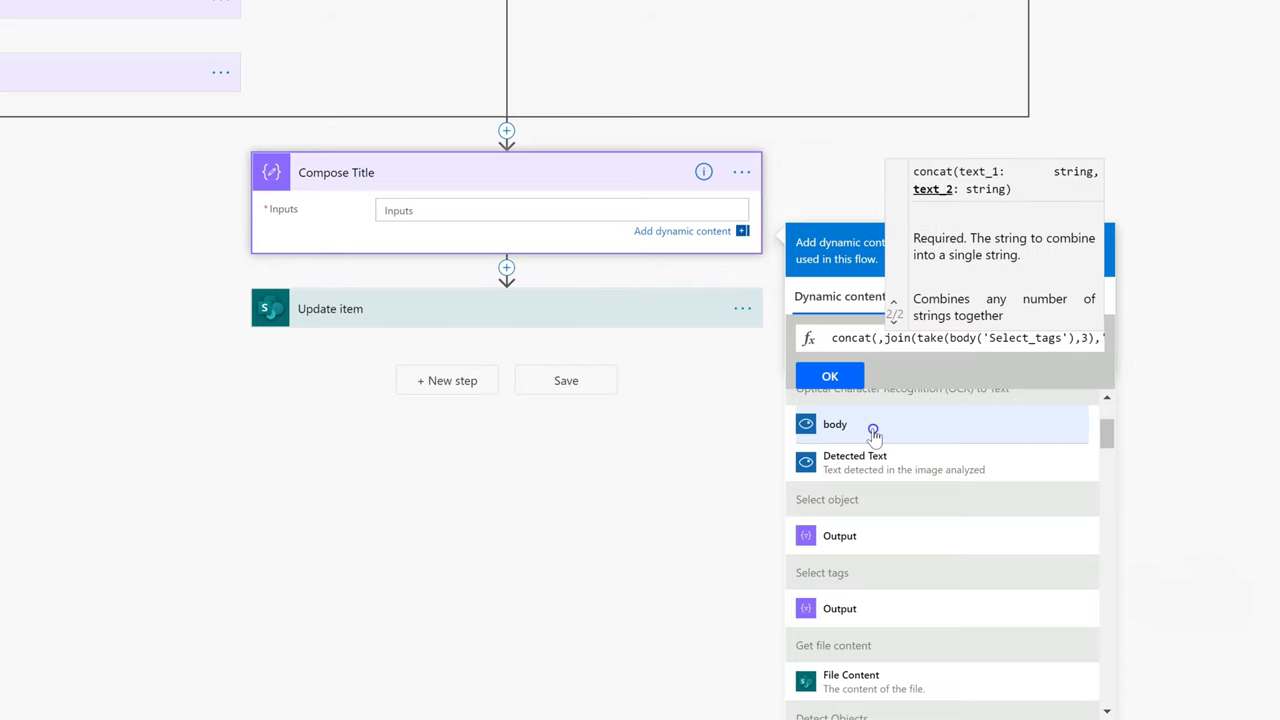
{"action": "key", "text": "Left"}
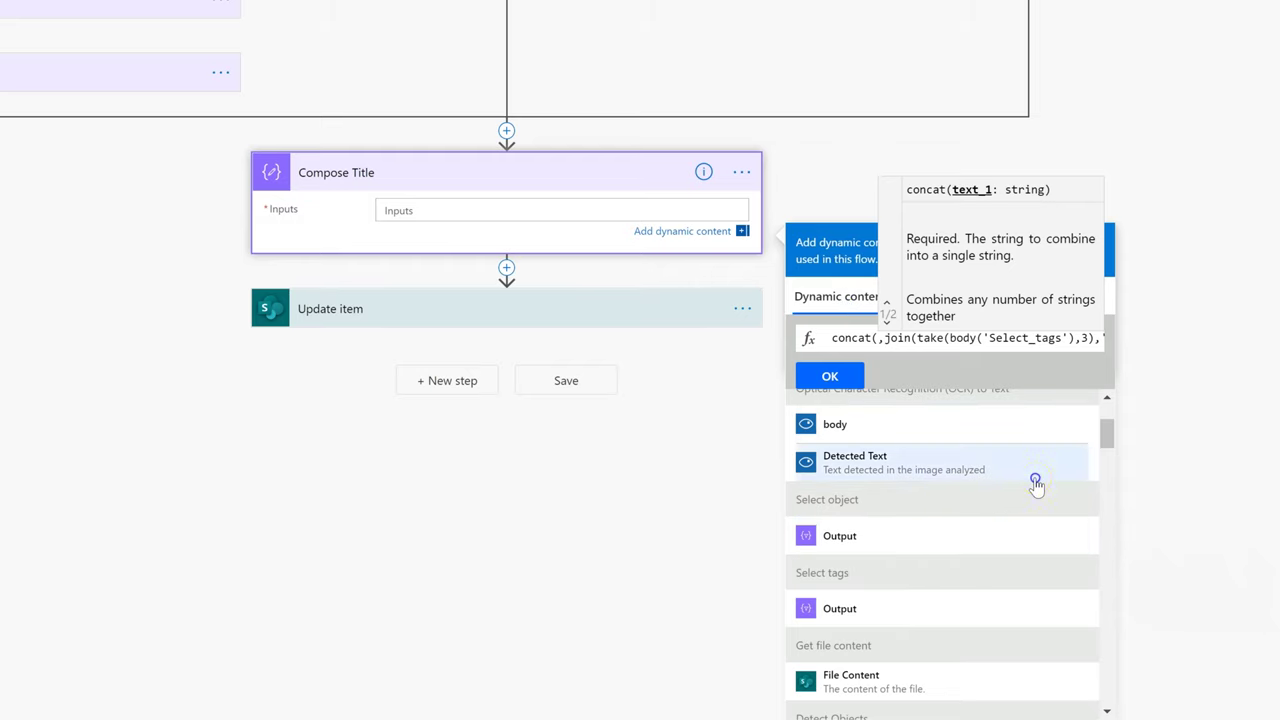
{"action": "left_click_drag", "start_coordinate": [1110, 428], "coordinate": [1108, 412]}
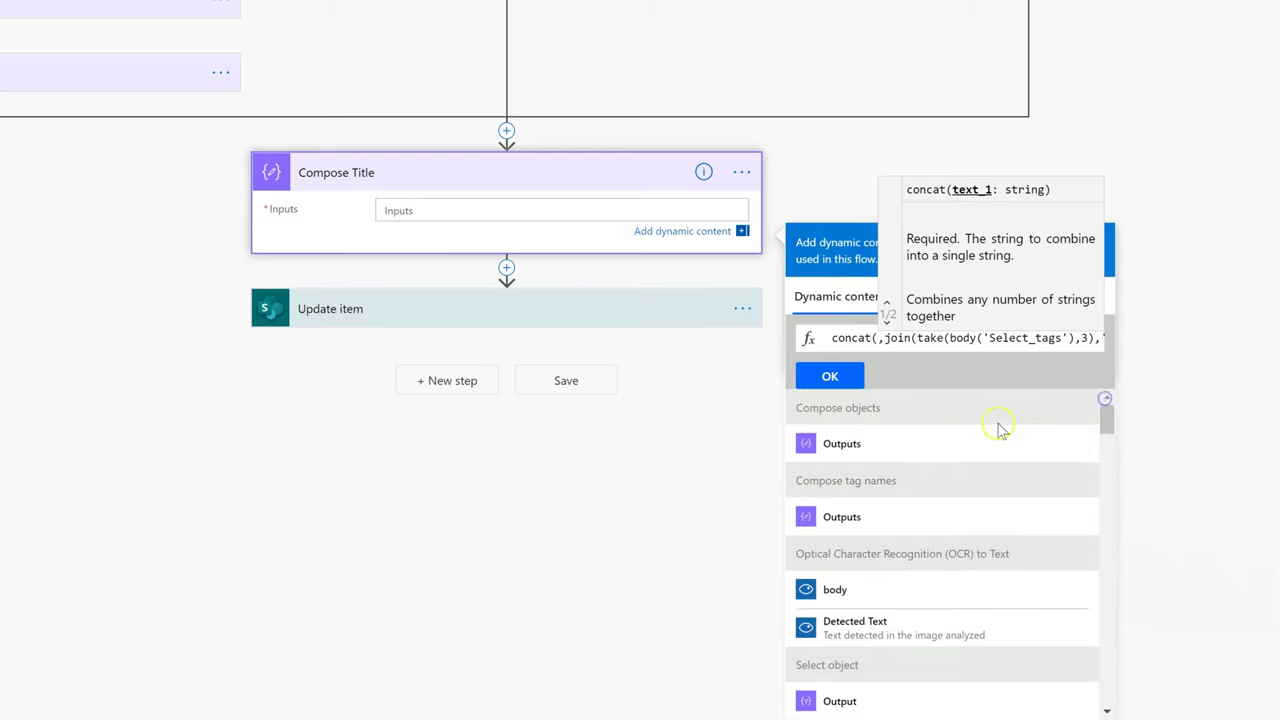
{"action": "left_click", "coordinate": [902, 449]}
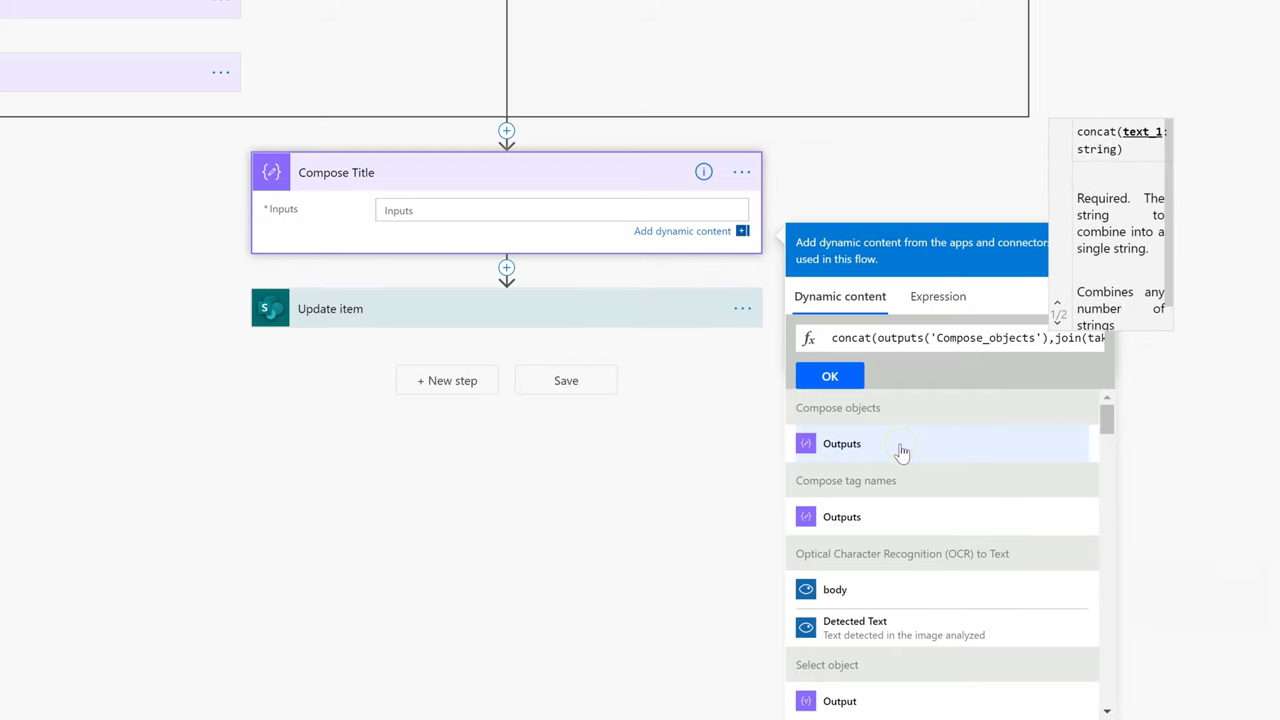
Cut outputs('Compose_objects') out of the first argument of the concat() expression
{"action": "key", "text": "Right"}
{"action": "key", "text": "Right"}
{"action": "key", "text": "Right"}
{"action": "key", "text": "Right"}
{"action": "key", "text": "Right"}
{"action": "key", "text": "Right"}
{"action": "key", "text": "Right"}
{"action": "key", "text": "Right"}
{"action": "key", "text": "Right"}
{"action": "key", "text": "Right"}
{"action": "key", "text": "Right"}
{"action": "key", "text": "Right"}
{"action": "key", "text": "Right"}
{"action": "key", "text": "Right"}
{"action": "key", "text": "Right"}
{"action": "key", "text": "Right"}
{"action": "key", "text": "Right"}
{"action": "key", "text": "Right"}
{"action": "key", "text": "Right"}
{"action": "key", "text": "Right"}
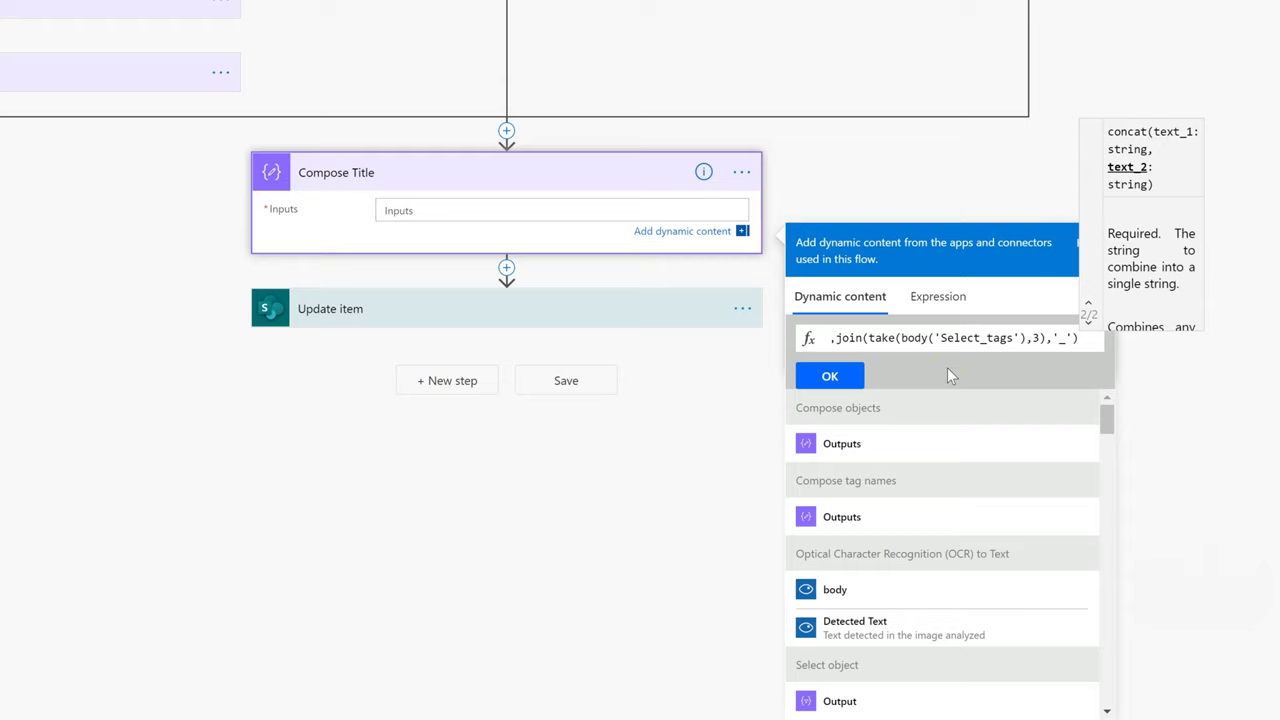
{"action": "key", "text": "Left"}
{"action": "key", "text": "Left"}
{"action": "key", "text": "Left"}
{"action": "key", "text": "Left"}
{"action": "key", "text": "Left"}
{"action": "key", "text": "Left"}
{"action": "key", "text": "Left"}
{"action": "key", "text": "Left"}
{"action": "key", "text": "Left"}
{"action": "key", "text": "Left"}
{"action": "key", "text": "Left"}
{"action": "key", "text": "Left"}
{"action": "key", "text": "Left"}
{"action": "key", "text": "Left"}
{"action": "key", "text": "Left"}
{"action": "key", "text": "Left"}
{"action": "key", "text": "Left"}
{"action": "key", "text": "Left"}
{"action": "key", "text": "Left"}
{"action": "key", "text": "Left"}
{"action": "key", "text": "Left"}
{"action": "key", "text": "Left"}
{"action": "key", "text": "Left"}
{"action": "key", "text": "Left"}
{"action": "key", "text": "Left"}
{"action": "key", "text": "Left"}
{"action": "key", "text": "Left"}
{"action": "key", "text": "Left"}
{"action": "key", "text": "Left"}
{"action": "key", "text": "Left"}
{"action": "key", "text": "Left"}
{"action": "key", "text": "Left"}
{"action": "key", "text": "Left"}
{"action": "key", "text": "Left"}
{"action": "key", "text": "Left"}
{"action": "key", "text": "Left"}
{"action": "key", "text": "Left"}
{"action": "key", "text": "Left"}
{"action": "key", "text": "Left"}
{"action": "key", "text": "Left"}
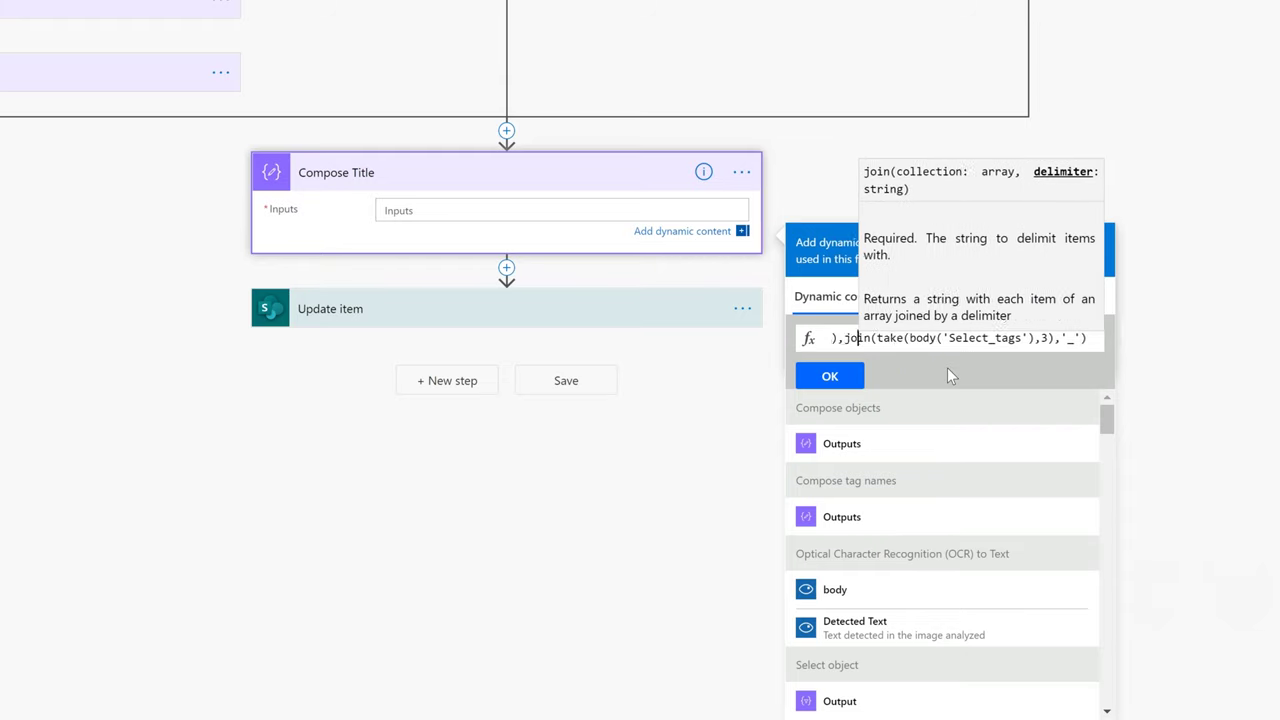
{"action": "key", "text": "Right"}
{"action": "key", "text": "Right"}
{"action": "key", "text": "Right"}
{"action": "key", "text": "Right"}
{"action": "key", "text": "Right"}
{"action": "key", "text": "Right"}
{"action": "key", "text": "Right"}
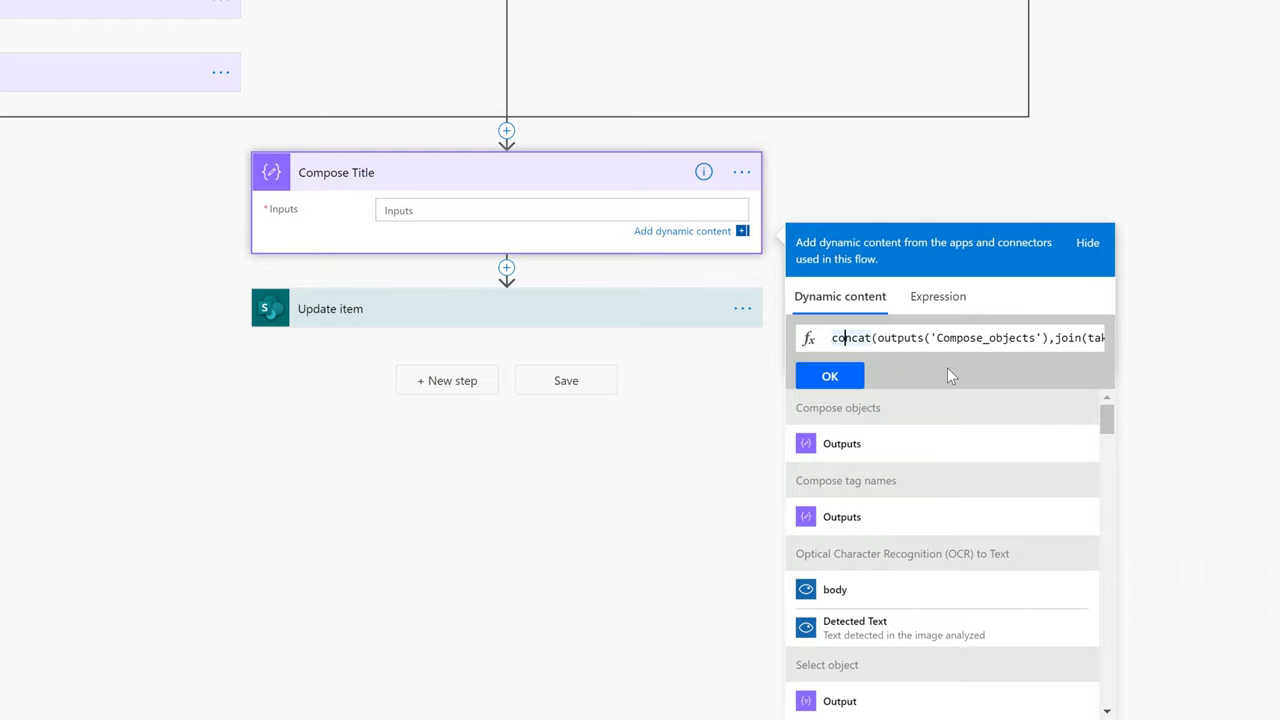
{"action": "key", "text": "shift+Right"}
{"action": "key", "text": "shift+Right"}
{"action": "key", "text": "shift+Right"}
{"action": "key", "text": "shift+Right"}
{"action": "key", "text": "shift+Right"}
{"action": "key", "text": "shift+Right"}
{"action": "key", "text": "shift+Right"}
{"action": "key", "text": "shift+Right"}
{"action": "key", "text": "shift+Right"}
{"action": "key", "text": "shift+Right"}
{"action": "key", "text": "shift+Right"}
{"action": "key", "text": "shift+Right"}
{"action": "key", "text": "shift+Right"}
{"action": "key", "text": "shift+Right"}
{"action": "key", "text": "shift+Right"}
{"action": "key", "text": "shift+Right"}
{"action": "key", "text": "shift+Right"}
{"action": "key", "text": "shift+Right"}
{"action": "key", "text": "shift+Right"}
{"action": "key", "text": "shift+Right"}
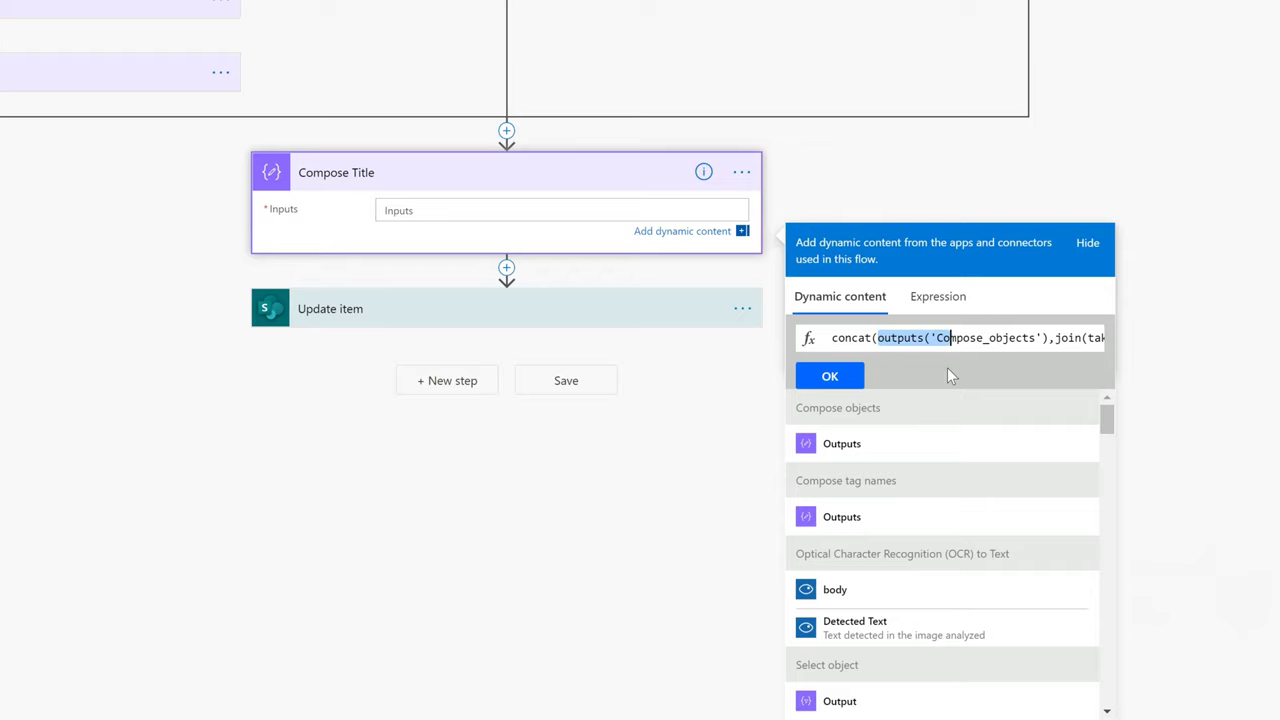
{"action": "key", "text": "ctrl+x"}
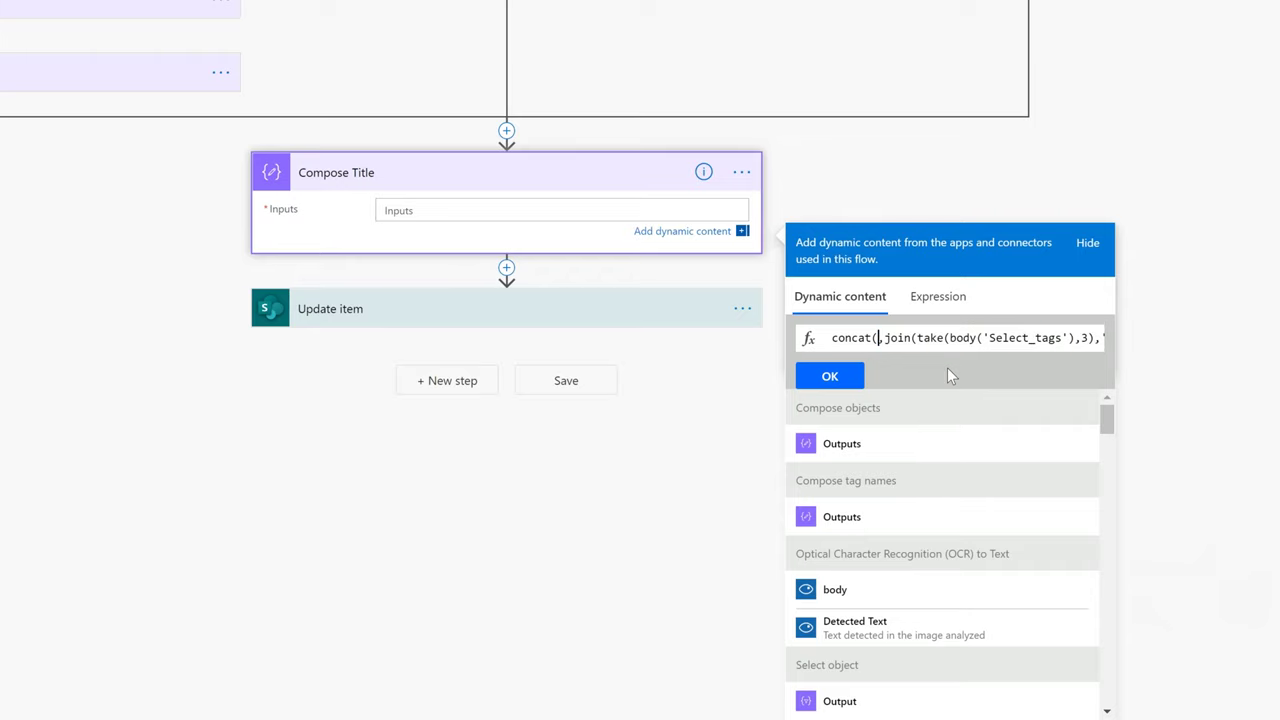
{"action": "type", "text": "first"}
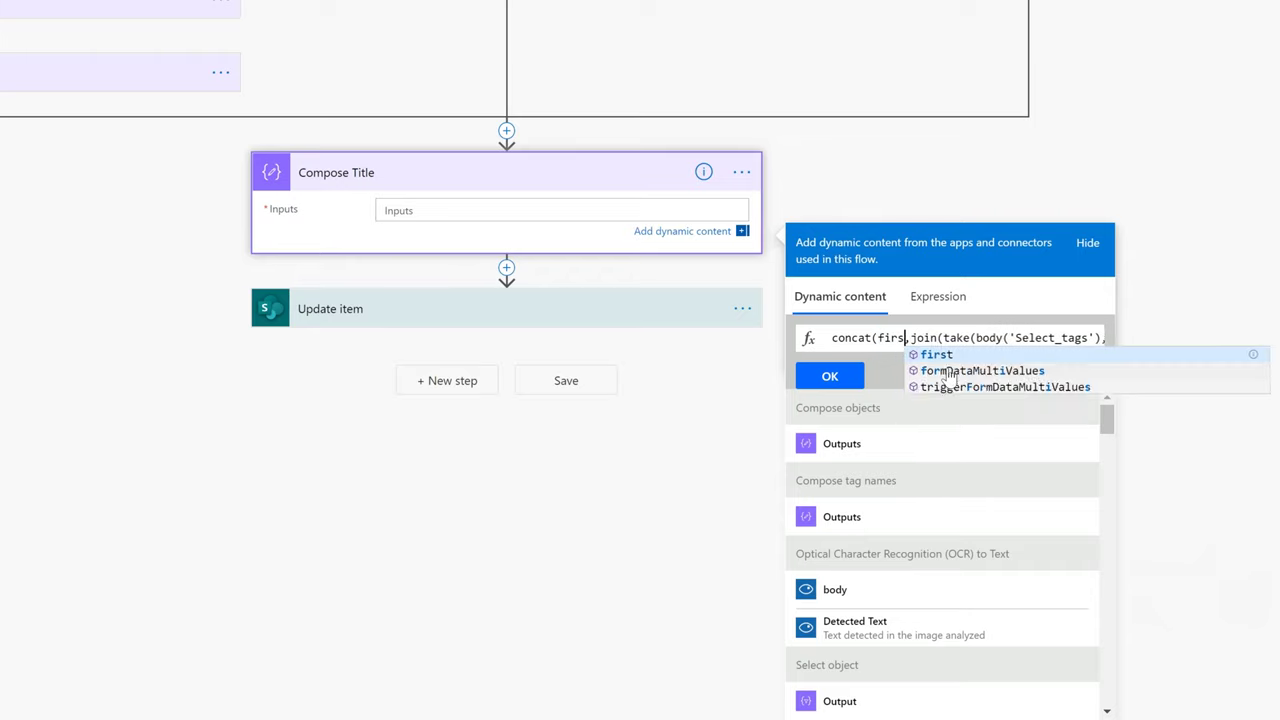
{"action": "key", "text": "BackSpace"}
{"action": "key", "text": "BackSpace"}
{"action": "key", "text": "BackSpace"}
{"action": "key", "text": "BackSpace"}
{"action": "key", "text": "BackSpace"}
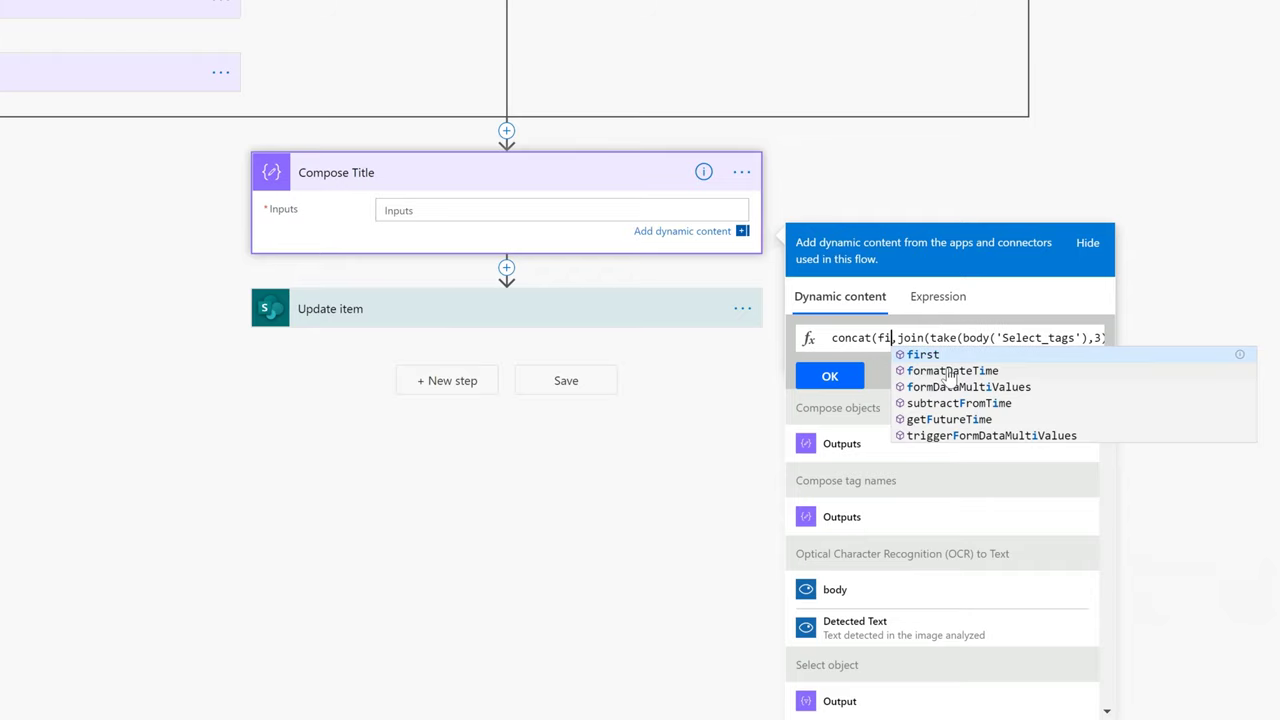
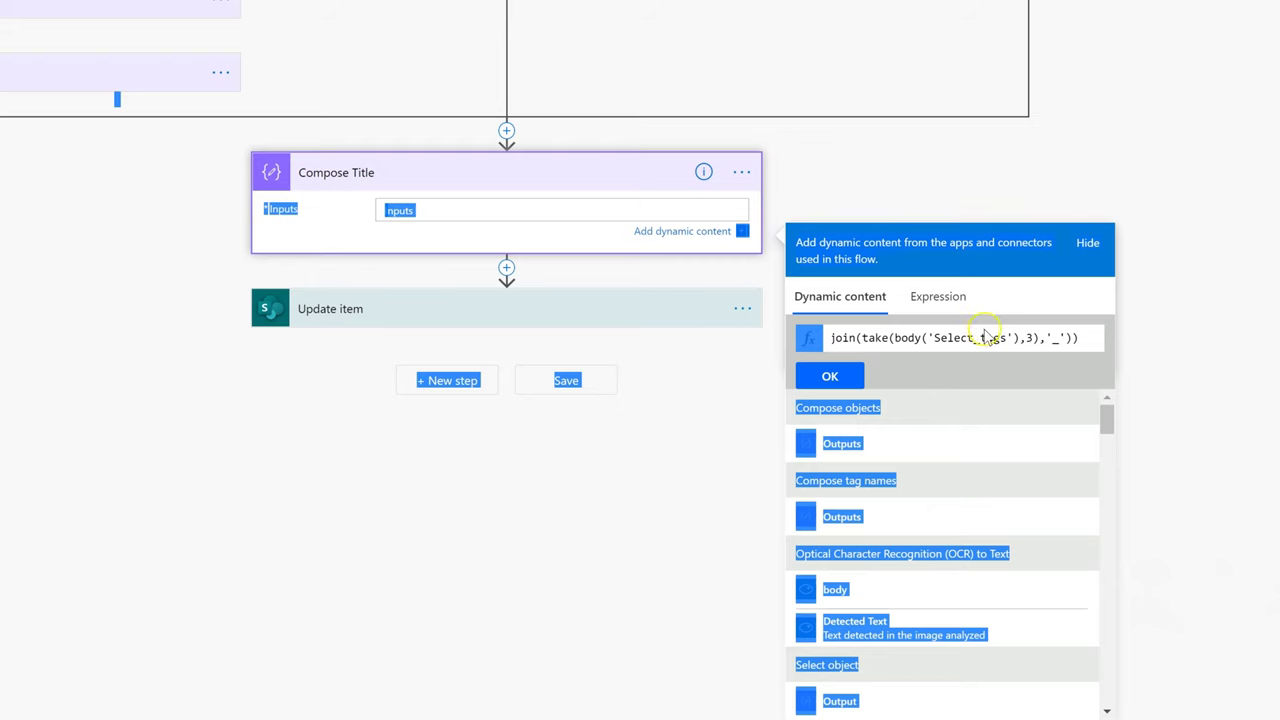
Insert the finished concat() expression into the Inputs of Compose Title
{"action": "key", "text": "ctrl+a"}
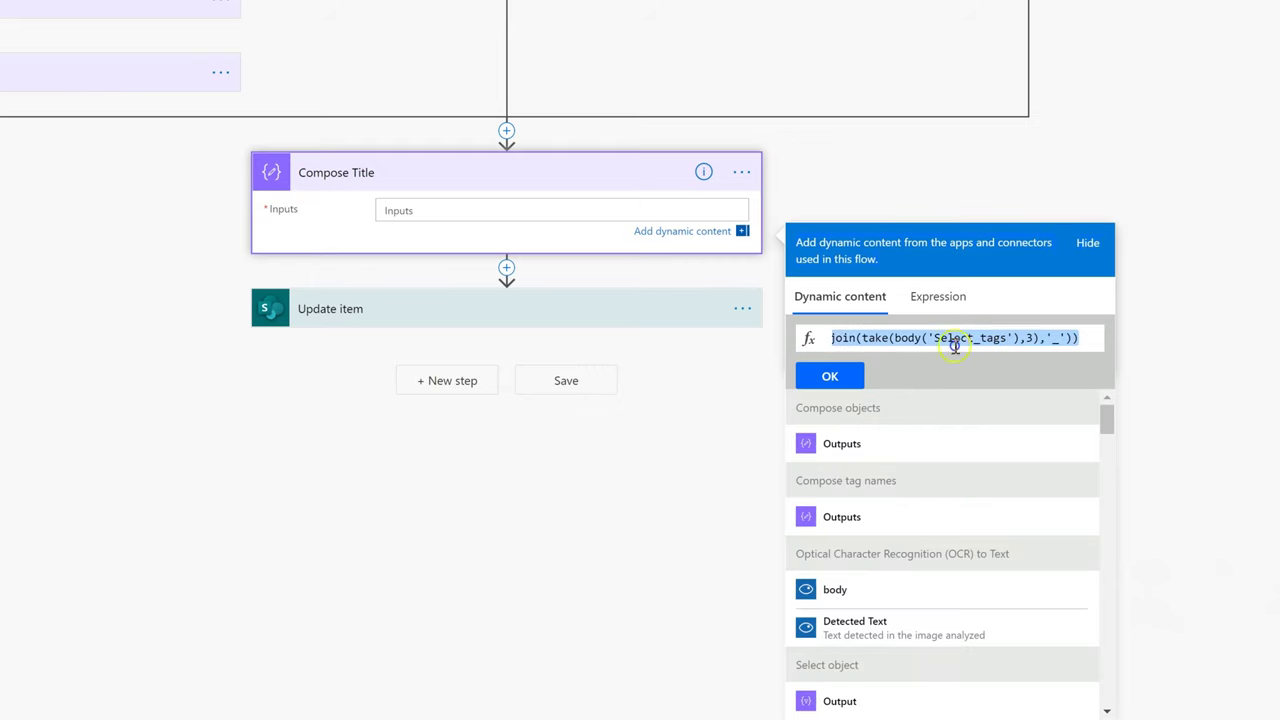
{"action": "left_click", "coordinate": [829, 376]}
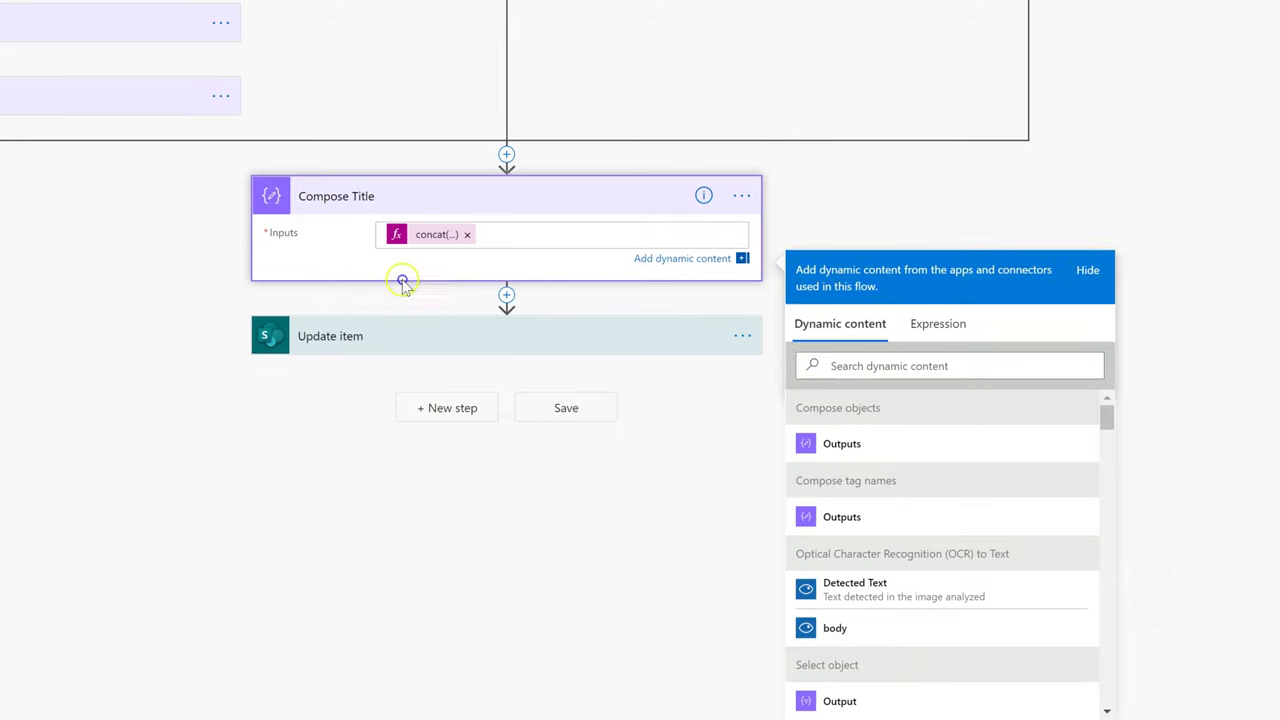
{"action": "left_click", "coordinate": [403, 283]}
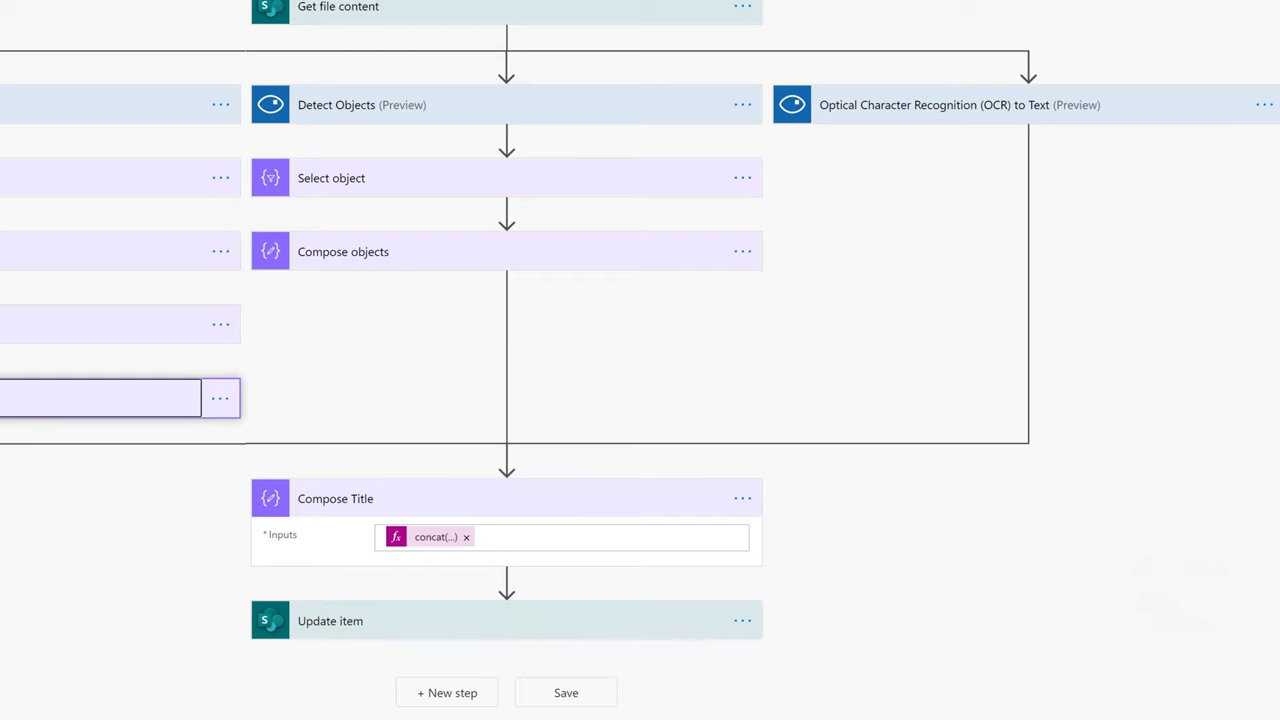
Expand the Update item action and set its Title to the Compose Title Outputs
{"action": "left_click", "coordinate": [391, 622]}
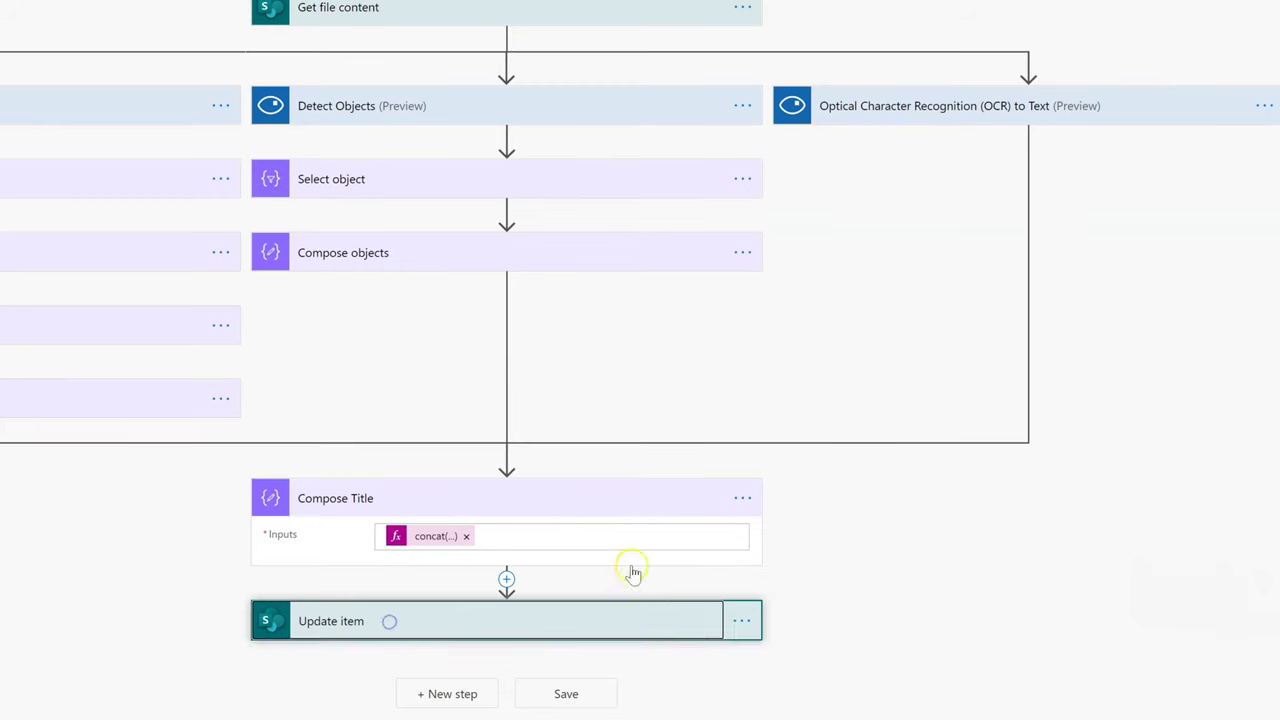
{"action": "scroll", "coordinate": [1245, 449], "scroll_direction": "down", "scroll_amount": 4}
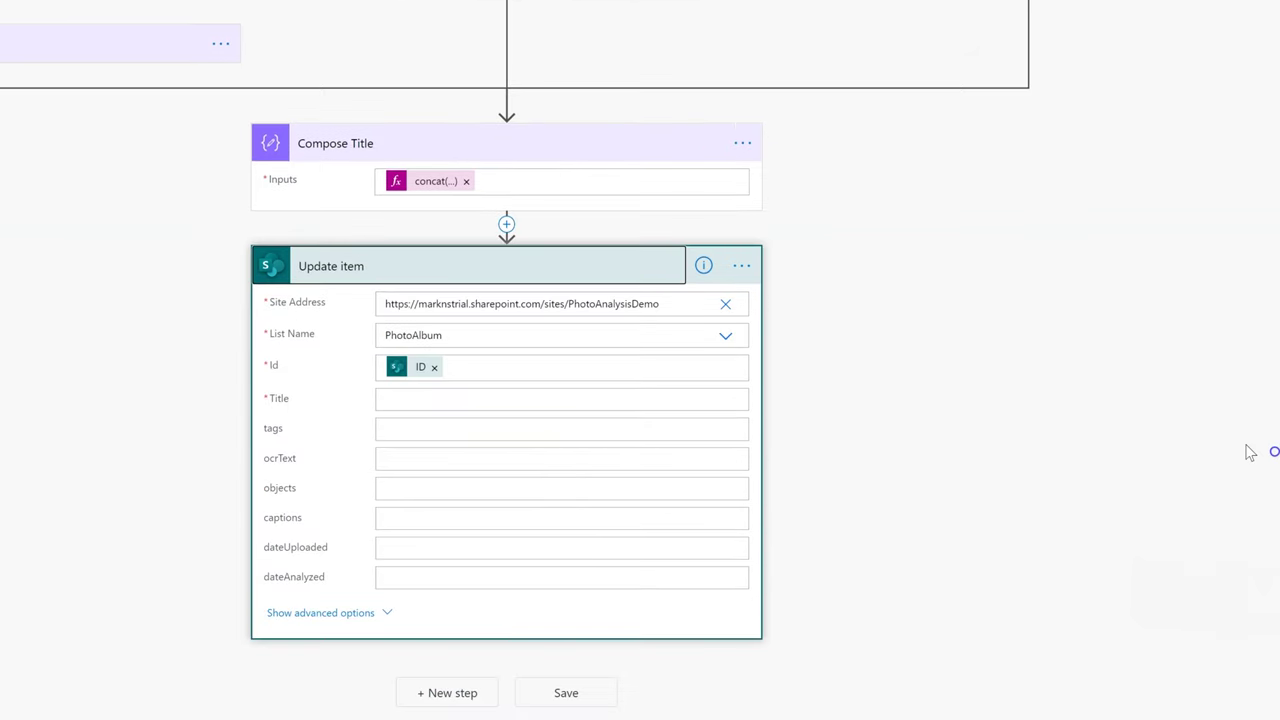
{"action": "left_click", "coordinate": [450, 399]}
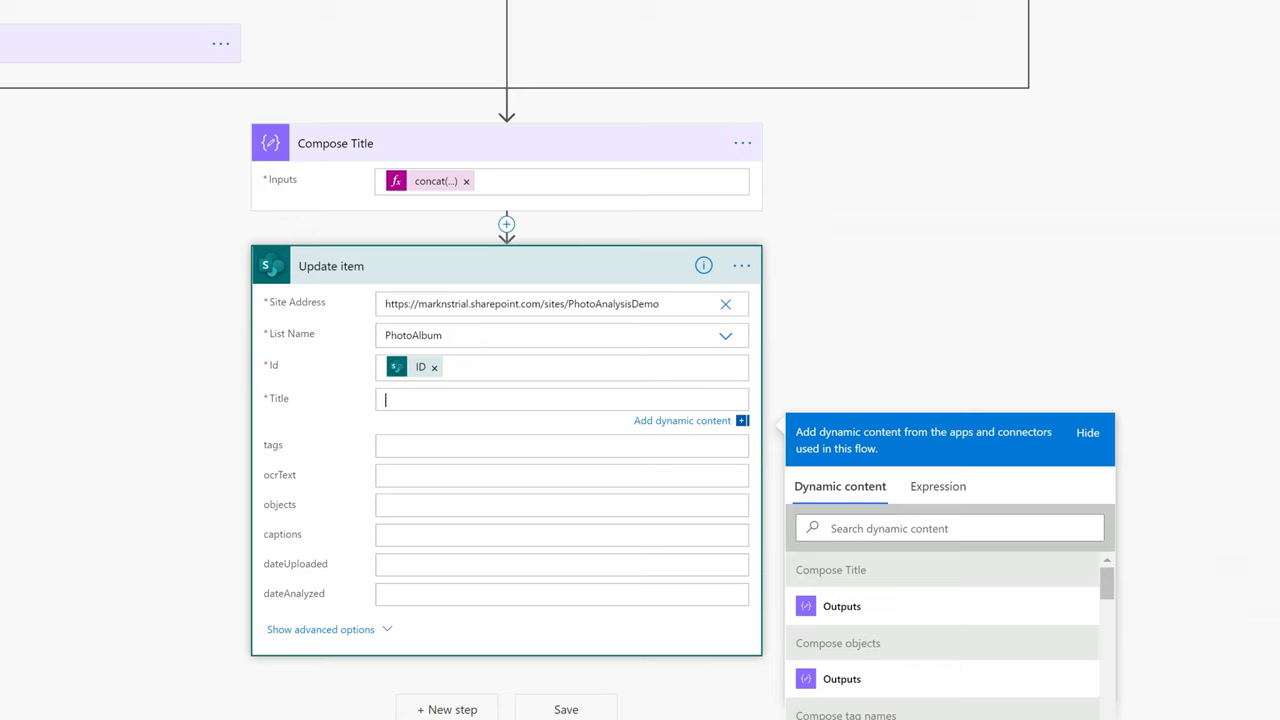
{"action": "scroll", "coordinate": [920, 480], "scroll_direction": "down", "scroll_amount": 2}
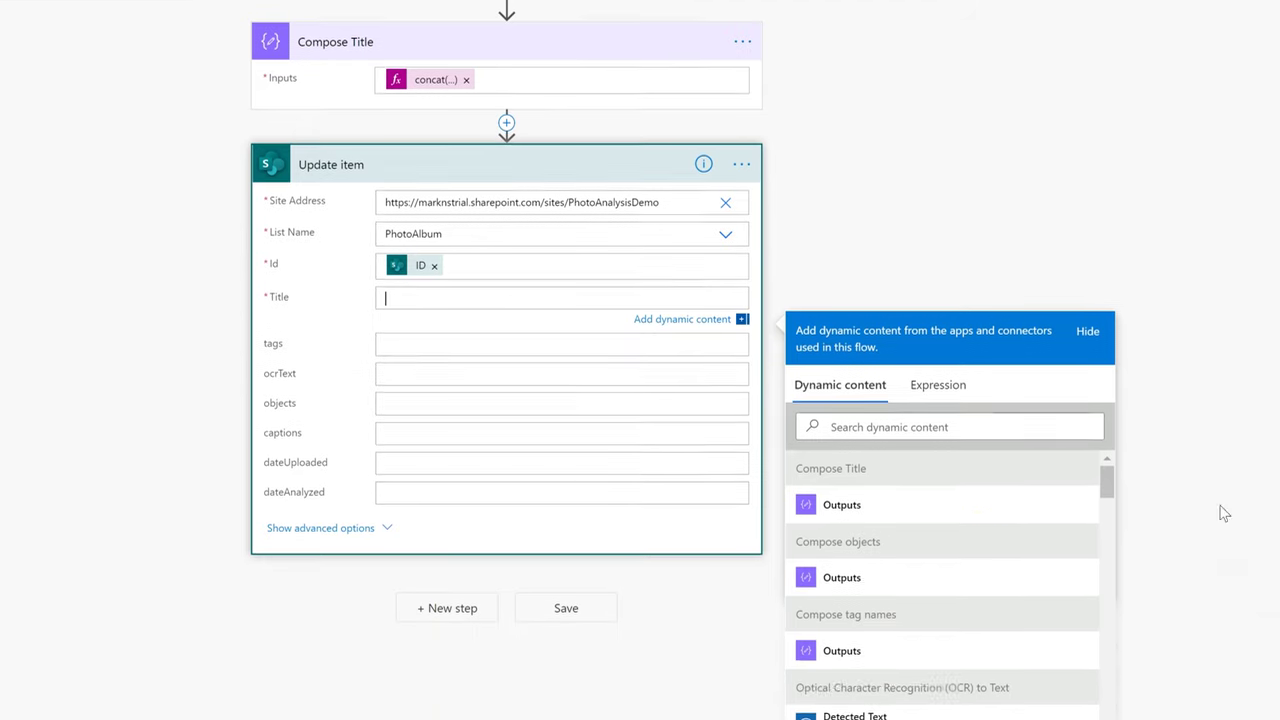
{"action": "left_click", "coordinate": [920, 482]}
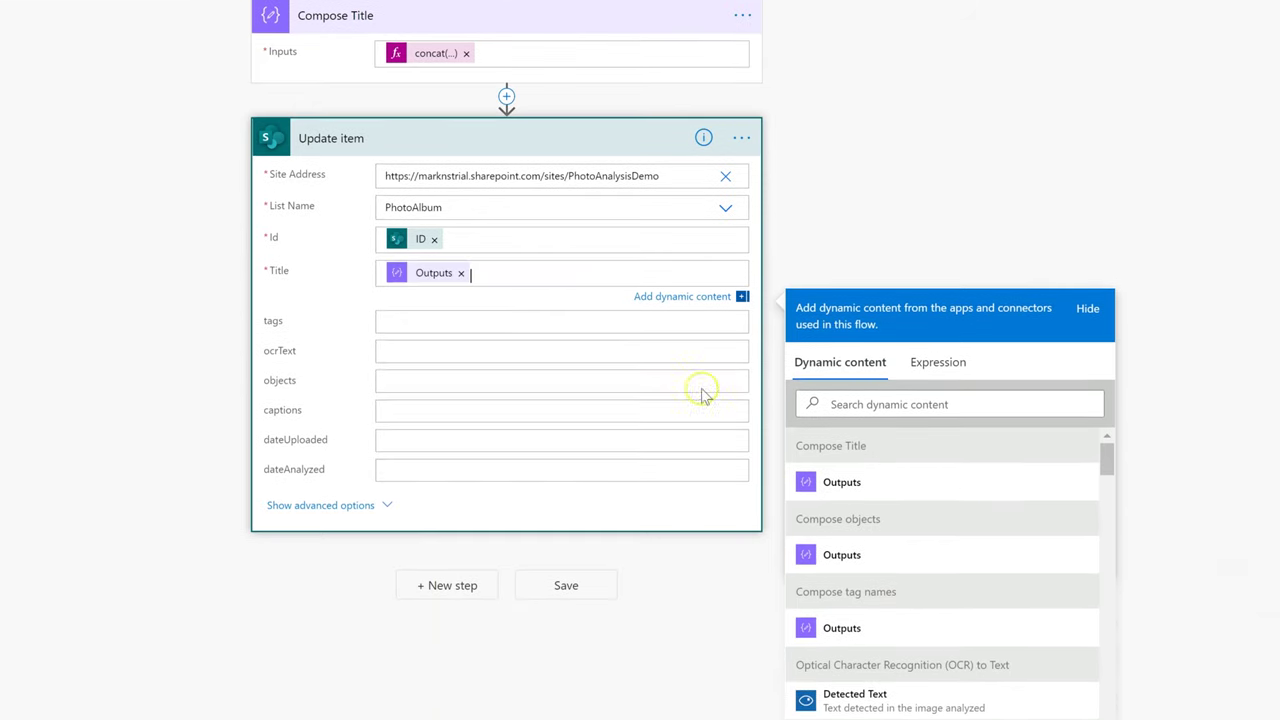
Set the tags field of Update item to the Compose tag names Outputs
{"action": "left_click", "coordinate": [486, 329]}
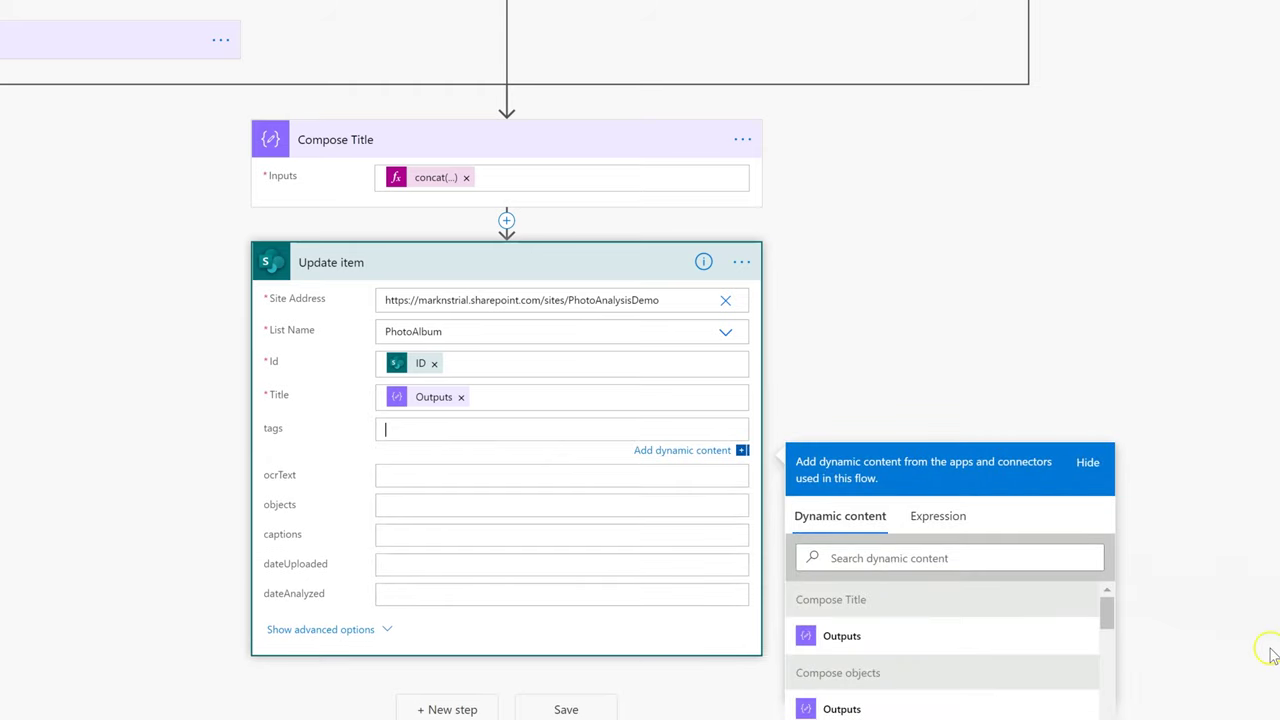
{"action": "scroll", "coordinate": [1057, 609], "scroll_direction": "down", "scroll_amount": 2}
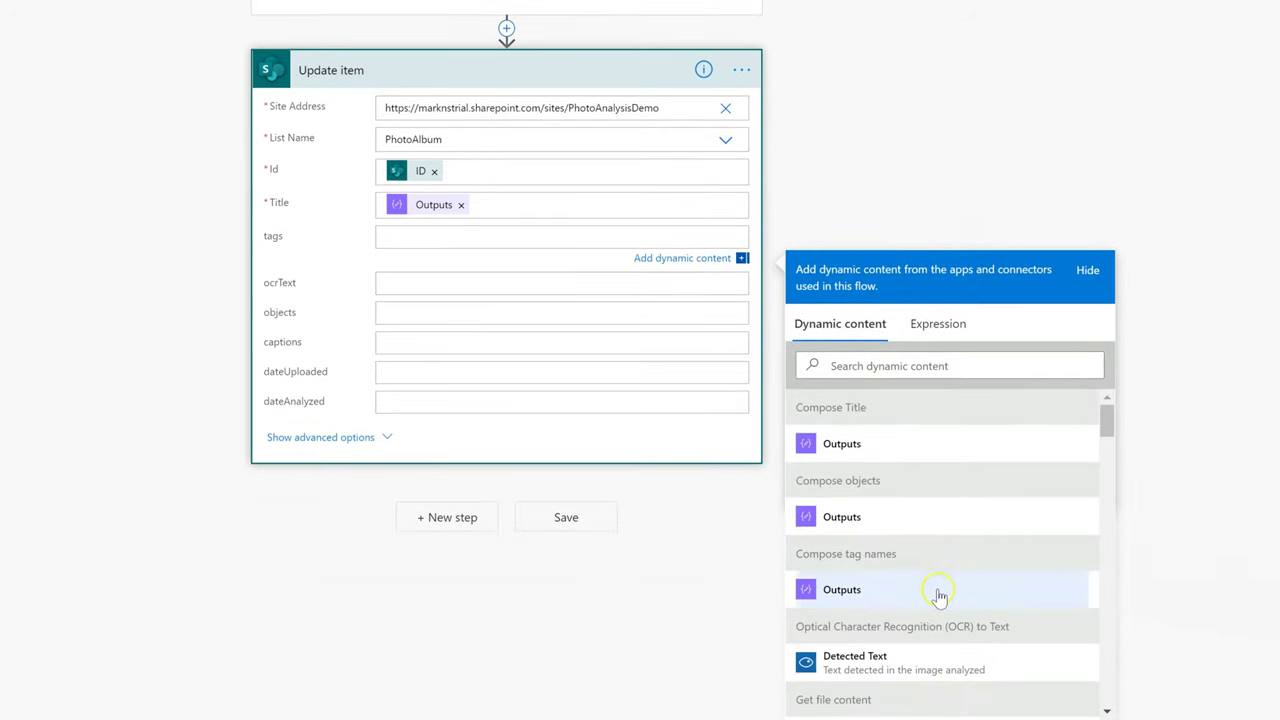
{"action": "left_click", "coordinate": [934, 594]}
Set the ocrText field of Update item to the Detected Text from the OCR action
{"action": "left_click", "coordinate": [526, 286]}
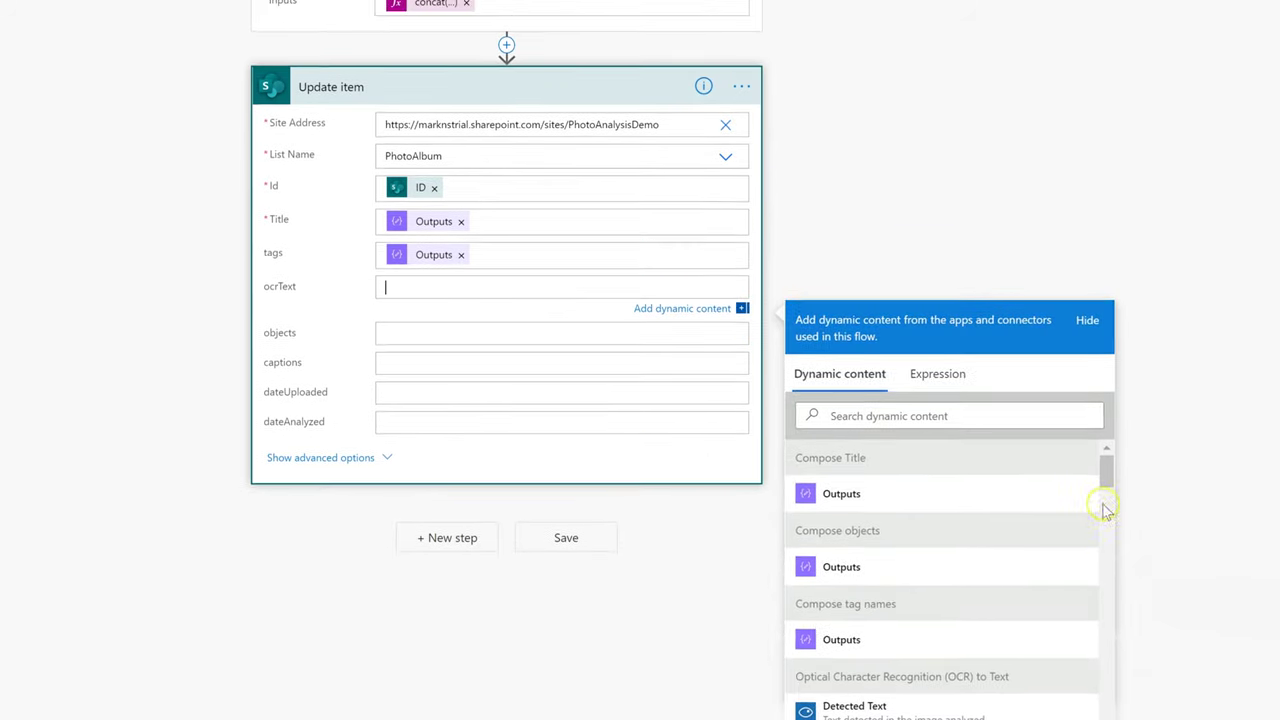
{"action": "scroll", "coordinate": [683, 360], "scroll_direction": "down", "scroll_amount": 1}
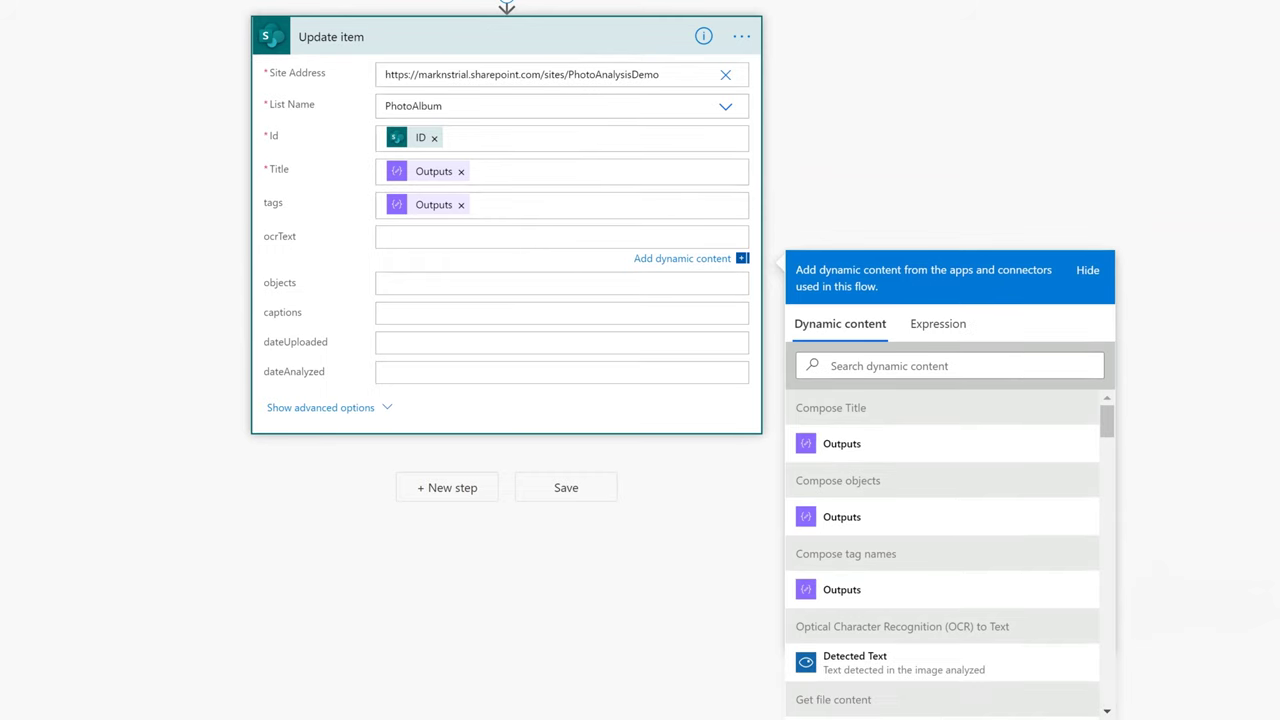
{"action": "left_click", "coordinate": [825, 667]}
Set the objects field of Update item to the Compose objects Outputs and the captions field to the Compose caption text Outputs
{"action": "left_click", "coordinate": [445, 293]}
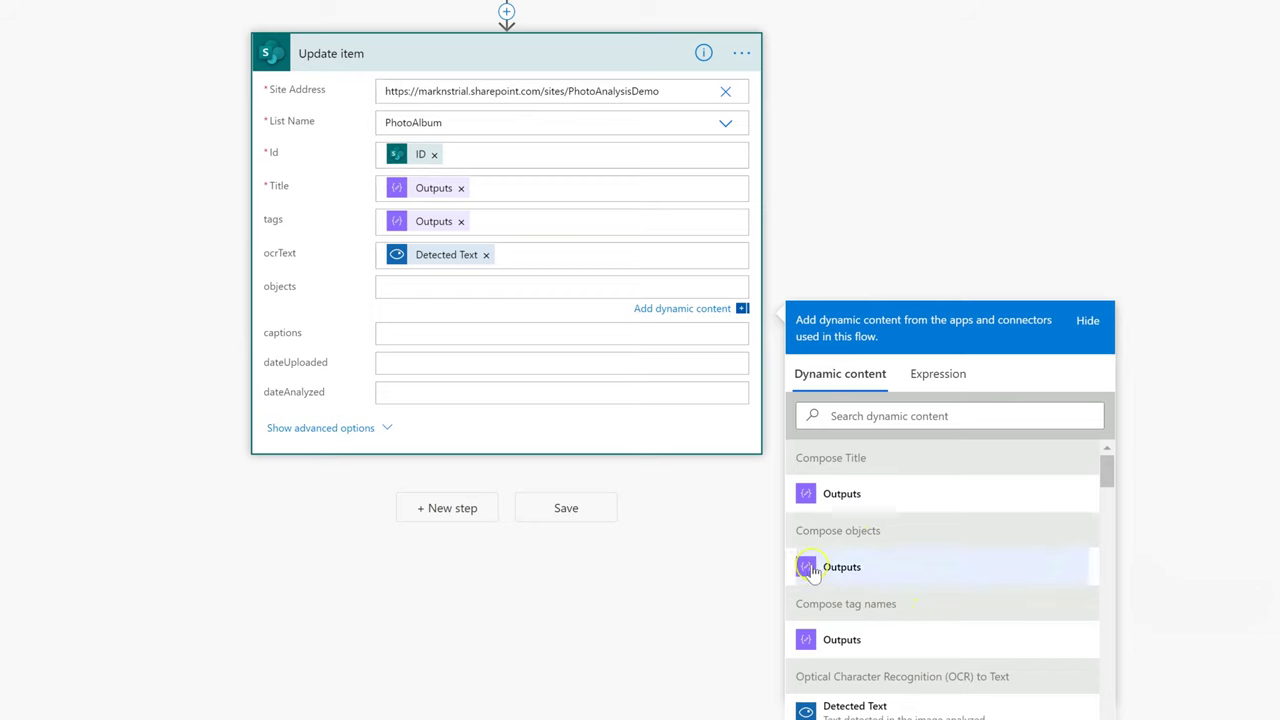
{"action": "left_click", "coordinate": [810, 568]}
{"action": "left_click", "coordinate": [437, 336]}
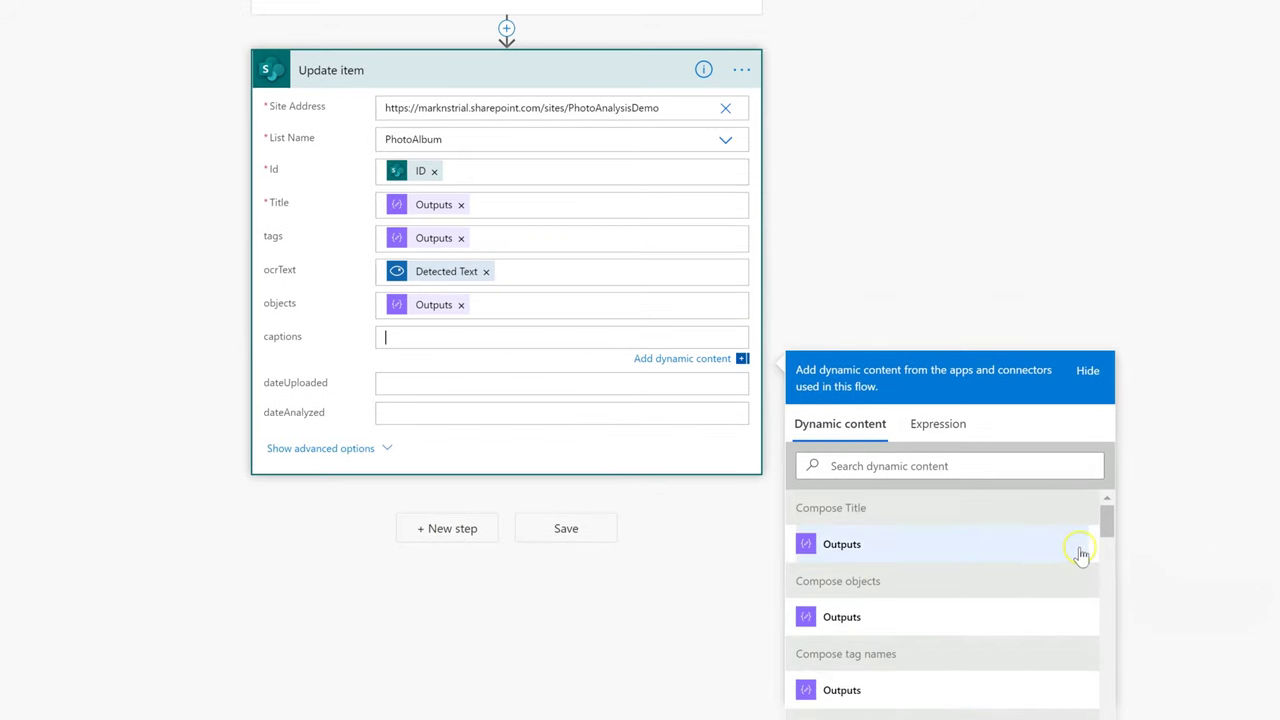
{"action": "mouse_move", "coordinate": [1108, 514]}
{"action": "left_mouse_down"}
{"action": "mouse_move", "coordinate": [1116, 552]}
{"action": "mouse_move", "coordinate": [1107, 518]}
{"action": "left_mouse_up"}
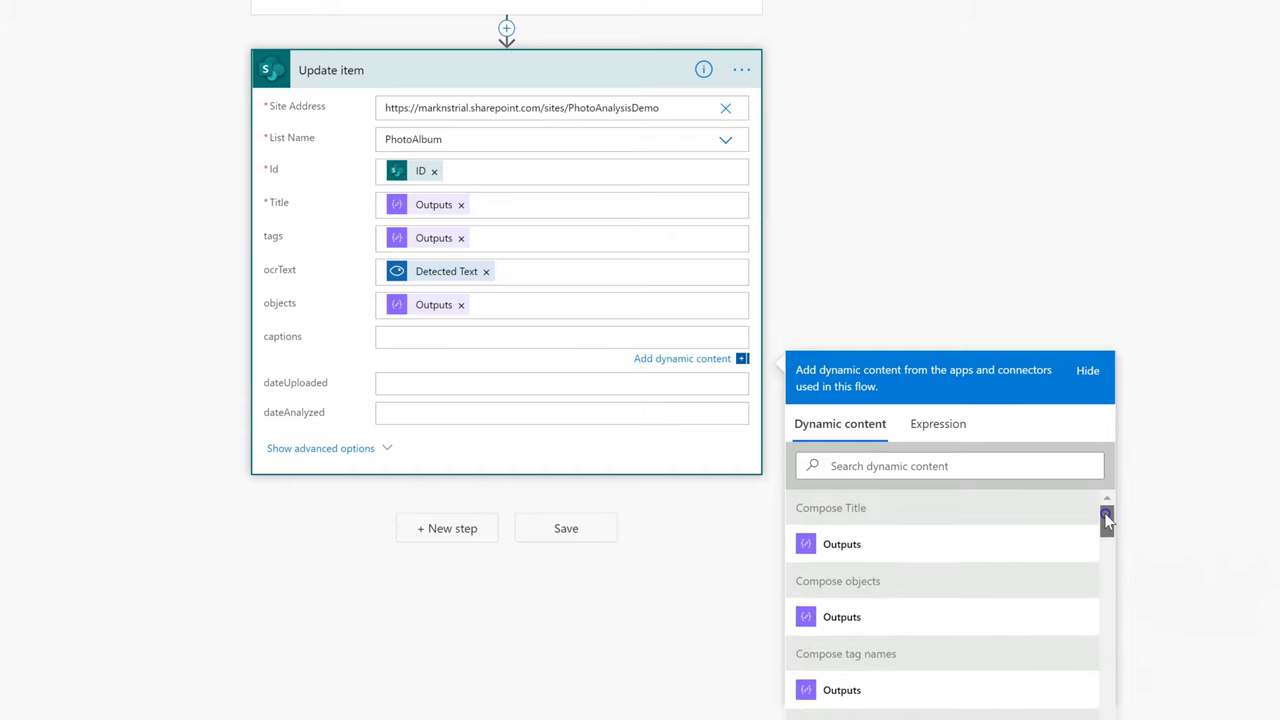
{"action": "left_click", "coordinate": [246, 554]}
{"action": "scroll", "coordinate": [246, 554], "scroll_direction": "up", "scroll_amount": 5}
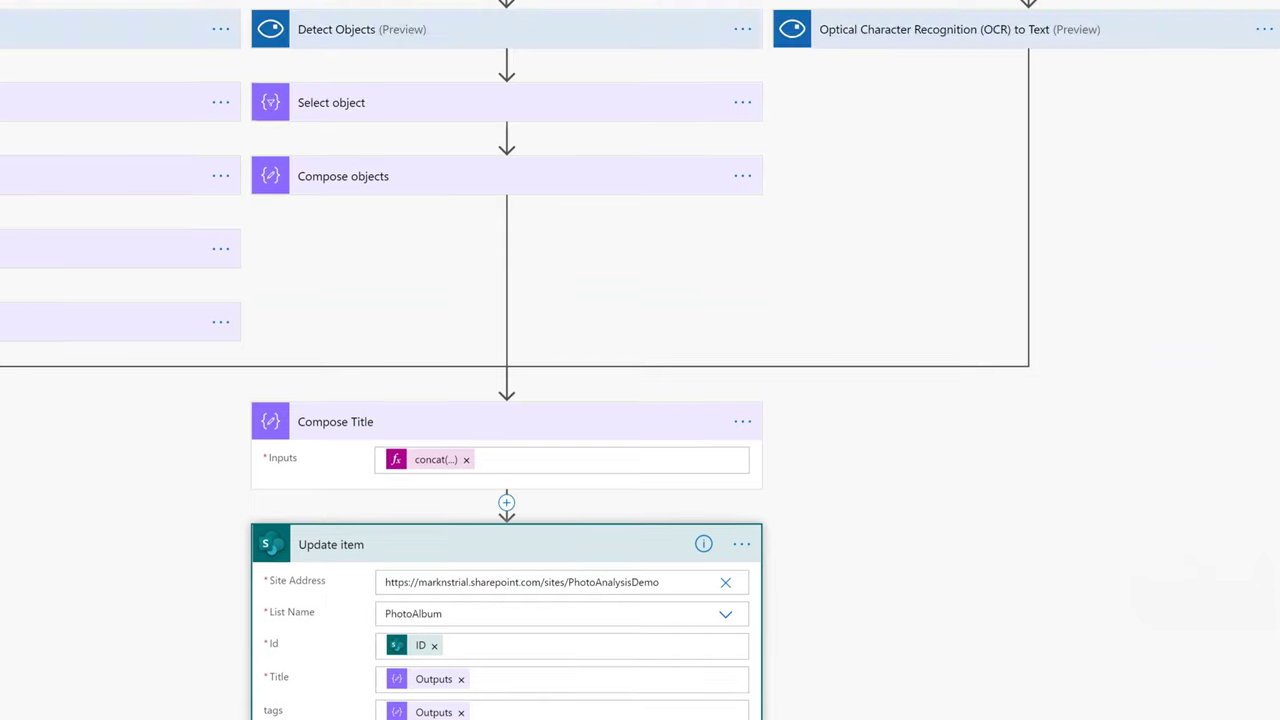
{"action": "scroll", "coordinate": [186, 537], "scroll_direction": "down", "scroll_amount": 5}
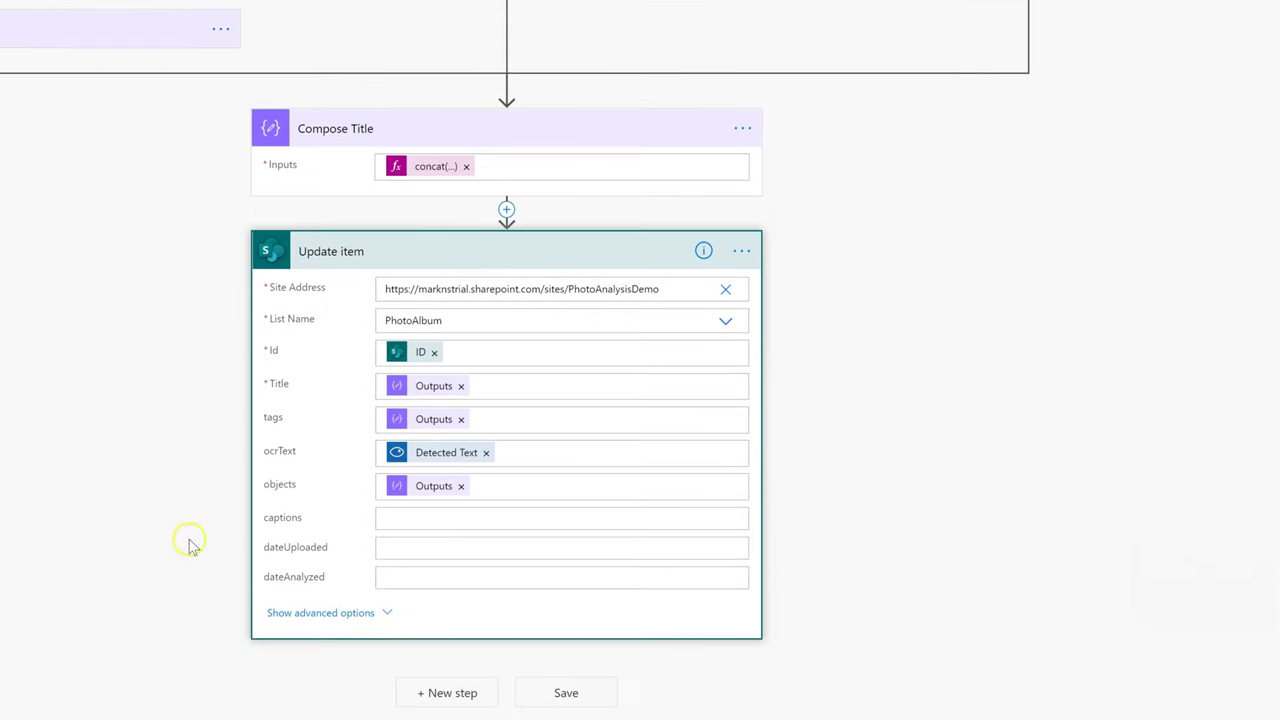
{"action": "left_click", "coordinate": [433, 516]}
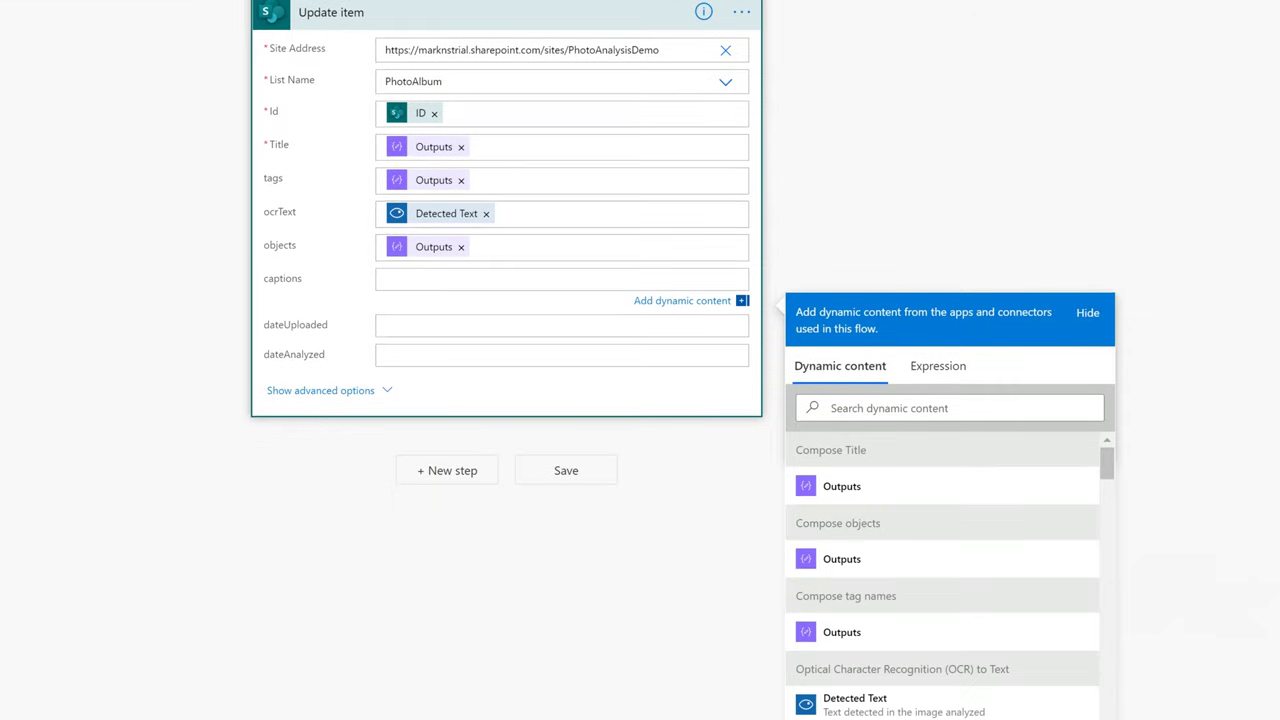
{"action": "left_click_drag", "start_coordinate": [1106, 428], "coordinate": [1117, 451]}
{"action": "left_click", "coordinate": [885, 620]}
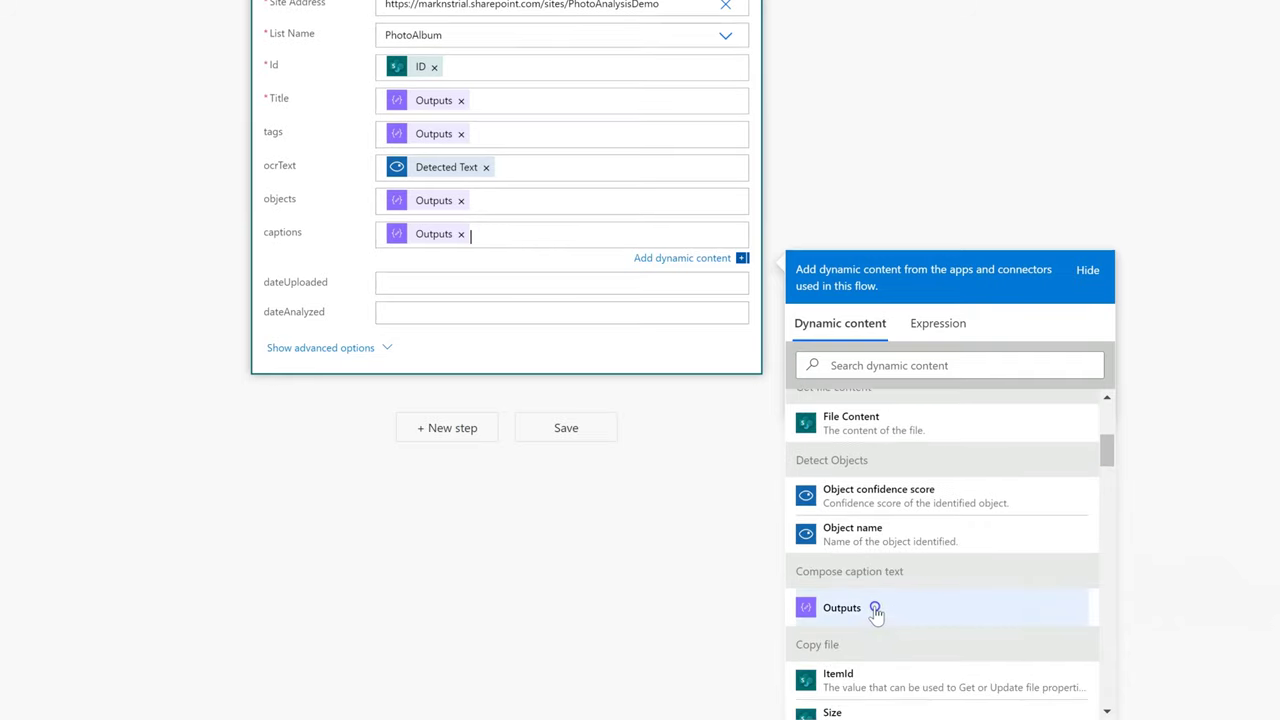
Open the expression editor for the dateAnalyzed field of Update item
{"action": "left_click", "coordinate": [445, 282]}
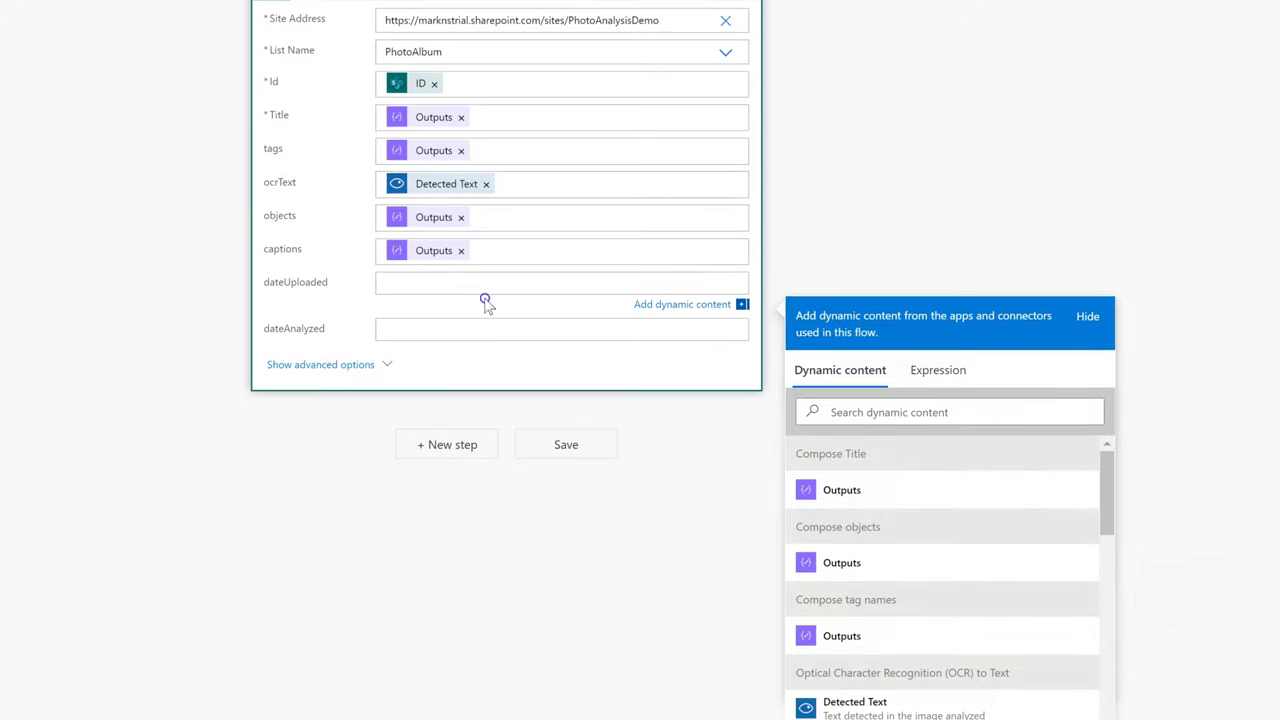
{"action": "left_click", "coordinate": [963, 368]}
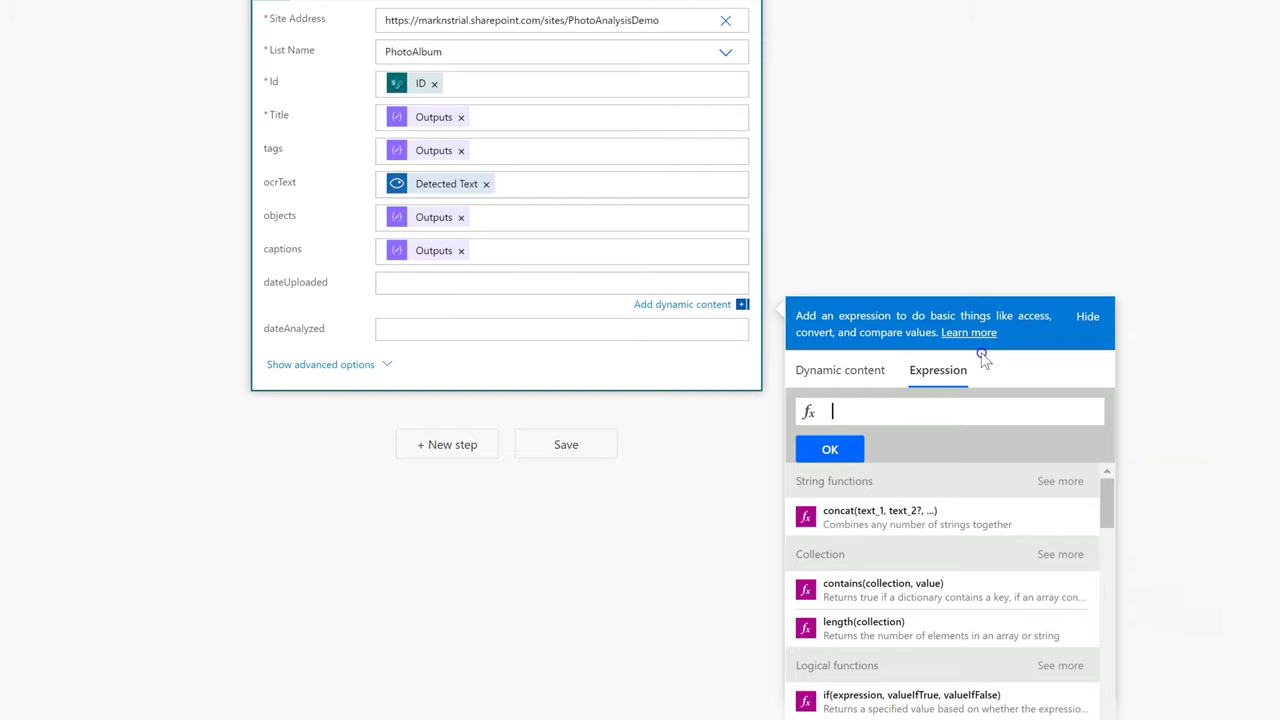
{"action": "left_click", "coordinate": [634, 329]}
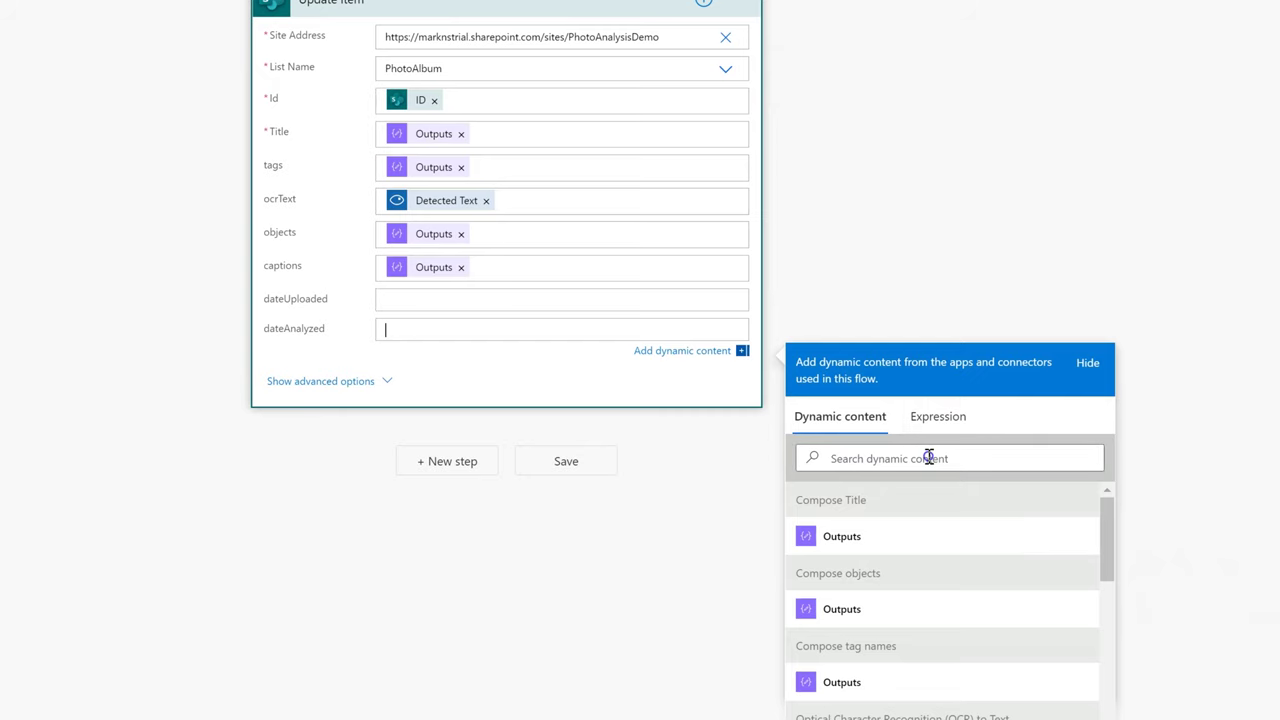
{"action": "left_click", "coordinate": [940, 420]}
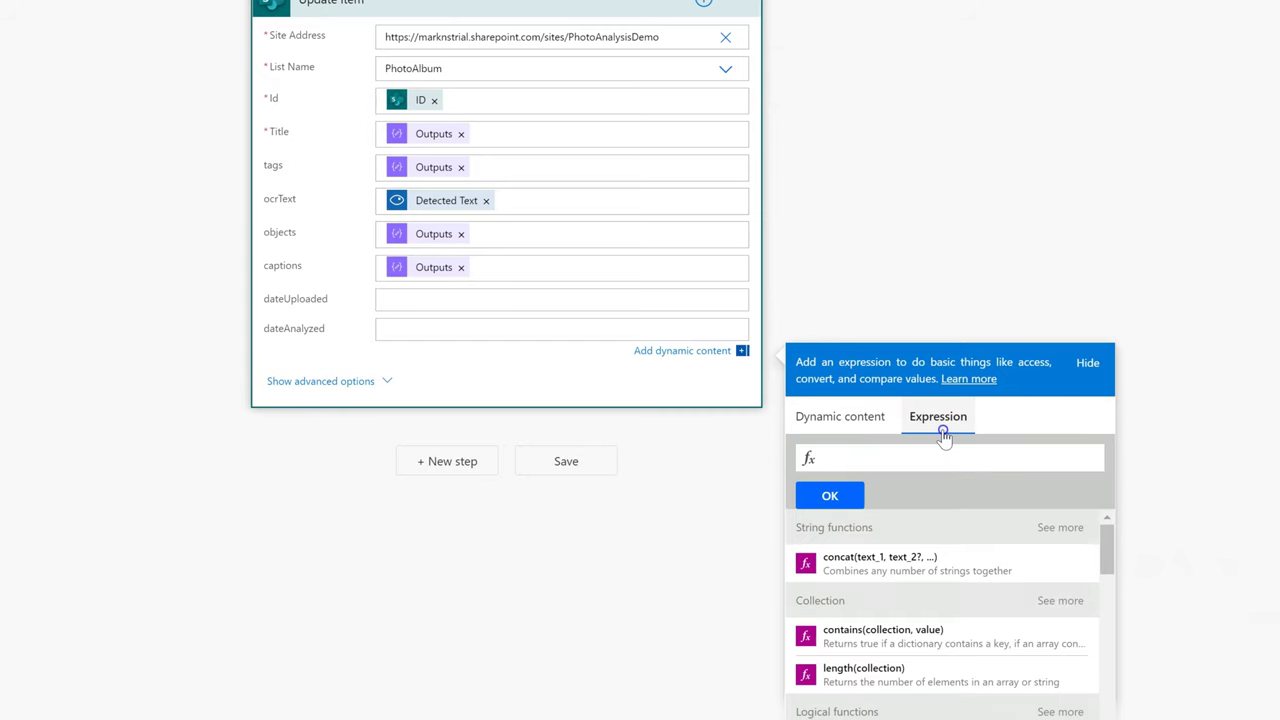
{"action": "type", "text": "form"}
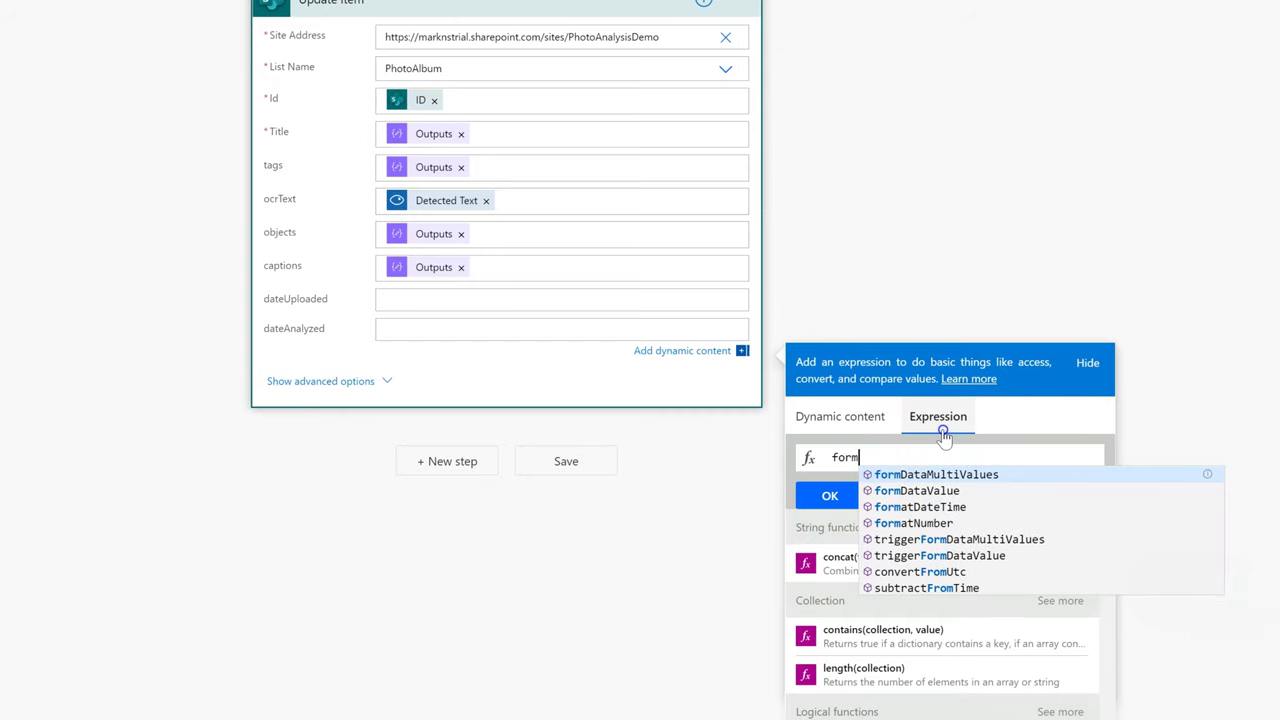
{"action": "key", "text": "Down"}
{"action": "key", "text": "Down"}
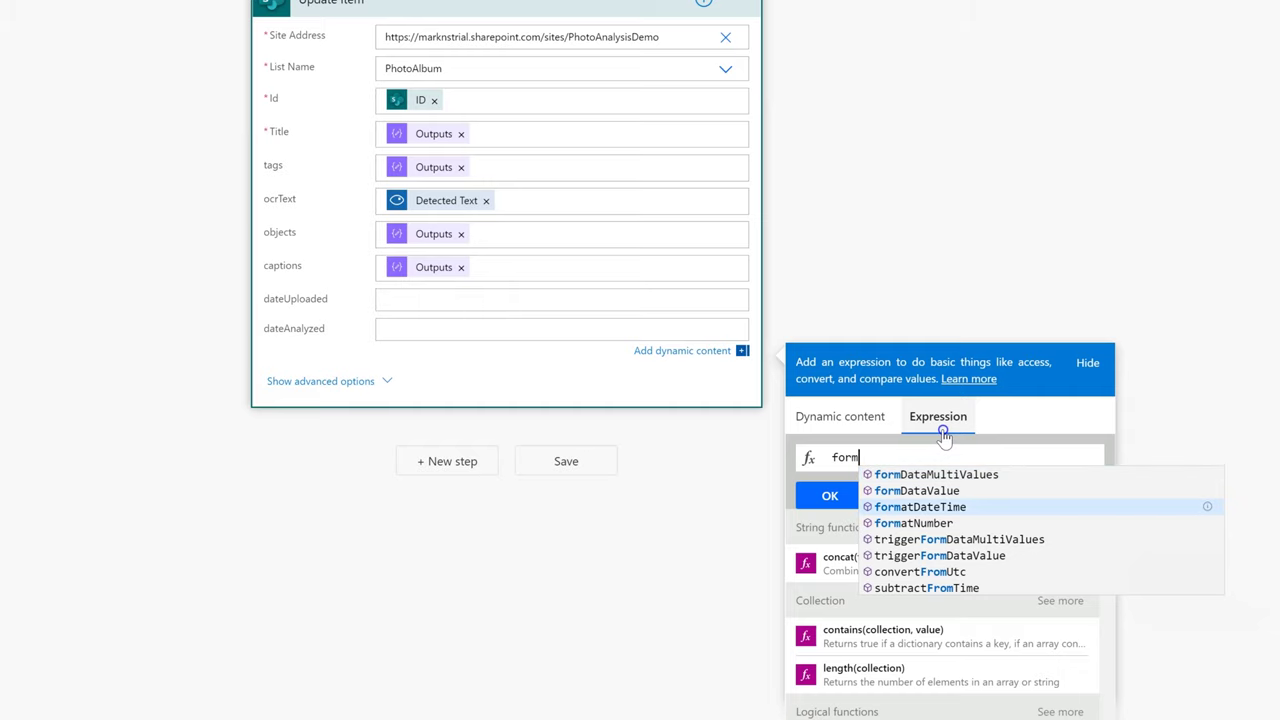
{"action": "key", "text": "Return"}
{"action": "type", "text": "("}
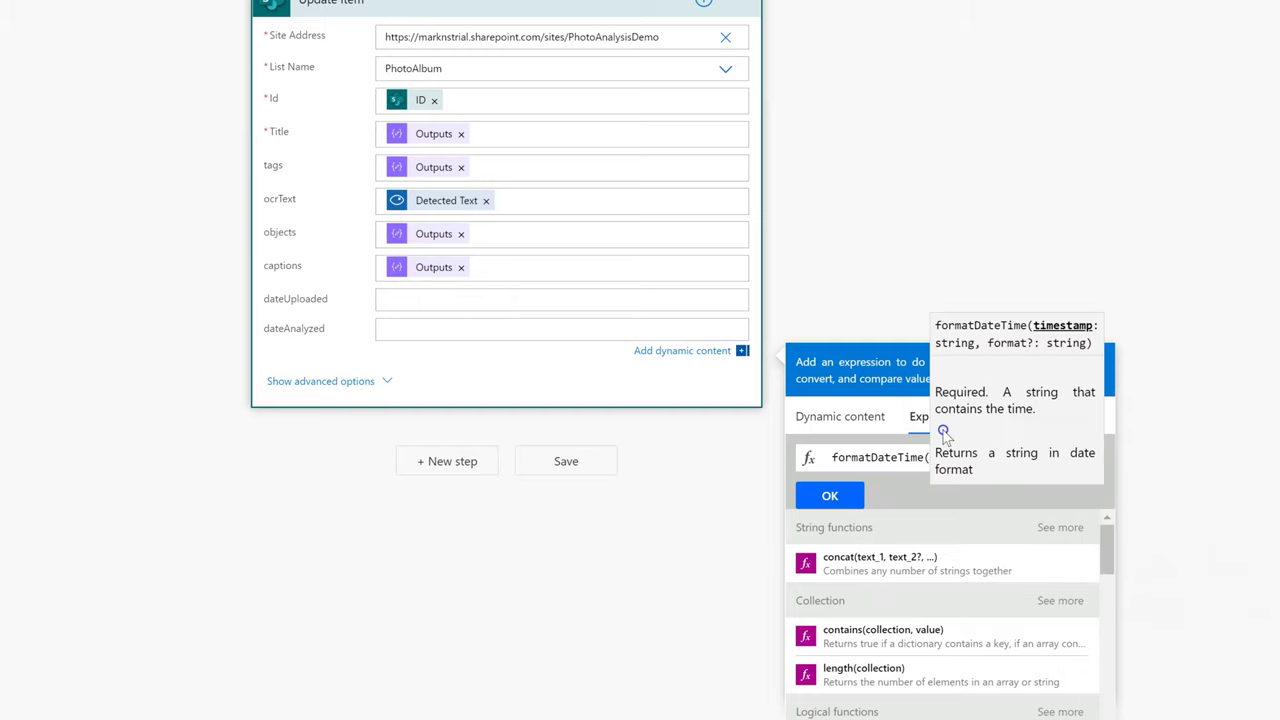
{"action": "type", "text": "ut"}
{"action": "key", "text": "Return"}
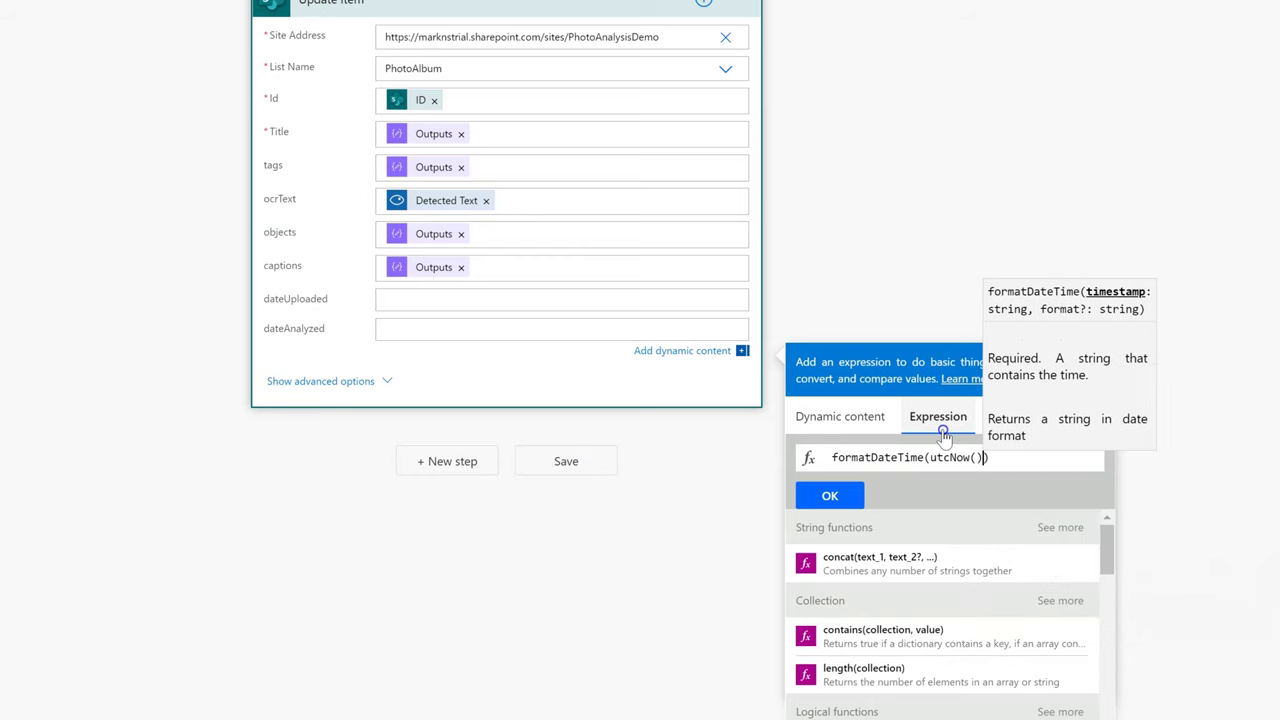
{"action": "type", "text": ","}
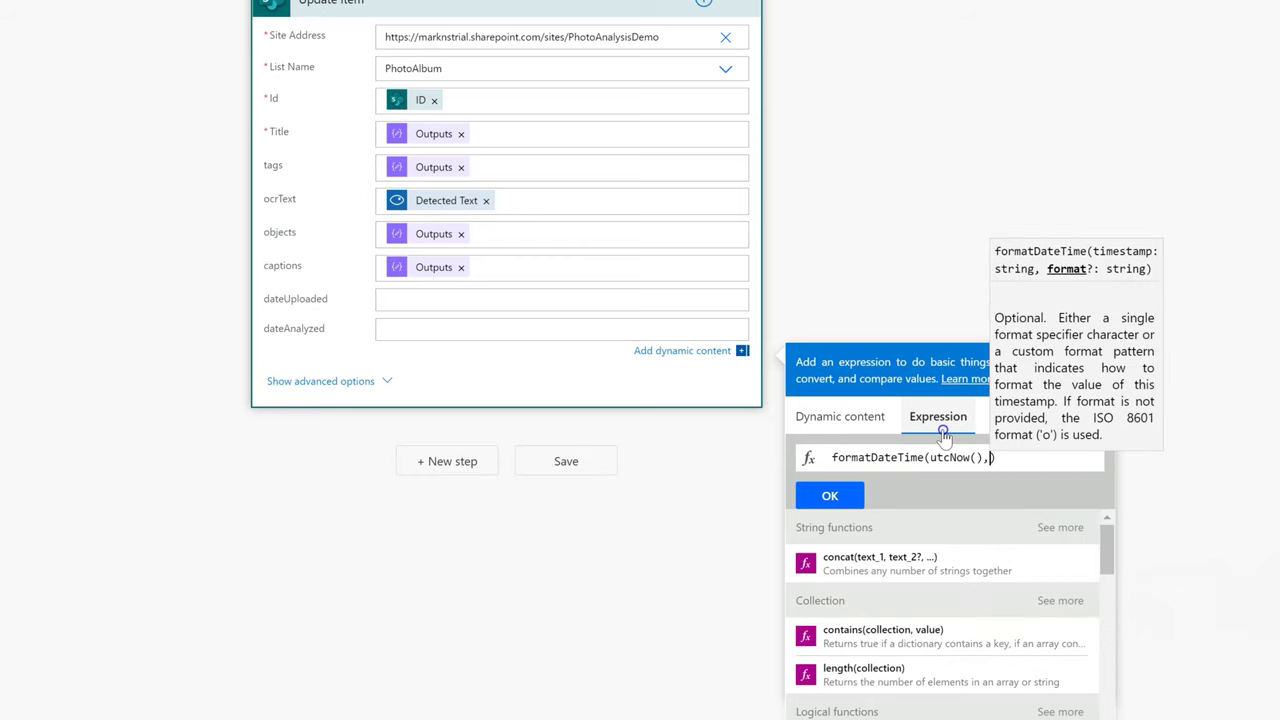
Set the dateAnalyzed field of Update item to the expression utcNow()
{"action": "key", "text": "ctrl+a"}
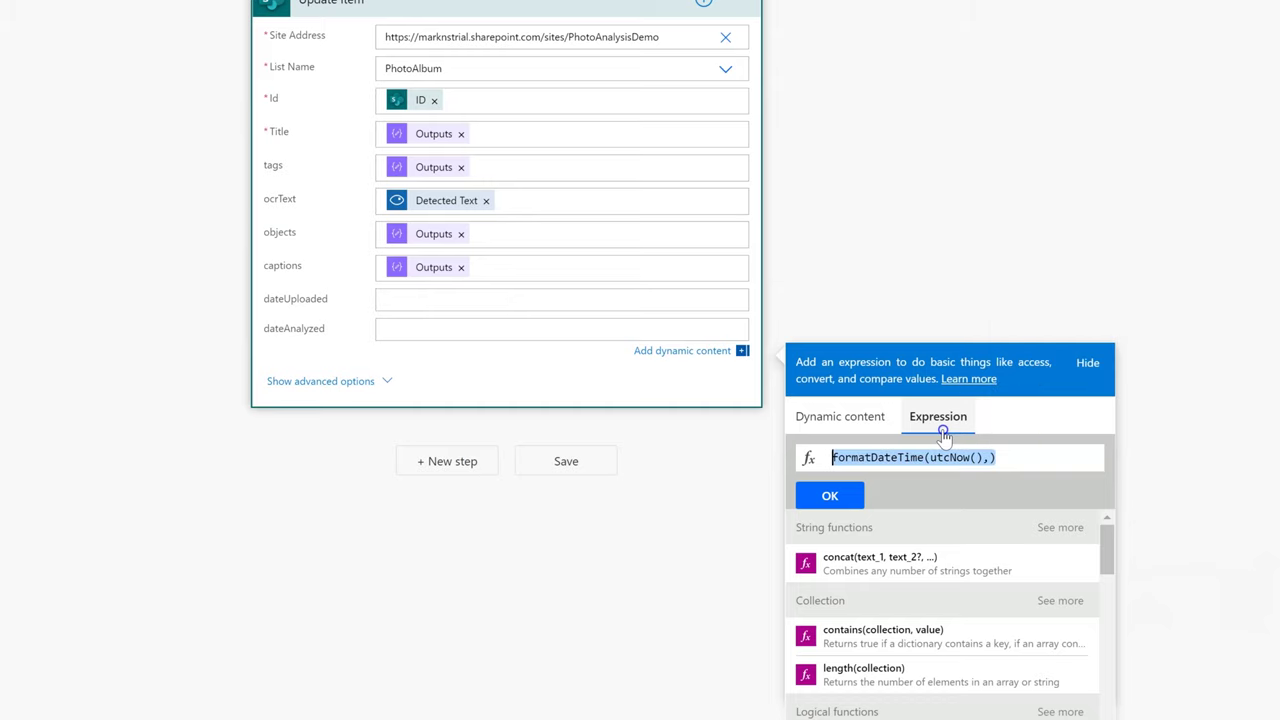
{"action": "type", "text": "utc"}
{"action": "key", "text": "Return"}
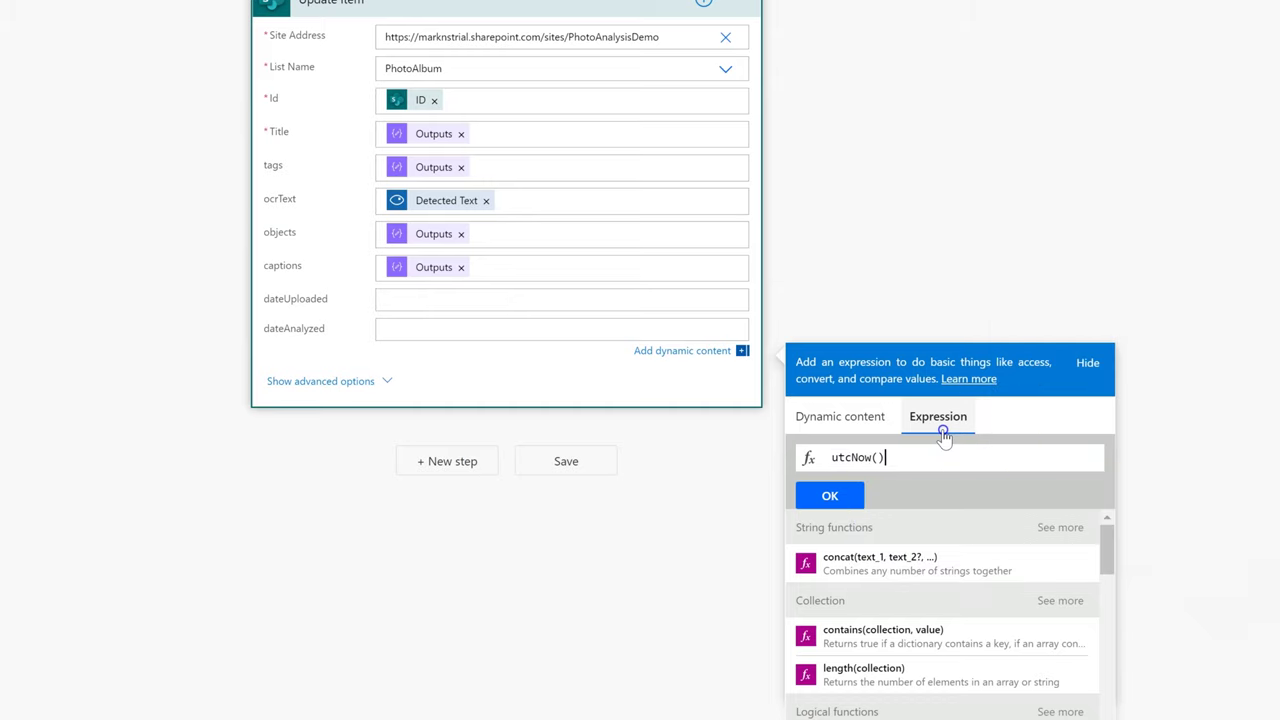
{"action": "left_click", "coordinate": [831, 495]}
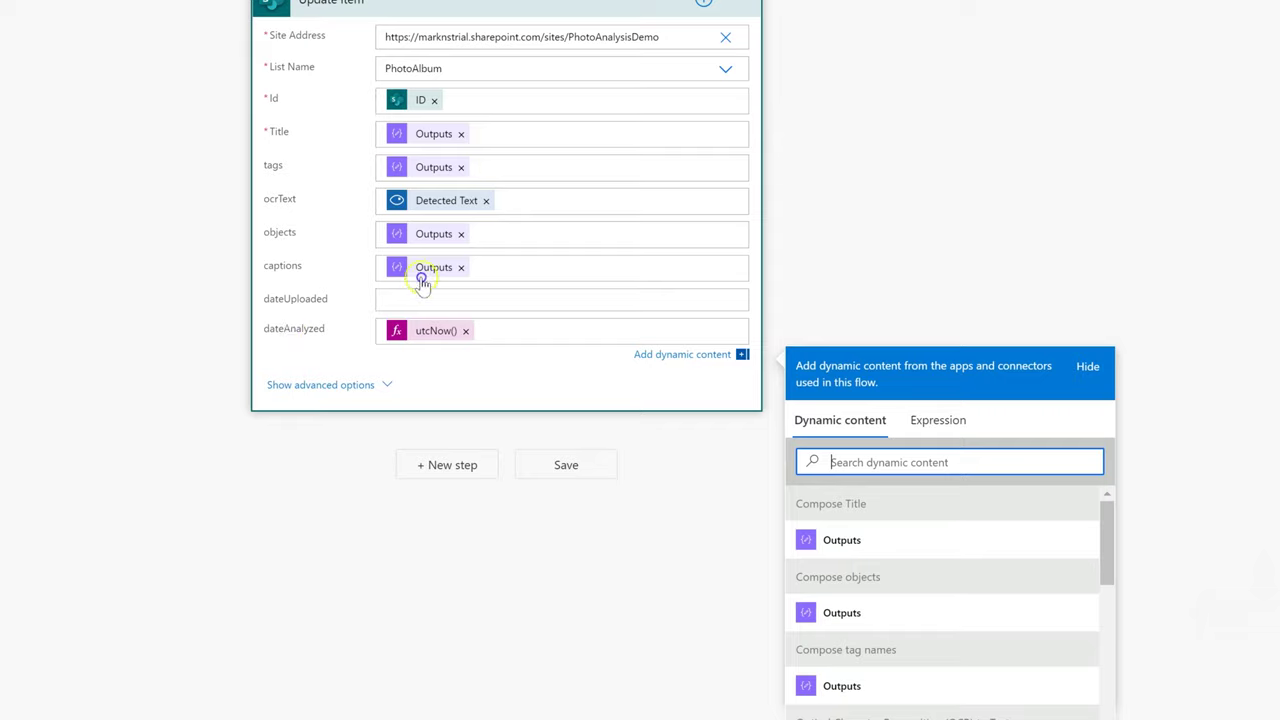
Save the flow and return to its details page
{"action": "scroll", "coordinate": [1114, 51], "scroll_direction": "up", "scroll_amount": 7}
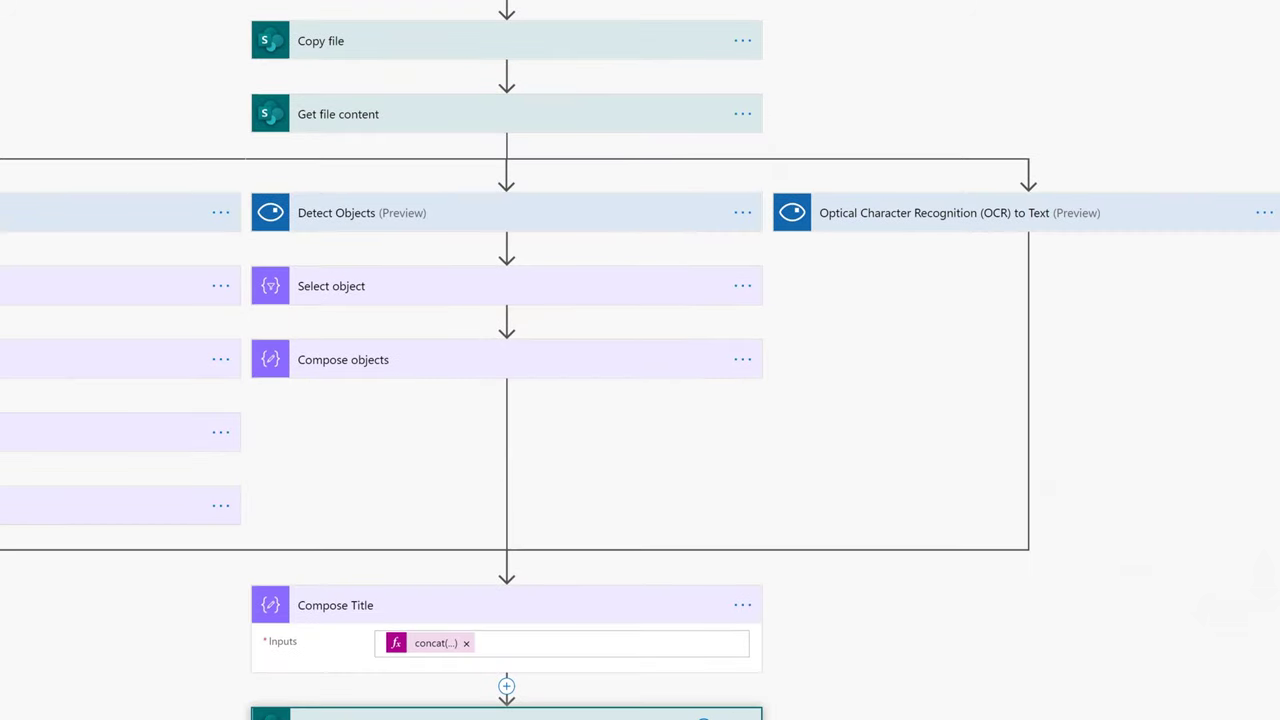
{"action": "scroll", "coordinate": [943, 400], "scroll_direction": "down", "scroll_amount": 3}
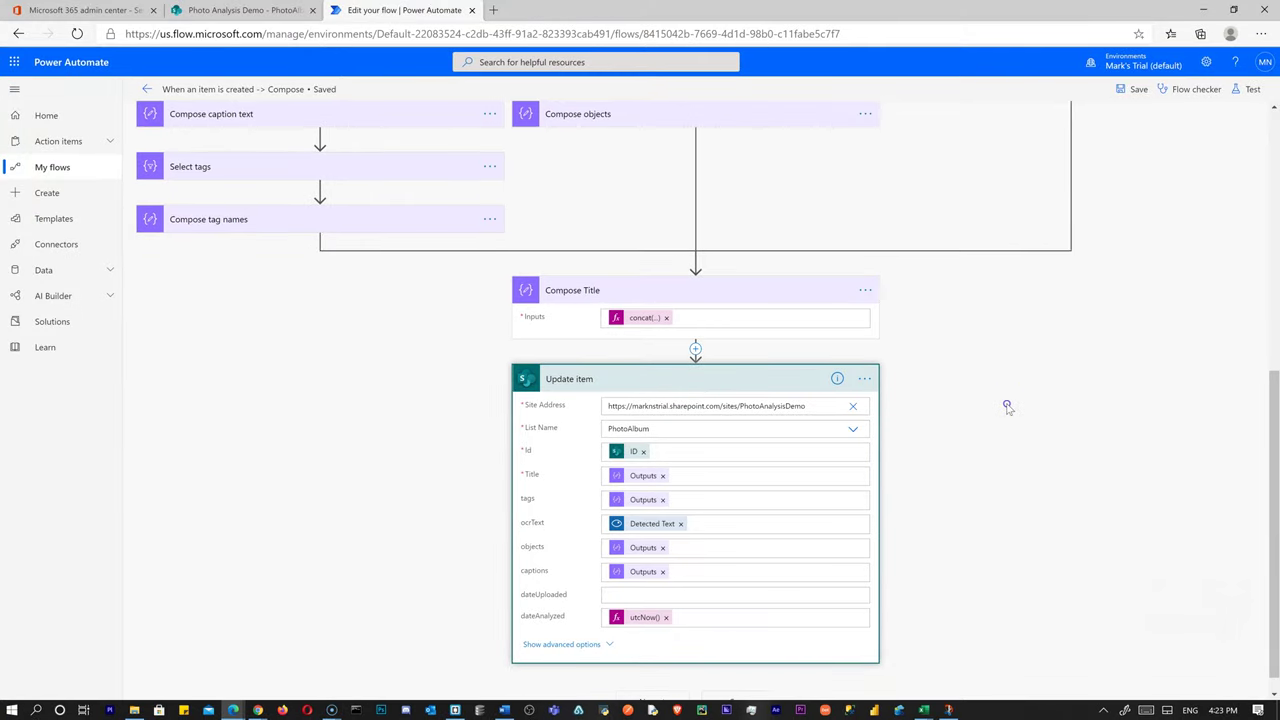
{"action": "scroll", "coordinate": [977, 446], "scroll_direction": "up", "scroll_amount": 10}
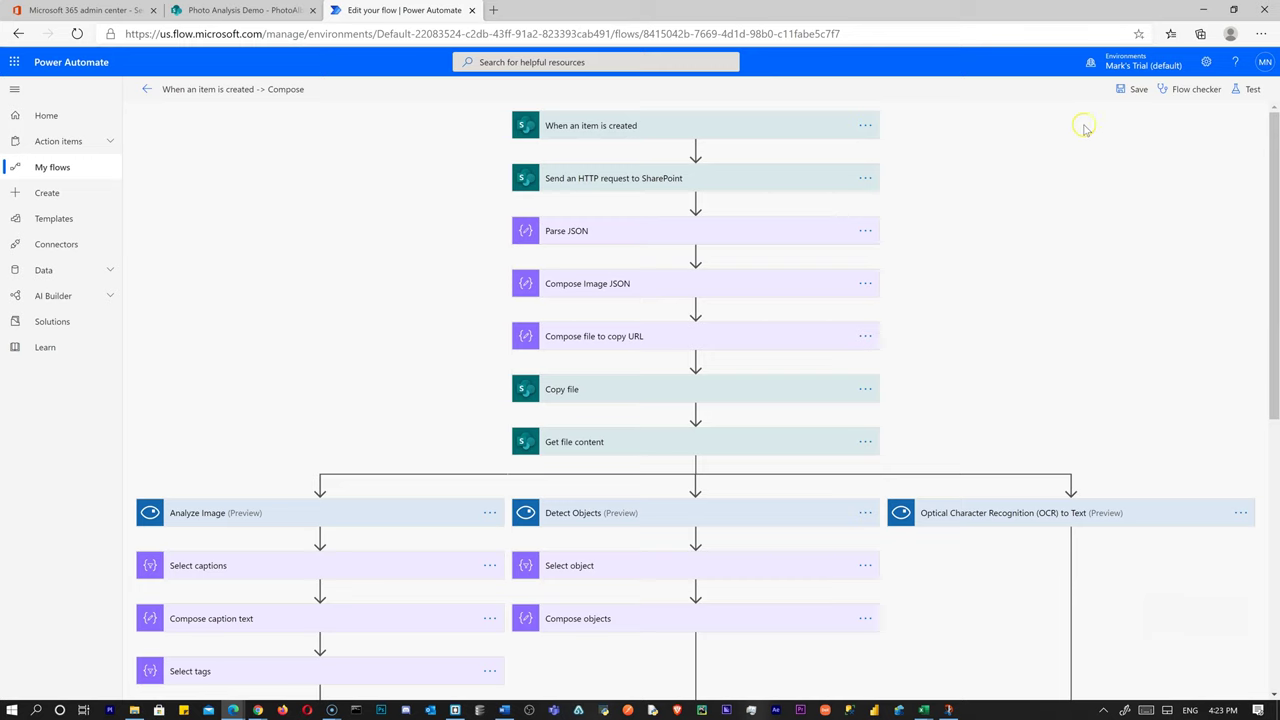
{"action": "left_click", "coordinate": [1132, 89]}
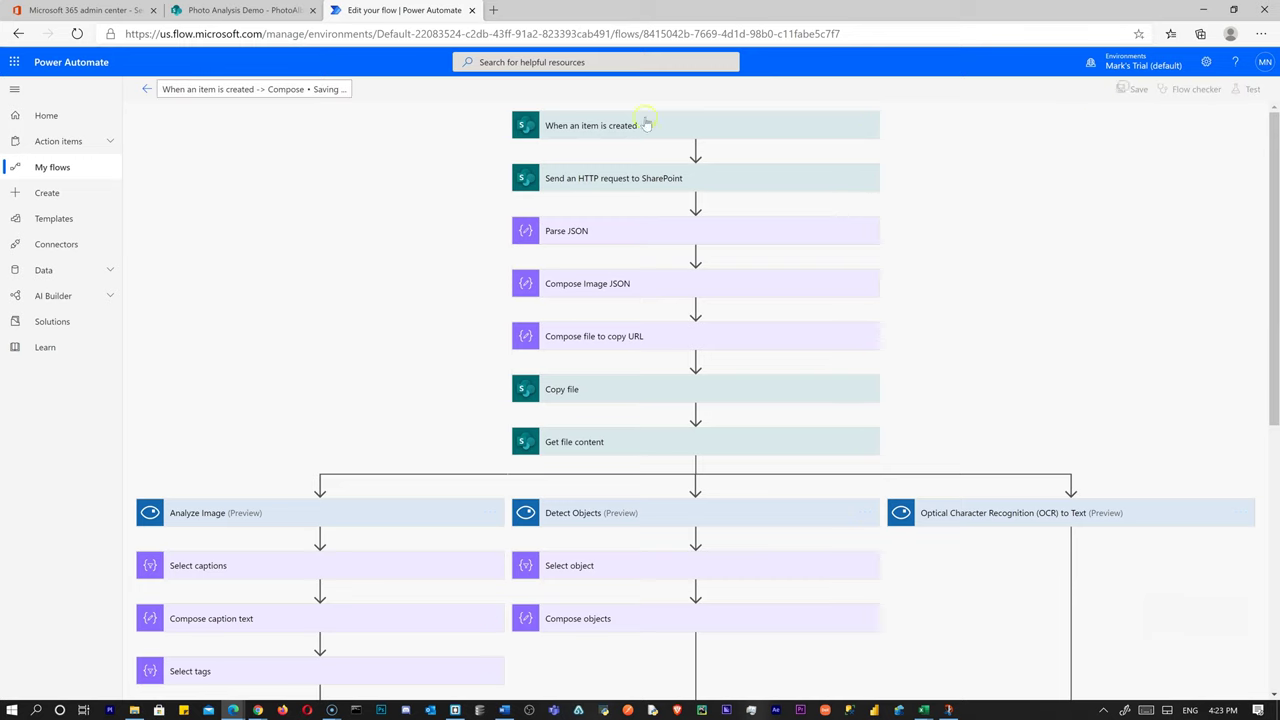
{"action": "left_click", "coordinate": [145, 92]}
{"action": "left_click", "coordinate": [149, 92]}
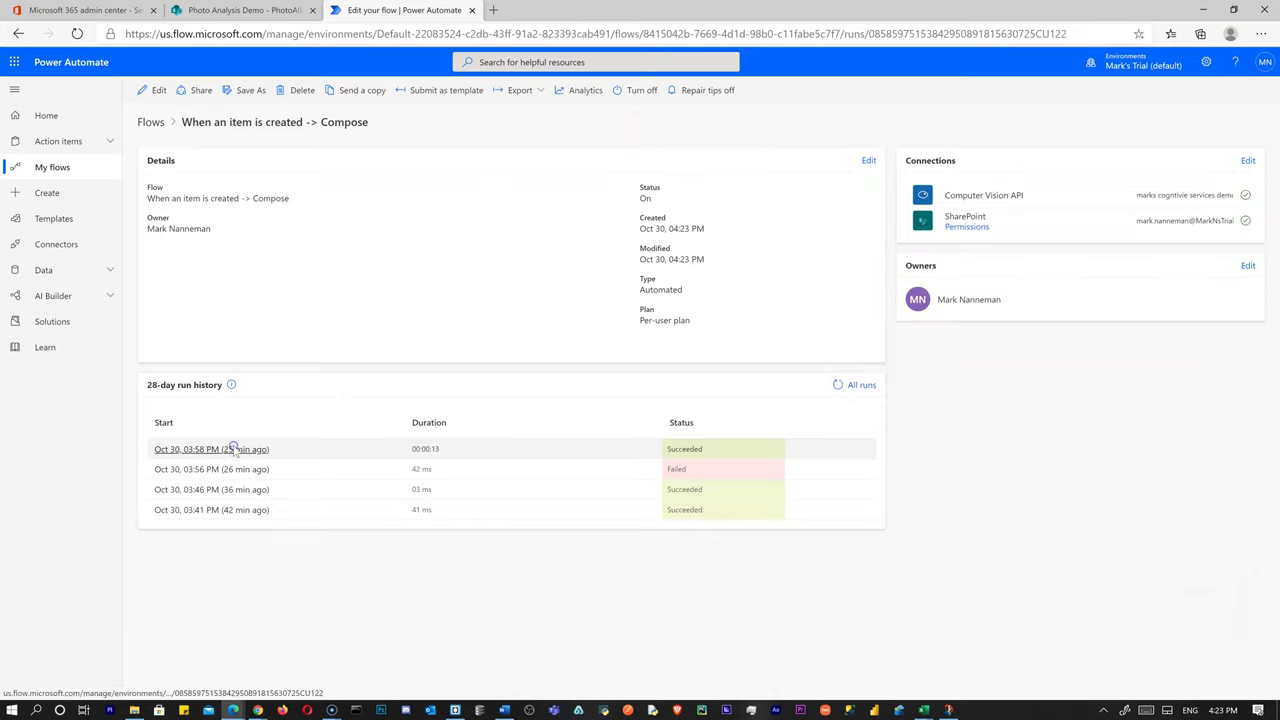
Open the Oct 30, 03:58 PM run from the run history and resubmit it
{"action": "left_click", "coordinate": [233, 446]}
{"action": "left_click", "coordinate": [1126, 92]}
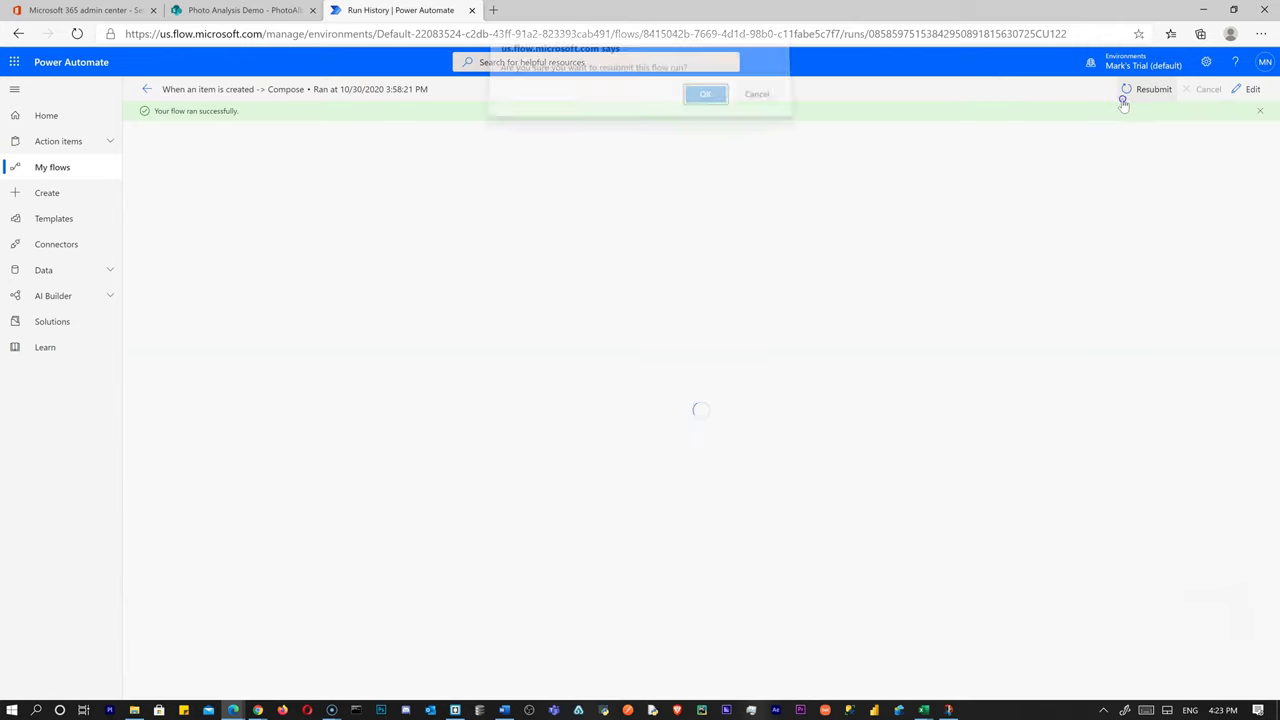
{"action": "left_click", "coordinate": [703, 105]}
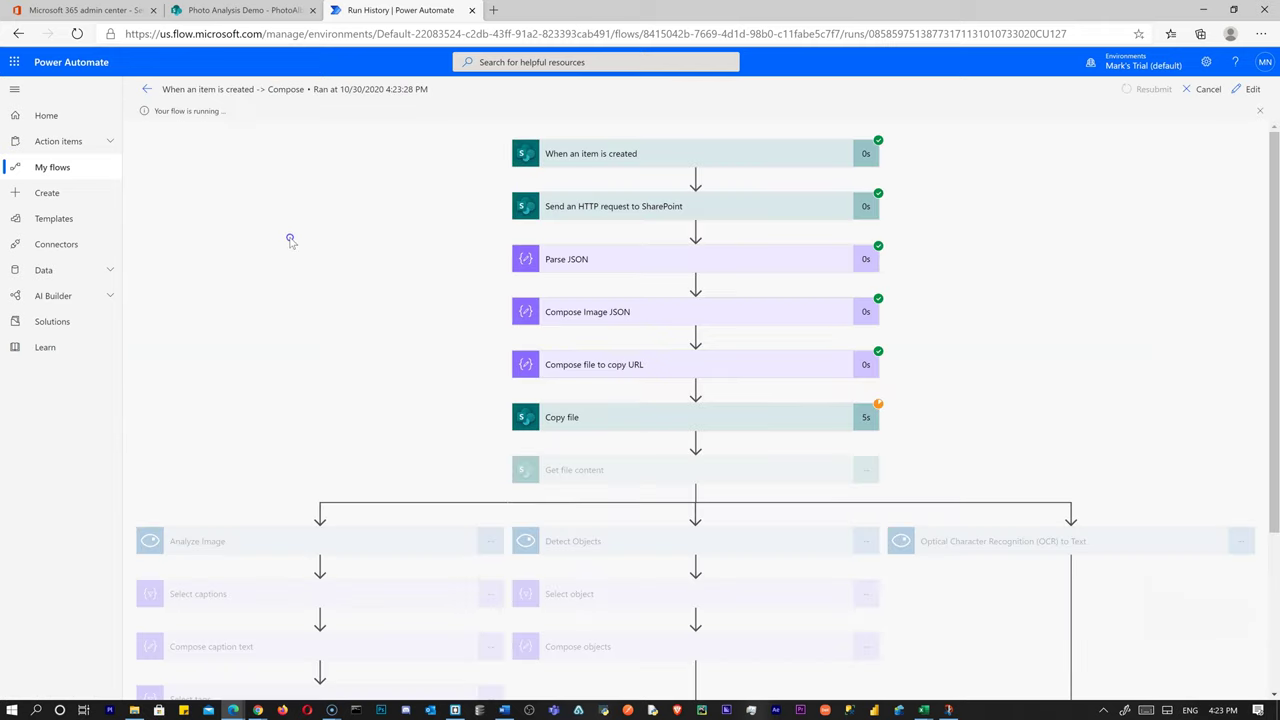
Expand the Update item action in the resubmitted run and review the field values it wrote
{"action": "scroll", "coordinate": [287, 335], "scroll_direction": "down", "scroll_amount": 3}
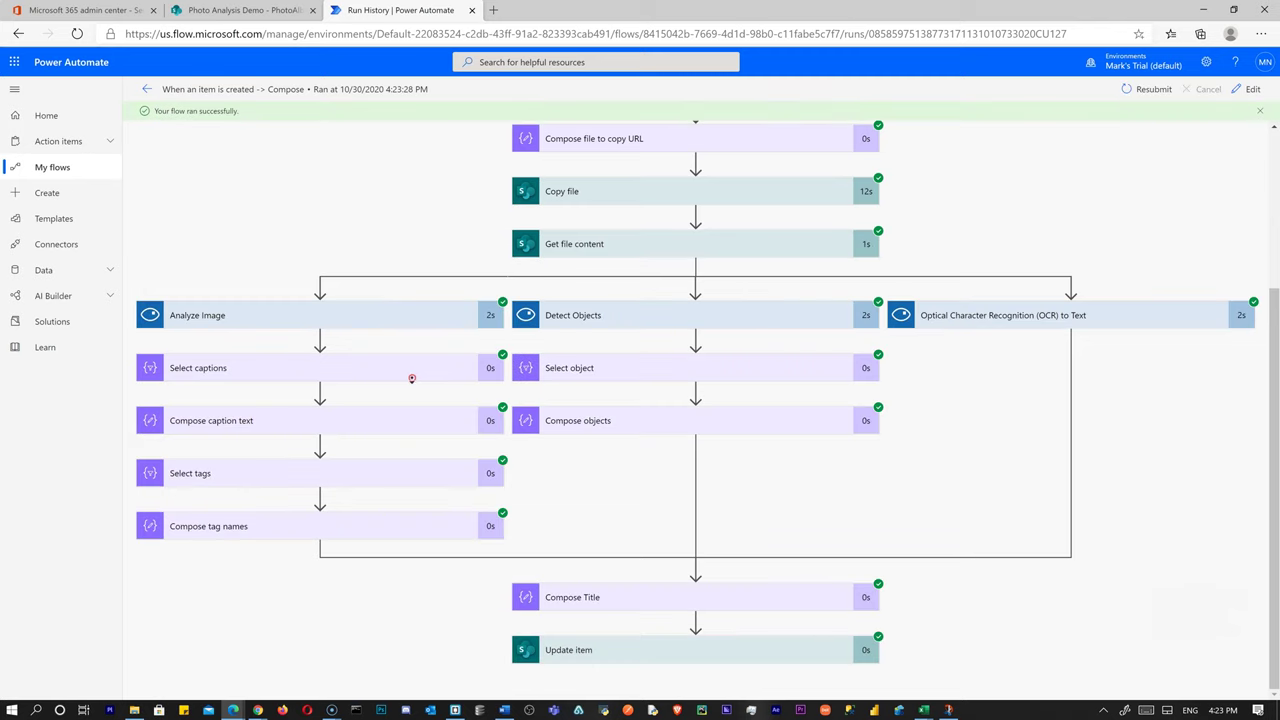
{"action": "left_click", "coordinate": [607, 647]}
{"action": "left_click_drag", "start_coordinate": [1274, 280], "coordinate": [1274, 498]}
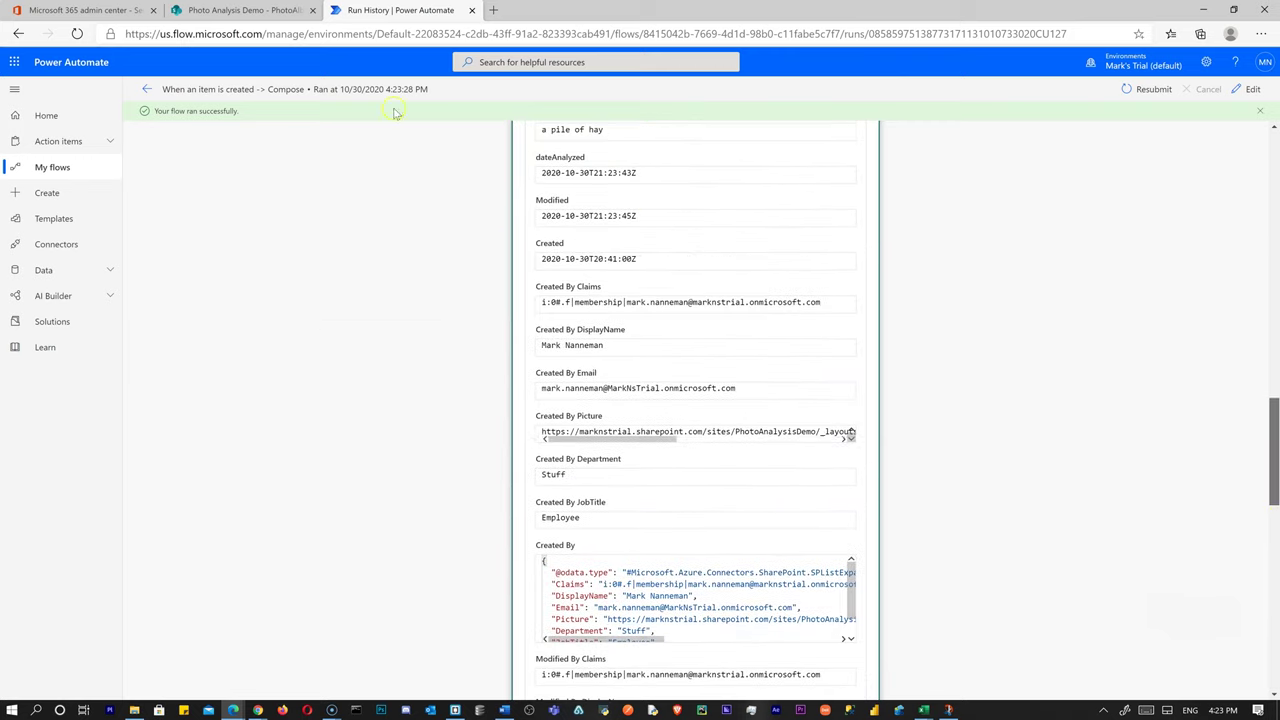
Switch to the PhotoAlbum list in SharePoint and check the item's title, tags, objects, captions and date columns
{"action": "left_click", "coordinate": [240, 10]}
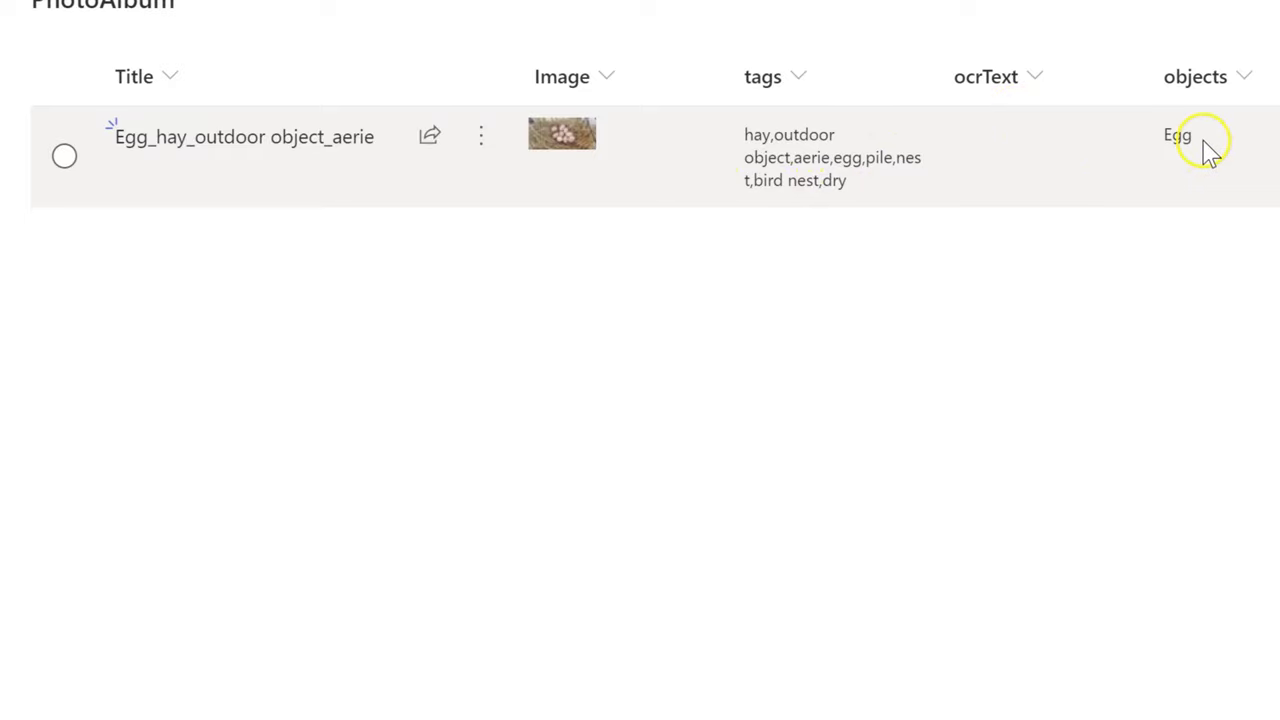
{"action": "scroll", "coordinate": [832, 155], "scroll_direction": "right", "scroll_amount": 5}
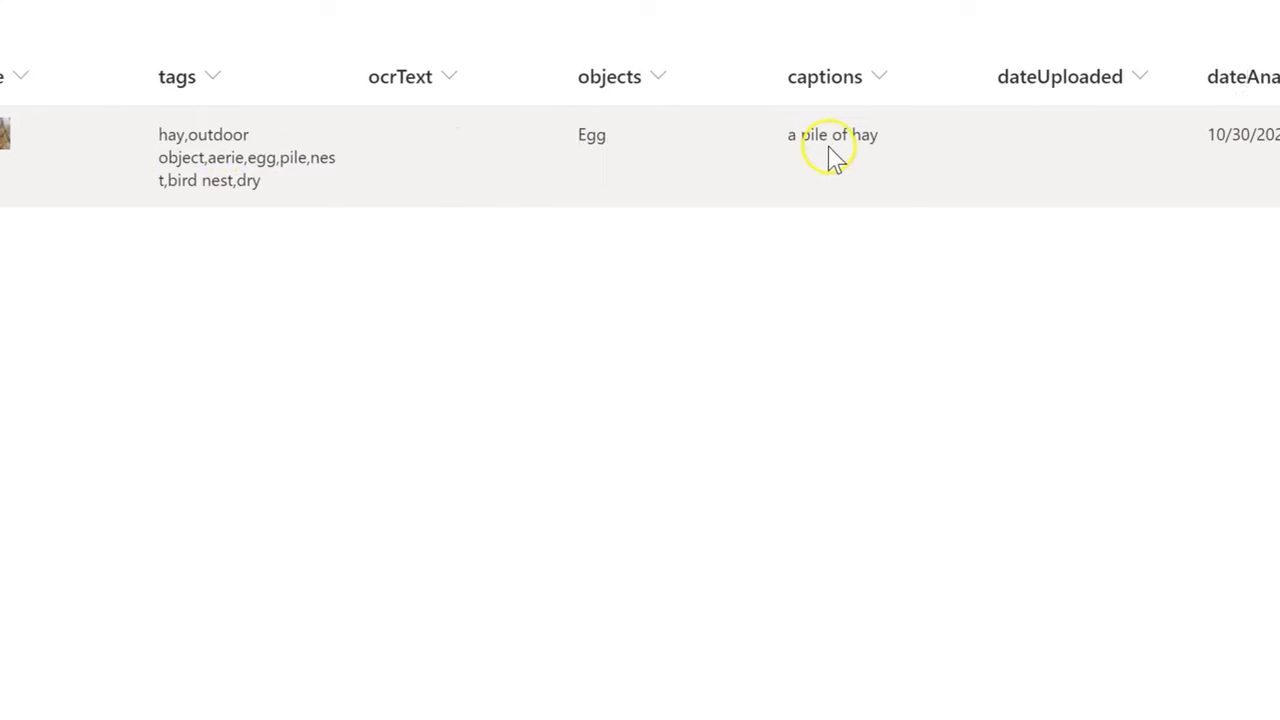
{"action": "scroll", "coordinate": [832, 155], "scroll_direction": "right", "scroll_amount": 3}
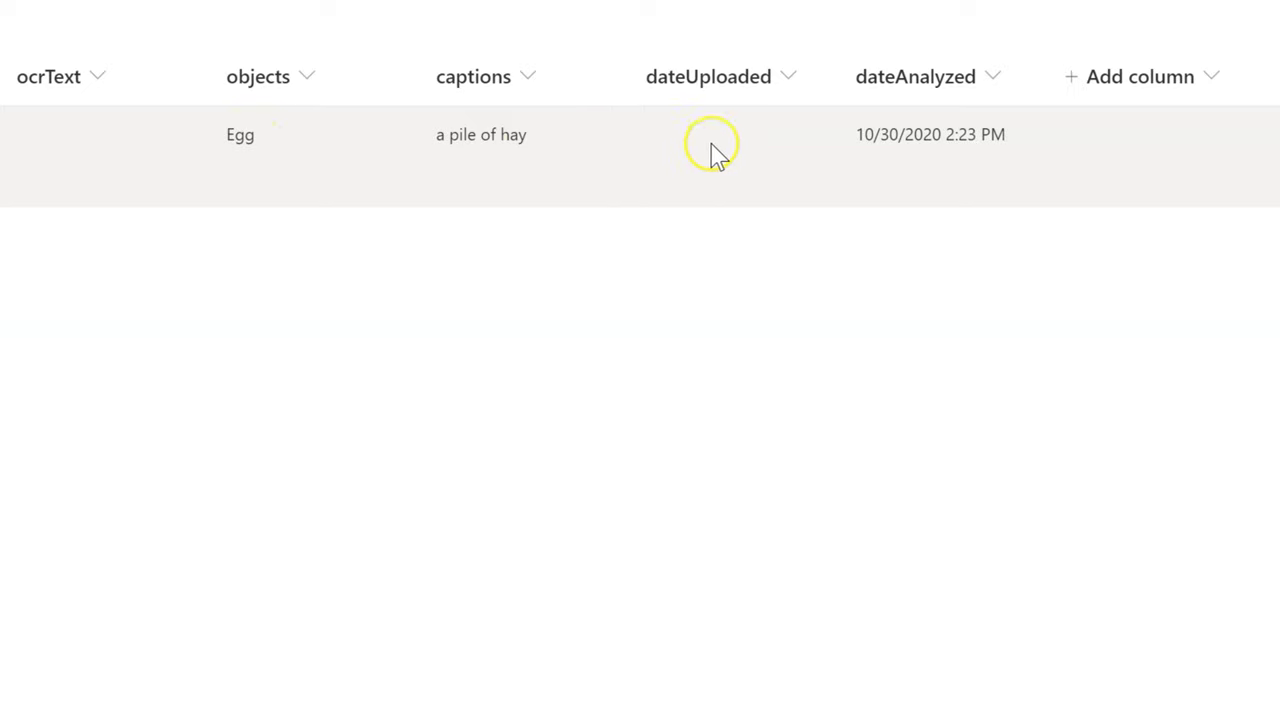
{"action": "left_click_drag", "start_coordinate": [486, 184], "coordinate": [478, 130]}
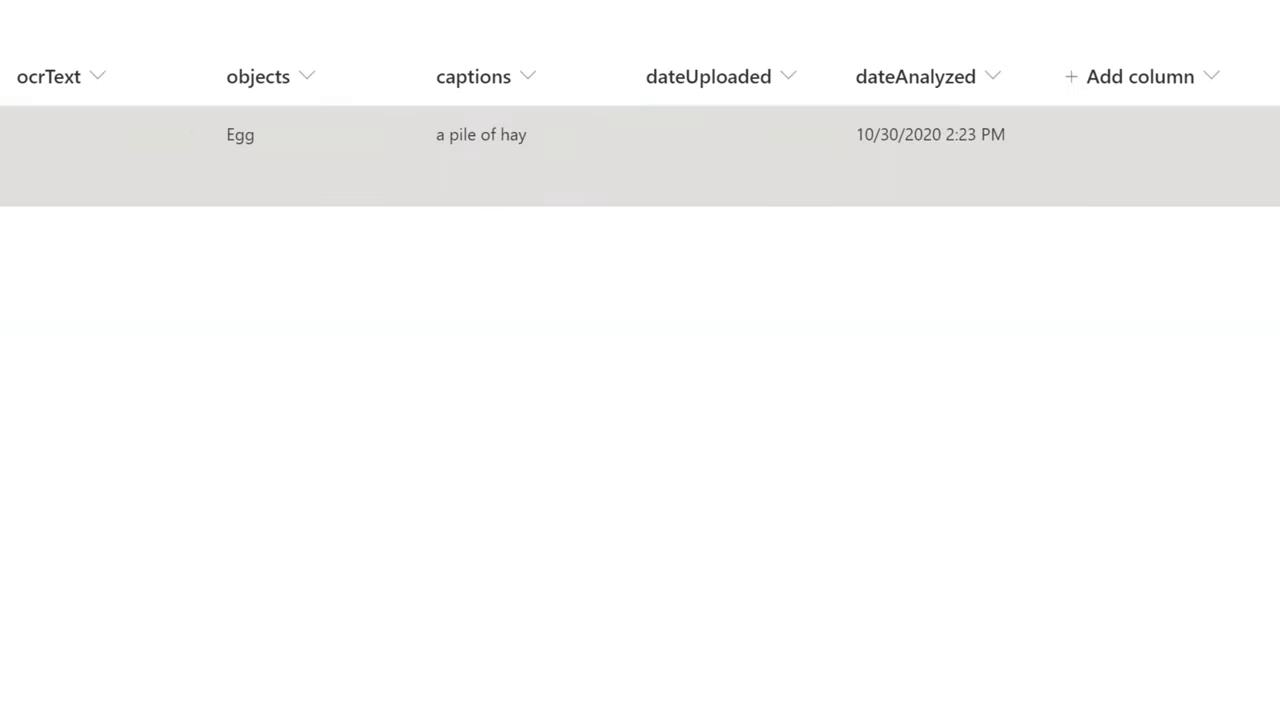
{"action": "left_click_drag", "start_coordinate": [903, 140], "coordinate": [1014, 137]}
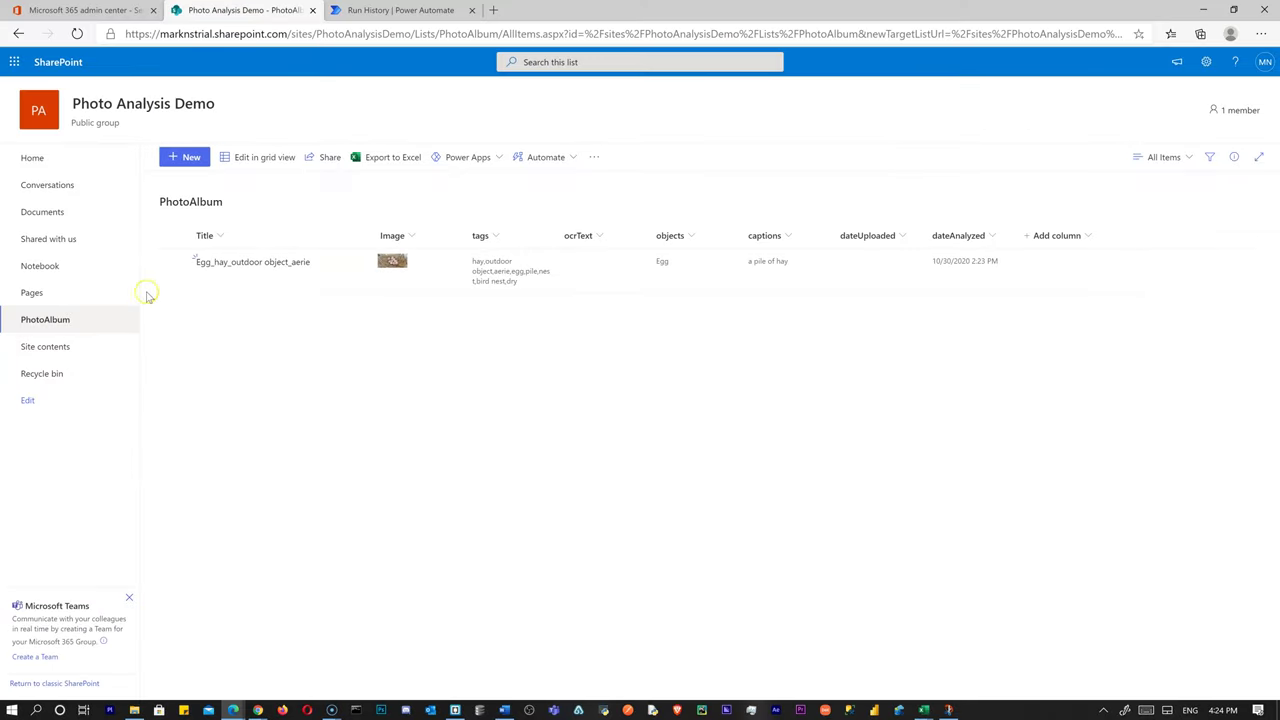
Create a PhotoAlbum list item titled dddd with the image screenshot_test.jpg and save it
{"action": "left_click", "coordinate": [182, 157]}
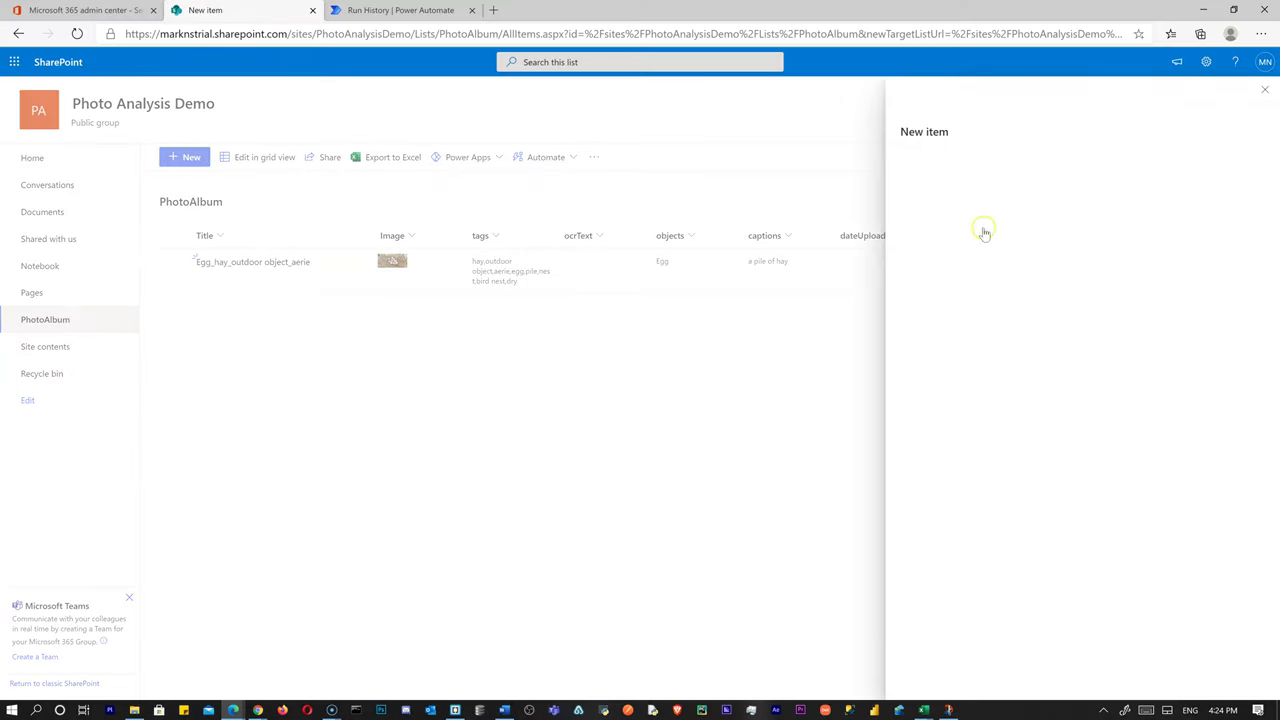
{"action": "type", "text": "dddd"}
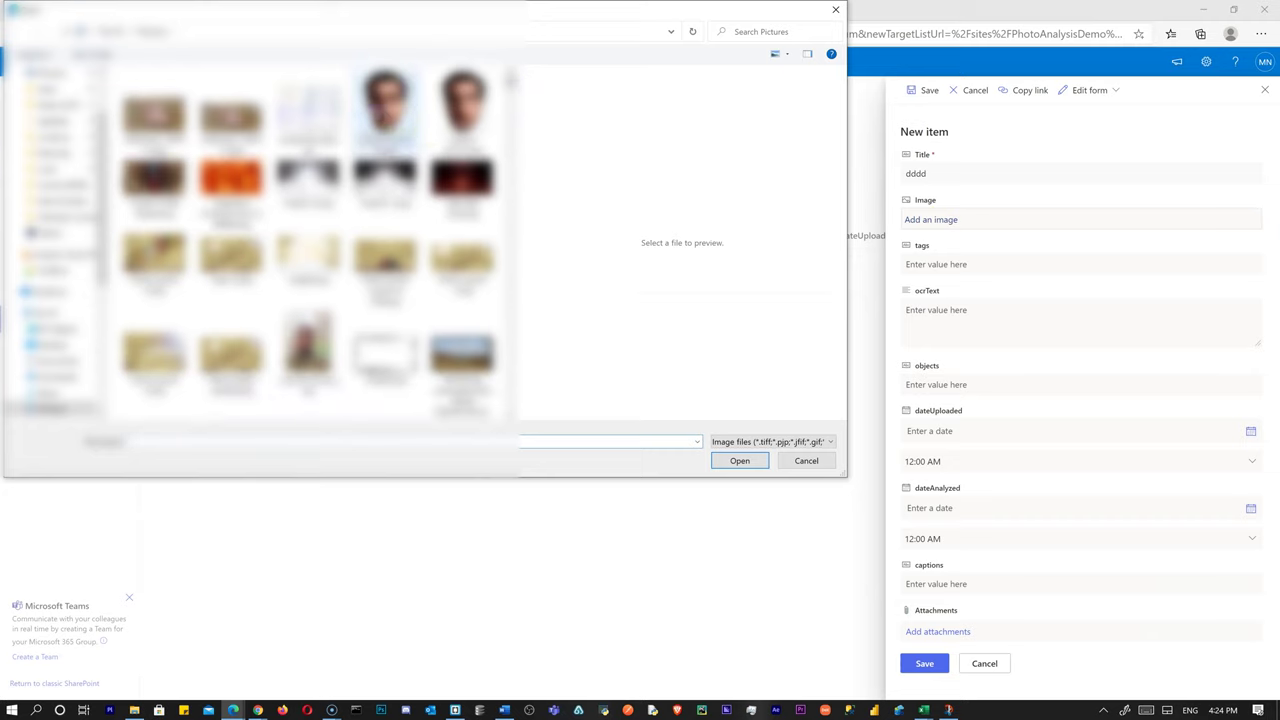
{"action": "left_click", "coordinate": [308, 110]}
{"action": "right_click", "coordinate": [671, 376]}
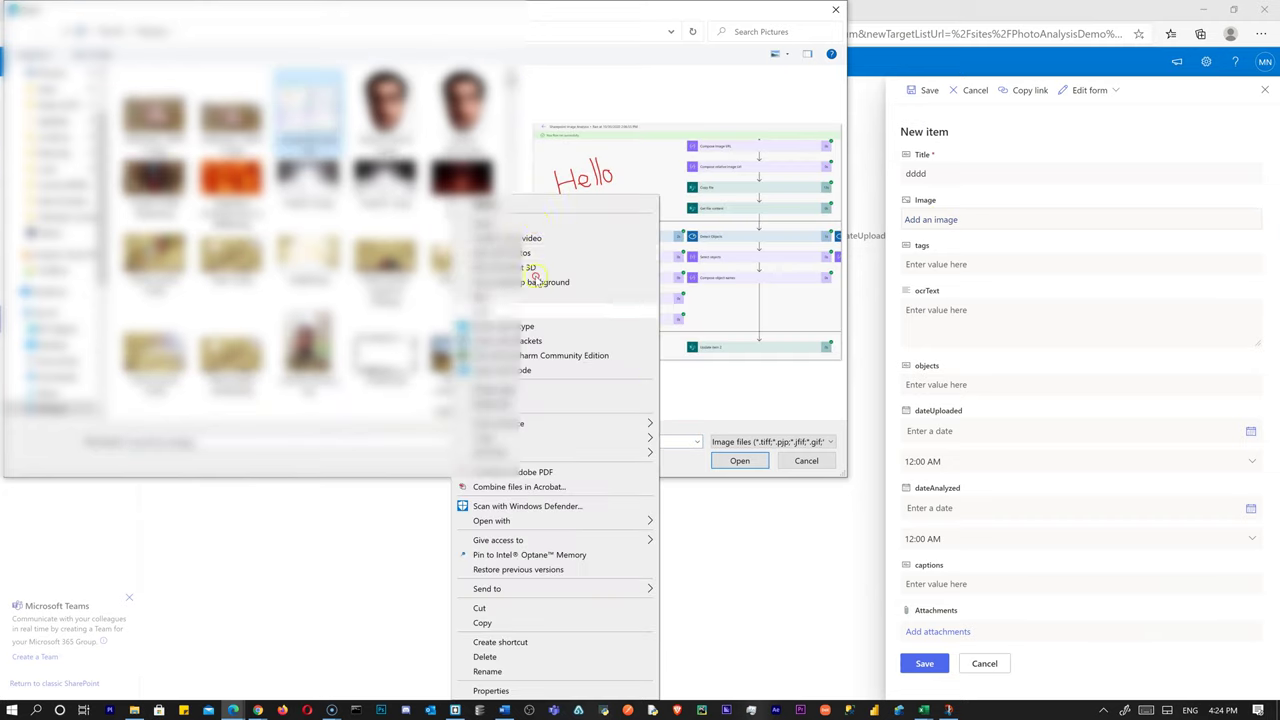
{"action": "left_click", "coordinate": [617, 84]}
{"action": "left_click", "coordinate": [740, 461]}
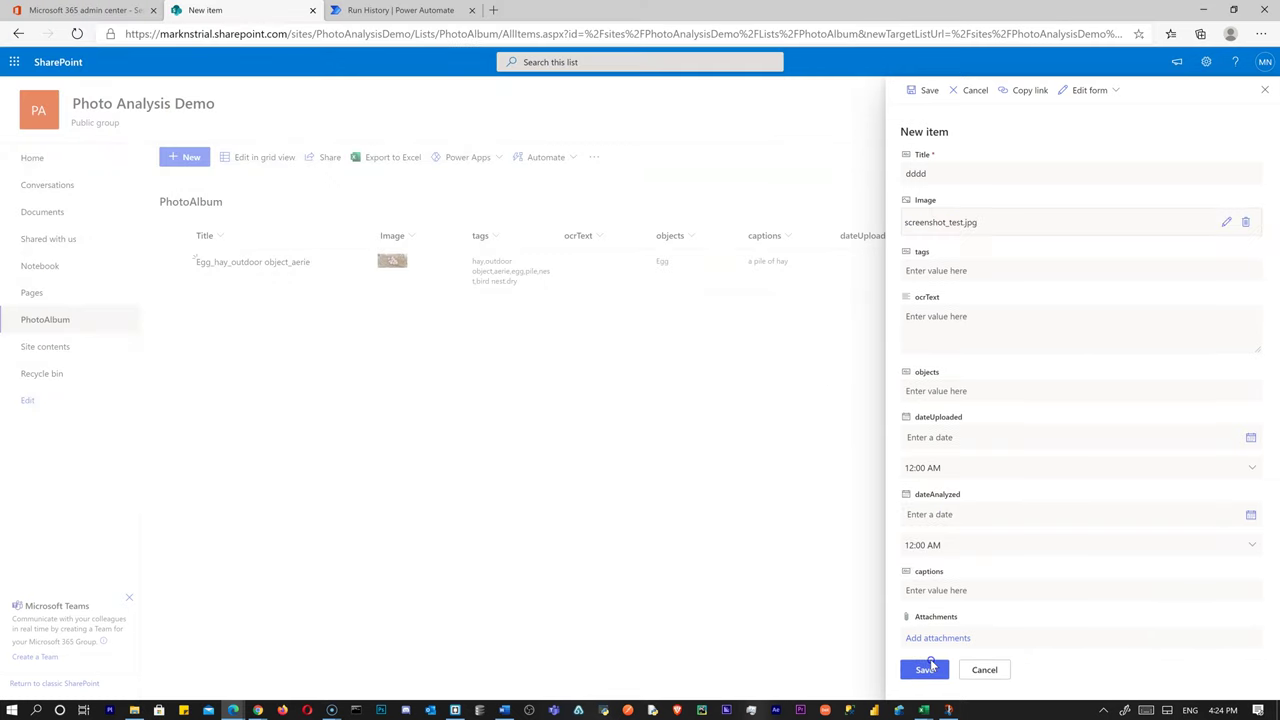
{"action": "left_click", "coordinate": [925, 669]}
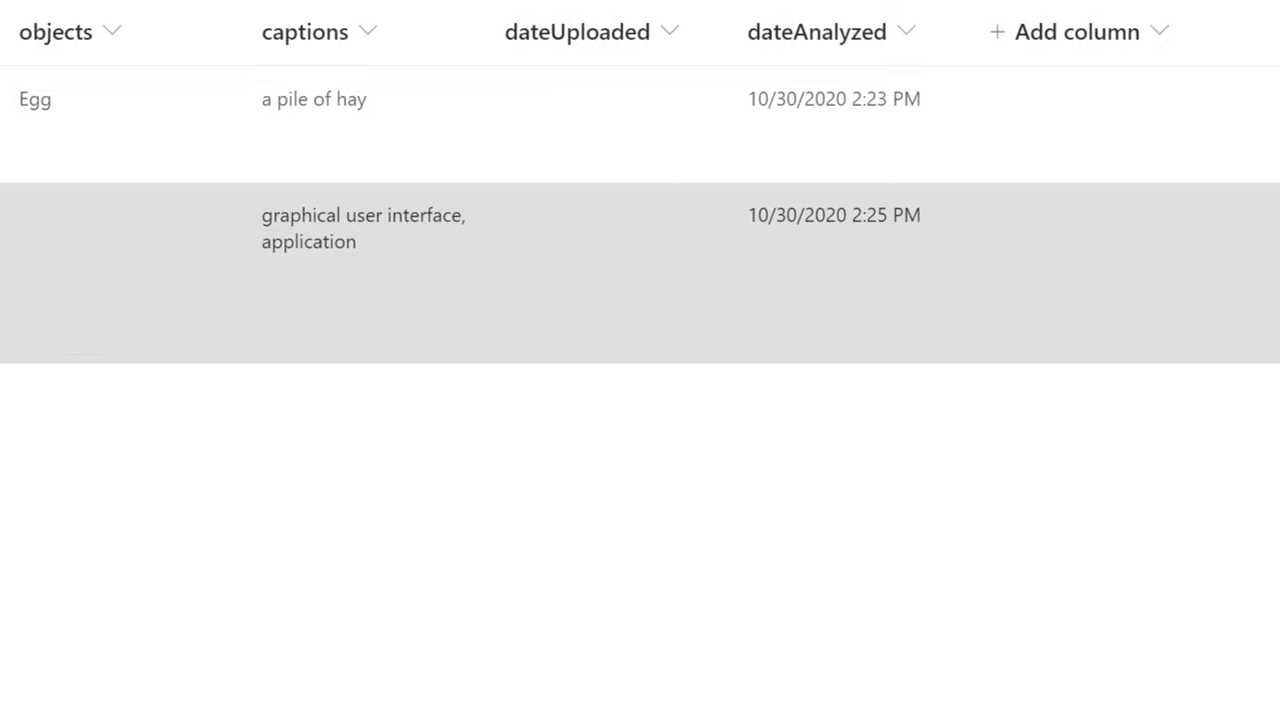
Open the new screenshot item, read through its ocrText value and view its image full size for comparison
{"action": "left_click", "coordinate": [90, 346]}
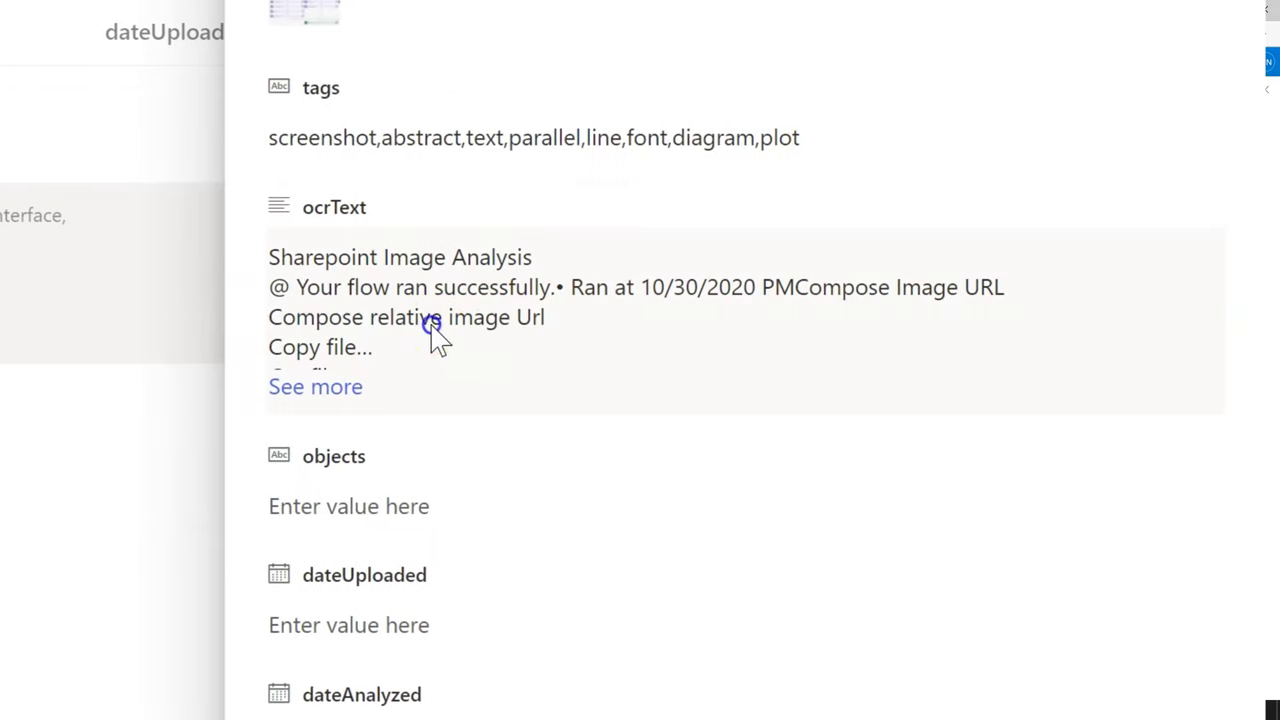
{"action": "left_click", "coordinate": [480, 318]}
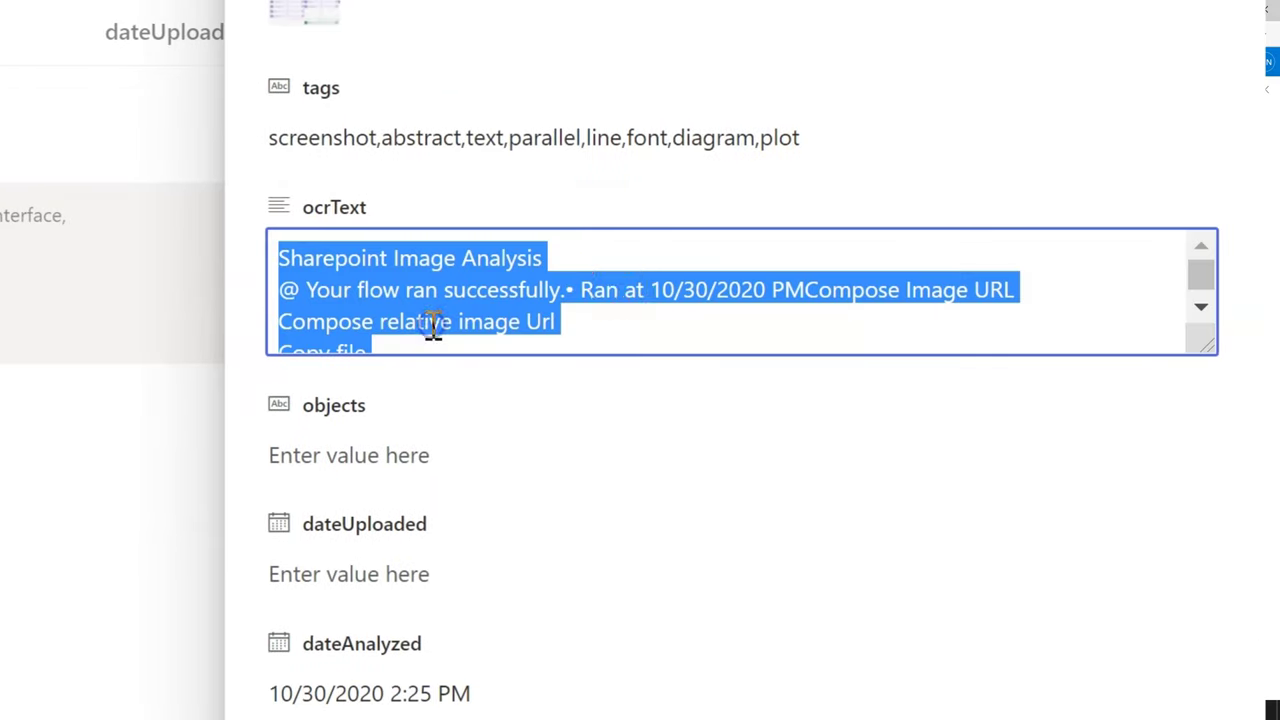
{"action": "left_click", "coordinate": [1202, 307]}
{"action": "left_click_drag", "start_coordinate": [1200, 294], "coordinate": [1201, 255]}
{"action": "left_click", "coordinate": [150, 540]}
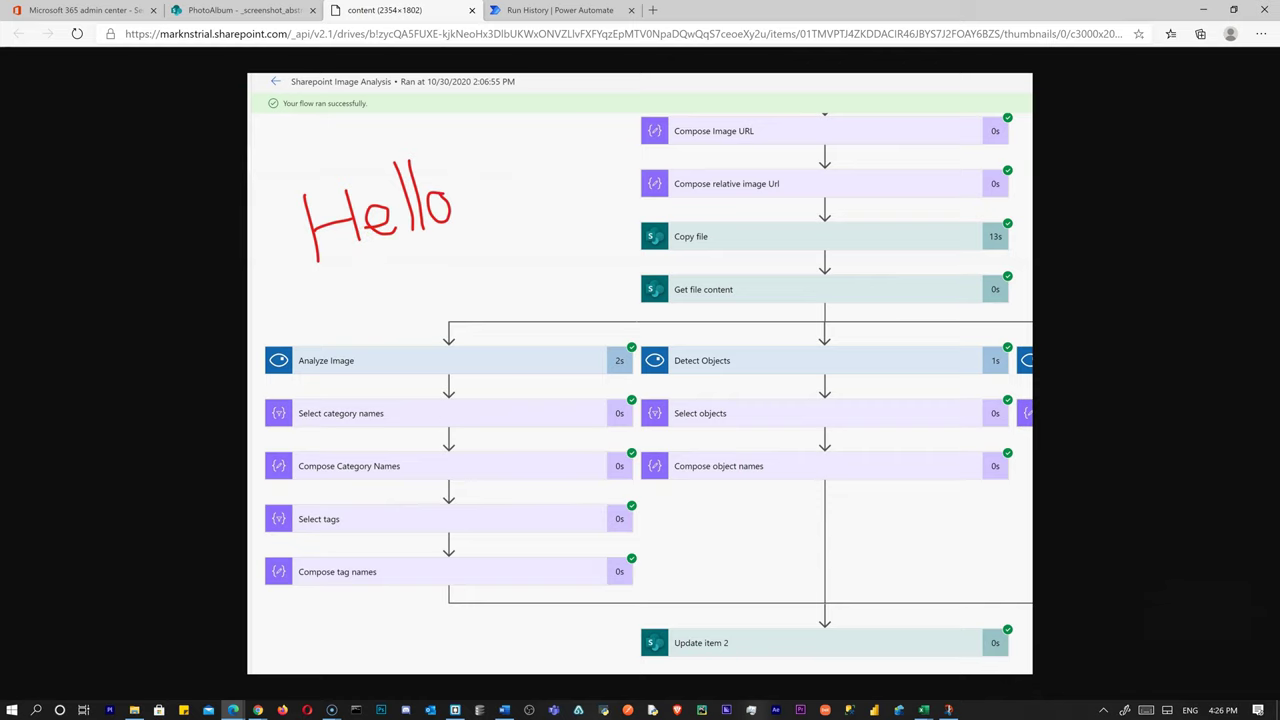
Switch to the Power Automate run and open its flow for editing
{"action": "left_click", "coordinate": [245, 9]}
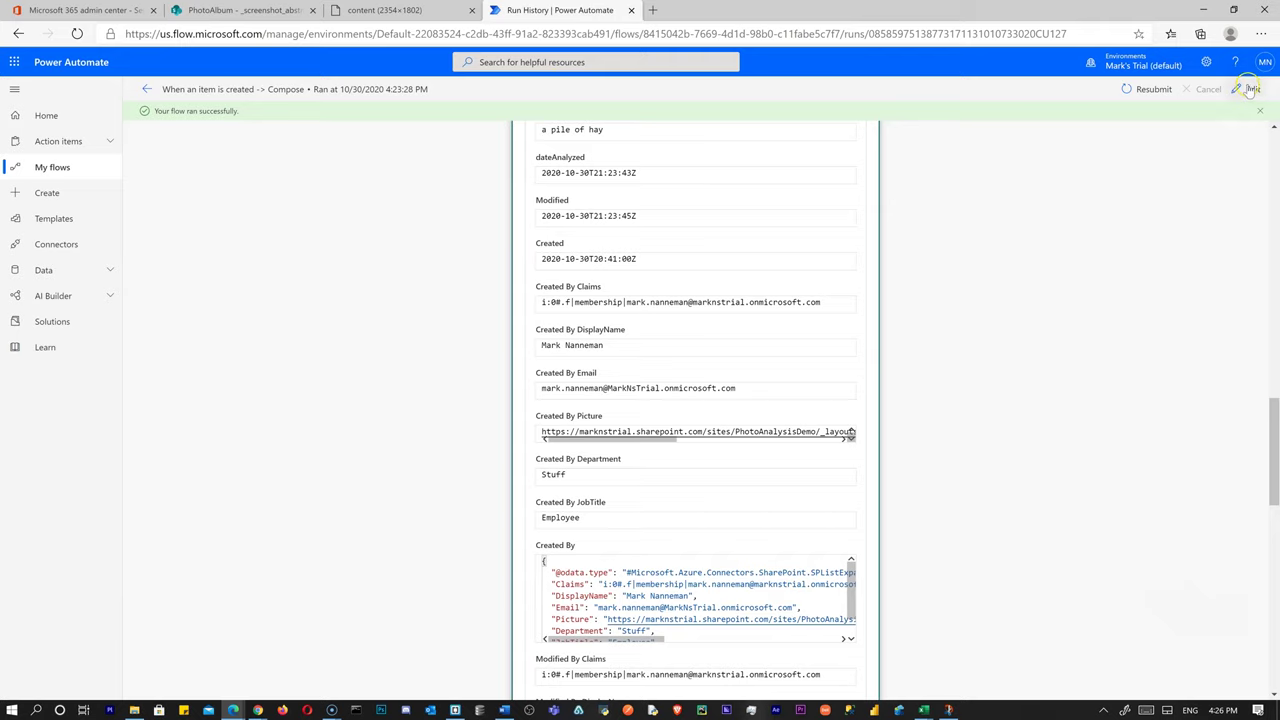
{"action": "left_click", "coordinate": [1250, 89]}
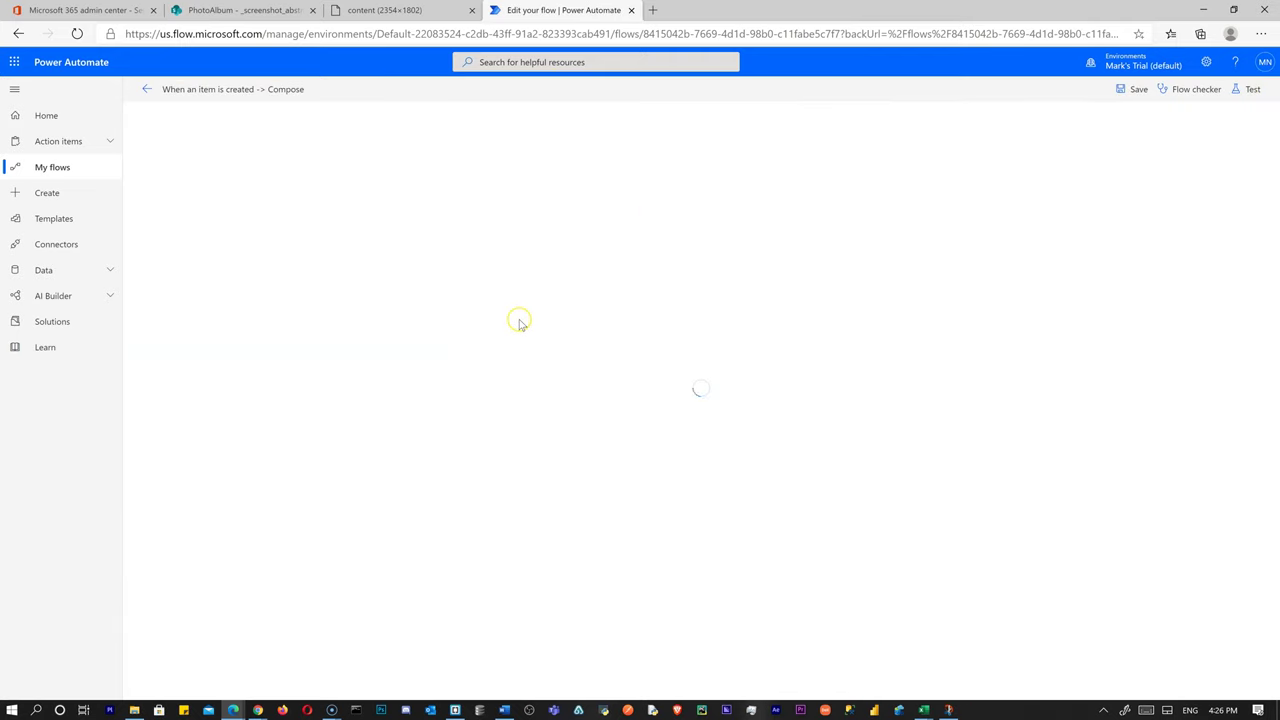
{"action": "scroll", "coordinate": [520, 500], "scroll_direction": "down", "scroll_amount": 3}
Add formatDateTime(utcNow()) as the last argument of the concat expression in the Compose Title action
{"action": "left_click", "coordinate": [558, 568]}
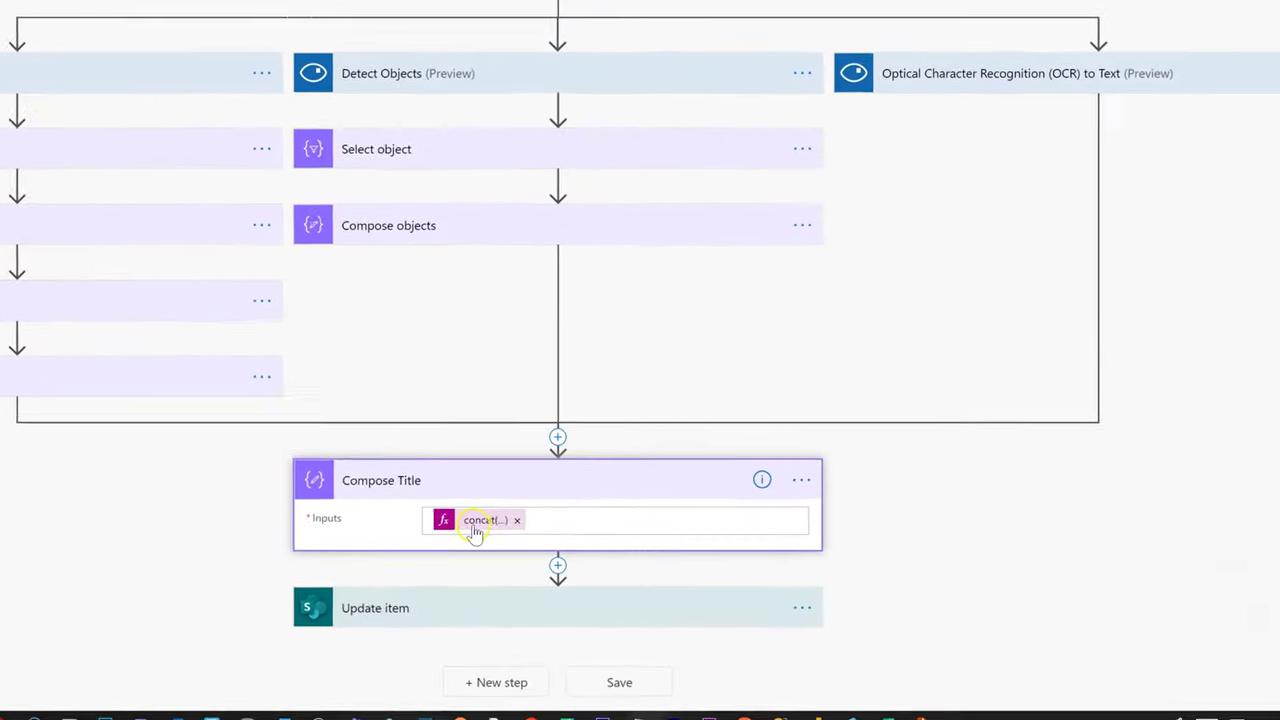
{"action": "left_click", "coordinate": [528, 533]}
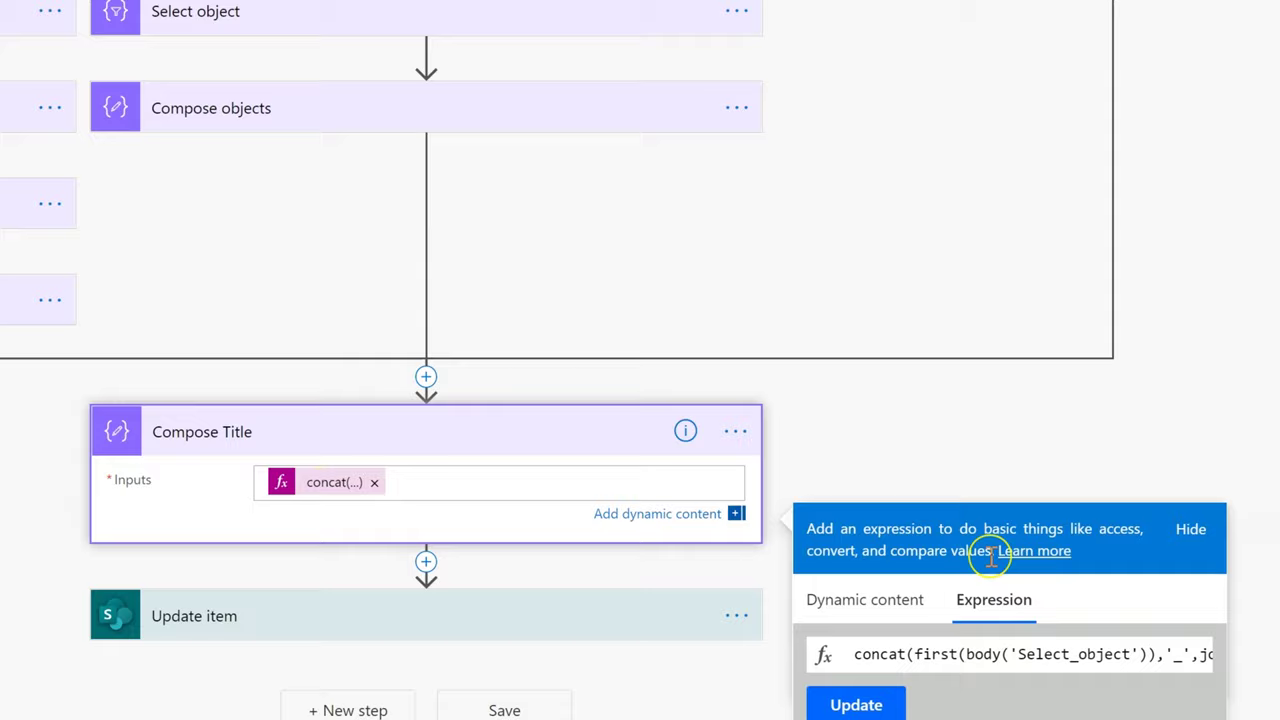
{"action": "key", "text": "End"}
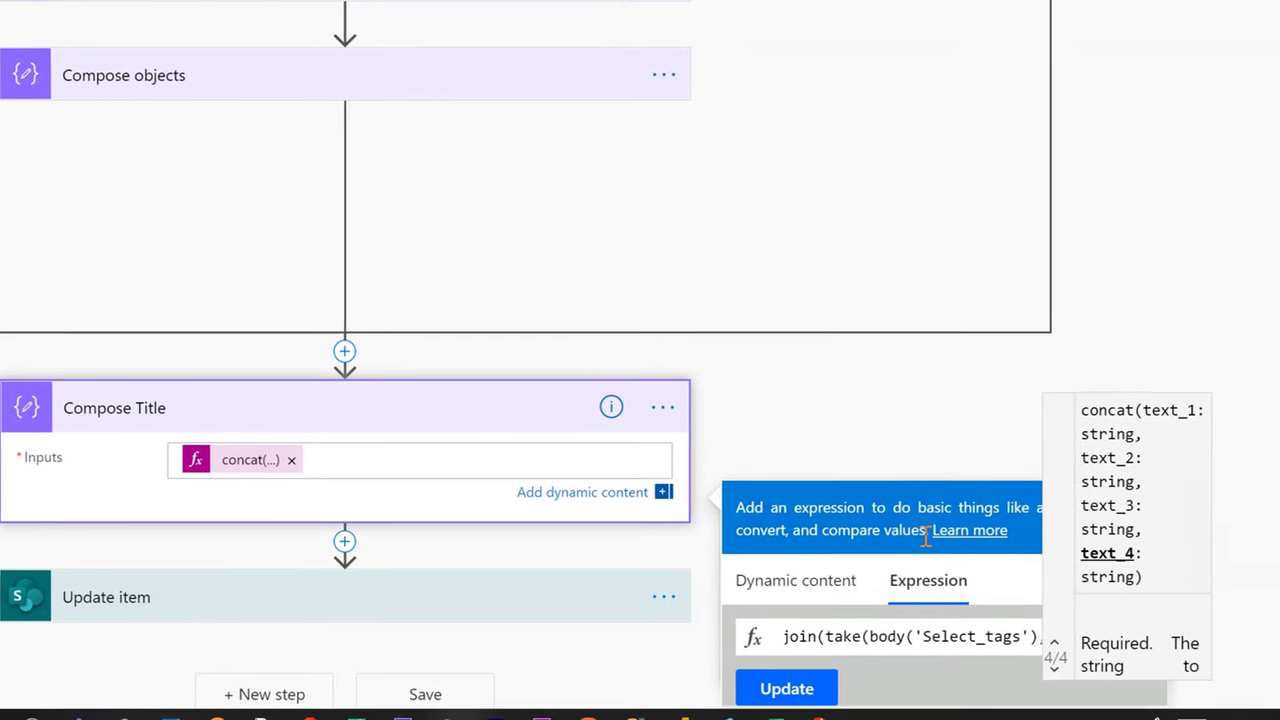
{"action": "type", "text": ",format"}
{"action": "type", "text": "format"}
{"action": "key", "text": "Tab"}
{"action": "type", "text": "("}
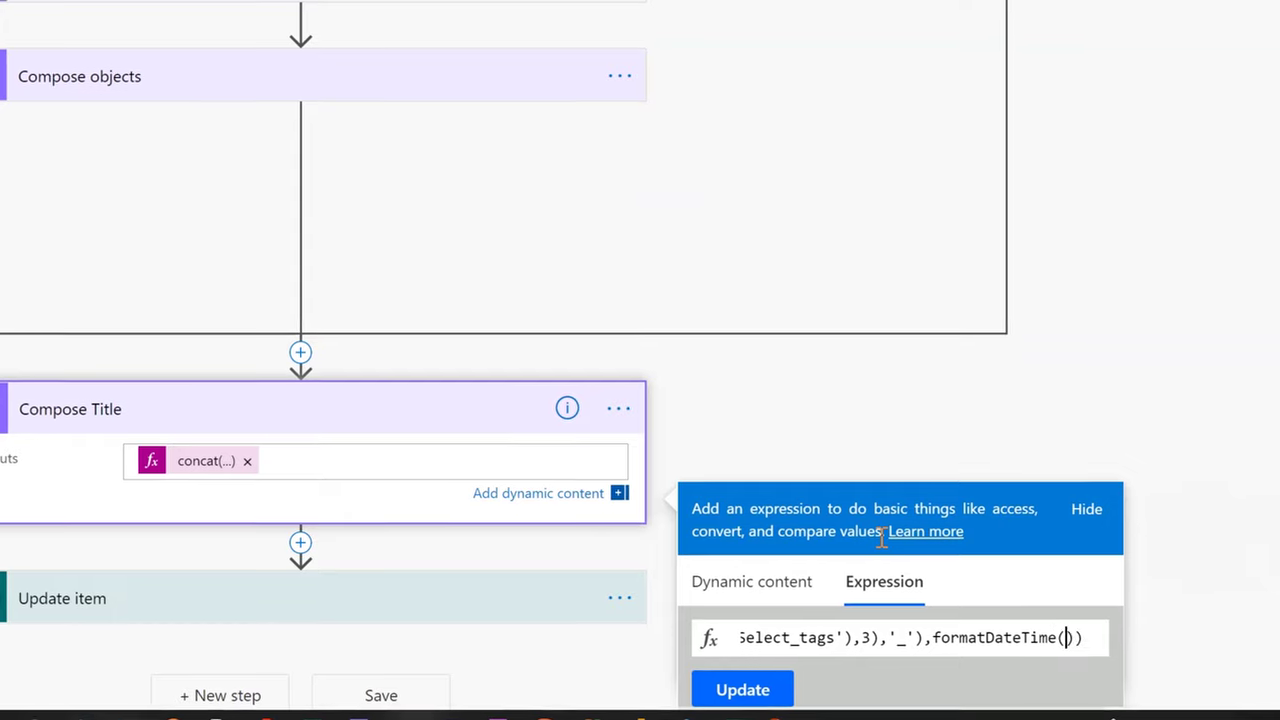
{"action": "type", "text": "utu"}
{"action": "key", "text": "BackSpace"}
{"action": "type", "text": "c"}
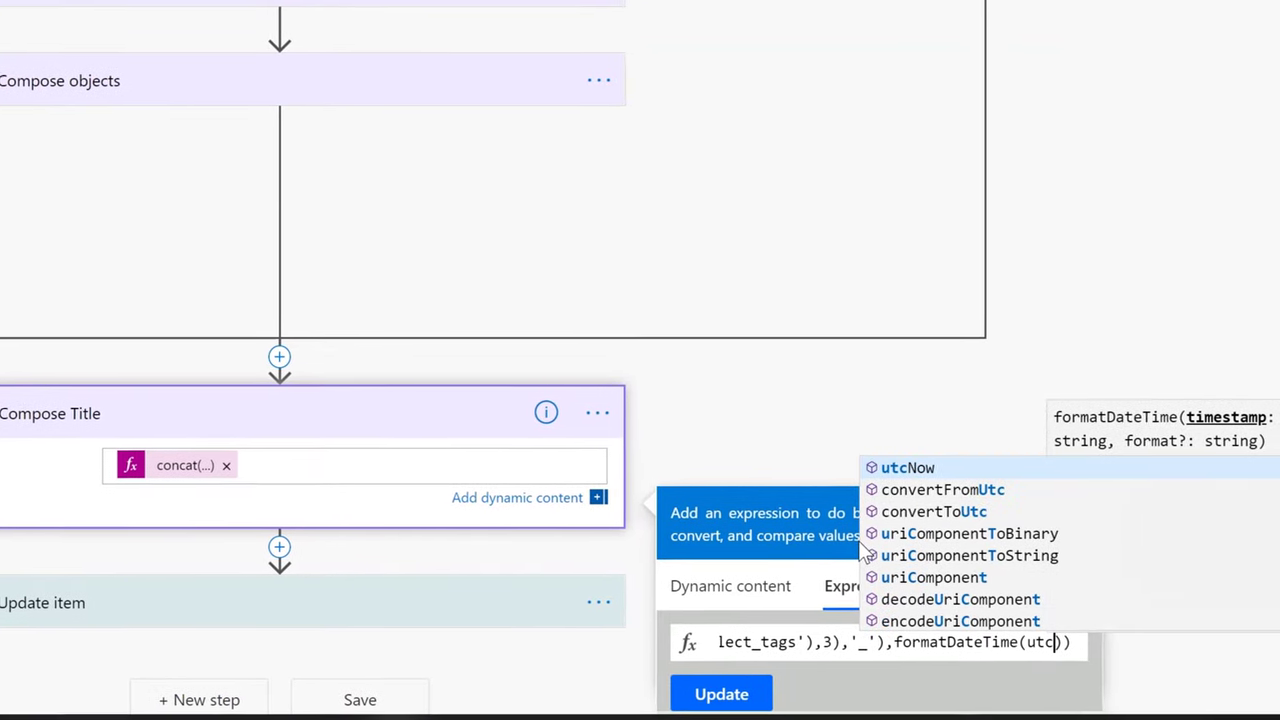
{"action": "key", "text": "Tab"}
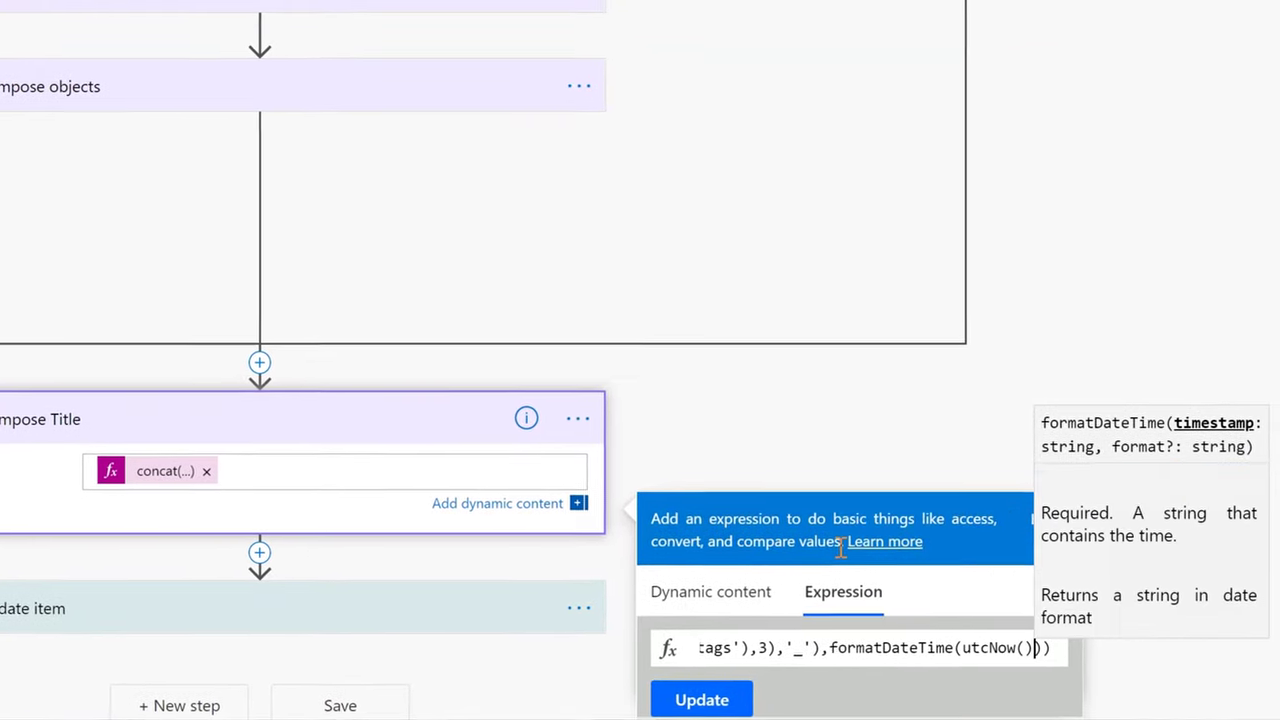
Set the formatDateTime pattern to 'yyyyMMdd_hhmmss', select the whole expression and update the Compose Title input
{"action": "type", "text": ",'yyyyMMdd"}
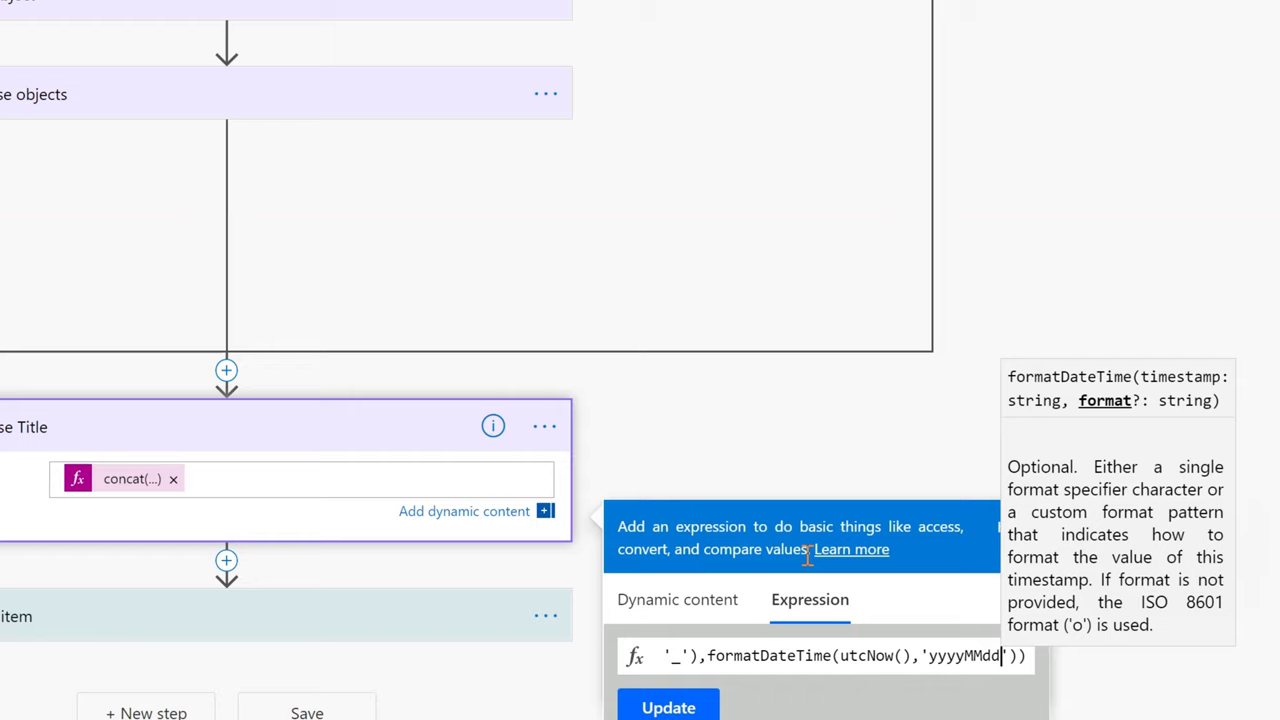
{"action": "type", "text": "-"}
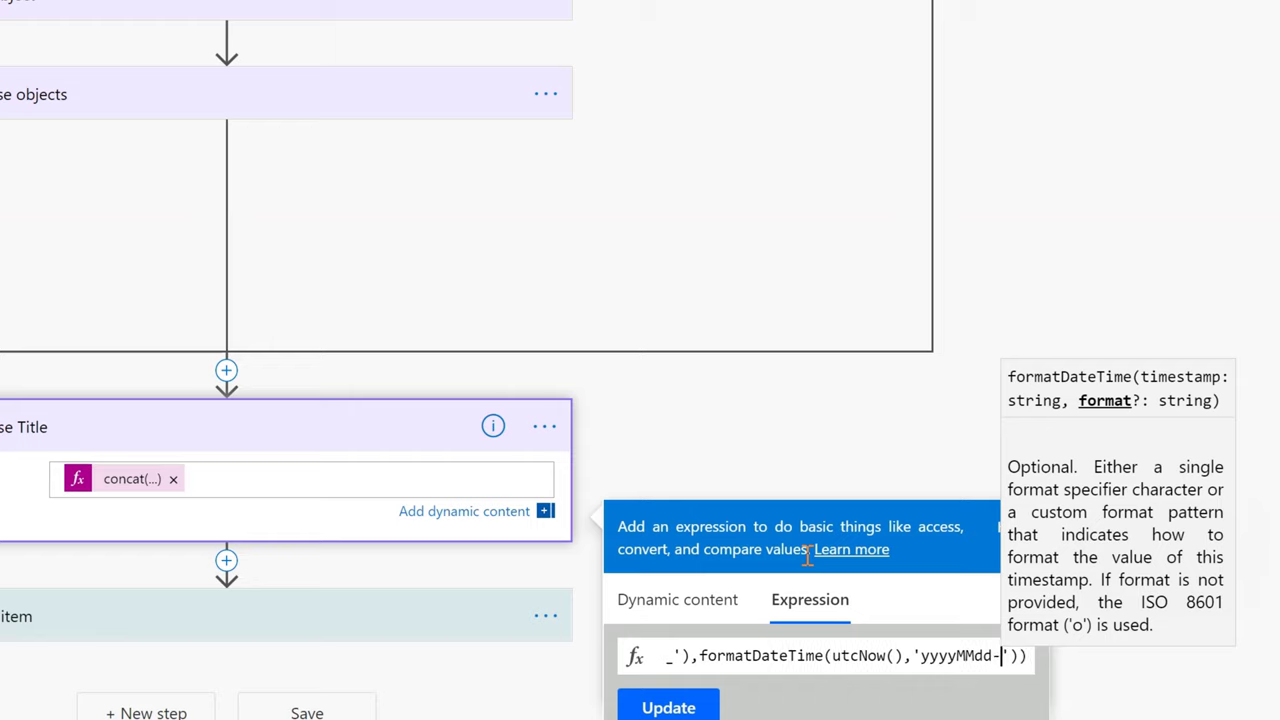
{"action": "type", "text": "hhmmss"}
{"action": "key", "text": "ctrl+a"}
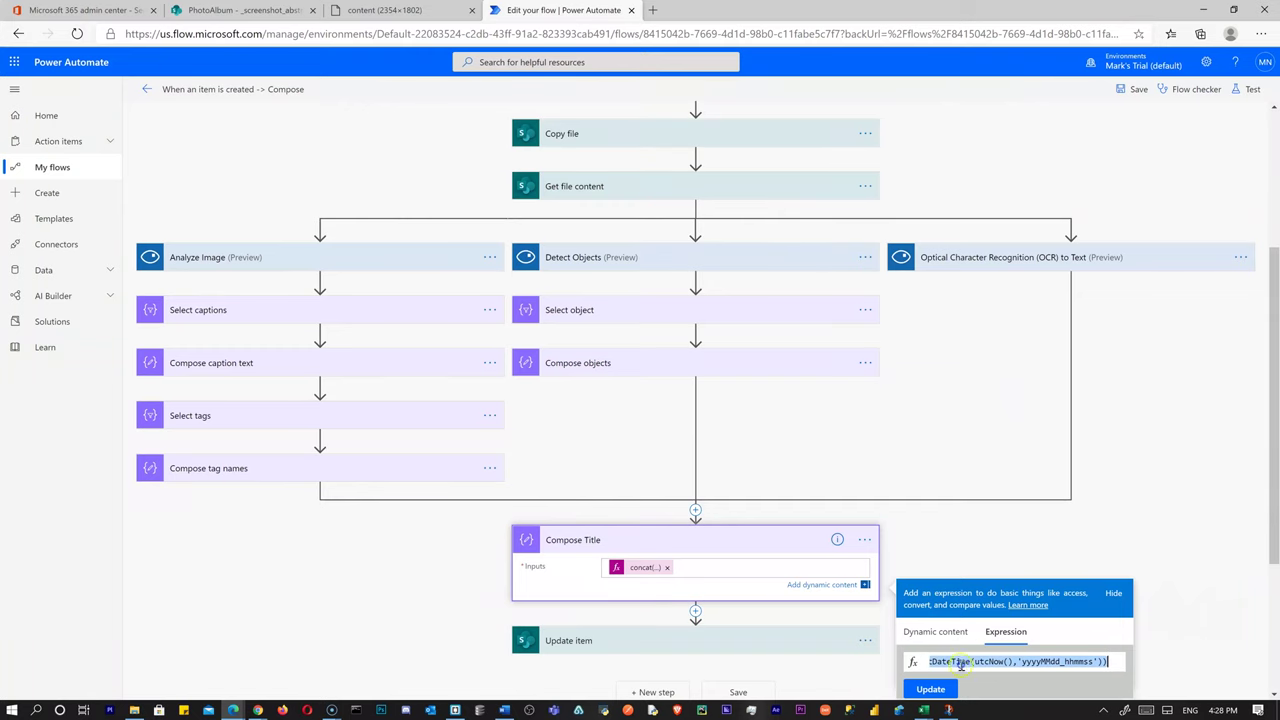
{"action": "left_click", "coordinate": [930, 689]}
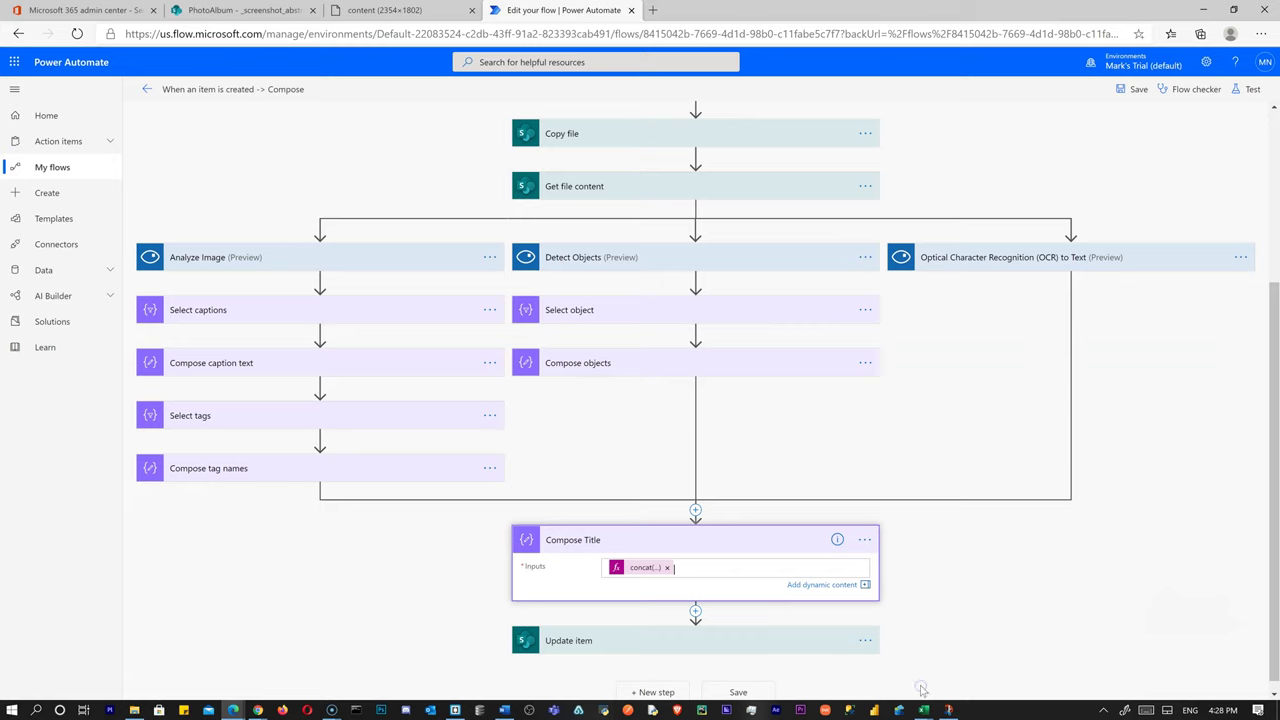
Replace the Compose Title input with concat(first(body('Select_object')),'_',join(take(body('Select_tags'),3),'_'),formatDateTime(utcNow(),'yyyyMMdd_hhmmss')) and save the flow
{"action": "left_click", "coordinate": [666, 567]}
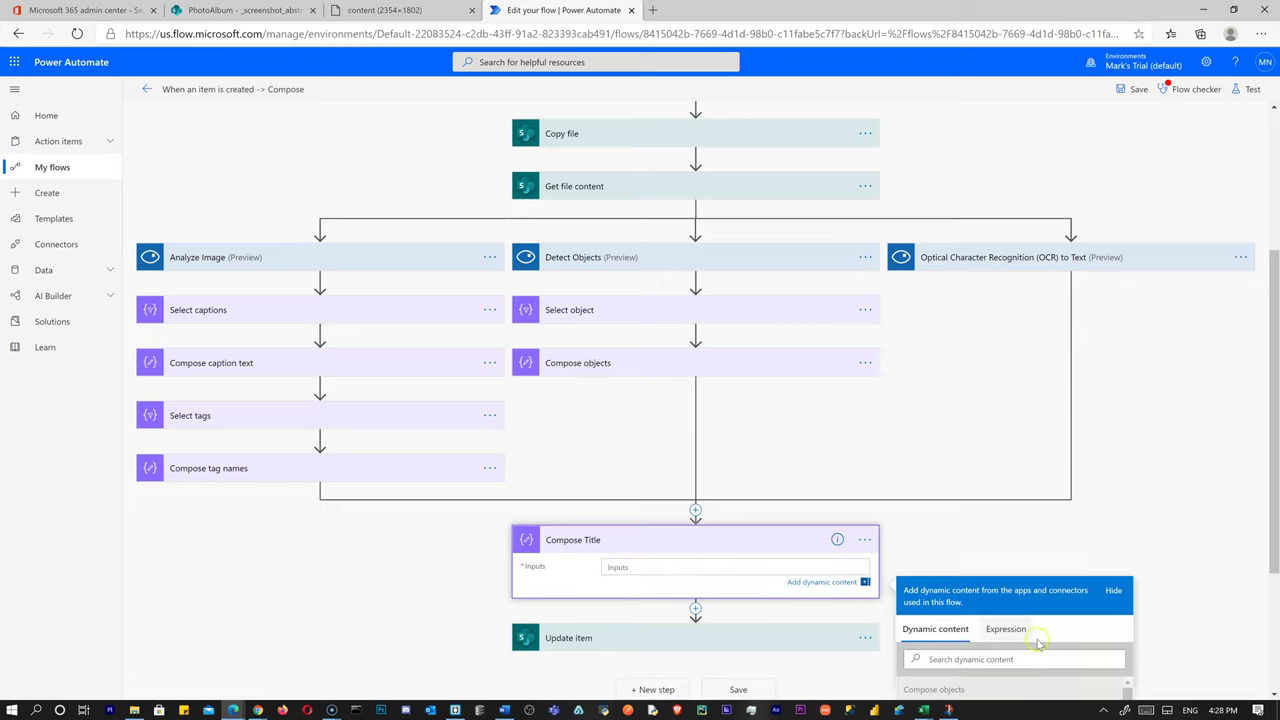
{"action": "left_click", "coordinate": [1036, 638]}
{"action": "left_click_drag", "start_coordinate": [1276, 365], "coordinate": [1213, 459]}
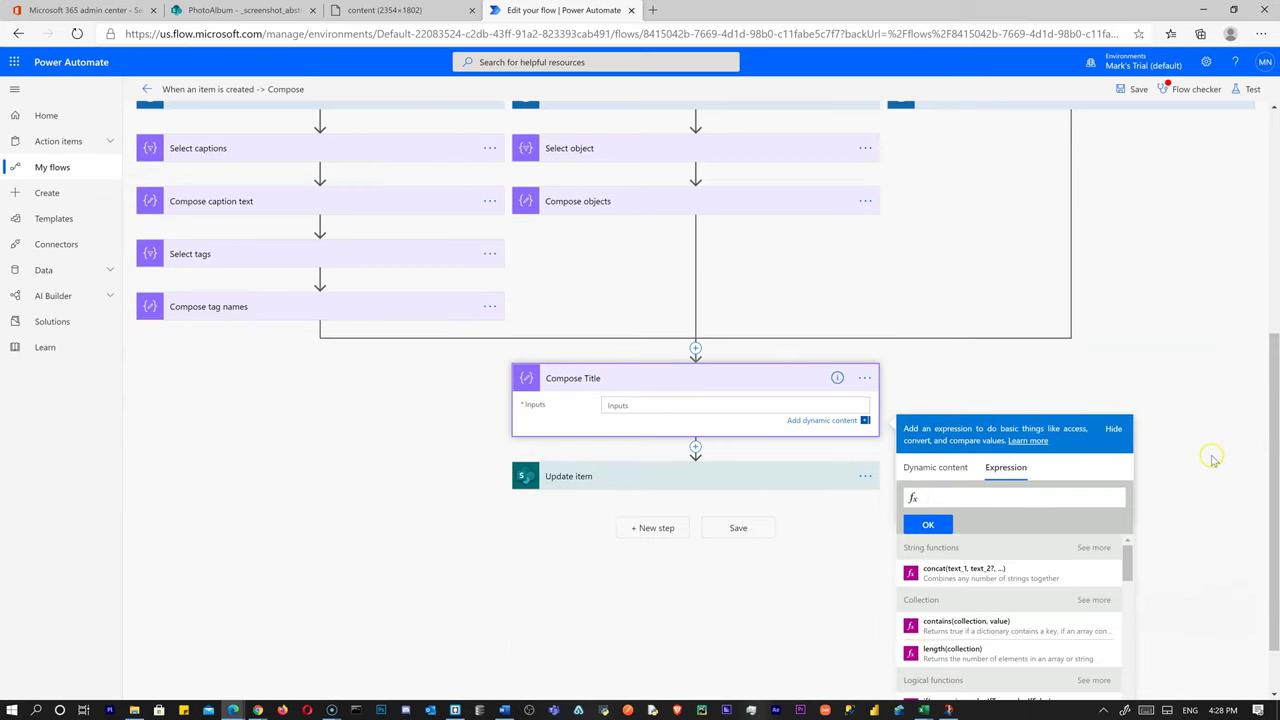
{"action": "left_click", "coordinate": [928, 526]}
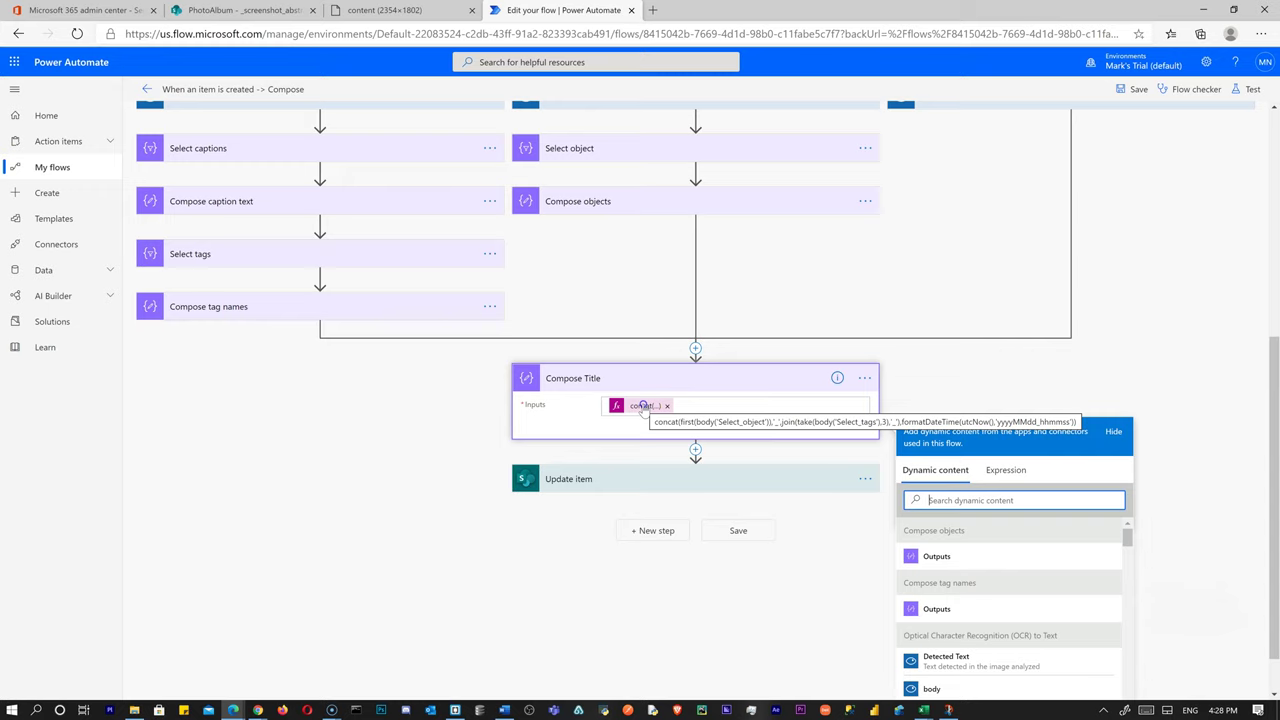
{"action": "left_click", "coordinate": [1137, 89]}
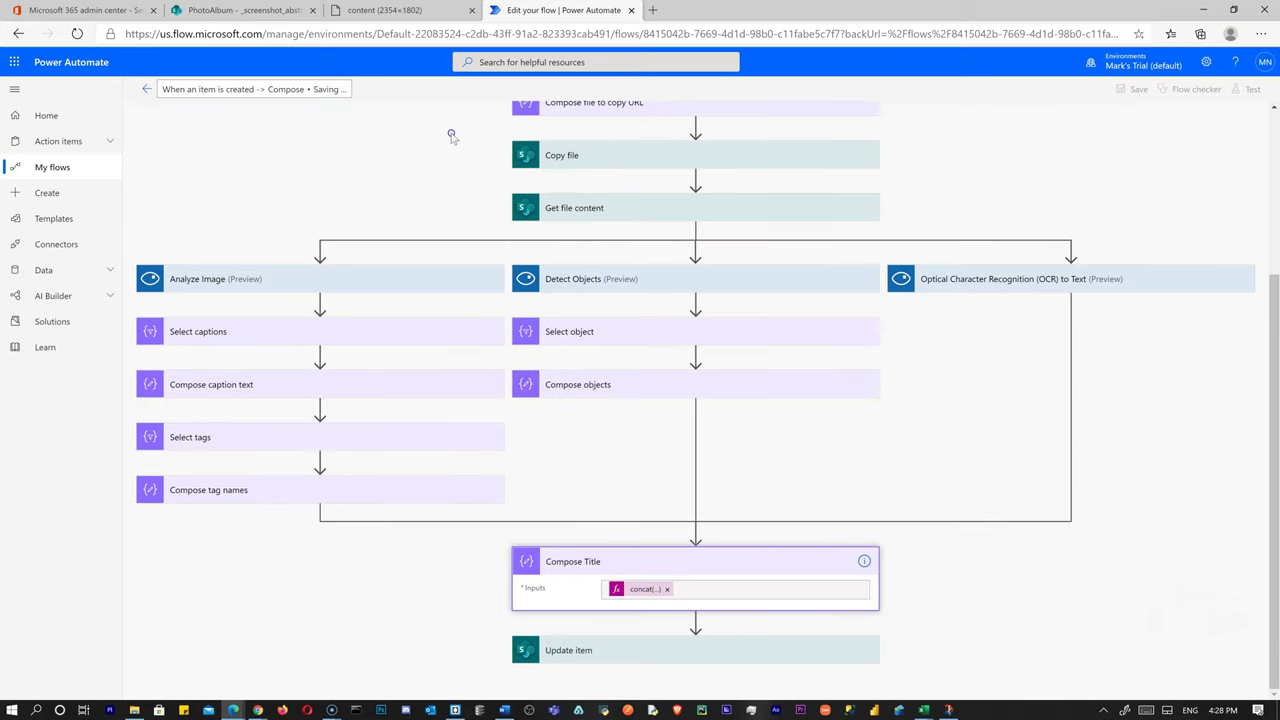
Switch to the PhotoAlbum list in SharePoint and save a new item titled edd with the picture of several speckled chickens
{"action": "left_click", "coordinate": [240, 10]}
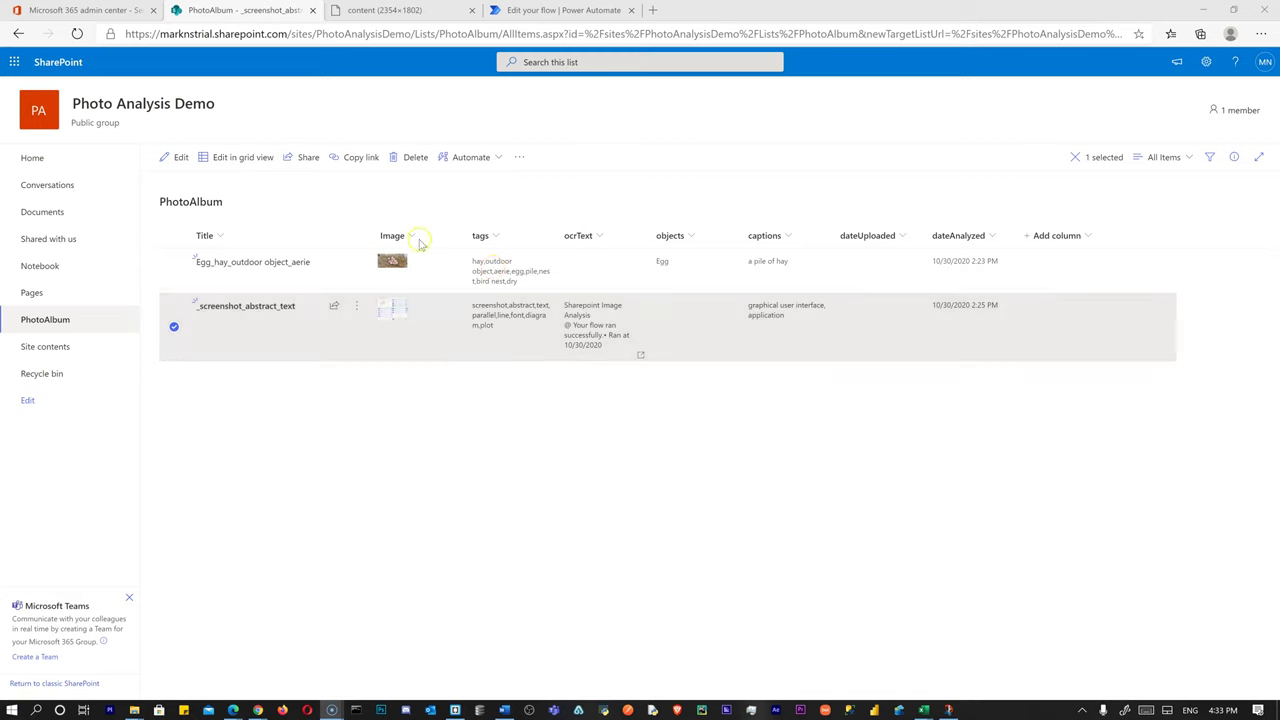
{"action": "left_click", "coordinate": [240, 220]}
{"action": "left_click", "coordinate": [190, 158]}
{"action": "left_click", "coordinate": [1024, 175]}
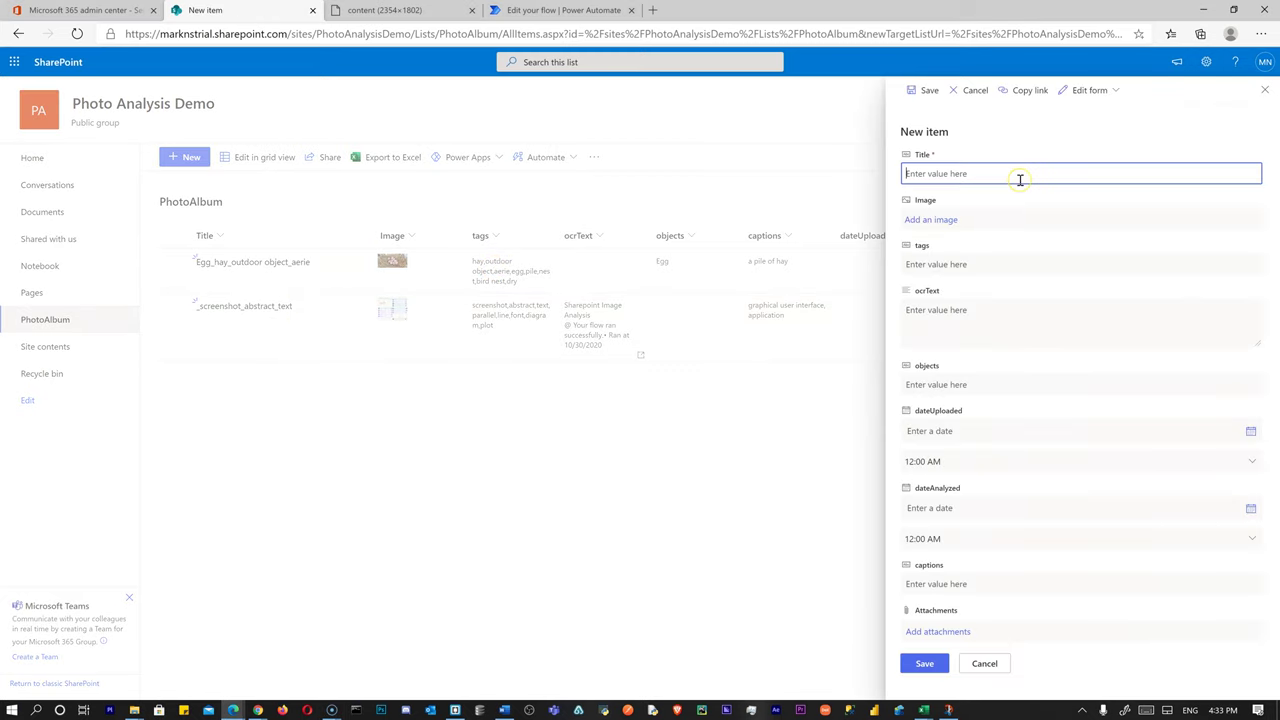
{"action": "left_click", "coordinate": [940, 220]}
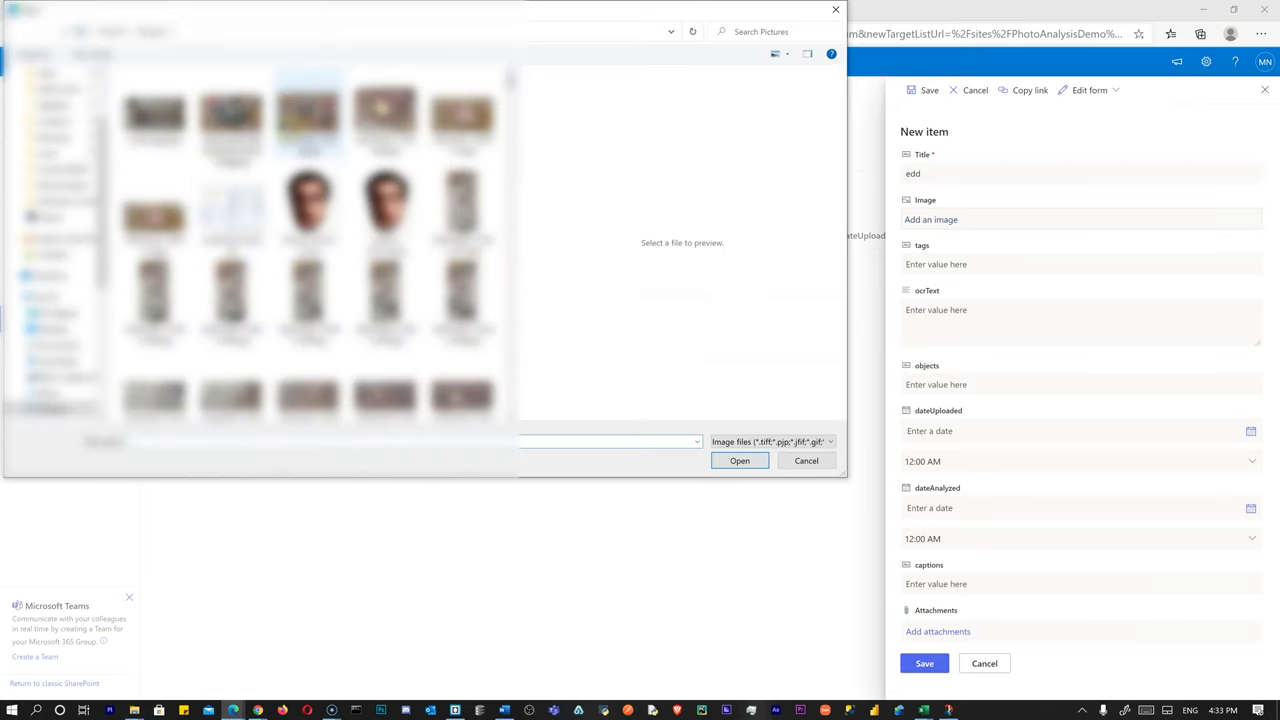
{"action": "scroll", "coordinate": [300, 200], "scroll_direction": "down", "scroll_amount": 1}
{"action": "left_click", "coordinate": [385, 95]}
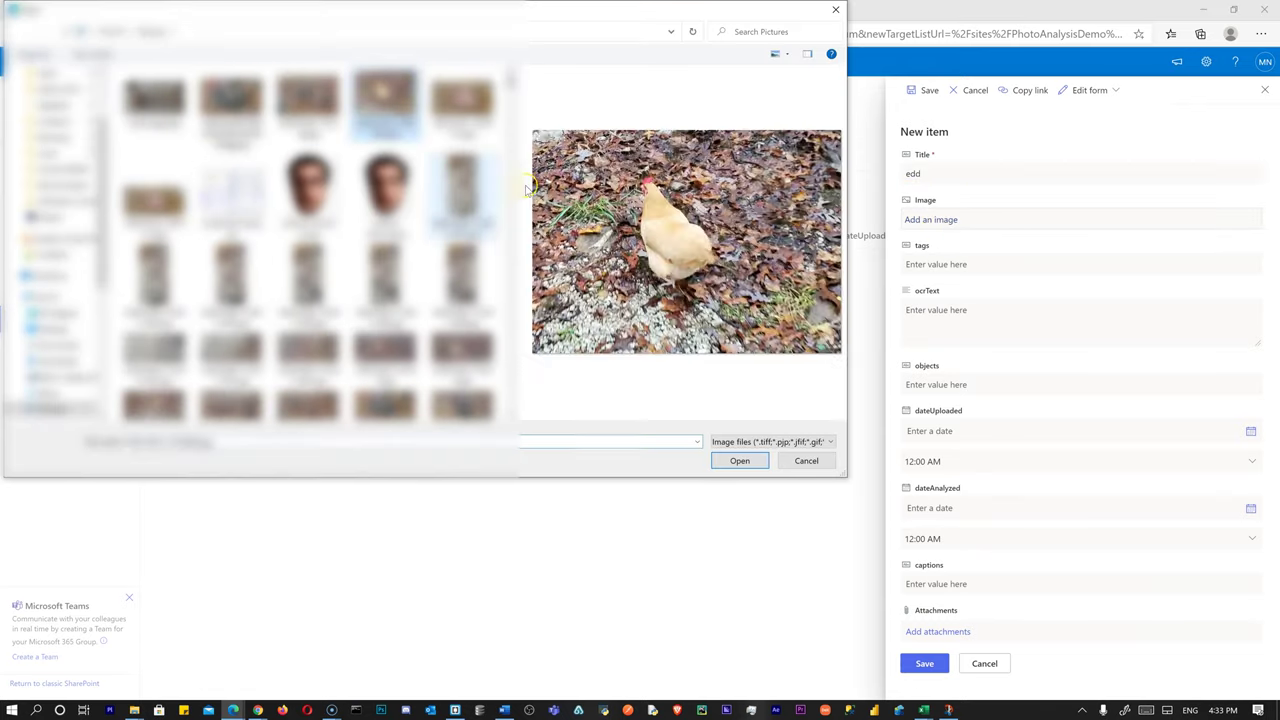
{"action": "left_click", "coordinate": [308, 95]}
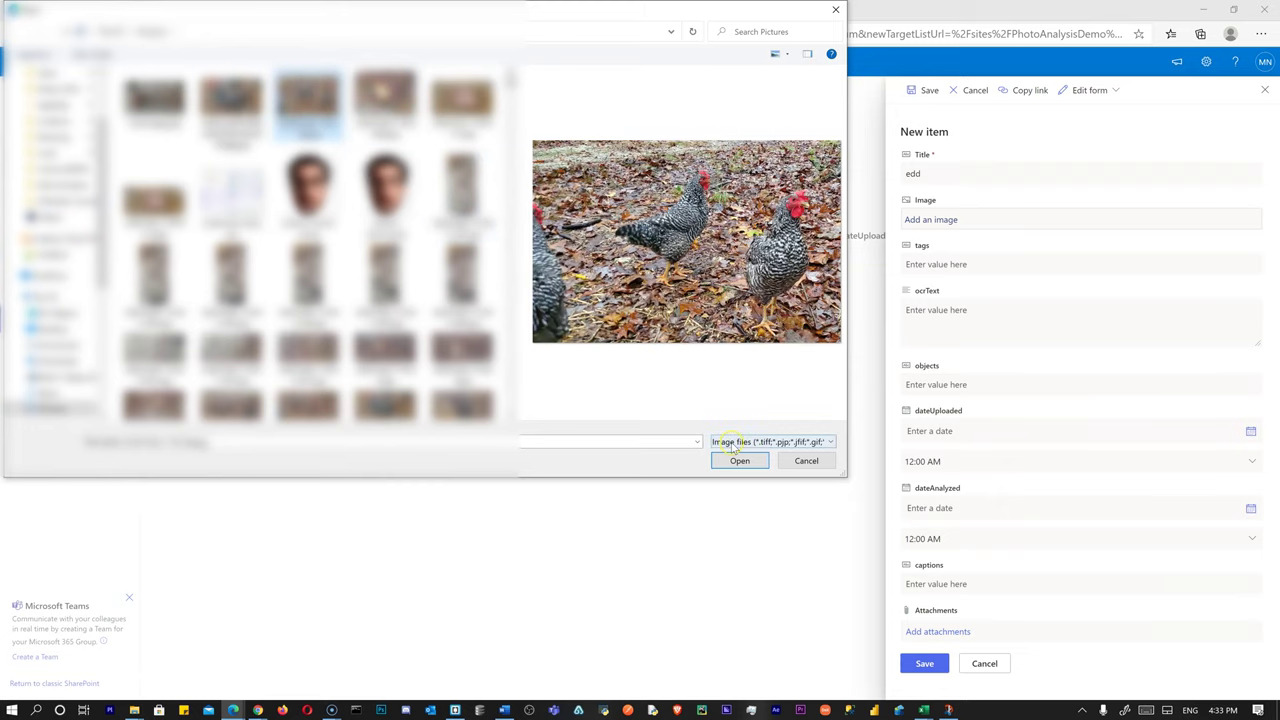
{"action": "left_click", "coordinate": [738, 461]}
{"action": "left_click", "coordinate": [924, 669]}
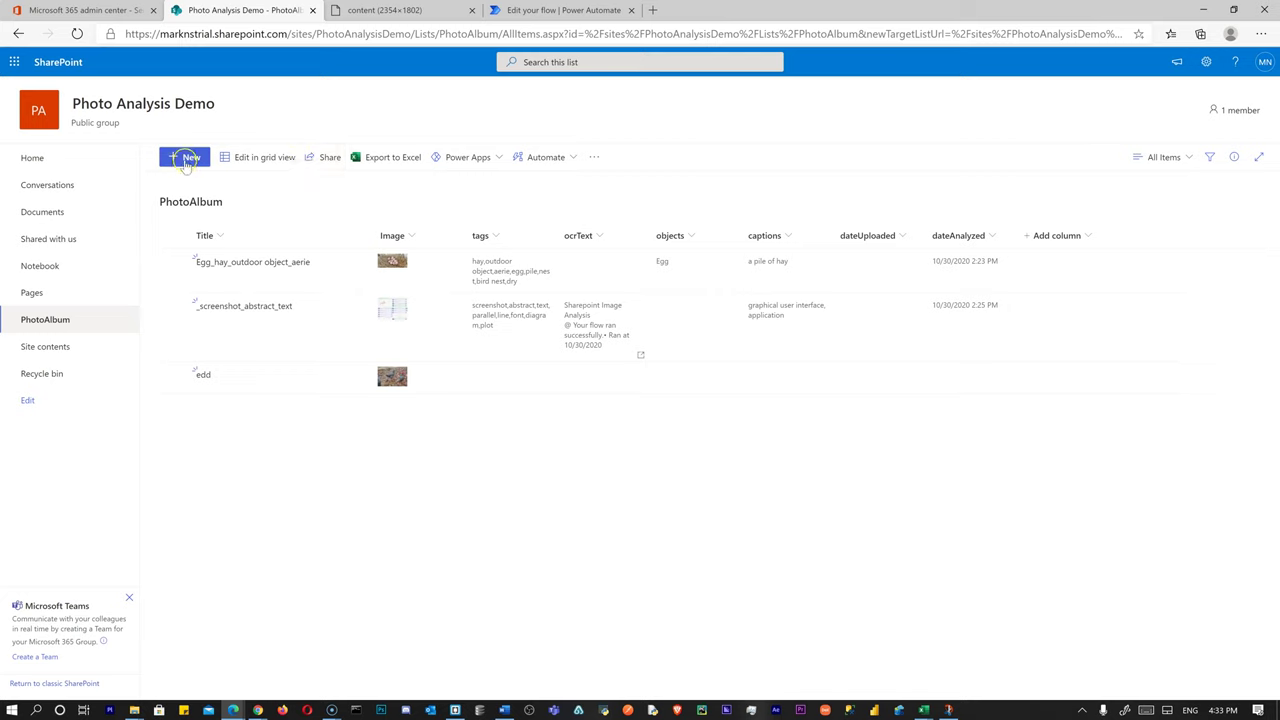
Add a PhotoAlbum item titled aaaa with the picture of the single tan hen
{"action": "left_click", "coordinate": [185, 162]}
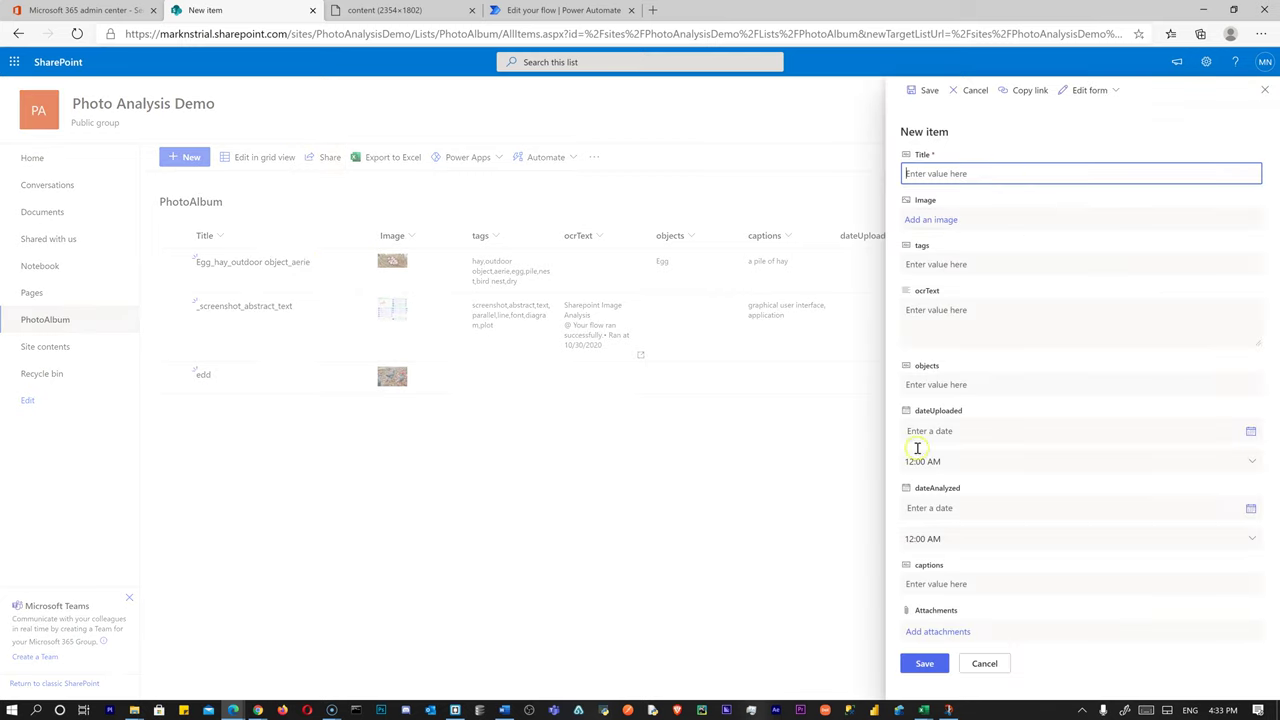
{"action": "left_click", "coordinate": [945, 219]}
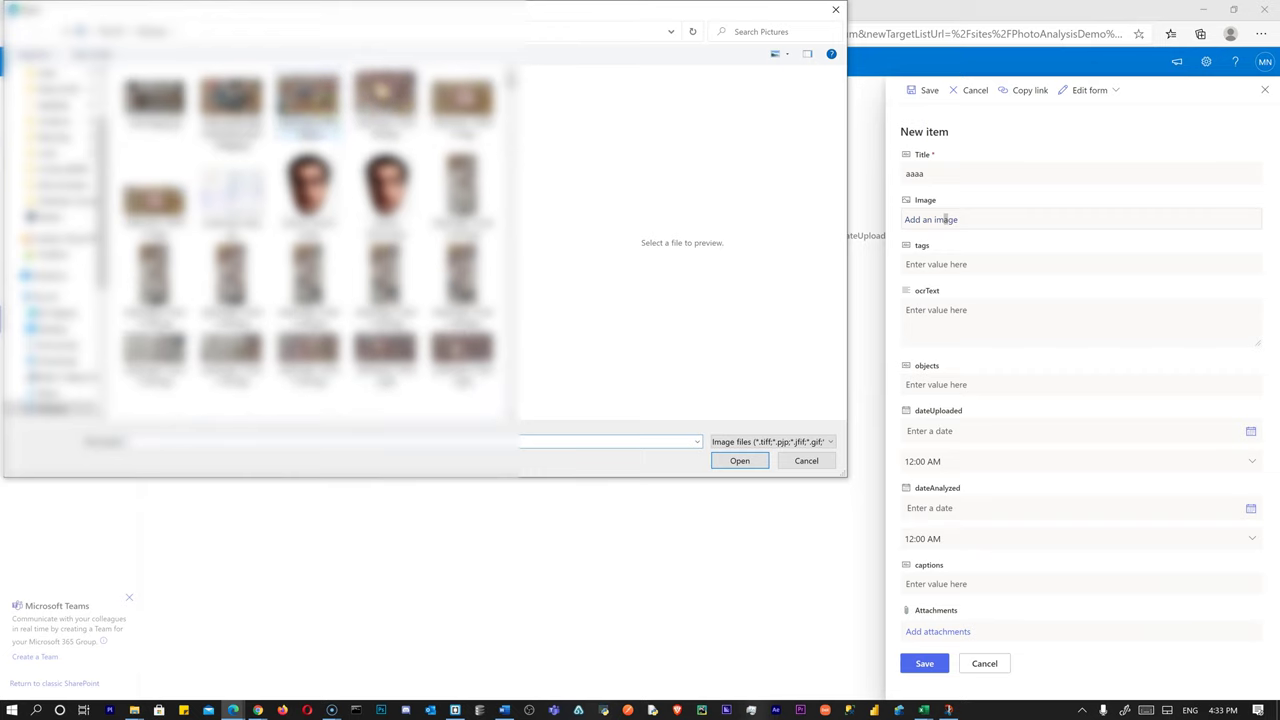
{"action": "left_click", "coordinate": [385, 102]}
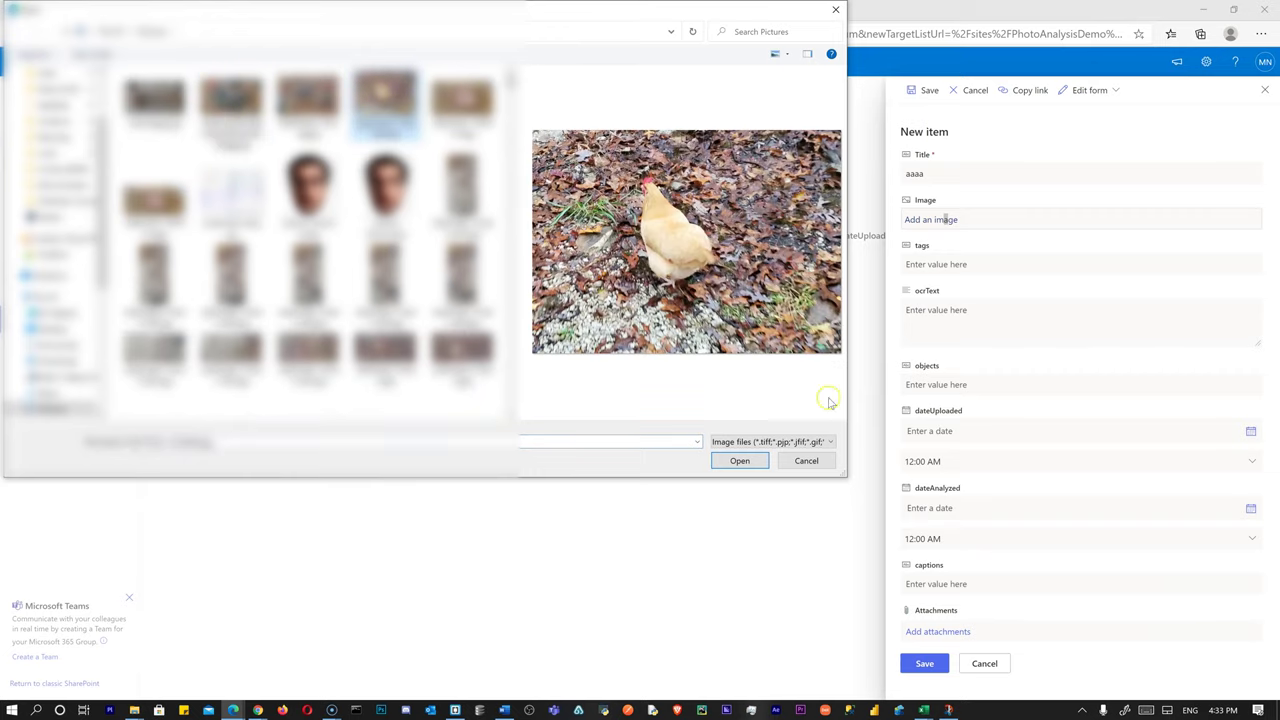
{"action": "left_click", "coordinate": [740, 461]}
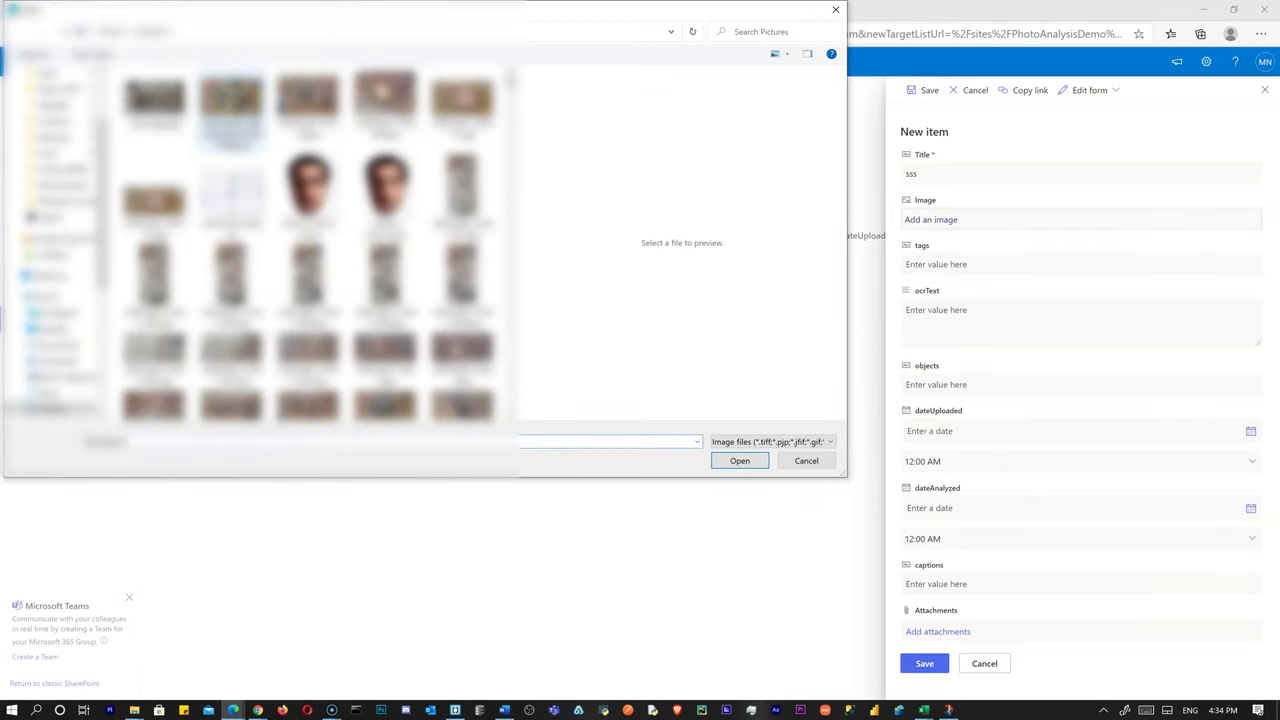
Attach the close-up picture of the speckled hen to the new item titled sss and save it
{"action": "left_click", "coordinate": [231, 100]}
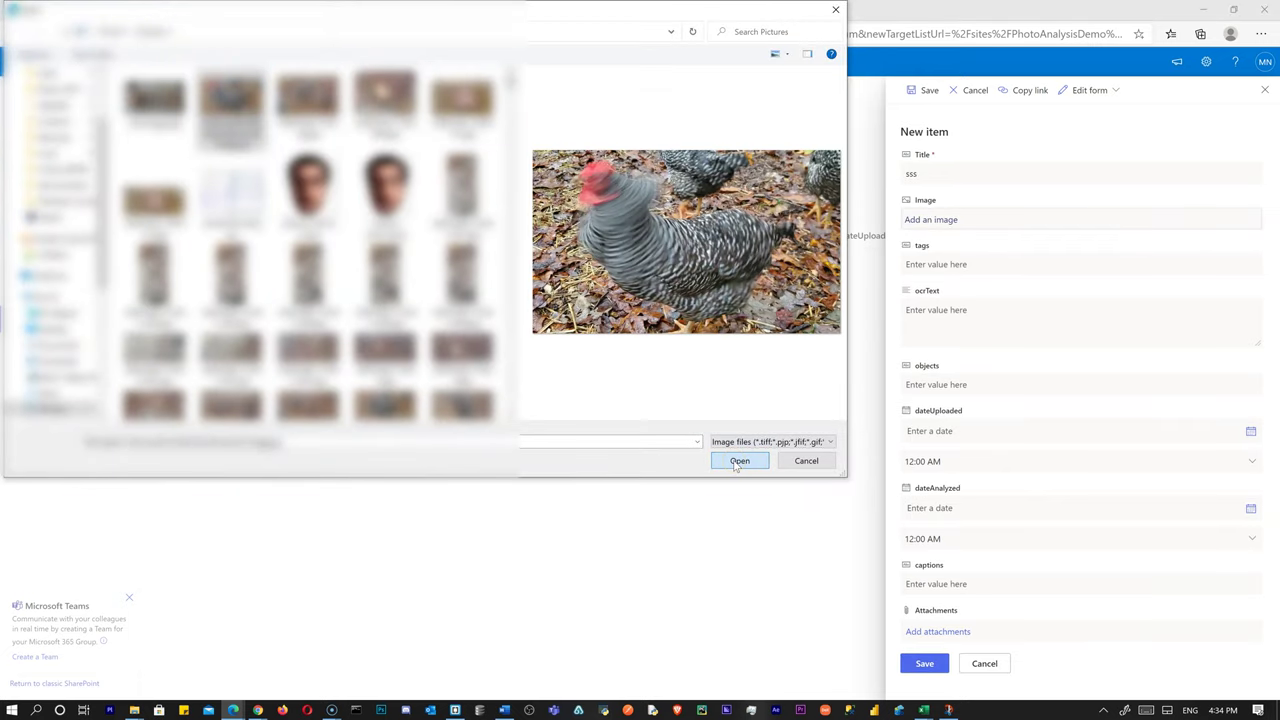
{"action": "left_click", "coordinate": [739, 461]}
{"action": "left_click", "coordinate": [918, 665]}
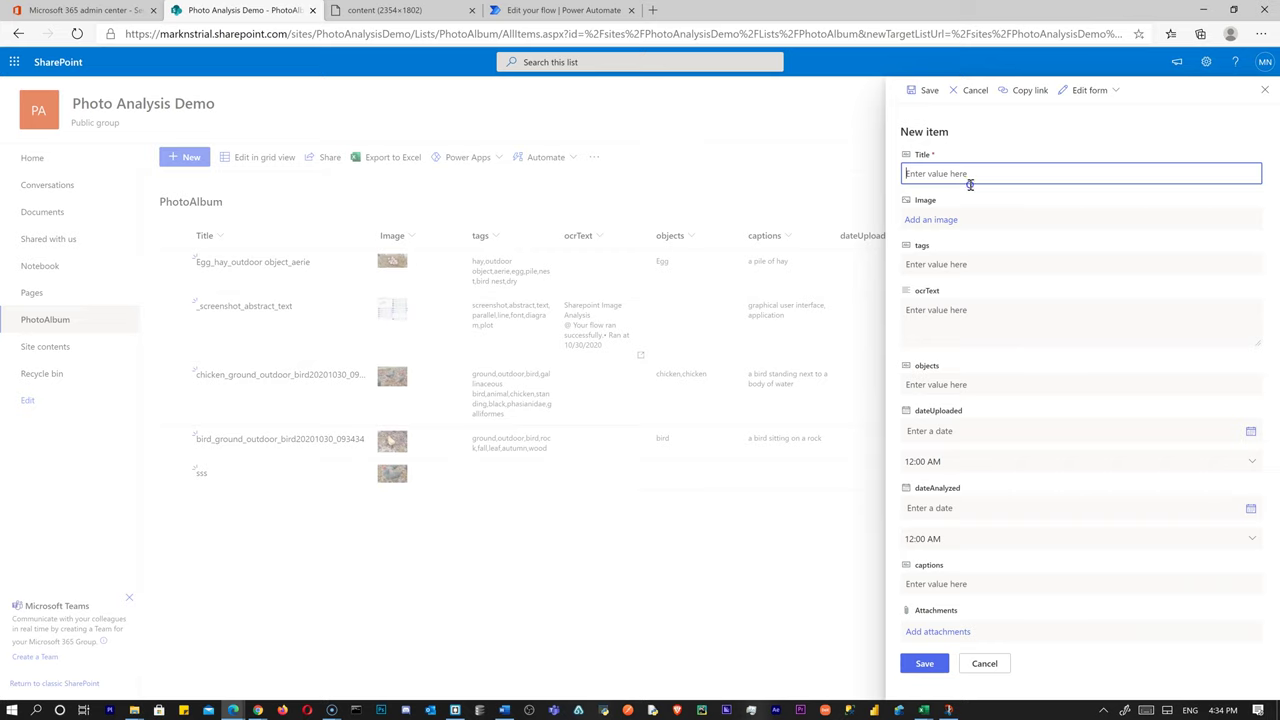
Add PhotoAlbum items titled dsafdas with the egg carton picture and fdsafdas with the painting of the man holding tablets
{"action": "left_click", "coordinate": [940, 220]}
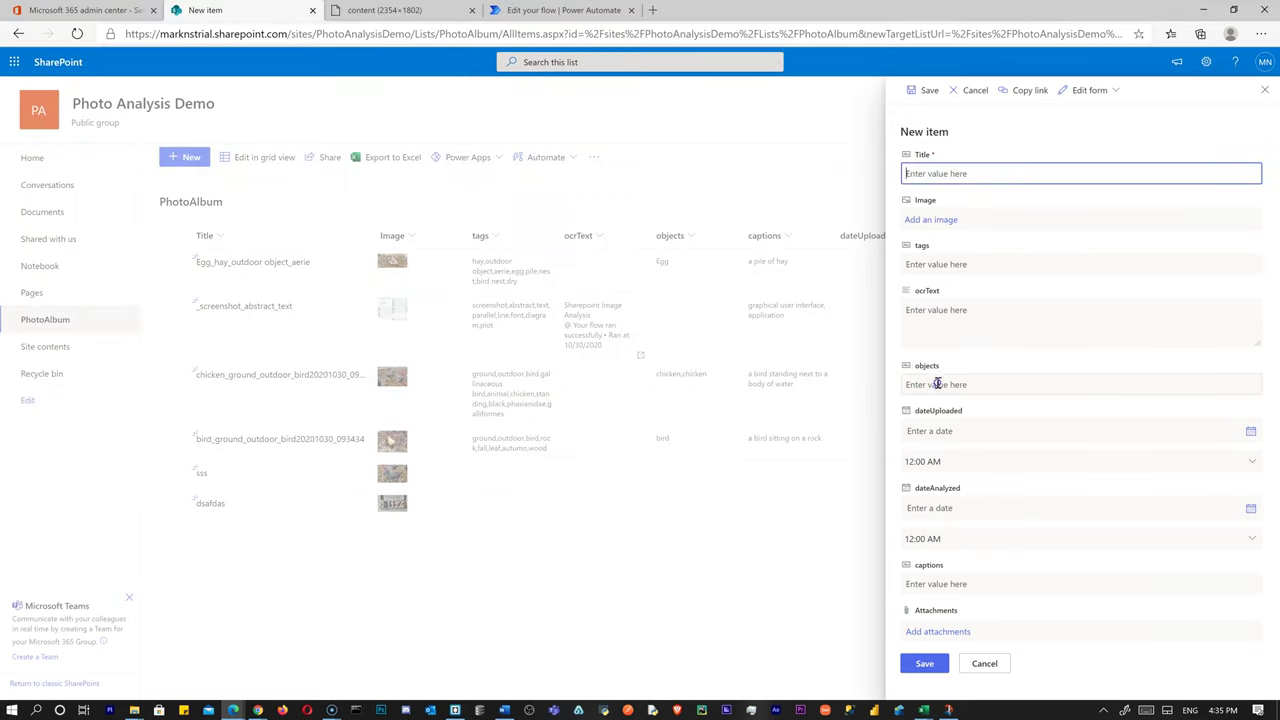
{"action": "left_click", "coordinate": [940, 220]}
{"action": "left_click", "coordinate": [742, 461]}
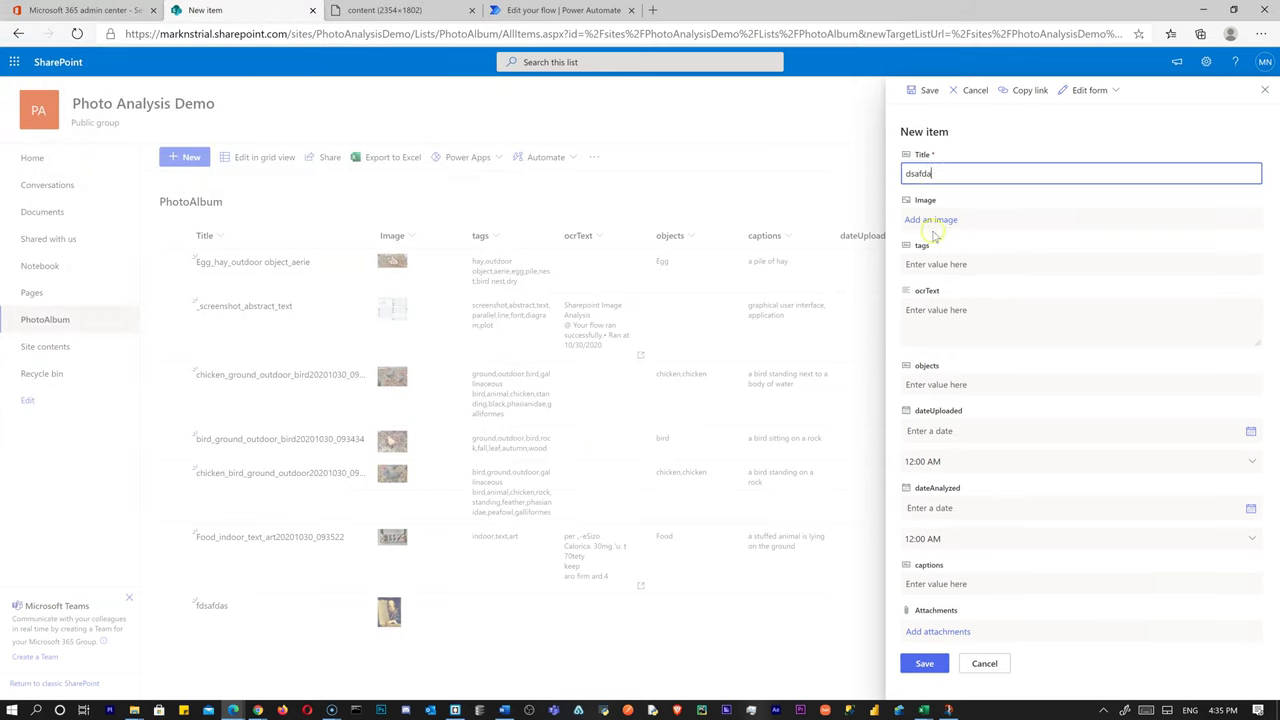
Add a PhotoAlbum item titled dsafda with the record player picture images.jpg
{"action": "left_click", "coordinate": [933, 221]}
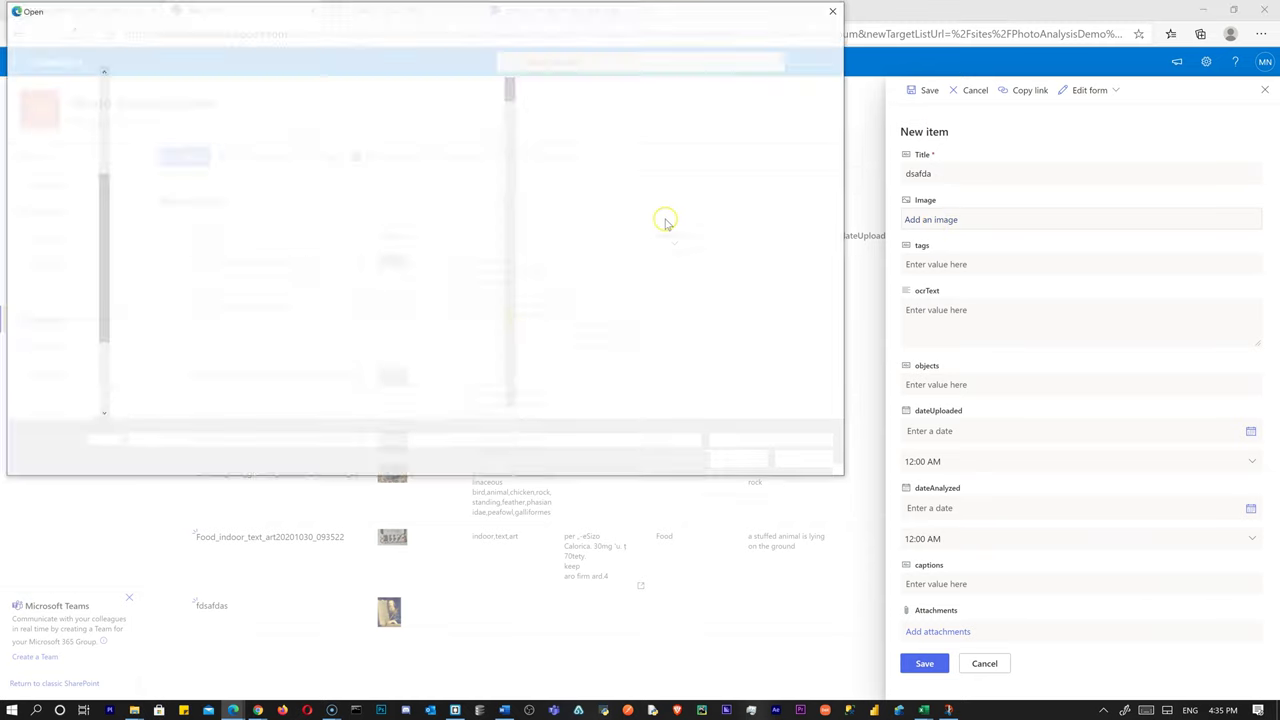
{"action": "left_click_drag", "start_coordinate": [510, 265], "coordinate": [510, 185]}
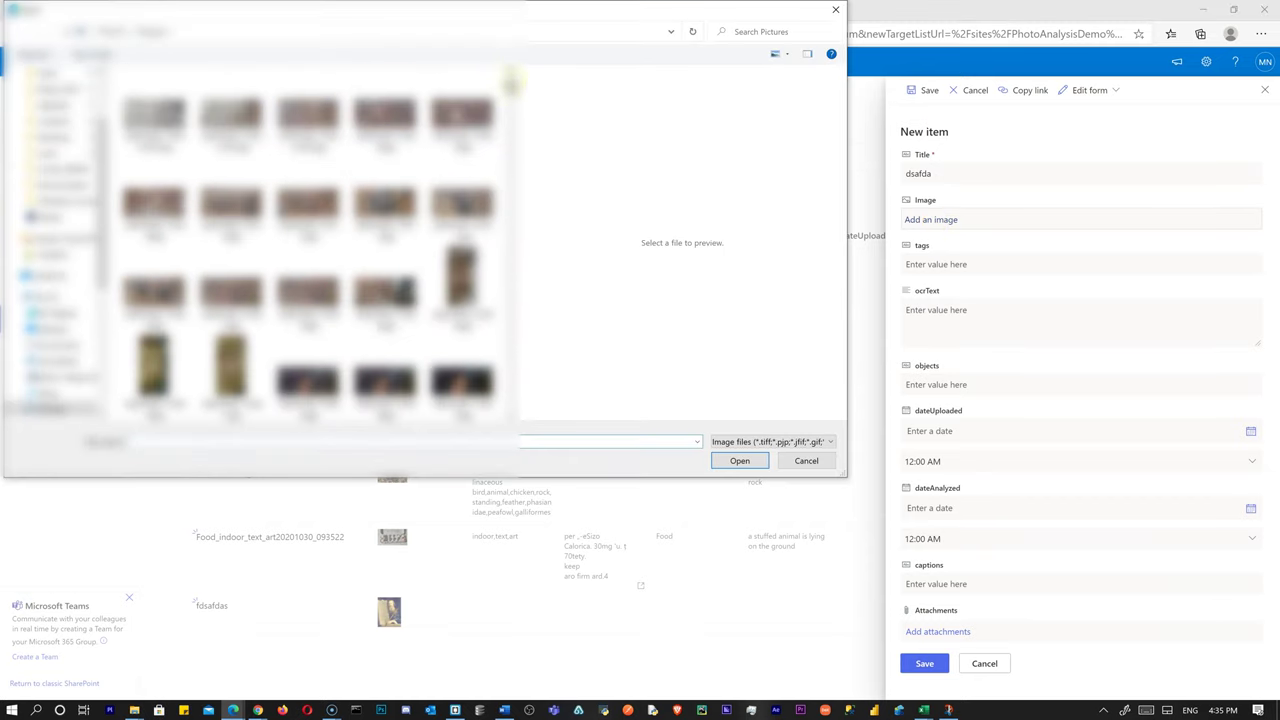
{"action": "scroll", "coordinate": [510, 83], "scroll_direction": "down", "scroll_amount": 2}
{"action": "double_click", "coordinate": [230, 200]}
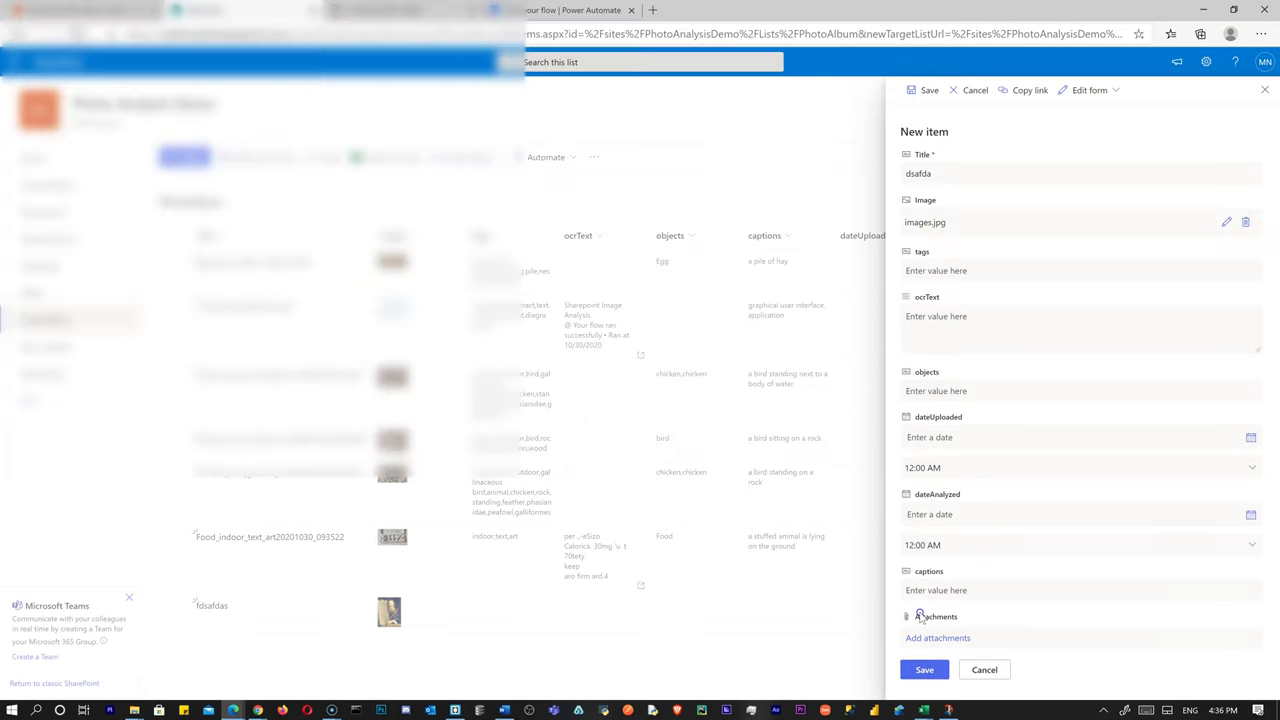
Add two more PhotoAlbum items titled fdasfdasfdas and ewa, each with its own picture
{"action": "left_click", "coordinate": [186, 160]}
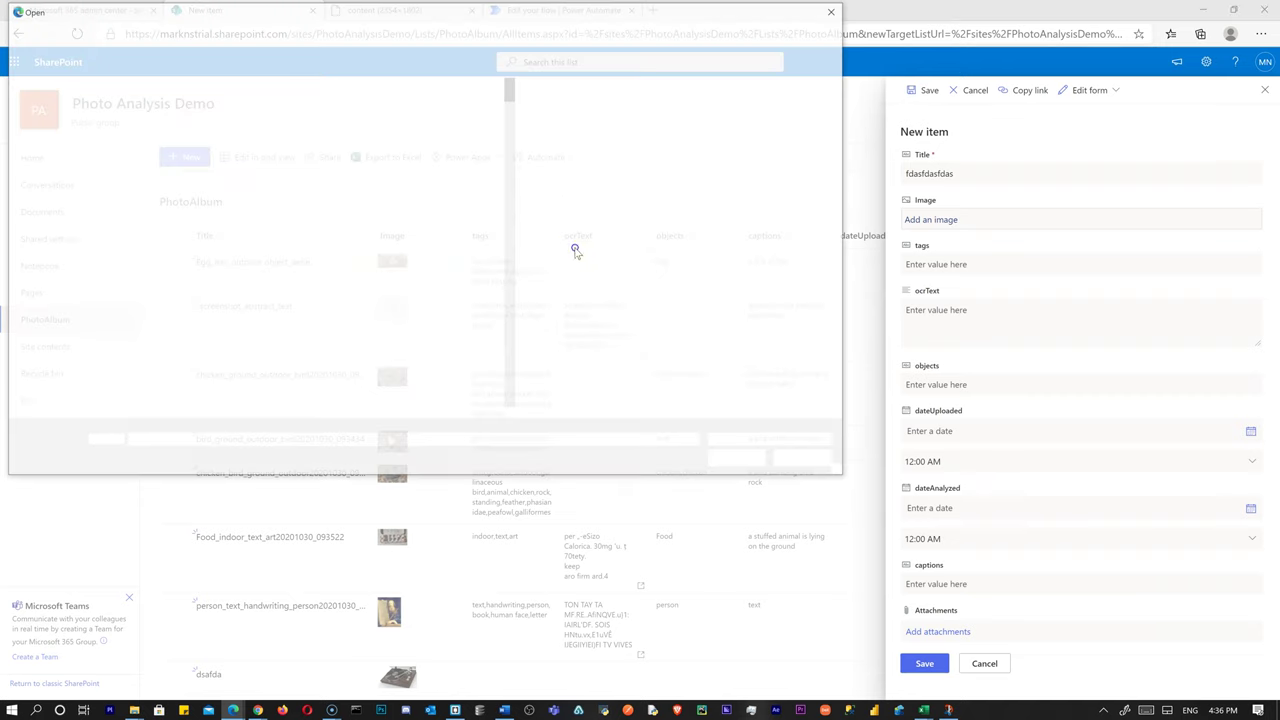
{"action": "left_click", "coordinate": [746, 462]}
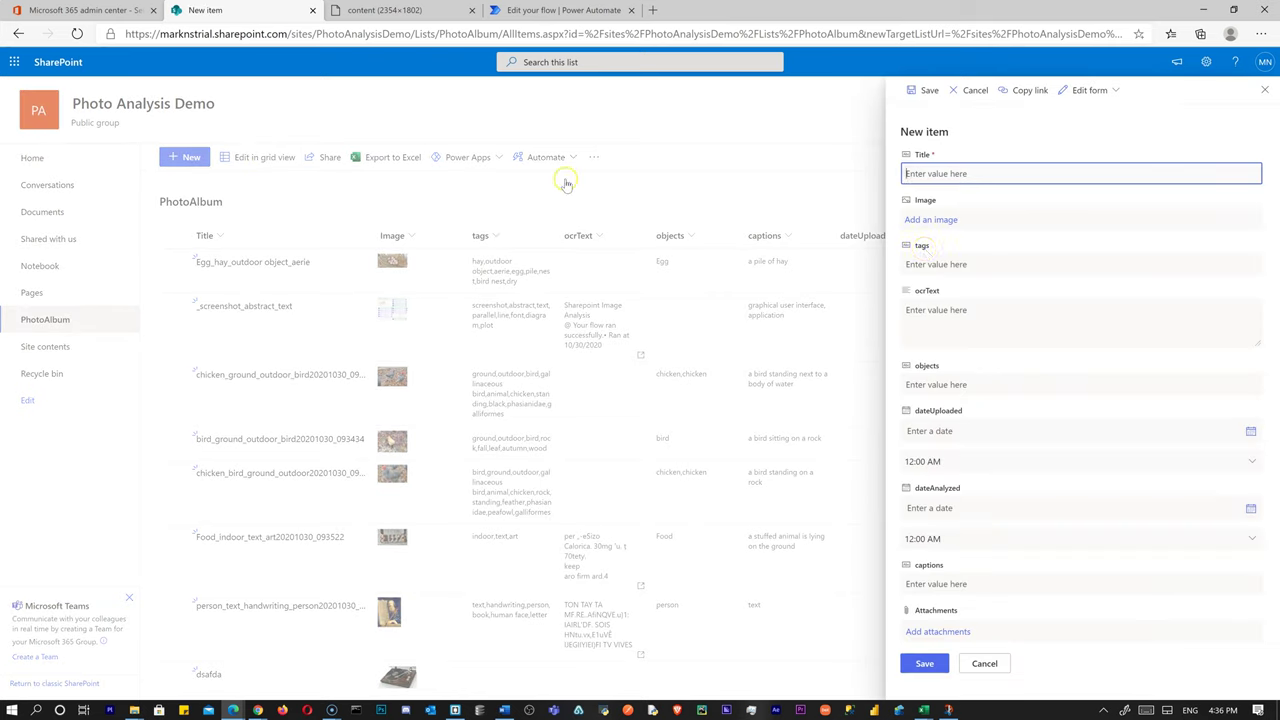
{"action": "left_click", "coordinate": [942, 225]}
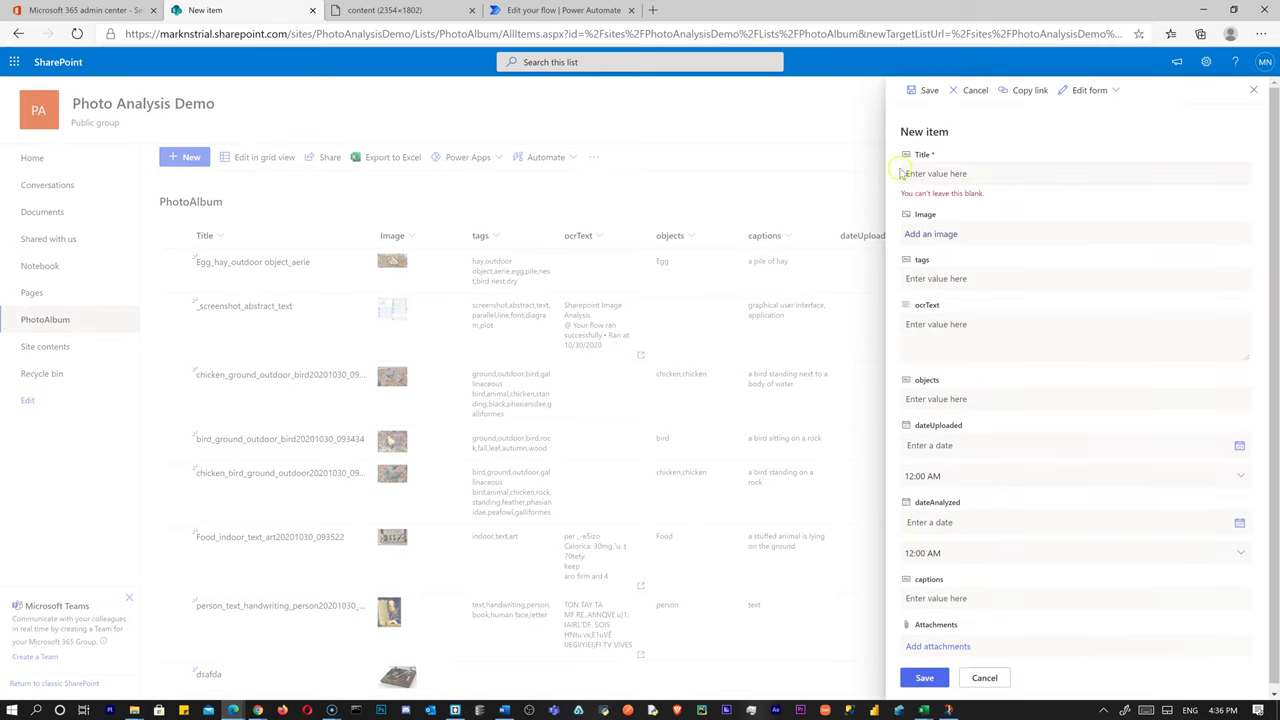
{"action": "left_click", "coordinate": [942, 230]}
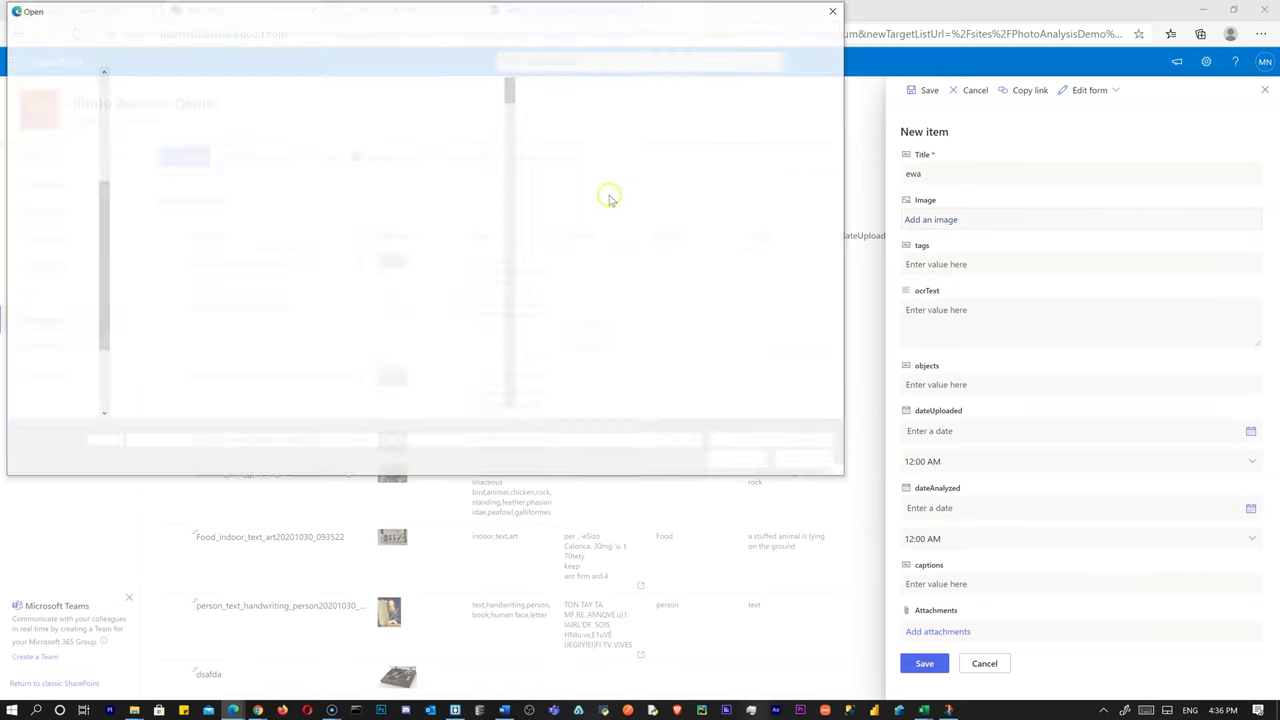
{"action": "left_click", "coordinate": [739, 461]}
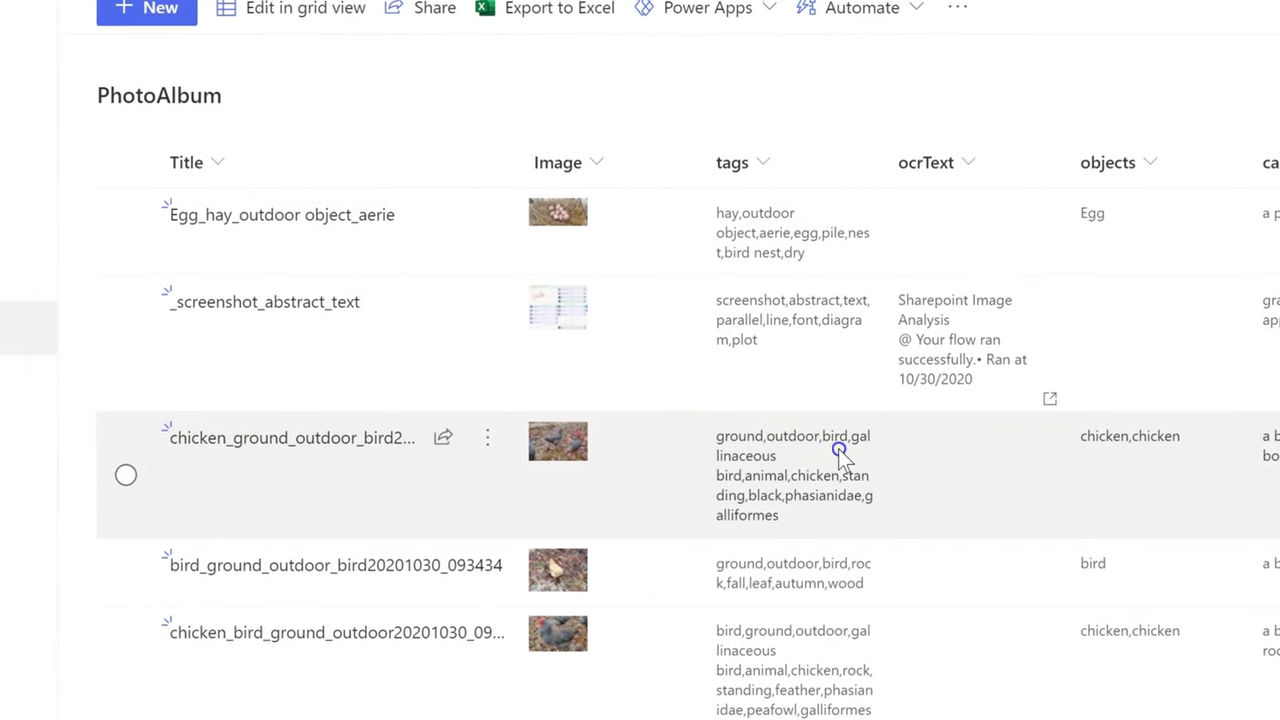
Look up the tag gallinaceous from the first chicken item on Bing in a new browser tab
{"action": "left_click", "coordinate": [790, 488]}
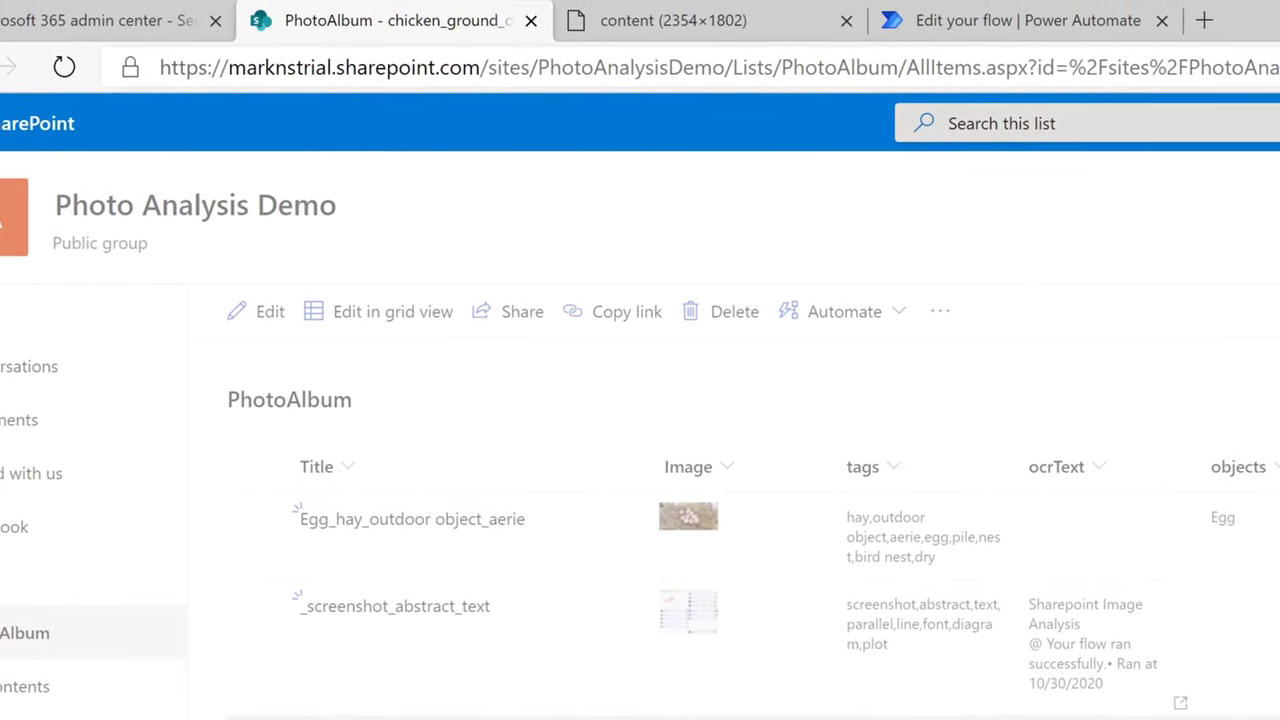
{"action": "left_click", "coordinate": [652, 10]}
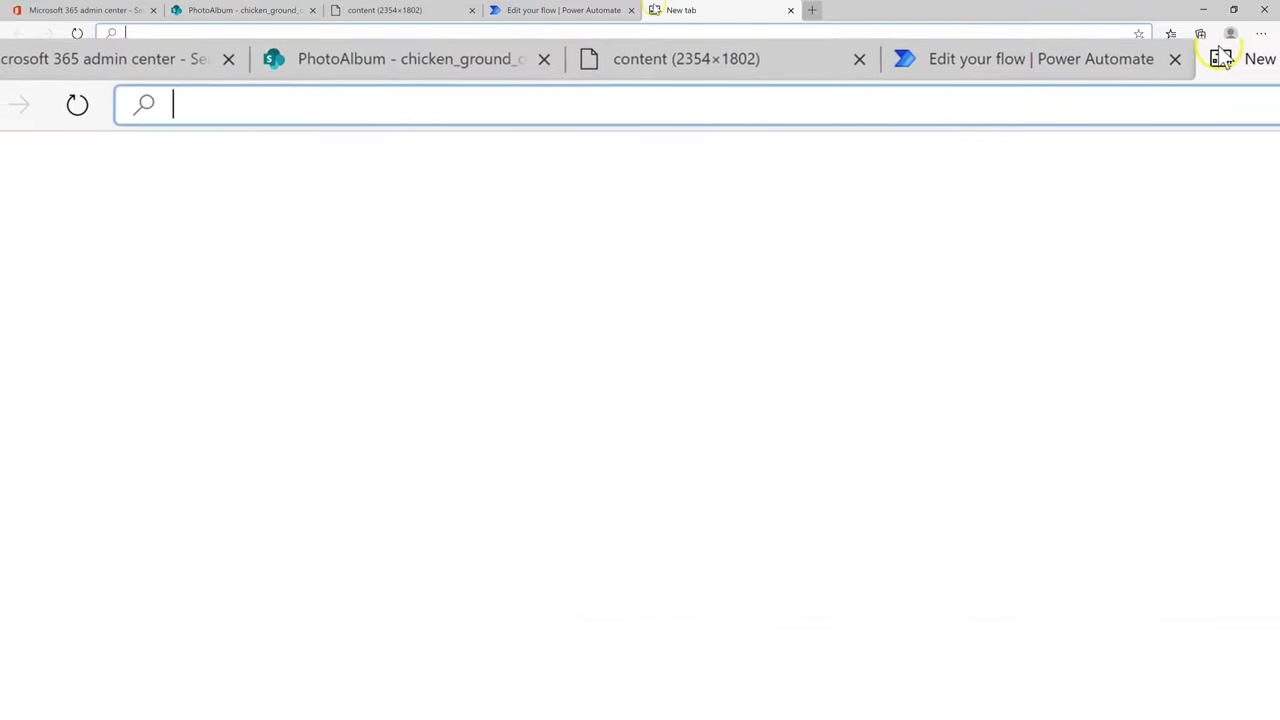
{"action": "type", "text": "gallinaceous"}
{"action": "key", "text": "Return"}
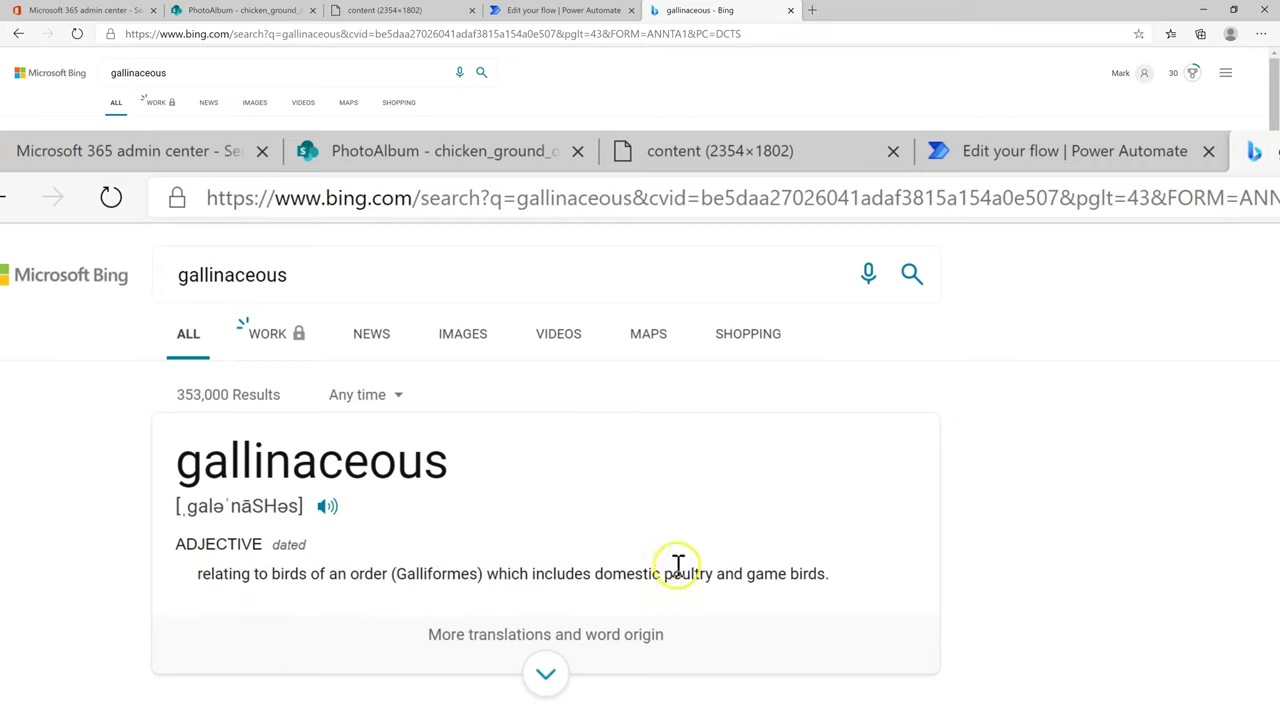
View the full-size picture of the first chicken item in PhotoAlbum and return to the list to compare its results
{"action": "left_click", "coordinate": [372, 14]}
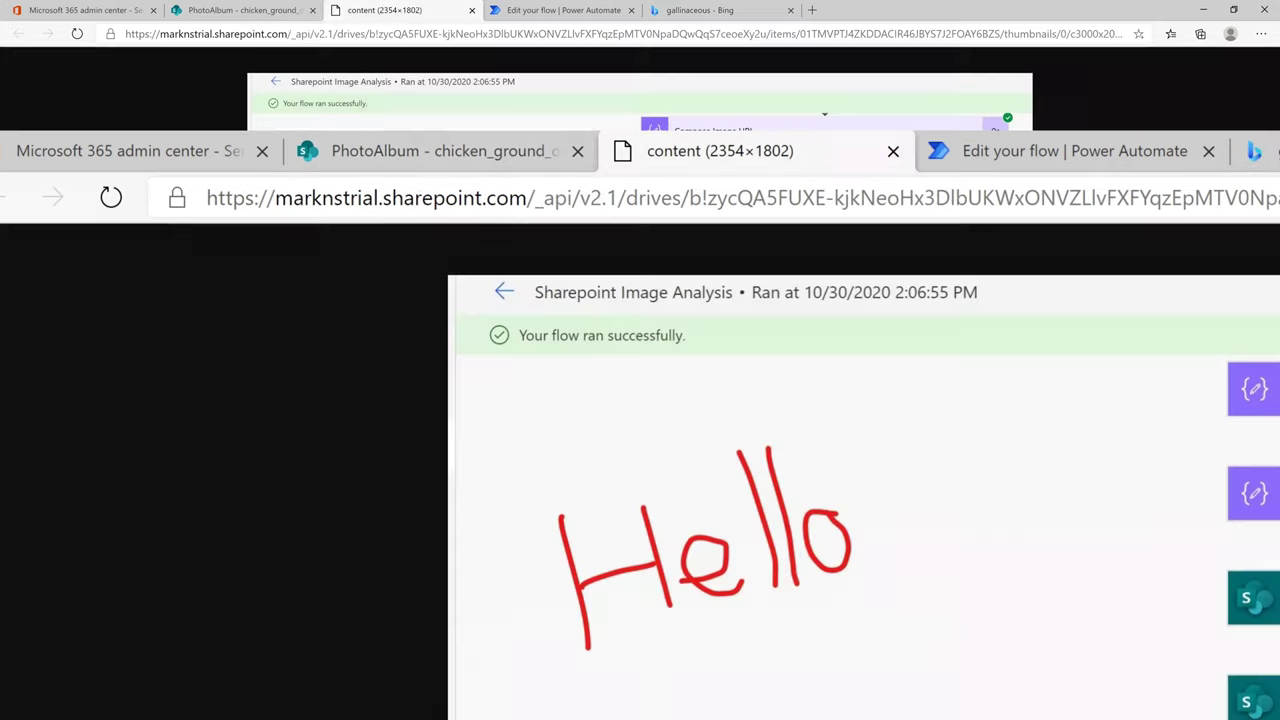
{"action": "left_click", "coordinate": [255, 10]}
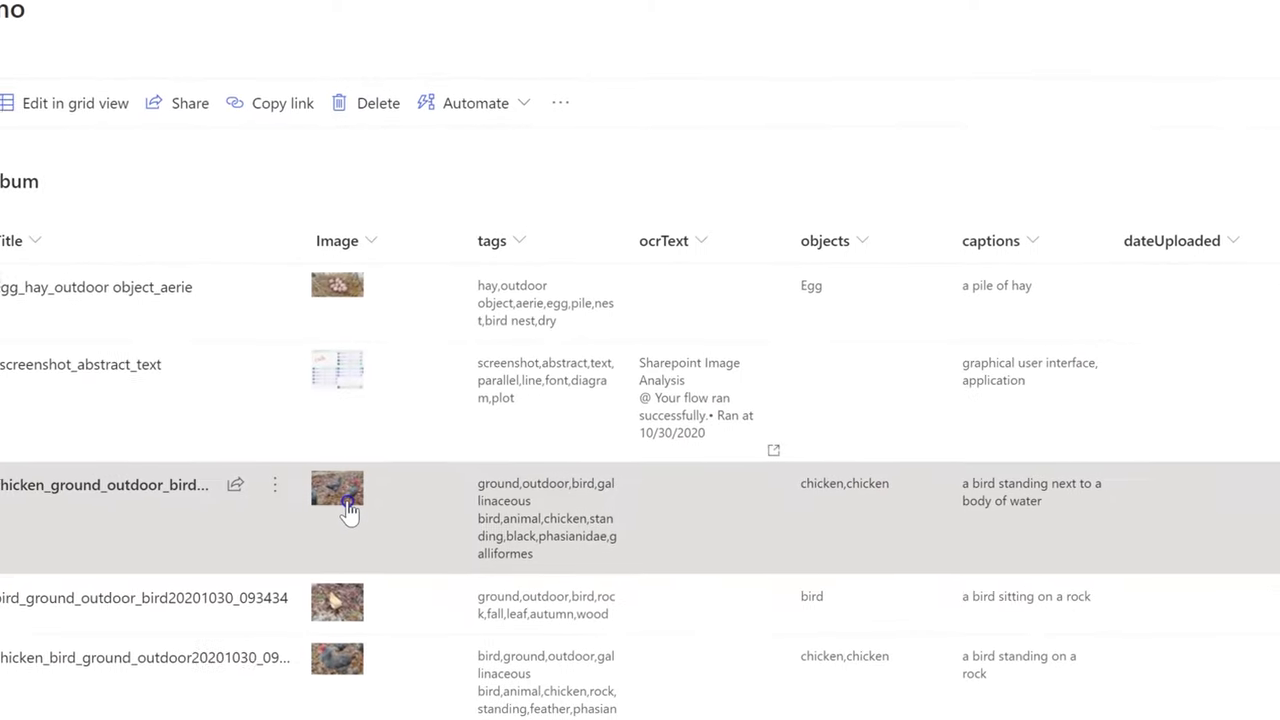
{"action": "left_click", "coordinate": [350, 500]}
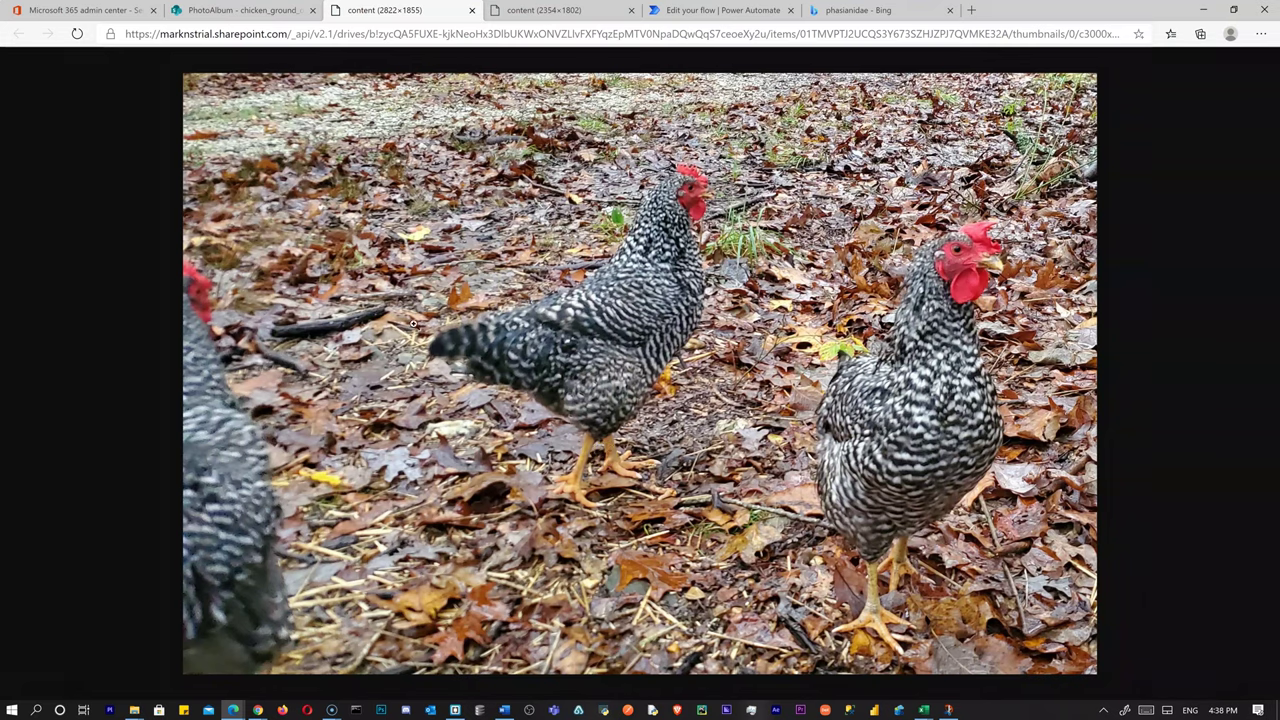
{"action": "left_click", "coordinate": [240, 10]}
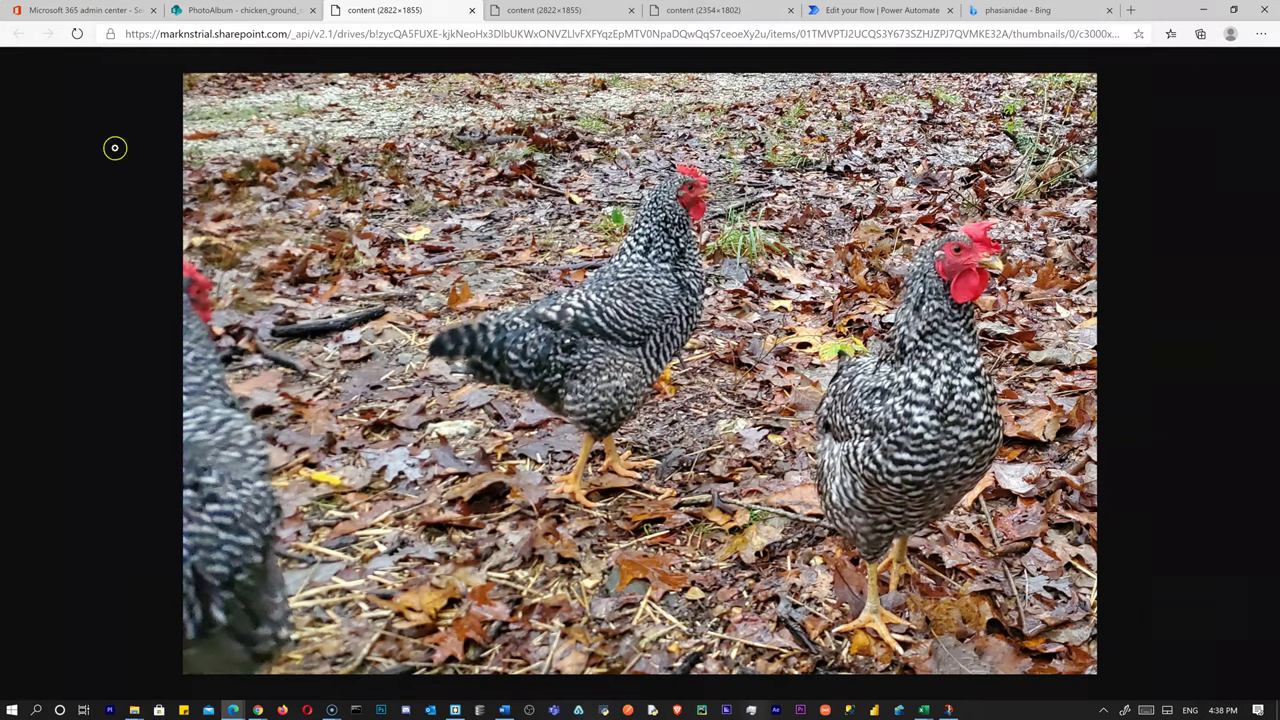
{"action": "left_click", "coordinate": [314, 4]}
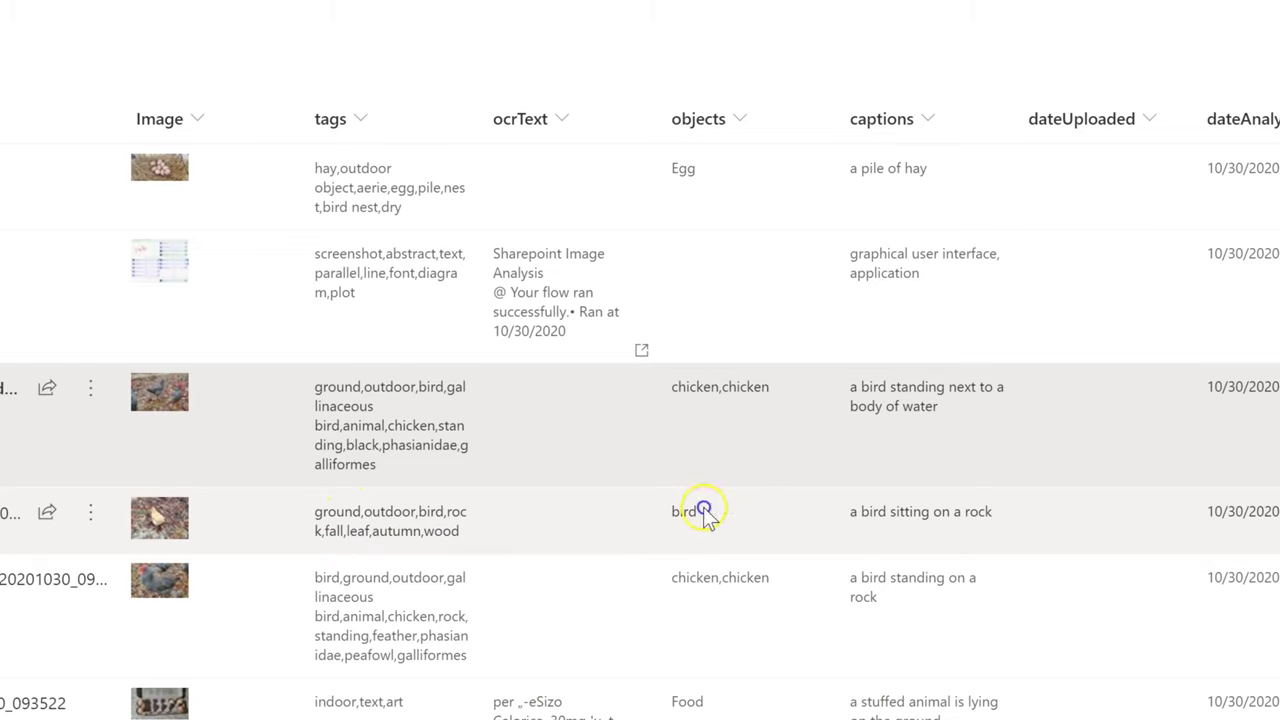
Check the tan hen item and the full-size close-up of the speckled hen against their objects and captions
{"action": "left_click", "coordinate": [148, 513]}
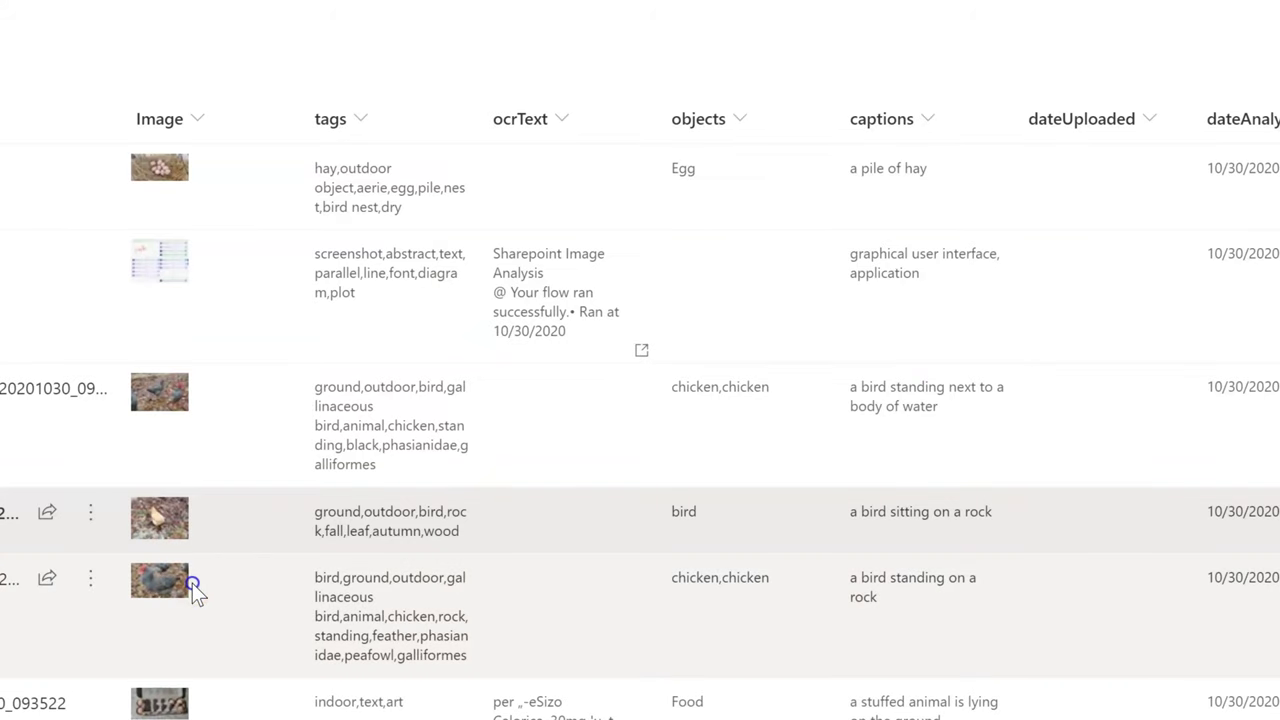
{"action": "left_click", "coordinate": [152, 584]}
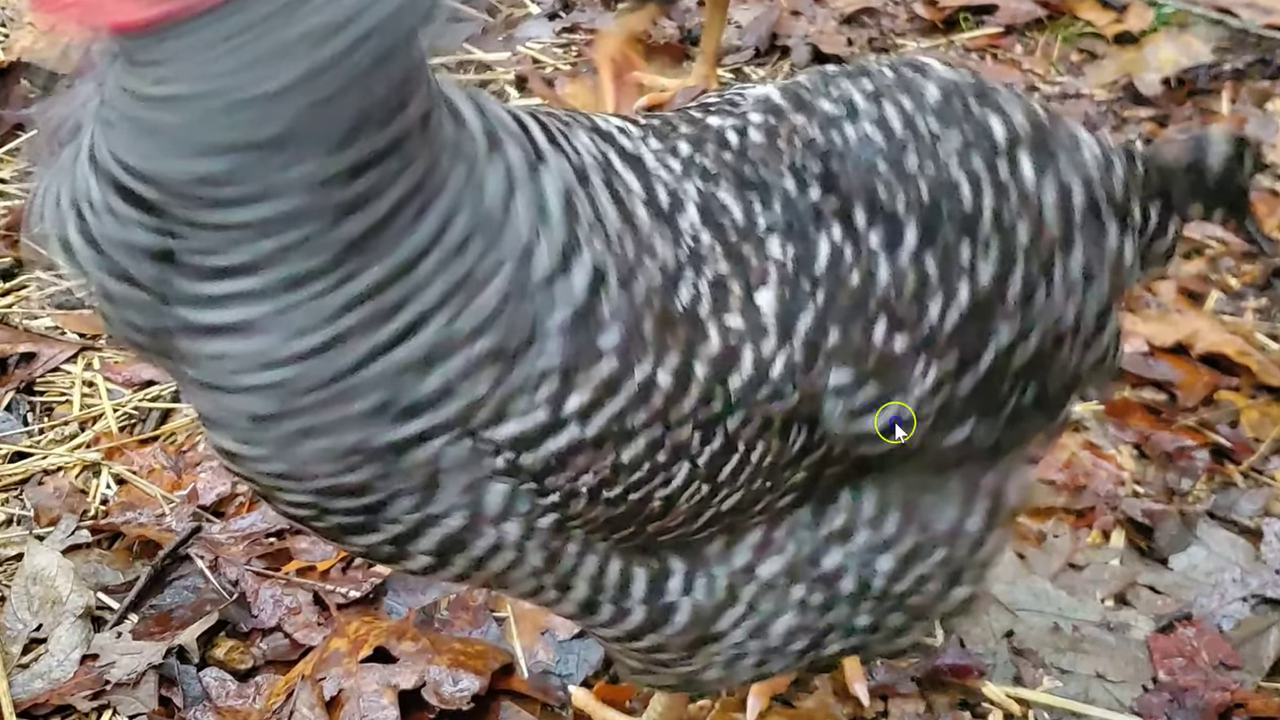
{"action": "key", "text": "Escape"}
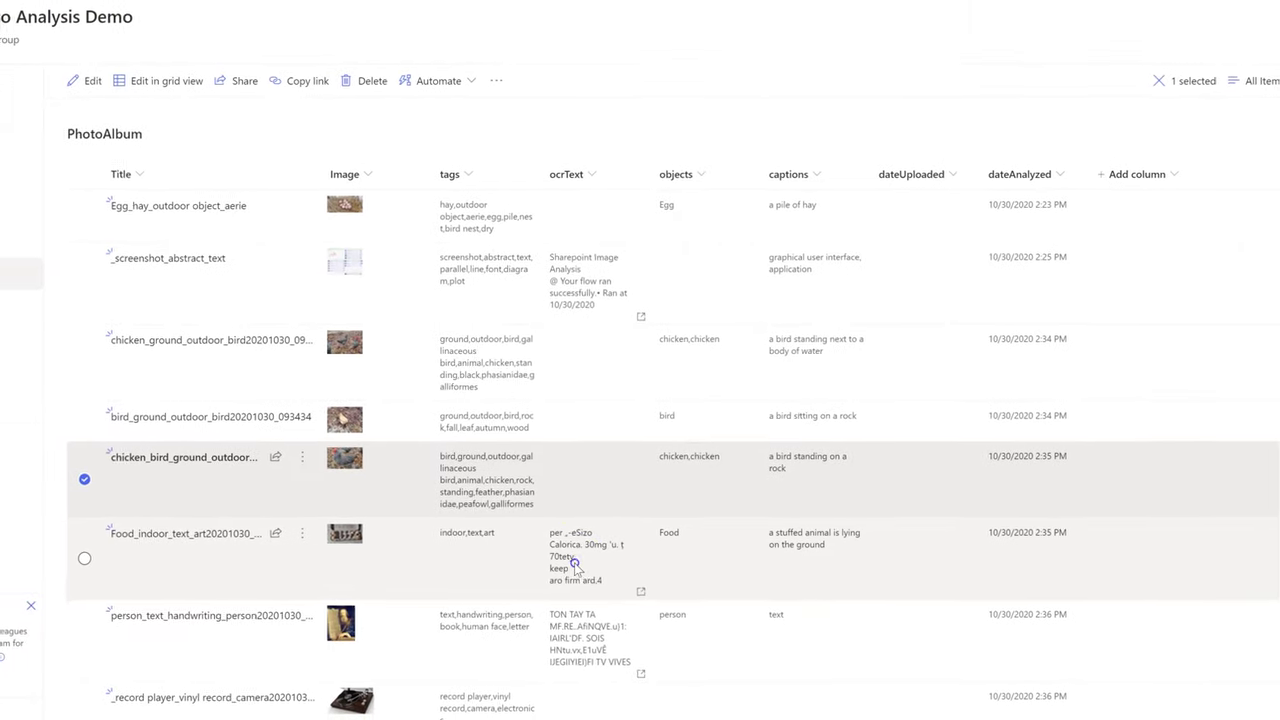
View the full-size egg carton picture and compare its printed label with the item's complete ocrText
{"action": "left_click", "coordinate": [376, 544]}
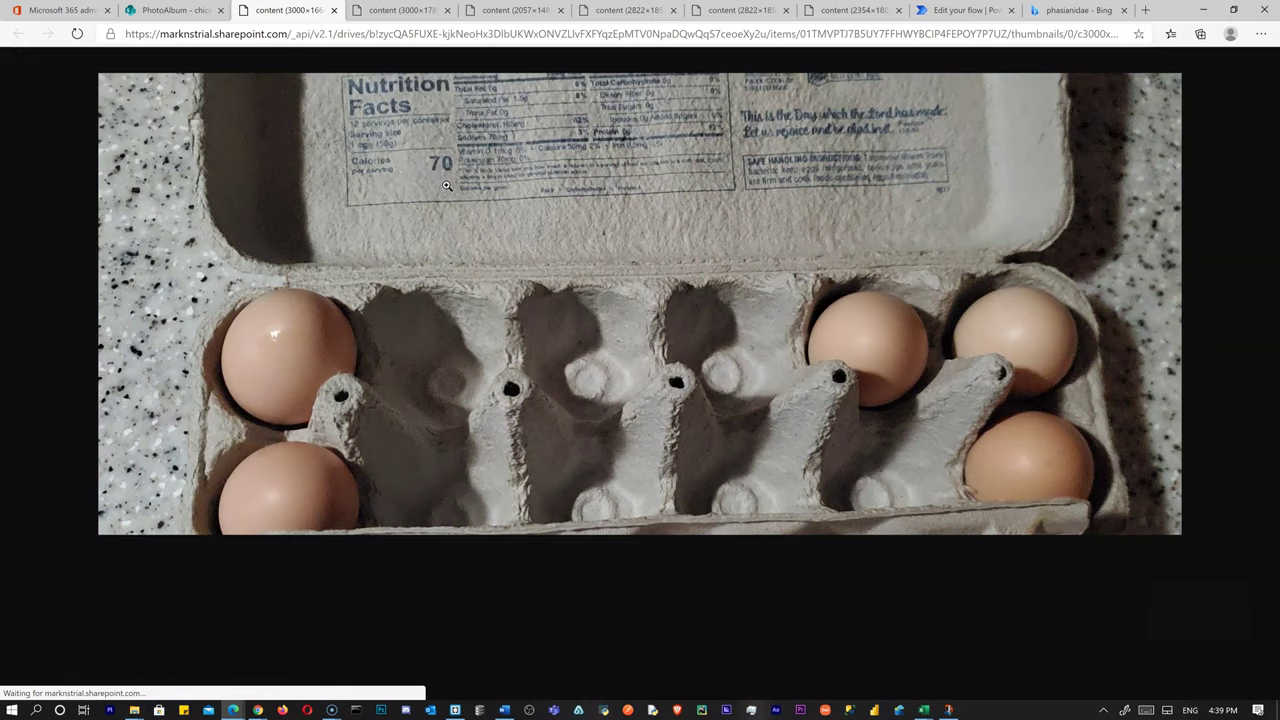
{"action": "key", "text": "ctrl+shift+Tab"}
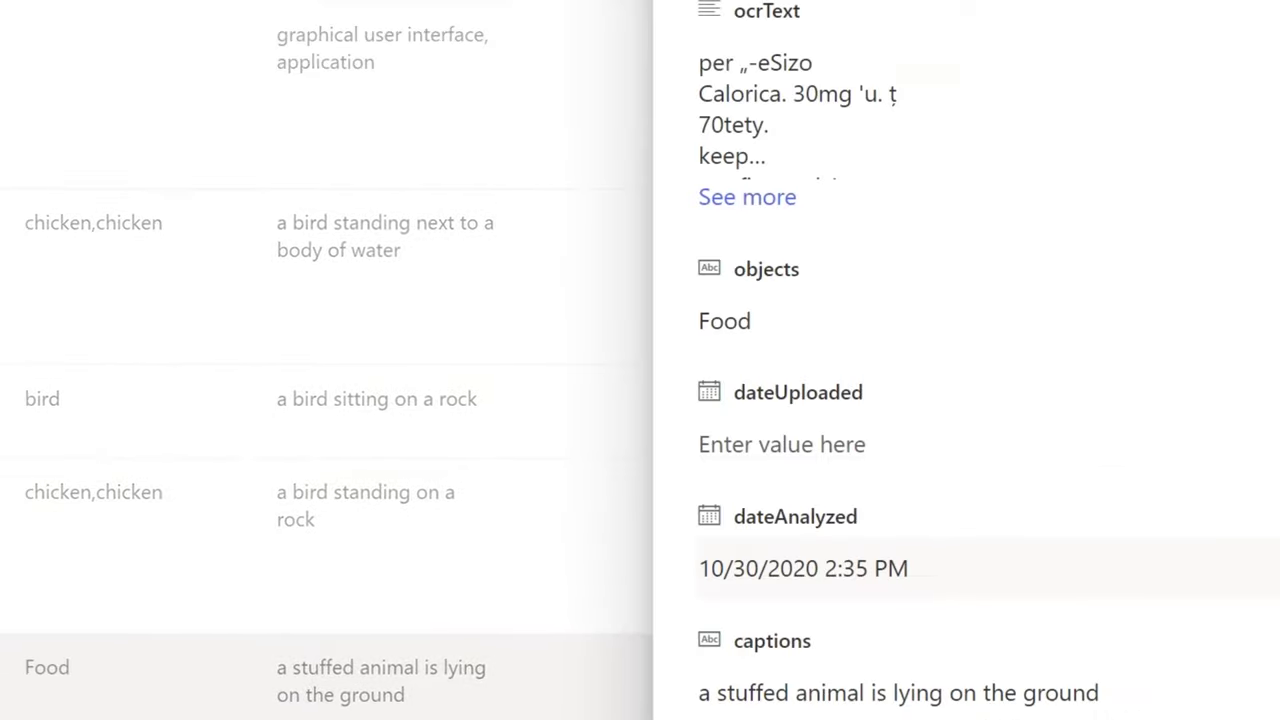
{"action": "left_click", "coordinate": [483, 372]}
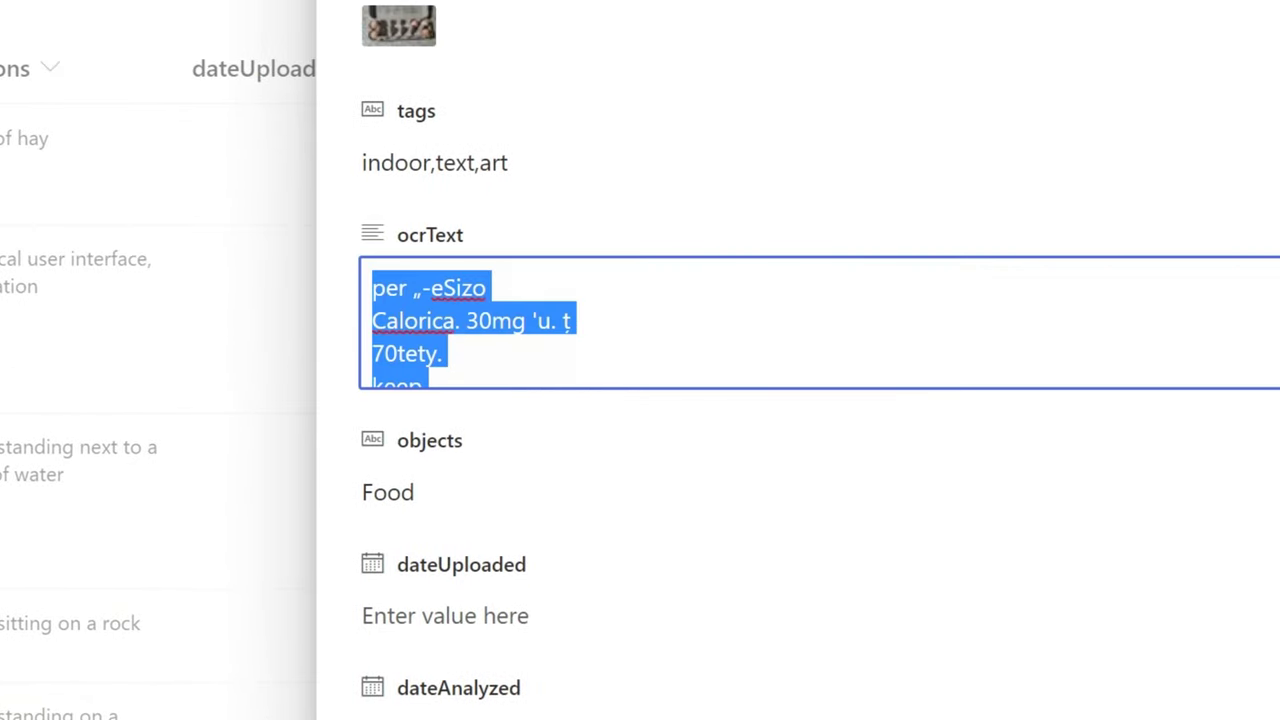
{"action": "scroll", "coordinate": [818, 322], "scroll_direction": "down", "scroll_amount": 2}
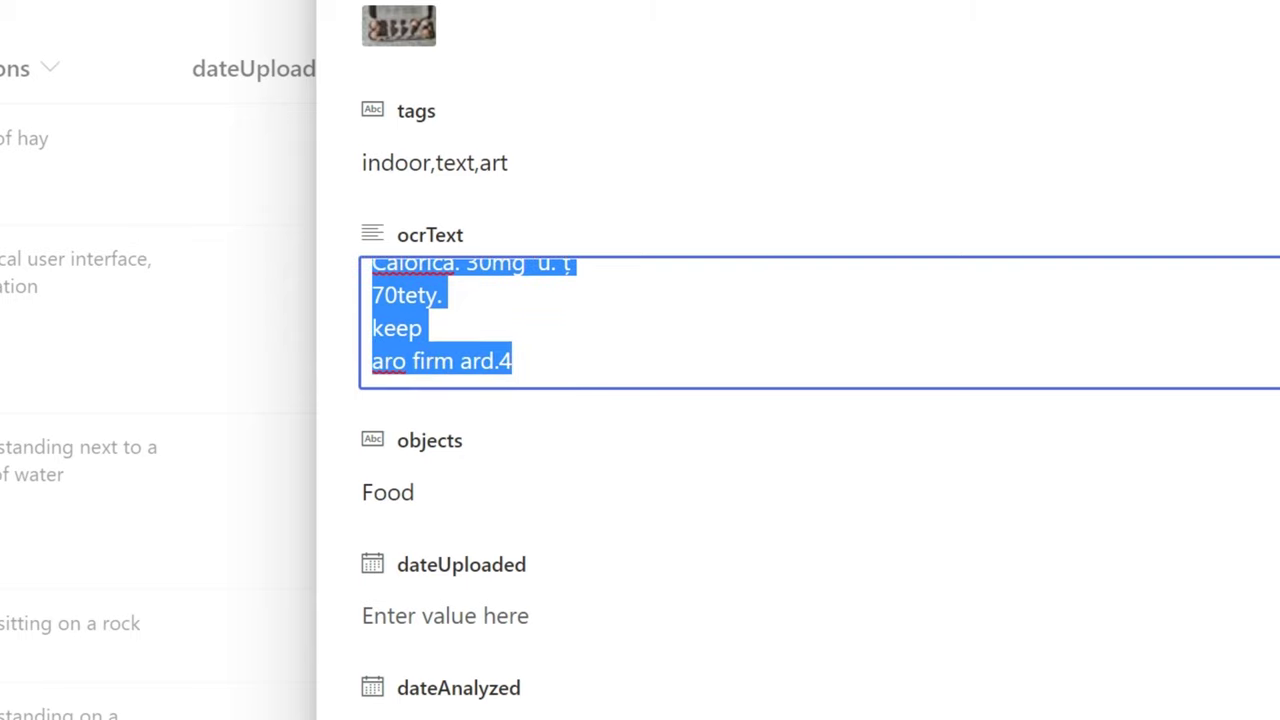
{"action": "scroll", "coordinate": [818, 322], "scroll_direction": "up", "scroll_amount": 1}
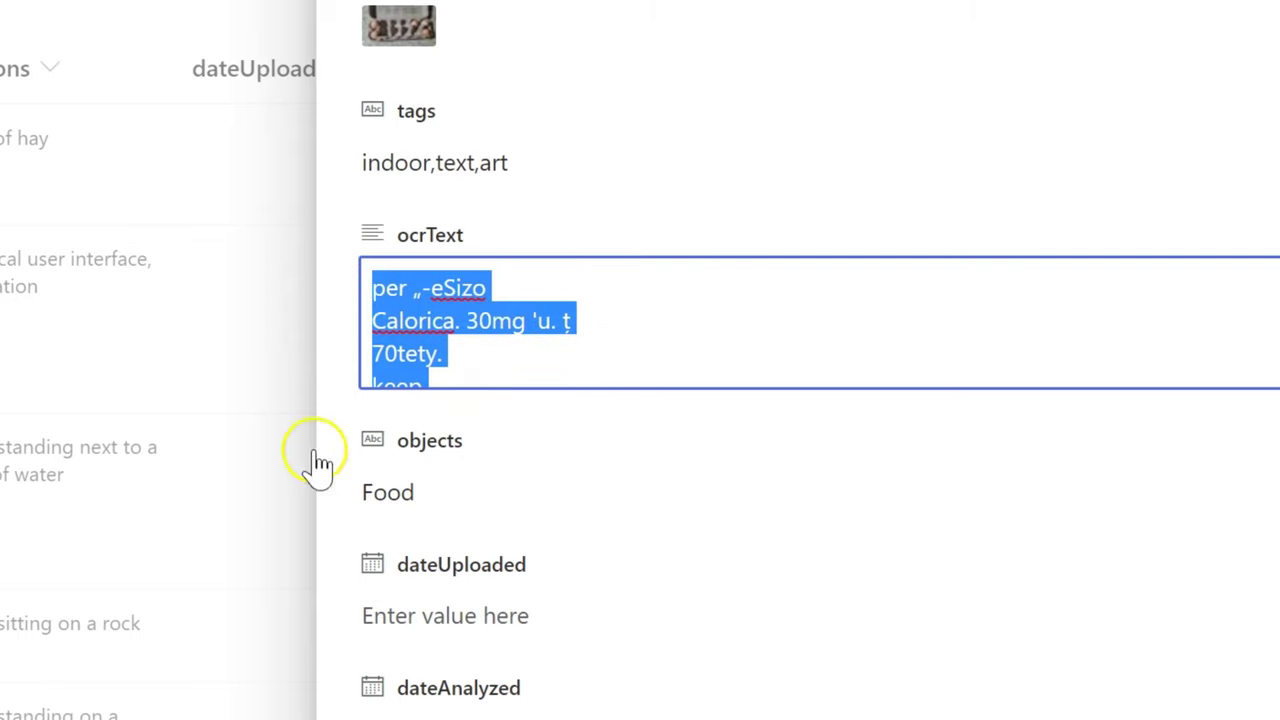
{"action": "double_click", "coordinate": [412, 320]}
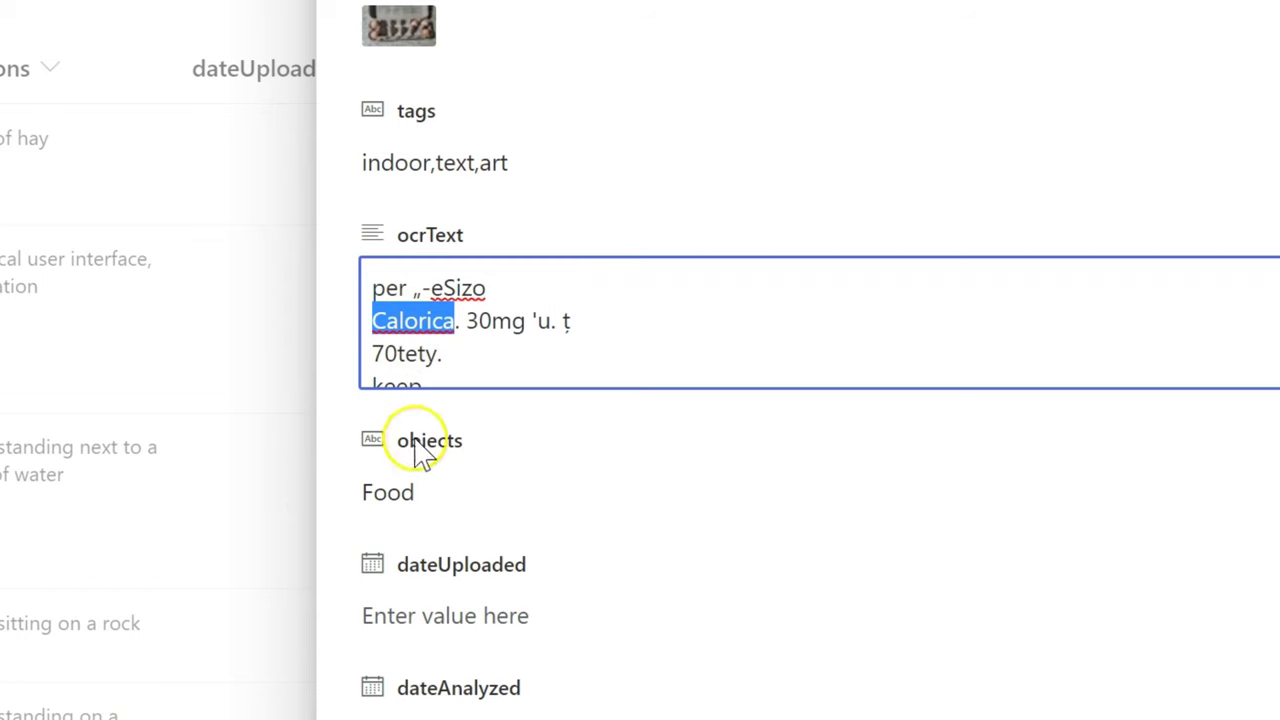
{"action": "double_click", "coordinate": [495, 318]}
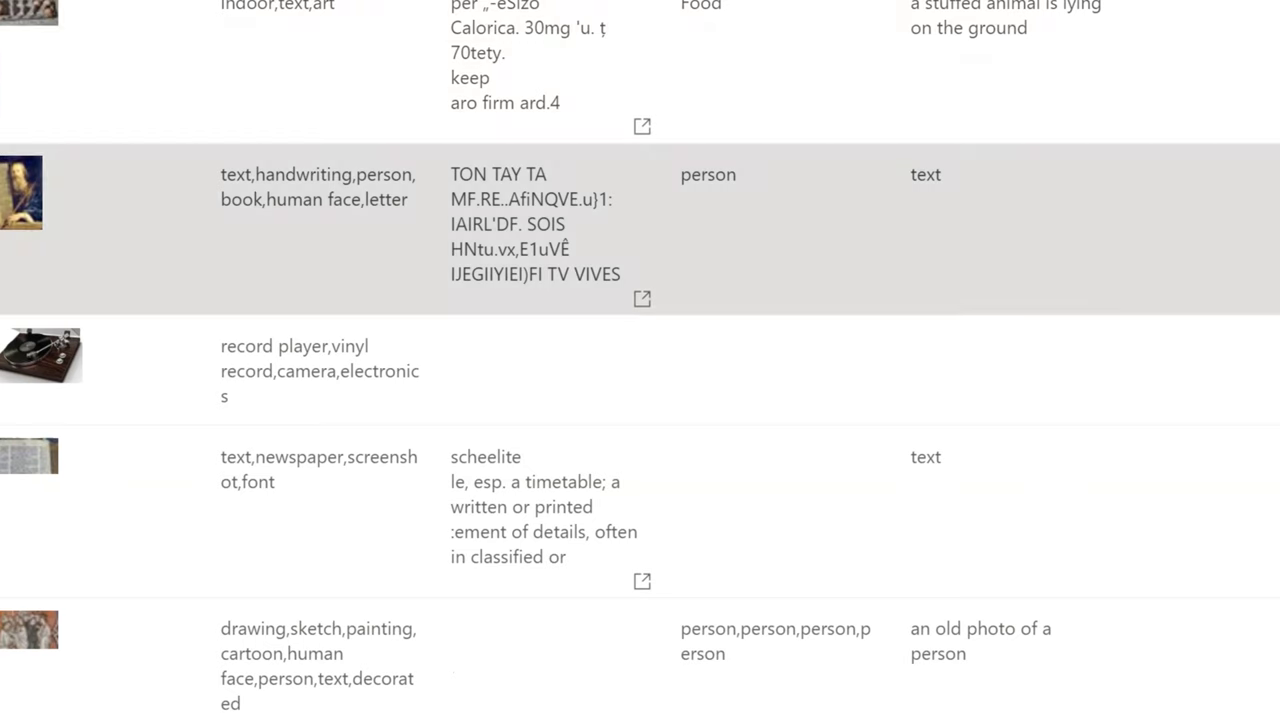
View the full-size painting of the man holding tablets and compare its inscription with the item's complete ocrText
{"action": "left_click", "coordinate": [40, 200]}
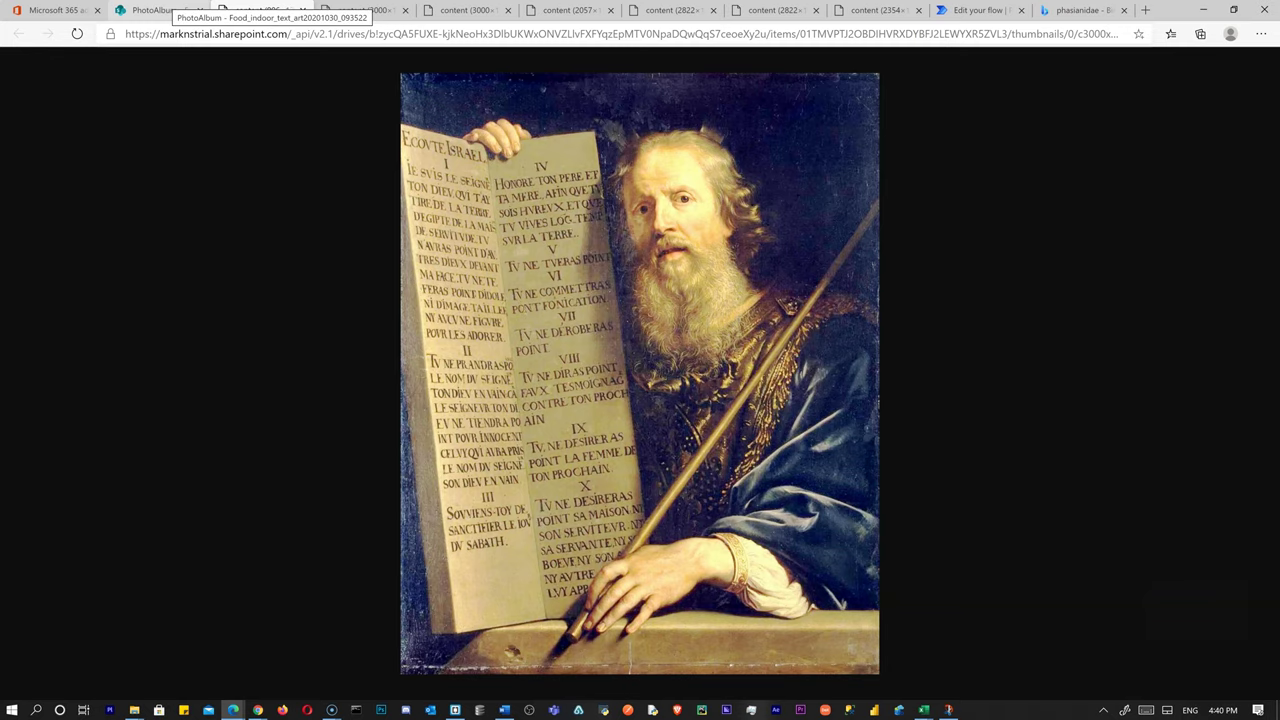
{"action": "left_click", "coordinate": [160, 10]}
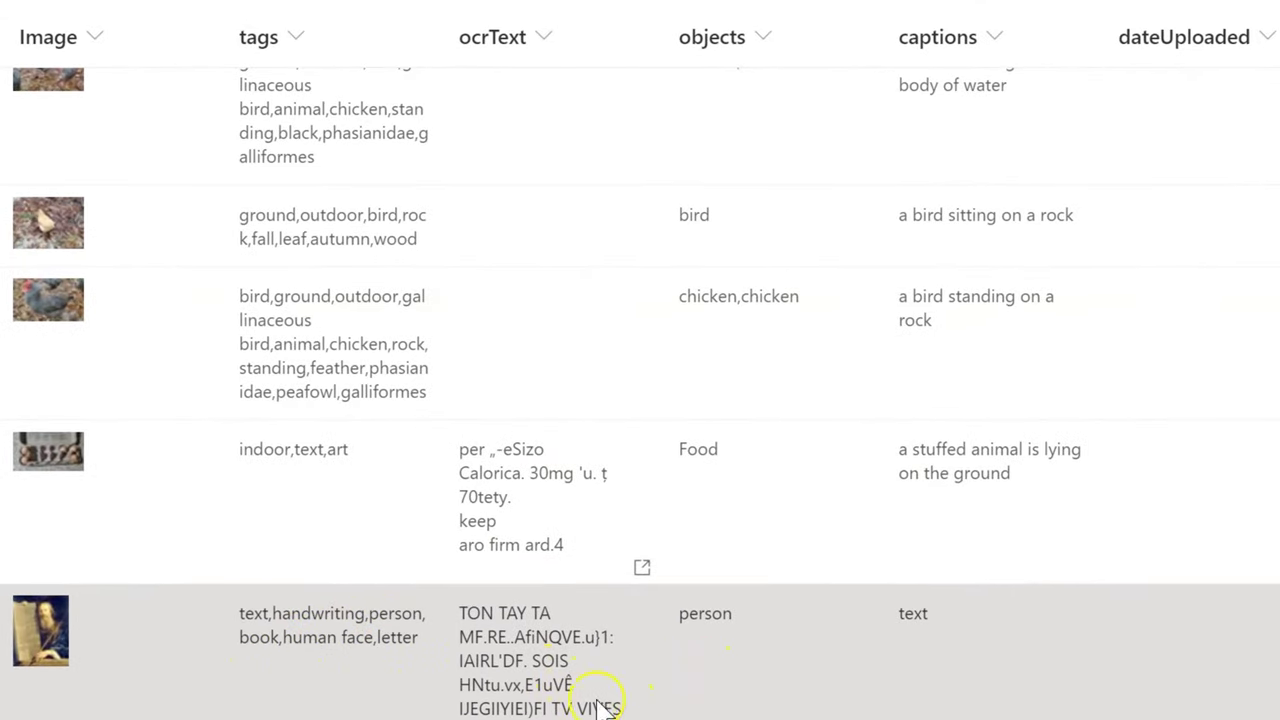
{"action": "left_click", "coordinate": [148, 695]}
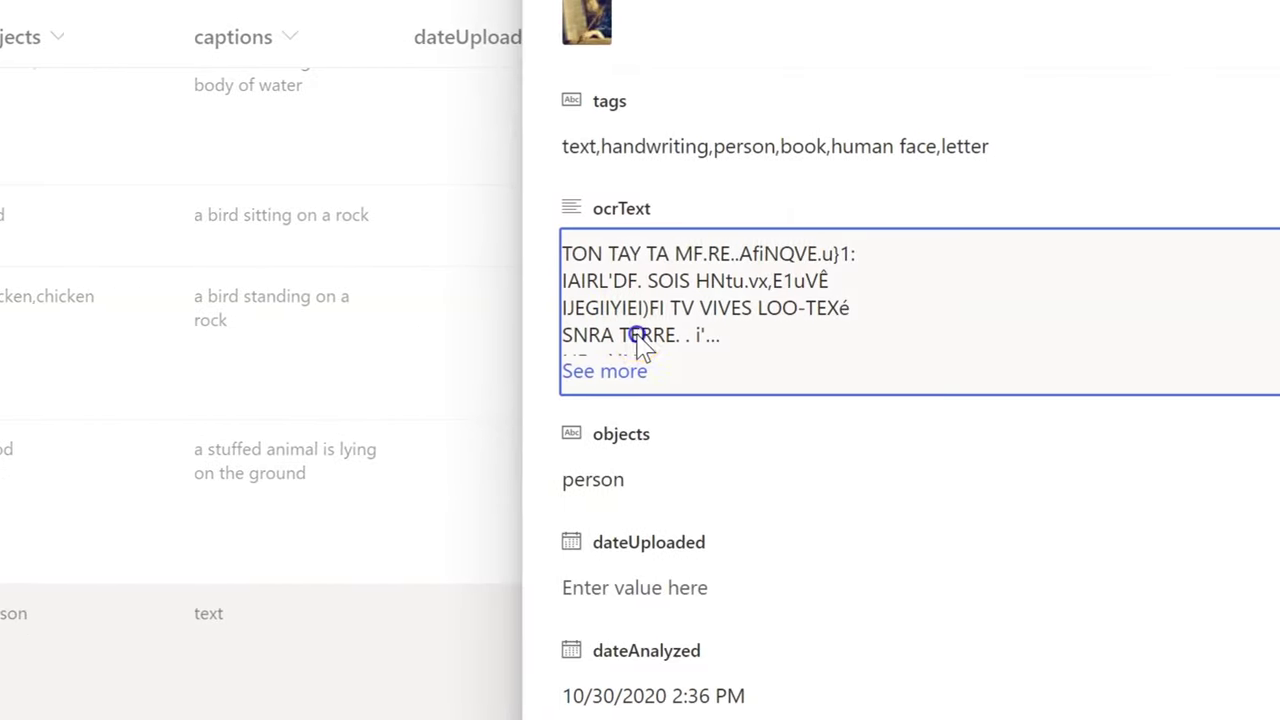
{"action": "left_click", "coordinate": [640, 340]}
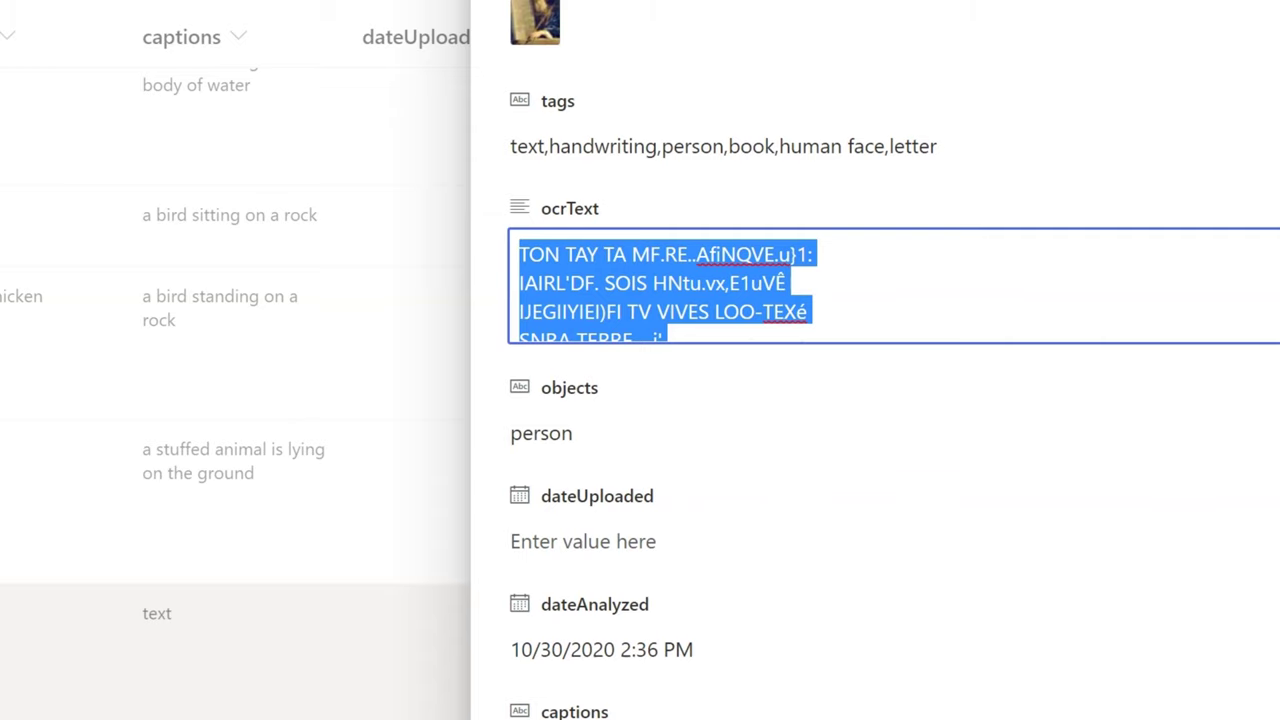
{"action": "scroll", "coordinate": [660, 285], "scroll_direction": "down", "scroll_amount": 5}
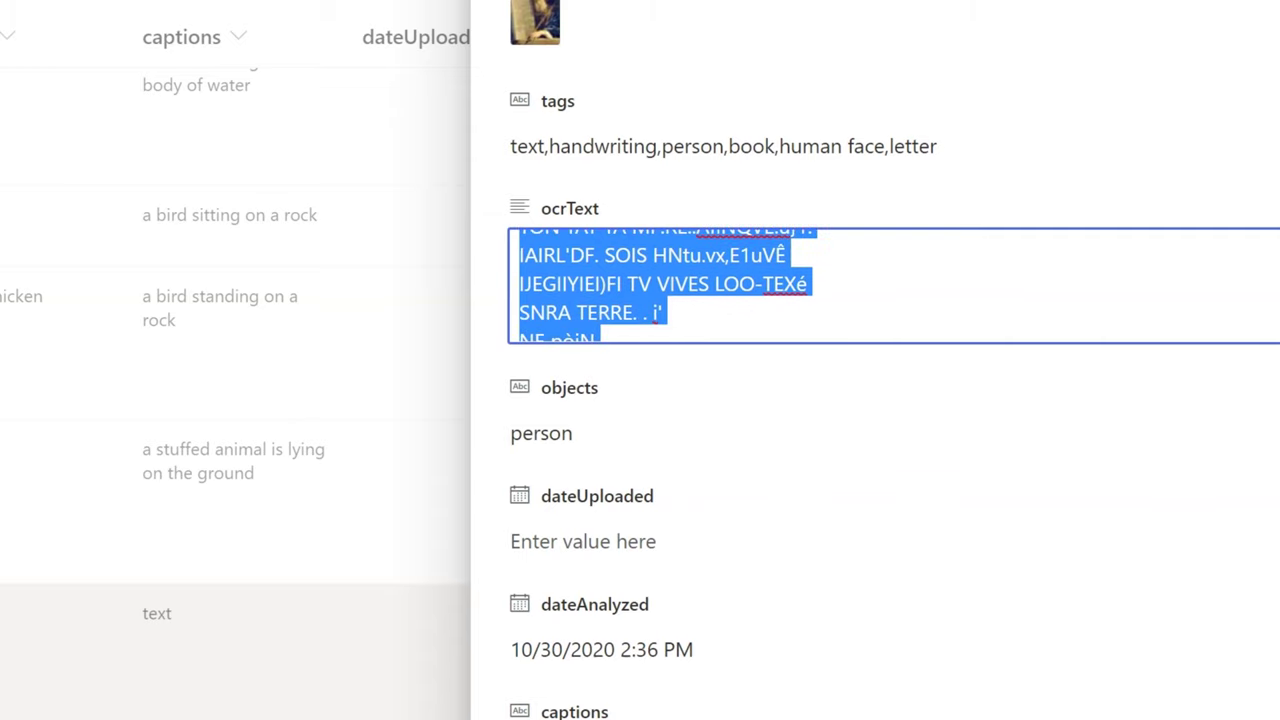
Read the tablet painting item's ocrText through to its last line and close the item's details without editing
{"action": "scroll", "coordinate": [660, 285], "scroll_direction": "down", "scroll_amount": 1}
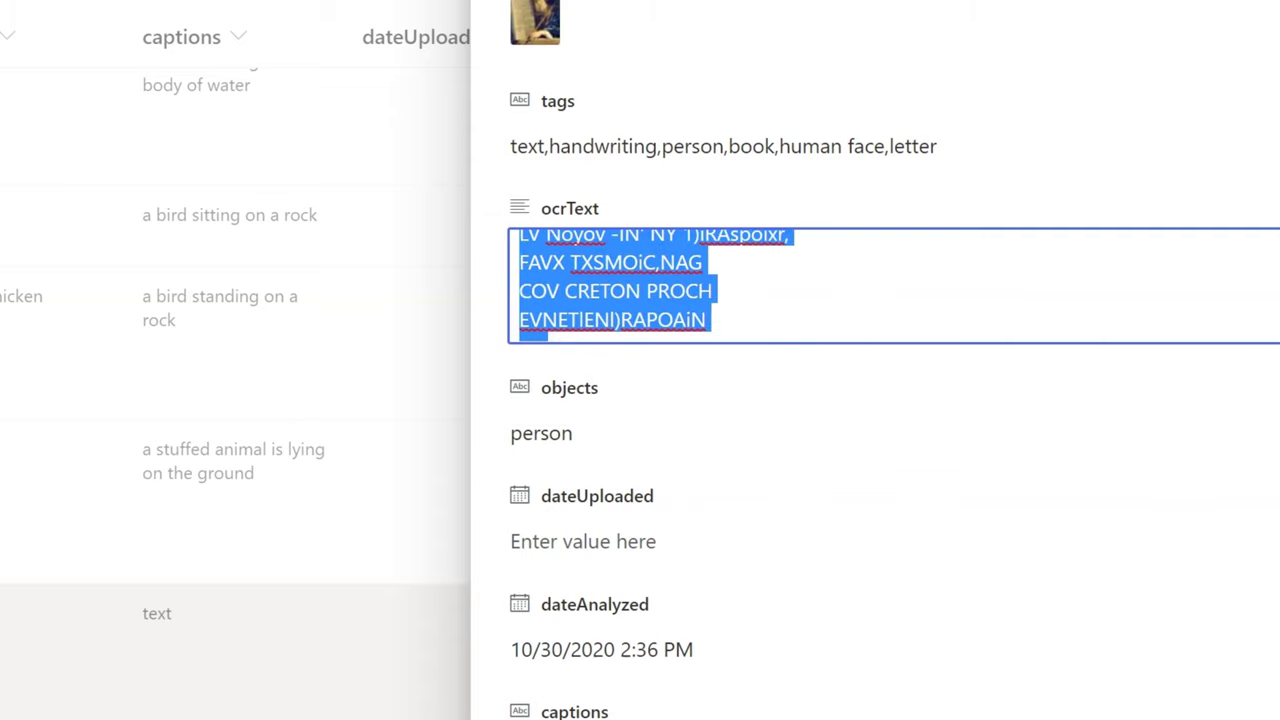
{"action": "scroll", "coordinate": [660, 285], "scroll_direction": "down", "scroll_amount": 2}
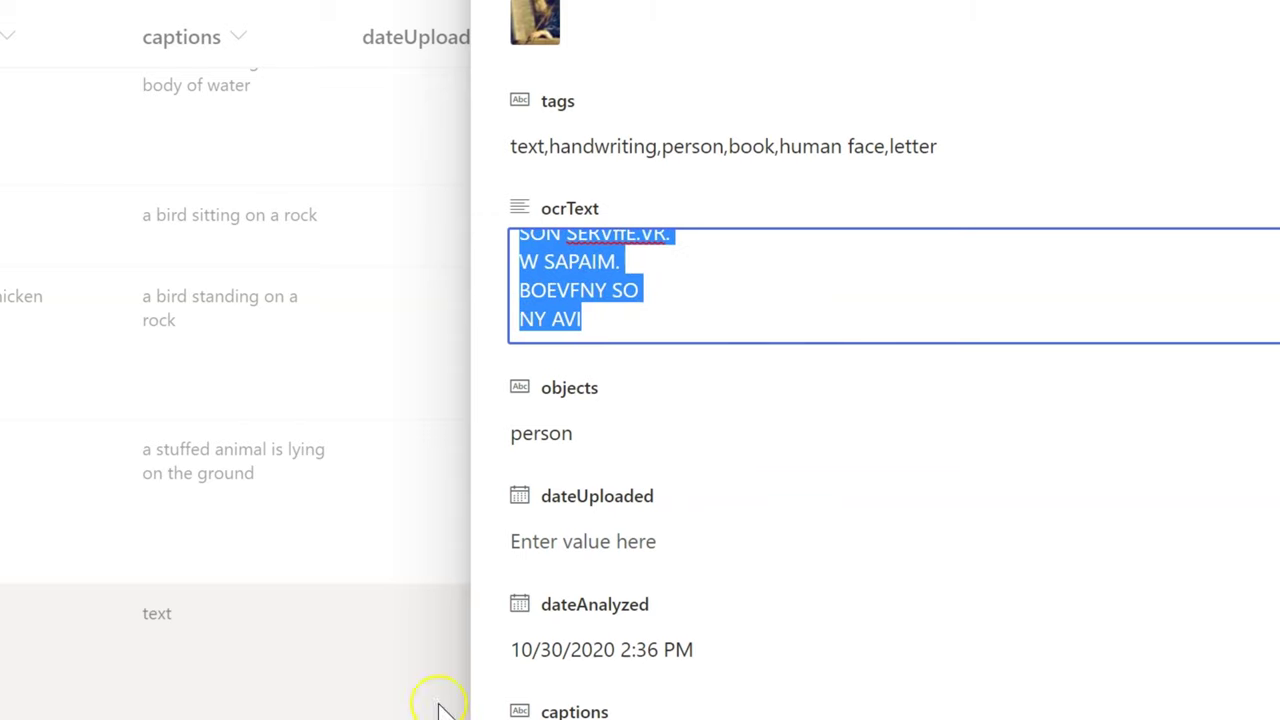
{"action": "key", "text": "Escape"}
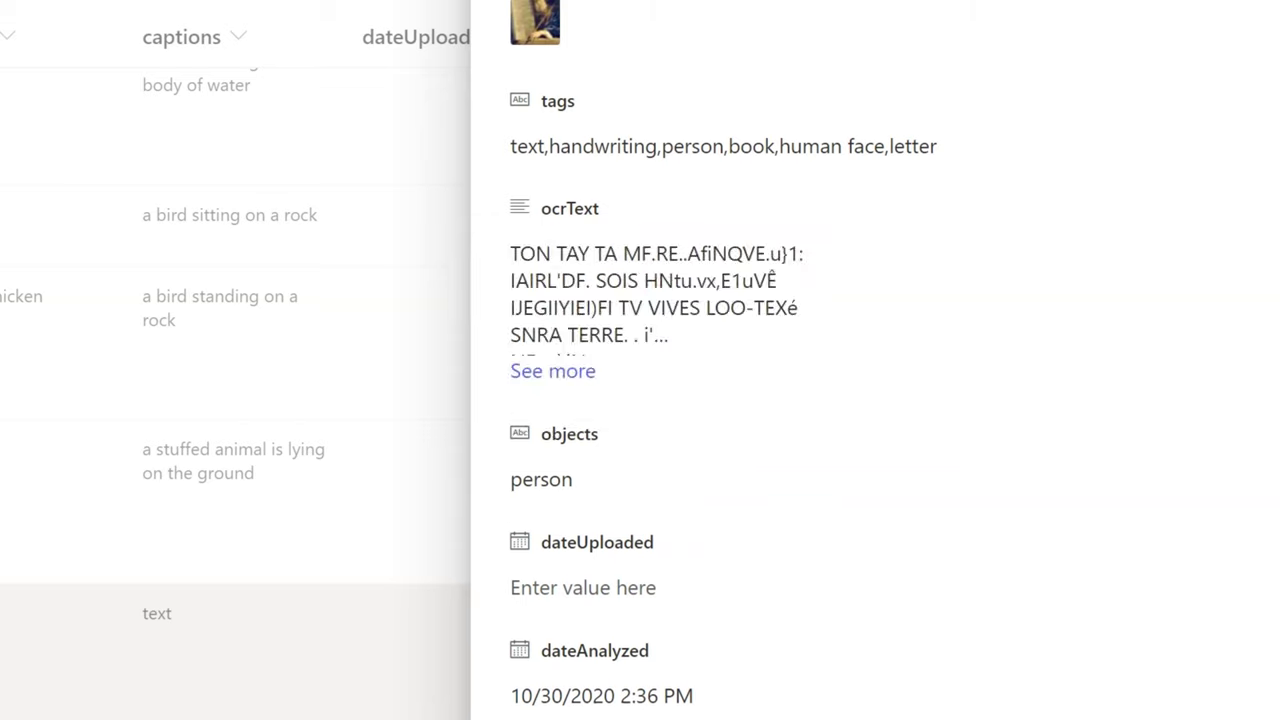
{"action": "key", "text": "Escape"}
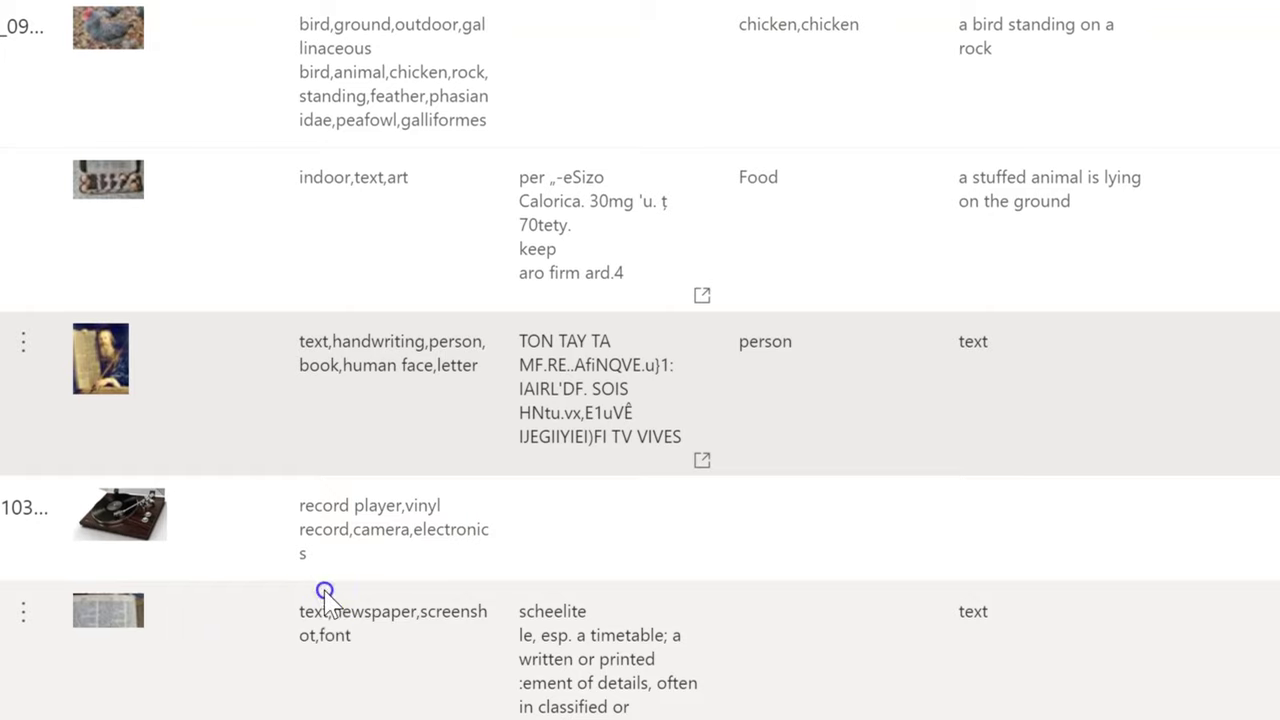
Check the newspaper-tagged page item, and view the full-size medieval group painting to compare it with its tags, objects and caption
{"action": "scroll", "coordinate": [314, 623], "scroll_direction": "down", "scroll_amount": 2}
{"action": "scroll", "coordinate": [470, 548], "scroll_direction": "down", "scroll_amount": 2}
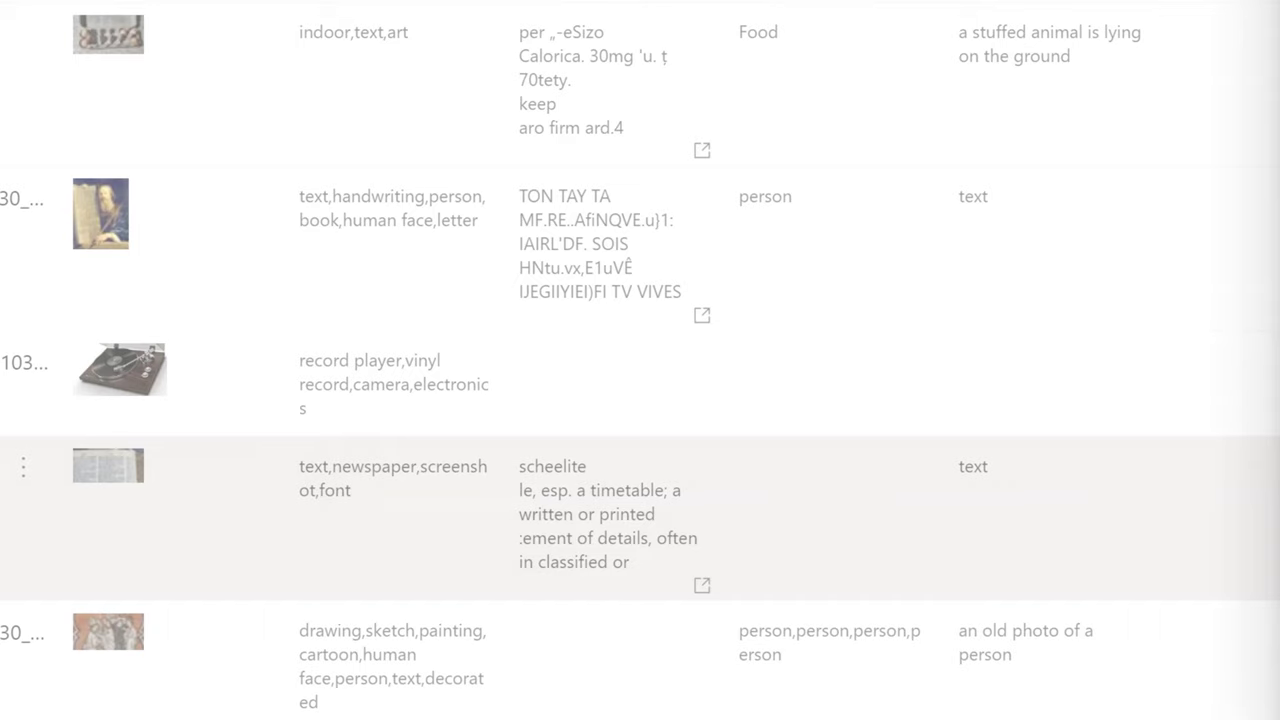
{"action": "left_click", "coordinate": [181, 551]}
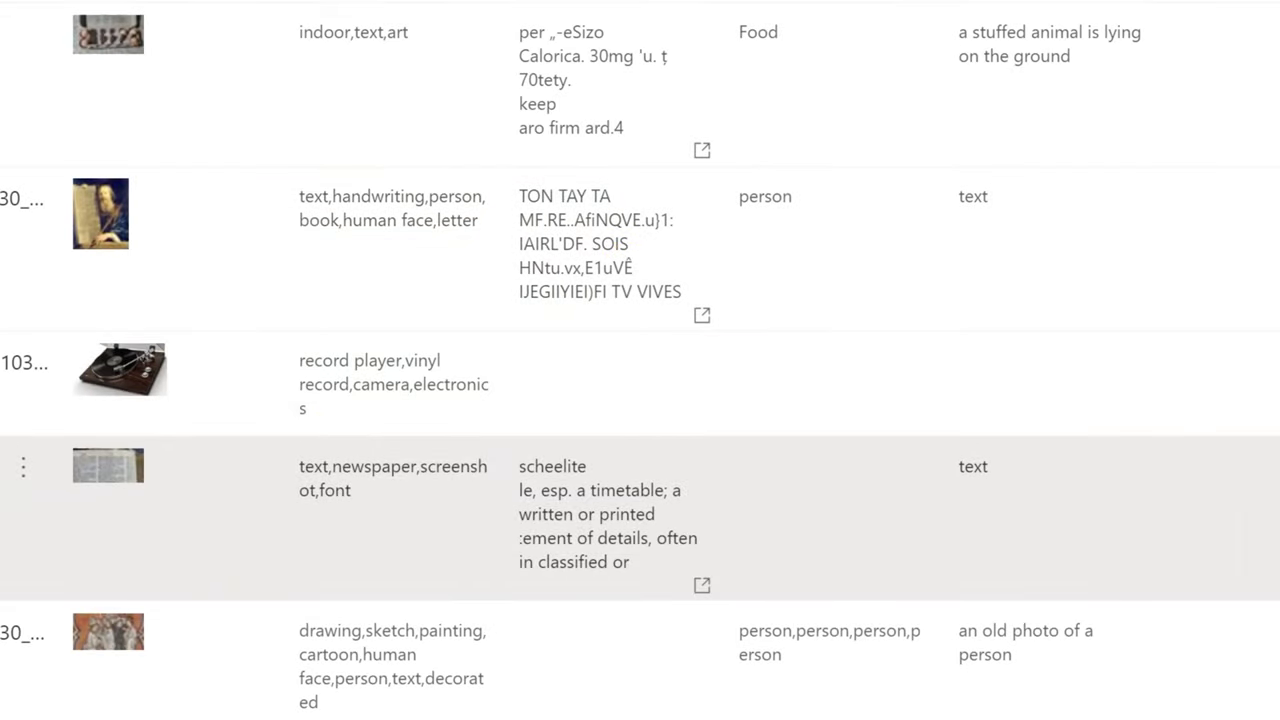
{"action": "left_click", "coordinate": [101, 636]}
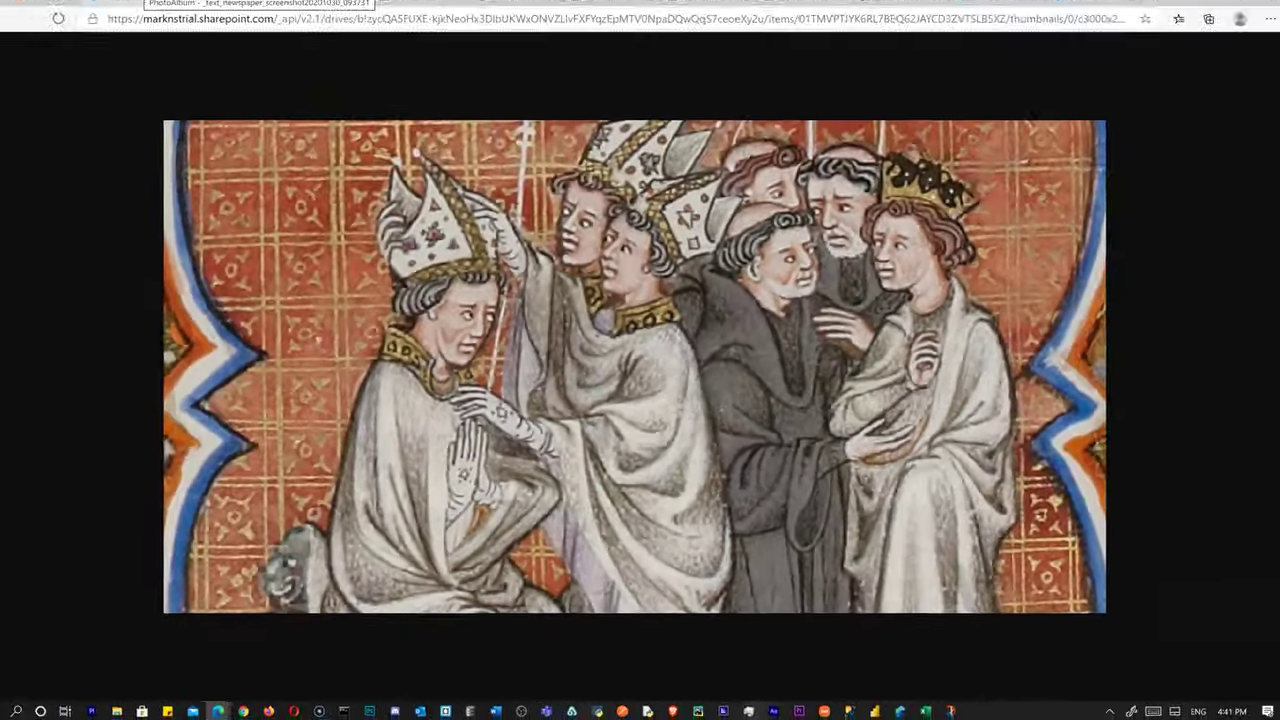
{"action": "left_click", "coordinate": [294, 63]}
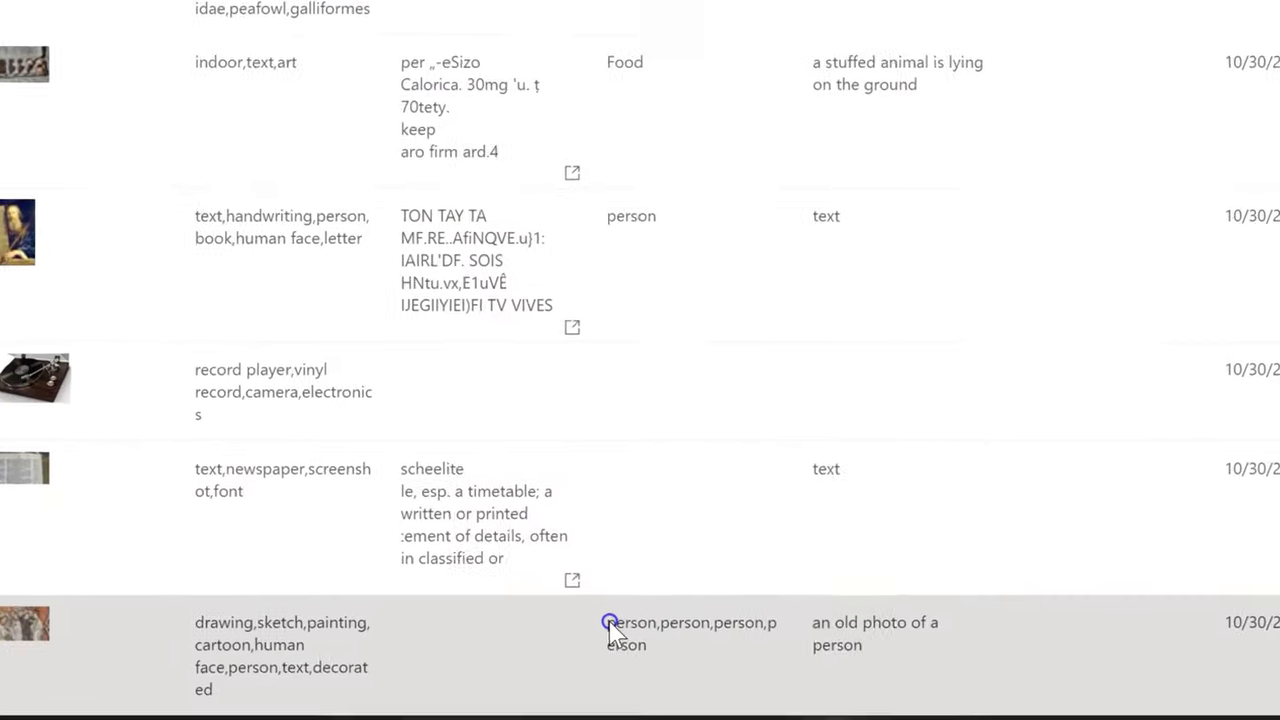